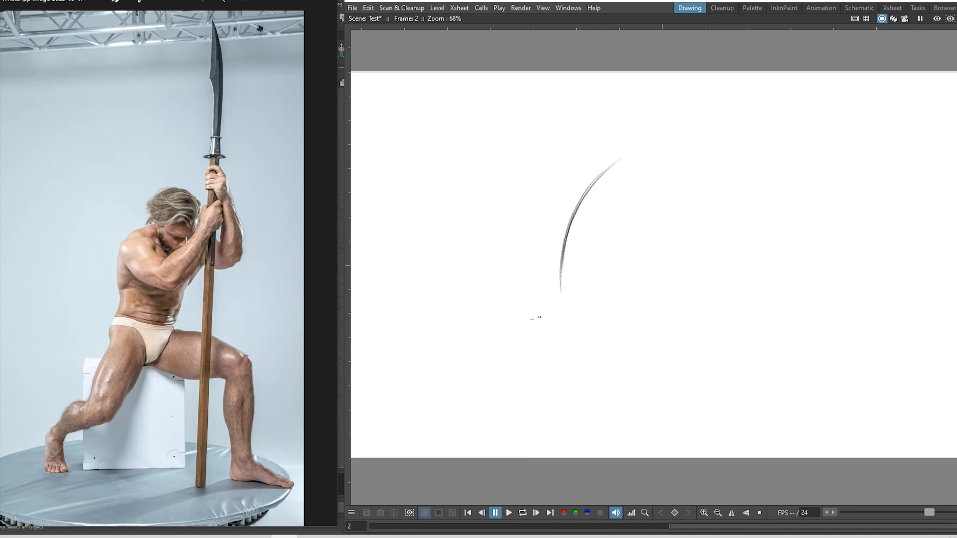
Sketch the seat box below the curved line: top edge, two sides and bottom edge
mouse_move(521, 313)
mouse_down()
mouse_move(637, 307)
mouse_move(625, 399)
mouse_up()
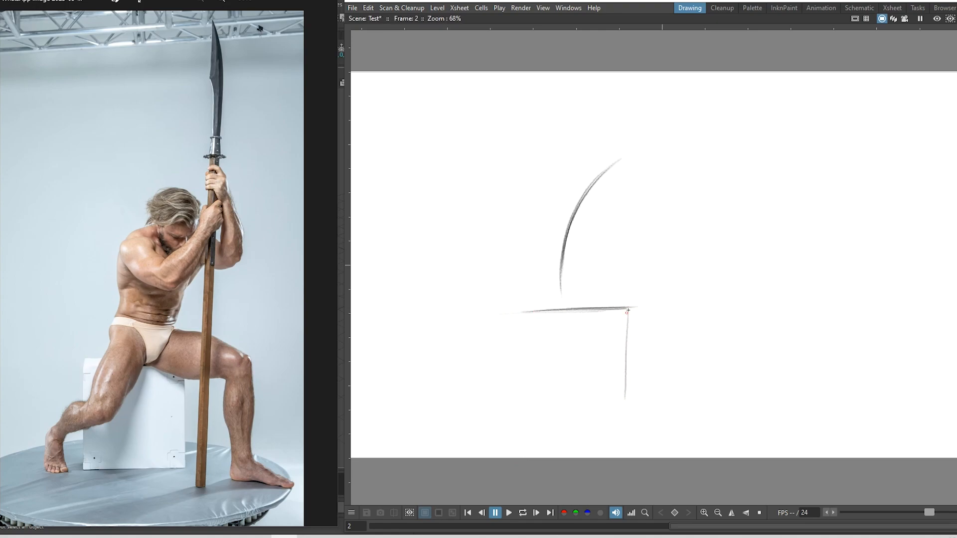
drag(627, 309, 629, 411)
drag(526, 316, 535, 389)
drag(521, 307, 532, 406)
drag(589, 420, 617, 419)
drag(538, 420, 621, 416)
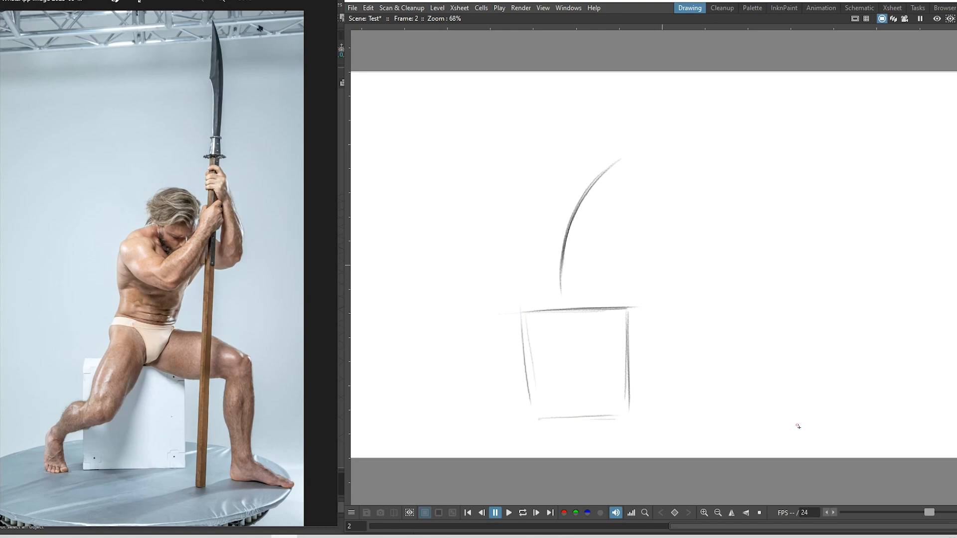
Lasso-select the whole sketch and scale it down slightly toward the canvas centre
key(s)
mouse_move(668, 143)
mouse_down()
mouse_move(613, 455)
mouse_move(591, 123)
mouse_up()
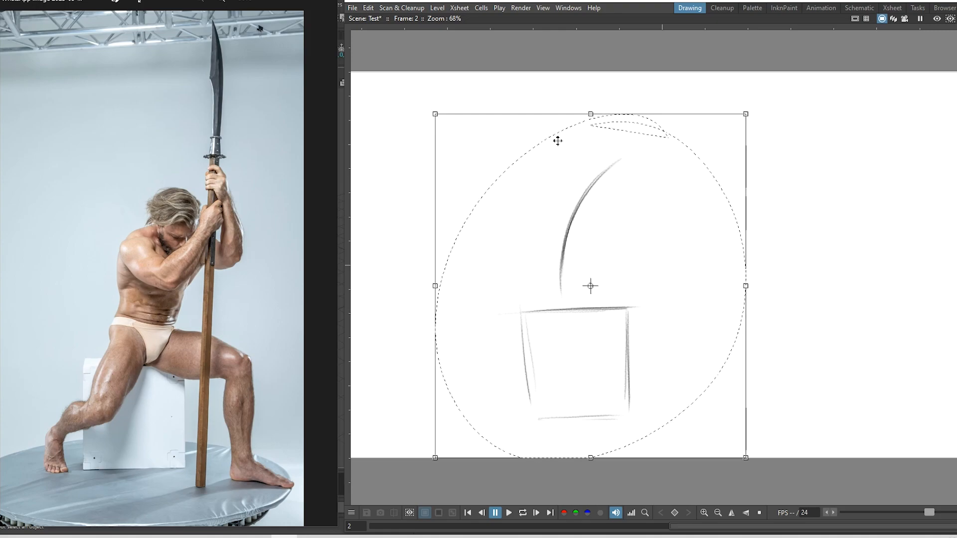
drag(435, 458, 478, 403)
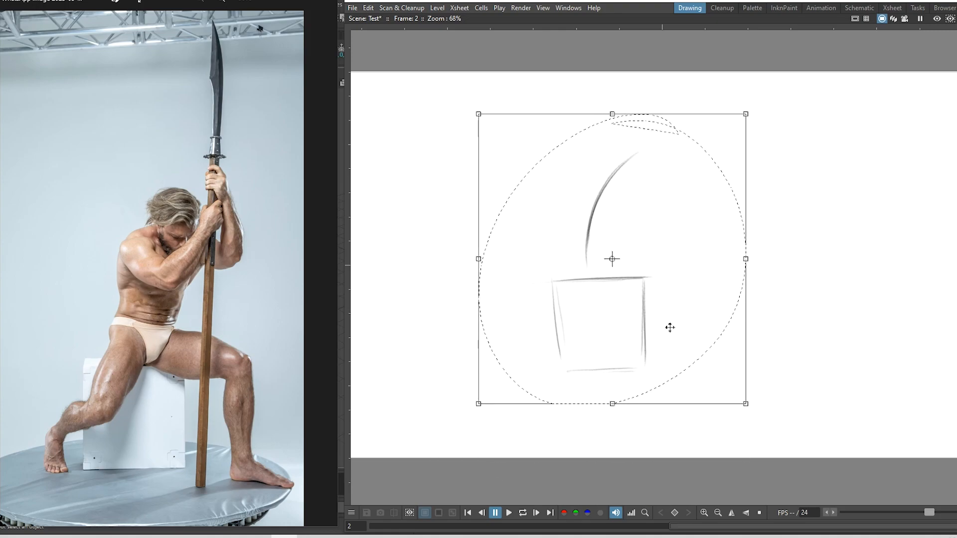
key(b)
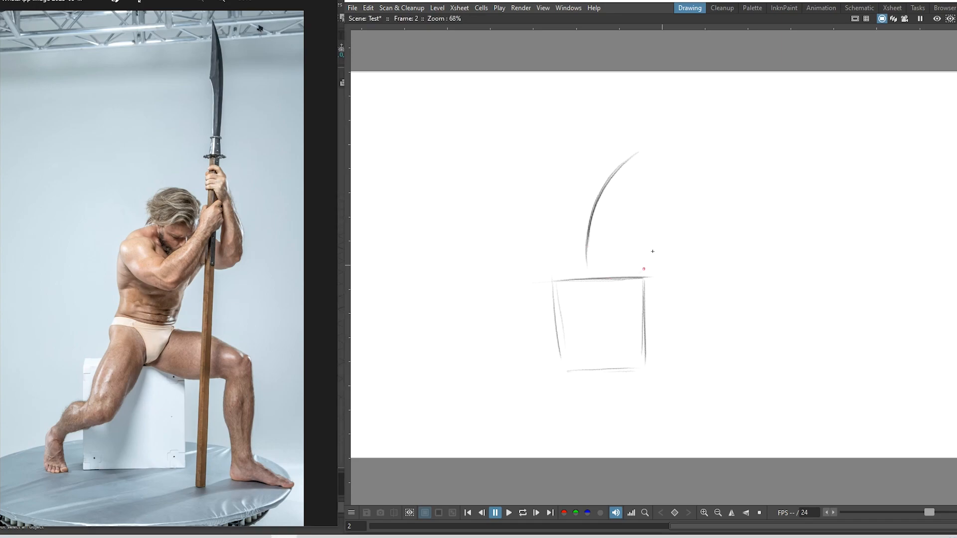
Darken the ellipse on the box, add an inner circle joined by two lines, and a ground line
mouse_move(646, 240)
mouse_down()
mouse_move(619, 234)
mouse_move(600, 242)
mouse_move(592, 259)
mouse_move(602, 273)
mouse_move(634, 232)
mouse_move(588, 267)
mouse_move(618, 260)
mouse_move(610, 250)
mouse_move(618, 261)
mouse_up()
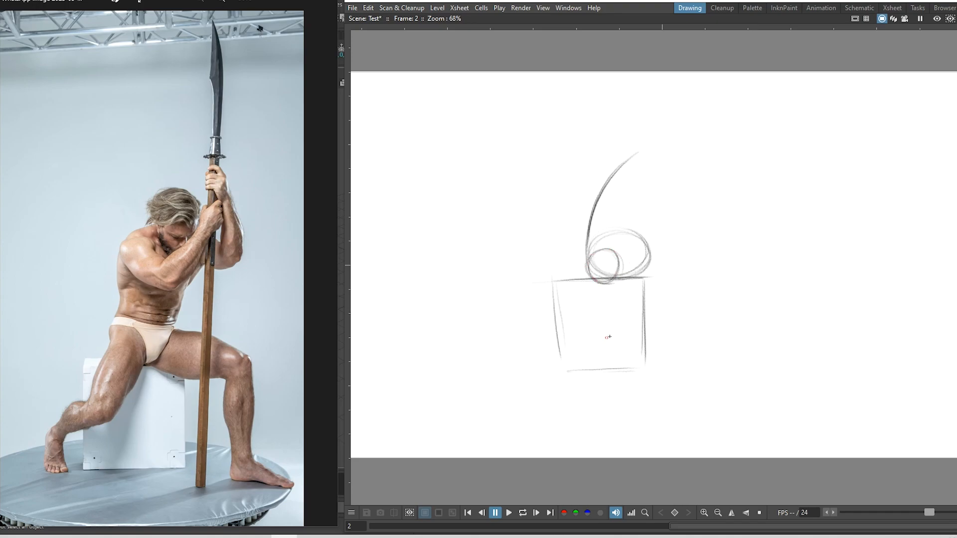
drag(603, 330, 586, 346)
drag(587, 278, 585, 344)
drag(619, 278, 612, 341)
mouse_move(631, 419)
mouse_down()
mouse_move(480, 412)
mouse_move(757, 413)
mouse_move(474, 405)
mouse_move(833, 410)
mouse_up()
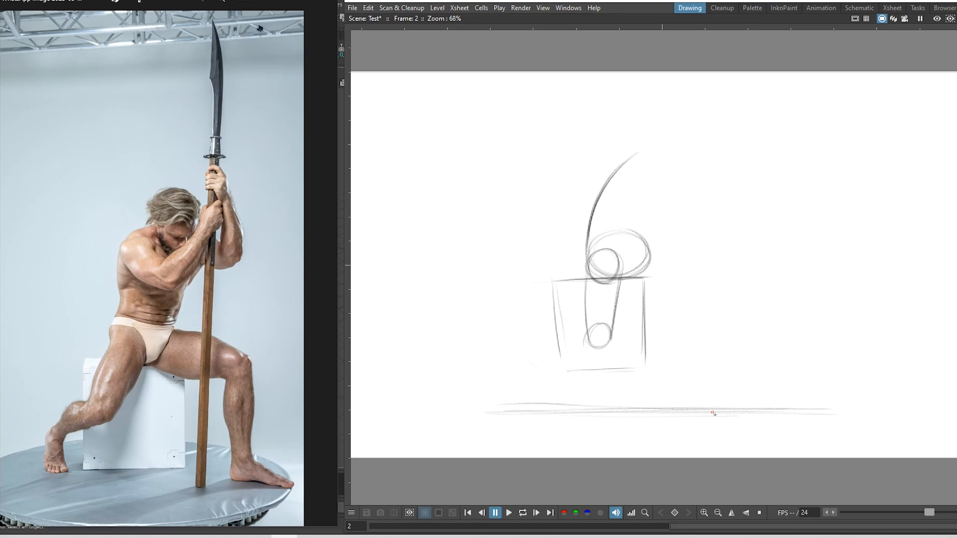
mouse_move(709, 404)
mouse_down()
mouse_move(744, 405)
mouse_move(683, 408)
mouse_up()
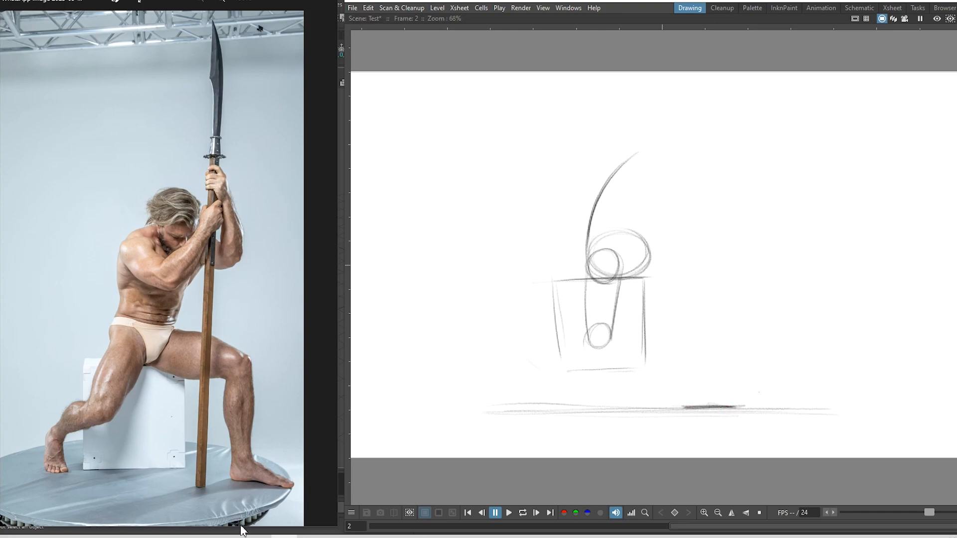
Draw the left leg's shin, calf, thigh and foot, extending the thigh to the knee
mouse_move(515, 364)
mouse_down()
mouse_move(526, 410)
mouse_move(553, 395)
mouse_up()
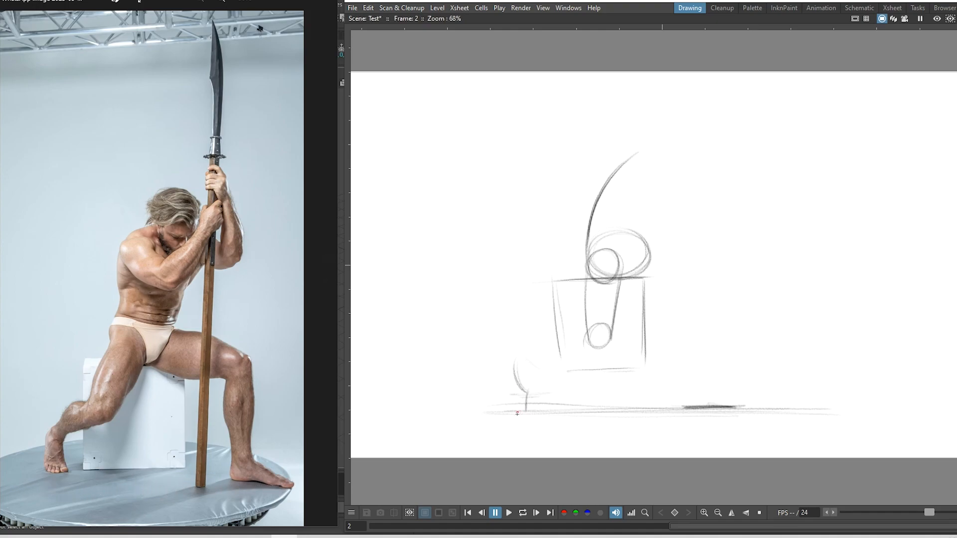
mouse_move(516, 411)
mouse_down()
mouse_move(541, 413)
mouse_move(540, 393)
mouse_up()
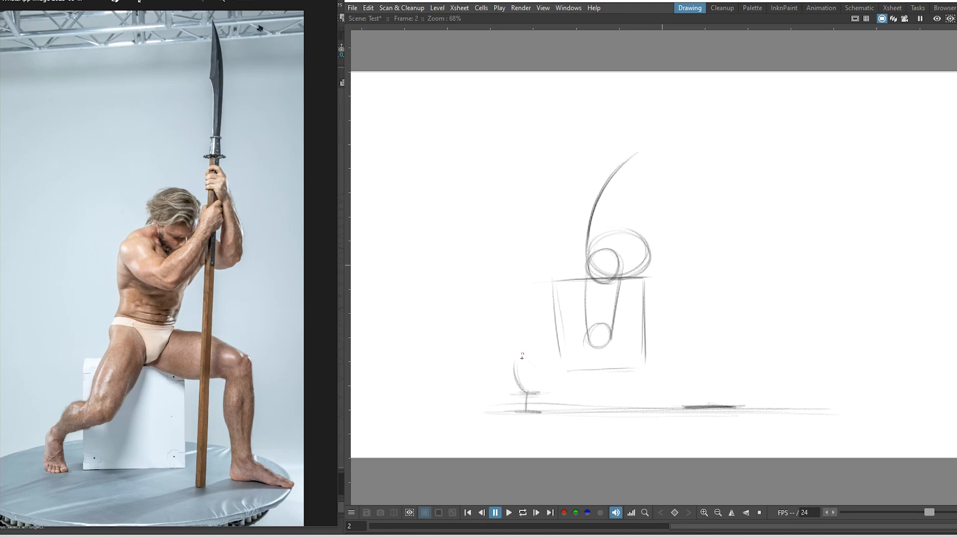
mouse_move(521, 351)
mouse_down()
mouse_move(518, 390)
mouse_move(569, 357)
mouse_move(612, 347)
mouse_up()
mouse_move(539, 365)
mouse_down()
mouse_move(613, 344)
mouse_move(603, 349)
mouse_move(581, 332)
mouse_move(587, 327)
mouse_up()
mouse_move(520, 358)
mouse_down()
mouse_move(541, 357)
mouse_move(532, 393)
mouse_up()
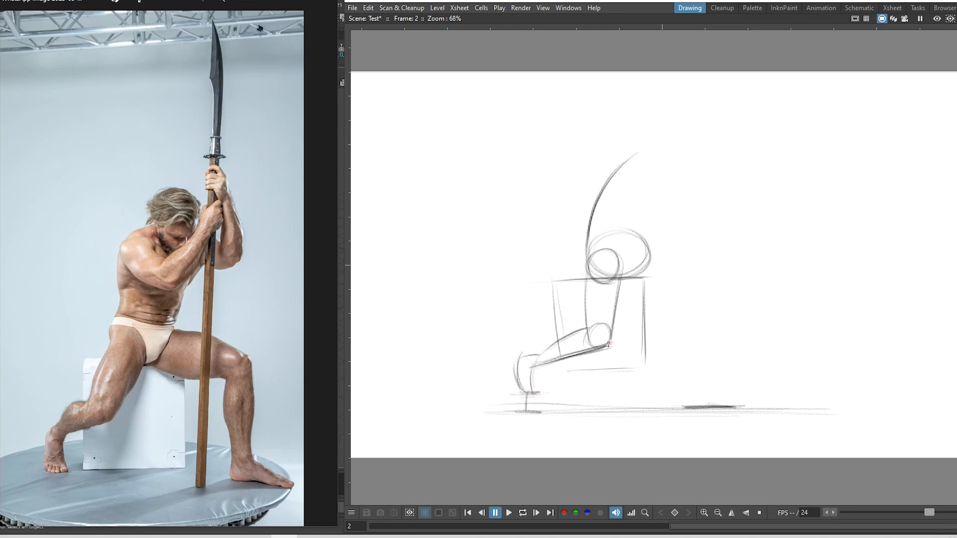
mouse_move(609, 344)
mouse_down()
mouse_move(616, 341)
mouse_move(600, 350)
mouse_up()
Add a horizontal guide right from the knee and a darkened vertical line for the right leg
drag(611, 343, 748, 340)
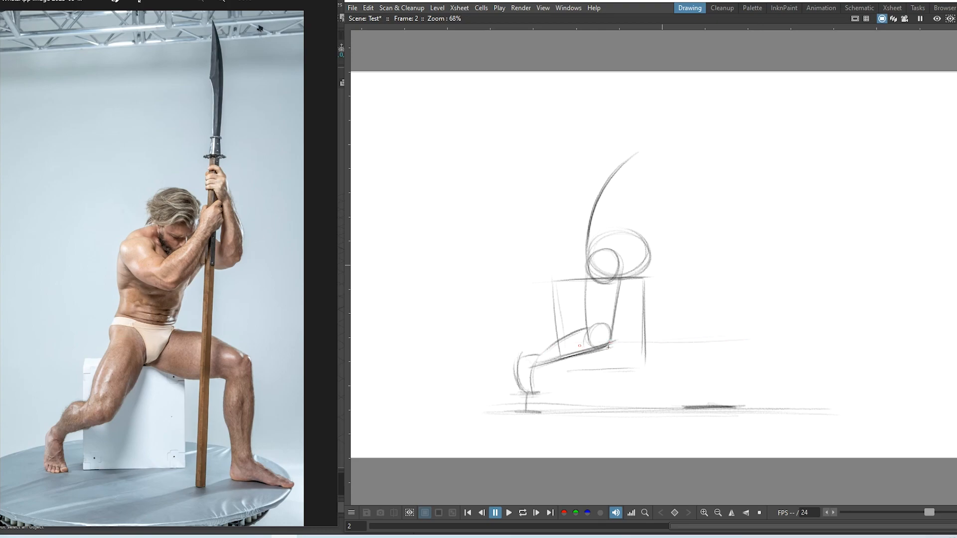
drag(654, 343, 723, 340)
drag(703, 300, 703, 387)
drag(712, 323, 714, 394)
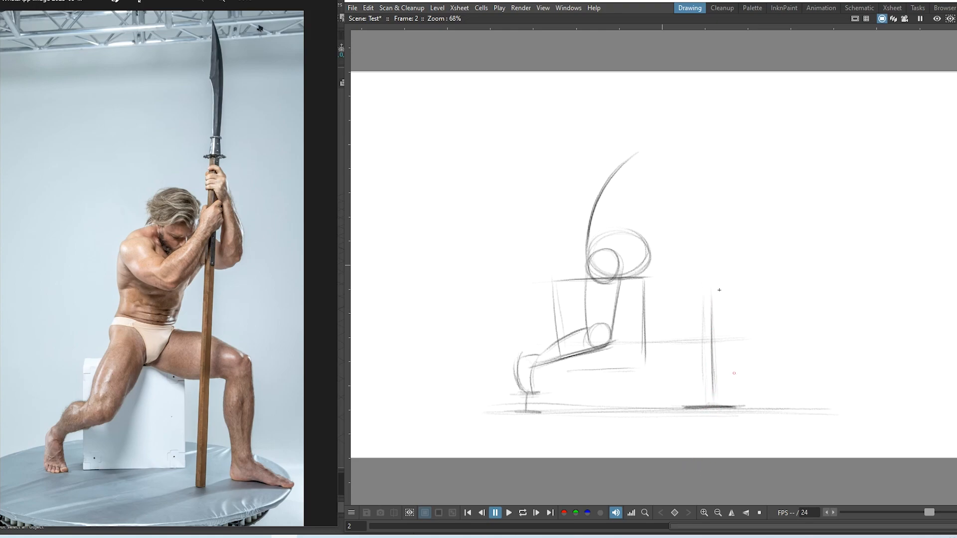
Draw the curve right of the hip and the right leg line ending in a foot
drag(654, 255, 717, 271)
drag(647, 254, 719, 275)
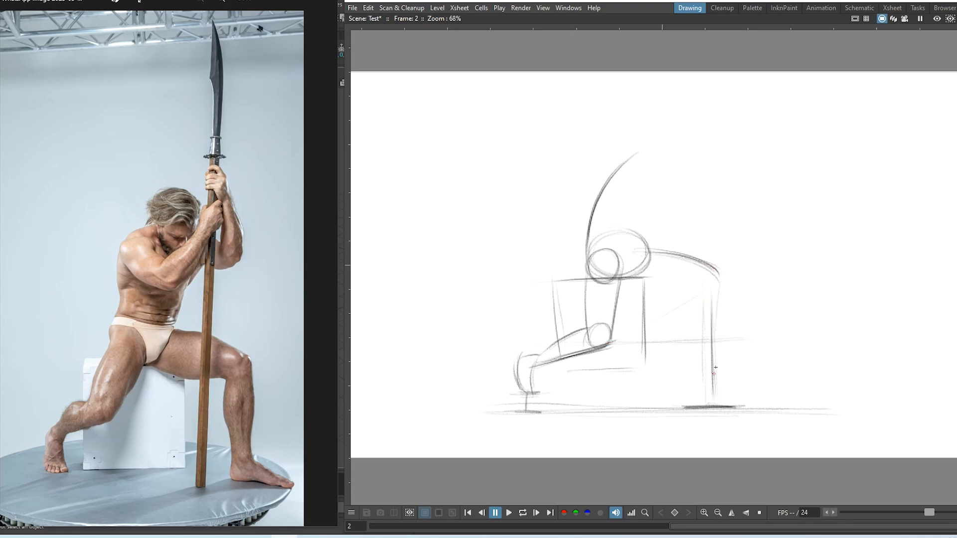
drag(718, 302, 714, 393)
mouse_move(717, 349)
mouse_down()
mouse_move(717, 376)
mouse_move(685, 406)
mouse_up()
drag(704, 392, 747, 405)
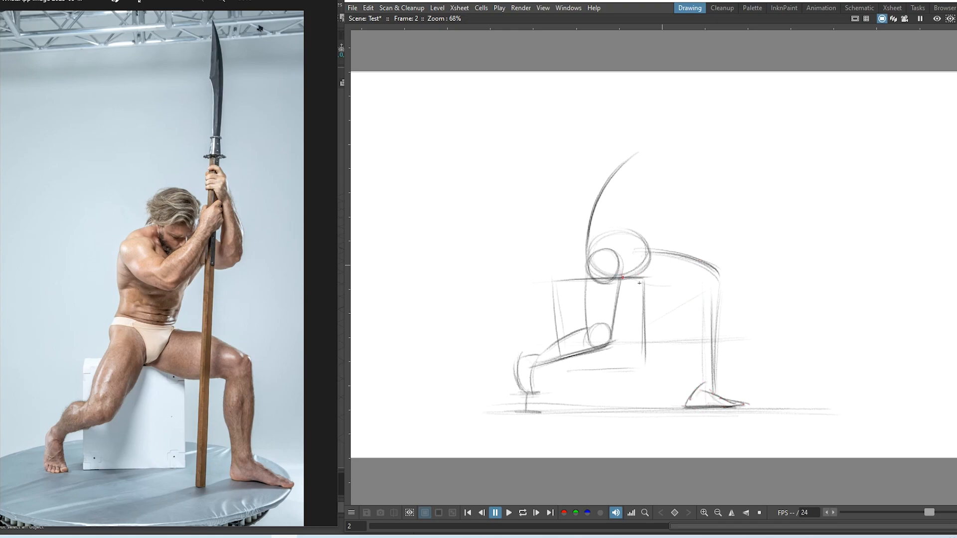
Refine the right leg's calf, shin, sole and knee circle, and darken the hip ellipse
drag(629, 282, 694, 284)
mouse_move(638, 253)
mouse_down()
mouse_move(727, 280)
mouse_move(696, 332)
mouse_move(707, 359)
mouse_up()
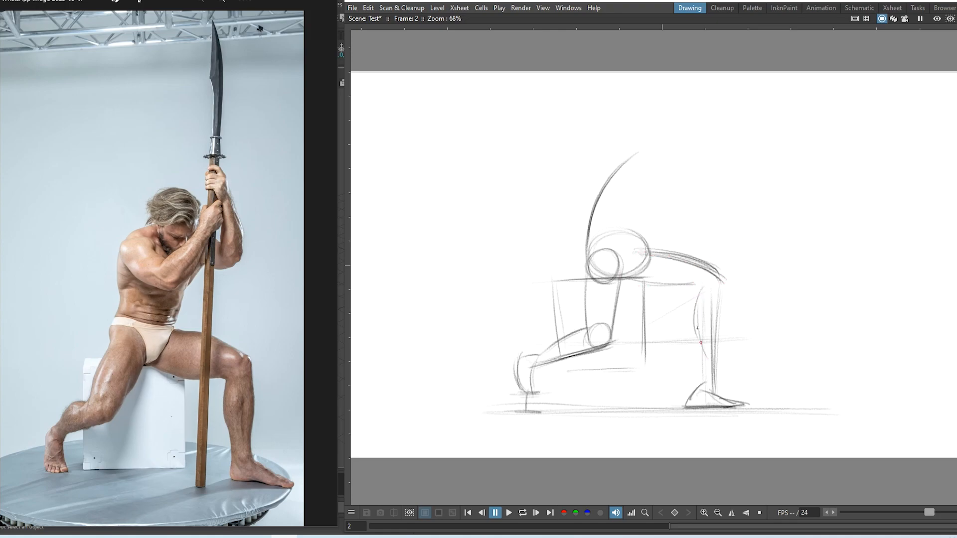
drag(695, 326, 707, 384)
drag(723, 285, 719, 393)
mouse_move(715, 331)
mouse_down()
mouse_move(718, 394)
mouse_move(697, 403)
mouse_move(734, 397)
mouse_move(754, 406)
mouse_up()
drag(696, 406, 746, 406)
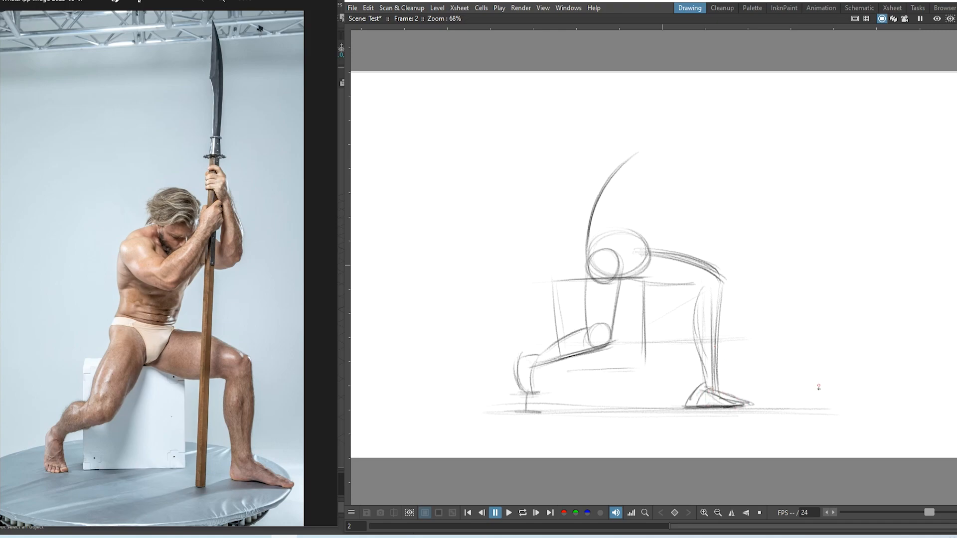
drag(656, 248, 626, 283)
mouse_move(707, 279)
mouse_down()
mouse_move(700, 294)
mouse_move(722, 285)
mouse_move(710, 278)
mouse_up()
Start the back curving up around the hip, with its right edge
mouse_move(588, 234)
mouse_down()
mouse_move(596, 280)
mouse_move(617, 278)
mouse_move(596, 280)
mouse_move(626, 275)
mouse_up()
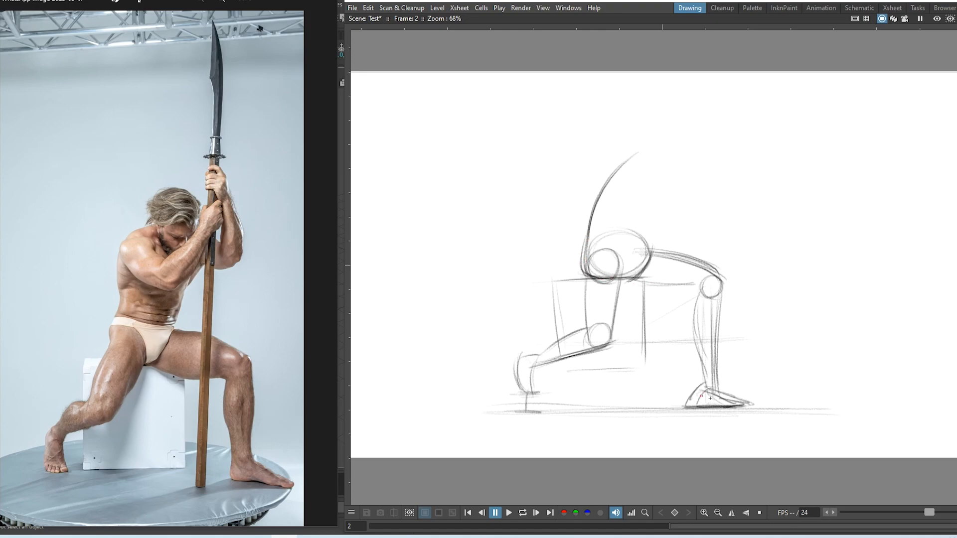
drag(669, 197, 650, 245)
drag(682, 177, 652, 255)
Darken the back's right edge and close the top of the torso
drag(662, 211, 647, 258)
drag(624, 164, 692, 158)
mouse_move(630, 163)
mouse_down()
mouse_move(699, 160)
mouse_move(678, 124)
mouse_move(703, 164)
mouse_up()
Sketch an oval head with face centre lines, eye line, jaw and chin
mouse_move(655, 132)
mouse_down()
mouse_move(654, 175)
mouse_move(654, 160)
mouse_move(667, 157)
mouse_move(657, 134)
mouse_move(703, 134)
mouse_move(701, 172)
mouse_move(687, 188)
mouse_move(662, 155)
mouse_move(685, 192)
mouse_up()
drag(703, 161, 681, 194)
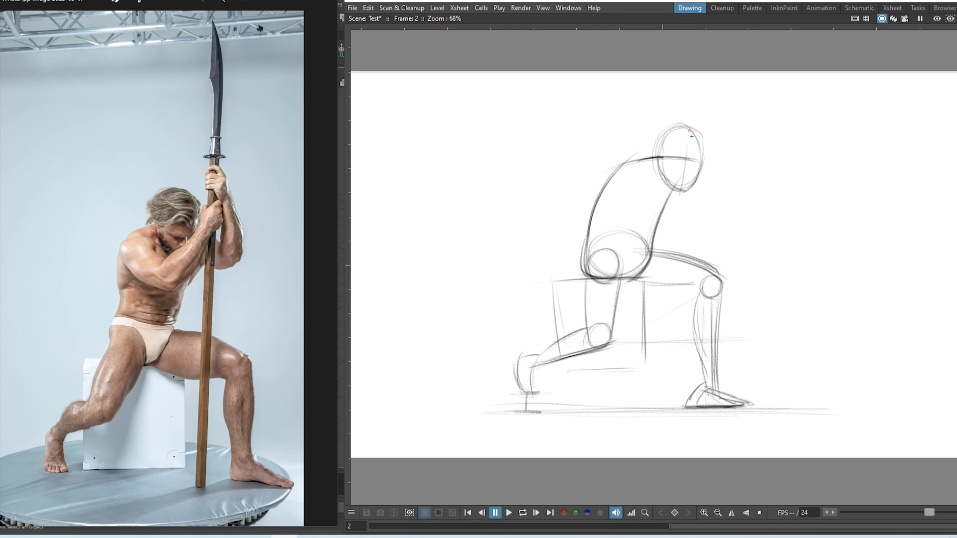
mouse_move(690, 136)
mouse_down()
mouse_move(687, 193)
mouse_move(682, 166)
mouse_move(695, 168)
mouse_move(683, 168)
mouse_up()
mouse_move(686, 171)
mouse_down()
mouse_move(697, 167)
mouse_move(684, 195)
mouse_move(667, 195)
mouse_move(694, 167)
mouse_up()
drag(661, 161, 668, 195)
drag(671, 142, 671, 200)
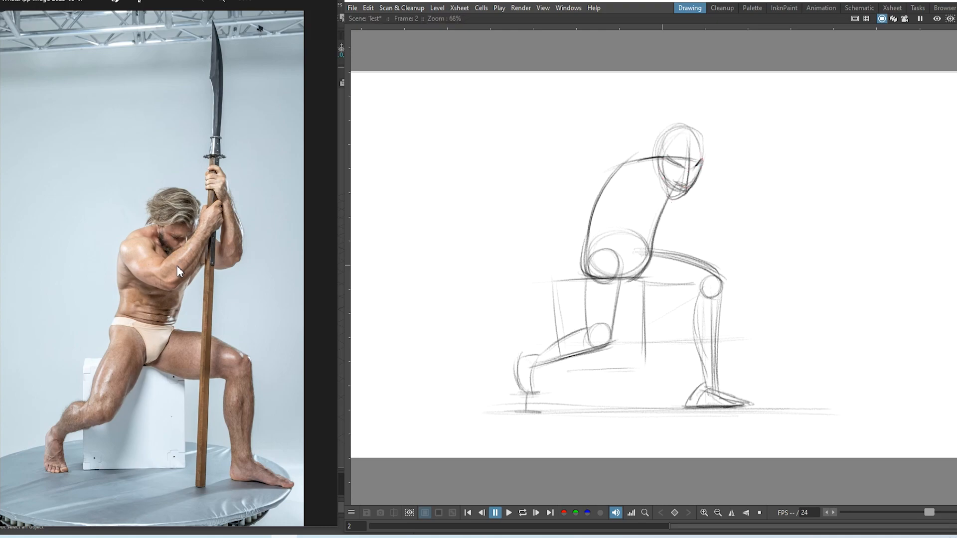
drag(694, 144, 683, 193)
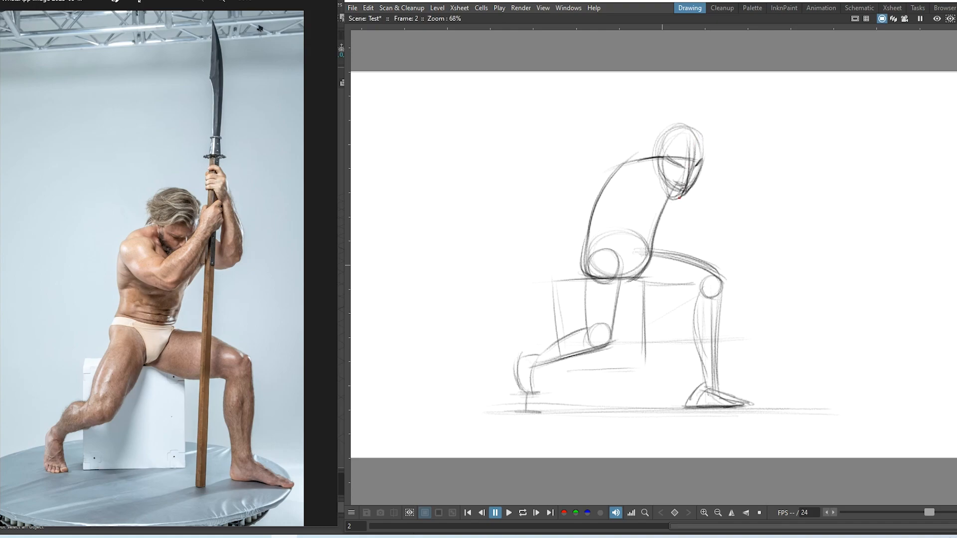
drag(694, 161, 681, 196)
mouse_move(674, 130)
mouse_down()
mouse_move(664, 175)
mouse_move(675, 170)
mouse_up()
mouse_move(661, 162)
mouse_down()
mouse_move(700, 151)
mouse_move(691, 185)
mouse_move(702, 166)
mouse_move(713, 159)
mouse_move(718, 169)
mouse_move(728, 150)
mouse_move(705, 177)
mouse_move(735, 154)
mouse_up()
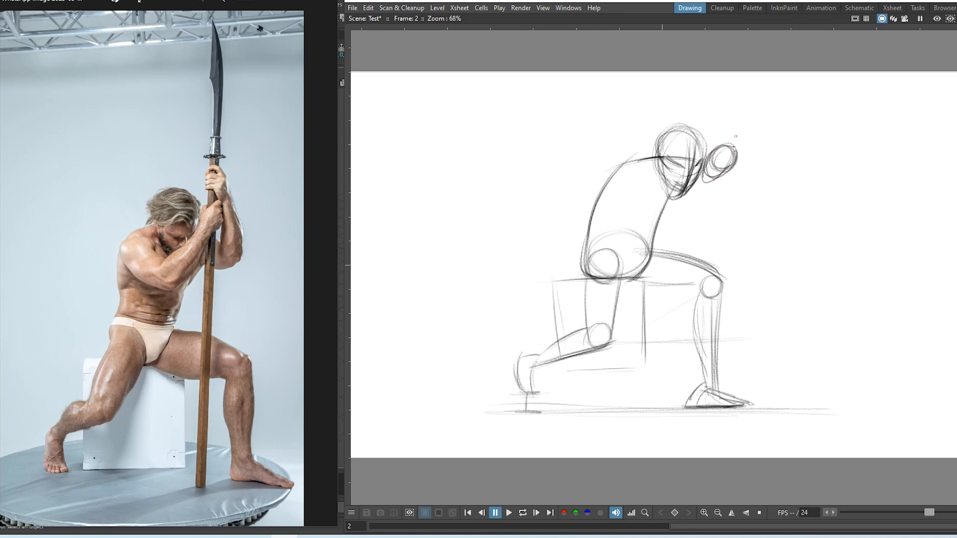
Draw a fist beside the head, construction curves in the torso, and the forearm
drag(727, 115, 745, 158)
mouse_move(653, 162)
mouse_down()
mouse_move(627, 165)
mouse_move(627, 220)
mouse_up()
drag(611, 169, 648, 237)
mouse_move(633, 152)
mouse_down()
mouse_move(625, 221)
mouse_move(658, 238)
mouse_up()
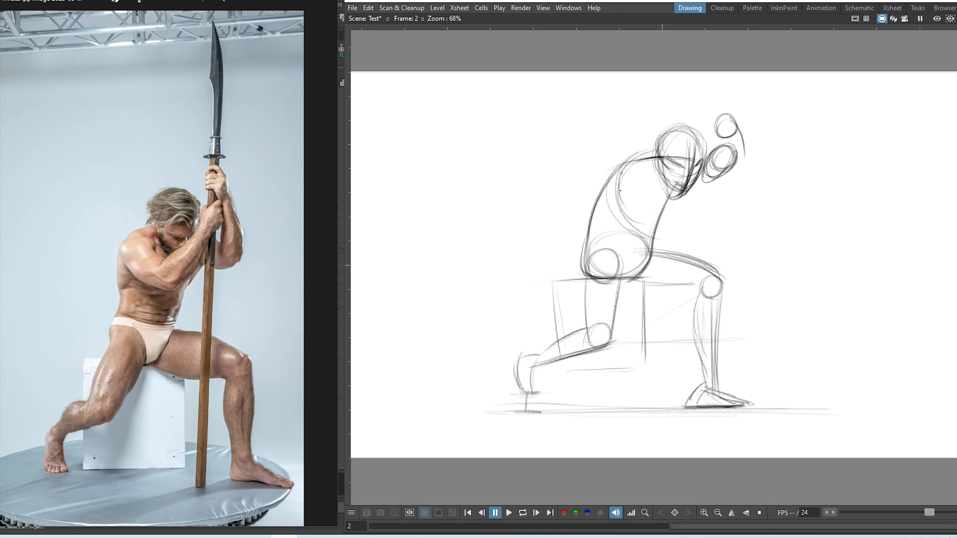
mouse_move(623, 174)
mouse_down()
mouse_move(675, 242)
mouse_move(661, 238)
mouse_up()
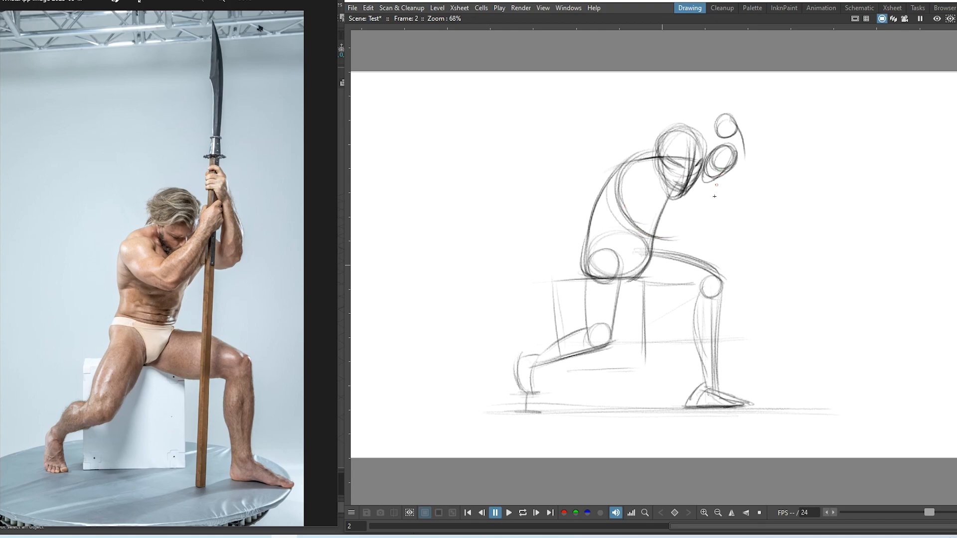
drag(721, 178, 671, 239)
drag(710, 168, 657, 221)
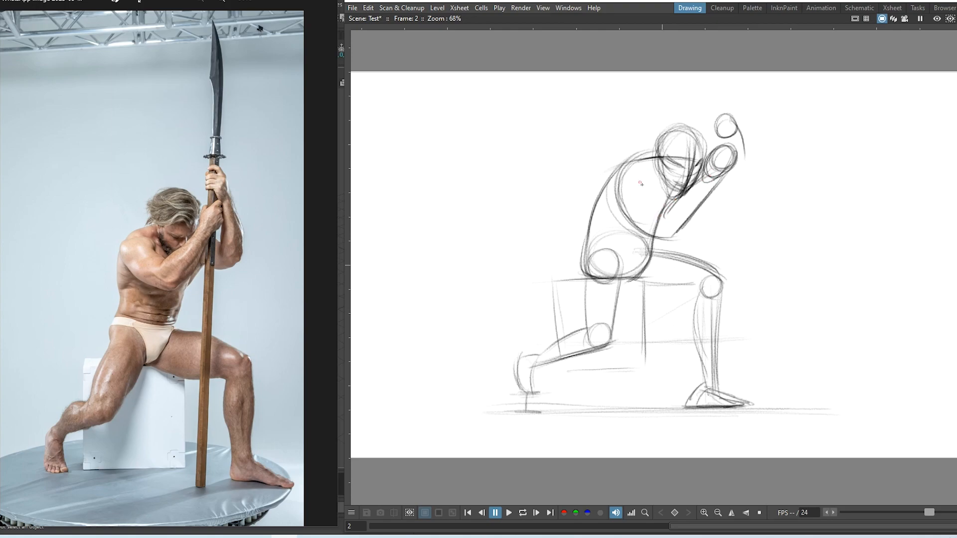
drag(641, 183, 661, 208)
Add a shoulder oval, a vertical guide, torso and hip lines, and the raised arm's lower edge
mouse_move(626, 174)
mouse_down()
mouse_move(636, 185)
mouse_move(634, 200)
mouse_move(628, 170)
mouse_move(620, 176)
mouse_move(629, 199)
mouse_up()
drag(606, 110, 601, 172)
mouse_move(607, 169)
mouse_down()
mouse_move(603, 182)
mouse_move(627, 196)
mouse_up()
drag(659, 239, 644, 280)
drag(620, 179, 650, 234)
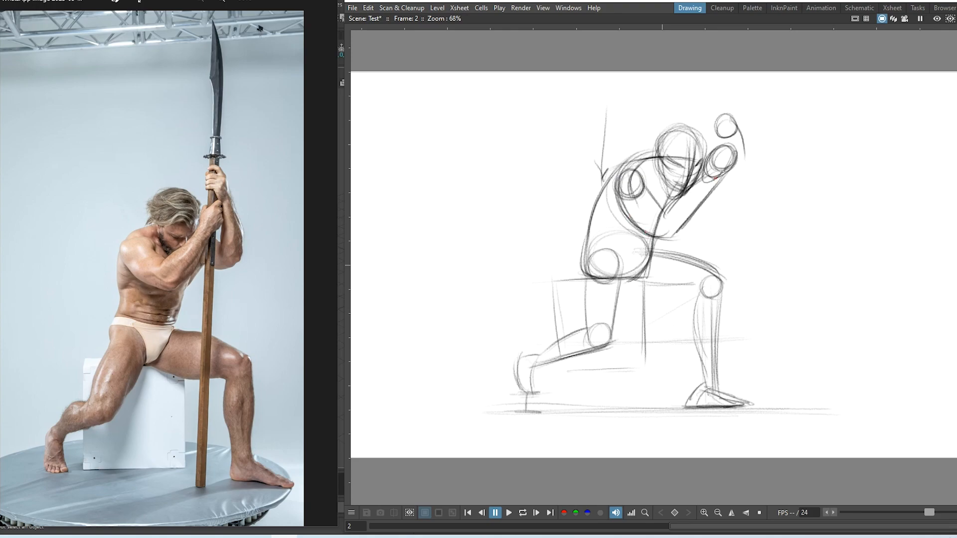
mouse_move(742, 144)
mouse_down()
mouse_move(737, 209)
mouse_move(686, 195)
mouse_up()
Draw a spear shaft through the figure and redraw the fists around it
drag(725, 95, 697, 421)
mouse_move(697, 420)
mouse_down()
mouse_move(718, 87)
mouse_move(714, 174)
mouse_up()
mouse_move(714, 124)
mouse_down()
mouse_move(738, 149)
mouse_move(740, 140)
mouse_move(708, 128)
mouse_move(740, 134)
mouse_move(743, 158)
mouse_up()
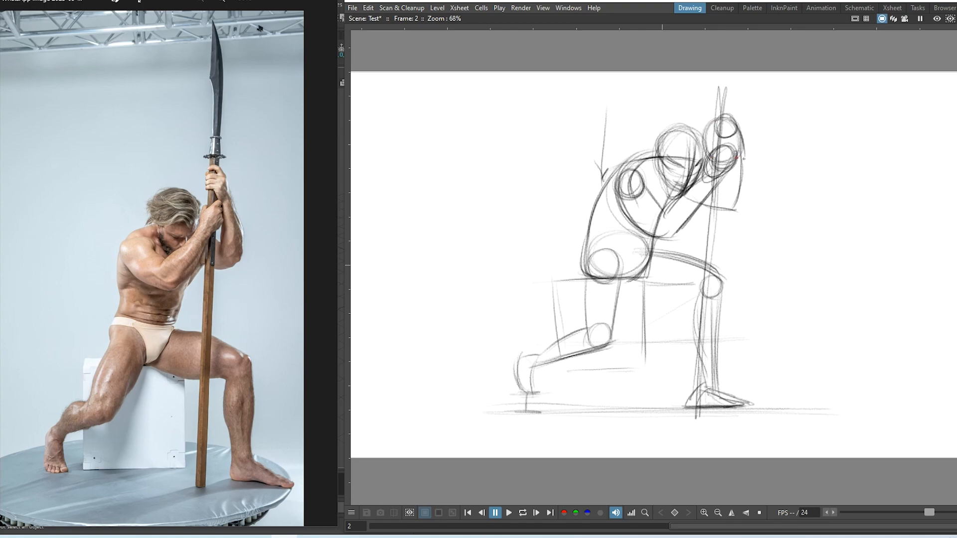
Darken the back contour down to the hip and the shoulder line
drag(625, 163, 590, 237)
drag(628, 161, 589, 277)
drag(630, 161, 688, 153)
drag(625, 169, 698, 154)
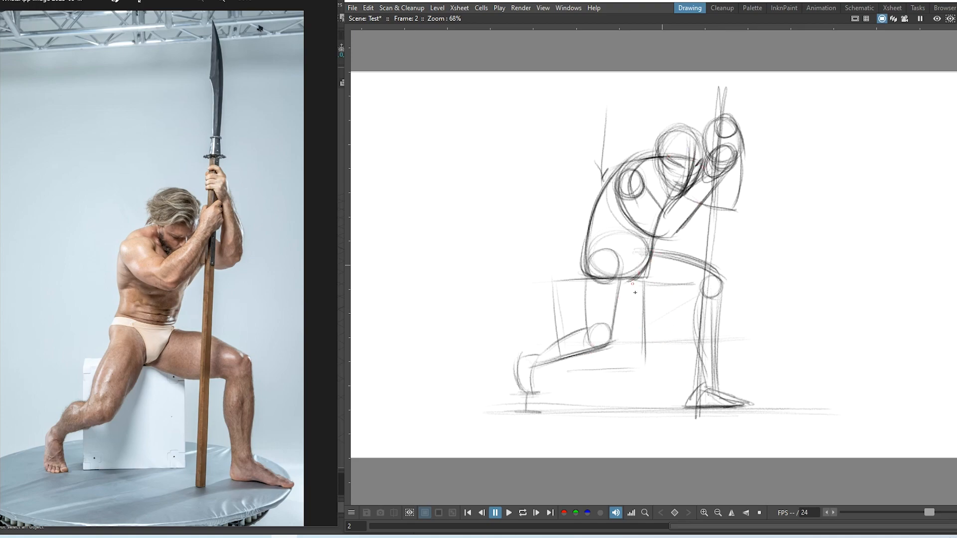
Draw a dark pelvis ellipse, lines below it, the thigh line and light hip hatching
mouse_move(598, 250)
mouse_down()
mouse_move(623, 297)
mouse_move(632, 295)
mouse_move(620, 297)
mouse_move(648, 278)
mouse_move(640, 290)
mouse_move(650, 262)
mouse_up()
drag(557, 299, 651, 295)
mouse_move(547, 300)
mouse_down()
mouse_move(648, 294)
mouse_move(646, 378)
mouse_up()
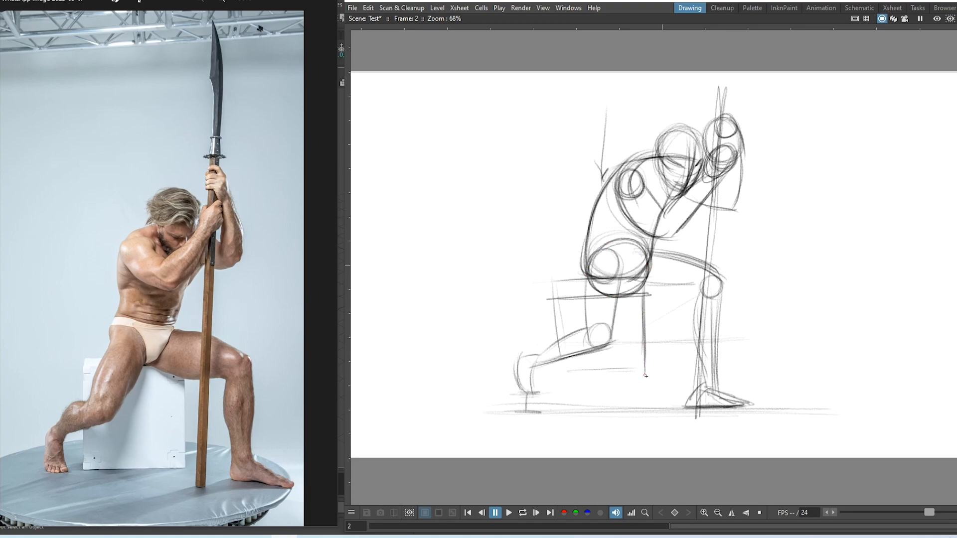
mouse_move(643, 291)
mouse_down()
mouse_move(648, 392)
mouse_move(658, 298)
mouse_move(702, 299)
mouse_up()
drag(643, 269, 726, 283)
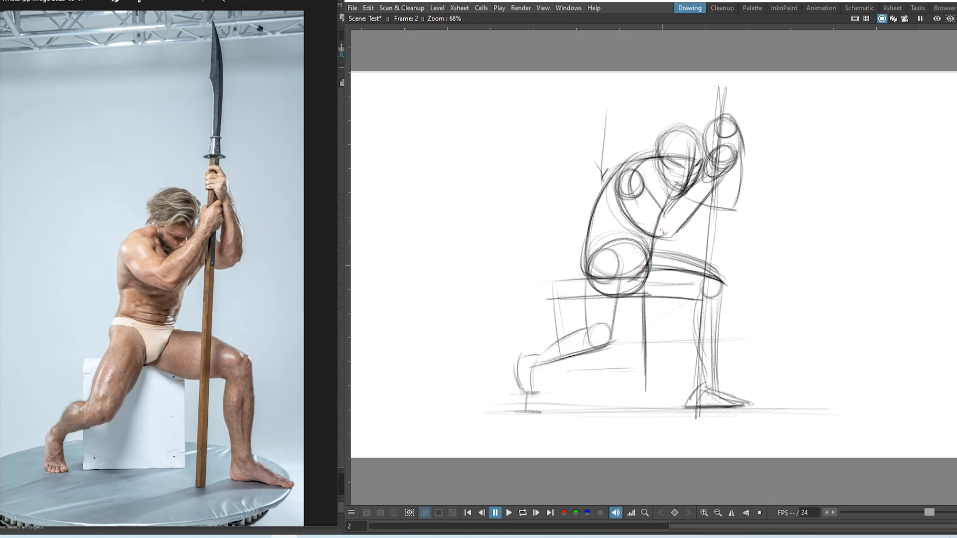
mouse_move(663, 231)
mouse_down()
mouse_move(655, 263)
mouse_move(679, 264)
mouse_up()
mouse_move(692, 217)
mouse_down()
mouse_move(694, 272)
mouse_move(719, 352)
mouse_up()
Darken both sides of the shin, the thigh underside and the hip circle's edges
drag(722, 305, 716, 394)
mouse_move(661, 319)
mouse_down()
mouse_move(699, 298)
mouse_move(703, 374)
mouse_up()
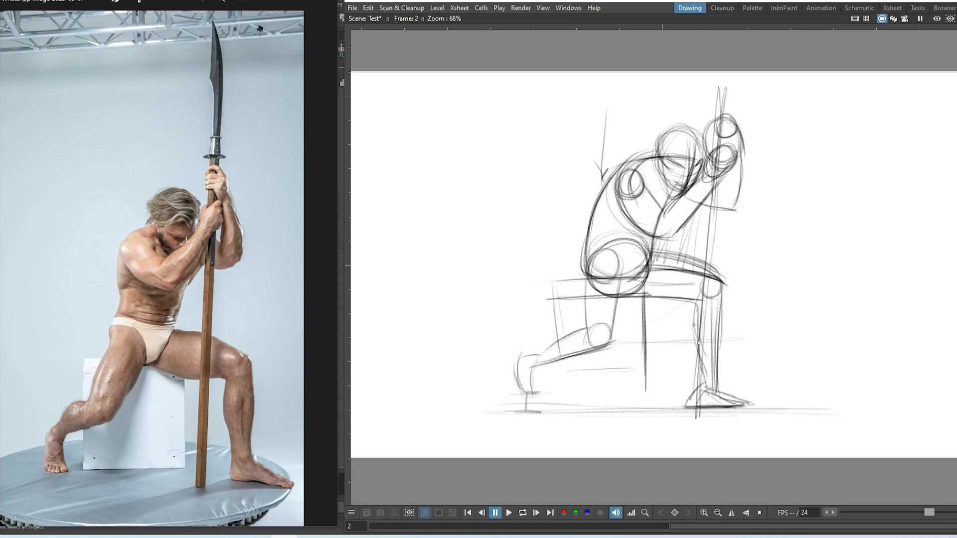
drag(694, 324, 704, 383)
drag(717, 309, 719, 383)
drag(623, 299, 689, 300)
drag(623, 302, 697, 303)
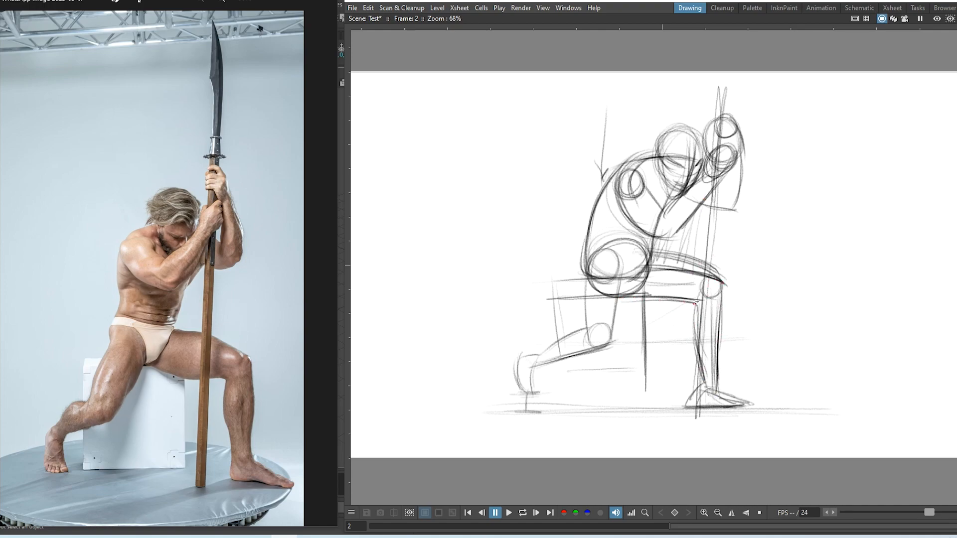
mouse_move(646, 270)
mouse_down()
mouse_move(592, 291)
mouse_move(628, 295)
mouse_move(593, 299)
mouse_move(597, 278)
mouse_up()
mouse_move(658, 266)
mouse_down()
mouse_move(640, 299)
mouse_move(645, 271)
mouse_move(673, 269)
mouse_move(724, 284)
mouse_up()
mouse_move(595, 258)
mouse_down()
mouse_move(608, 294)
mouse_move(603, 262)
mouse_move(643, 269)
mouse_move(601, 266)
mouse_up()
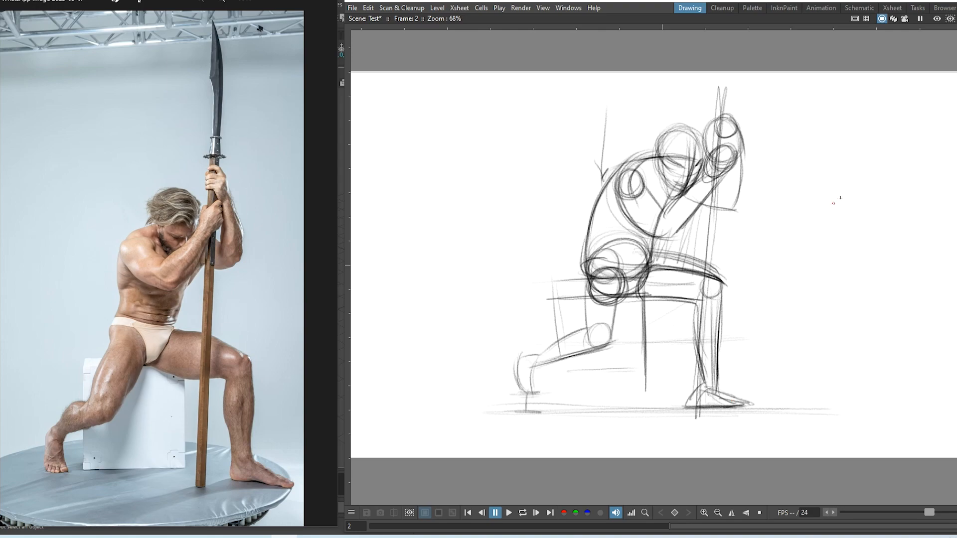
Sketch a small box seat with legs to the right of the main figure
drag(838, 192, 819, 254)
drag(872, 199, 852, 256)
mouse_move(835, 196)
mouse_down()
mouse_move(874, 200)
mouse_move(818, 252)
mouse_up()
mouse_move(872, 198)
mouse_down()
mouse_move(852, 252)
mouse_move(853, 231)
mouse_up()
mouse_move(820, 258)
mouse_down()
mouse_move(850, 255)
mouse_move(828, 291)
mouse_move(787, 305)
mouse_up()
drag(789, 307, 785, 333)
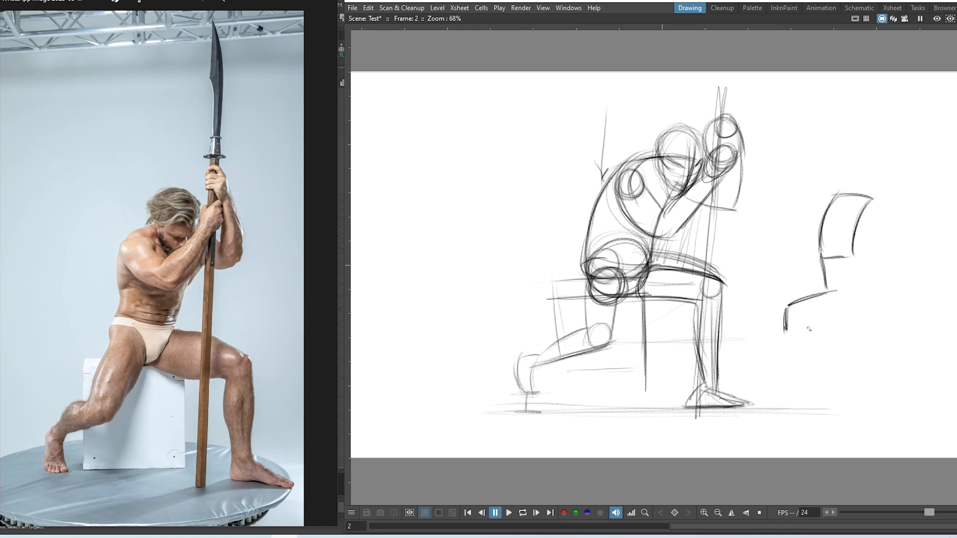
drag(853, 257, 896, 264)
mouse_move(850, 257)
mouse_down()
mouse_move(897, 267)
mouse_move(892, 310)
mouse_up()
drag(895, 265, 888, 334)
mouse_move(897, 276)
mouse_down()
mouse_move(890, 327)
mouse_move(900, 335)
mouse_up()
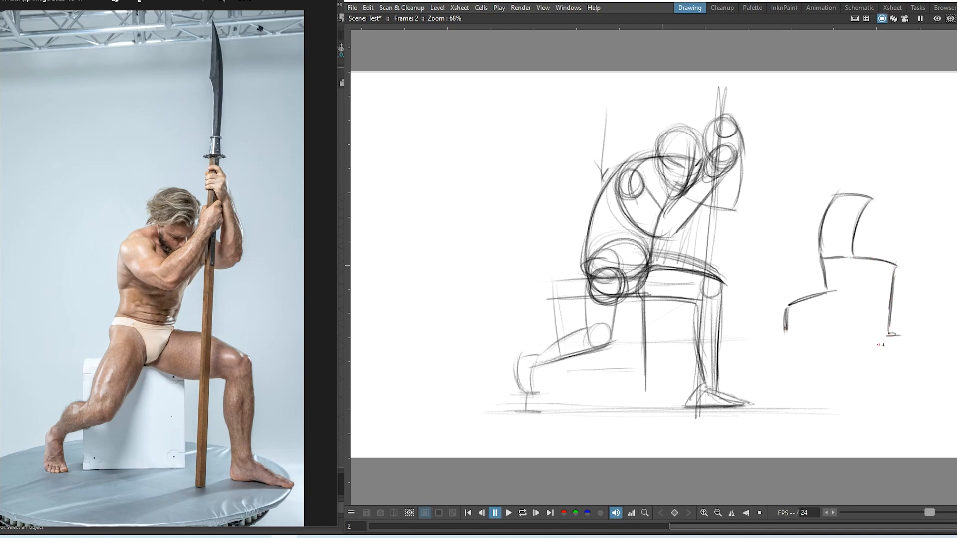
Add the small seated figure's head, both arms, back line and a staff
mouse_move(872, 187)
mouse_down()
mouse_move(854, 209)
mouse_move(876, 197)
mouse_move(852, 190)
mouse_move(857, 181)
mouse_move(855, 240)
mouse_move(862, 229)
mouse_move(867, 236)
mouse_move(837, 219)
mouse_move(862, 241)
mouse_up()
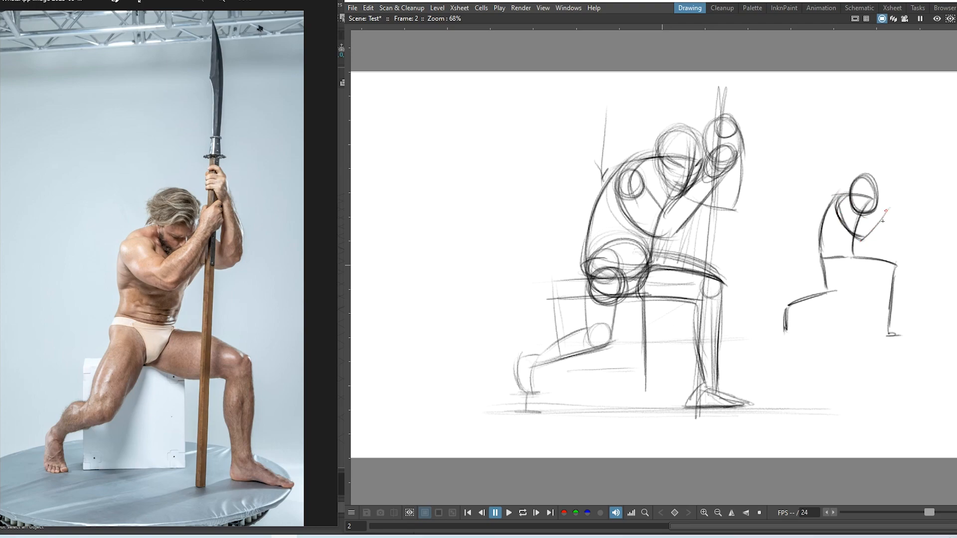
drag(888, 209, 864, 240)
mouse_move(888, 187)
mouse_down()
mouse_move(890, 209)
mouse_move(882, 197)
mouse_up()
drag(886, 156, 883, 348)
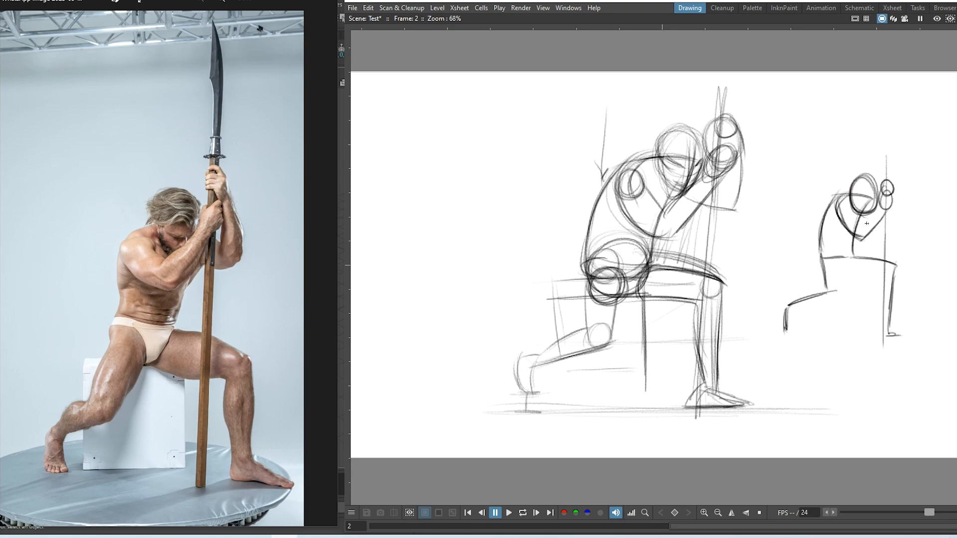
drag(864, 214, 890, 228)
drag(894, 192, 898, 225)
drag(847, 193, 821, 263)
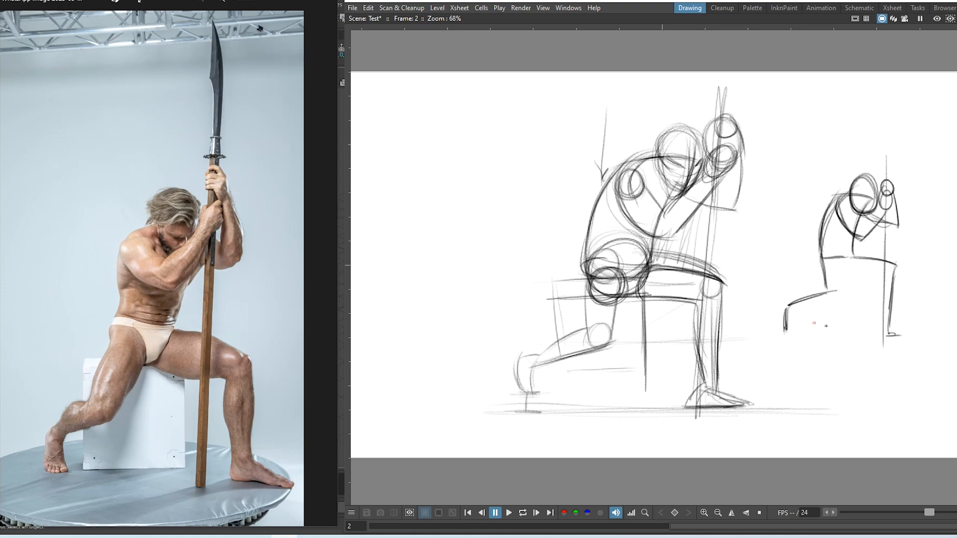
Draw and retrace a direction arrow above the small figure
drag(816, 134, 827, 165)
drag(819, 157, 827, 165)
drag(819, 134, 828, 164)
drag(830, 155, 830, 161)
Switch to the empty Maya scene and open File > Reference Editor
click(142, 473)
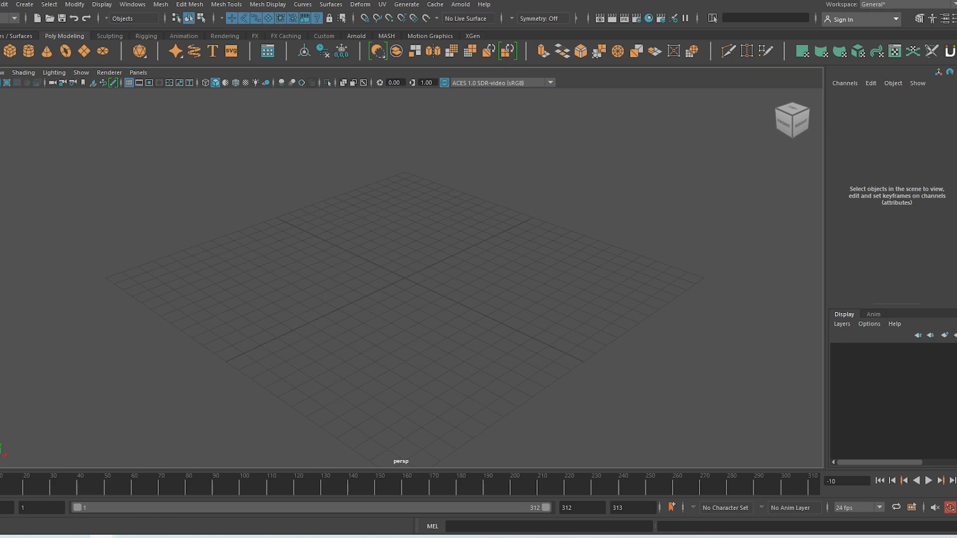
click(0, 4)
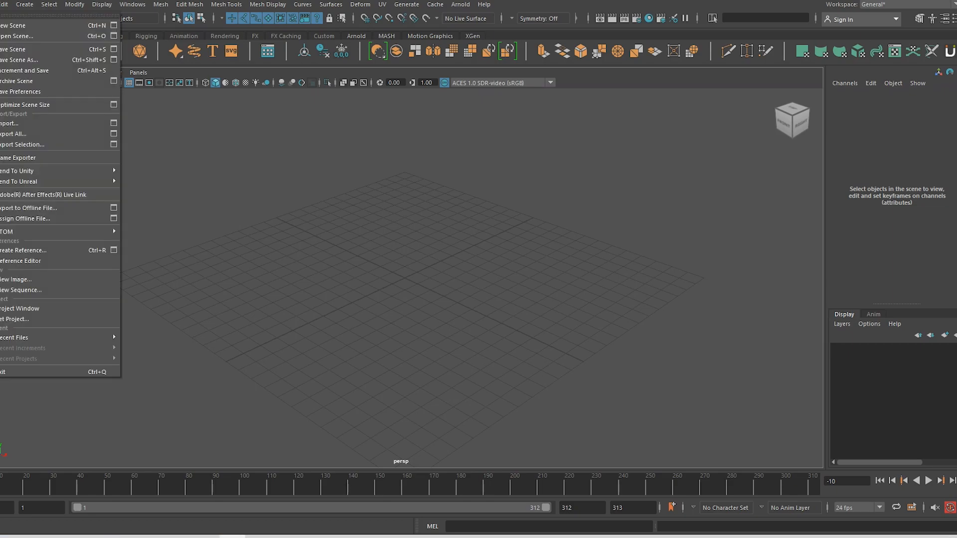
click(84, 261)
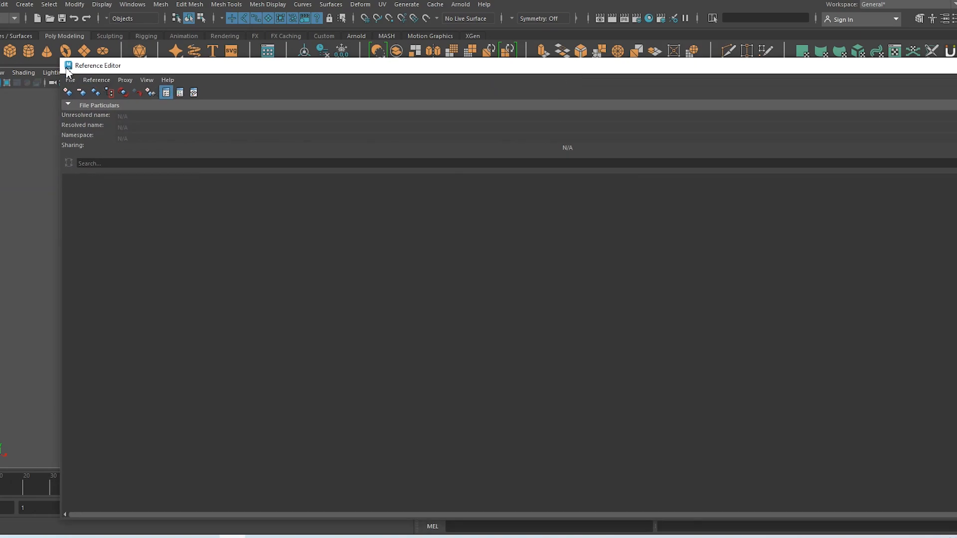
Start a Create Reference and copy the Rigs folder path from its Explorer window
drag(120, 67, 243, 133)
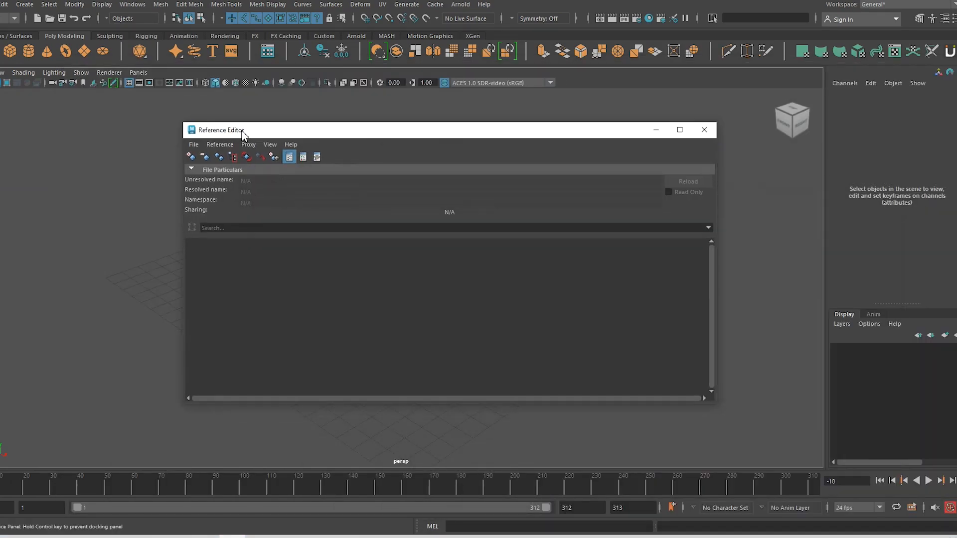
click(193, 158)
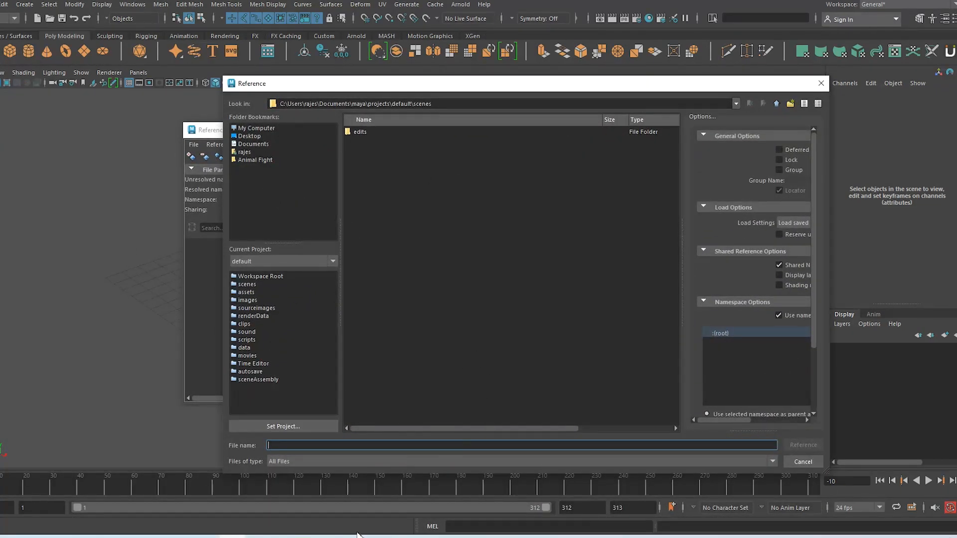
click(272, 536)
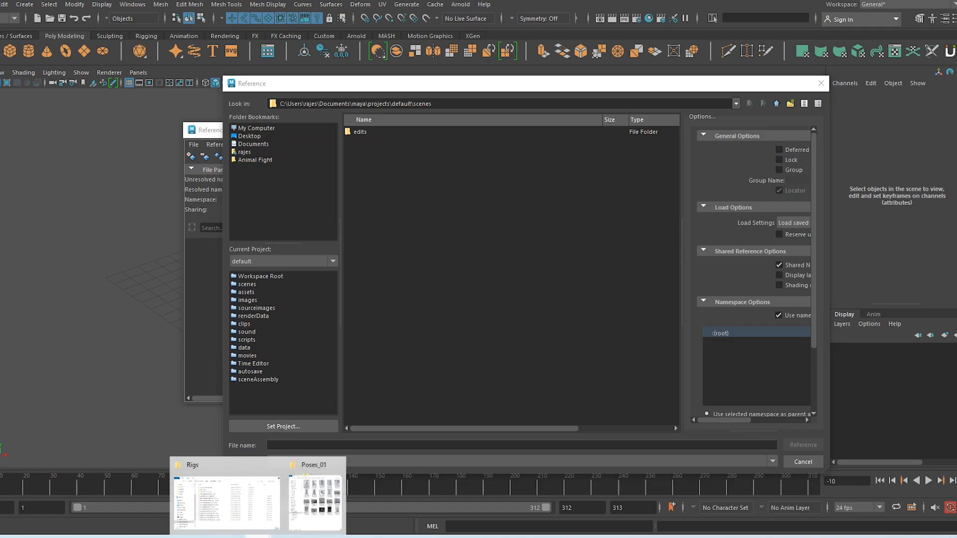
click(259, 530)
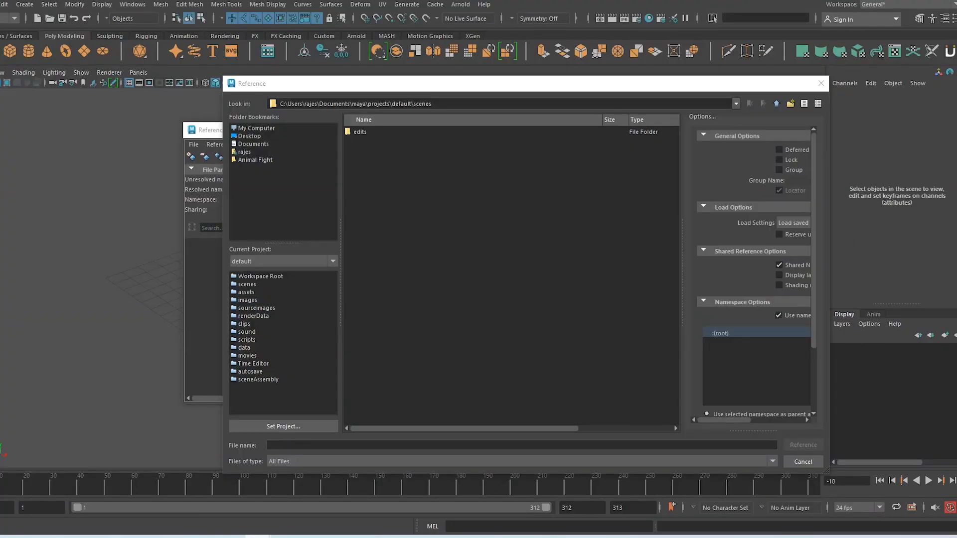
drag(0, 132, 476, 54)
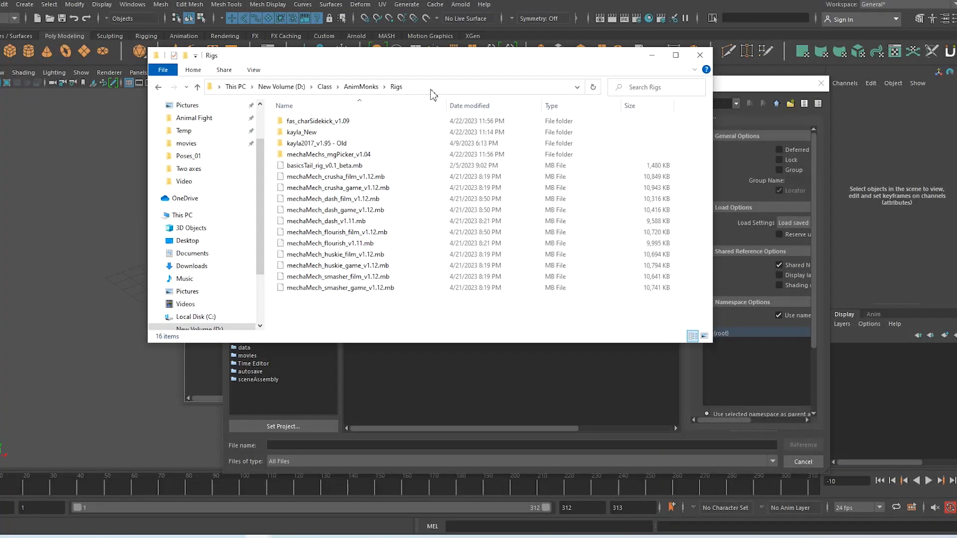
click(431, 88)
key(ctrl+c)
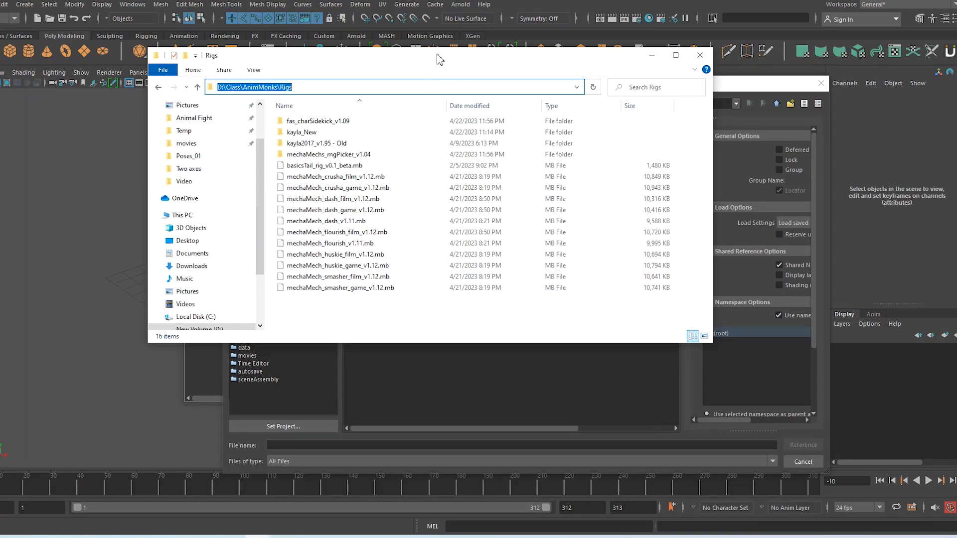
drag(438, 59, 0, 90)
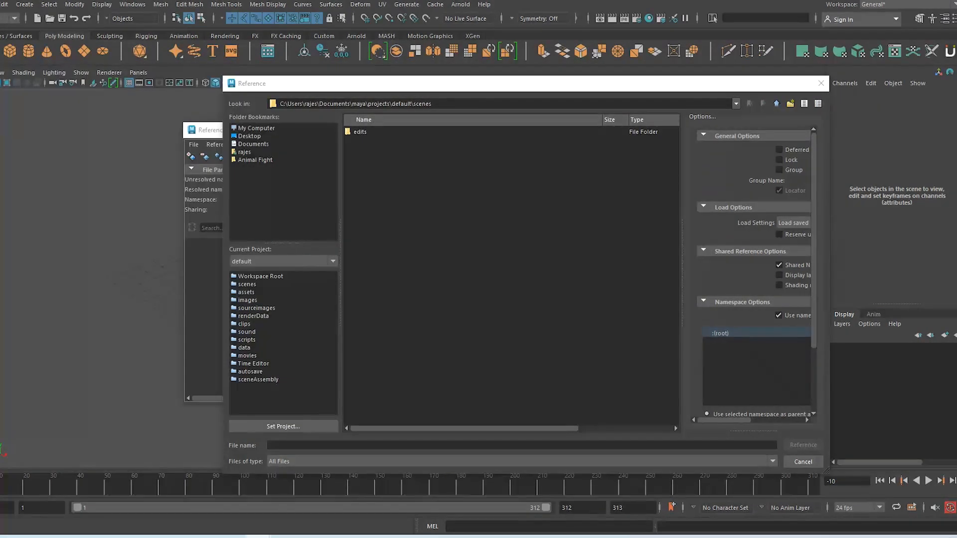
Paste D:\Class\AnimMonks\Rigs into Look in and reference mechaMech_smasher_game_v1.12.mb
triple_click(468, 104)
key(ctrl+v)
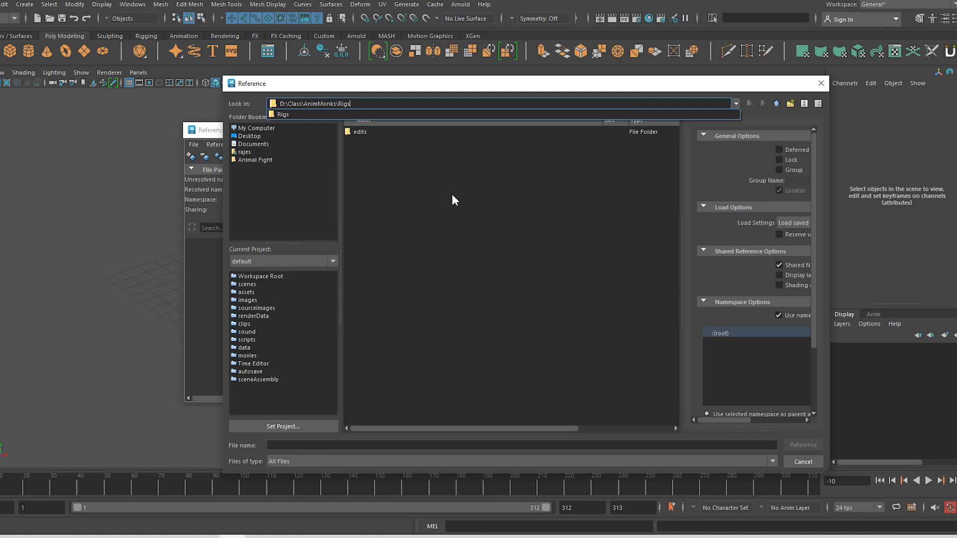
key(Return)
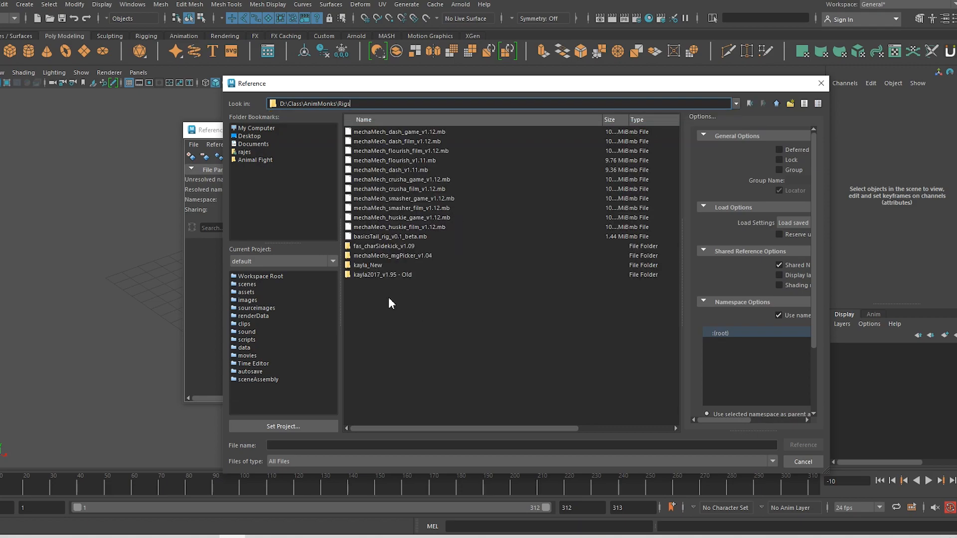
click(409, 198)
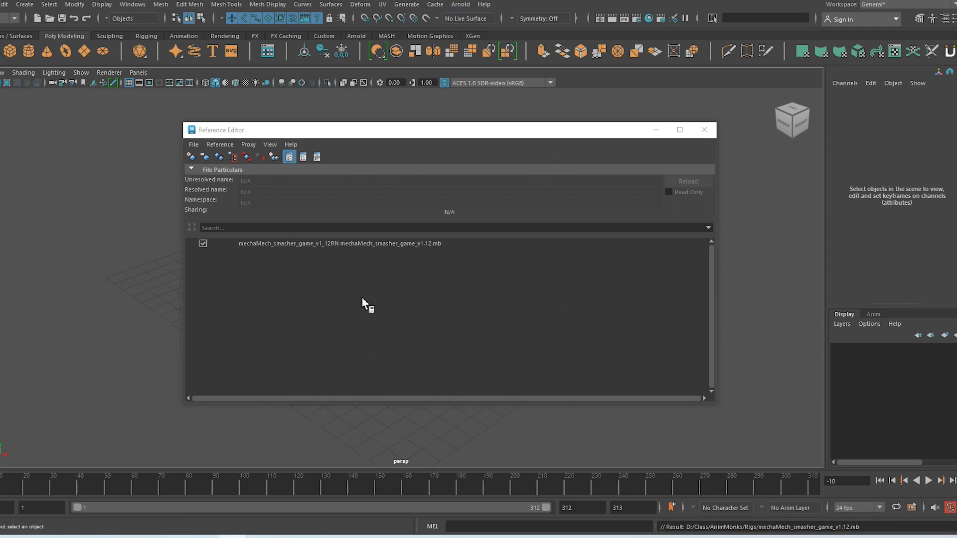
click(399, 248)
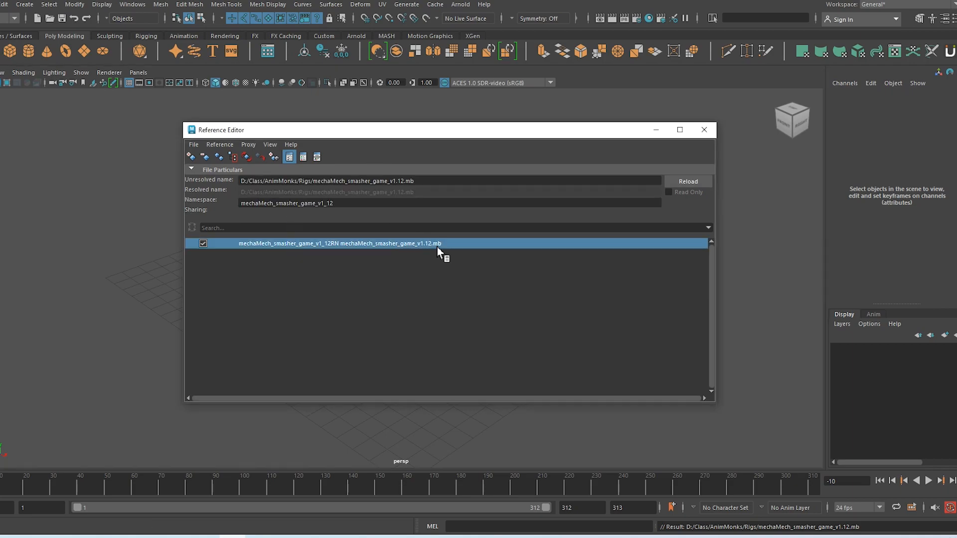
drag(470, 130, 0, 132)
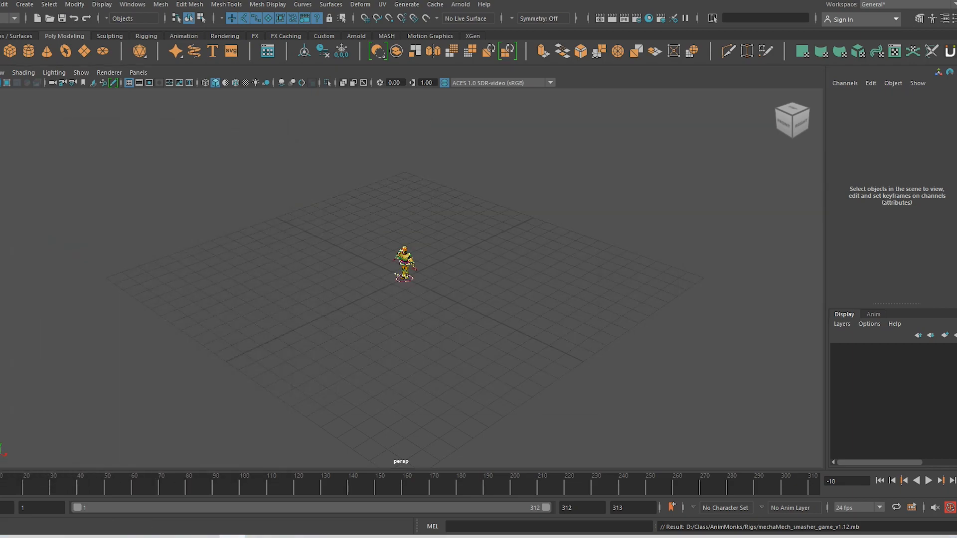
click(408, 267)
click(408, 268)
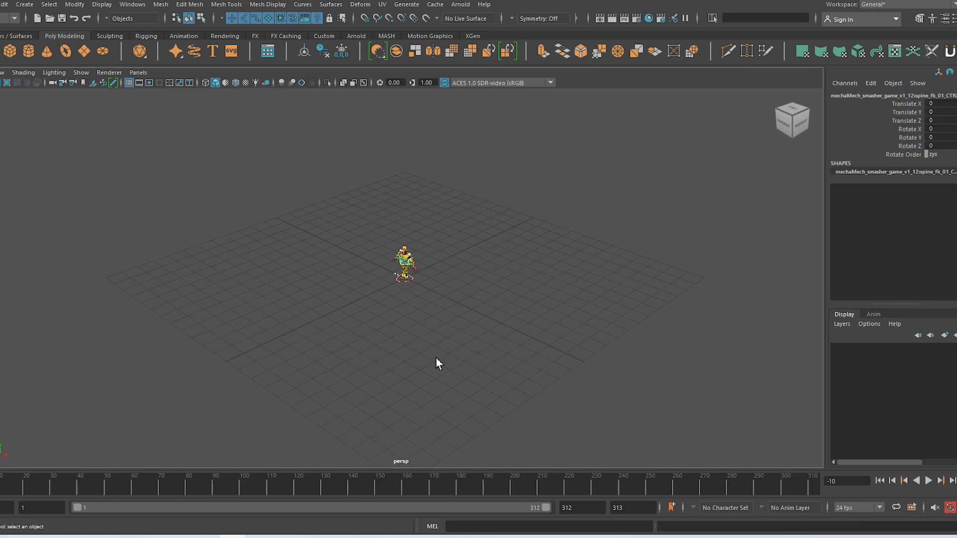
key(f)
scroll(439, 354, up, 3)
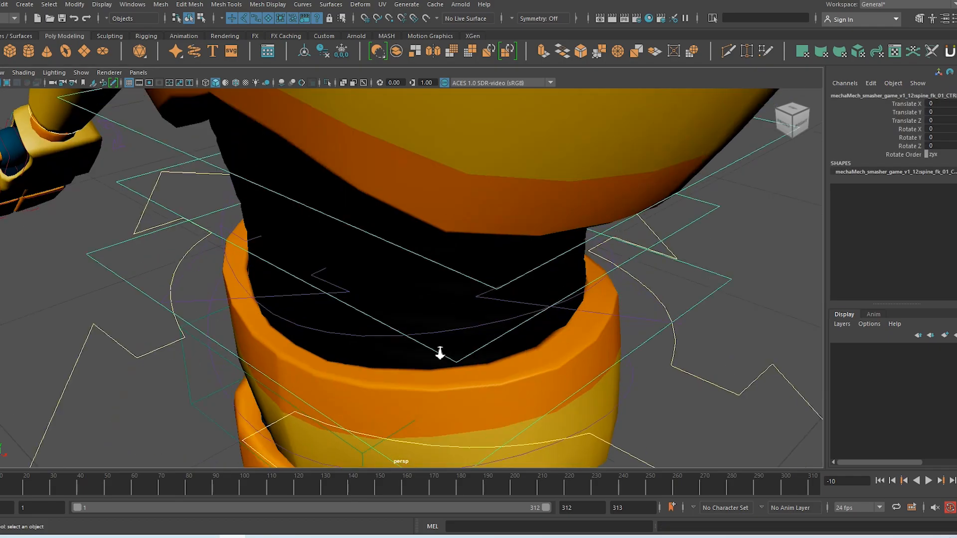
scroll(439, 355, down, 10)
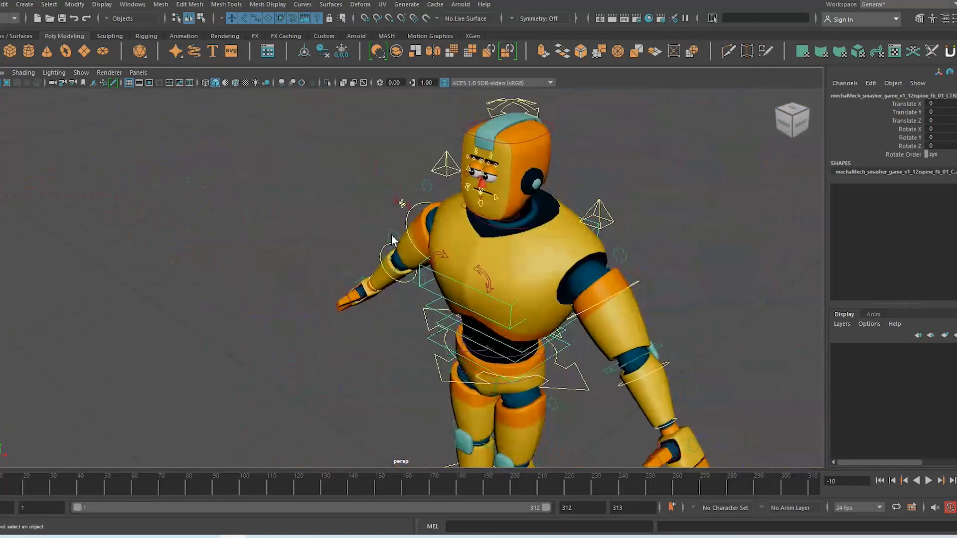
alt+drag(512, 240, 493, 284)
alt+right_drag(521, 308, 427, 223)
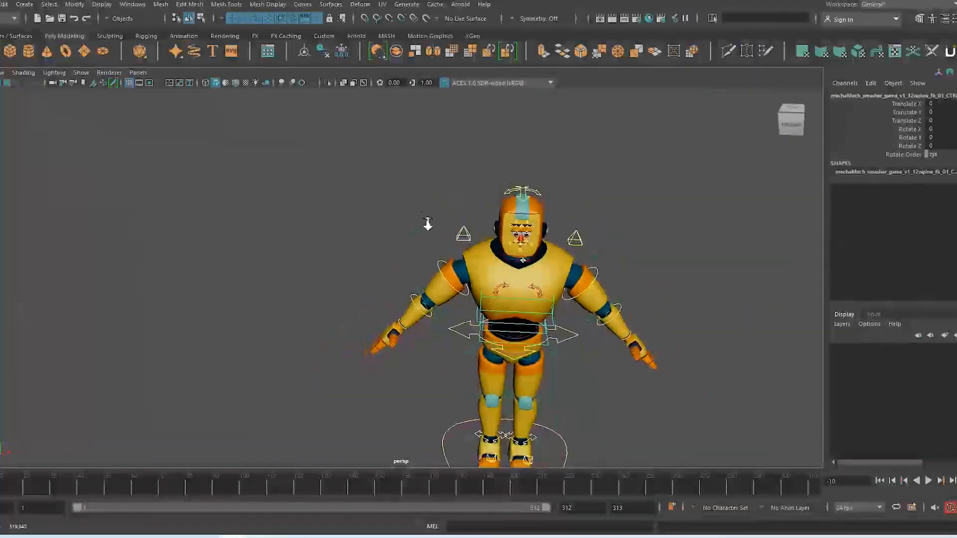
alt+middle_drag(439, 284, 399, 277)
alt+drag(406, 333, 421, 322)
alt+right_drag(421, 321, 417, 289)
alt+middle_drag(418, 288, 427, 247)
mouse_move(416, 306)
alt+mouse_down()
mouse_move(470, 310)
mouse_move(414, 302)
alt+mouse_up()
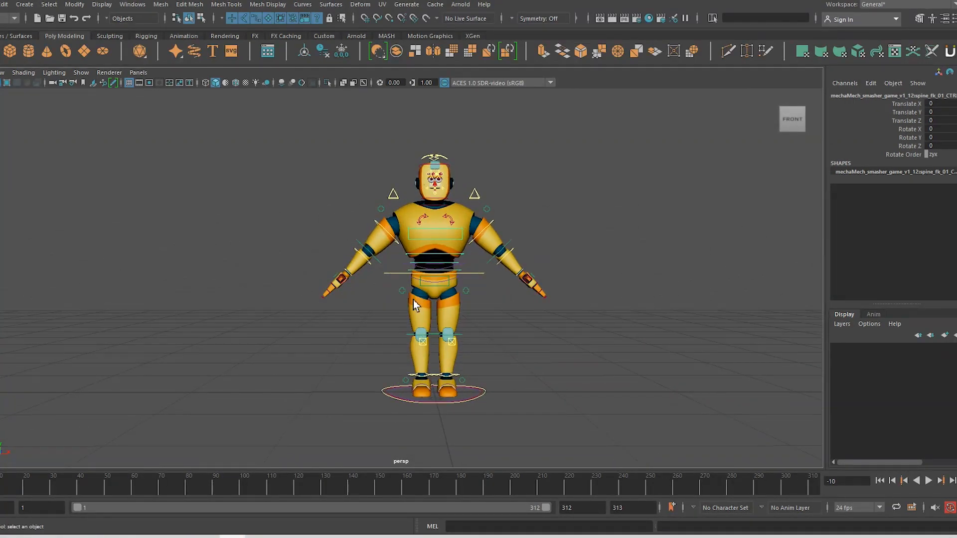
mouse_move(107, 536)
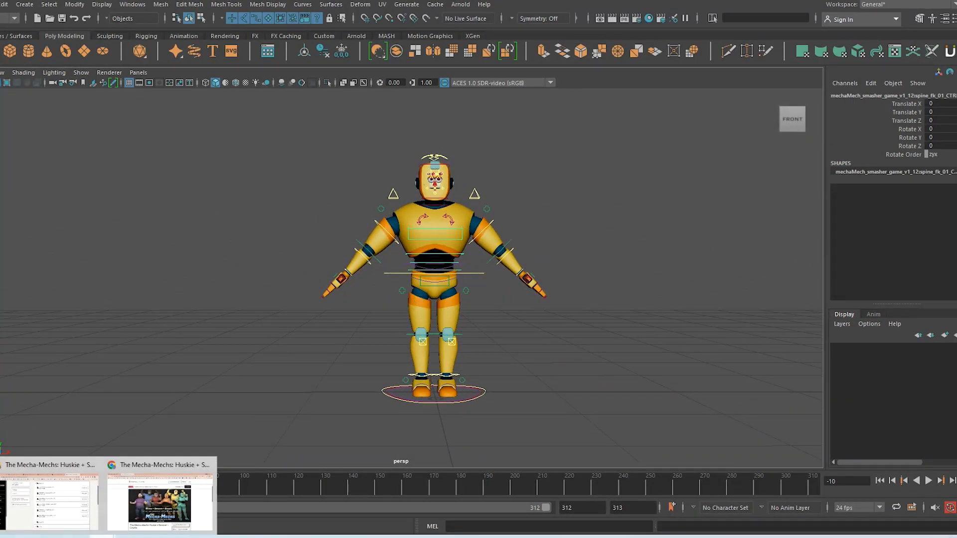
click(310, 537)
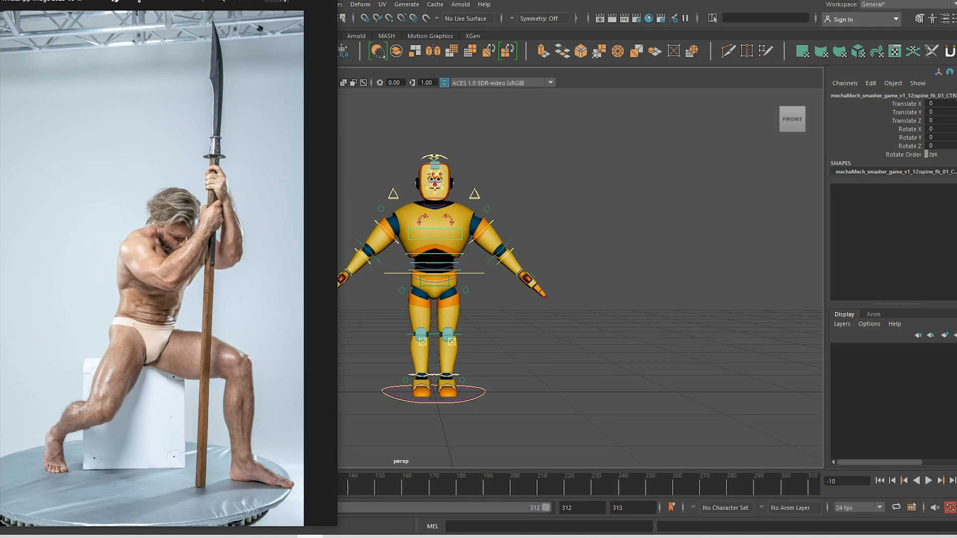
click(504, 95)
alt+drag(417, 335, 469, 341)
alt+drag(469, 307, 438, 315)
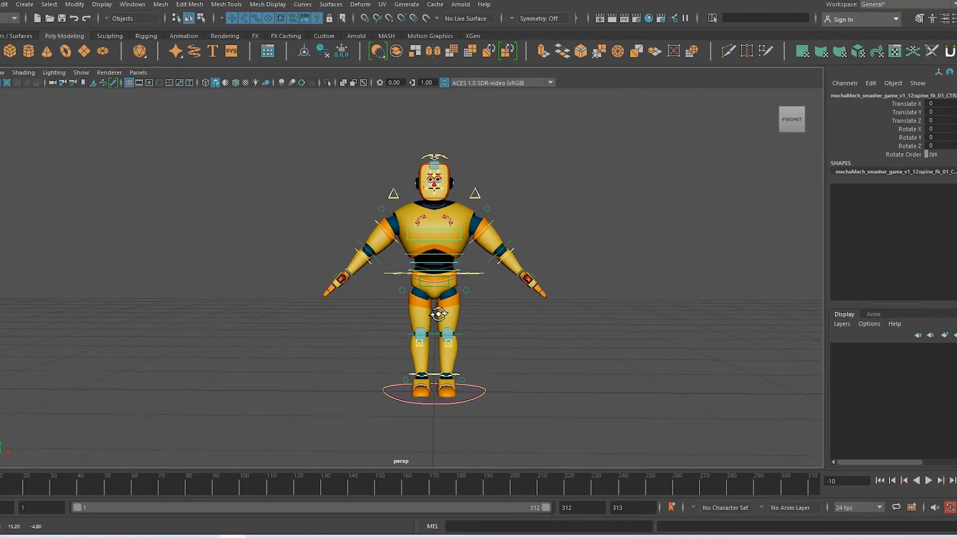
Switch the viewport layout to Two Panes Side by Side
click(138, 72)
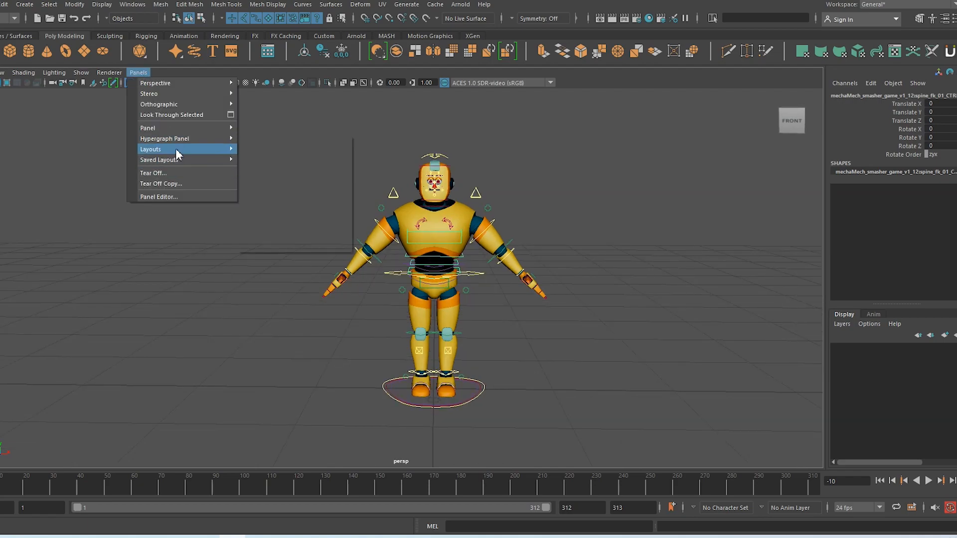
mouse_move(177, 149)
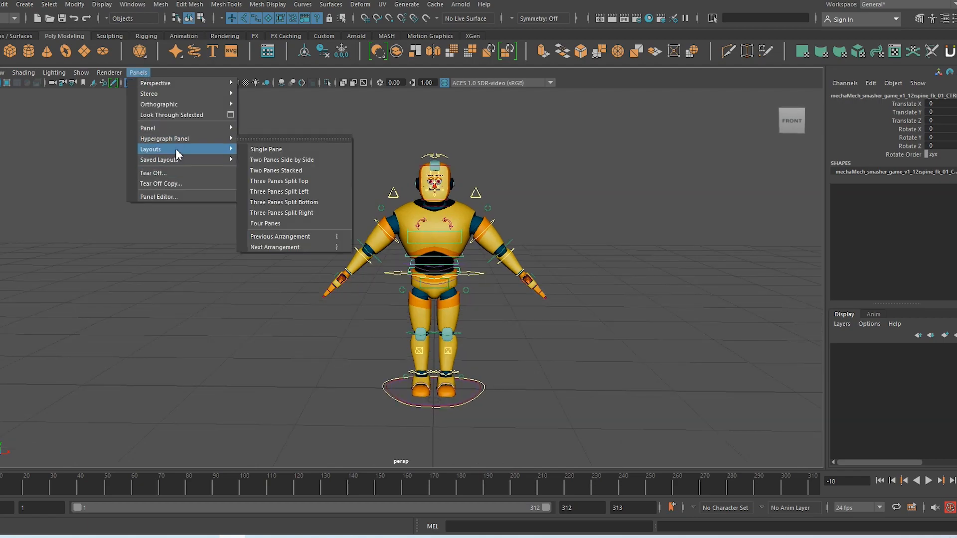
click(274, 163)
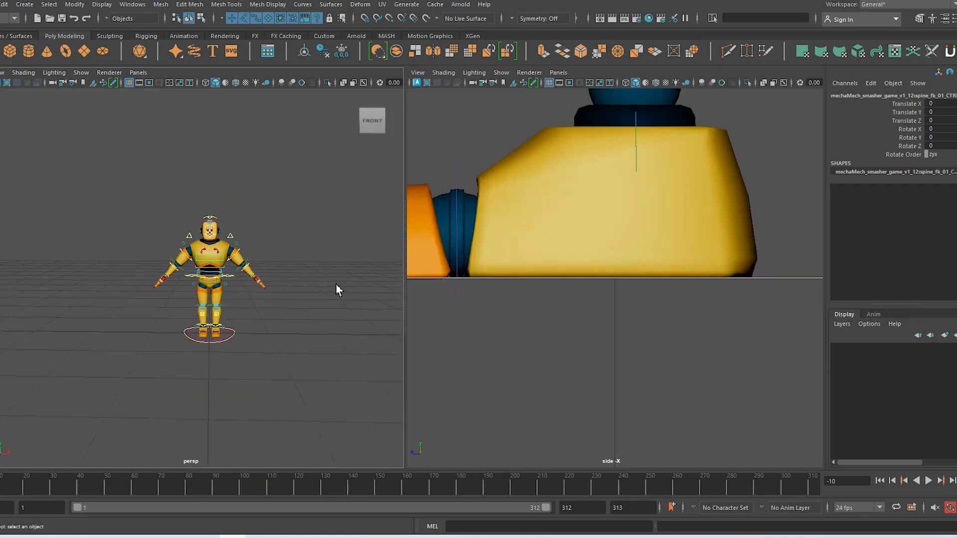
scroll(629, 198, up, 1)
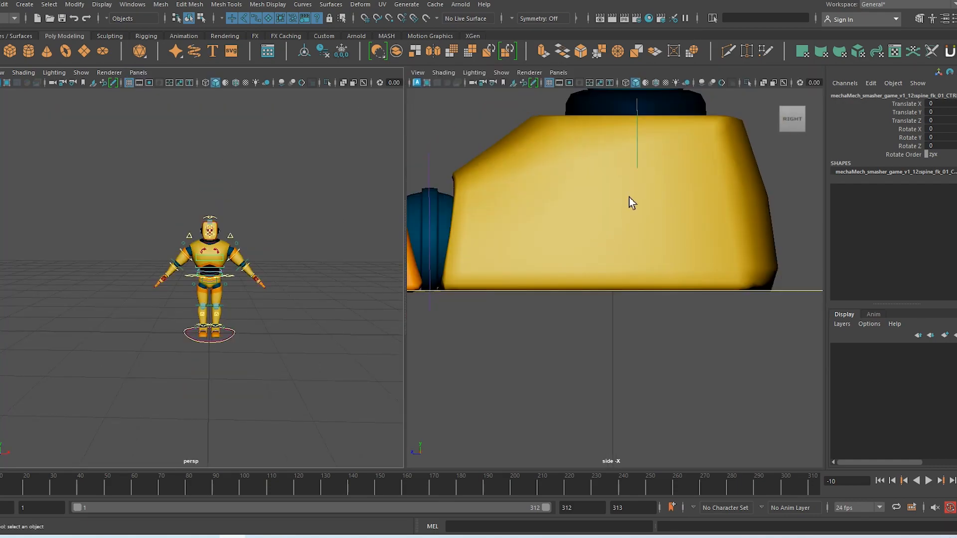
Set both panes to the persp perspective camera
click(558, 72)
mouse_move(573, 83)
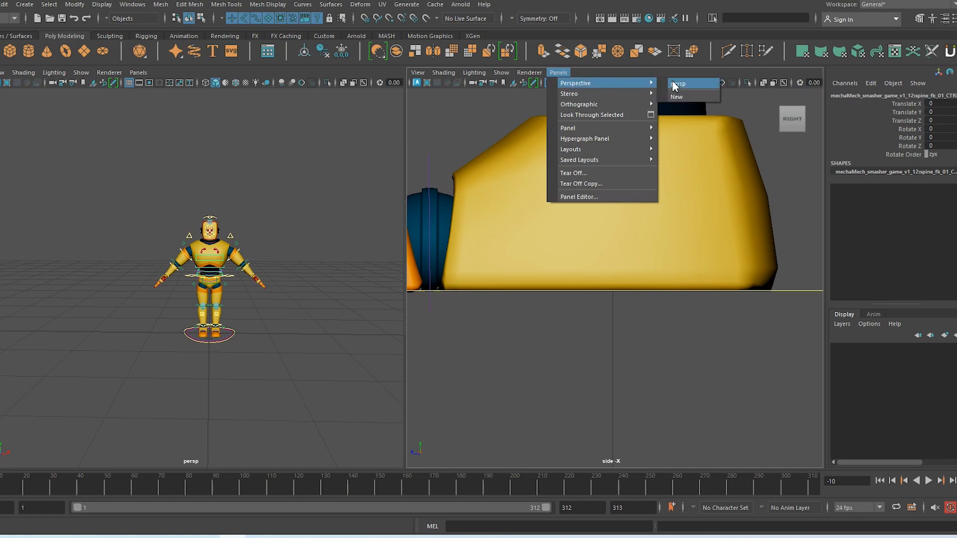
click(677, 83)
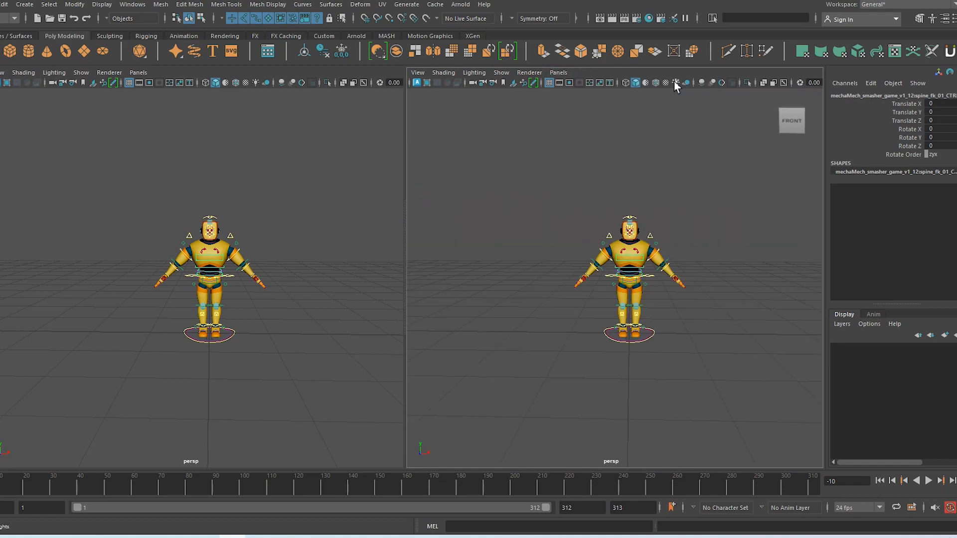
click(141, 73)
mouse_move(165, 82)
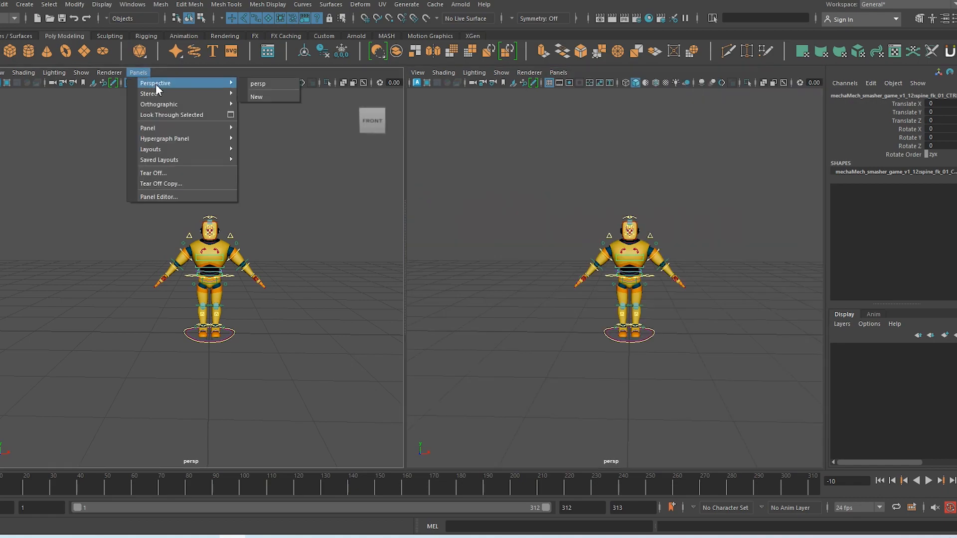
click(271, 97)
click(82, 72)
click(25, 4)
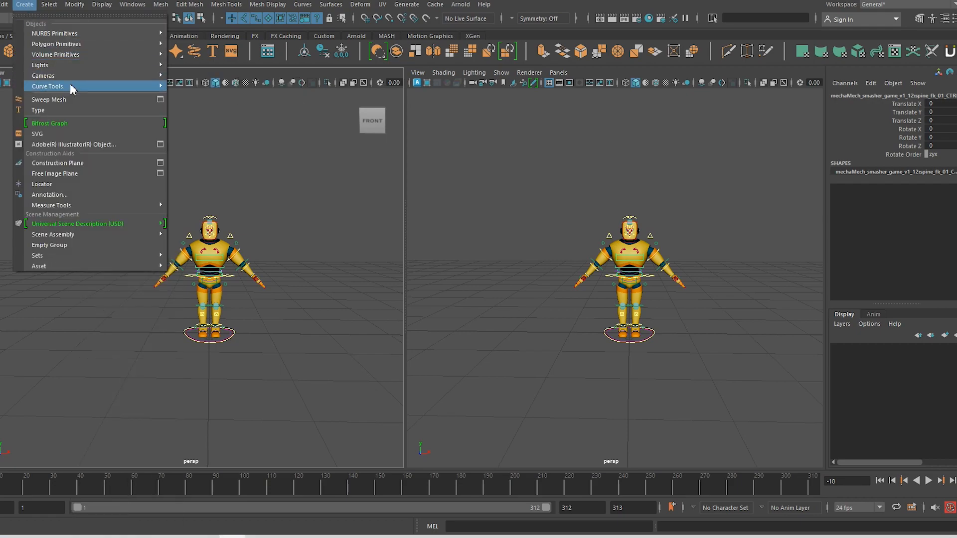
Create camera1, look through it, and dolly back to frame the whole robot
mouse_move(71, 76)
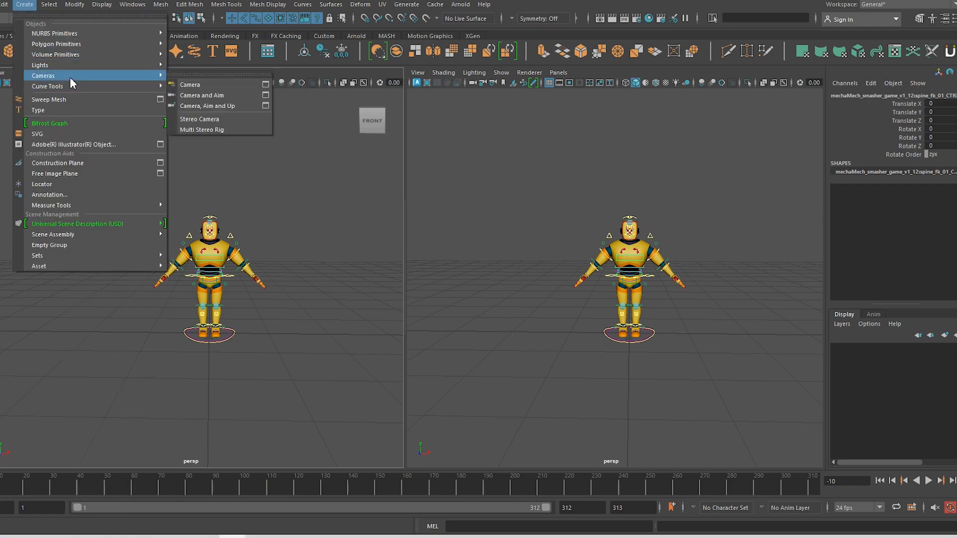
click(201, 86)
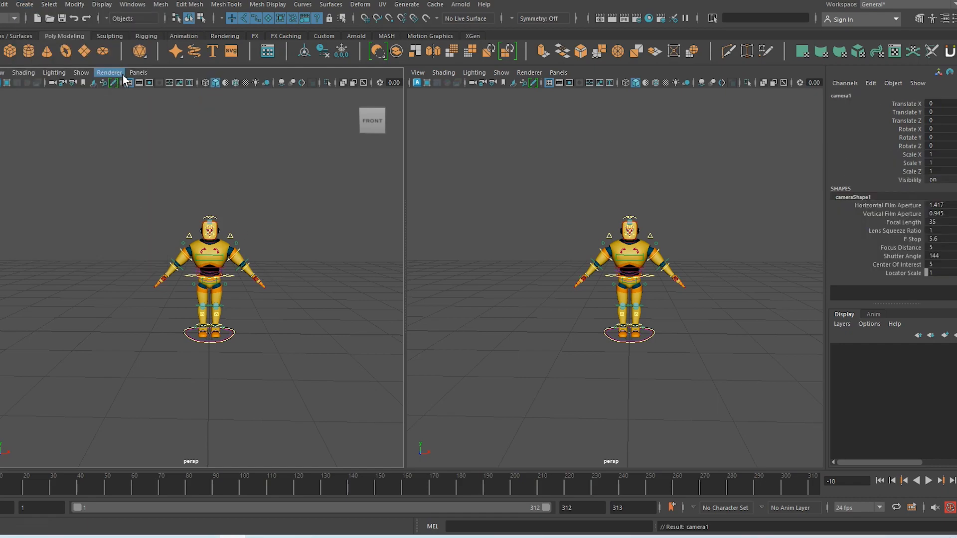
click(137, 74)
mouse_move(154, 83)
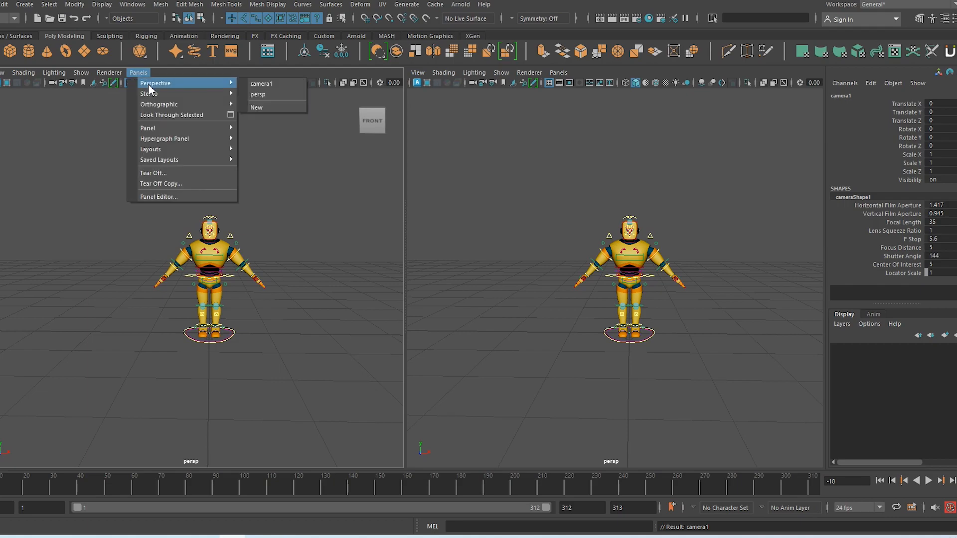
click(272, 85)
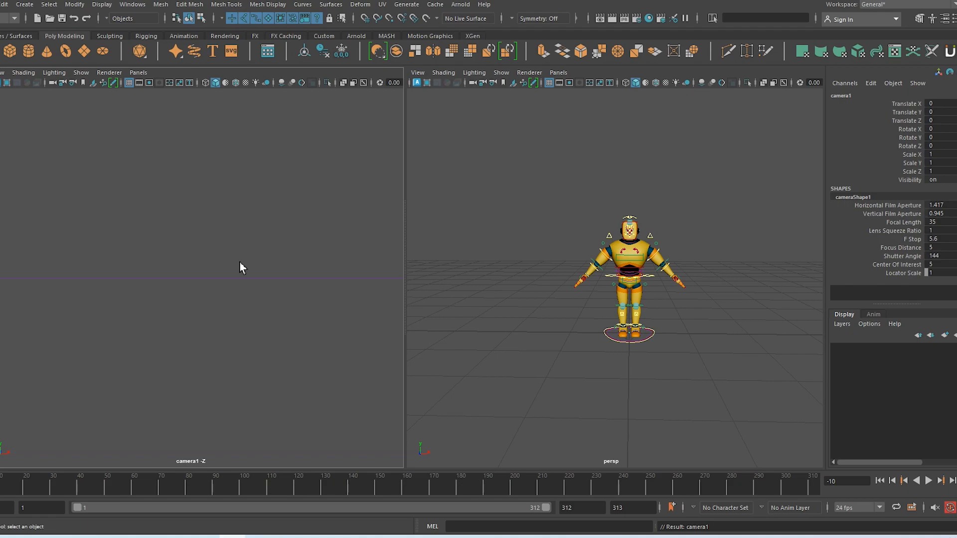
alt+right_drag(262, 346, 88, 165)
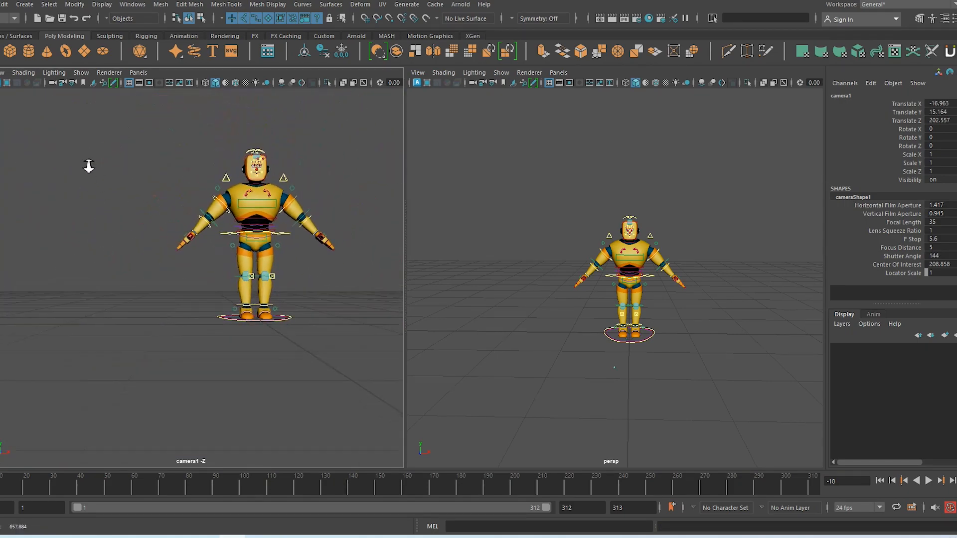
alt+middle_drag(241, 293, 199, 294)
alt+drag(222, 327, 219, 365)
mouse_move(220, 365)
alt+right_down()
mouse_move(207, 374)
mouse_move(182, 336)
mouse_move(207, 372)
alt+right_up()
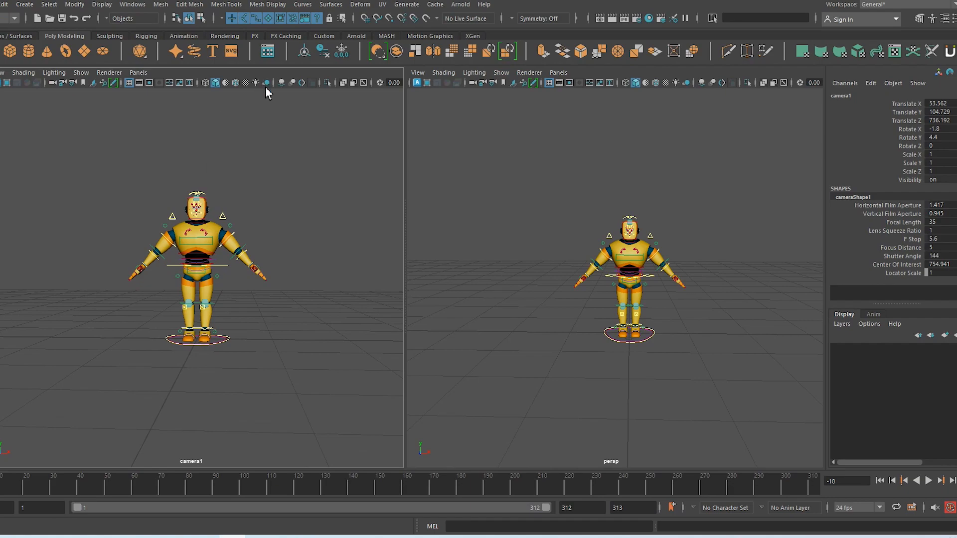
Turn on anti-aliasing, film gate and resolution gate, and reposition the Render Settings window
click(302, 83)
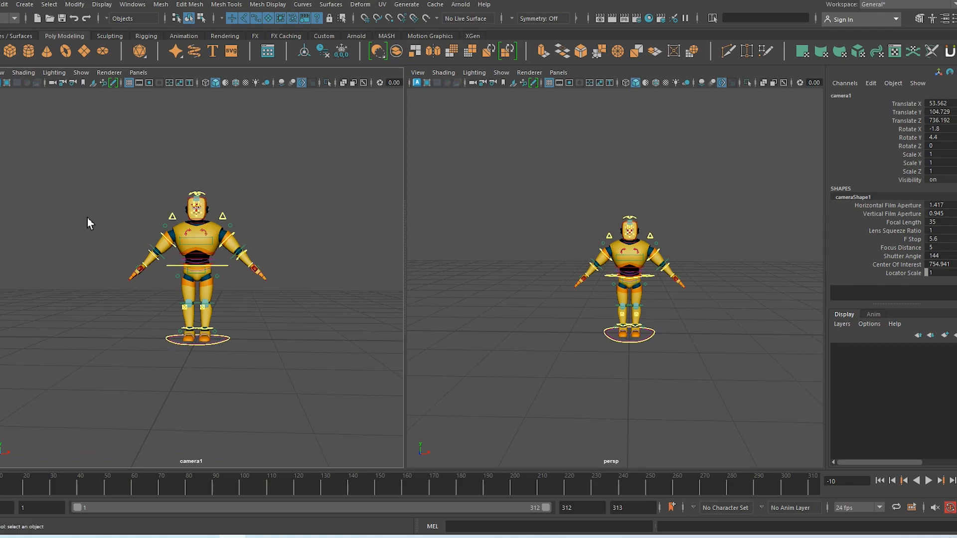
click(142, 85)
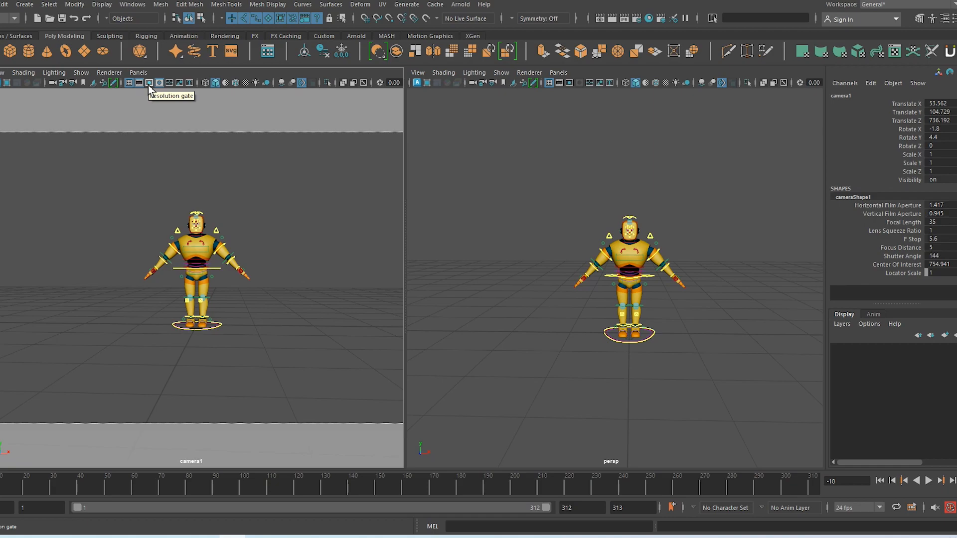
click(148, 84)
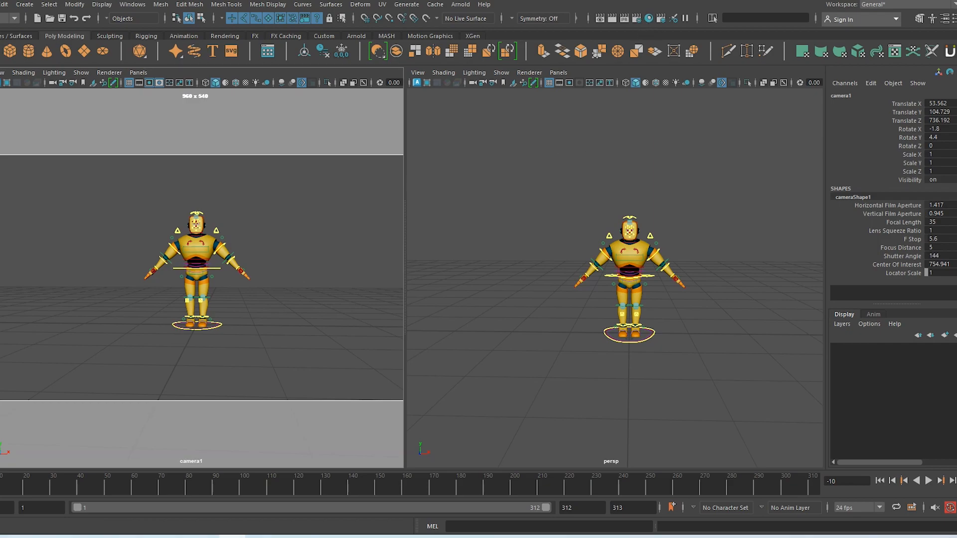
drag(0, 135, 491, 31)
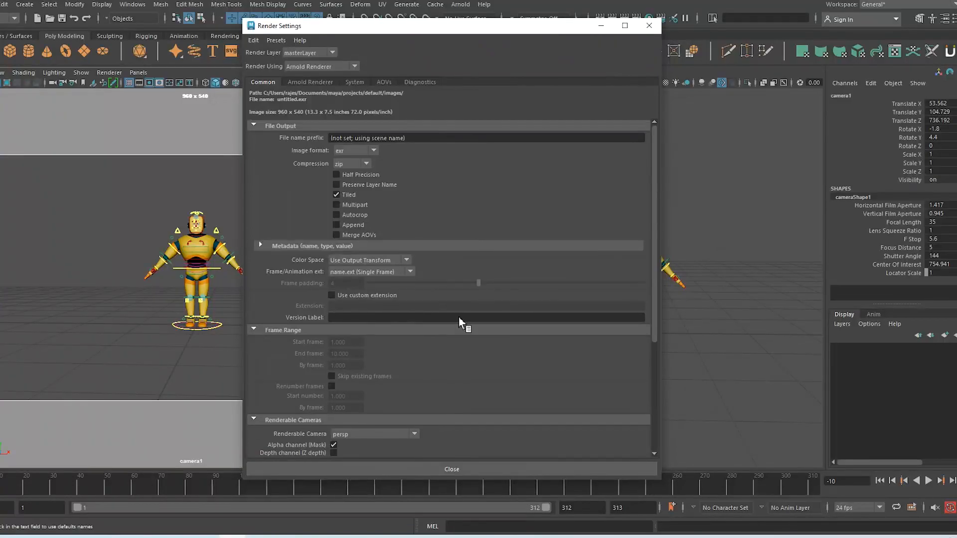
Choose the HD_720 (1280 x 720) image size preset in Render Settings
scroll(458, 319, down, 4)
click(379, 342)
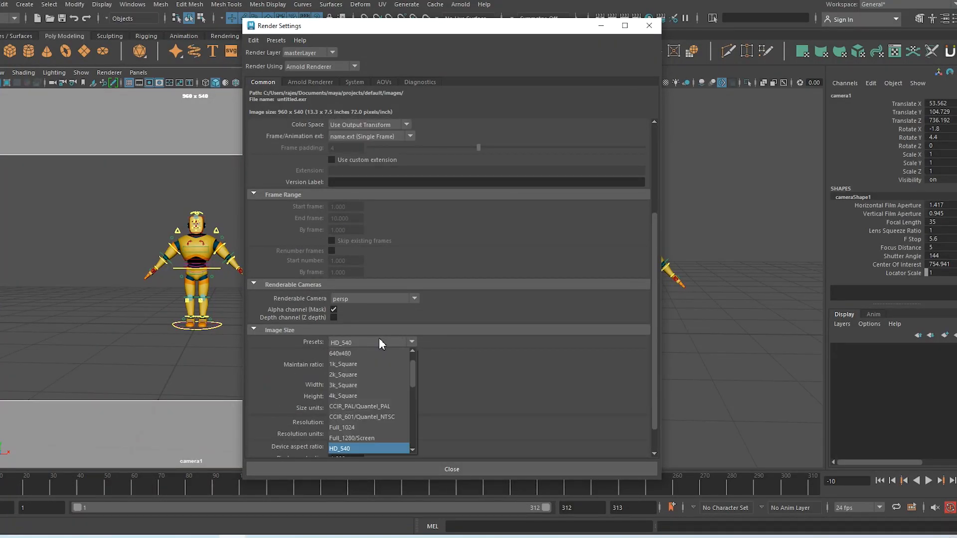
scroll(383, 432, down, 1)
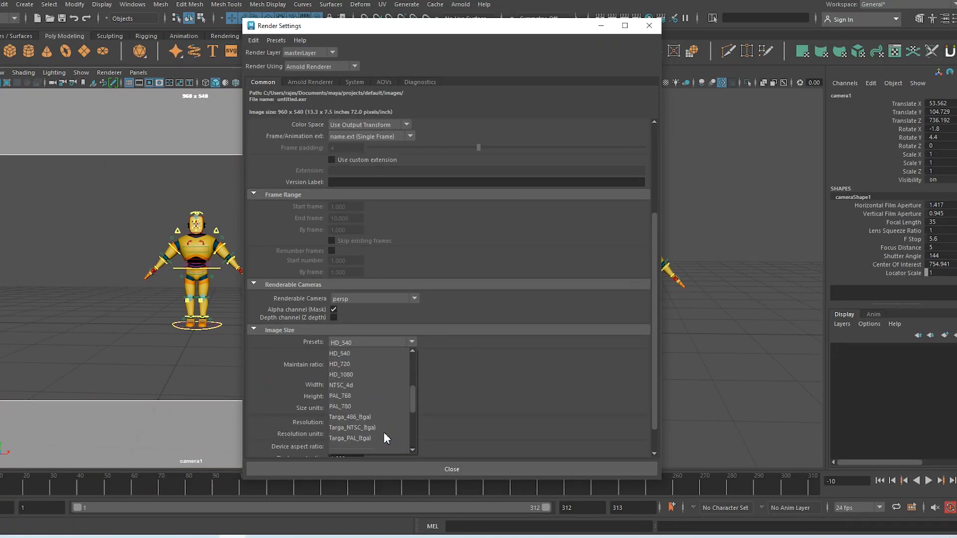
click(348, 365)
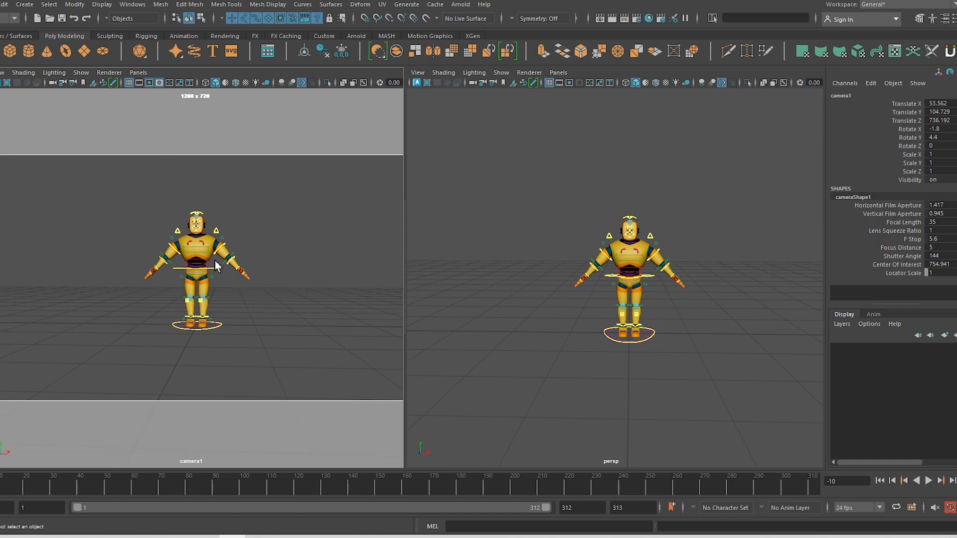
Dolly camera1 closer to the robot and switch to the OpenToonz pose sketch
scroll(199, 230, up, 5)
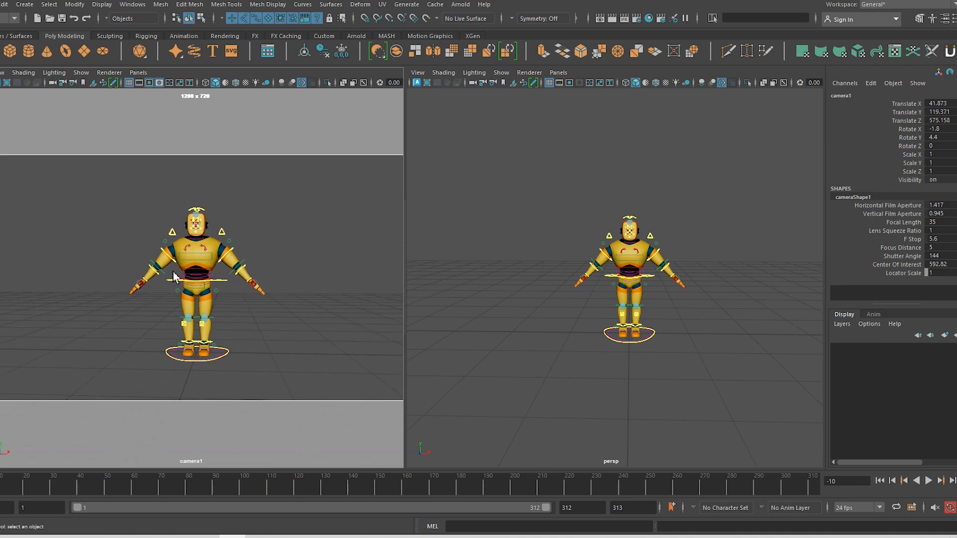
key(alt+Tab)
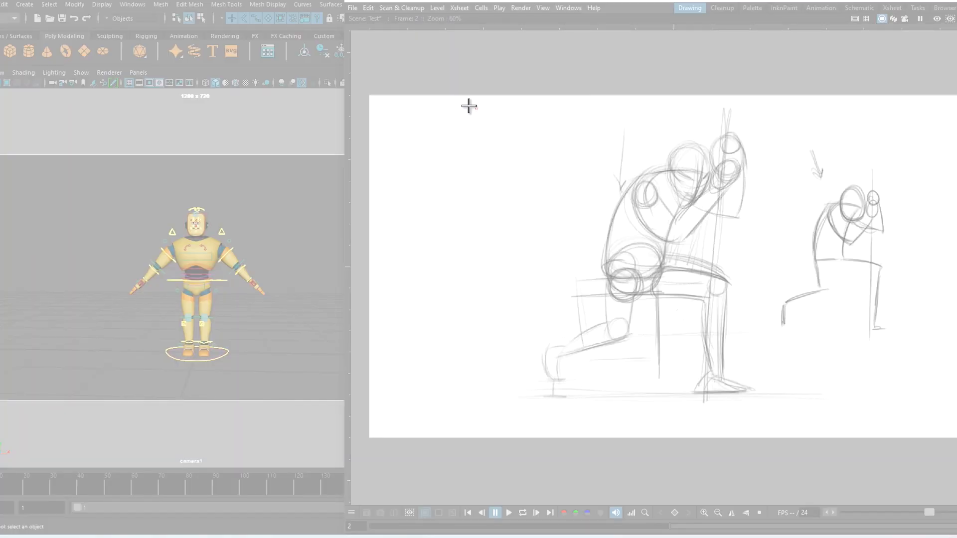
Snip a screenshot of the OpenToonz pose sketch and bring up the Explorer windows
mouse_move(487, 102)
mouse_down()
mouse_move(747, 284)
mouse_move(923, 427)
mouse_move(925, 391)
mouse_move(926, 403)
mouse_up()
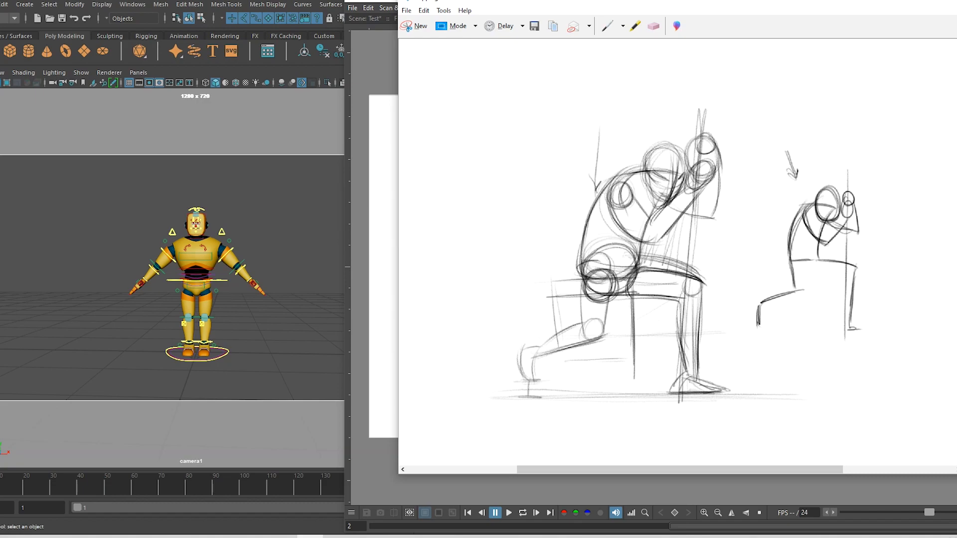
click(19, 288)
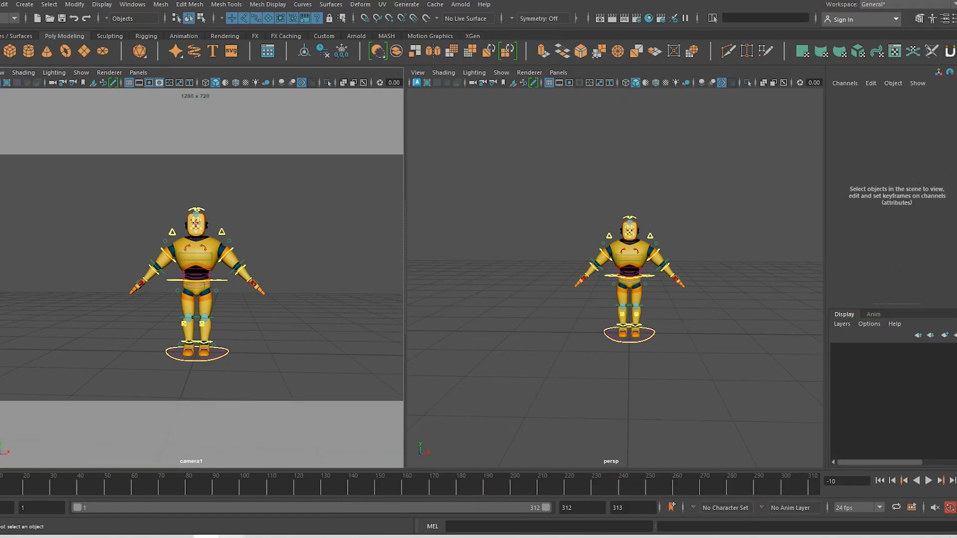
click(232, 537)
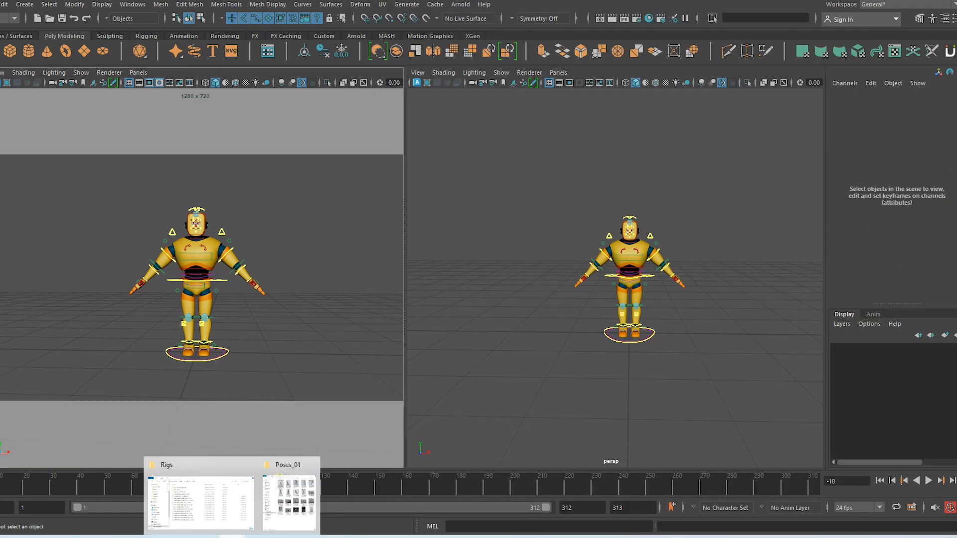
Select pose_01 in the Poses_01 folder, copy the folder path, and minimize Explorer
click(284, 525)
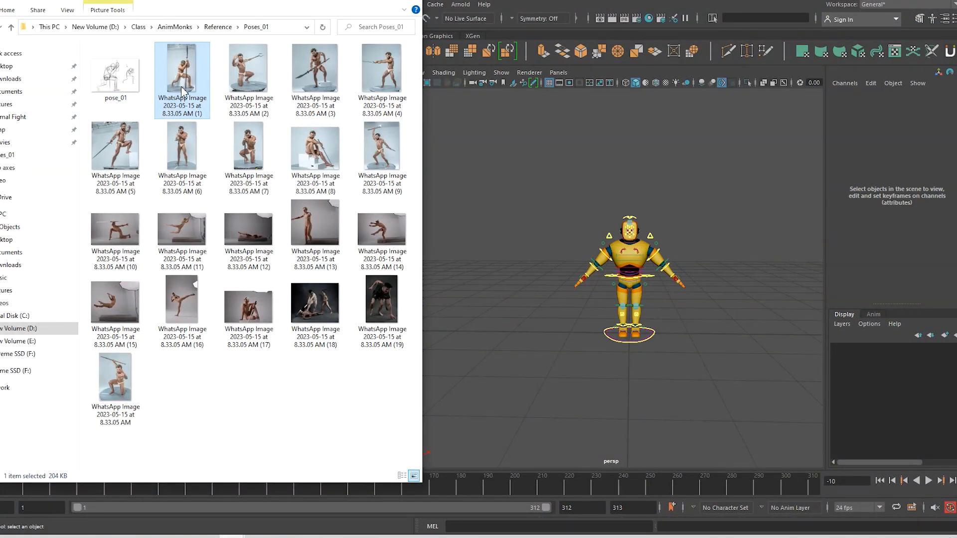
click(118, 85)
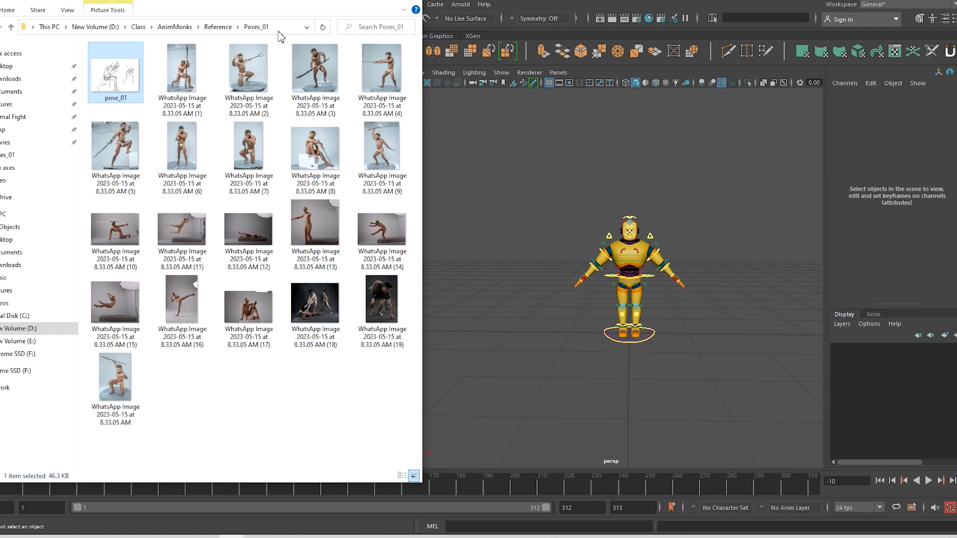
click(280, 30)
key(ctrl+c)
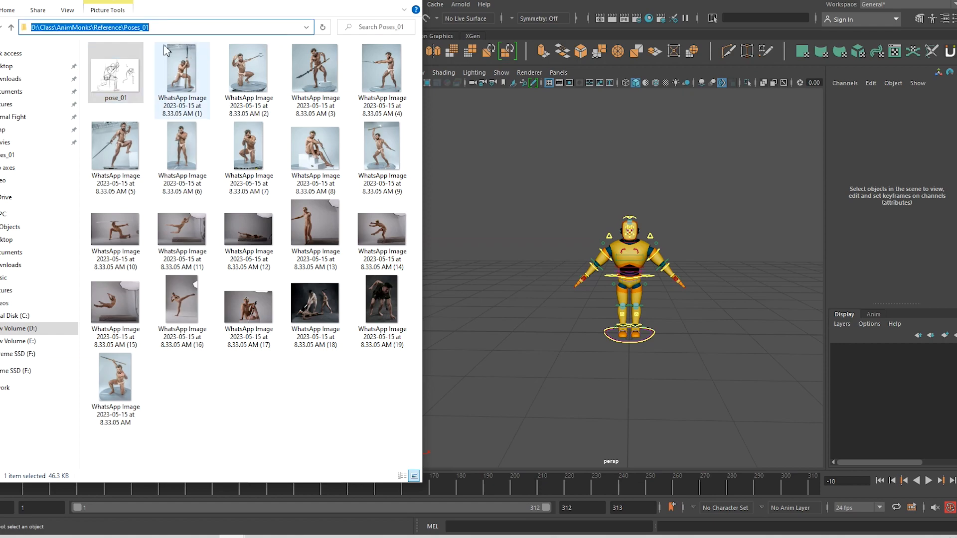
click(362, 5)
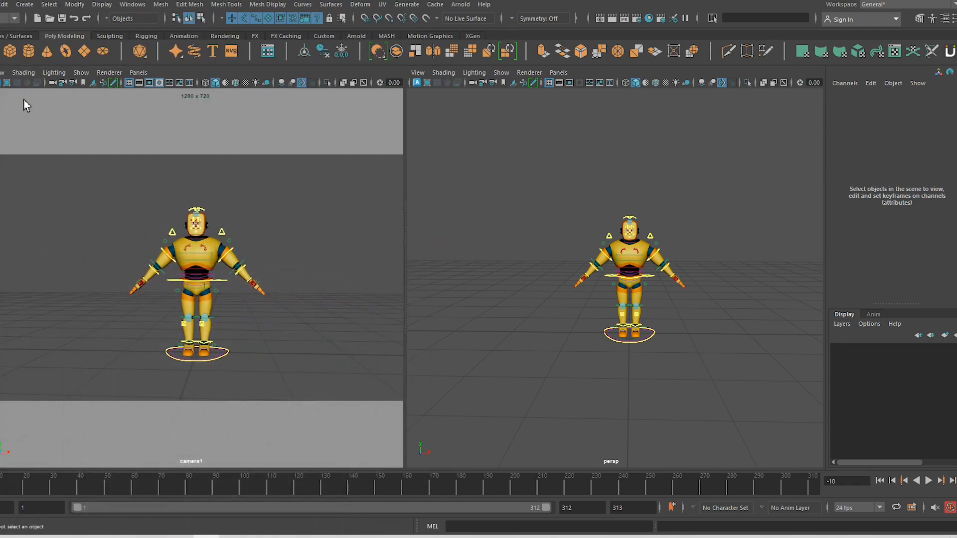
Switch the right viewport to the front orthographic camera
click(558, 73)
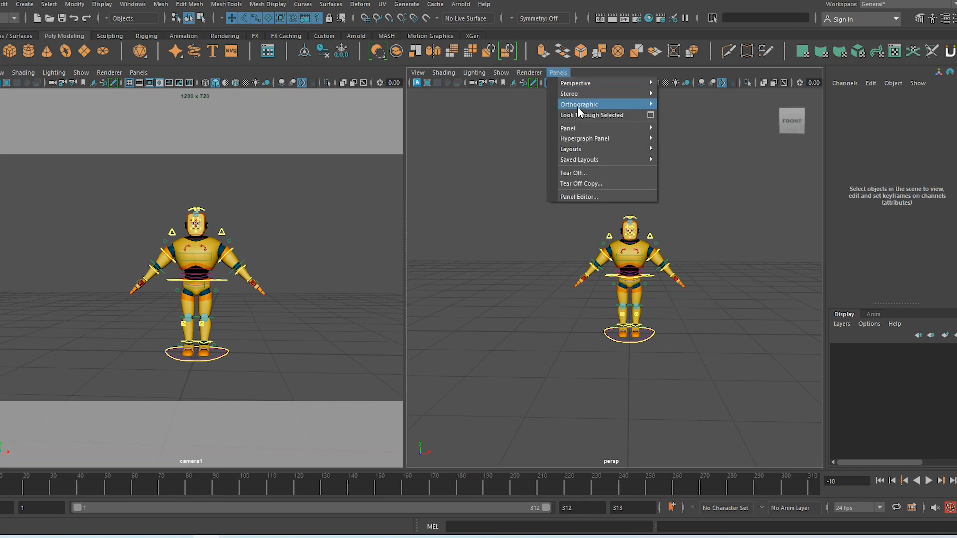
mouse_move(595, 151)
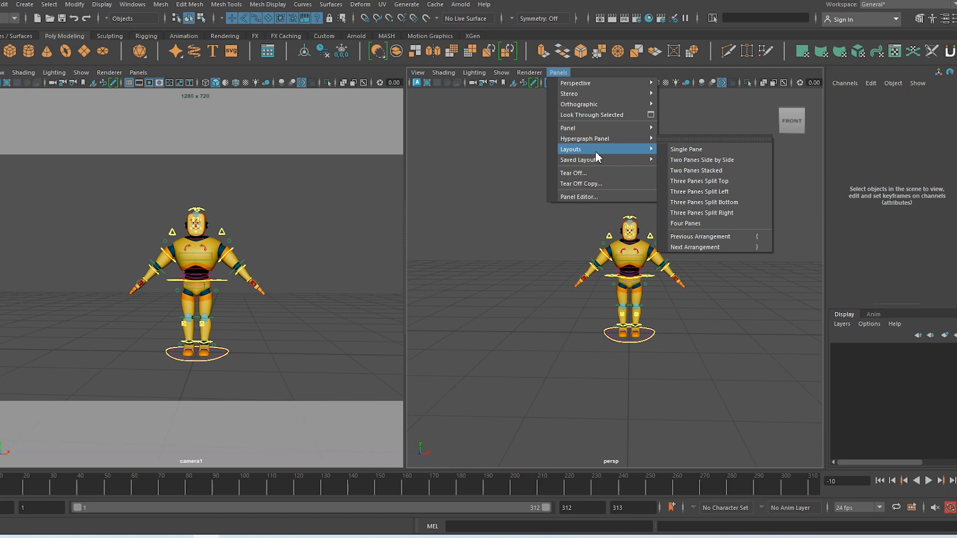
mouse_move(595, 84)
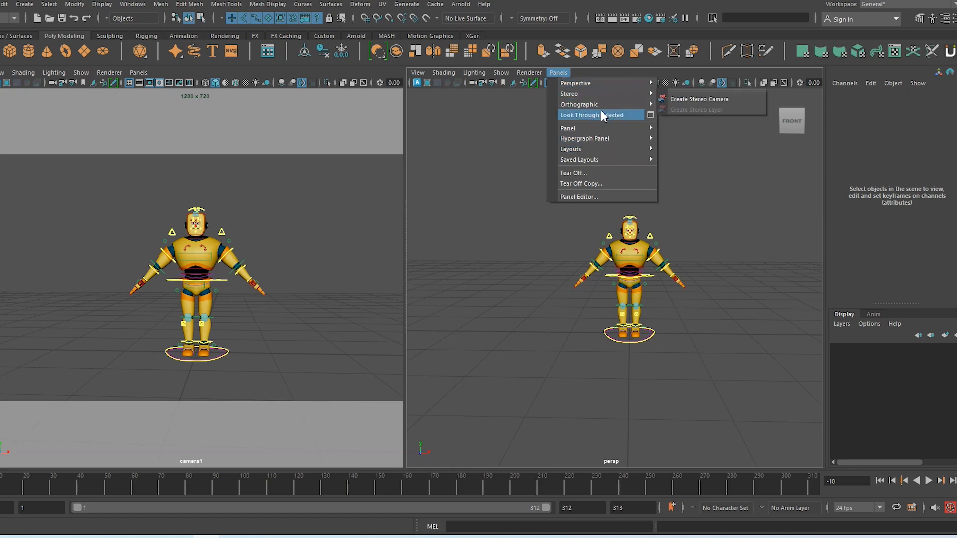
mouse_move(648, 94)
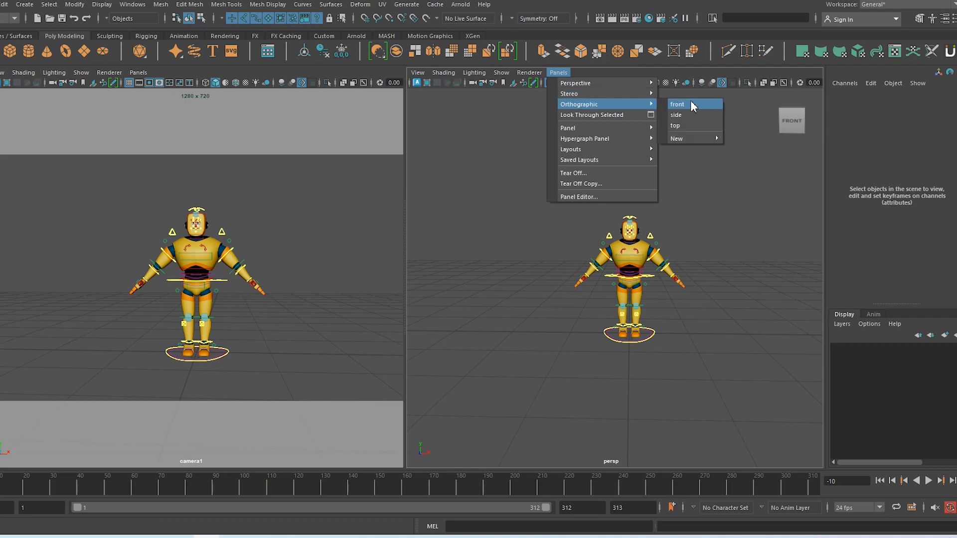
click(690, 105)
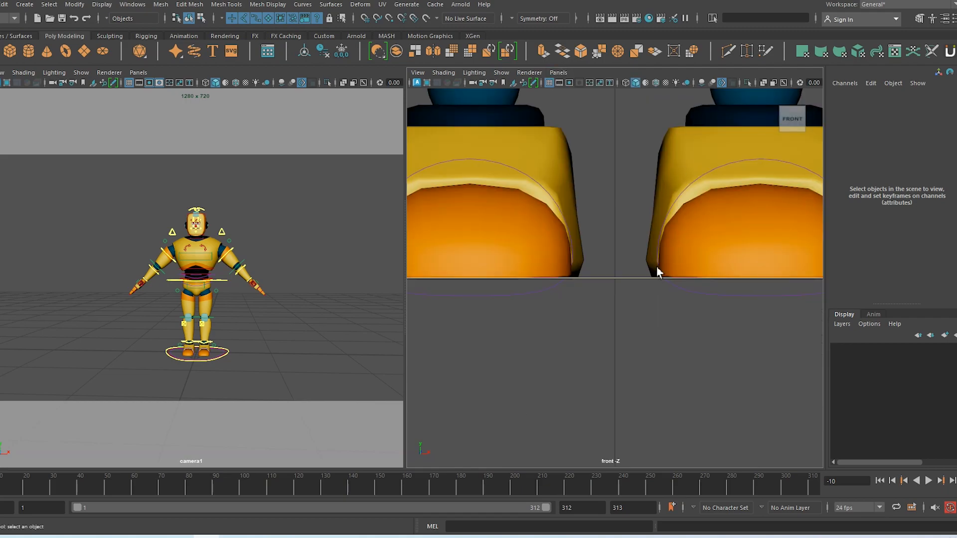
Zoom and pan the front view to frame the robot's legs and hips
scroll(657, 267, down, 1)
alt+right_drag(656, 267, 516, 112)
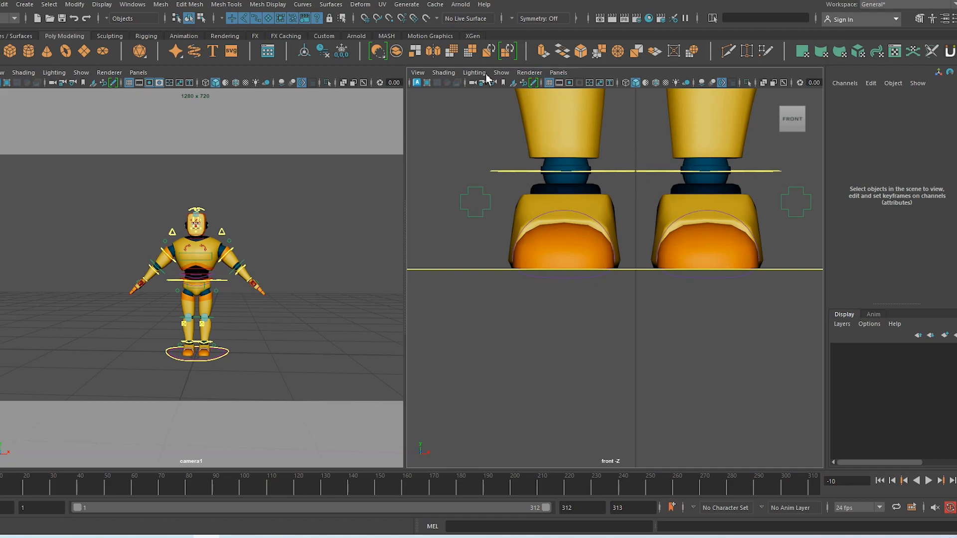
alt+right_drag(666, 330, 485, 160)
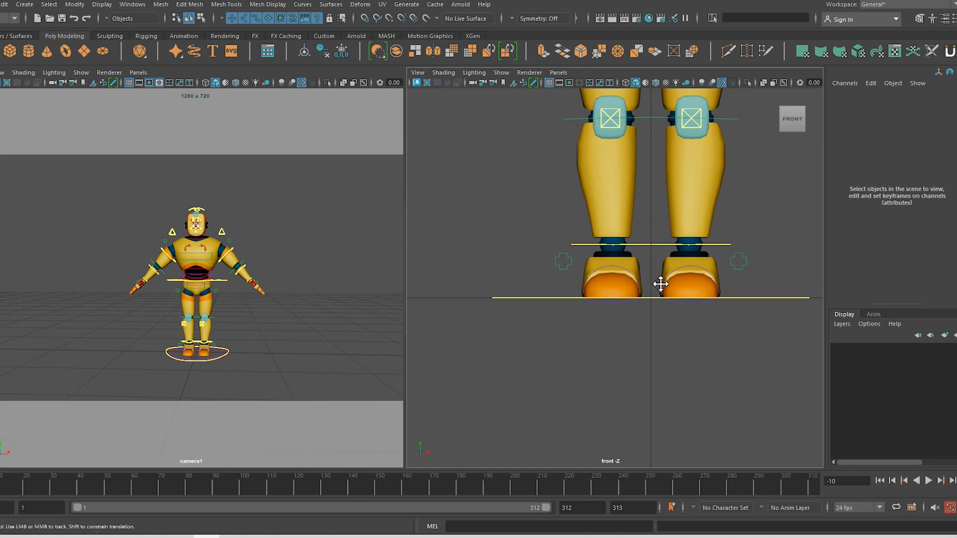
alt+middle_drag(661, 284, 596, 429)
alt+right_drag(631, 377, 586, 264)
alt+middle_drag(589, 265, 605, 219)
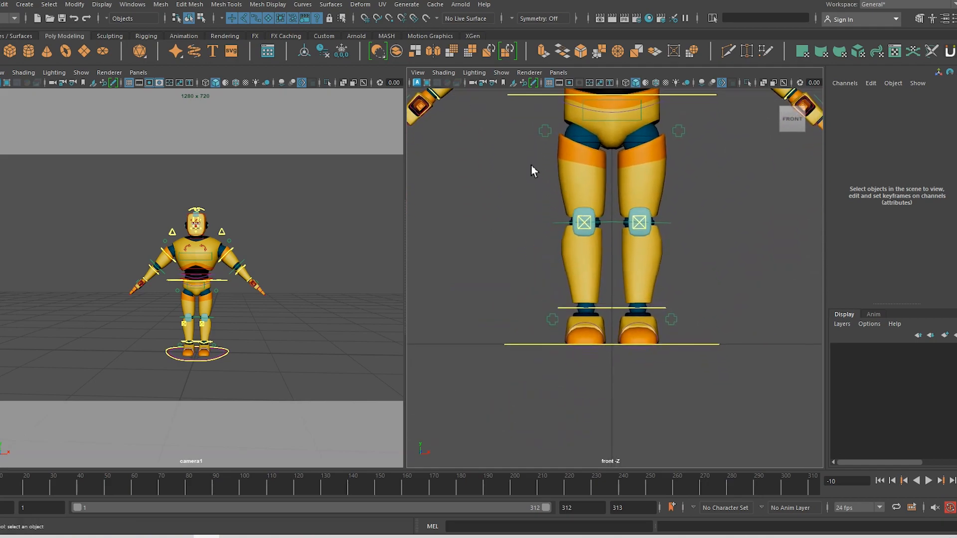
click(447, 74)
Import pose_01.JPG from the pasted Poses_01 folder path as a front-view image plane
mouse_move(419, 74)
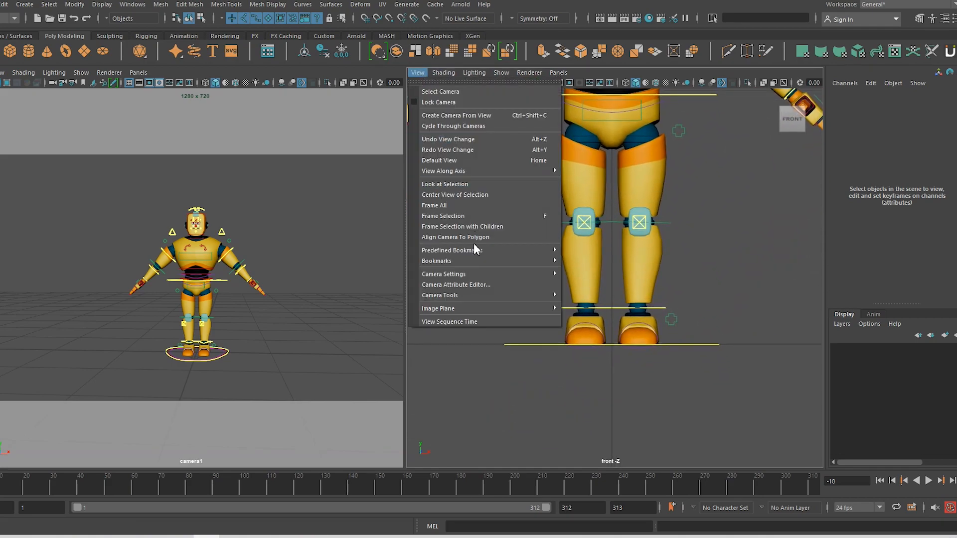
mouse_move(487, 308)
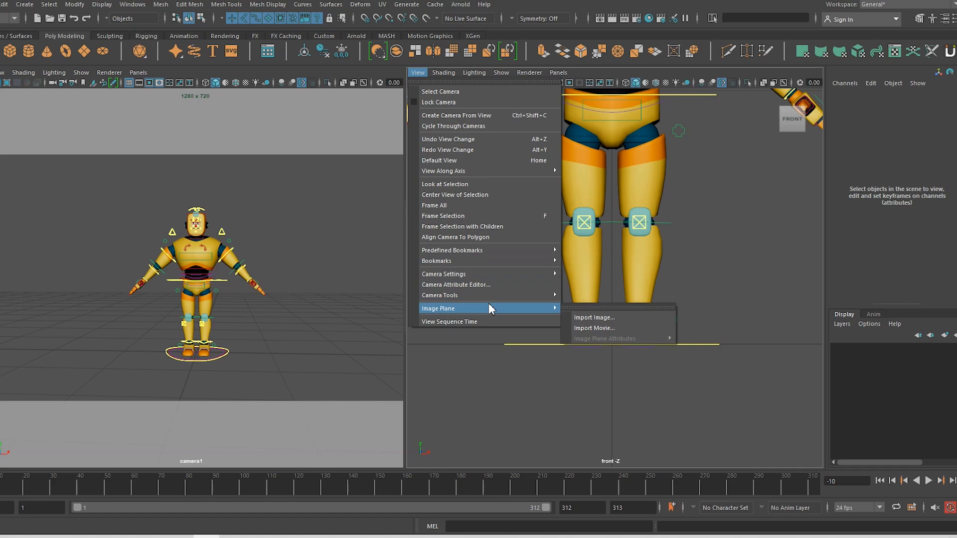
click(598, 319)
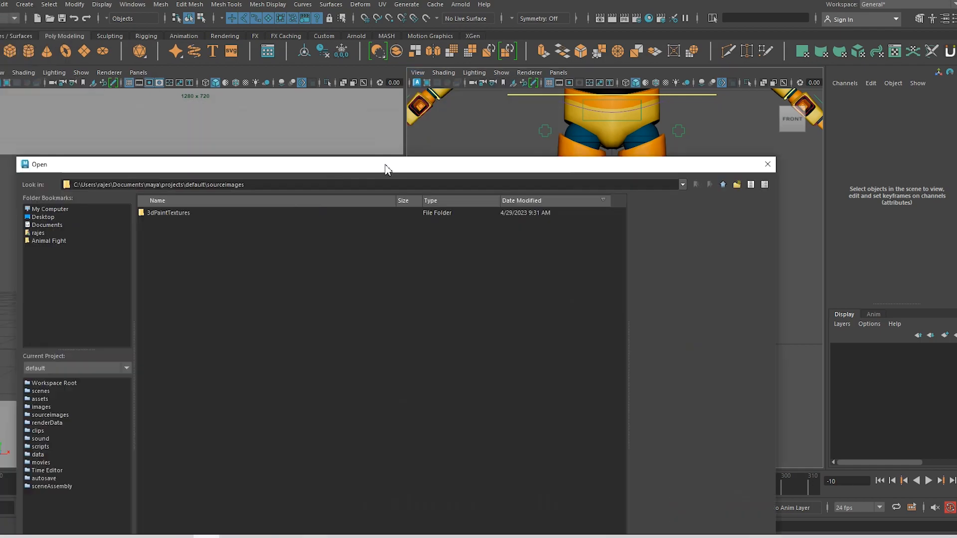
drag(387, 167, 135, 59)
key(ctrl+v)
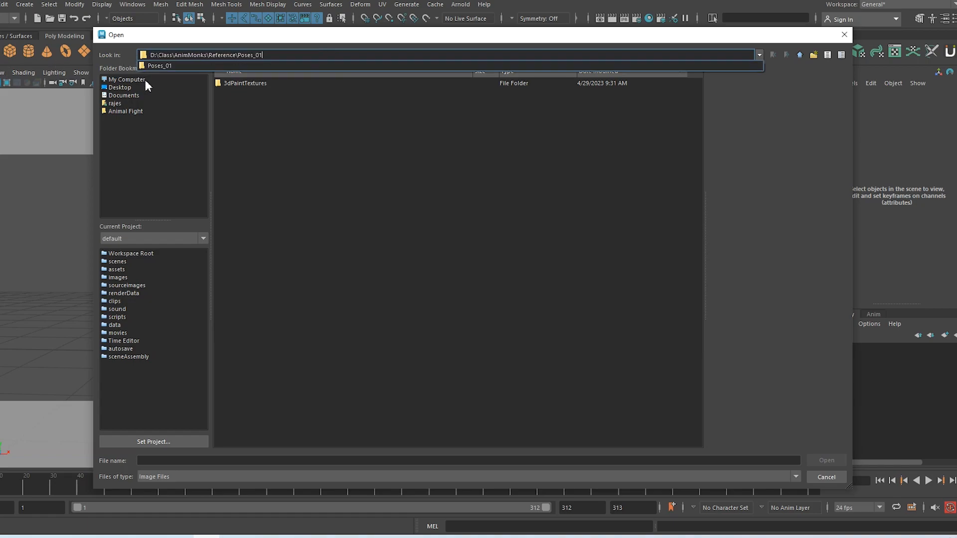
key(Return)
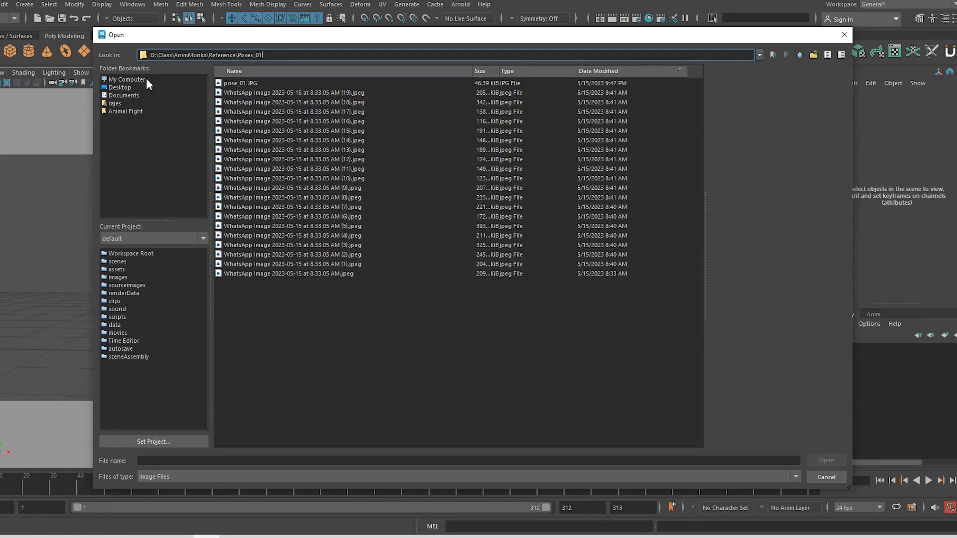
click(253, 84)
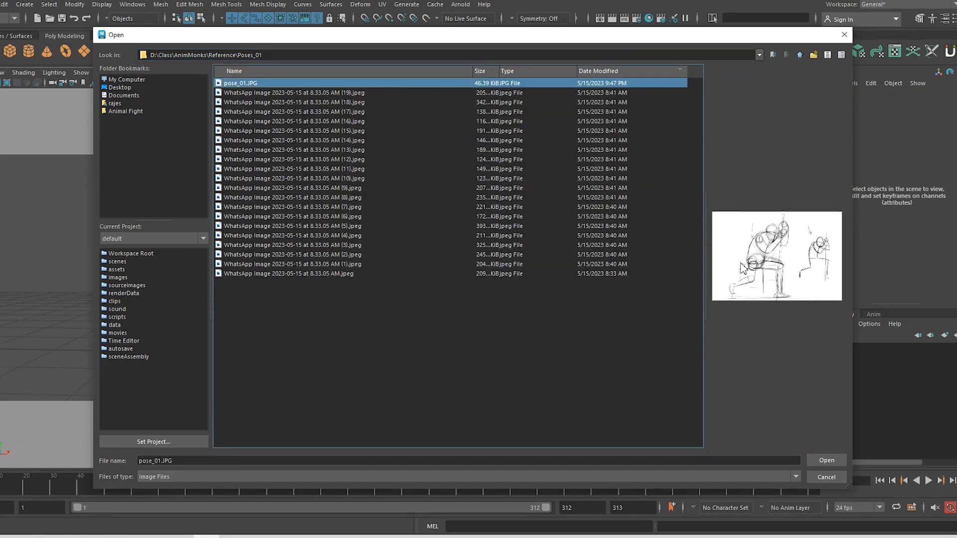
click(825, 459)
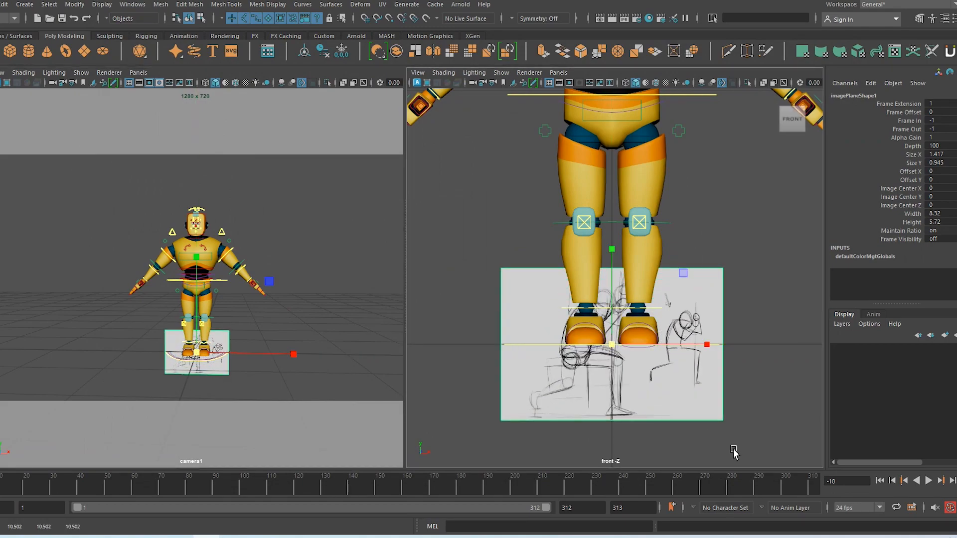
Move the sketch image plane up and left of the character and scale it down
key(w)
drag(611, 290, 612, 193)
drag(711, 253, 336, 252)
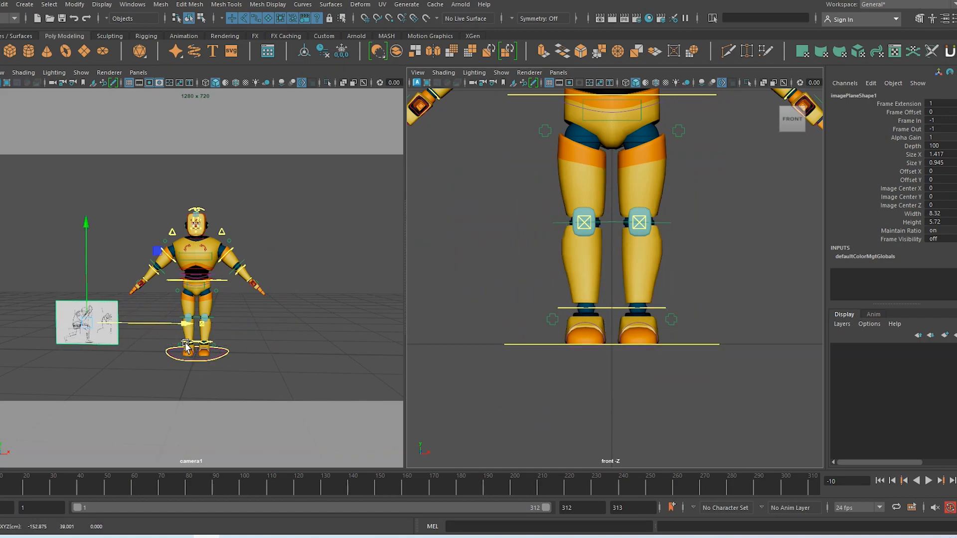
key(r)
drag(195, 422, 144, 368)
key(w)
drag(86, 276, 86, 175)
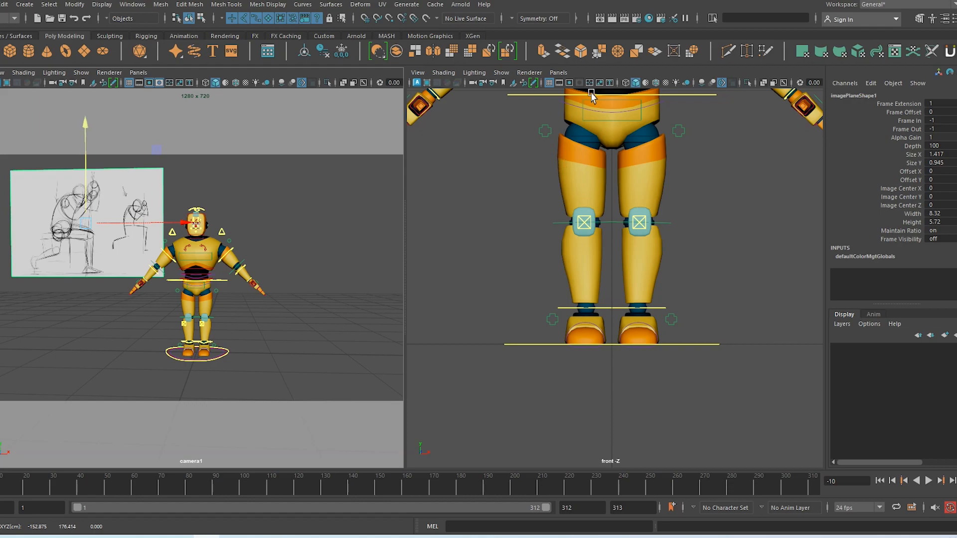
Return the right viewport to persp and nudge the plane higher and further left
click(558, 73)
mouse_move(623, 83)
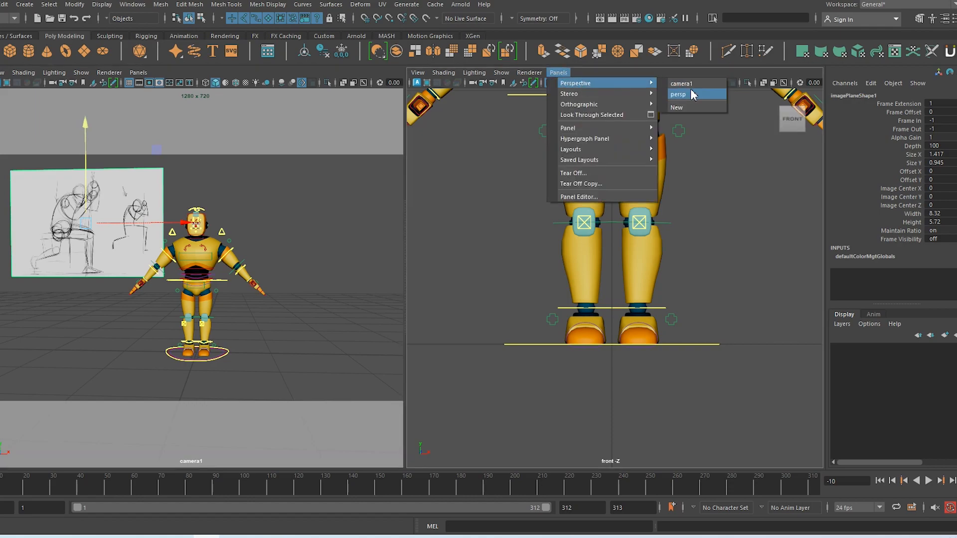
click(691, 94)
alt+drag(709, 284, 585, 291)
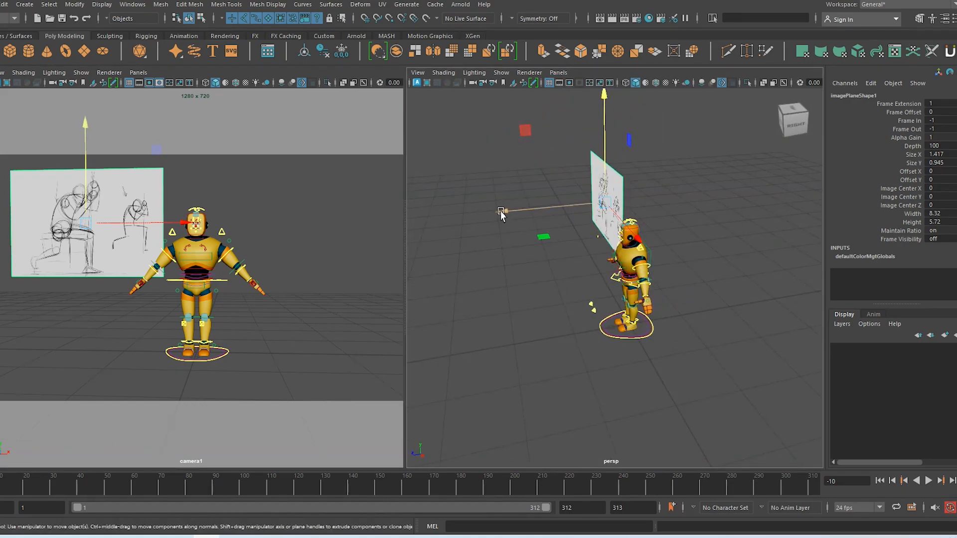
drag(501, 212, 636, 198)
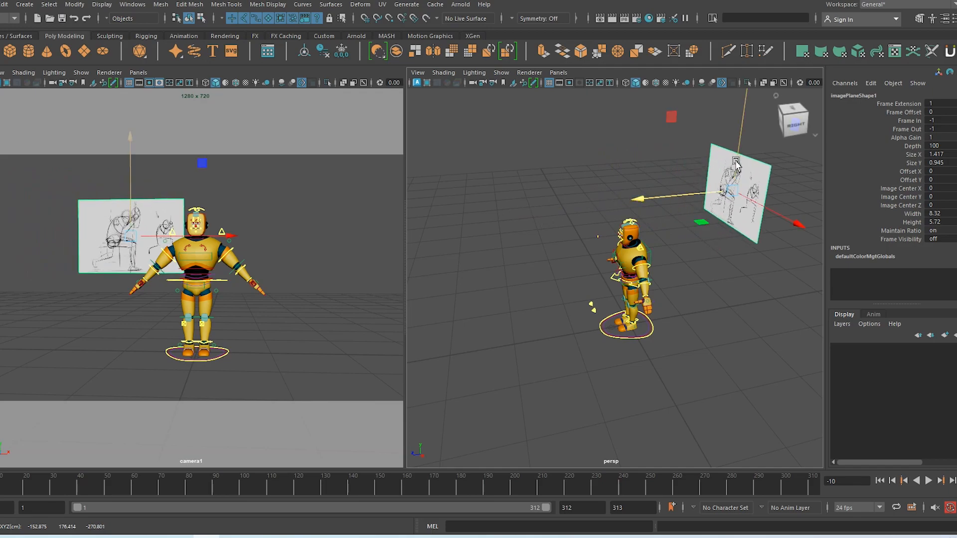
drag(736, 162, 738, 119)
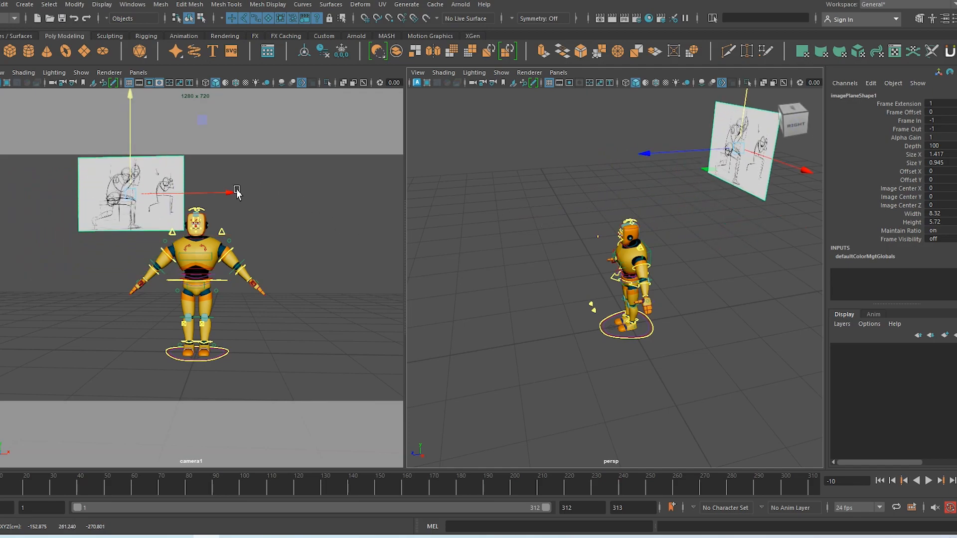
drag(237, 192, 205, 192)
Reselect the sketch plane, try a resize and undo it, then clear the selection
click(293, 299)
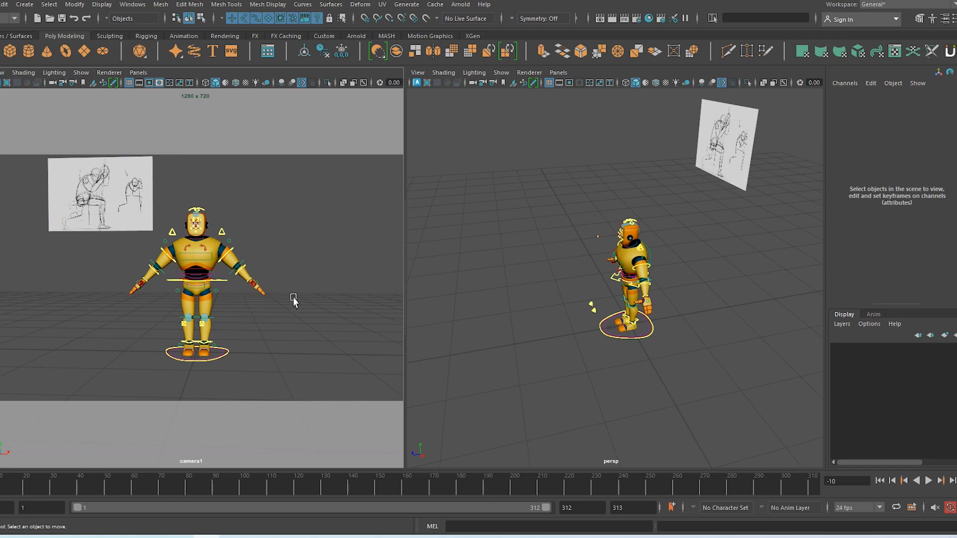
click(103, 194)
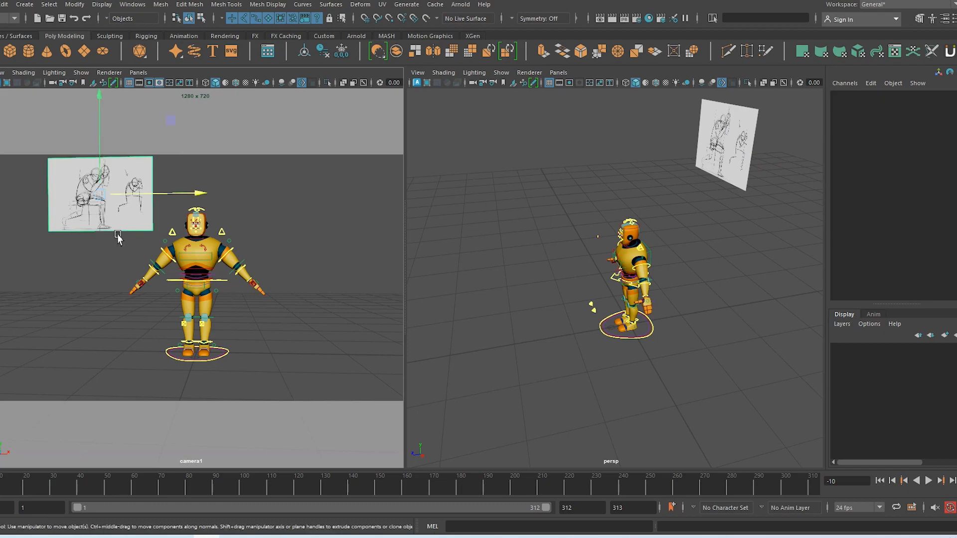
key(r)
drag(100, 194, 126, 225)
key(ctrl+z)
key(e)
key(w)
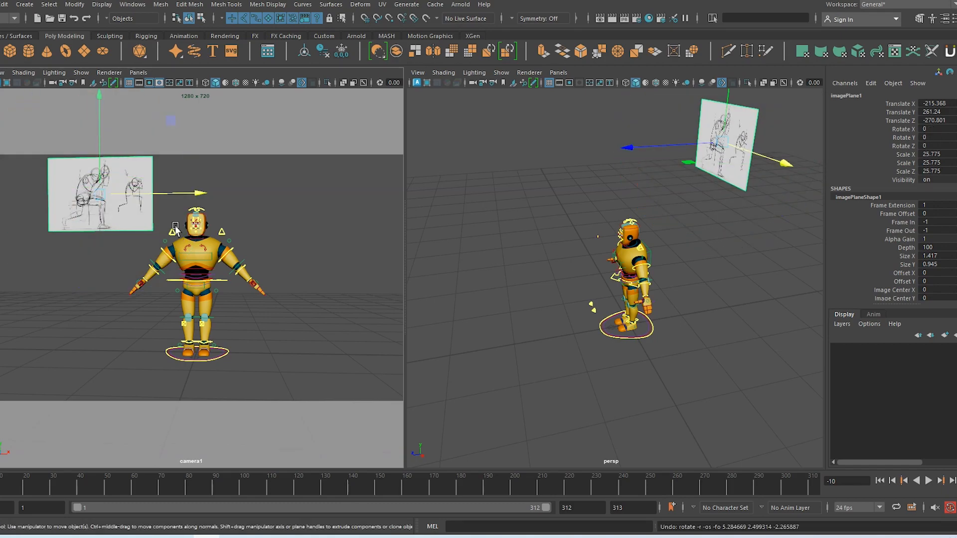
click(112, 116)
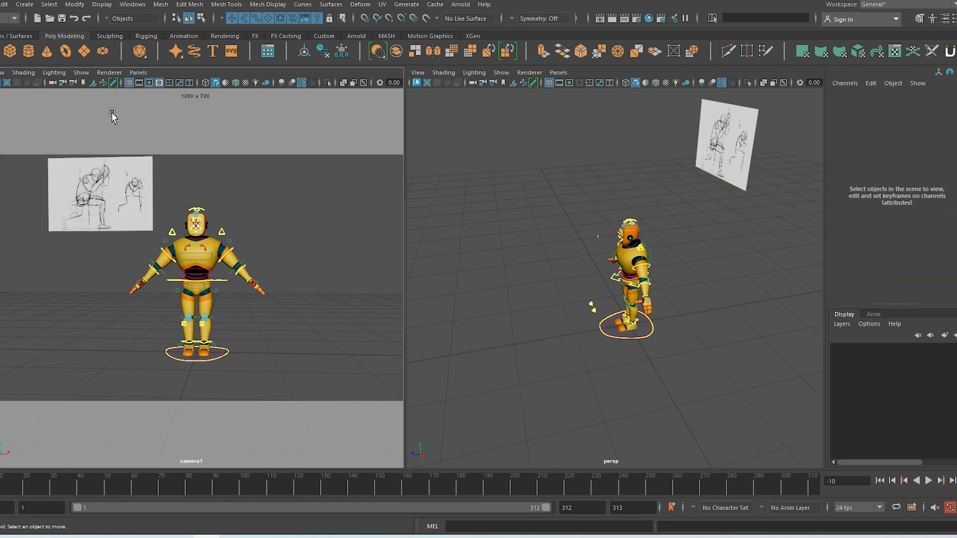
Start importing a camera1 image plane and navigate to the pasted Poses_01 folder path
click(2, 73)
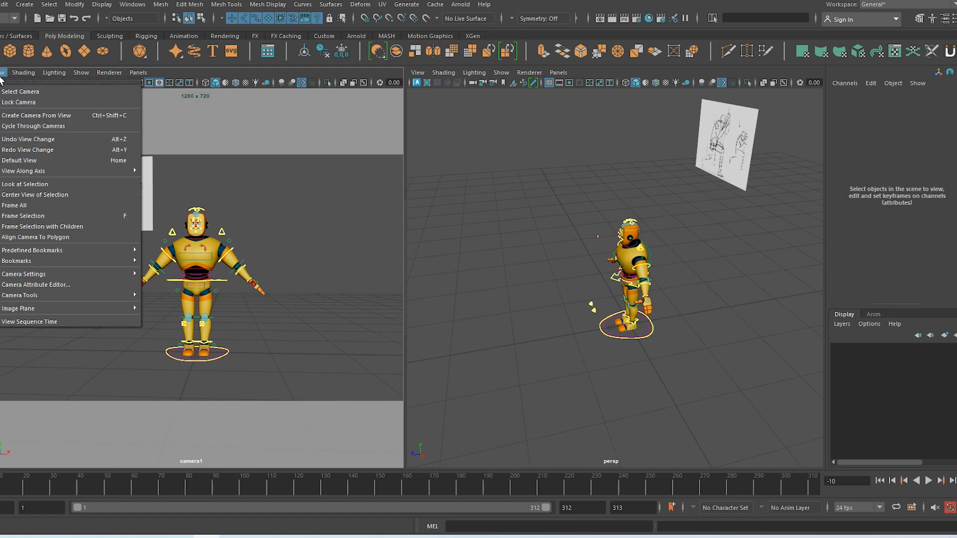
mouse_move(44, 309)
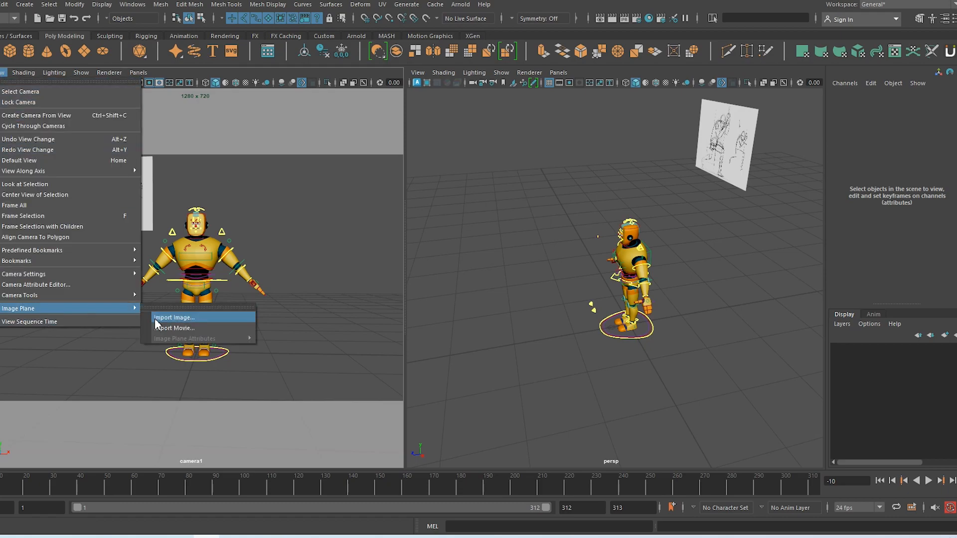
click(165, 318)
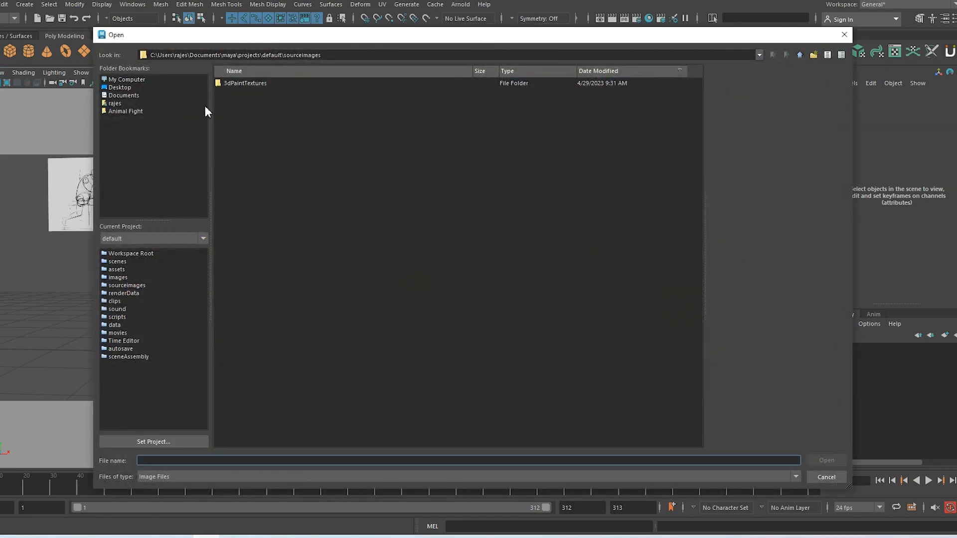
drag(345, 56, 112, 48)
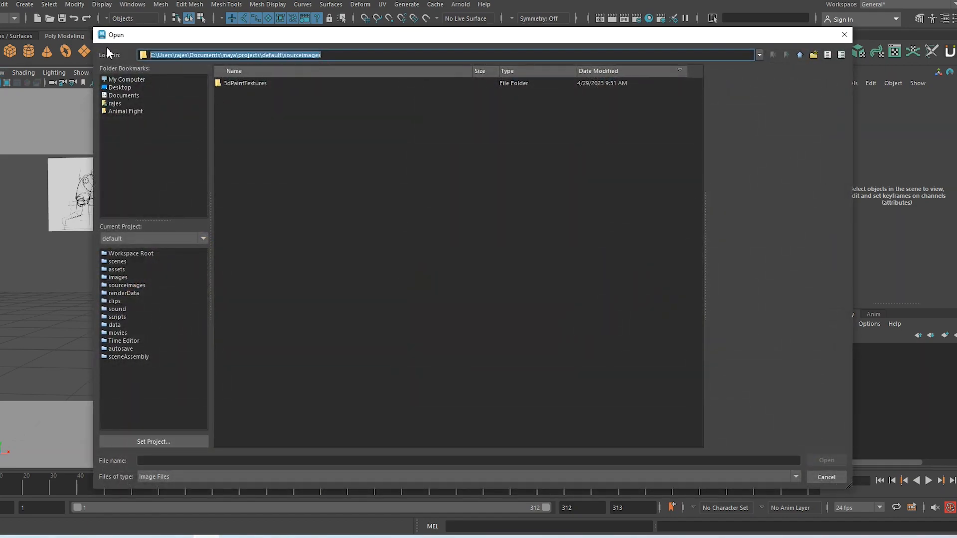
text(D:\Class\AnimMonks\Reference\Poses_01)
key(Return)
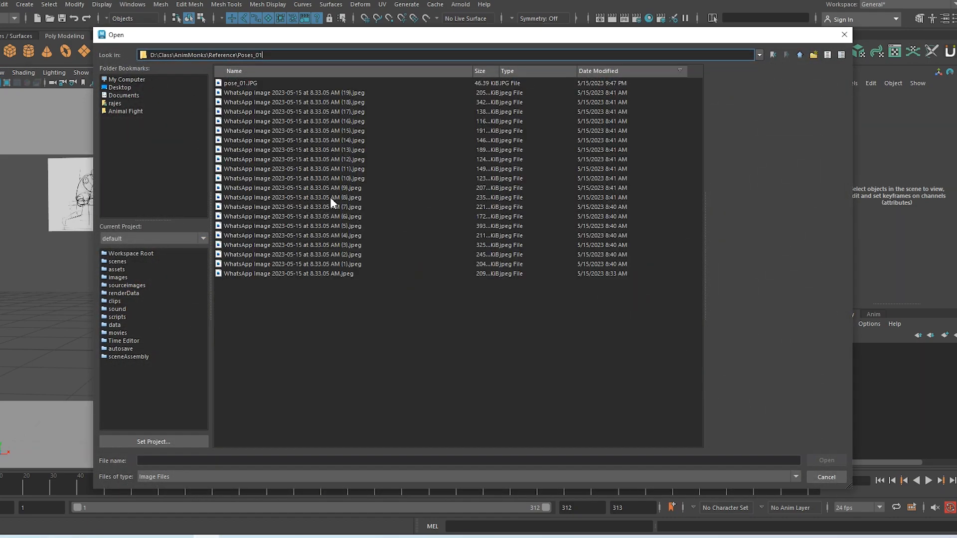
Browse the reference photos and load the man leaning on a spear as the image plane
click(305, 93)
click(334, 274)
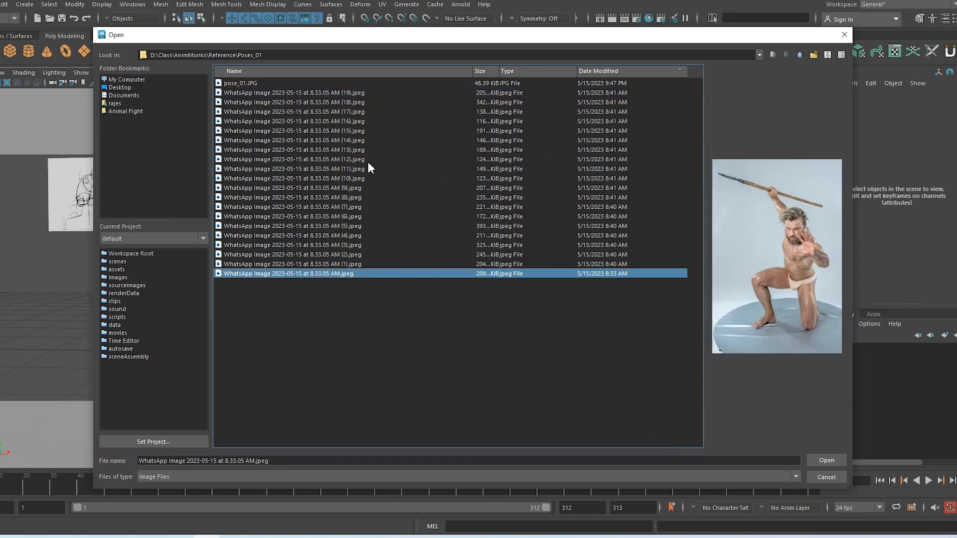
click(323, 94)
click(328, 102)
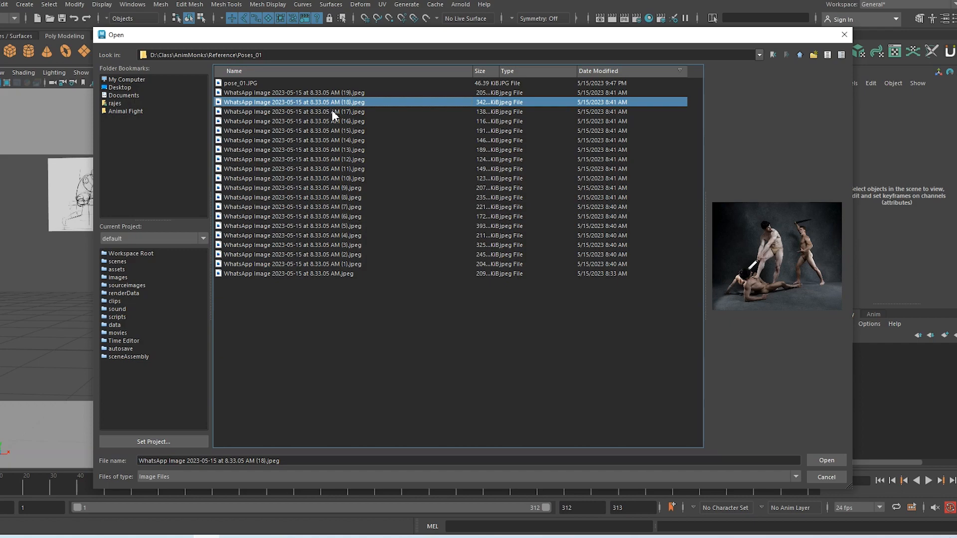
click(331, 111)
click(337, 122)
click(340, 131)
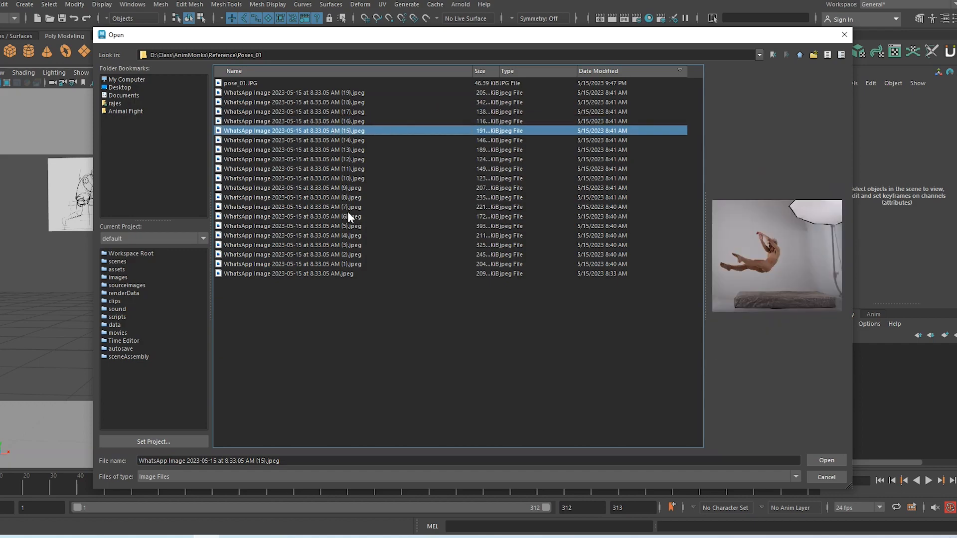
click(349, 265)
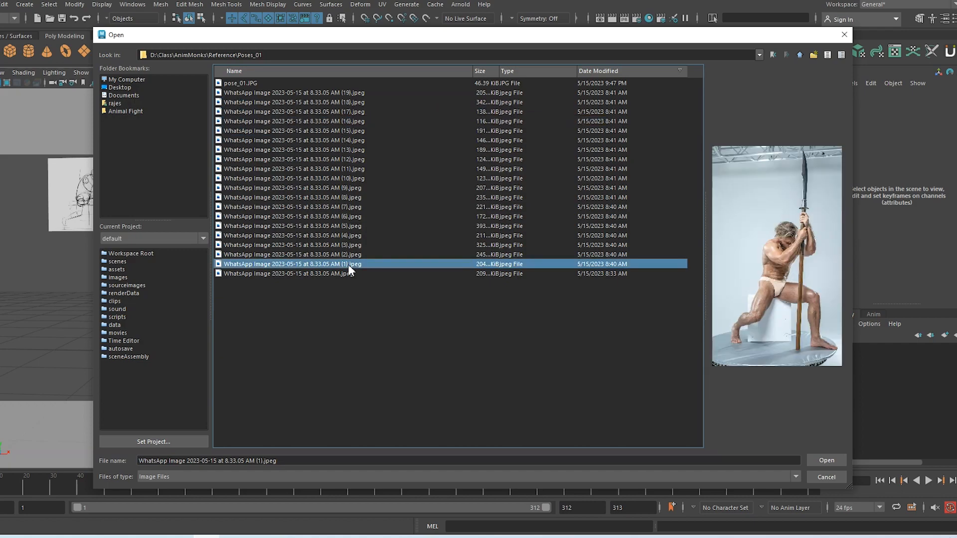
click(828, 462)
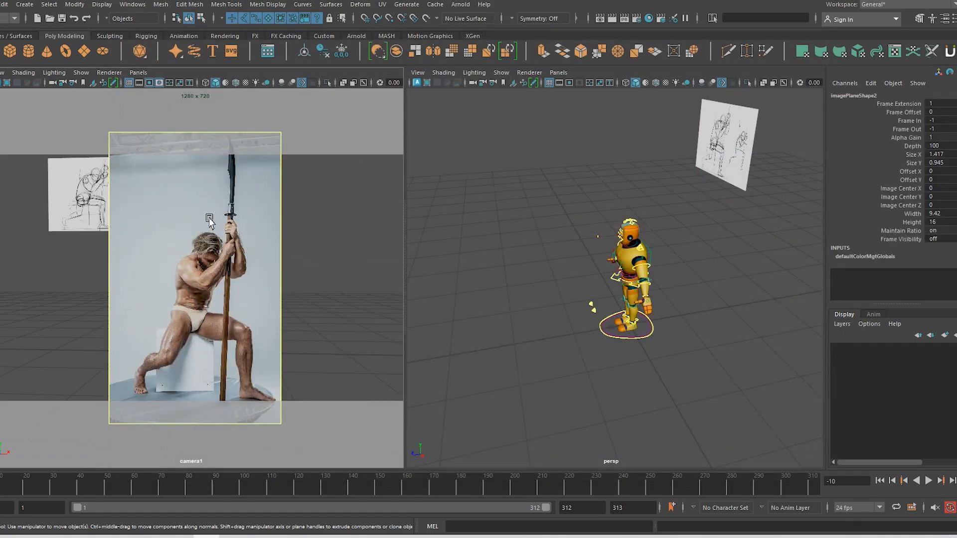
Switch to the Scale tool and widen the Maya window on both sides
key(r)
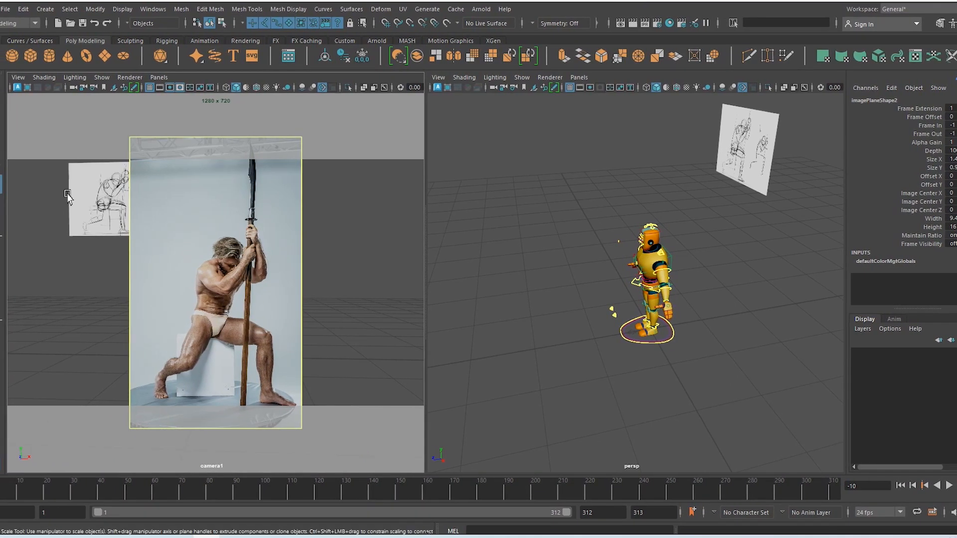
drag(0, 156, 45, 156)
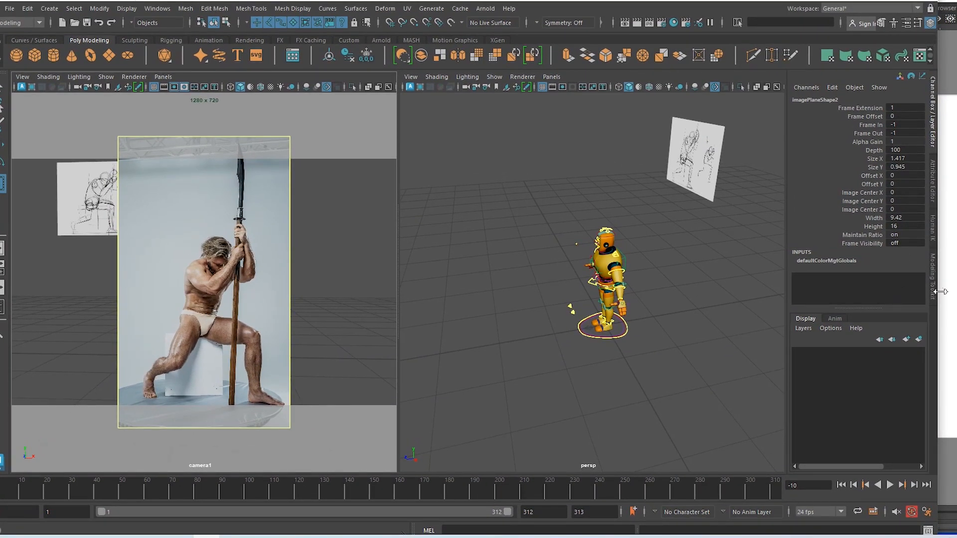
drag(940, 292, 956, 292)
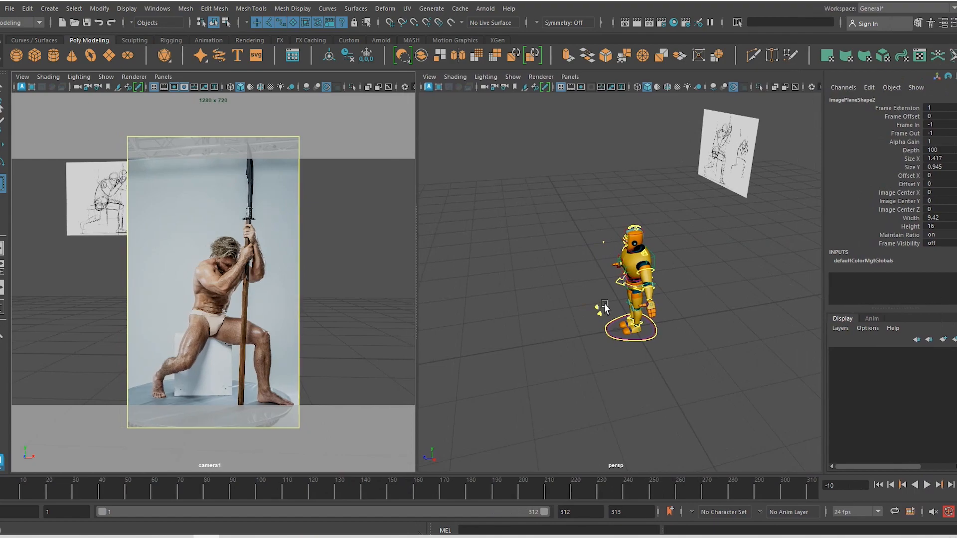
Orbit the perspective view to the robot's front and marquee-select imagePlane2
alt+drag(604, 304, 706, 292)
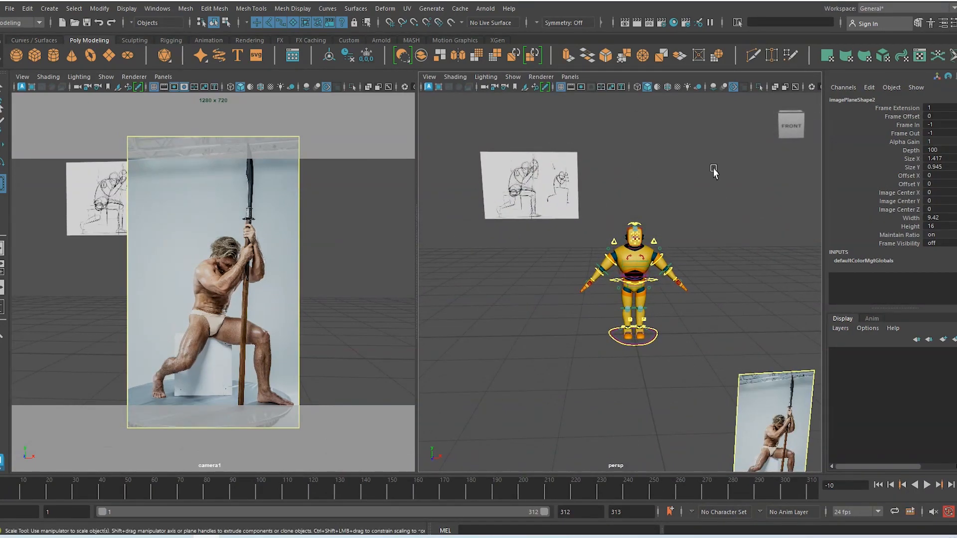
scroll(683, 313, down, 4)
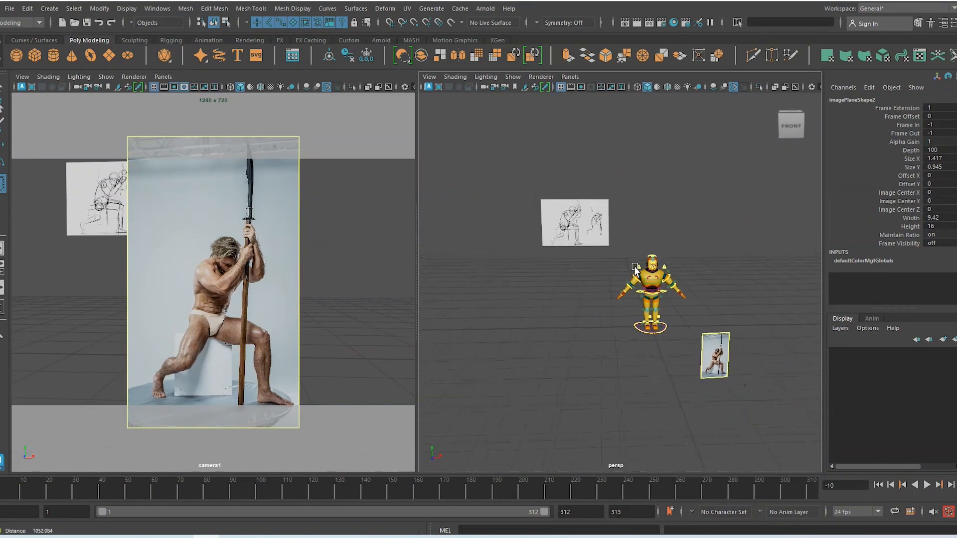
alt+middle_drag(645, 303, 608, 228)
scroll(637, 305, up, 3)
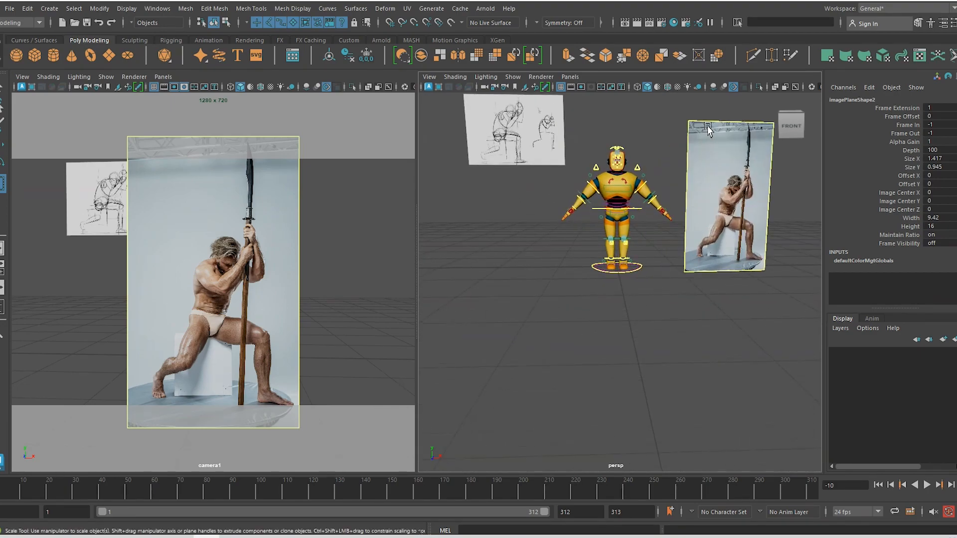
drag(721, 114, 740, 166)
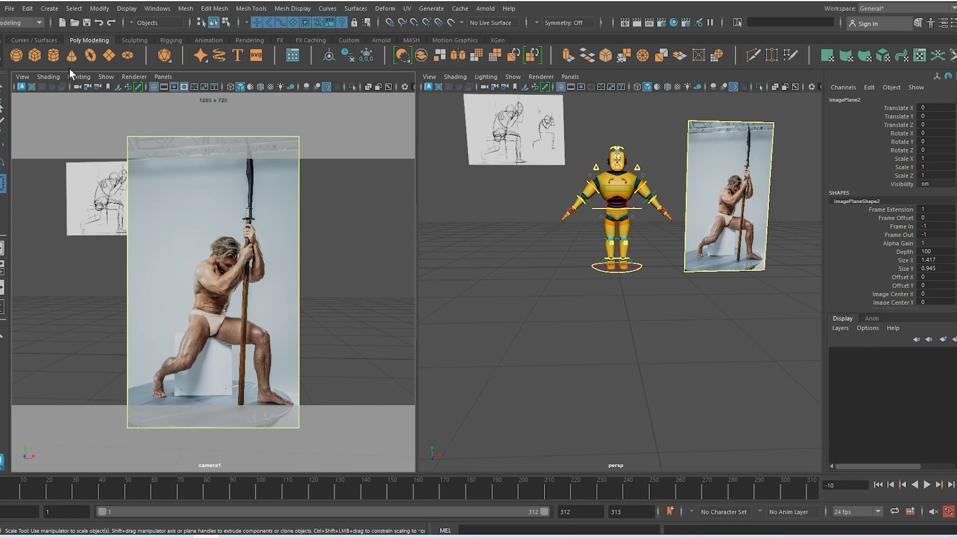
Open imagePlane2's placement attributes and set the photo plane's size to 0.2
click(22, 77)
mouse_move(79, 313)
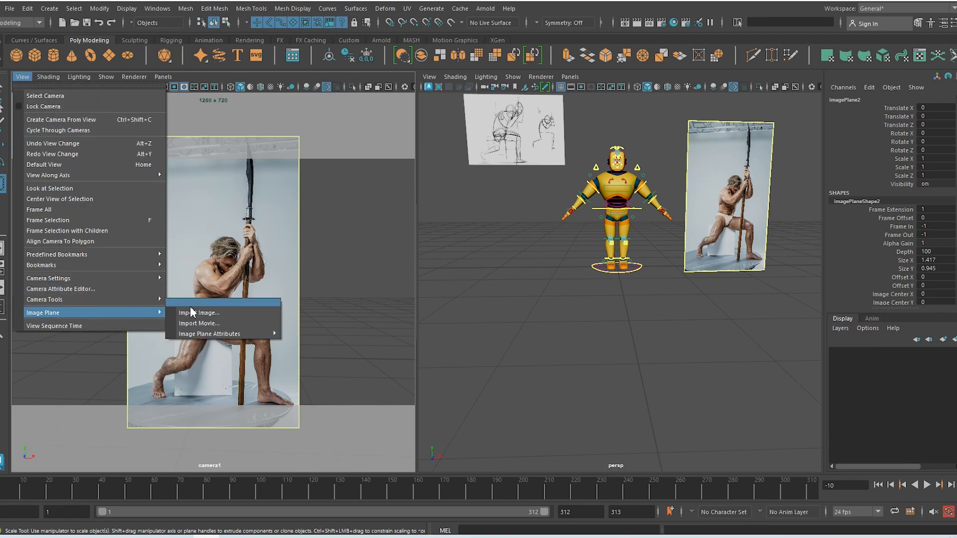
mouse_move(210, 333)
click(316, 336)
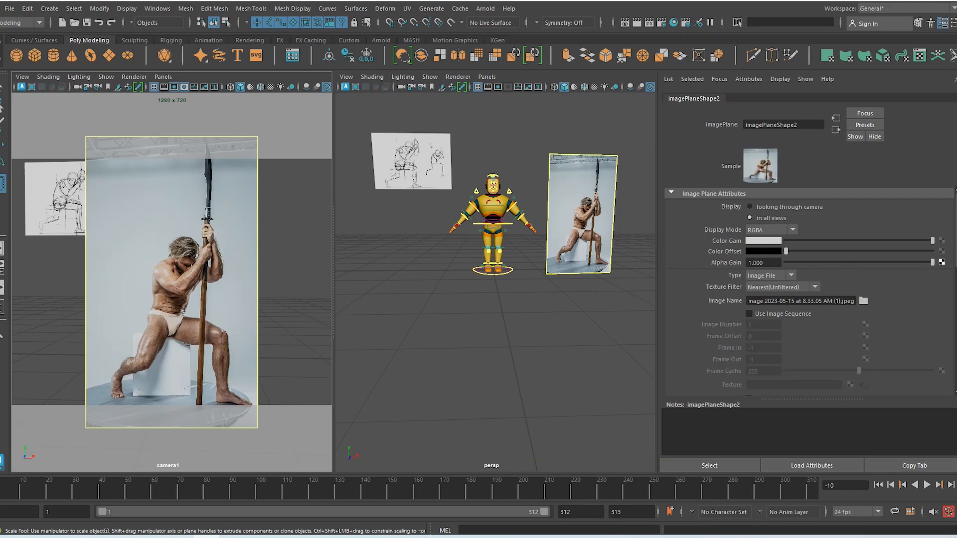
scroll(809, 290, down, 6)
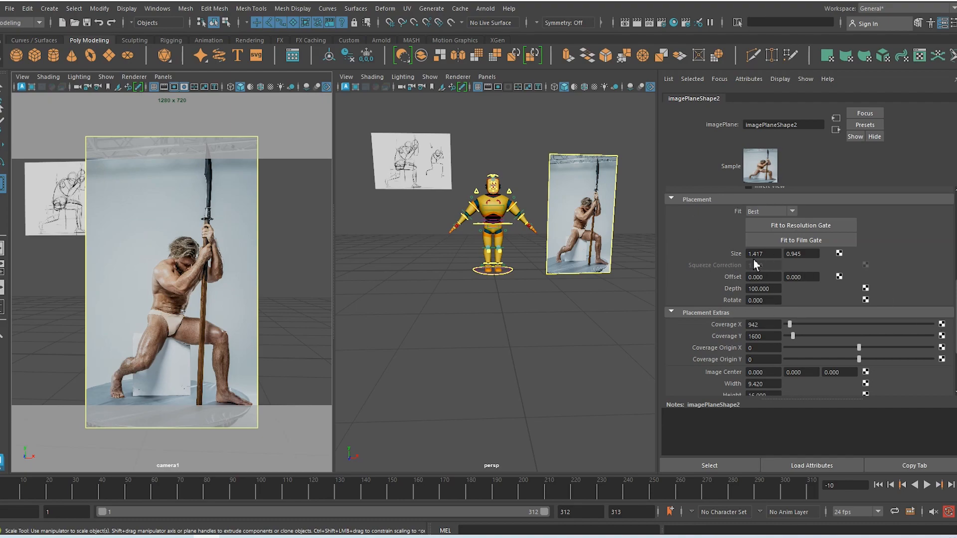
drag(770, 254, 744, 250)
text(0.5)
key(Return)
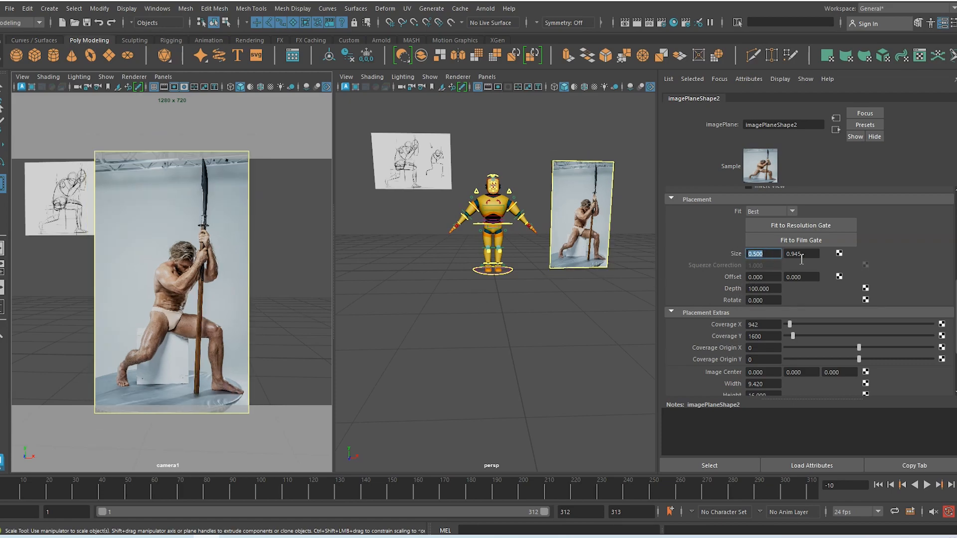
text(.2)
key(Return)
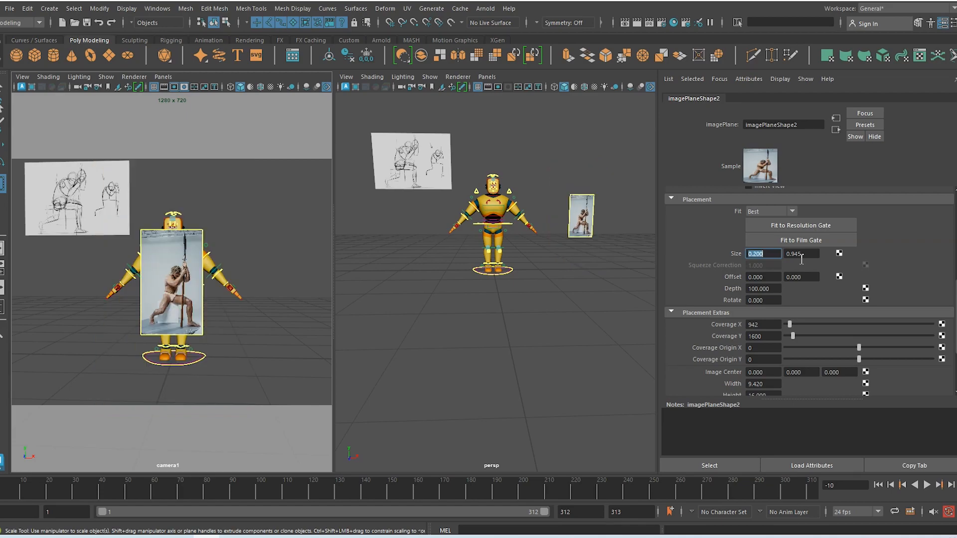
drag(811, 255, 784, 252)
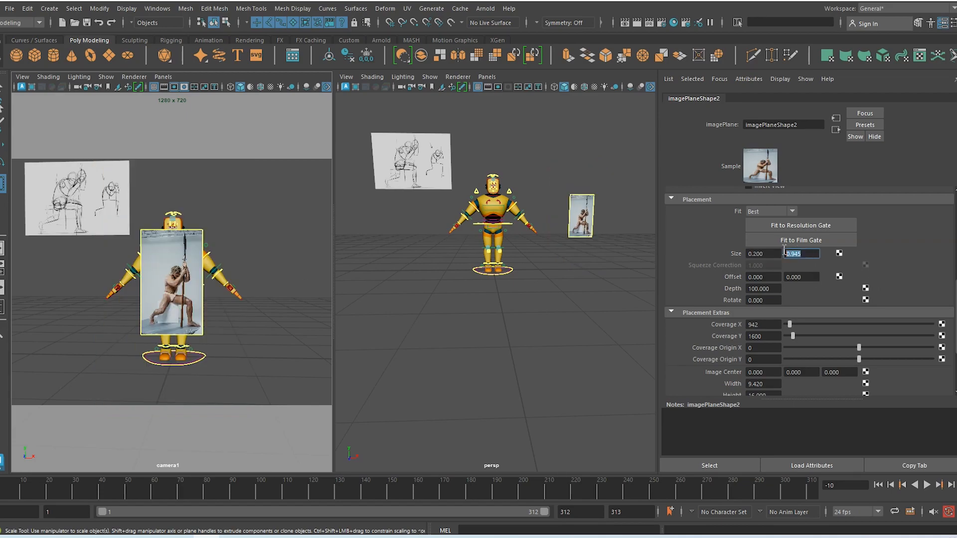
Offset the photo plane to 0.4 horizontally and 0.37 vertically, placing it upper-right
click(769, 282)
text(1)
key(Return)
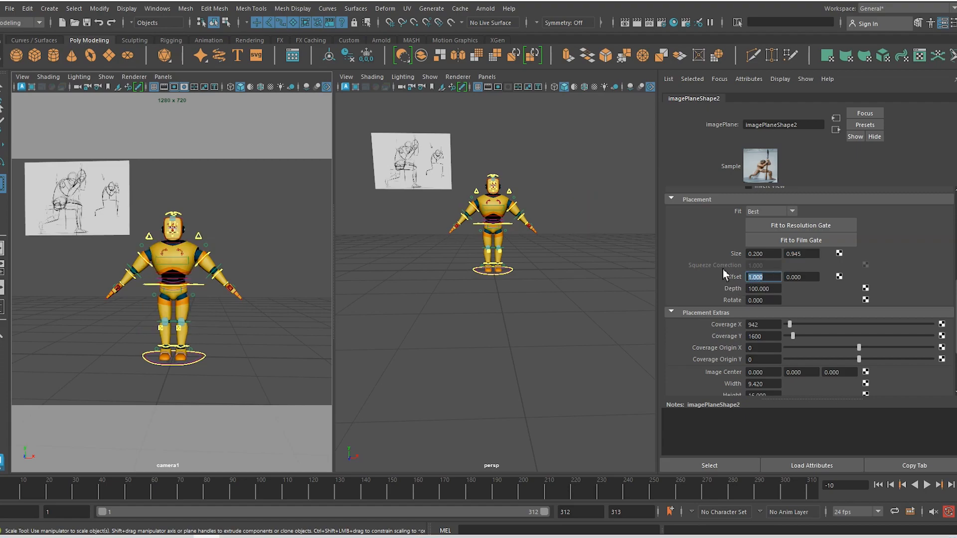
text(0.2)
key(Return)
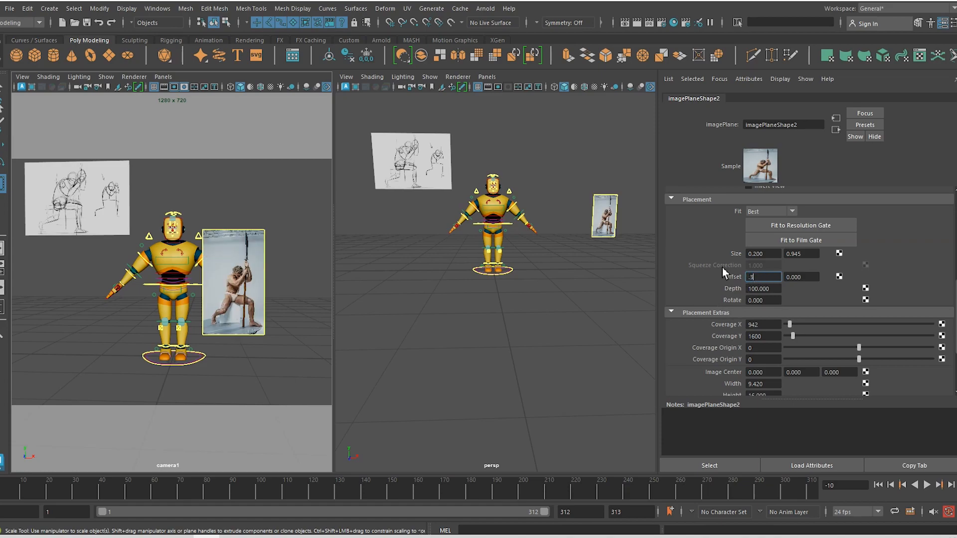
key(Return)
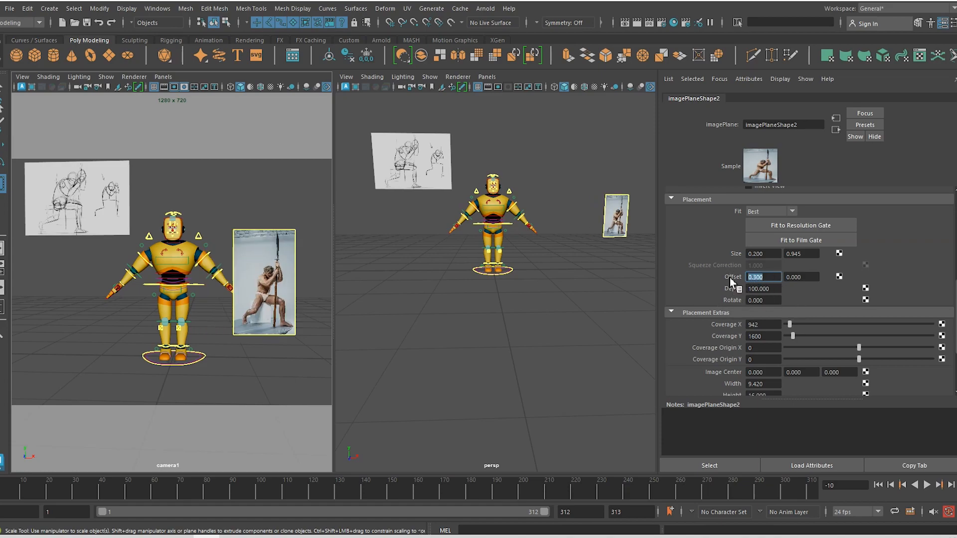
text(.4)
key(Return)
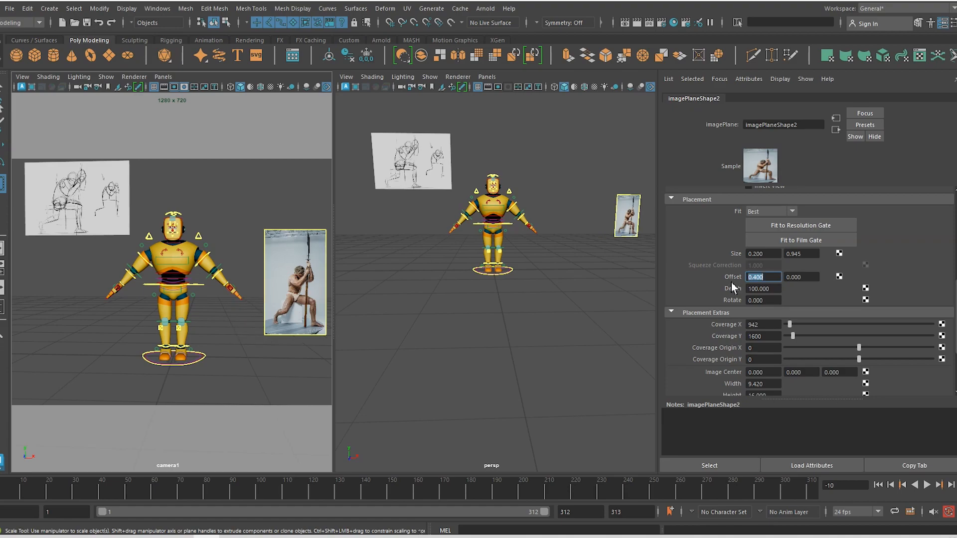
click(807, 279)
text(.37)
key(Return)
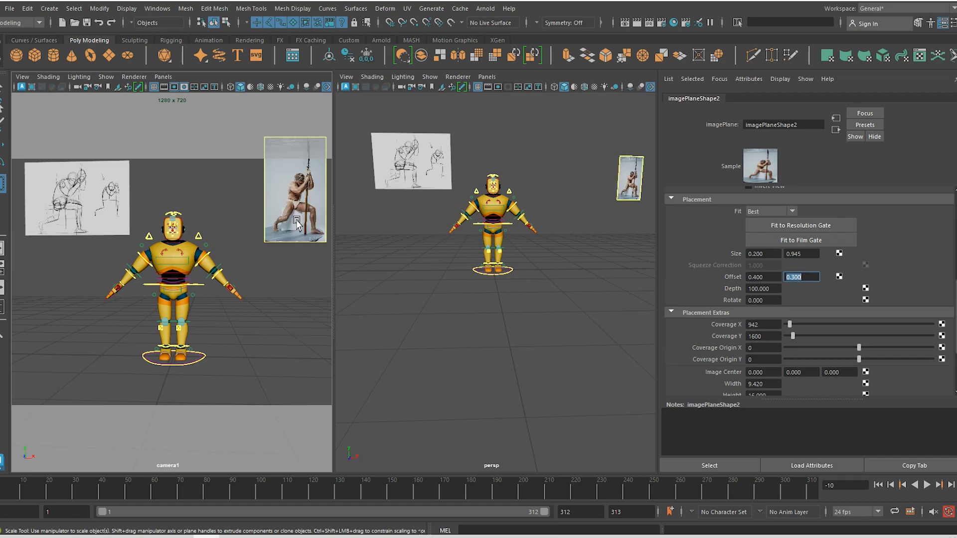
click(337, 274)
Widen the camera1 viewport and show the channel box and layer editor instead of attributes
drag(336, 269, 373, 276)
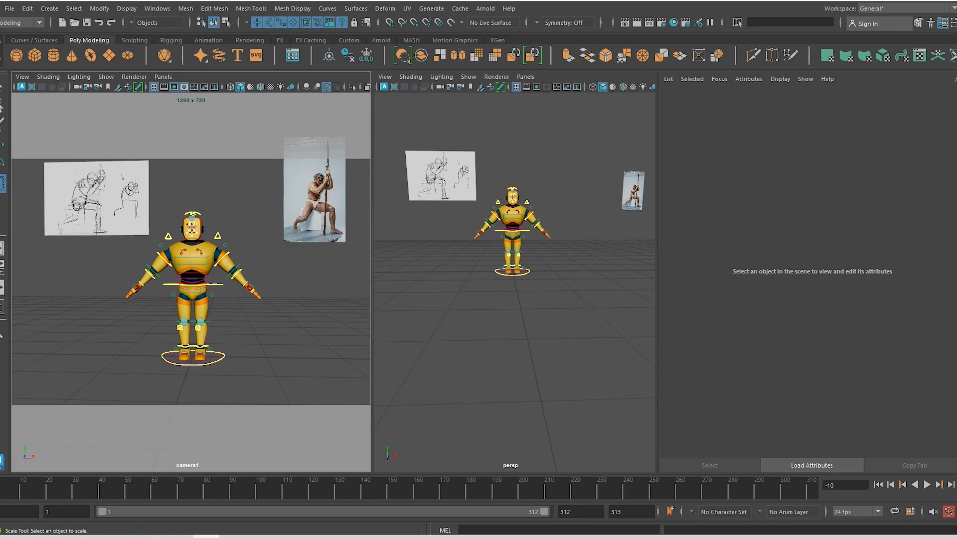
key(ctrl+a)
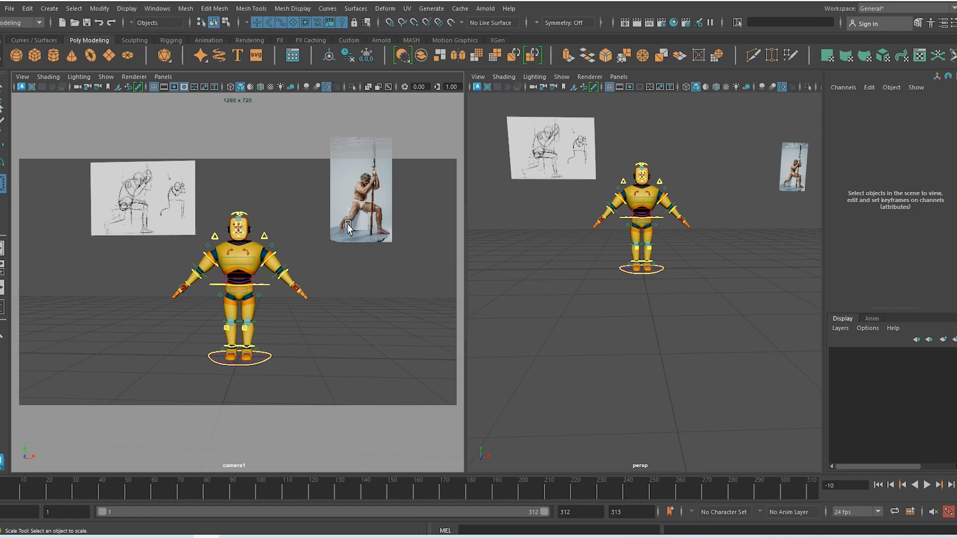
mouse_move(316, 341)
alt+mouse_down()
mouse_move(292, 358)
mouse_move(355, 359)
mouse_move(323, 343)
alt+mouse_up()
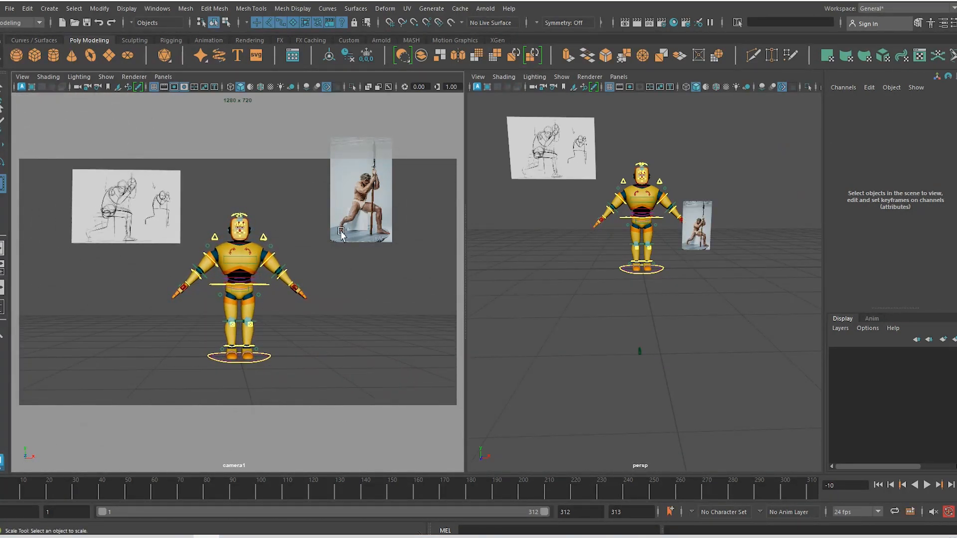
alt+drag(382, 280, 374, 279)
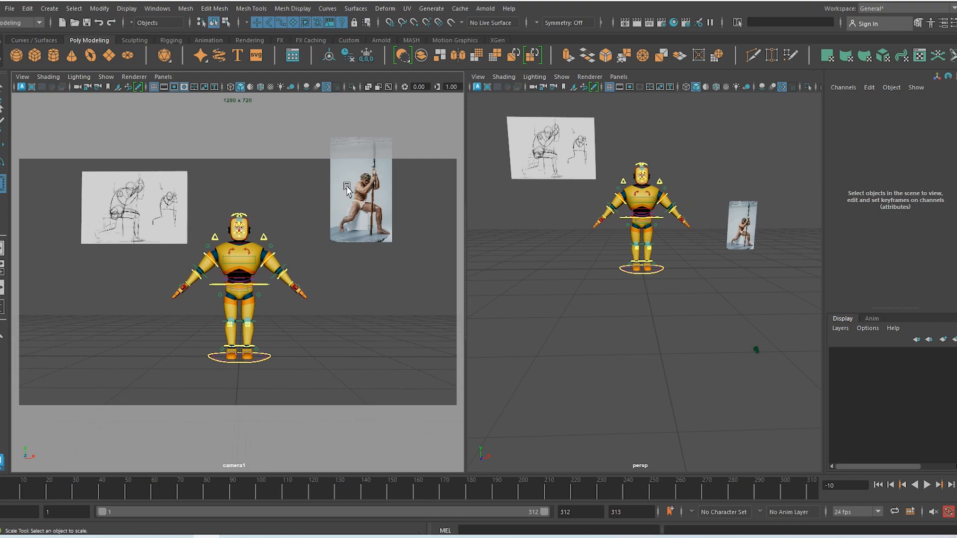
Rotate camera1 in the perspective view to reframe the robot with both reference planes
alt+drag(695, 364, 618, 341)
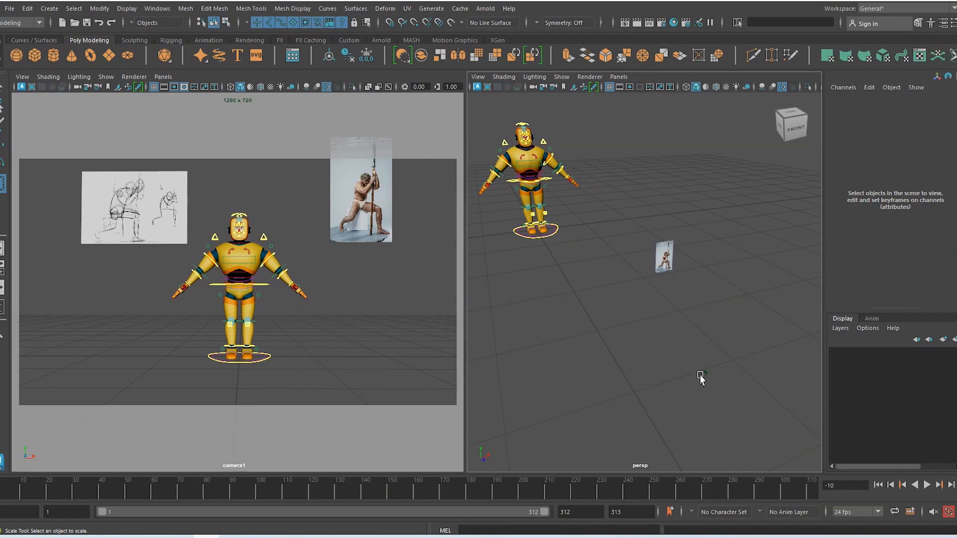
click(722, 399)
key(e)
drag(720, 410, 694, 357)
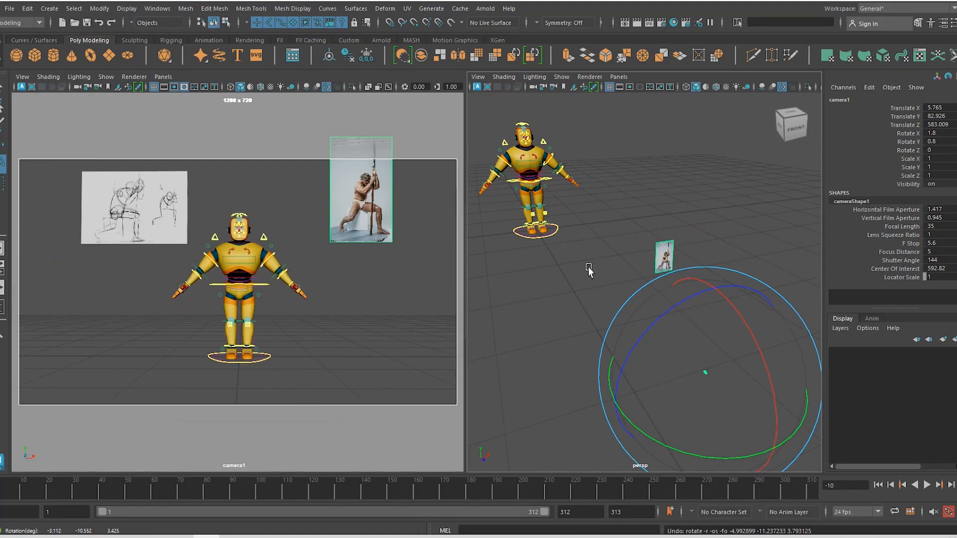
Orbit the perspective view and select the sketch image plane
alt+drag(589, 269, 707, 276)
click(519, 107)
alt+drag(604, 239, 570, 255)
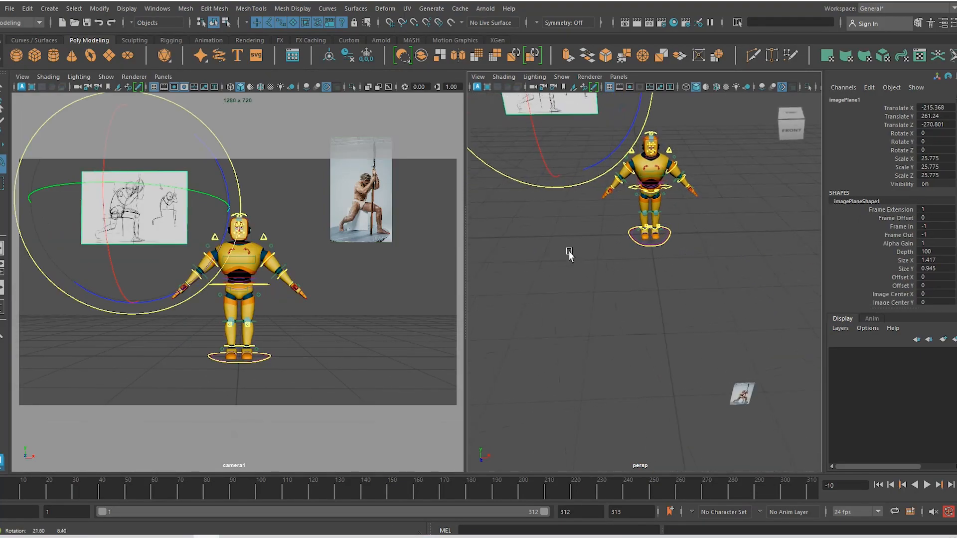
scroll(639, 345, down, 4)
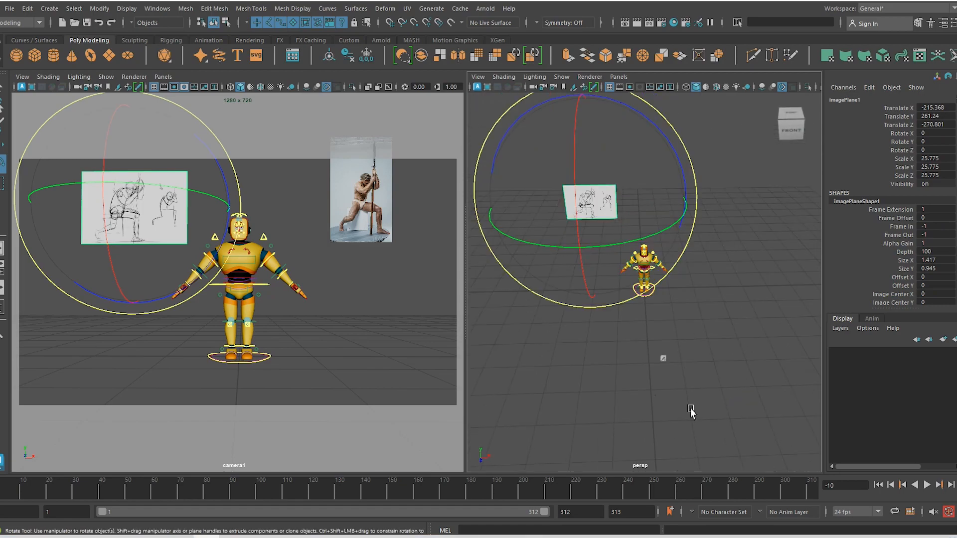
scroll(680, 389, down, 2)
key(w)
Rotate camera1 to angle the sketch reference, undo the last rotation, and tumble camera1
click(669, 369)
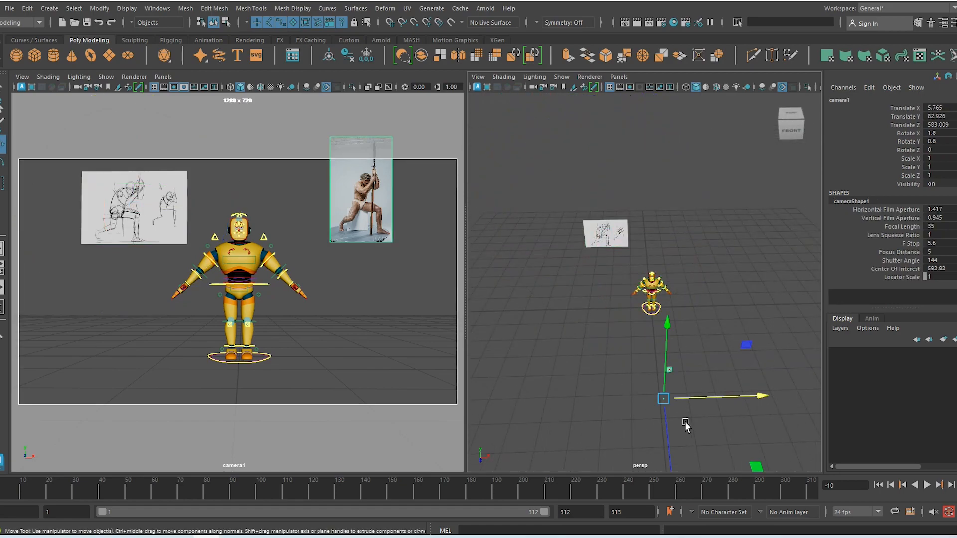
key(e)
mouse_move(683, 427)
mouse_down()
mouse_move(688, 433)
mouse_move(680, 418)
mouse_move(694, 430)
mouse_up()
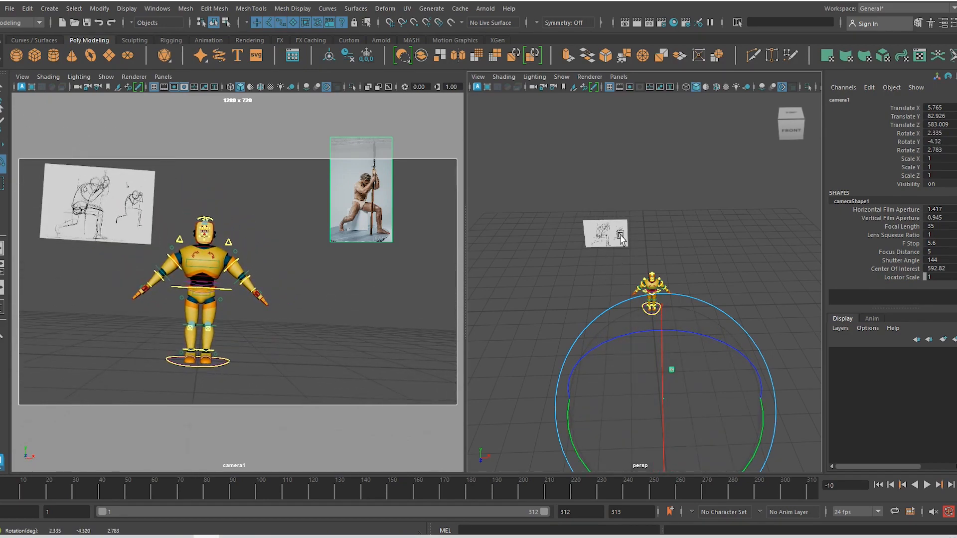
key(alt)
key(f)
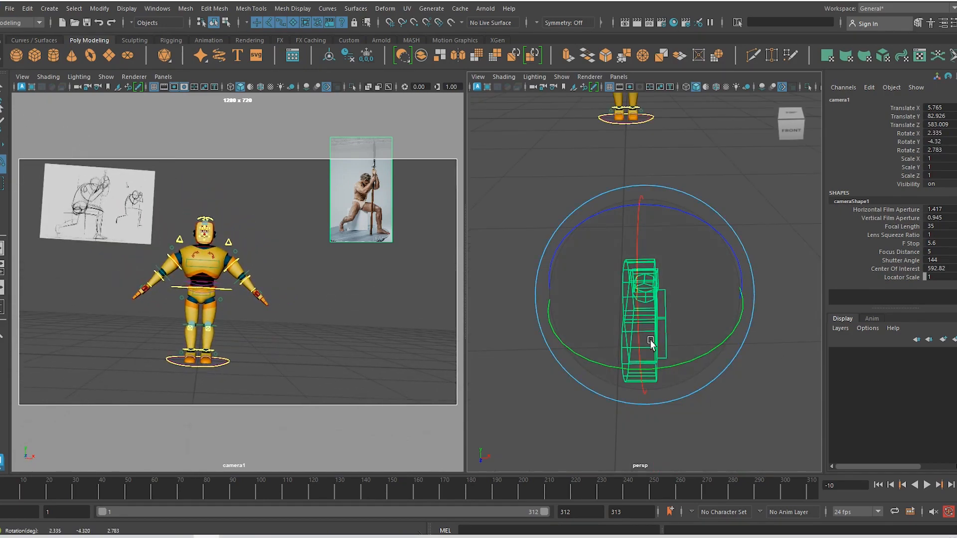
alt+drag(651, 344, 631, 295)
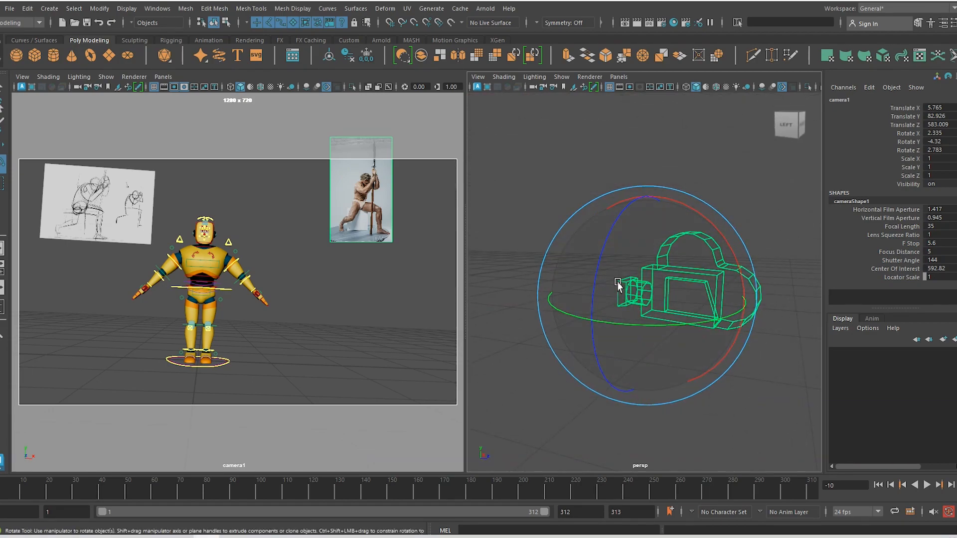
alt+drag(682, 315, 645, 262)
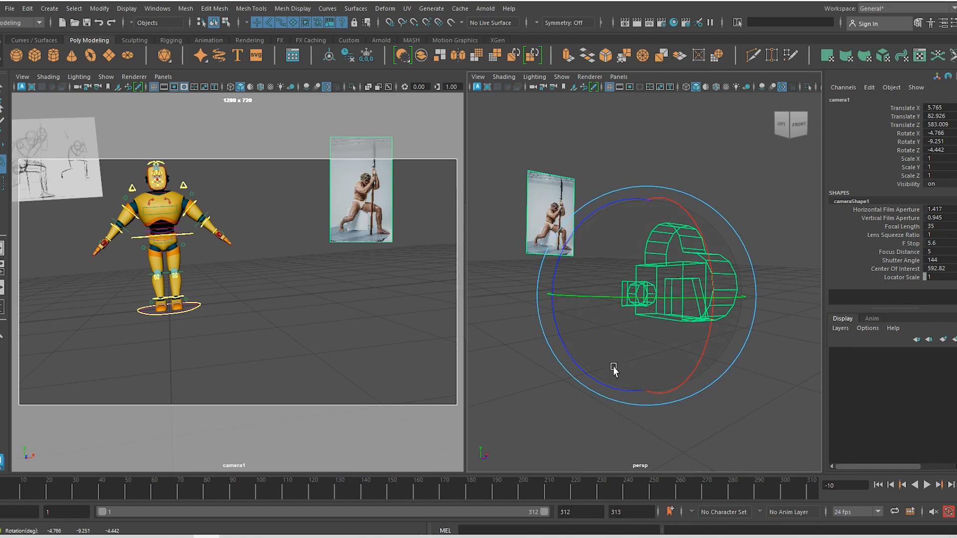
key(ctrl+z)
key(ctrl+z)
key(ctrl+z)
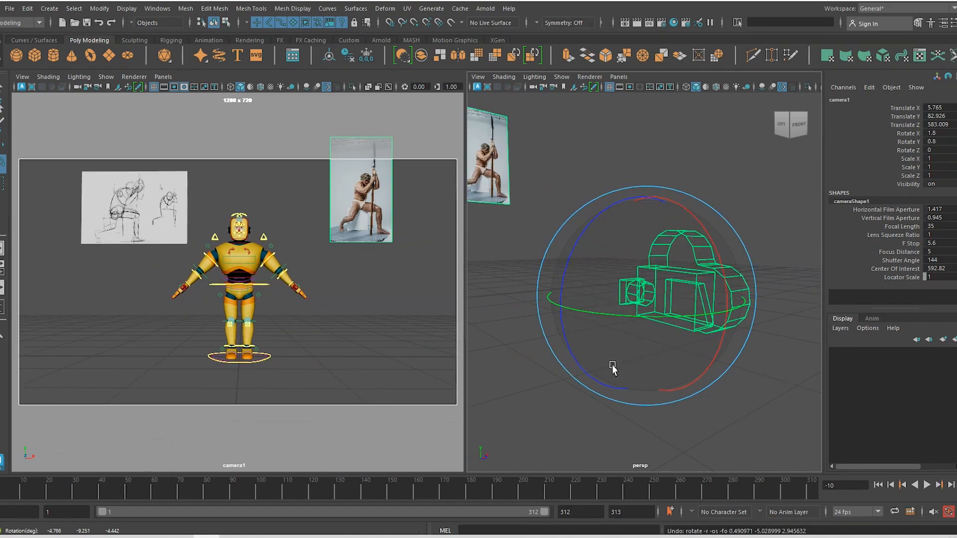
mouse_move(342, 343)
alt+mouse_down()
mouse_move(320, 349)
mouse_move(341, 342)
alt+mouse_up()
Try turning the sketch plane toward the camera and moving it up-left
click(202, 201)
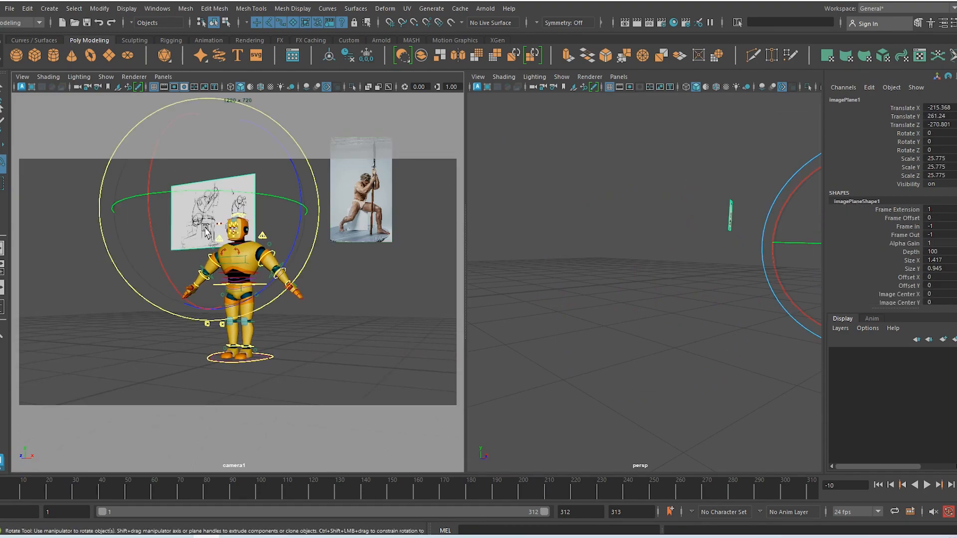
drag(235, 194, 253, 183)
key(w)
drag(210, 211, 136, 190)
key(e)
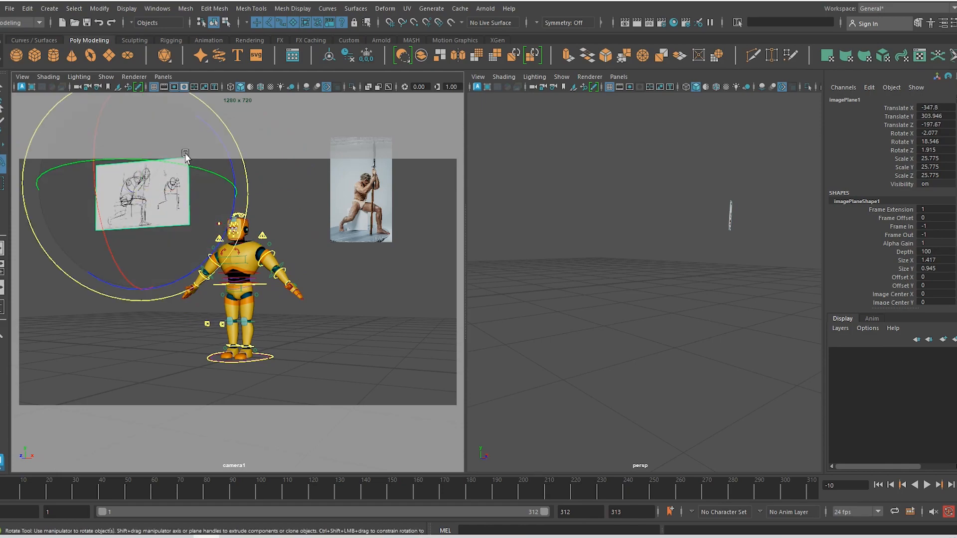
drag(185, 156, 162, 262)
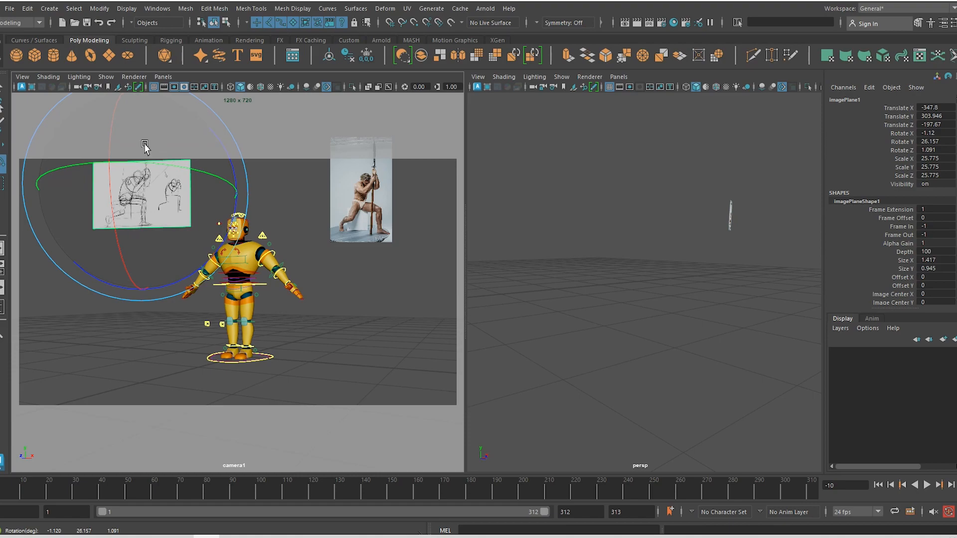
Undo the sketch plane edits and the whole photo image plane import
key(ctrl+z)
key(ctrl+z)
key(ctrl+z)
key(ctrl+z)
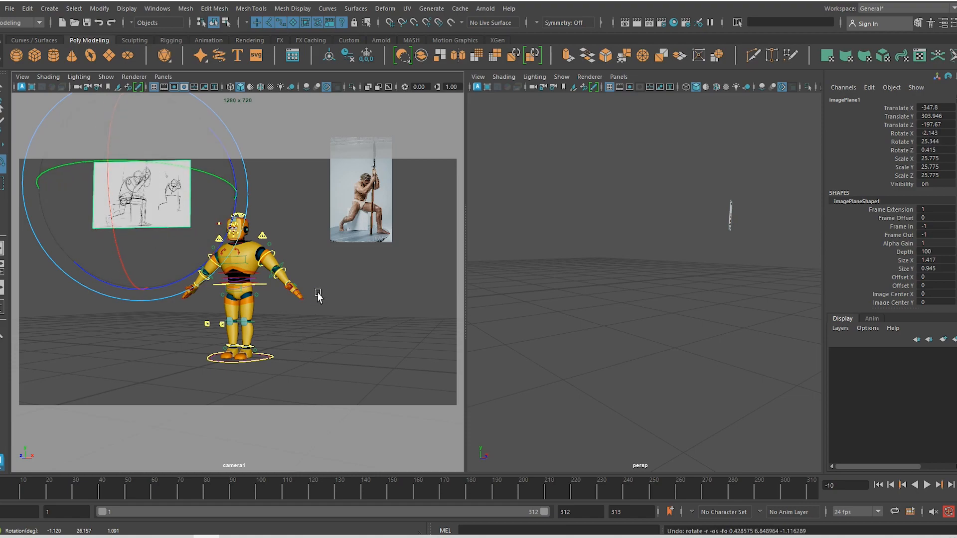
key(ctrl+z)
key(ctrl+z)
key(ctrl+z)
key(ctrl+z)
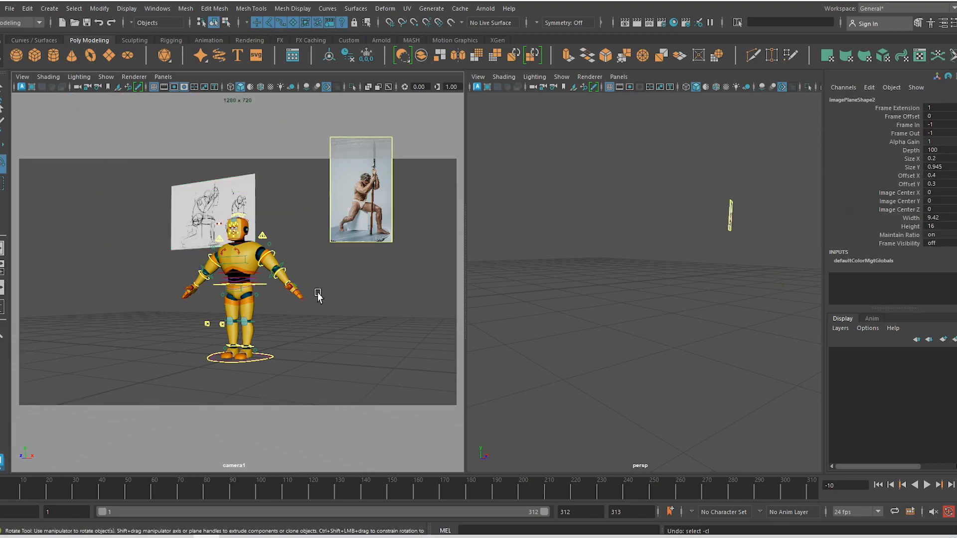
key(ctrl+z)
key(ctrl+z)
key(ctrl+z)
key(ctrl+z)
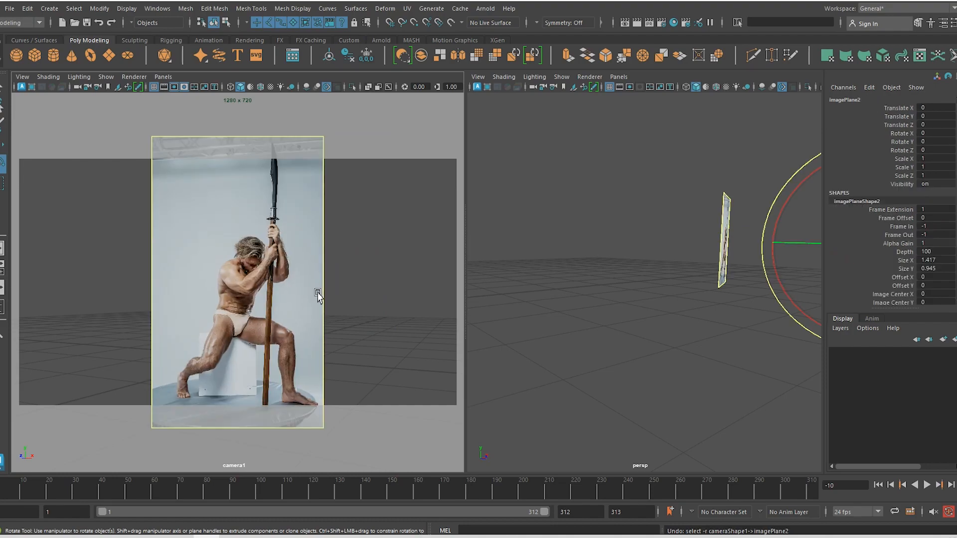
key(ctrl+z)
key(ctrl+z)
key(ctrl+z)
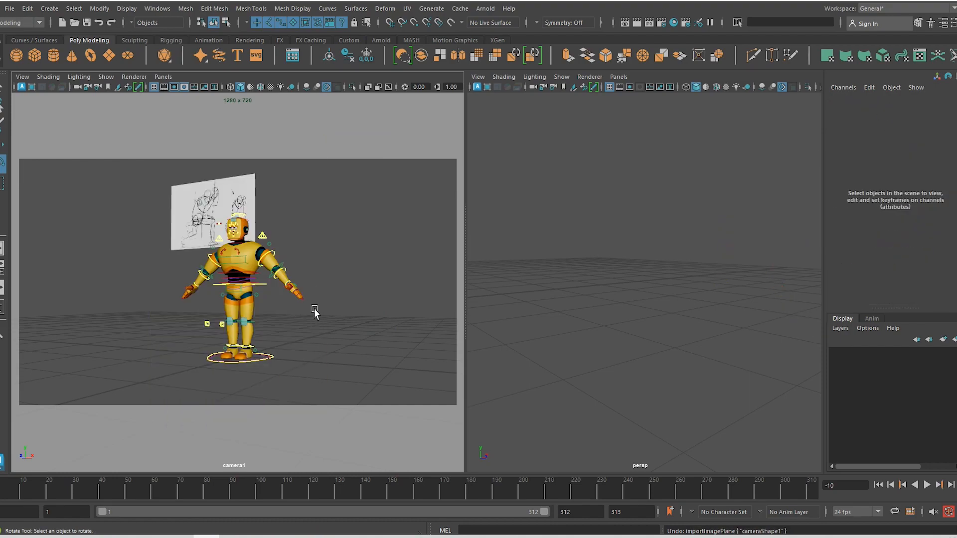
alt+drag(341, 355, 348, 354)
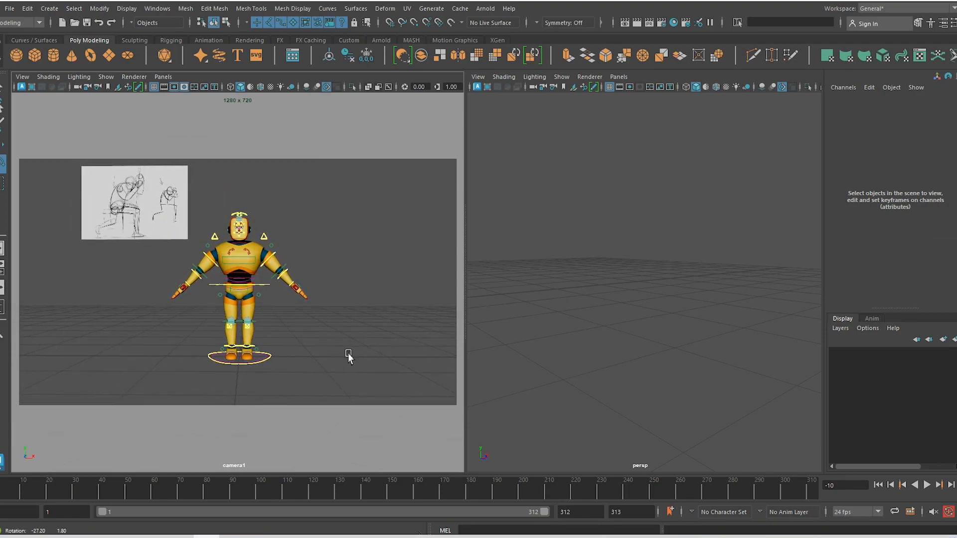
Scale the sketch image plane up to 31.253 in camera1's upper-left, clear of the robot
key(e)
click(172, 242)
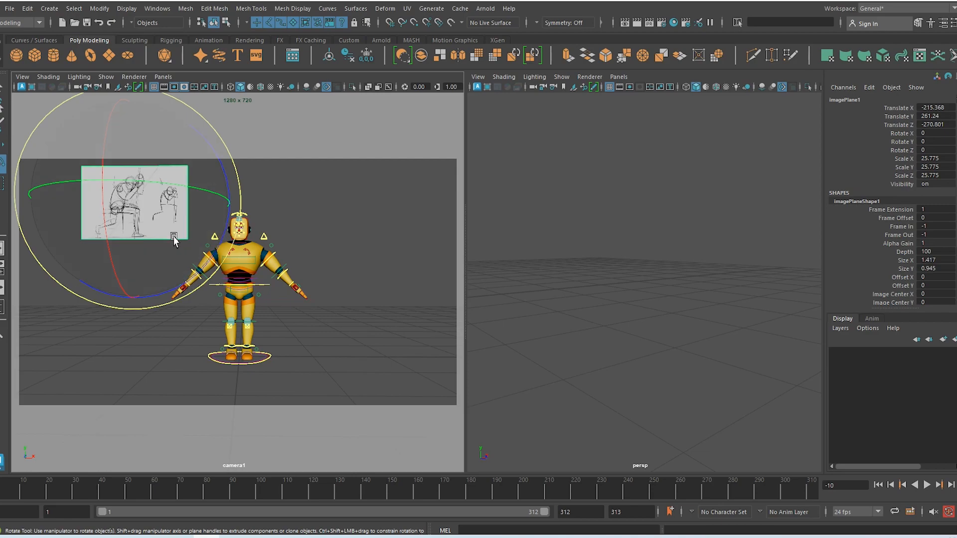
key(r)
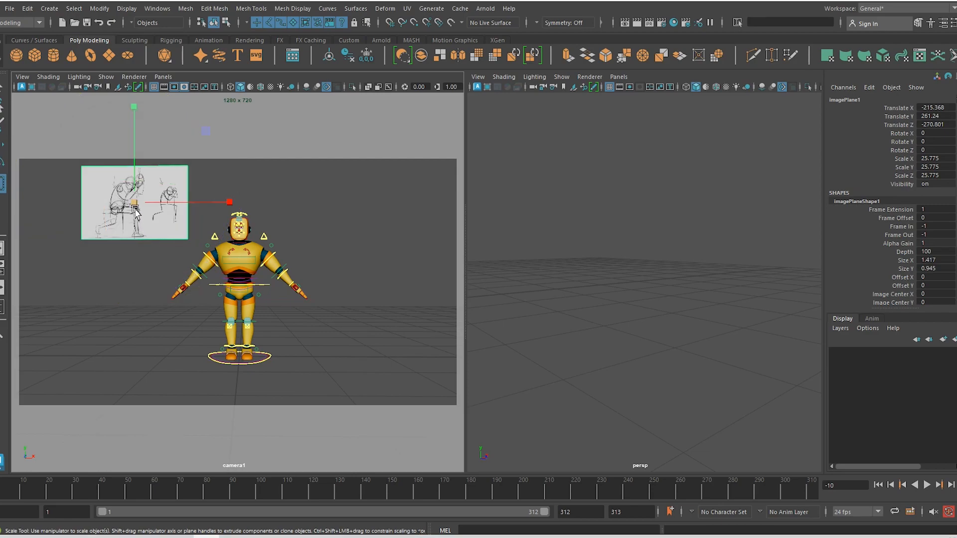
drag(135, 203, 109, 203)
key(w)
click(331, 247)
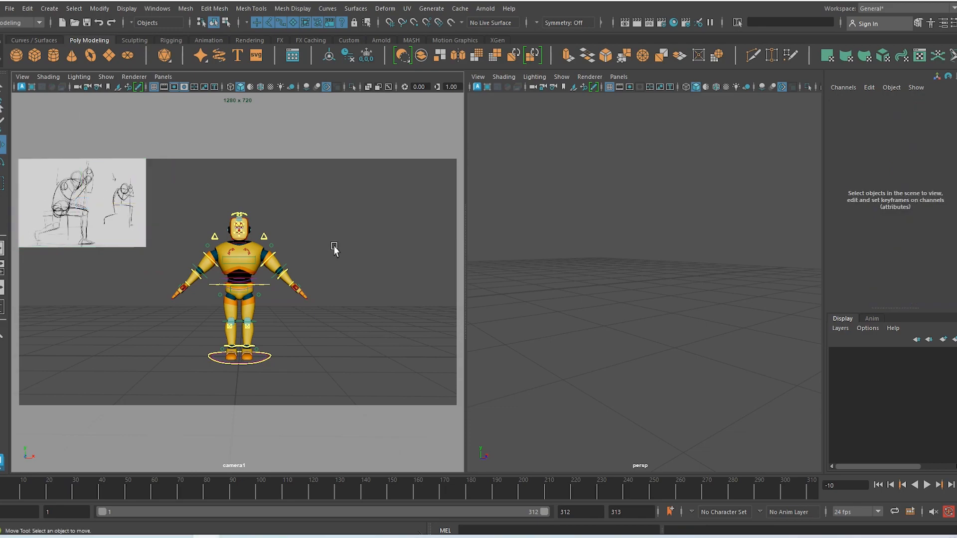
click(620, 78)
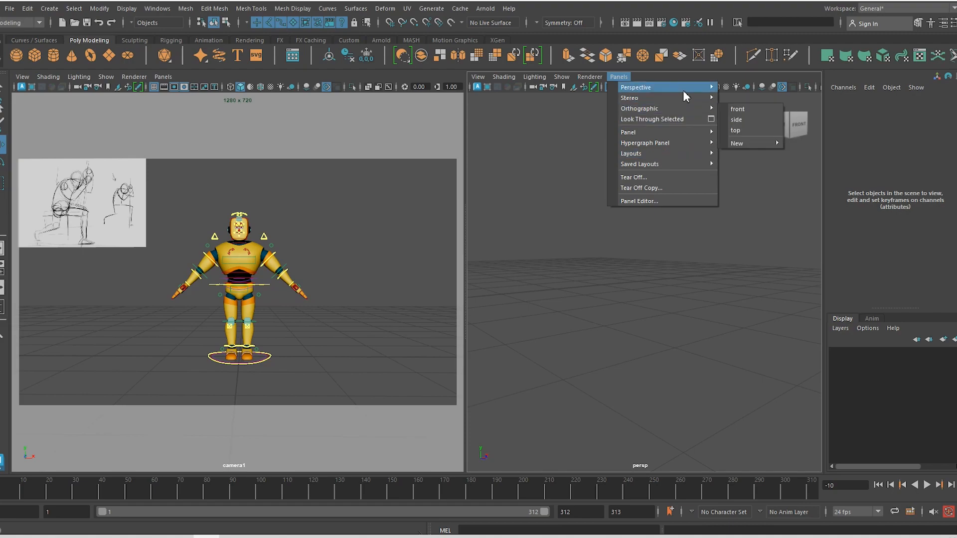
Switch the right panel to front view and import the spear-holding photo from Poses_01 as an image plane
mouse_move(684, 115)
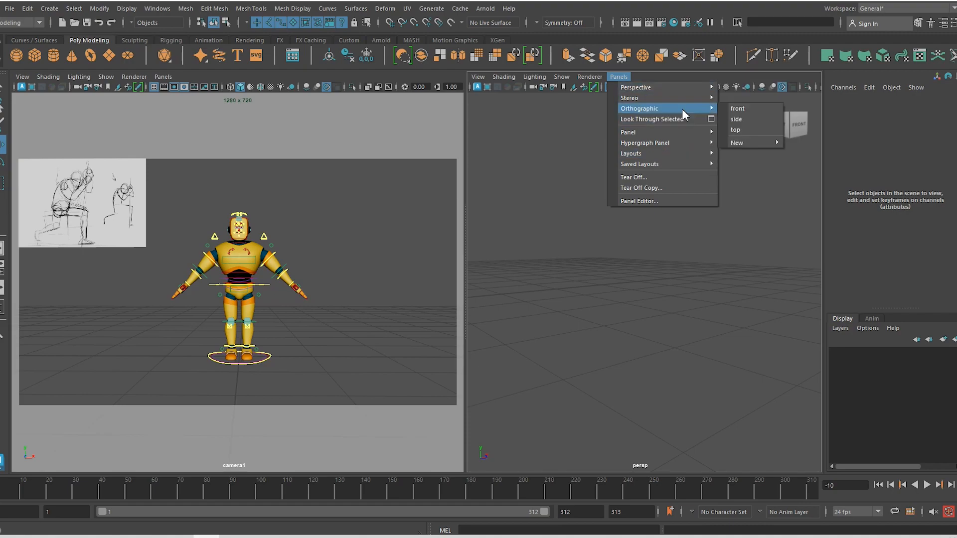
click(754, 108)
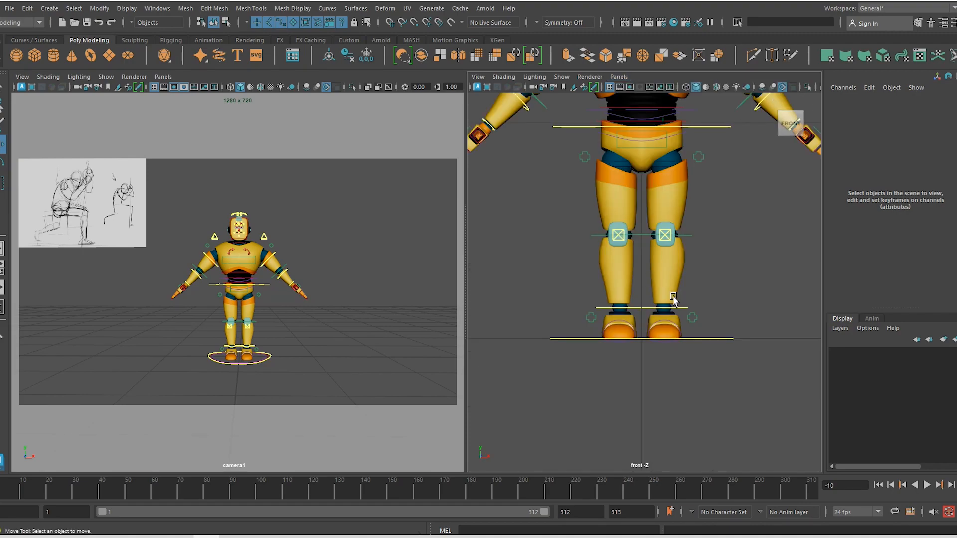
click(478, 77)
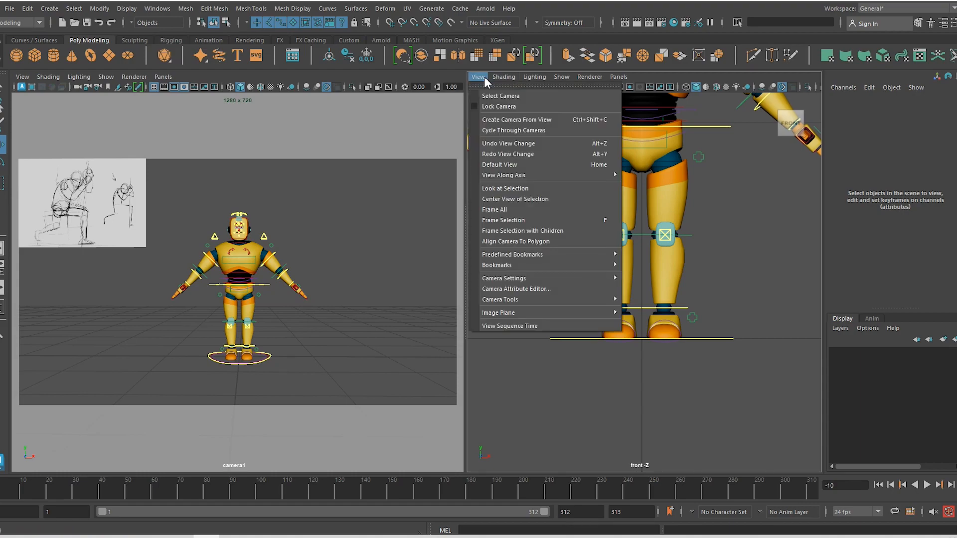
mouse_move(550, 312)
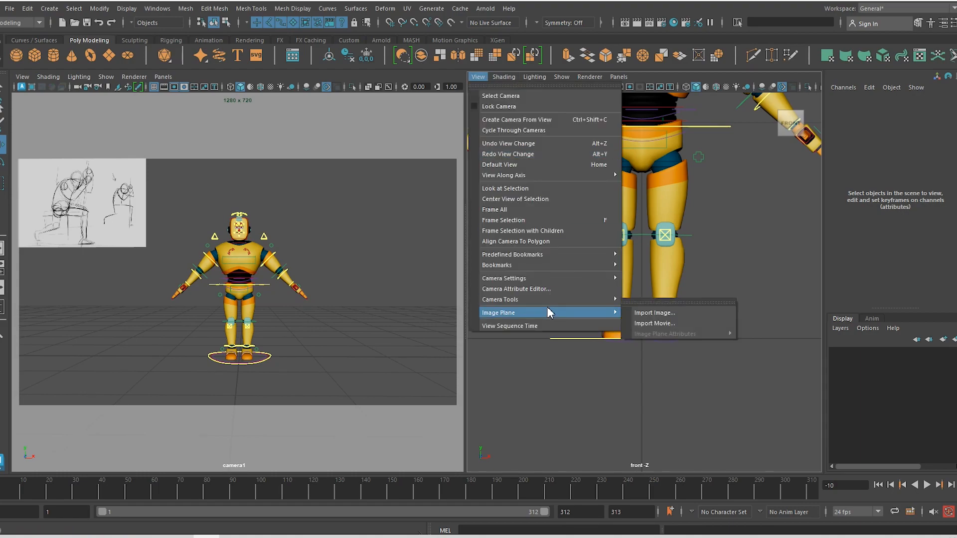
click(662, 312)
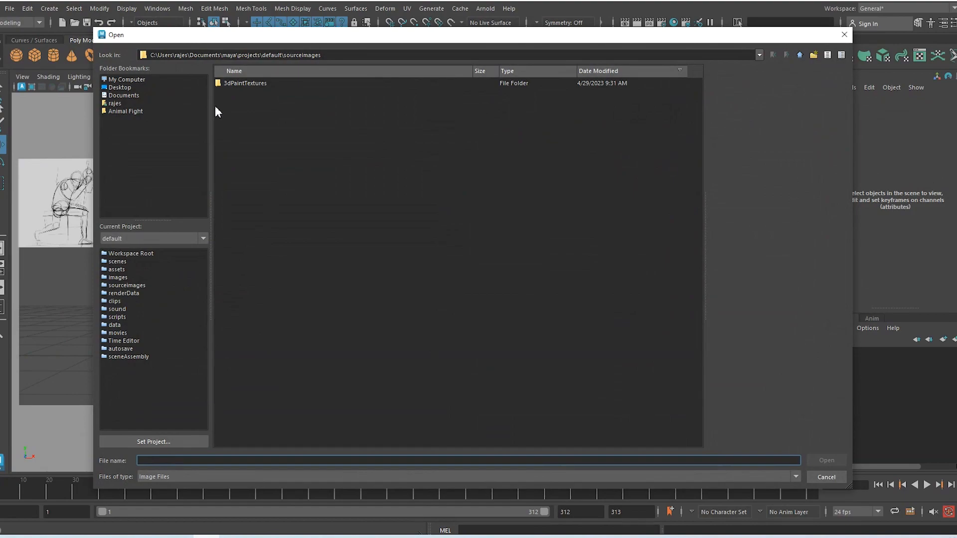
drag(332, 55, 120, 59)
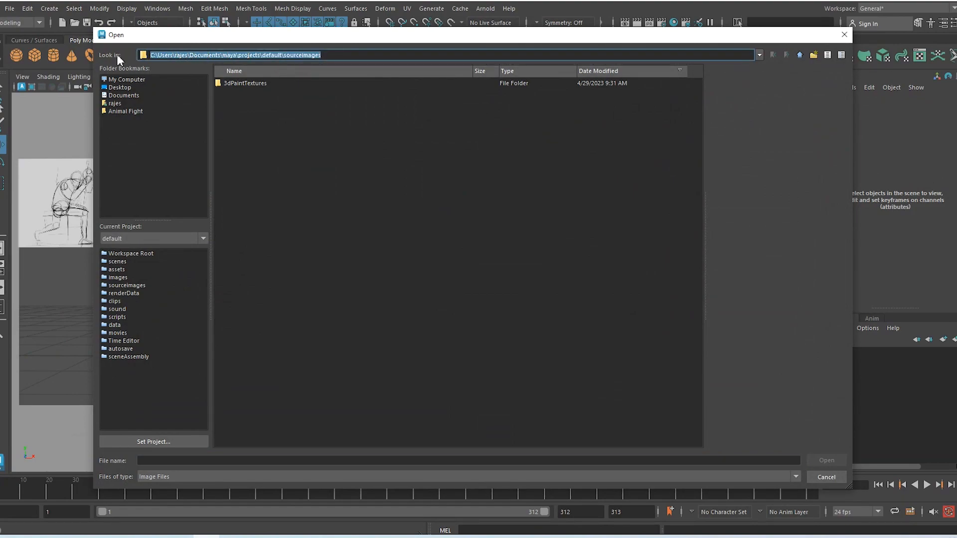
text(D:\Class\AnimMonks\Reference\Poses_01)
key(Return)
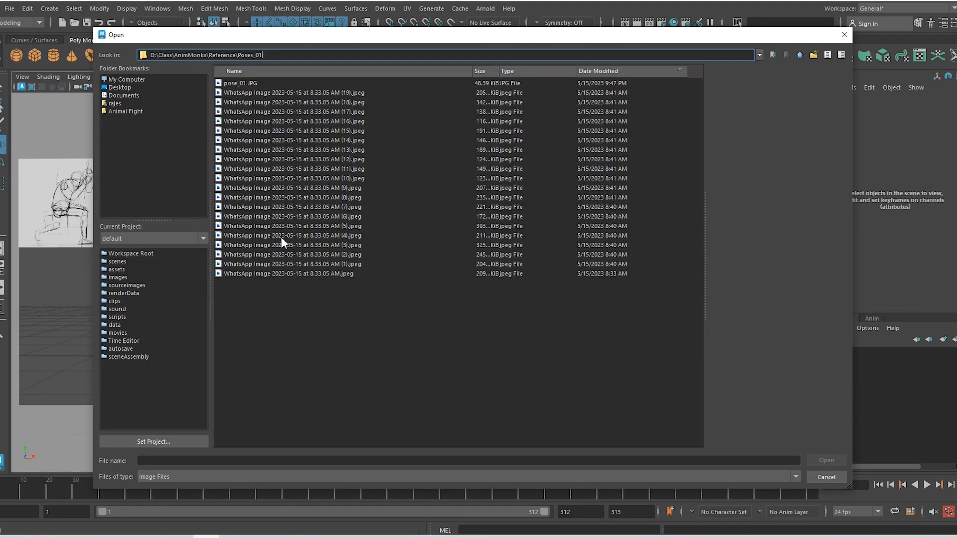
click(325, 265)
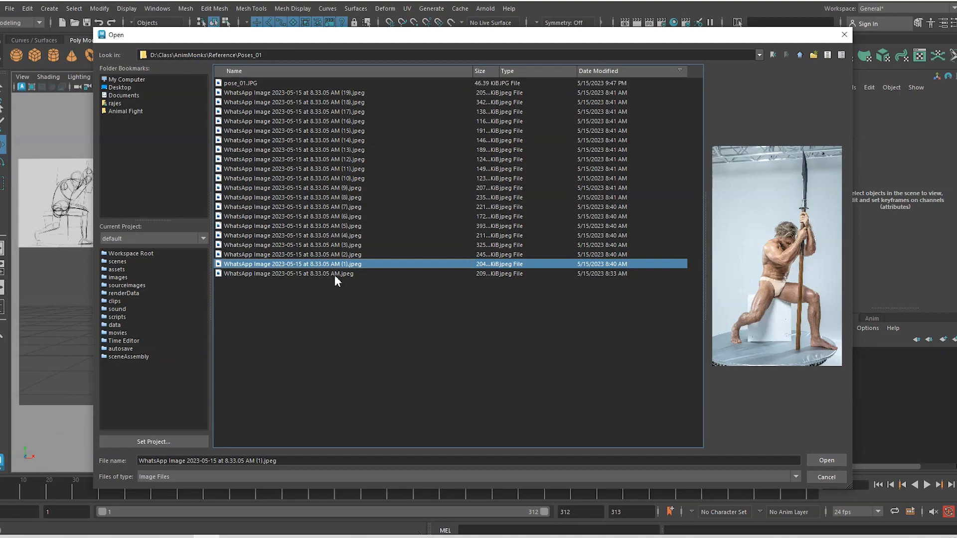
click(829, 461)
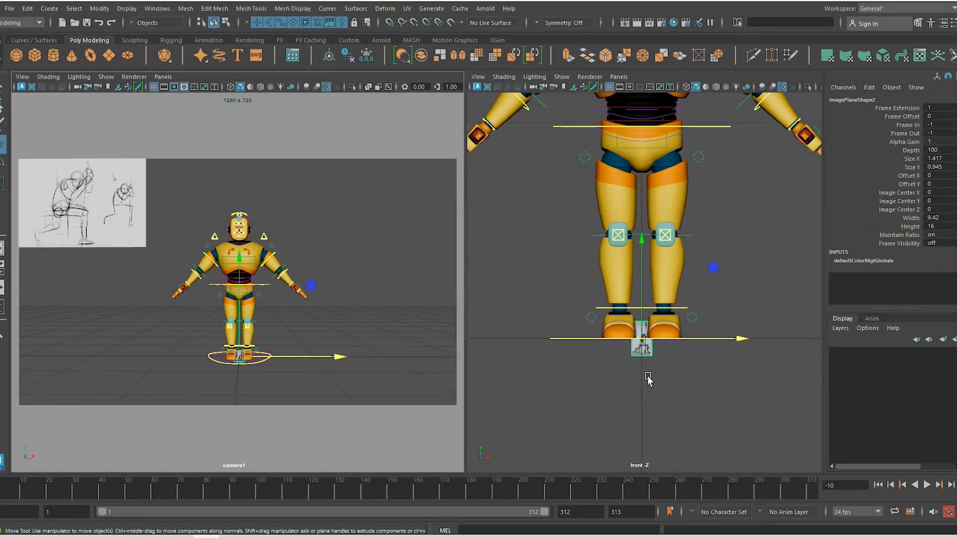
Scale the photo plane up about five times and move it to the robot's right
key(r)
drag(642, 339, 711, 420)
key(w)
drag(642, 316, 641, 205)
drag(340, 319, 491, 315)
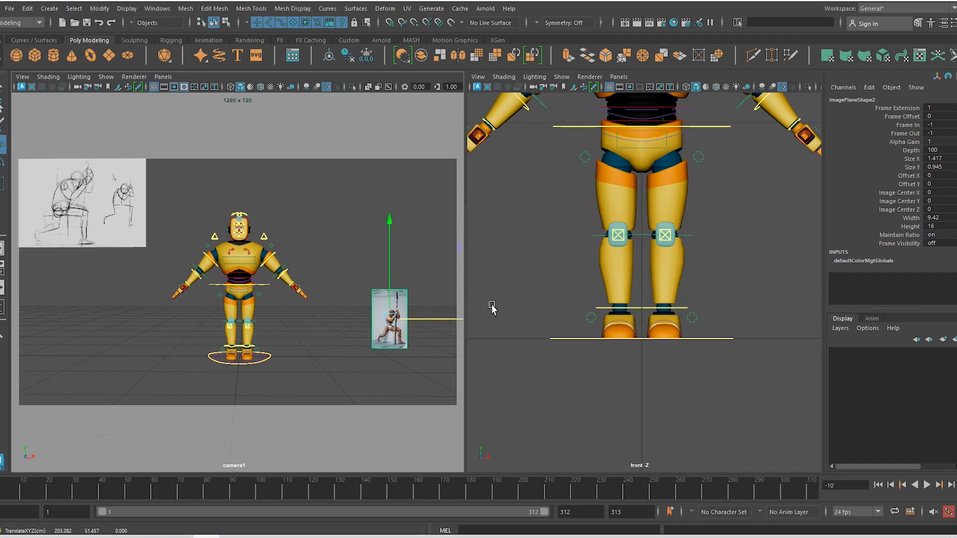
Show the persp camera in the right panel and orbit around the photo plane
click(619, 77)
mouse_move(626, 92)
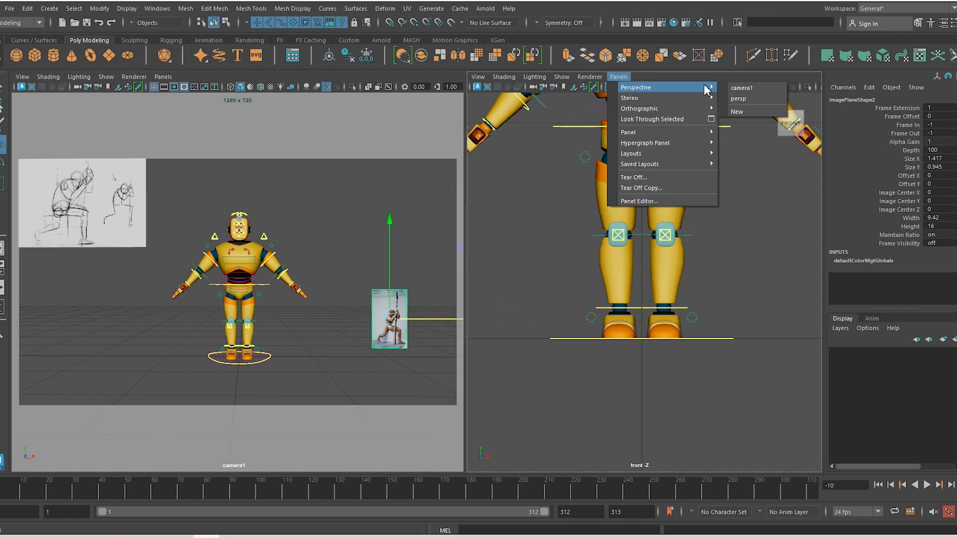
click(739, 98)
alt+drag(670, 297, 573, 284)
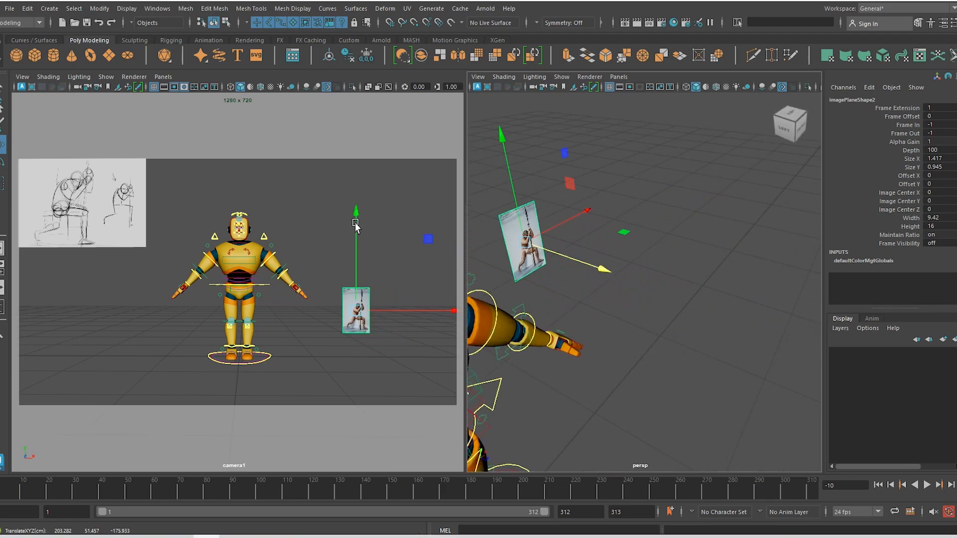
Refine the photo plane's position beside the robot in camera1, opposite the sketch plane
drag(355, 224, 357, 113)
drag(395, 200, 451, 291)
key(r)
key(w)
drag(406, 200, 430, 199)
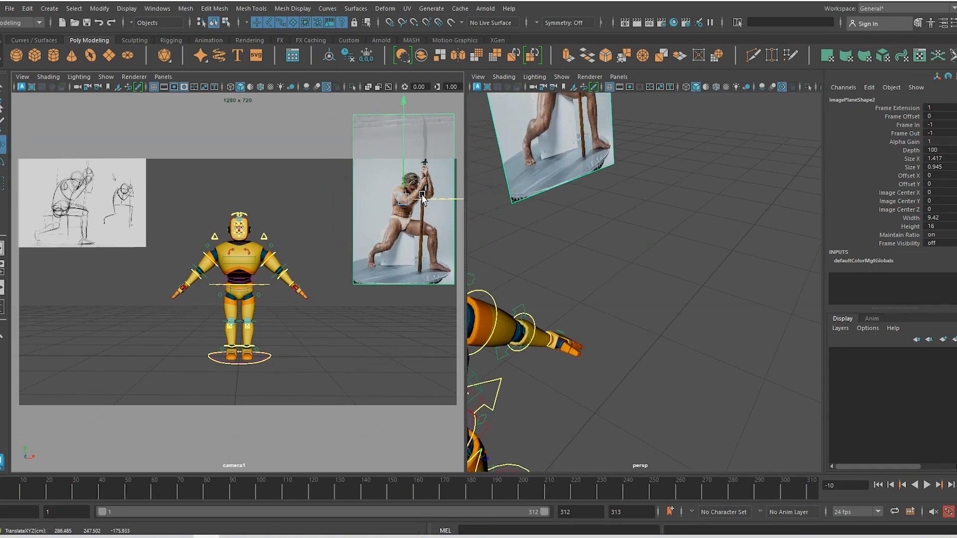
drag(405, 149, 445, 229)
key(r)
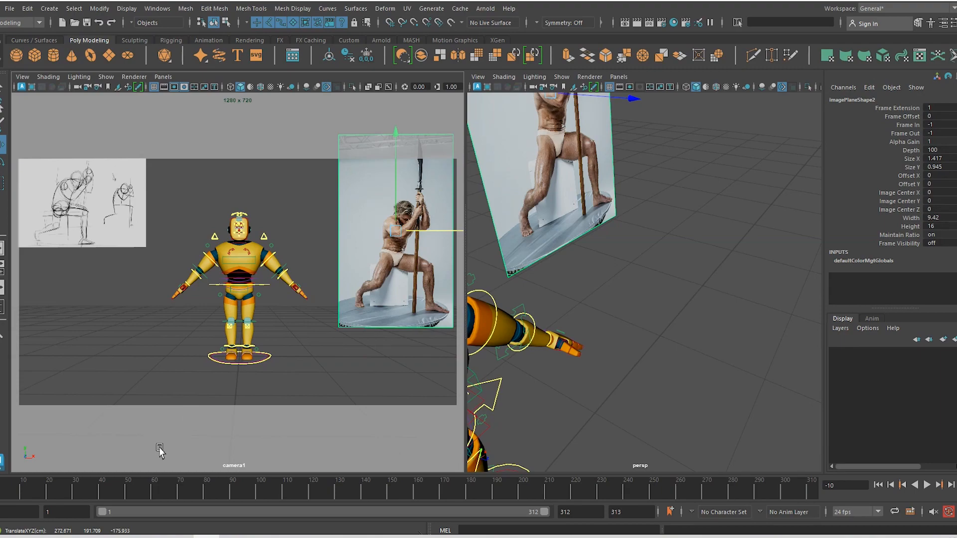
click(2, 491)
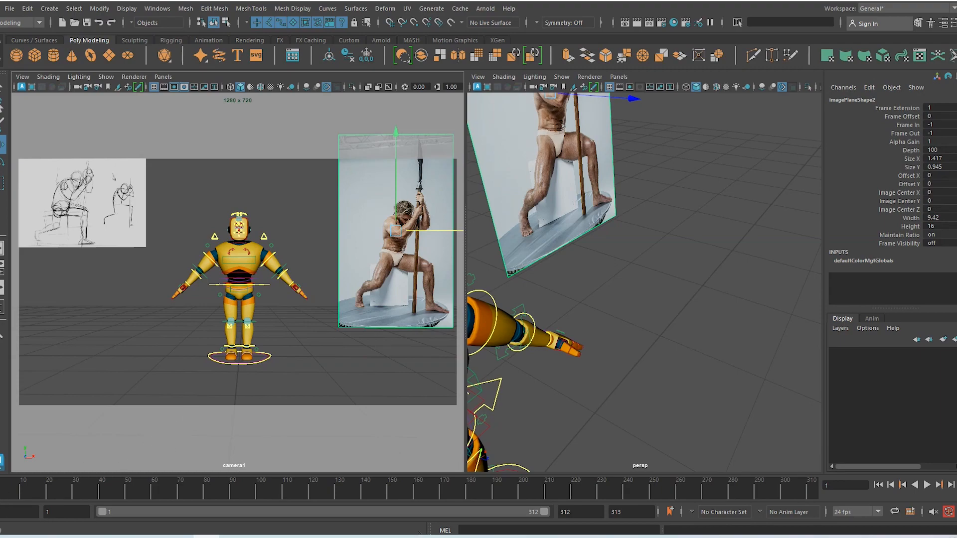
click(109, 225)
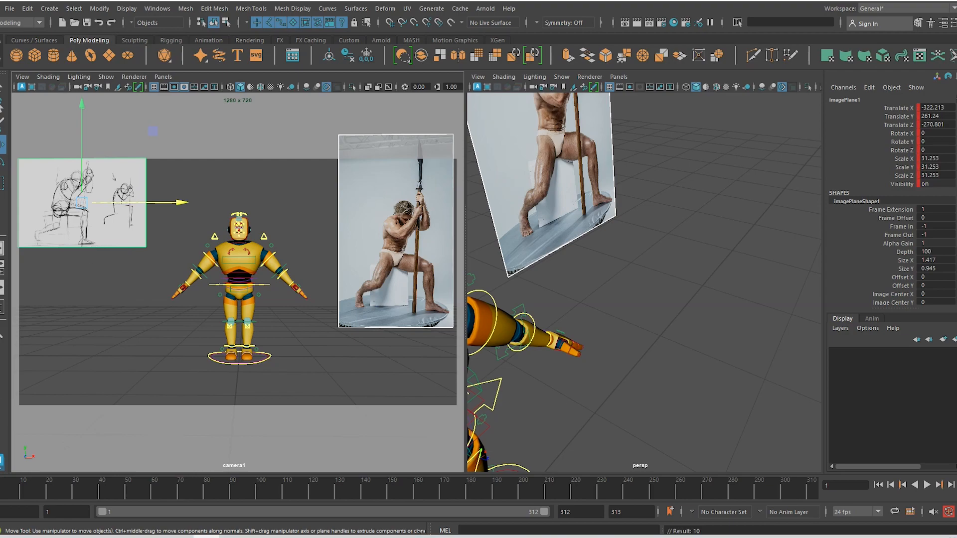
Key the sketch plane's transforms at frame 1 and create a new display layer, layer1
key(s)
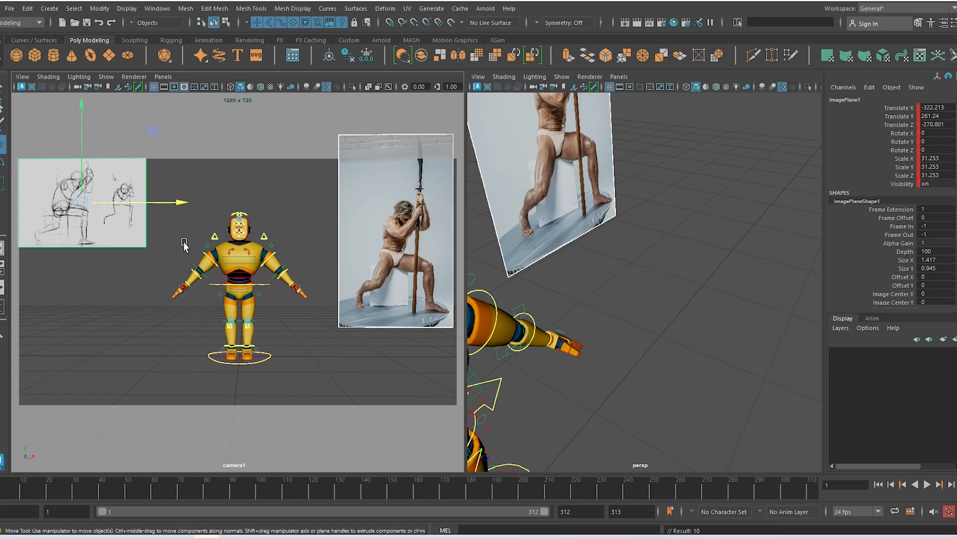
alt+drag(693, 303, 611, 312)
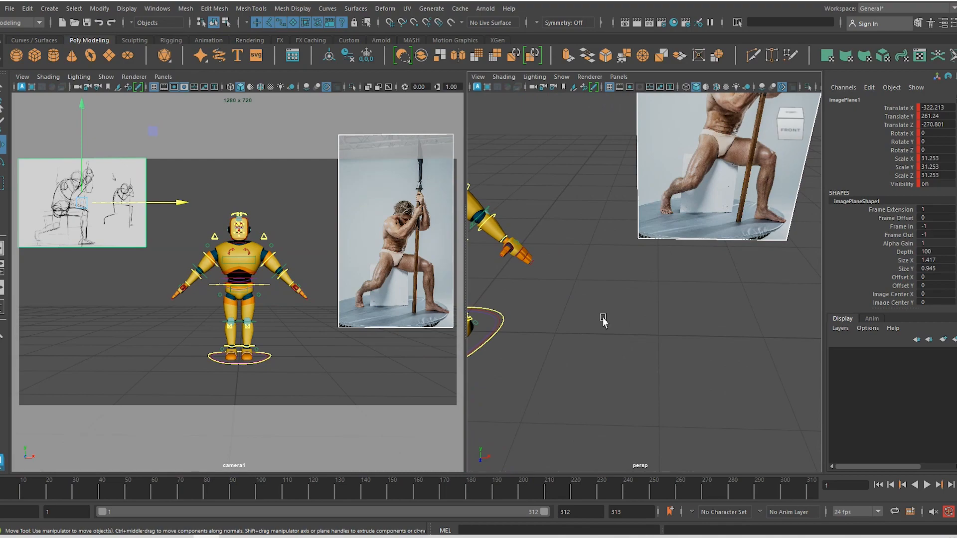
alt+middle_drag(604, 319, 677, 342)
alt+right_drag(677, 341, 586, 253)
alt+drag(586, 254, 597, 228)
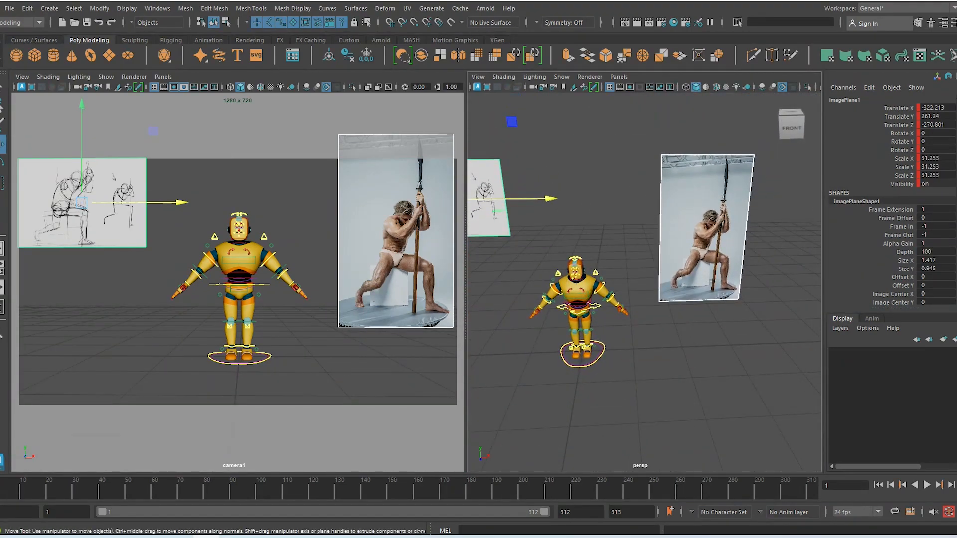
click(954, 339)
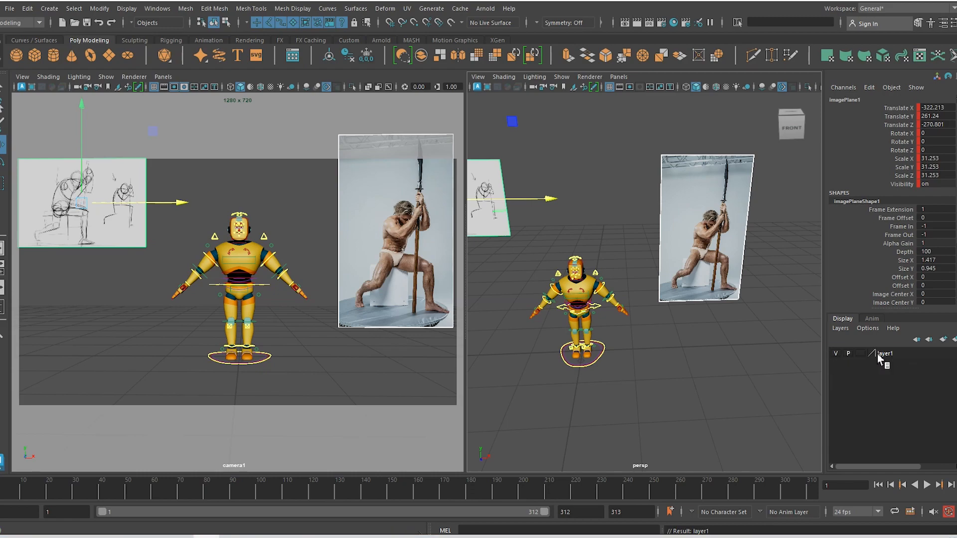
Test layer1's visibility toggle, then set its display type from template to reference
click(837, 354)
click(837, 354)
click(837, 353)
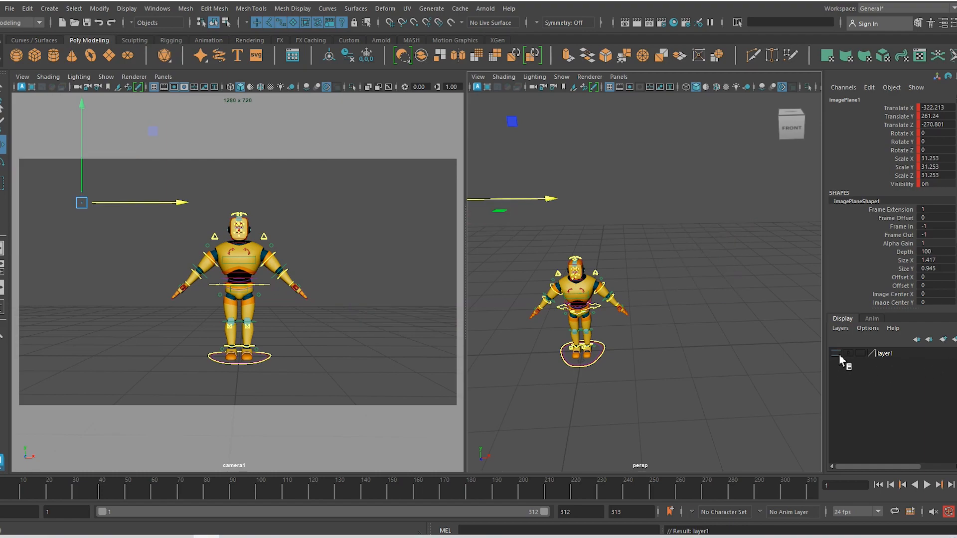
click(838, 354)
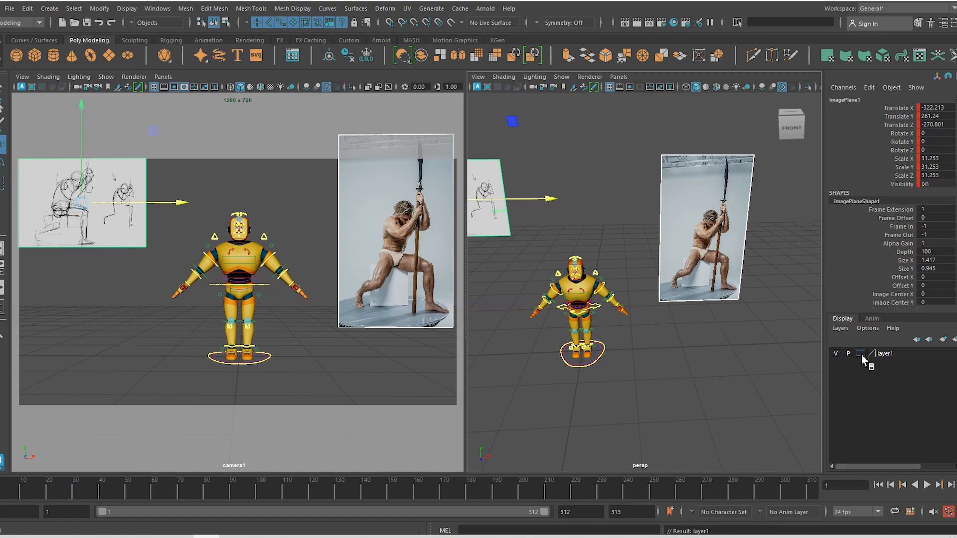
click(861, 354)
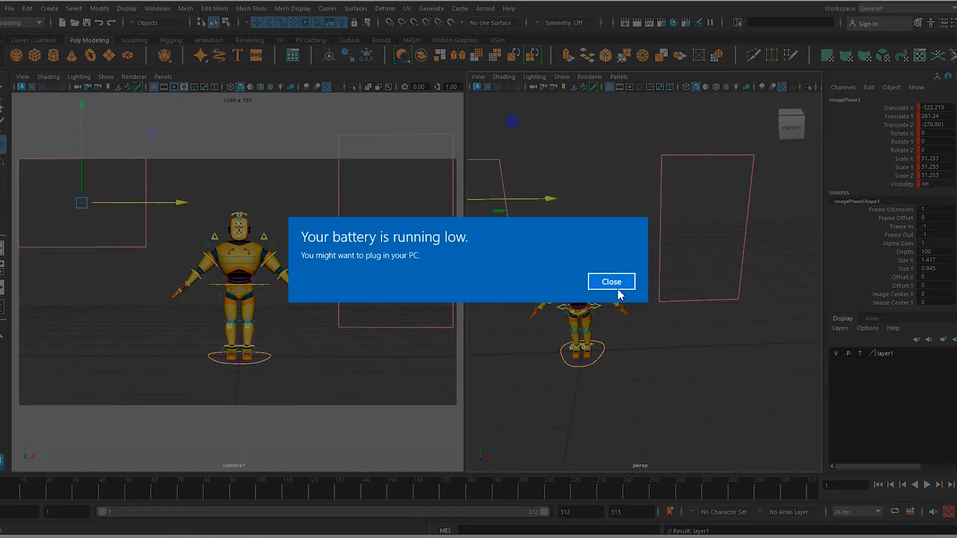
click(617, 288)
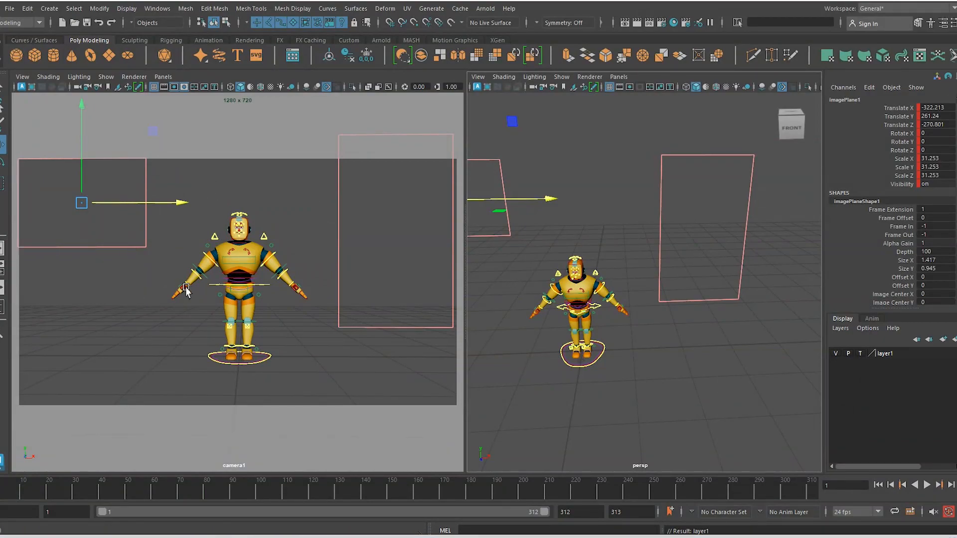
click(862, 354)
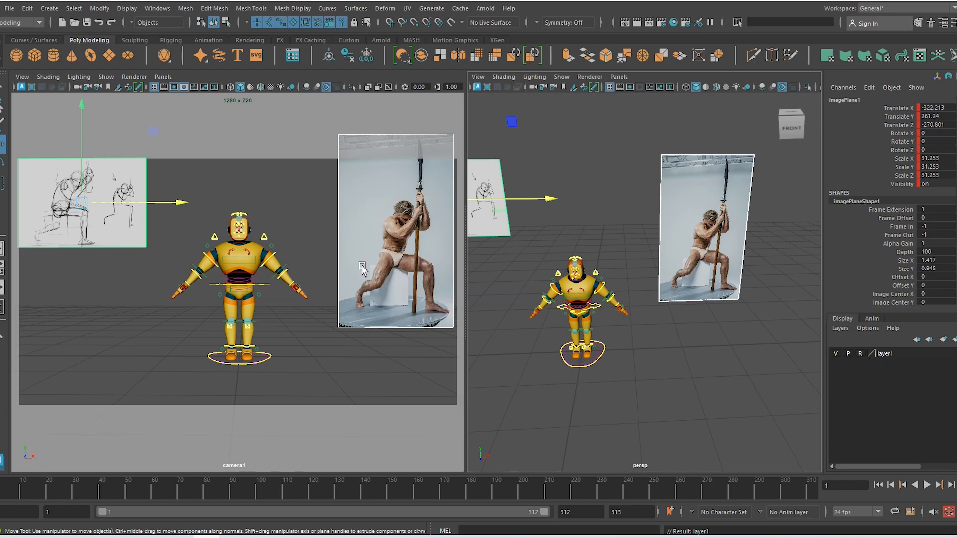
Confirm both reference planes are unselectable, leaving layer1 in reference mode
click(334, 201)
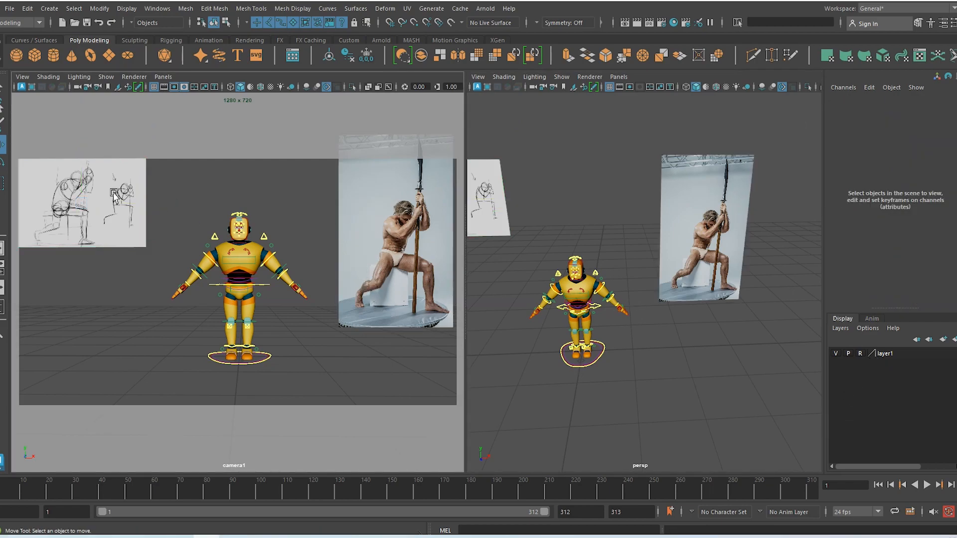
drag(88, 196, 133, 249)
drag(652, 236, 683, 297)
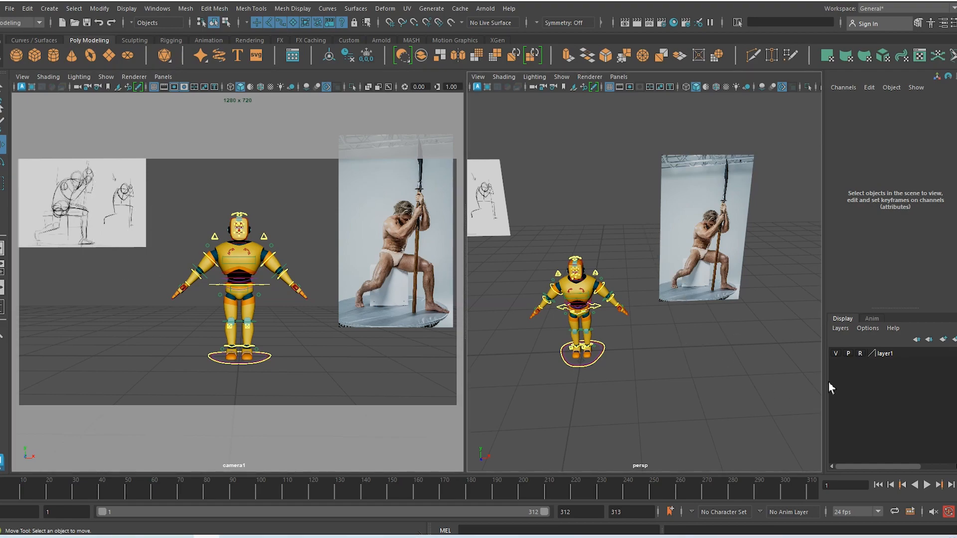
click(836, 353)
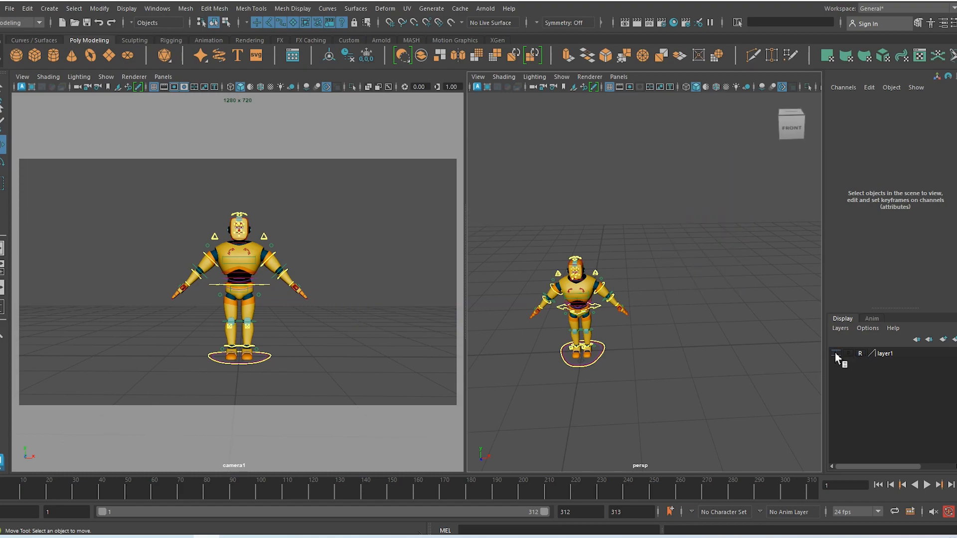
click(836, 353)
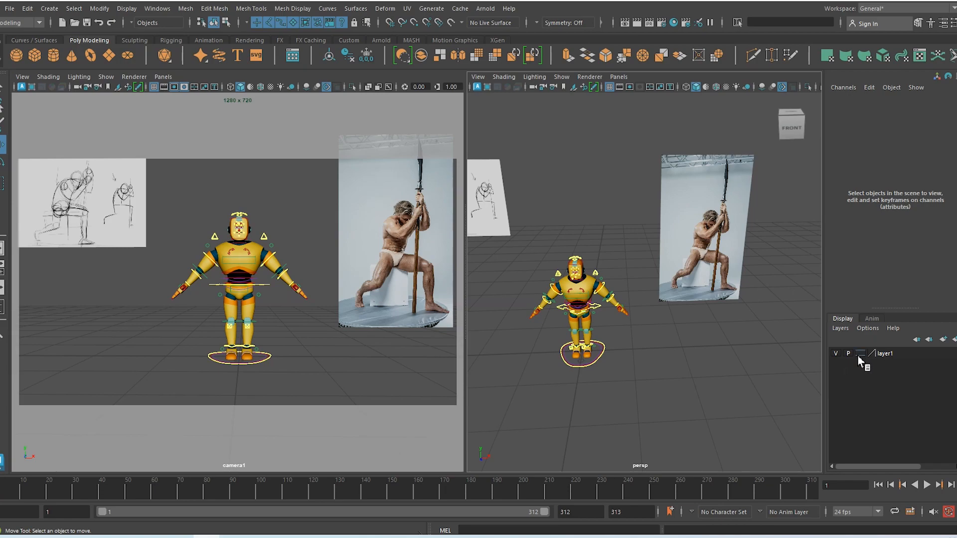
drag(634, 181, 694, 239)
click(503, 223)
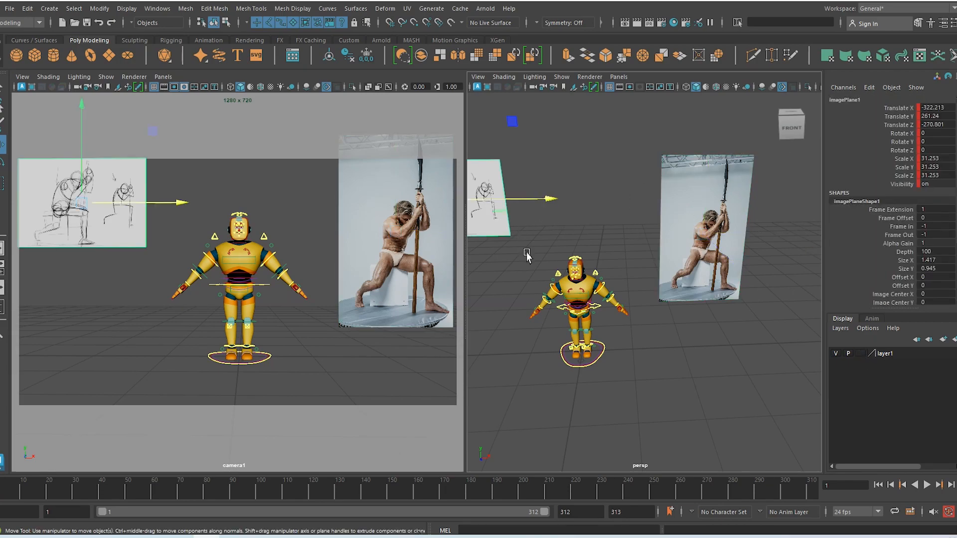
click(864, 355)
click(861, 354)
click(686, 259)
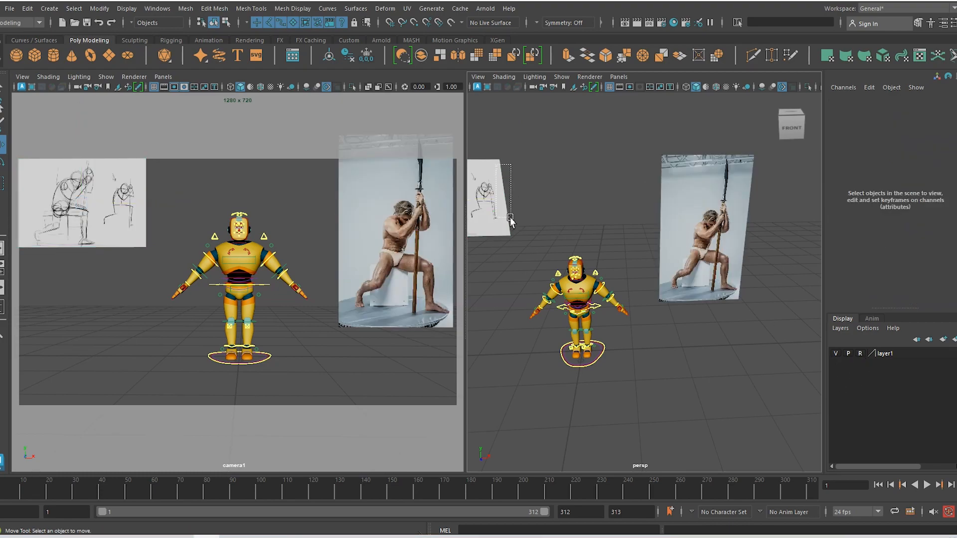
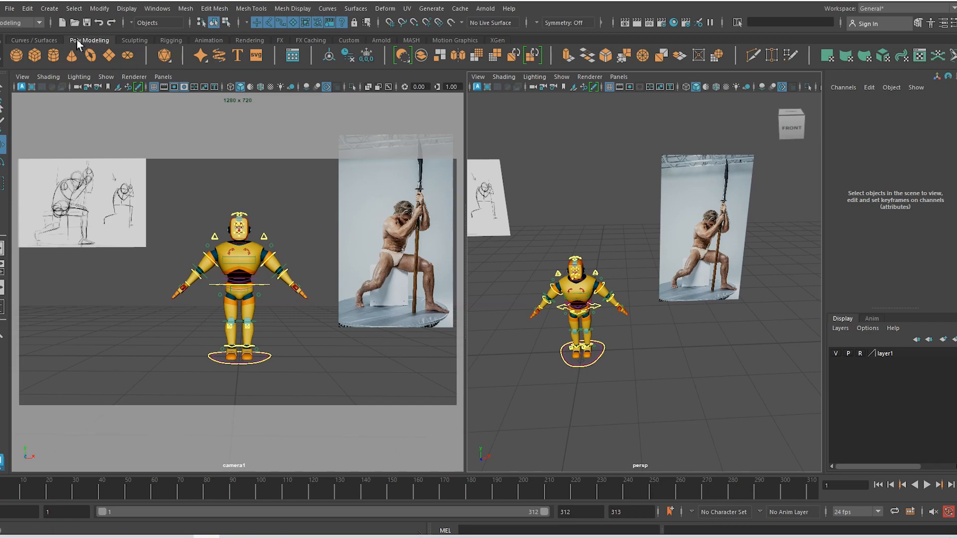
Add a polygon cube and scale it up to about 65.503
click(34, 55)
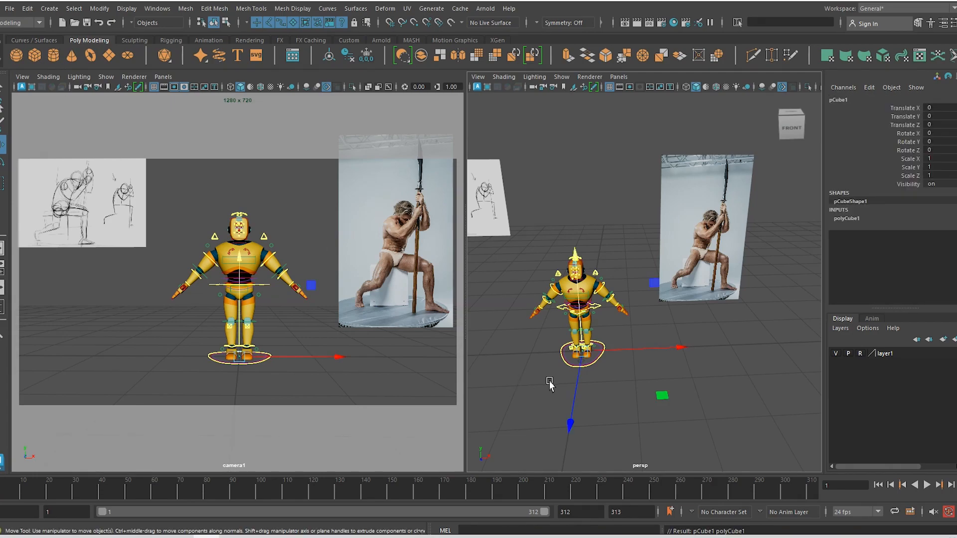
key(r)
alt+drag(604, 382, 657, 371)
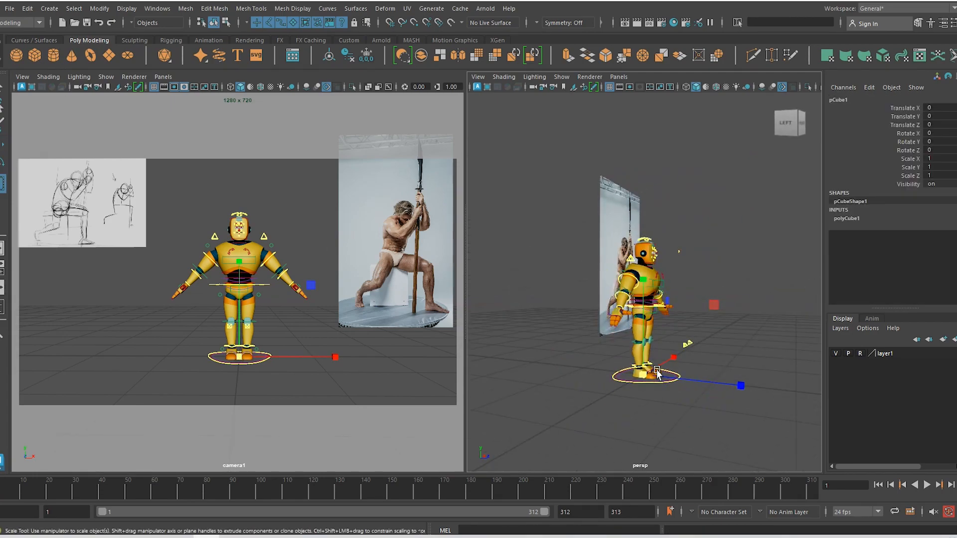
key(f)
scroll(655, 370, down, 6)
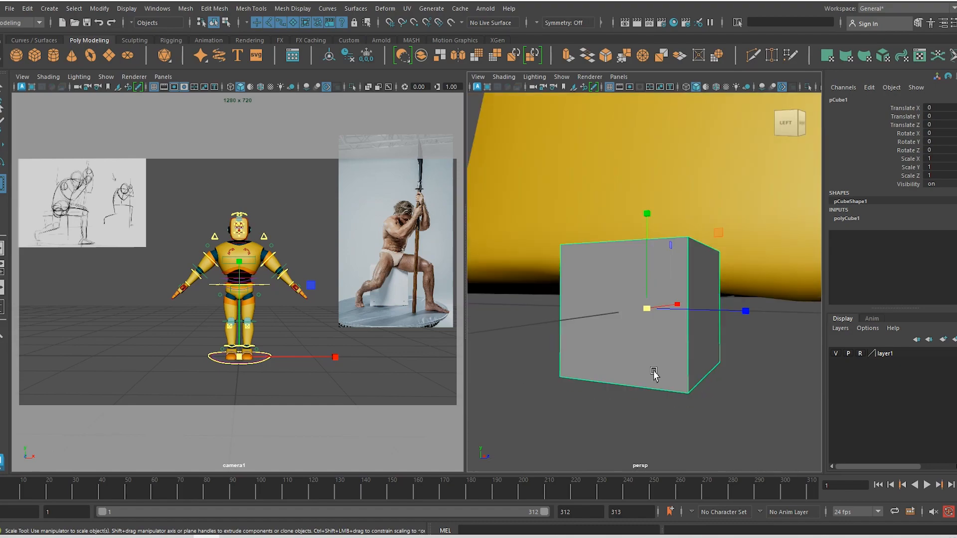
scroll(655, 369, up, 2)
alt+right_drag(655, 370, 528, 221)
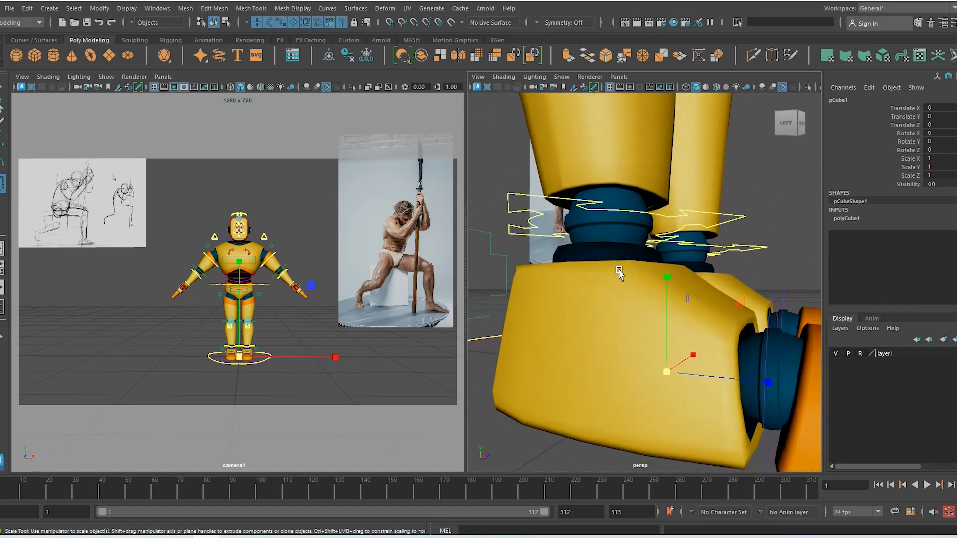
alt+right_drag(672, 344, 500, 183)
alt+drag(655, 356, 728, 419)
Move the cube up and back behind the robot's legs to X 0, Y 32.751
key(w)
drag(713, 352, 657, 344)
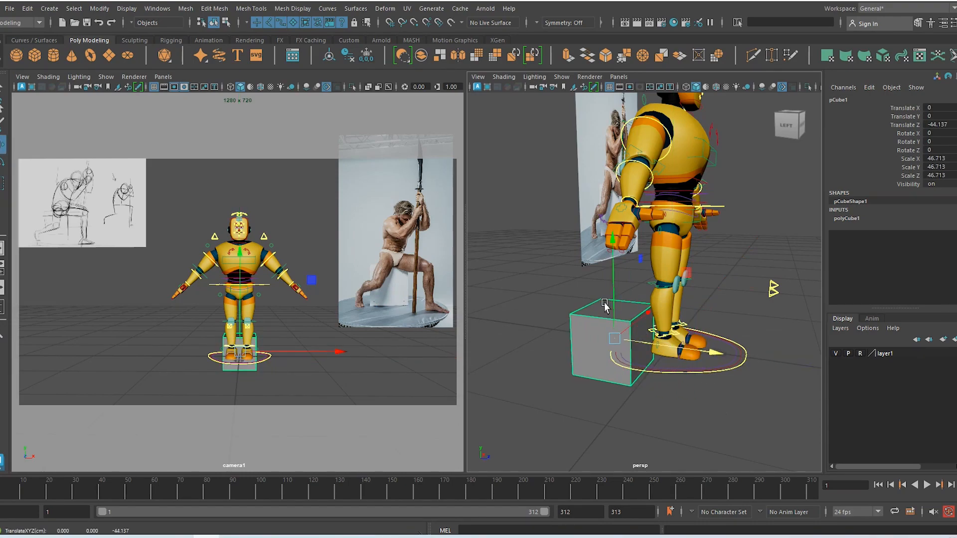
drag(613, 308, 636, 348)
key(r)
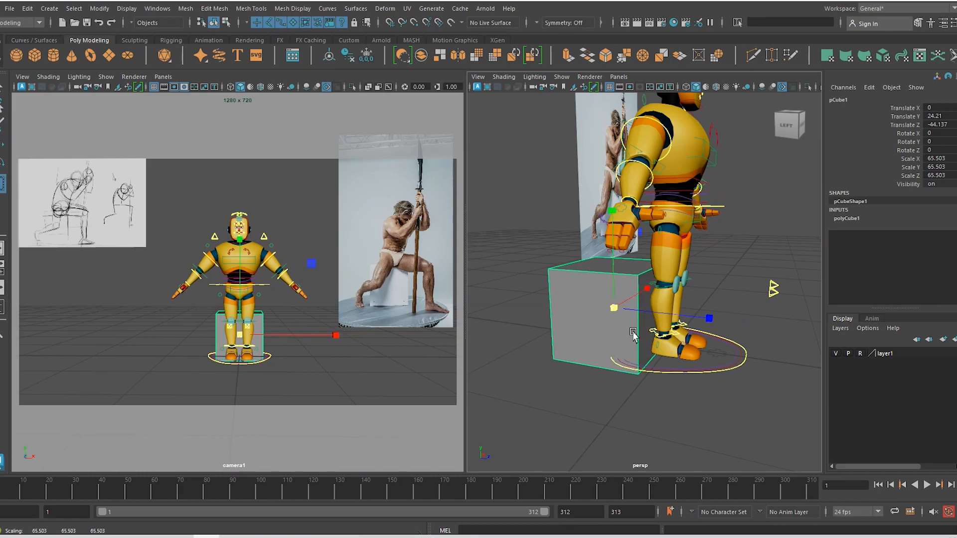
key(w)
drag(614, 279, 613, 262)
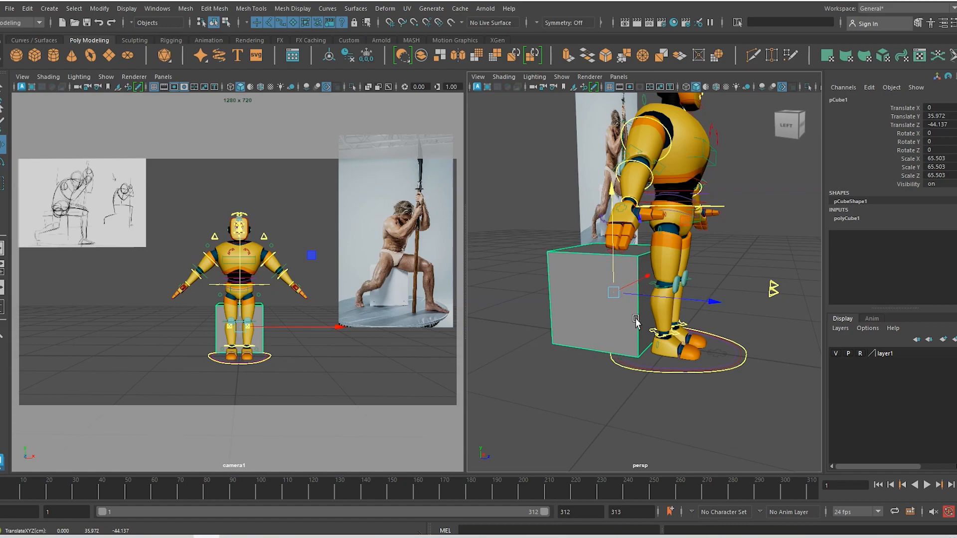
alt+drag(623, 319, 578, 341)
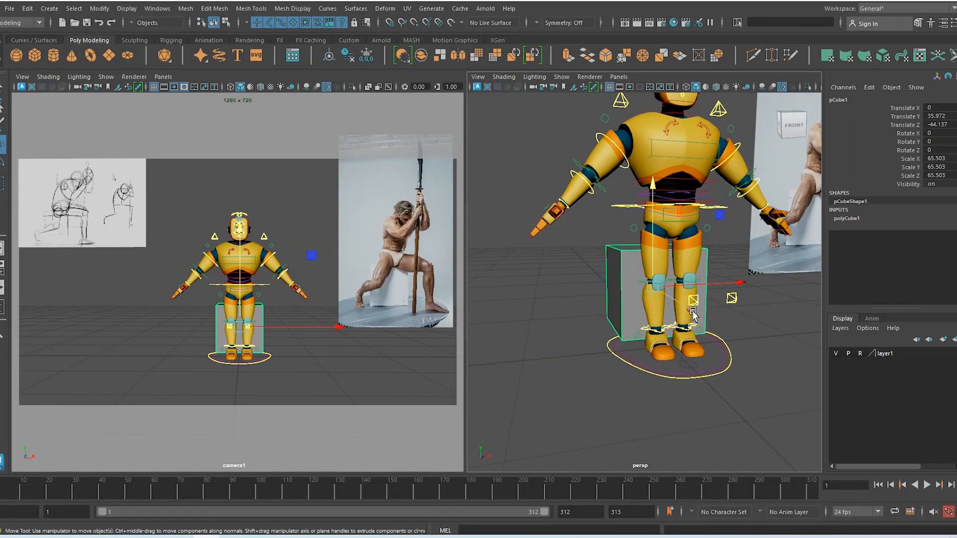
drag(743, 284, 737, 285)
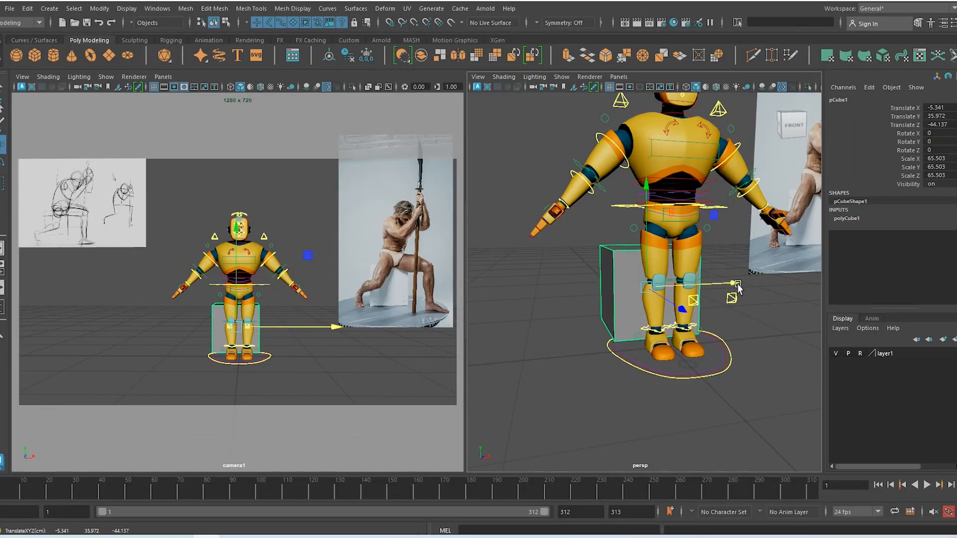
key(ctrl+z)
alt+drag(719, 326, 746, 326)
alt+drag(668, 336, 714, 319)
drag(617, 205, 616, 210)
alt+drag(628, 314, 607, 373)
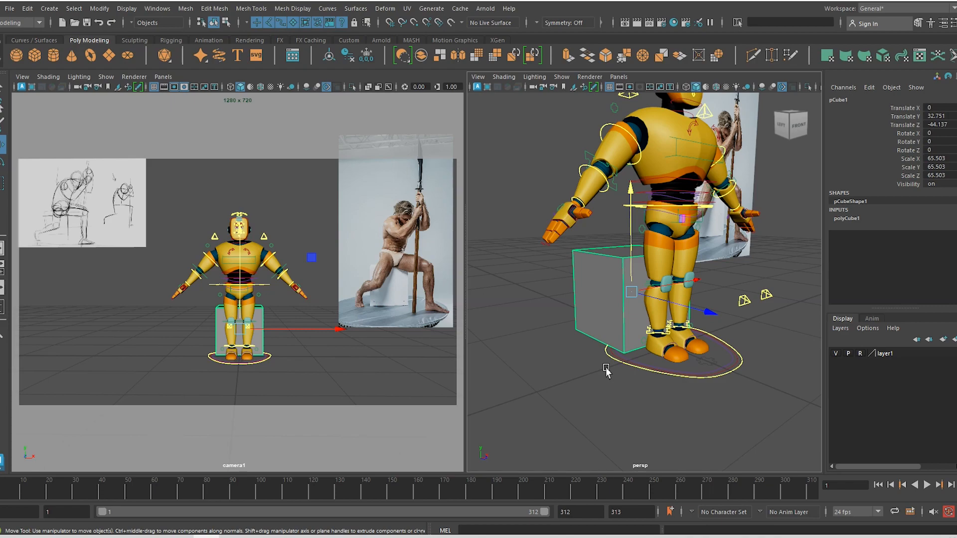
Shrink pCube1 to 55.283 and lower it to Y 27.183, just beneath the hips
key(r)
drag(631, 292, 619, 286)
key(w)
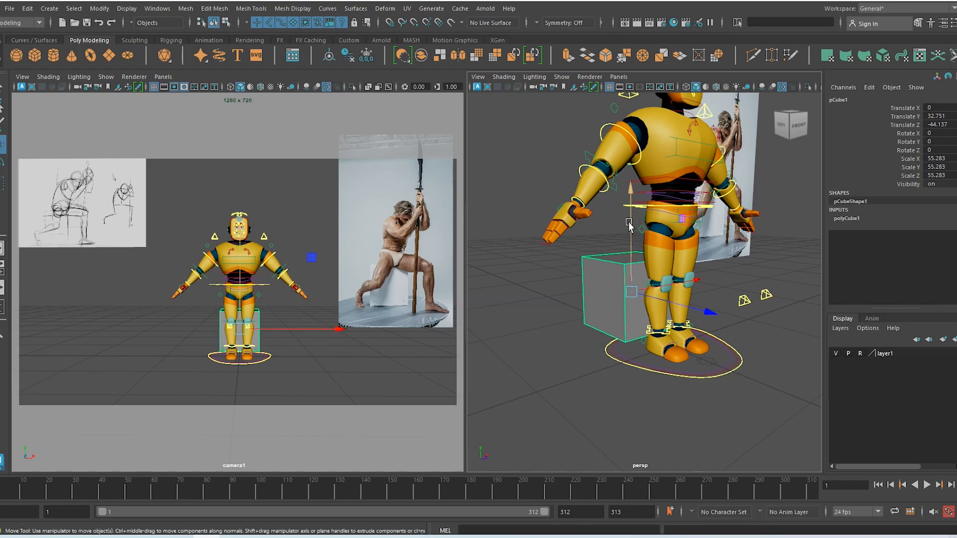
drag(631, 193, 631, 195)
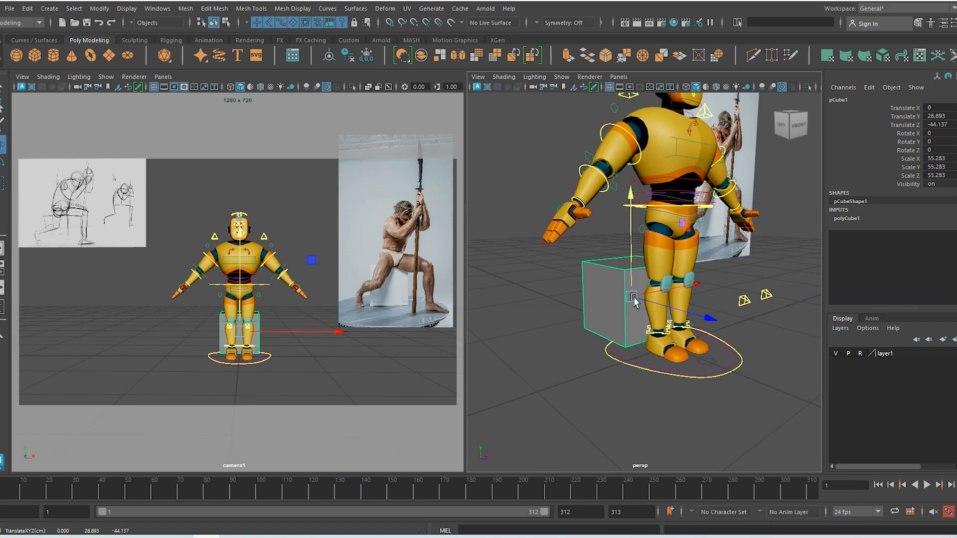
alt+drag(634, 297, 689, 279)
drag(616, 242, 611, 353)
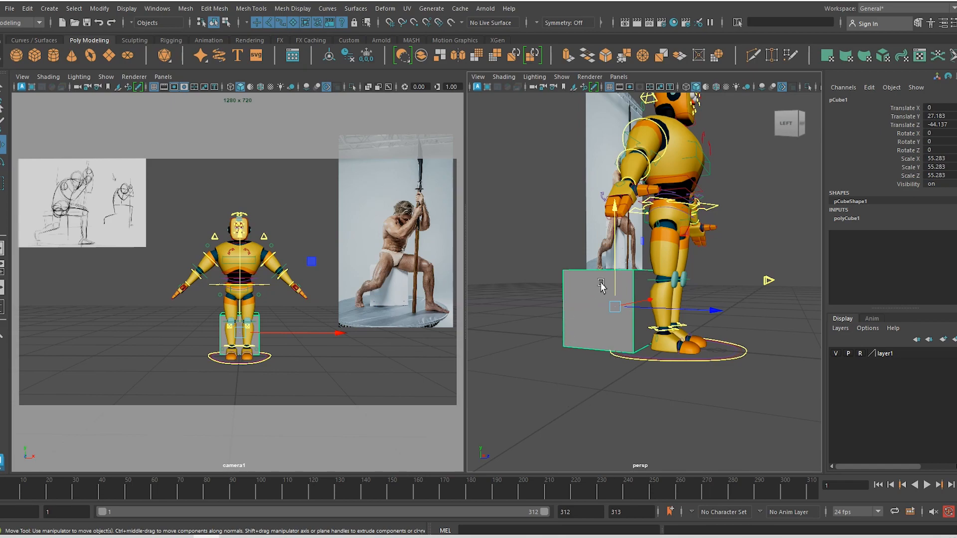
alt+drag(715, 392, 631, 360)
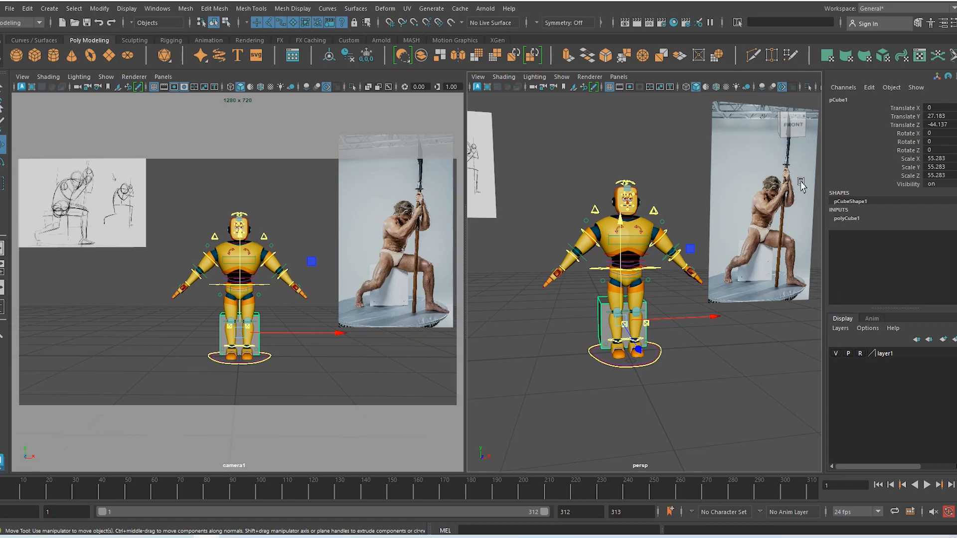
alt+drag(735, 367, 709, 377)
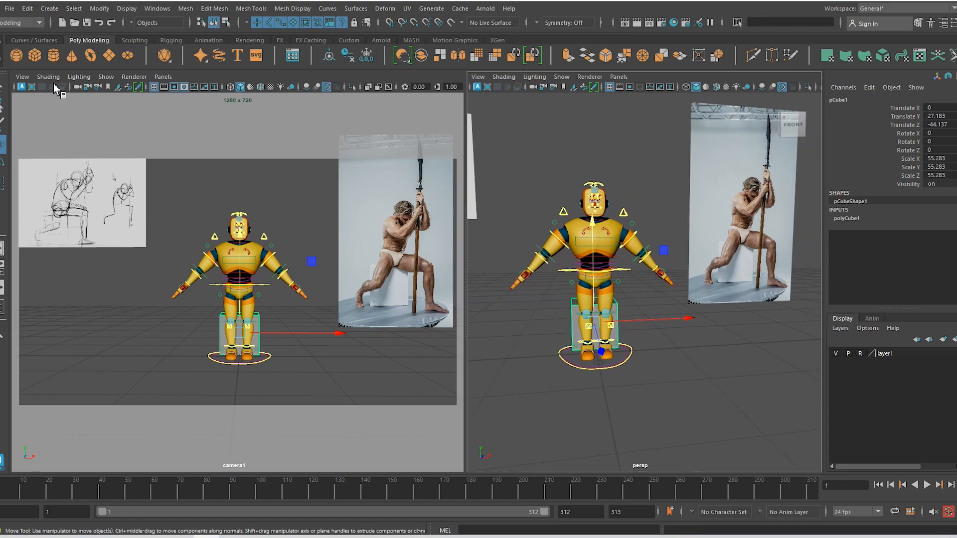
click(53, 55)
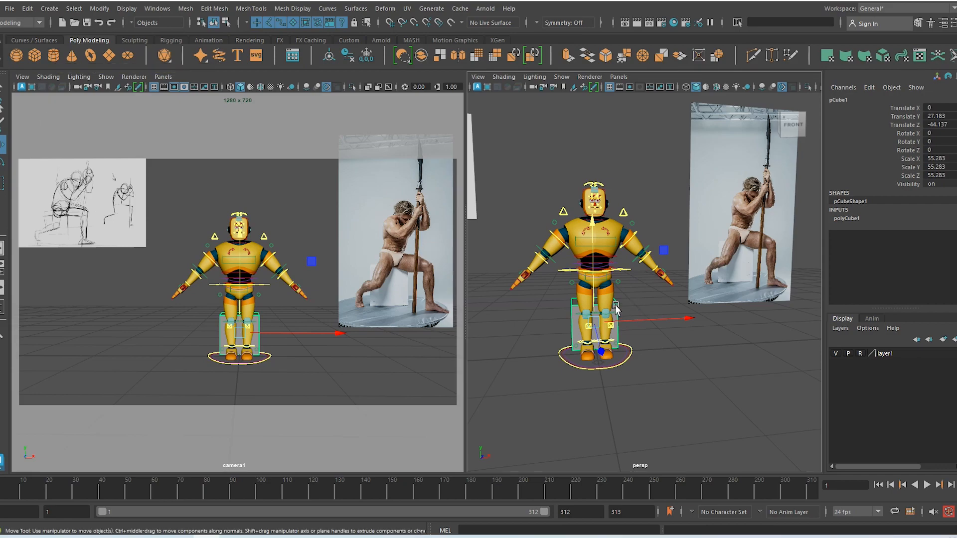
alt+drag(606, 356, 607, 357)
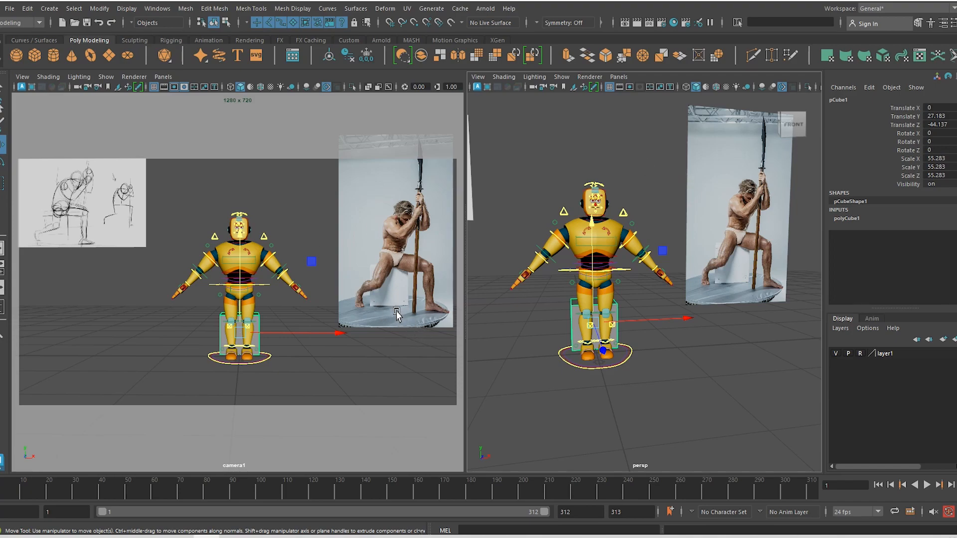
Switch all object-type selection masks off from the status line
click(237, 23)
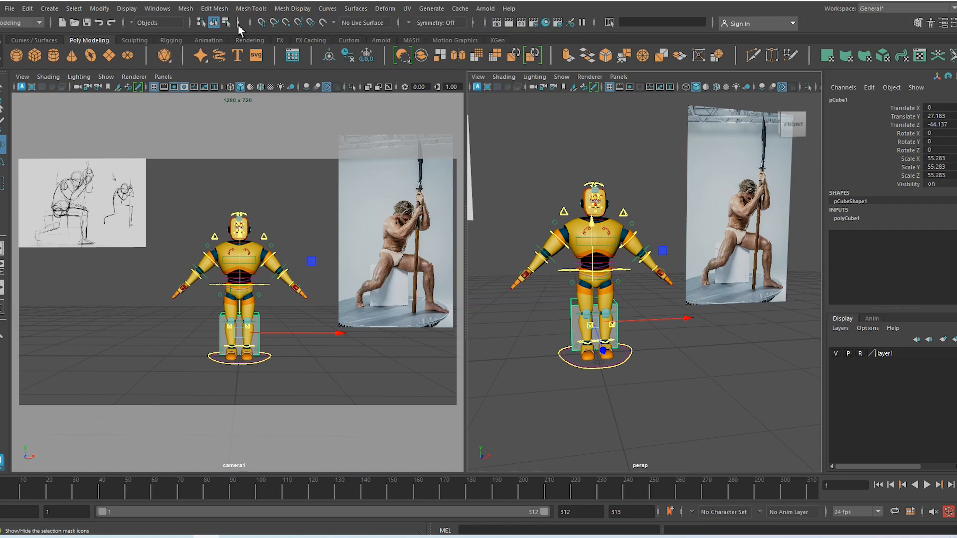
click(238, 23)
click(238, 24)
click(240, 24)
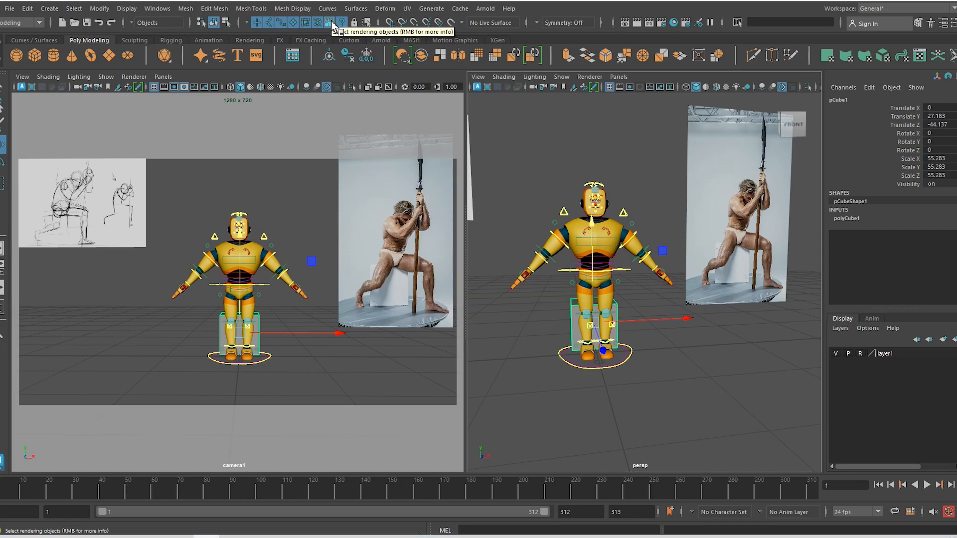
click(246, 22)
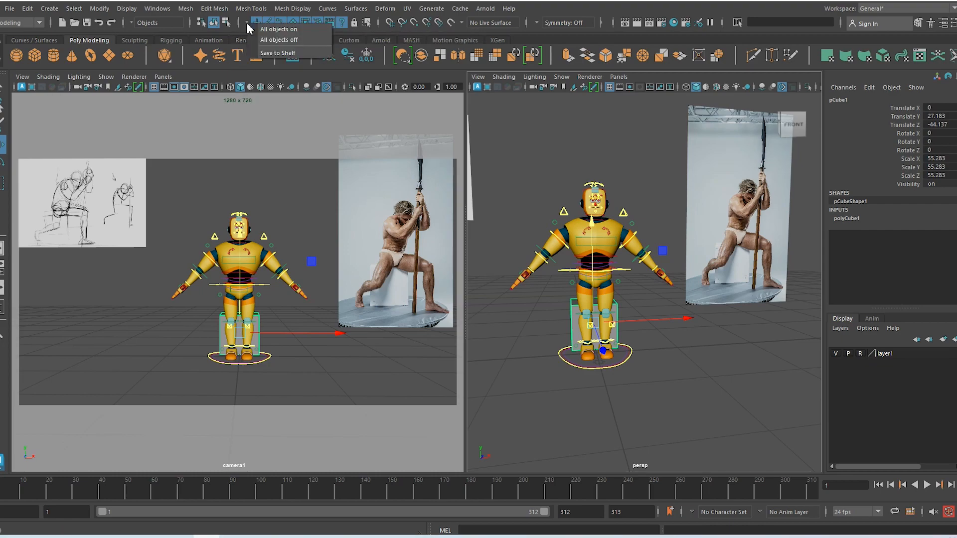
click(287, 46)
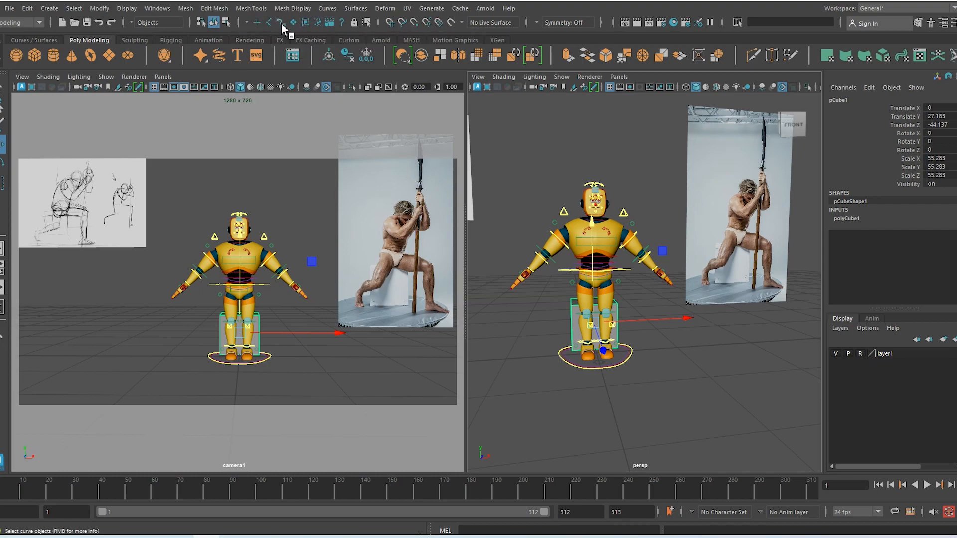
Allow curve selection and test selecting the arm, spine, head and knee controls
click(281, 23)
drag(524, 210, 565, 270)
drag(524, 190, 563, 272)
drag(566, 172, 613, 236)
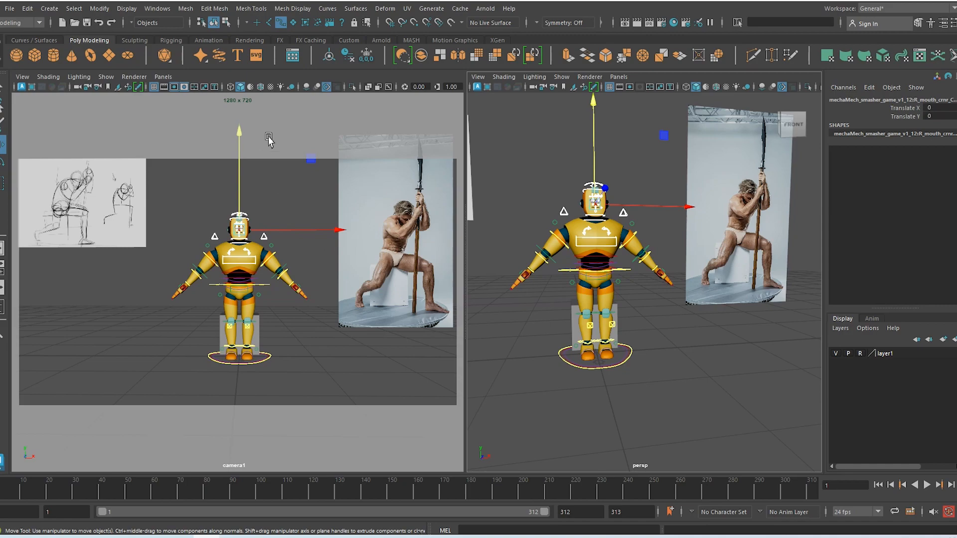
drag(551, 302, 579, 335)
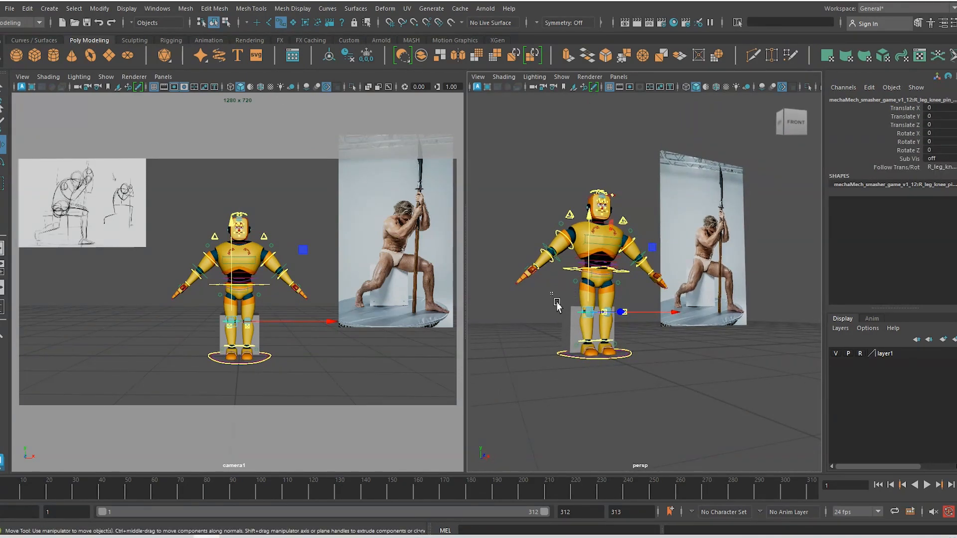
drag(550, 293, 575, 327)
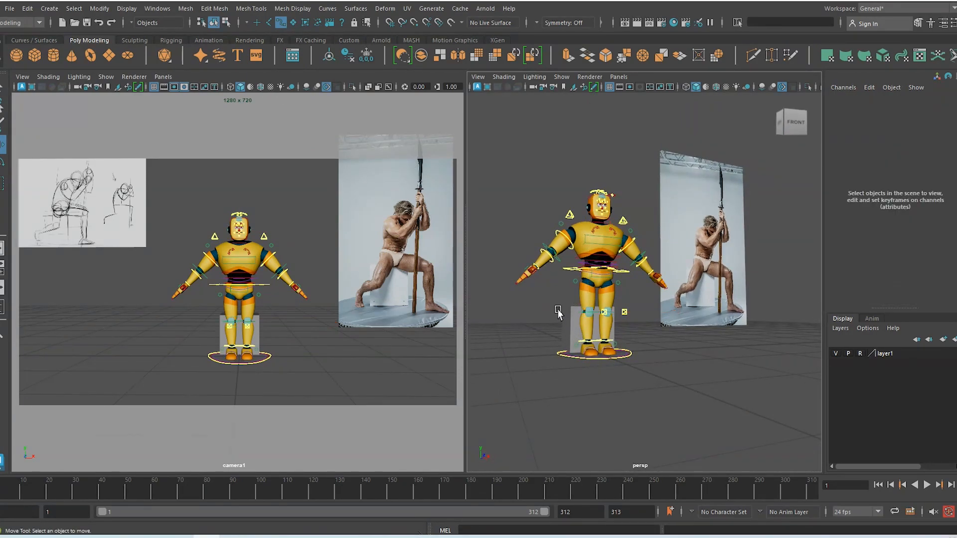
Enable surface selection to pick the seat cube, then disable it and select the controls
click(293, 22)
drag(570, 315, 566, 354)
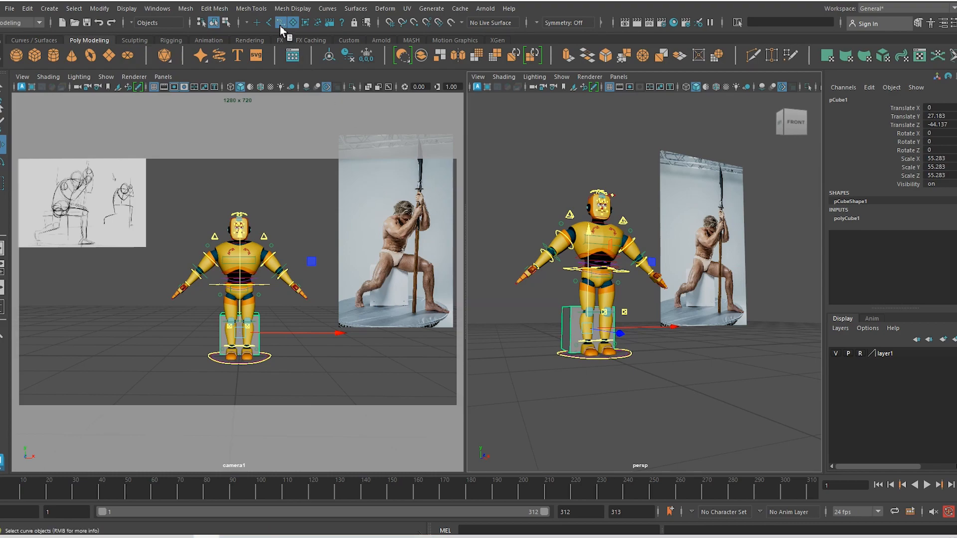
click(547, 209)
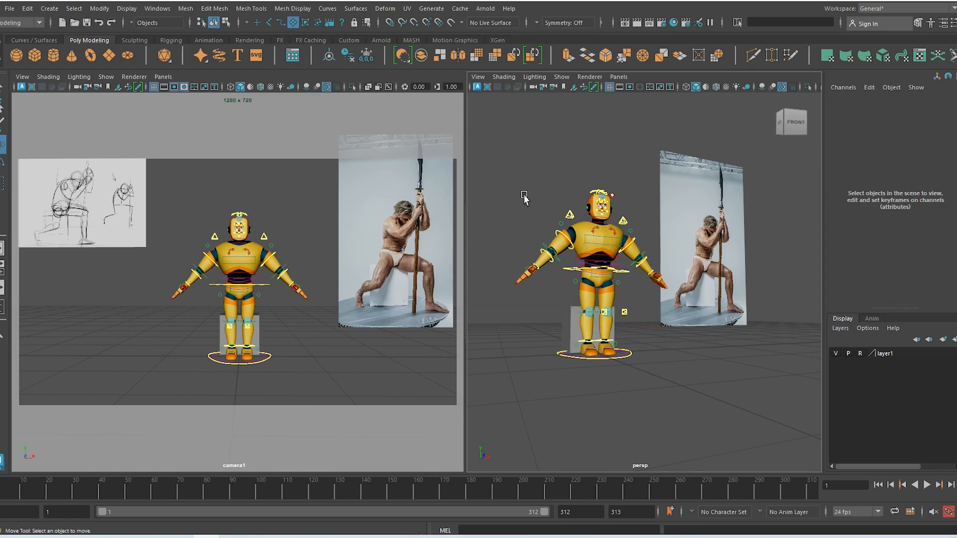
drag(516, 195, 609, 258)
mouse_move(569, 159)
mouse_down()
mouse_move(628, 254)
mouse_move(616, 257)
mouse_up()
click(294, 27)
drag(557, 303, 575, 320)
drag(513, 156, 664, 345)
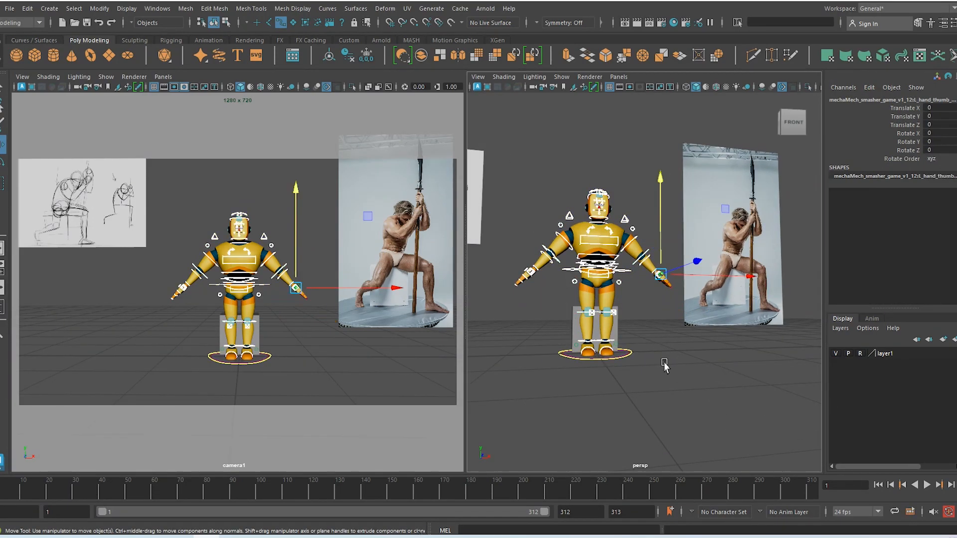
Return to a frontal view of the robot and select the spine cog control
alt+drag(665, 382, 655, 383)
click(658, 353)
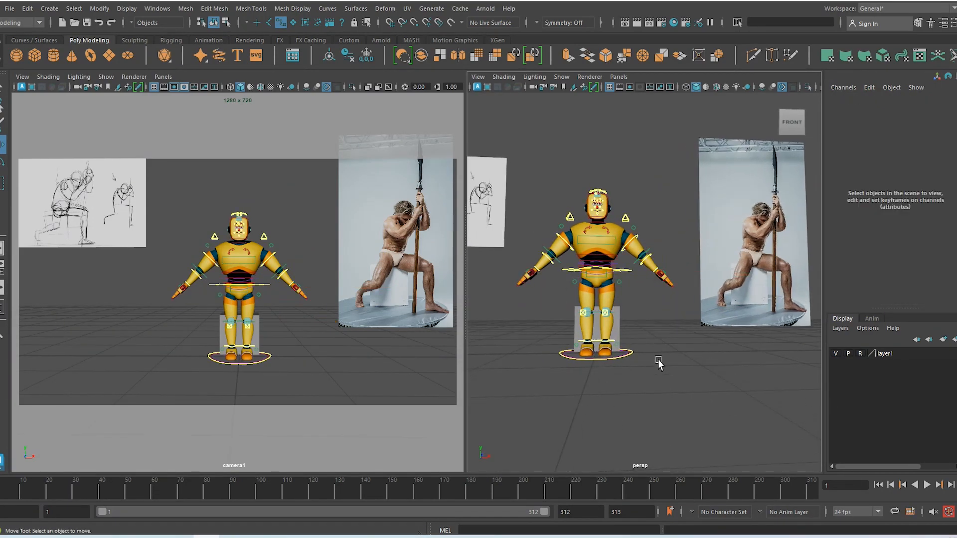
alt+drag(627, 353, 660, 367)
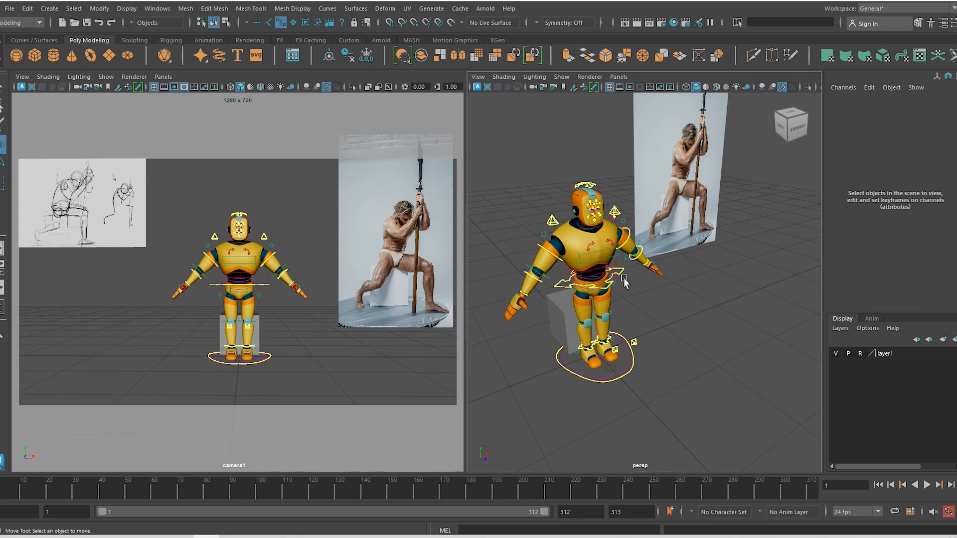
alt+drag(640, 330, 609, 305)
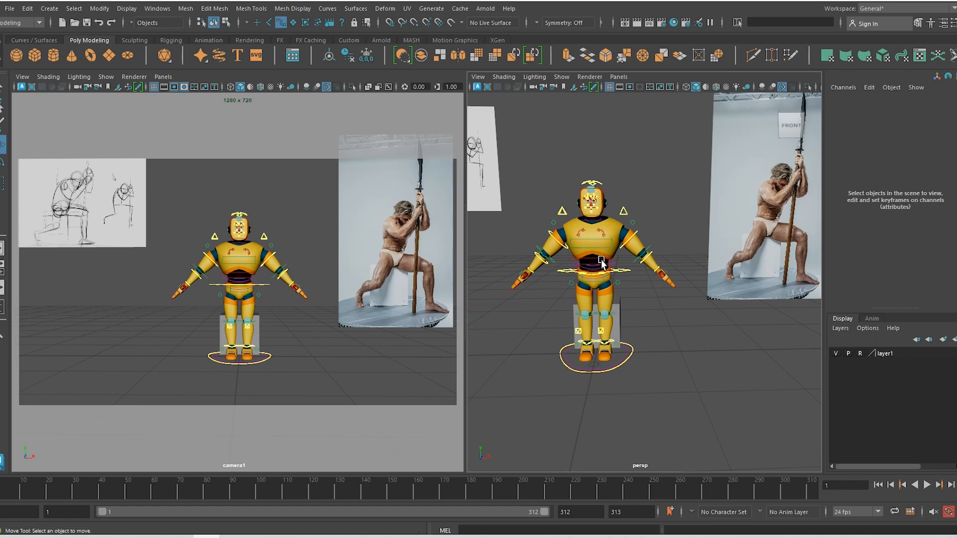
click(630, 271)
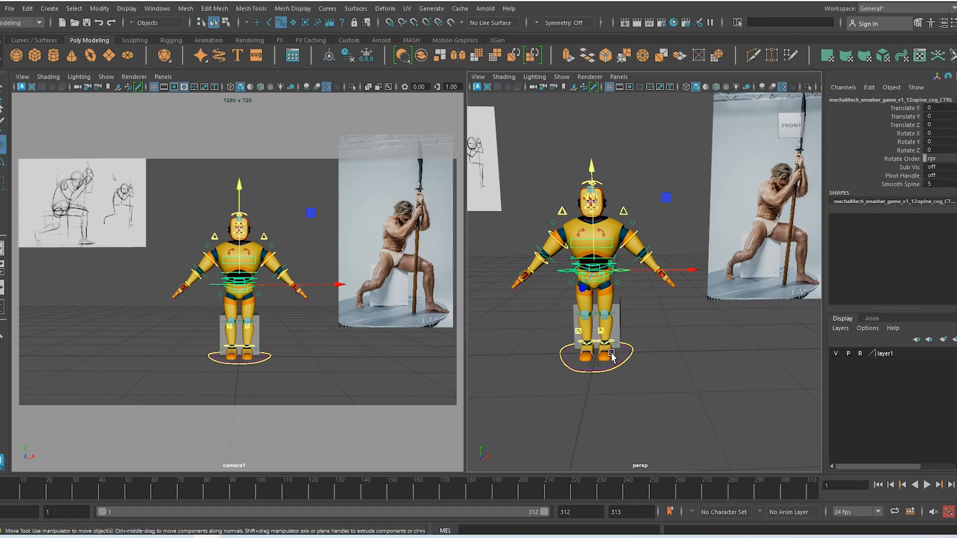
Make camera1 show only polygon meshes and image planes
click(106, 78)
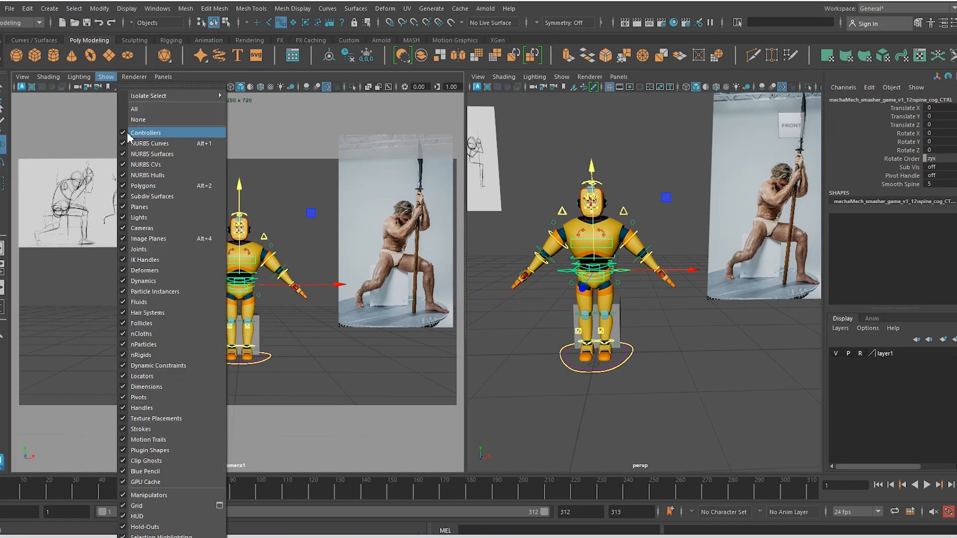
click(135, 120)
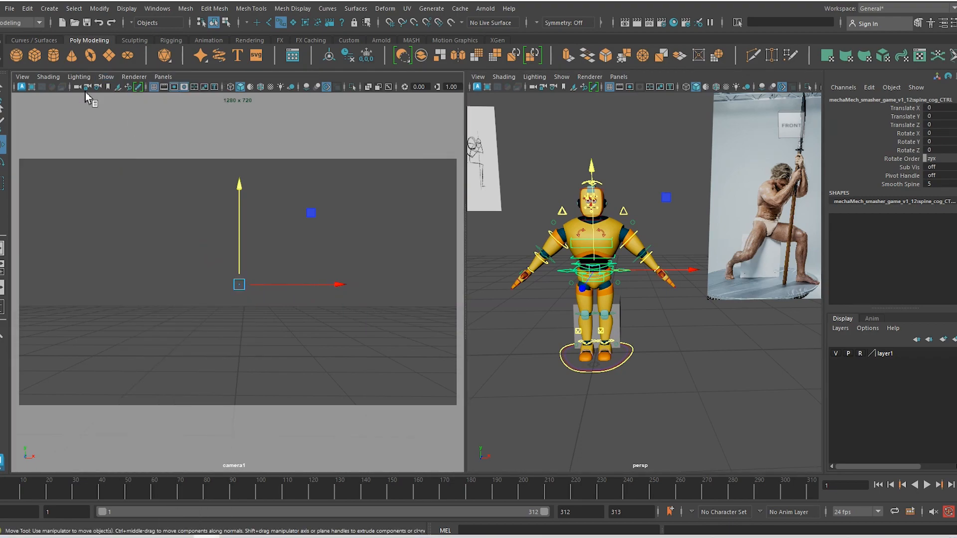
click(104, 78)
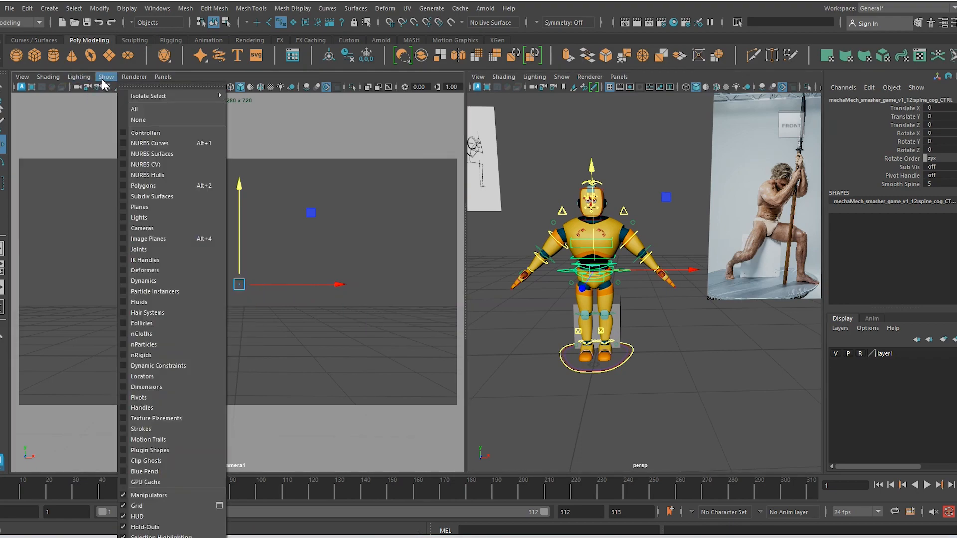
click(145, 187)
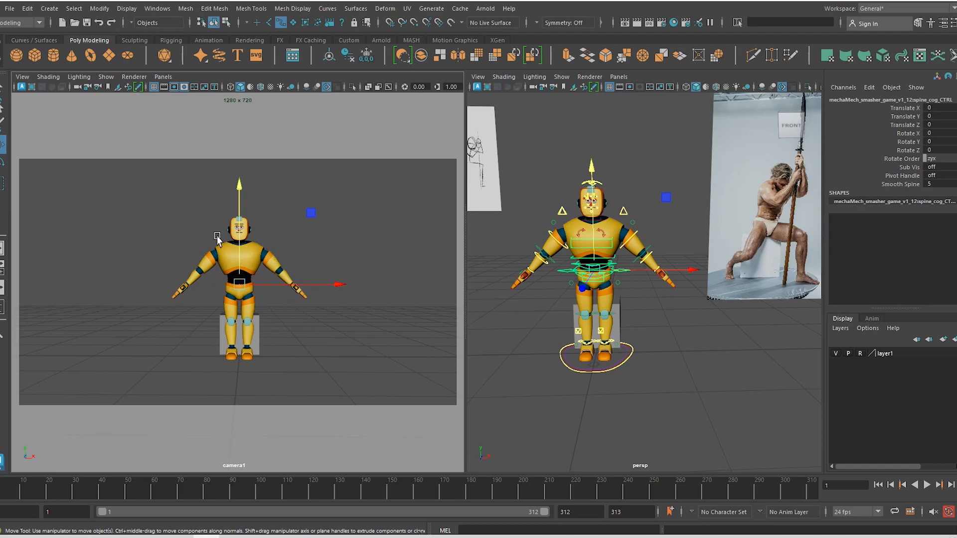
click(105, 78)
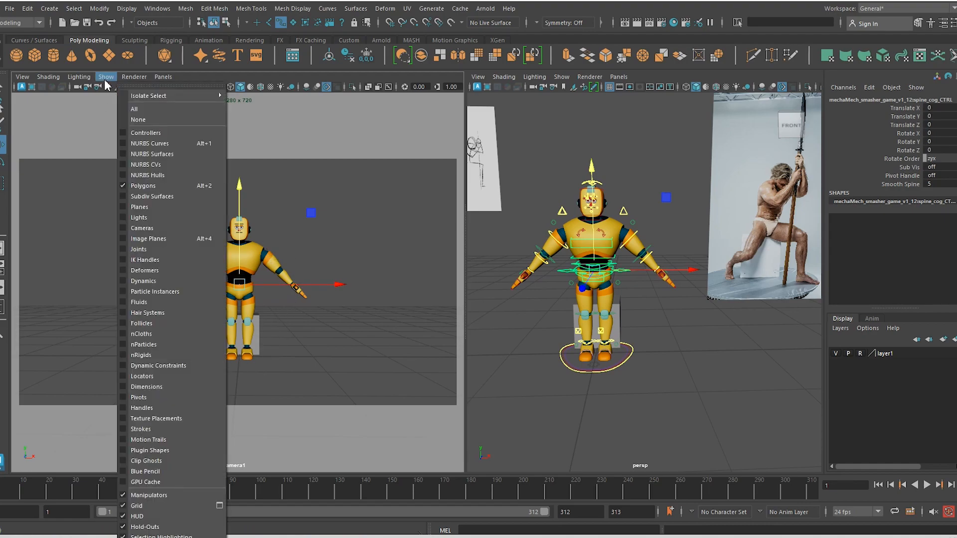
click(285, 154)
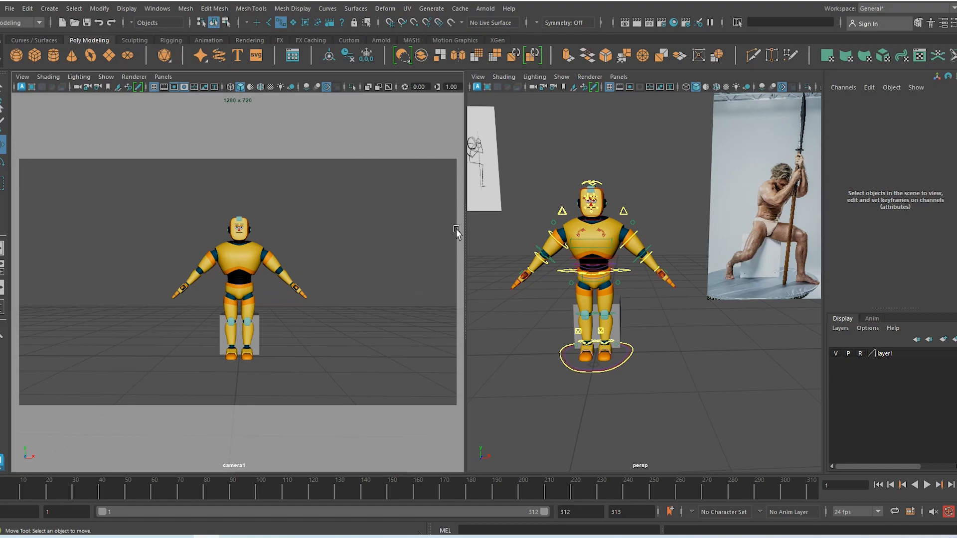
click(107, 77)
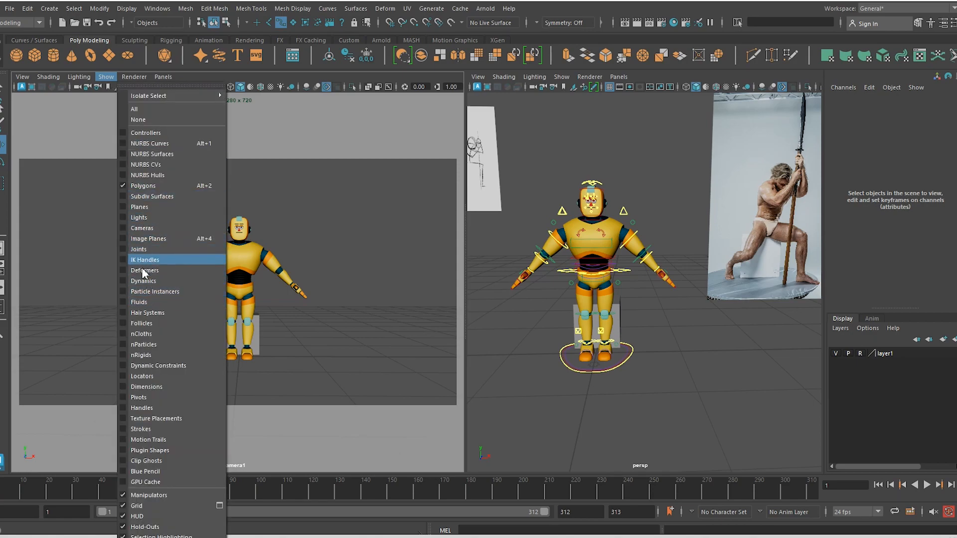
click(148, 239)
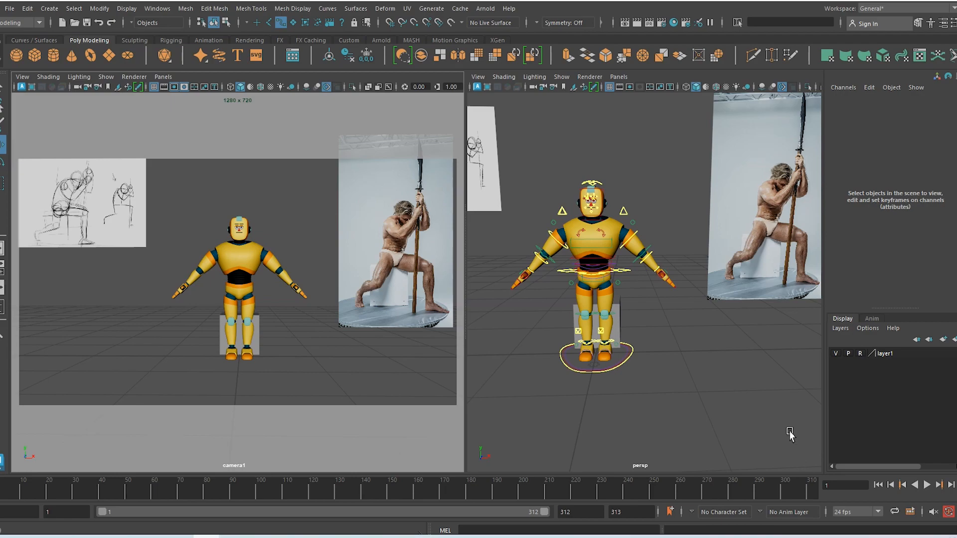
alt+drag(655, 357, 662, 359)
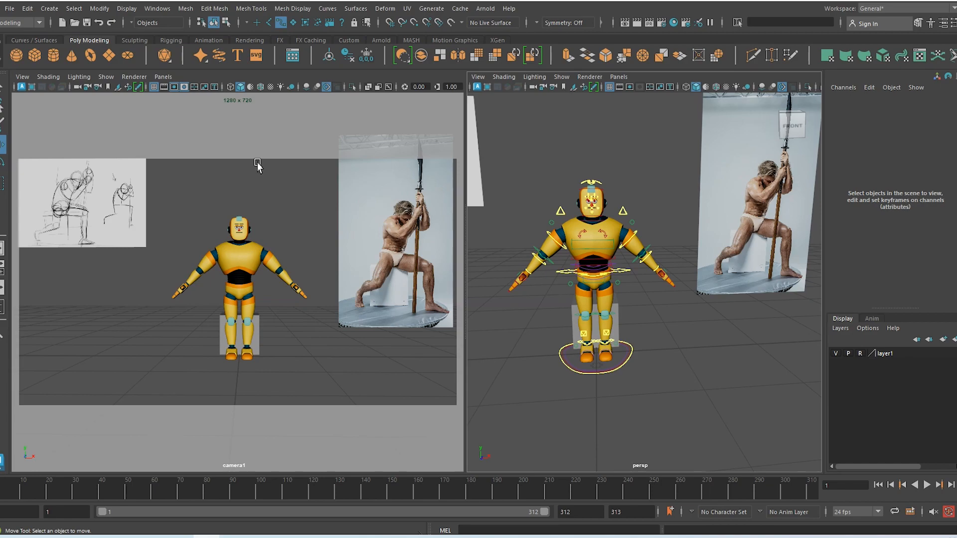
Start File > Save Scene As and switch to the Poses_01 Explorer window
click(9, 9)
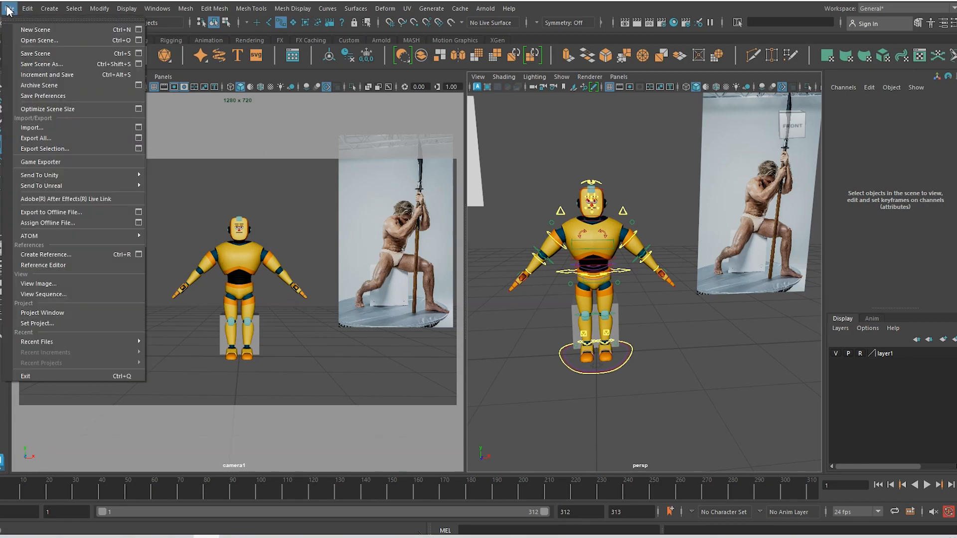
click(58, 68)
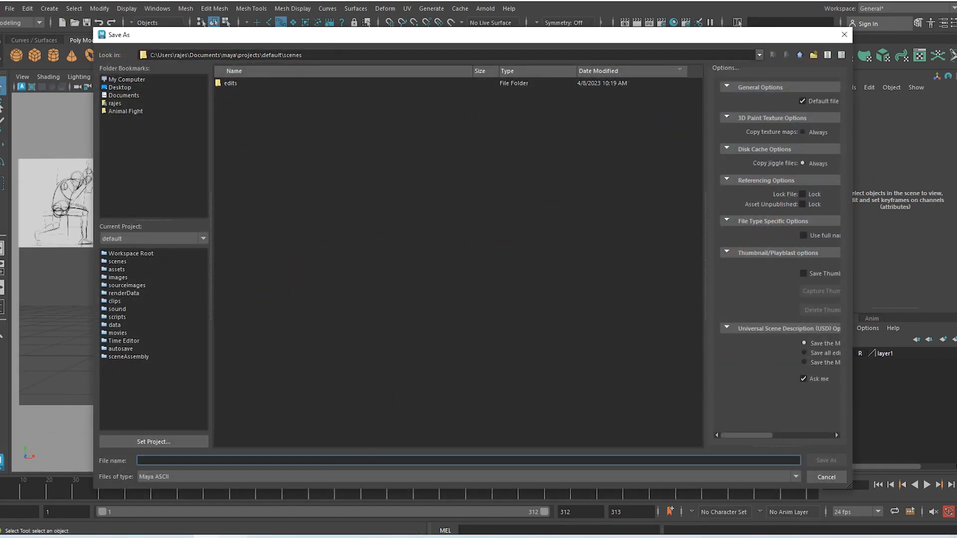
click(232, 537)
click(282, 525)
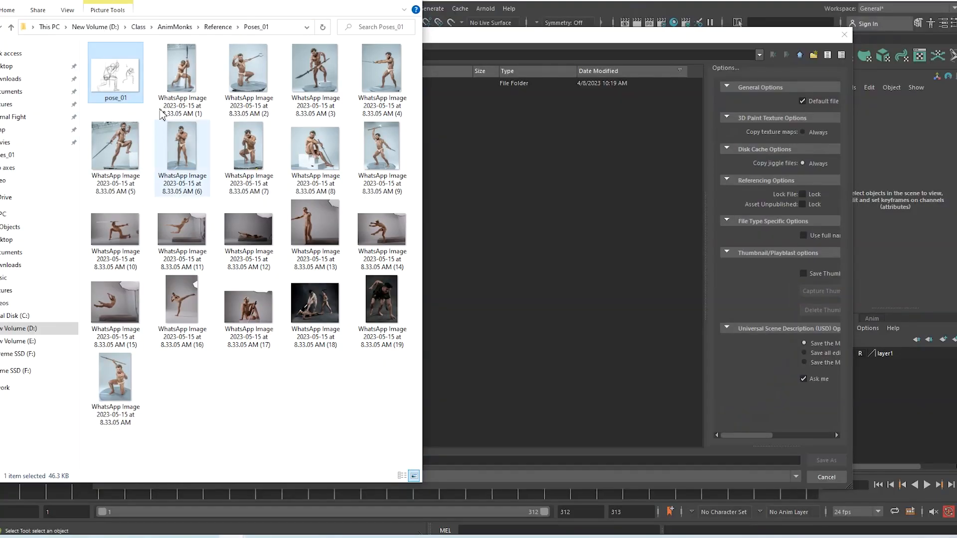
Create a New folder inside Poses_01 and copy its full path for saving
click(279, 28)
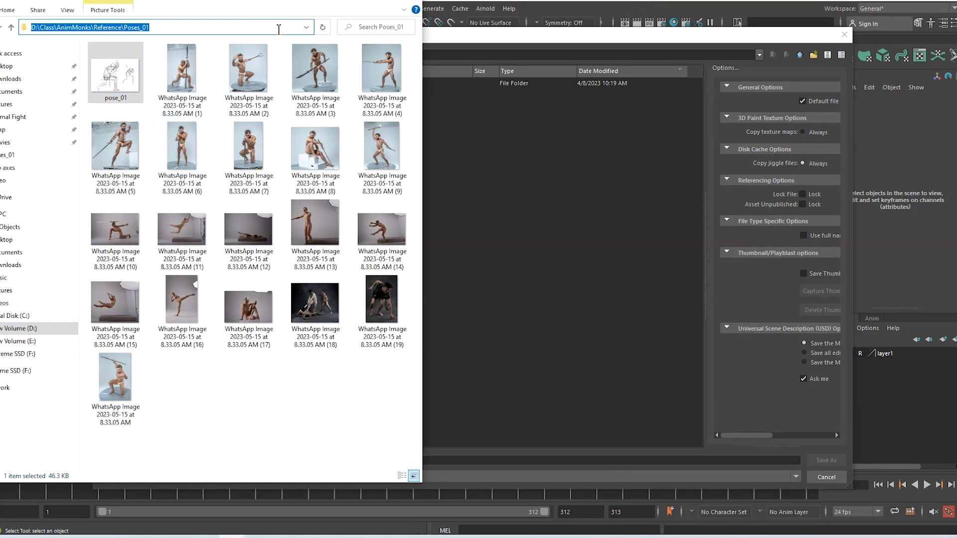
right_click(196, 381)
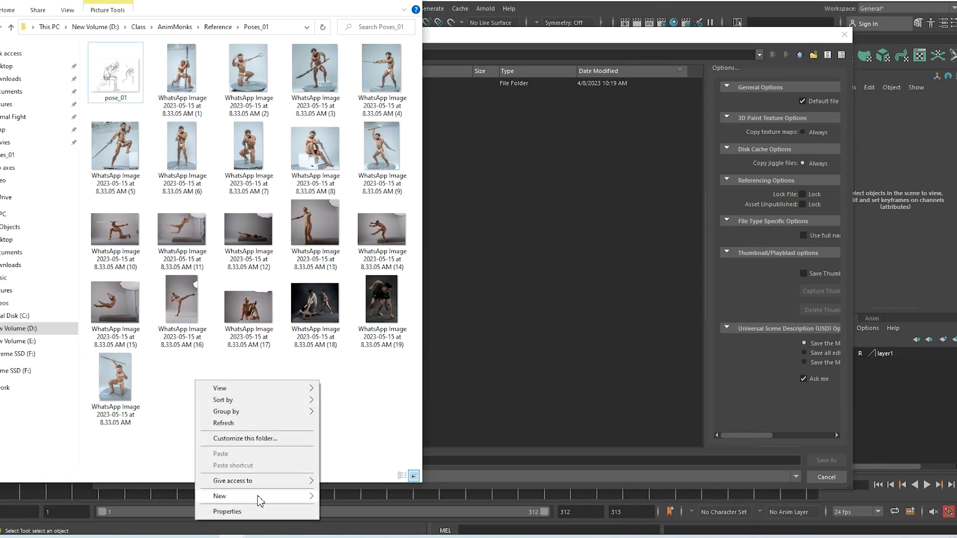
mouse_move(259, 500)
click(344, 423)
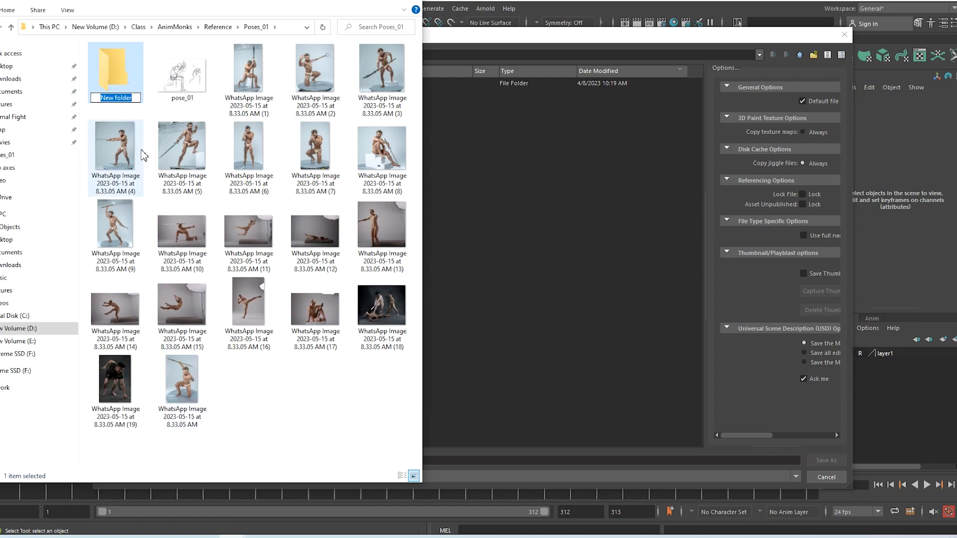
double_click(133, 90)
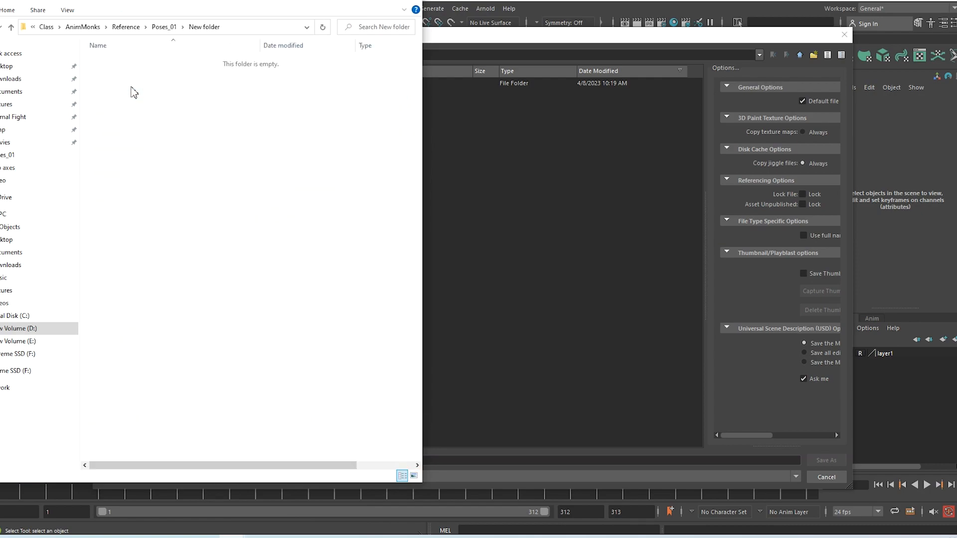
click(236, 28)
key(ctrl+c)
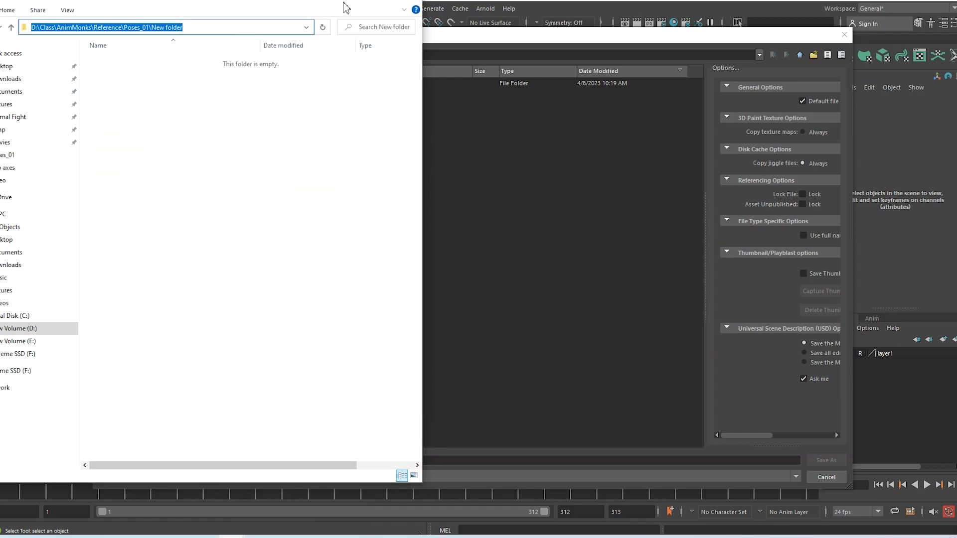
click(362, 1)
drag(387, 60, 48, 63)
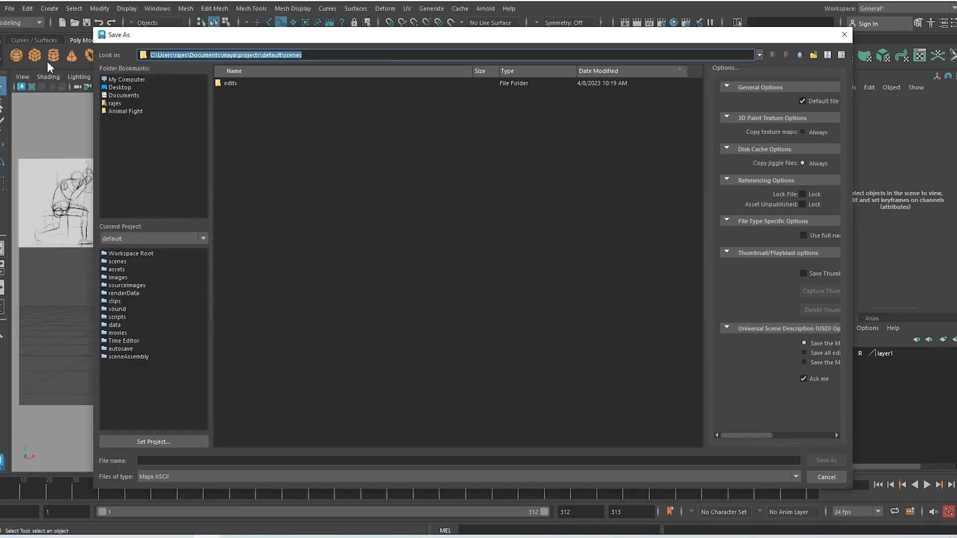
Paste the New folder path as the save location and save as Pose_01.ma
key(ctrl+v)
key(Return)
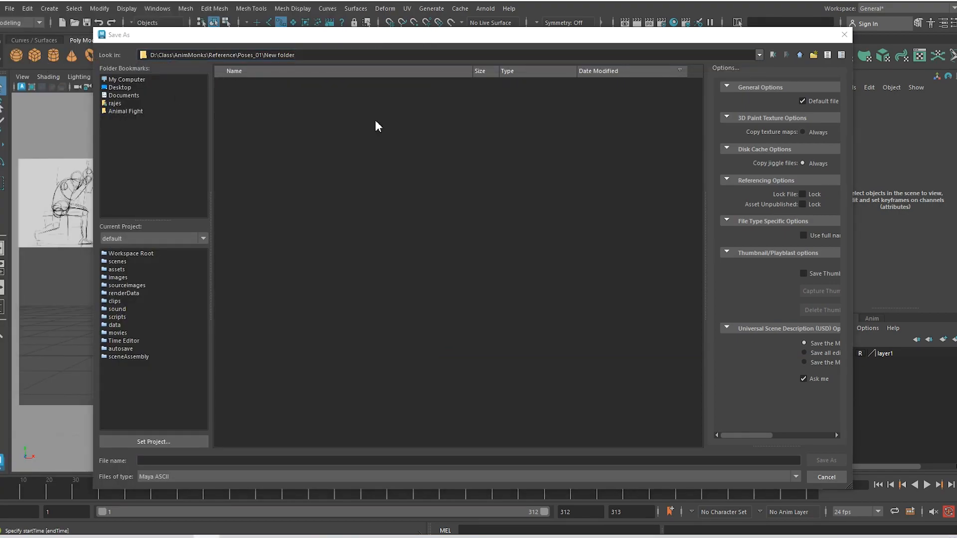
click(265, 462)
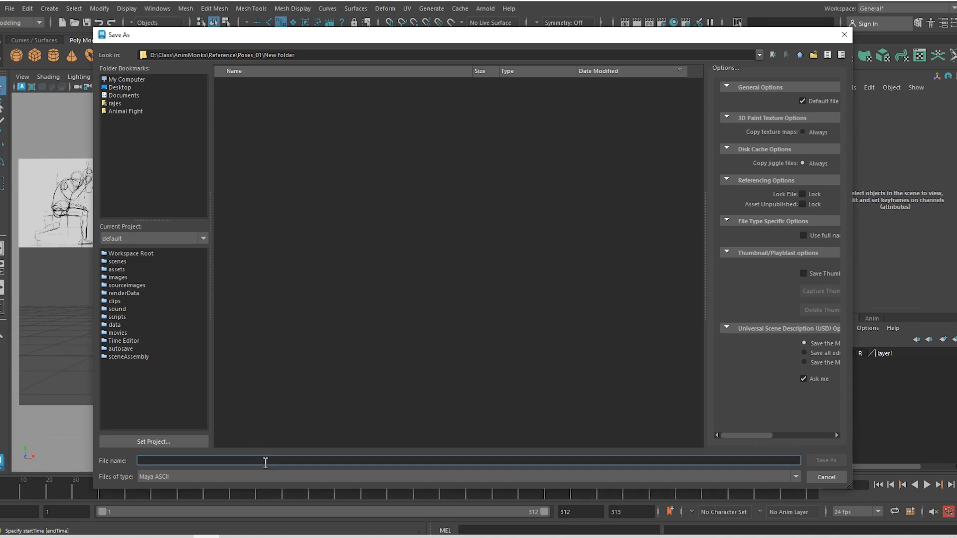
text(Pose_01)
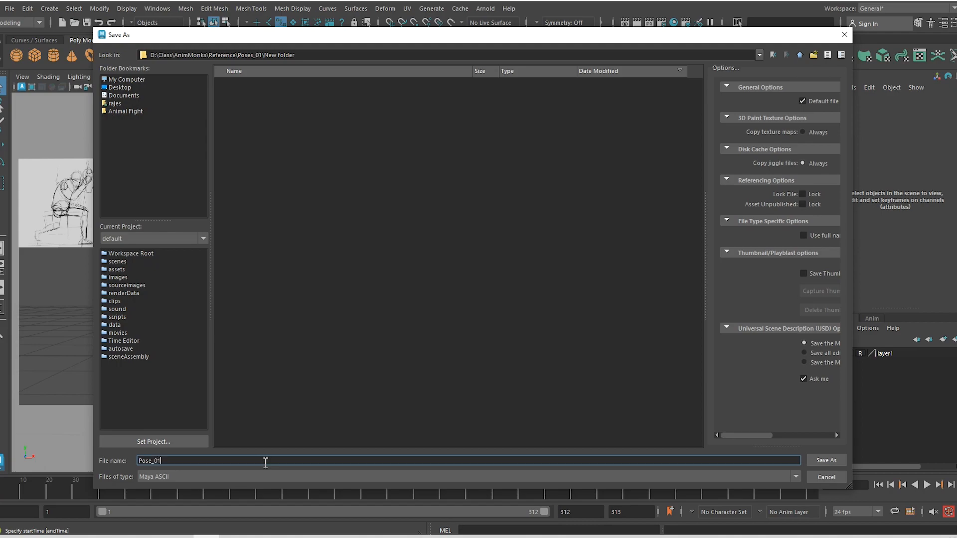
click(837, 461)
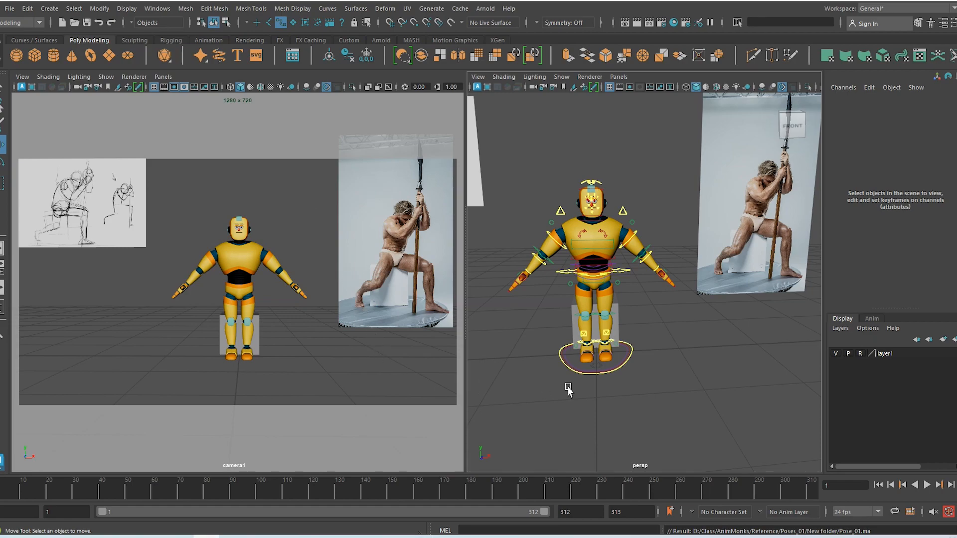
Marquee-select every rig control and key them all with S
alt+drag(584, 392, 620, 412)
click(624, 274)
scroll(619, 402, up, 2)
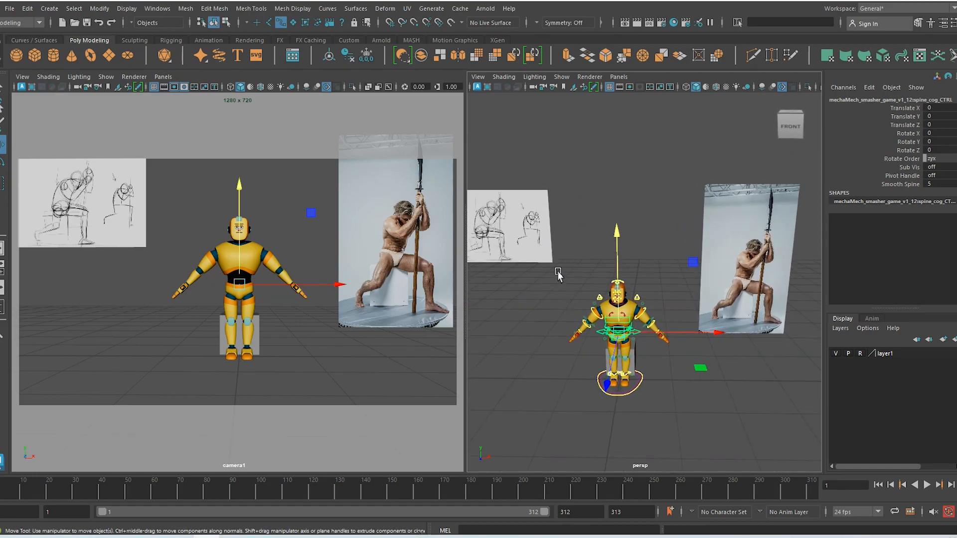
drag(559, 270, 677, 418)
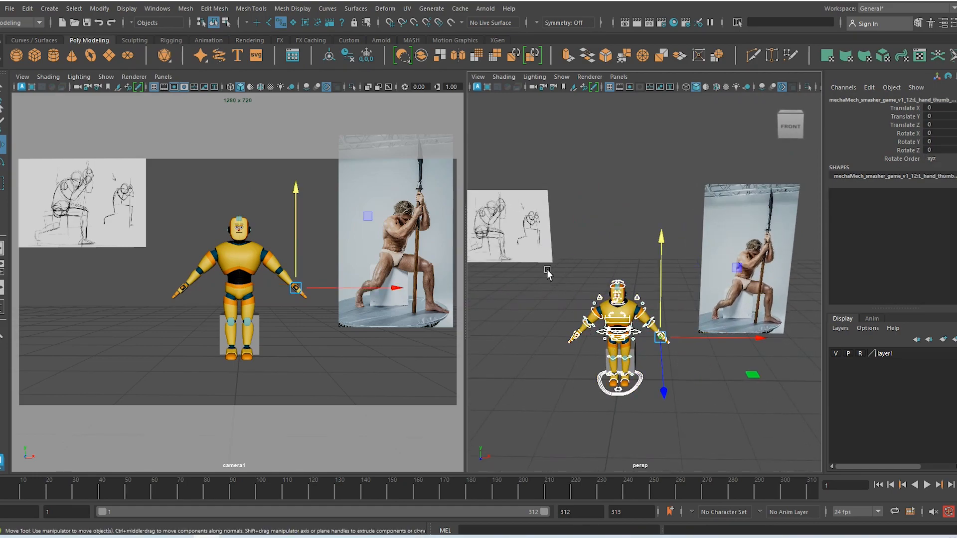
drag(547, 270, 679, 416)
key(s)
scroll(639, 451, up, 3)
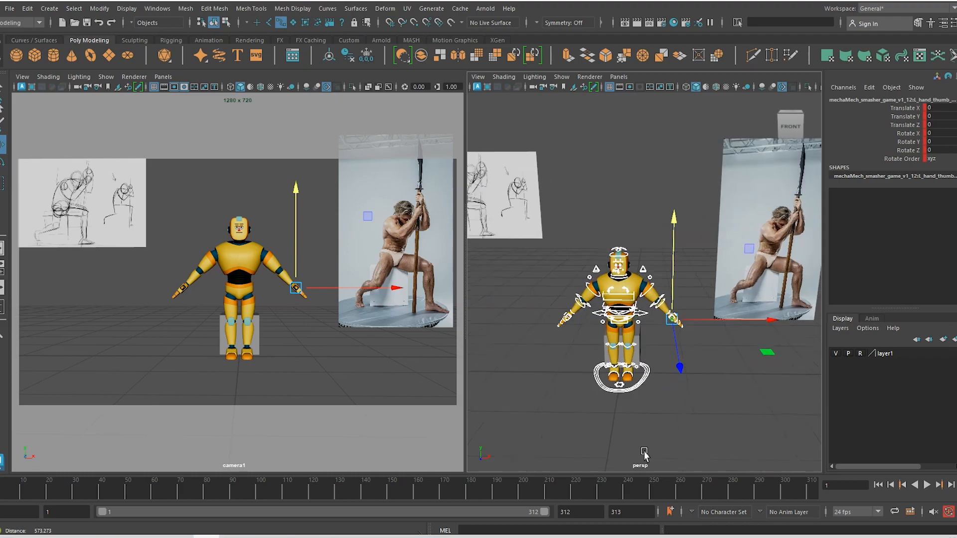
click(671, 420)
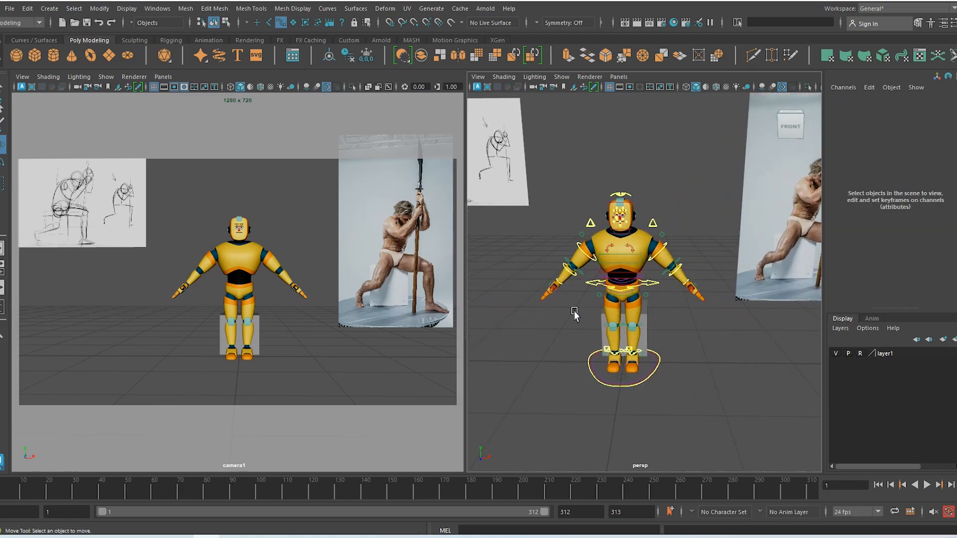
click(654, 284)
Move the spine cog control to Translate Y -25.127, Z -36.539 so the hips rest on the cube
alt+drag(654, 283, 693, 350)
drag(623, 176, 628, 200)
drag(722, 316, 689, 310)
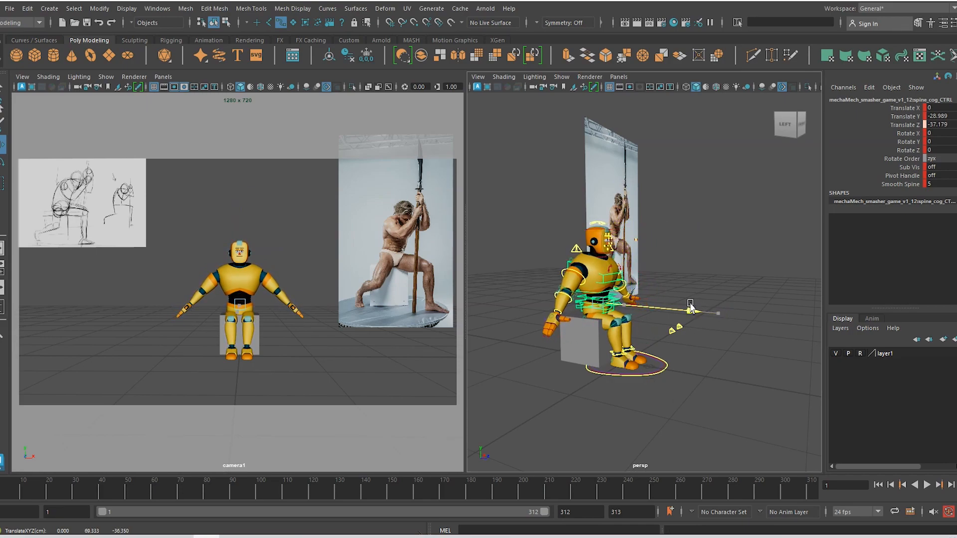
alt+drag(716, 378, 653, 376)
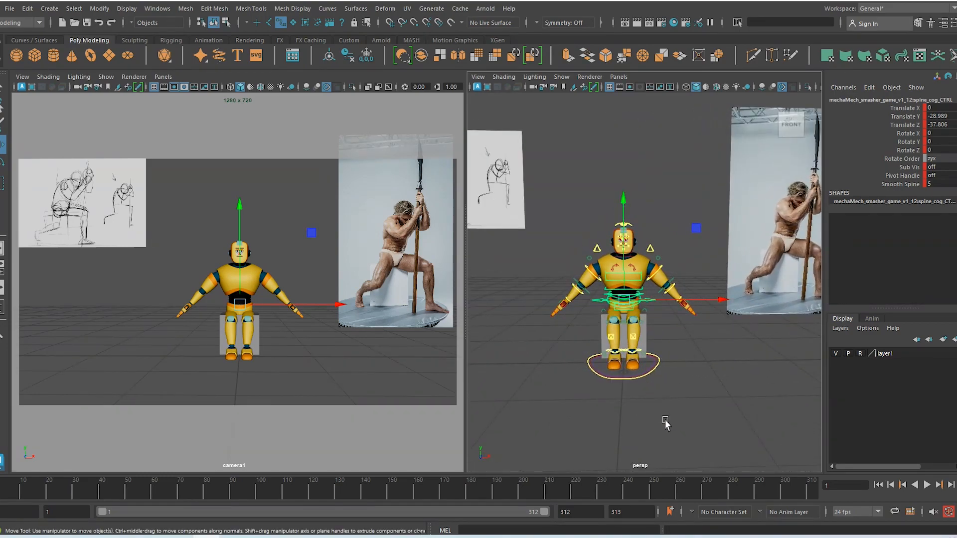
alt+drag(665, 418, 598, 282)
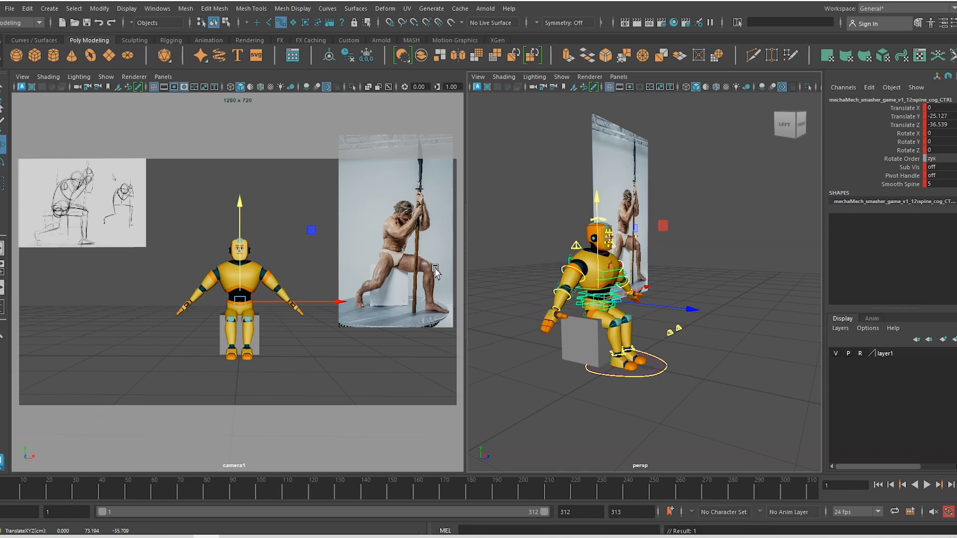
Select the cube's top vertices and drag them down in Y to shorten the seat
click(559, 368)
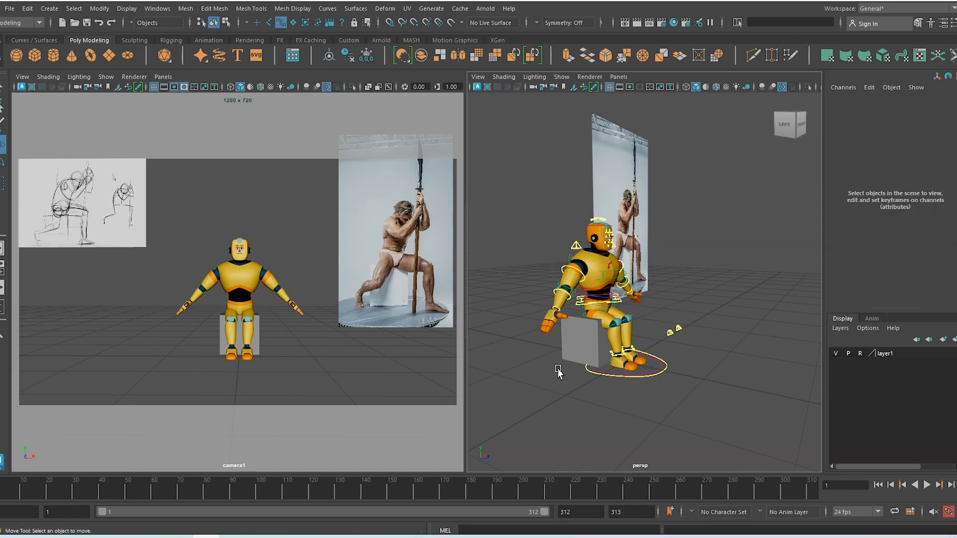
alt+drag(558, 367, 603, 356)
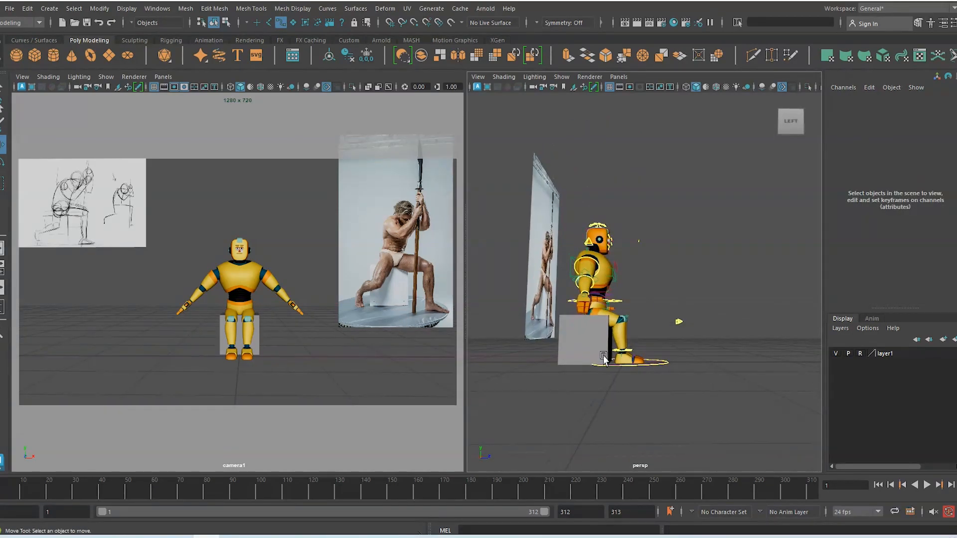
click(293, 23)
right_drag(569, 343, 509, 234)
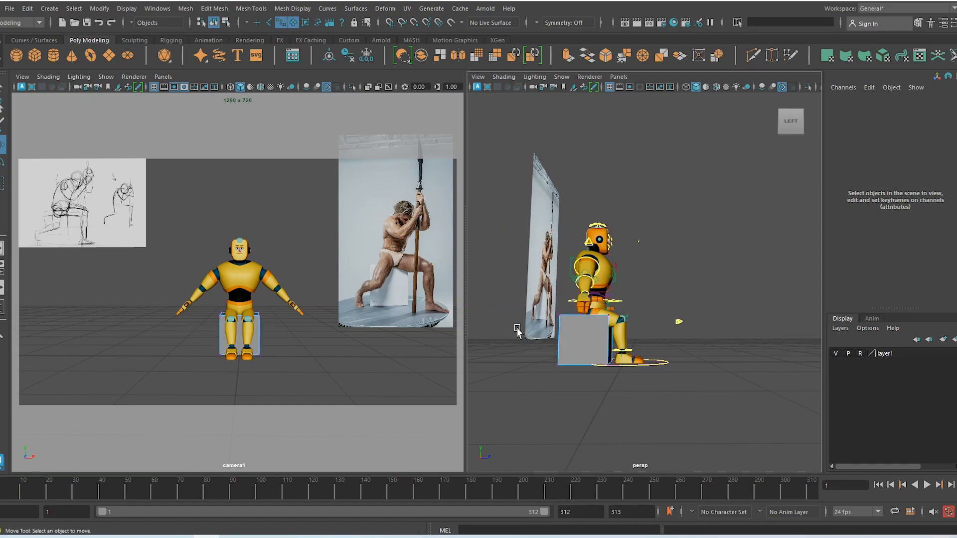
alt+drag(517, 329, 543, 334)
alt+drag(600, 333, 597, 332)
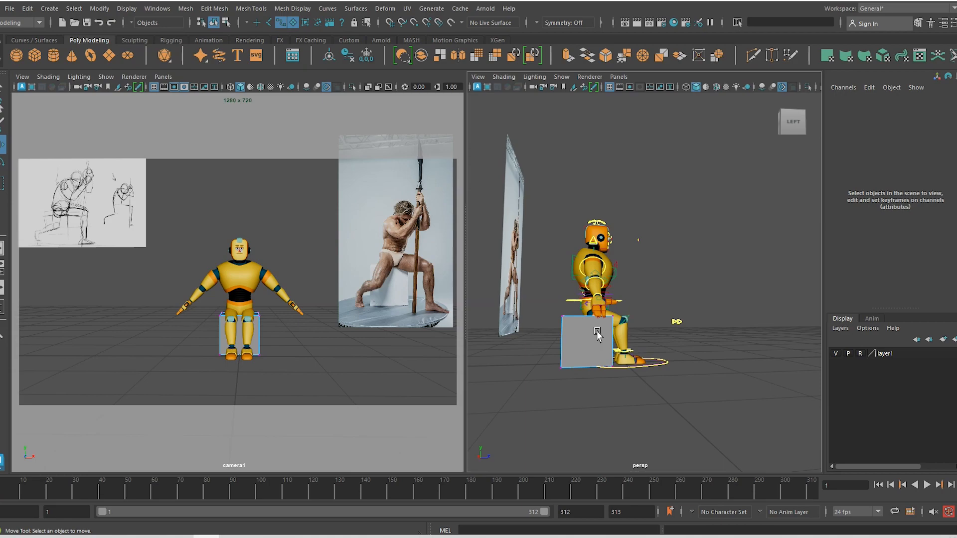
drag(538, 268, 648, 330)
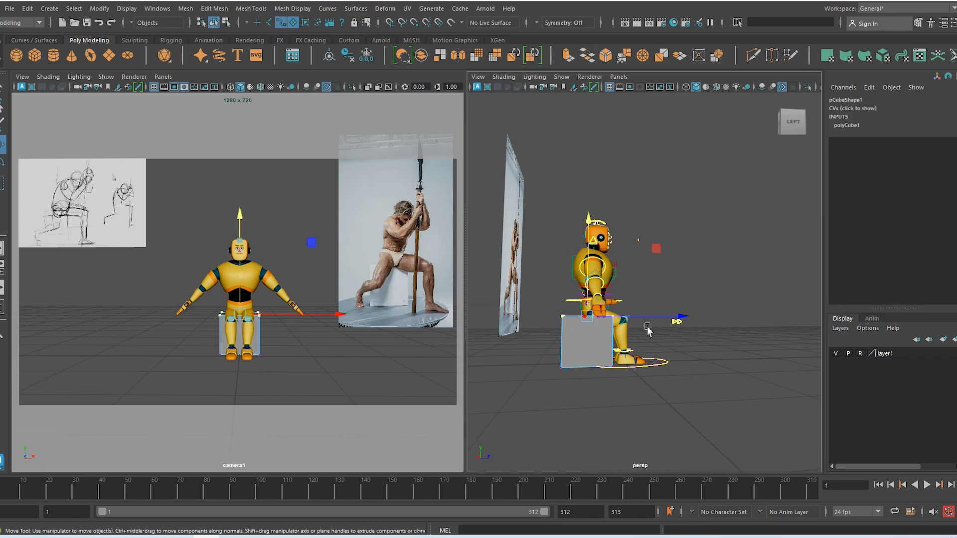
scroll(628, 349, up, 2)
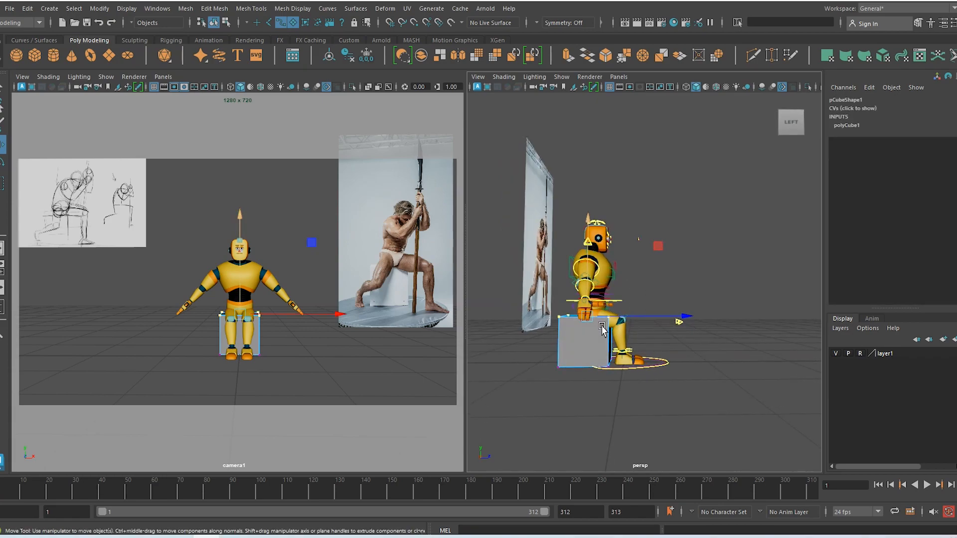
scroll(612, 367, up, 2)
scroll(612, 366, up, 1)
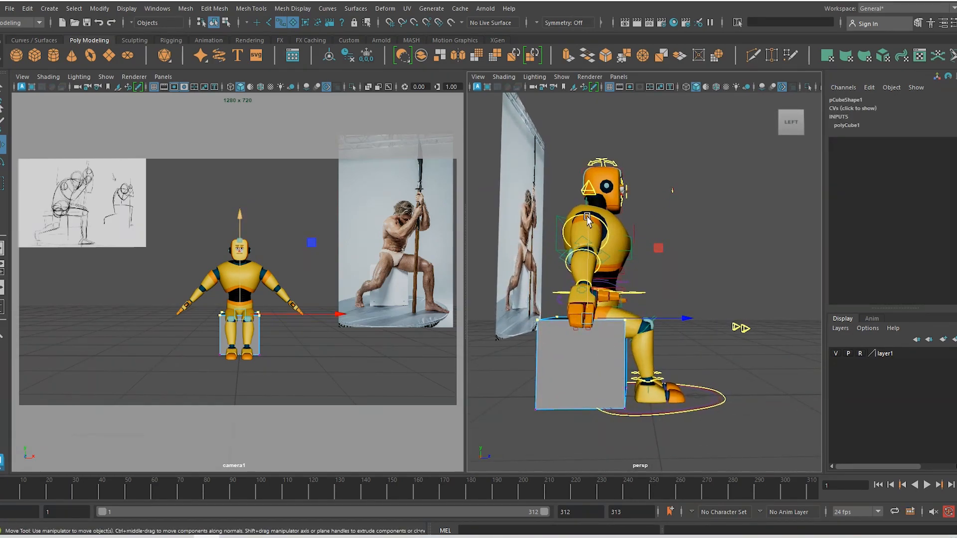
drag(588, 218, 588, 227)
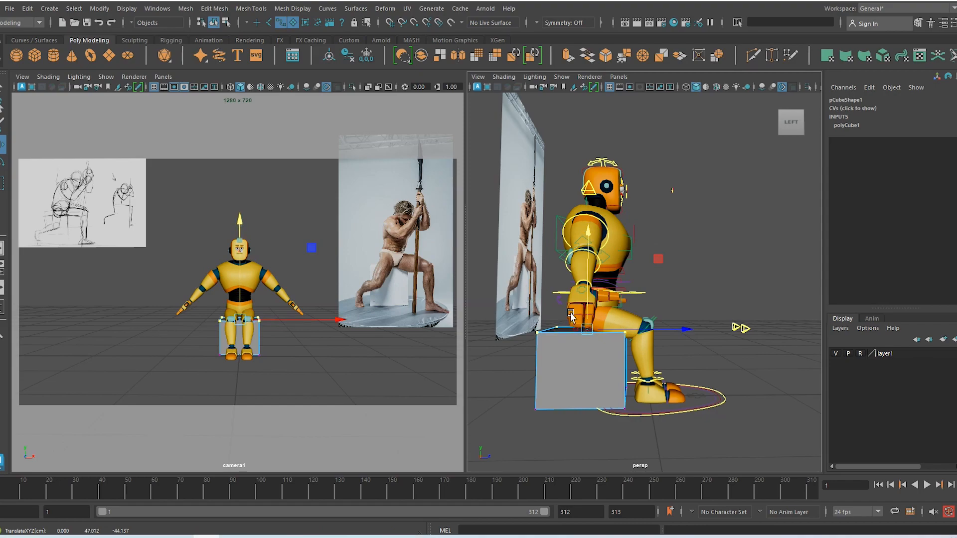
right_drag(587, 294, 653, 204)
alt+drag(684, 278, 632, 394)
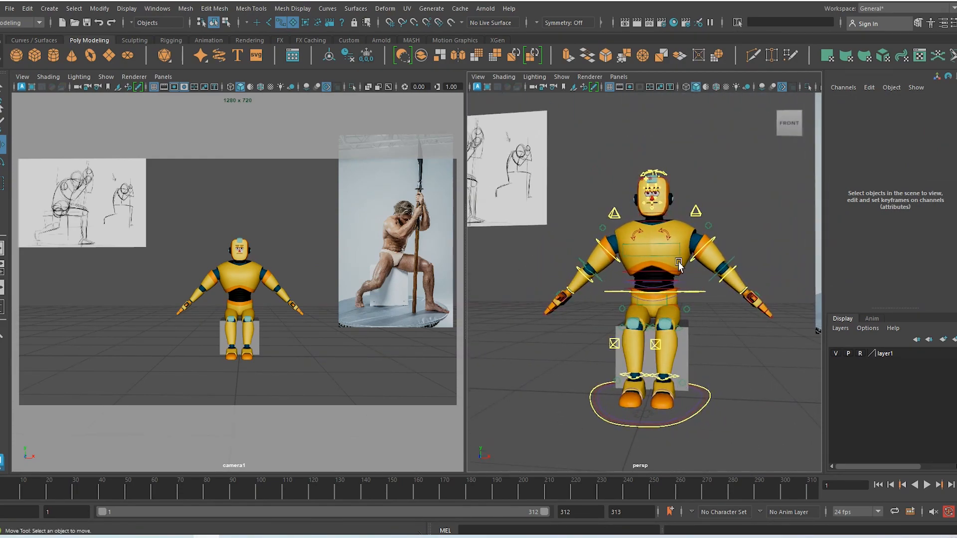
Slide the left leg_ankle control outward and rotate the left foot to point outward
alt+drag(625, 364, 627, 366)
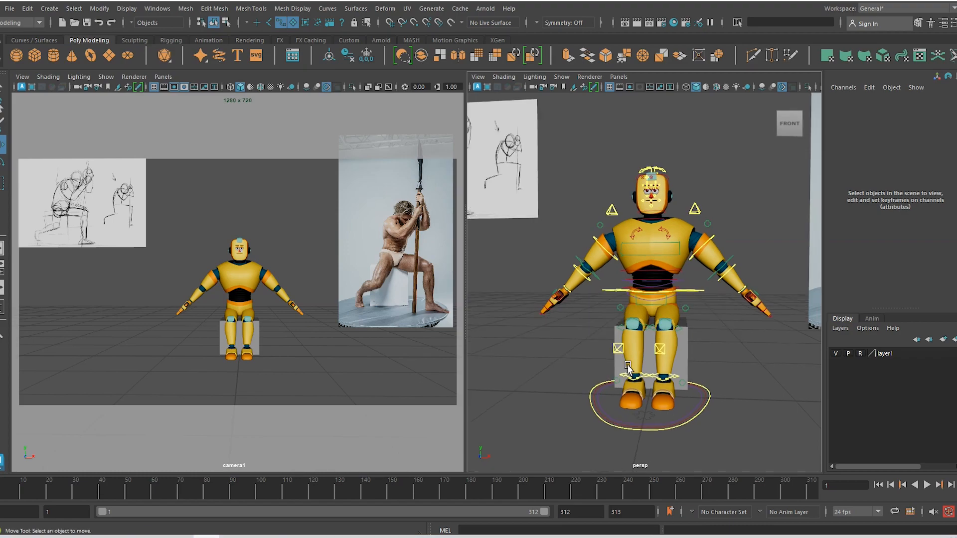
click(679, 379)
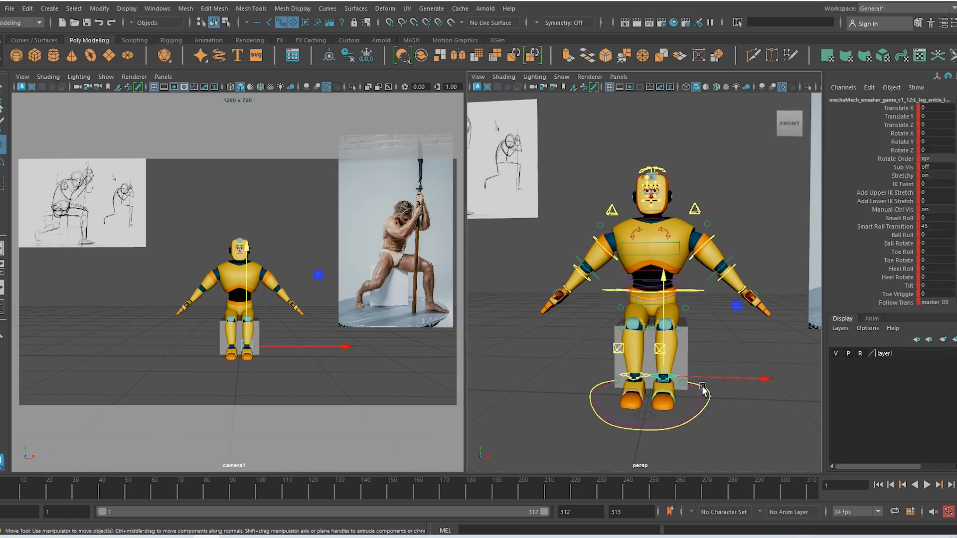
drag(700, 378, 788, 385)
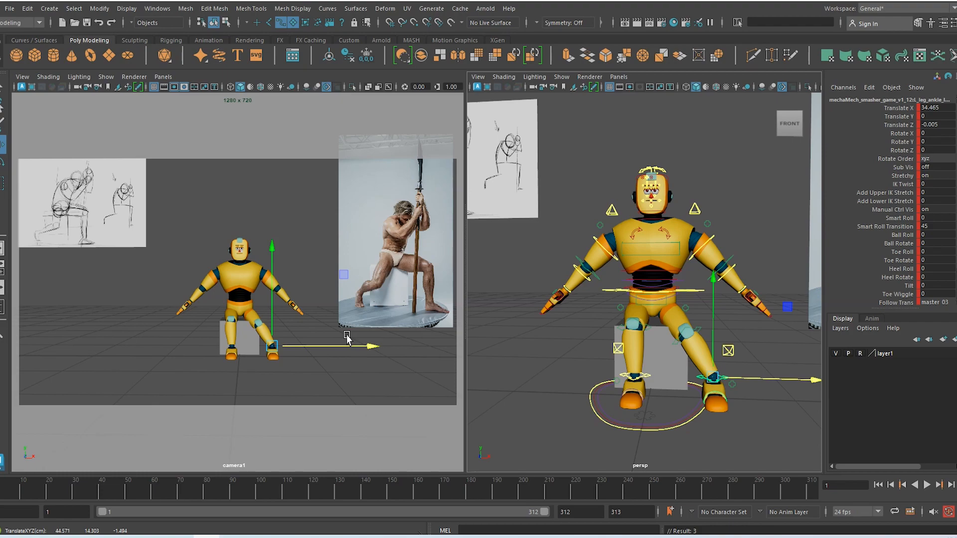
key(e)
drag(291, 367, 376, 368)
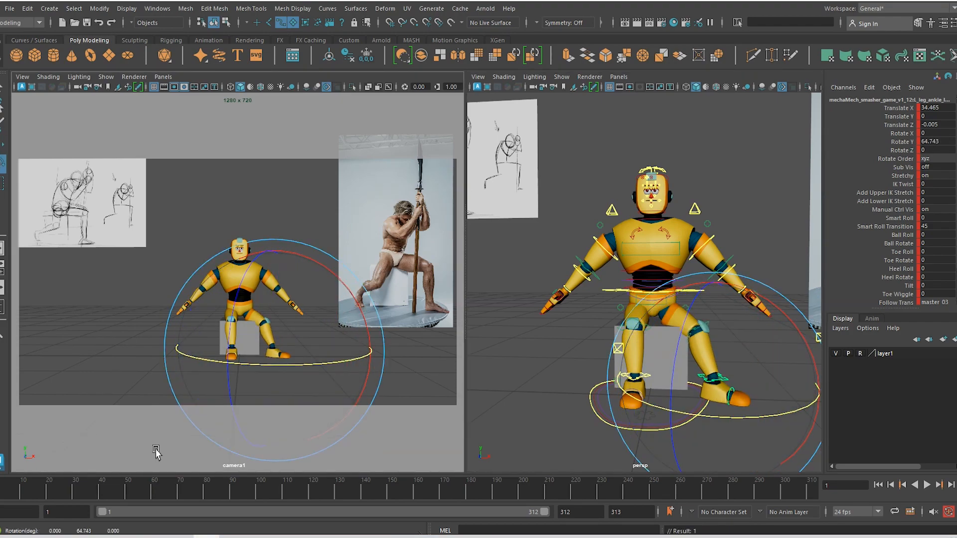
key(w)
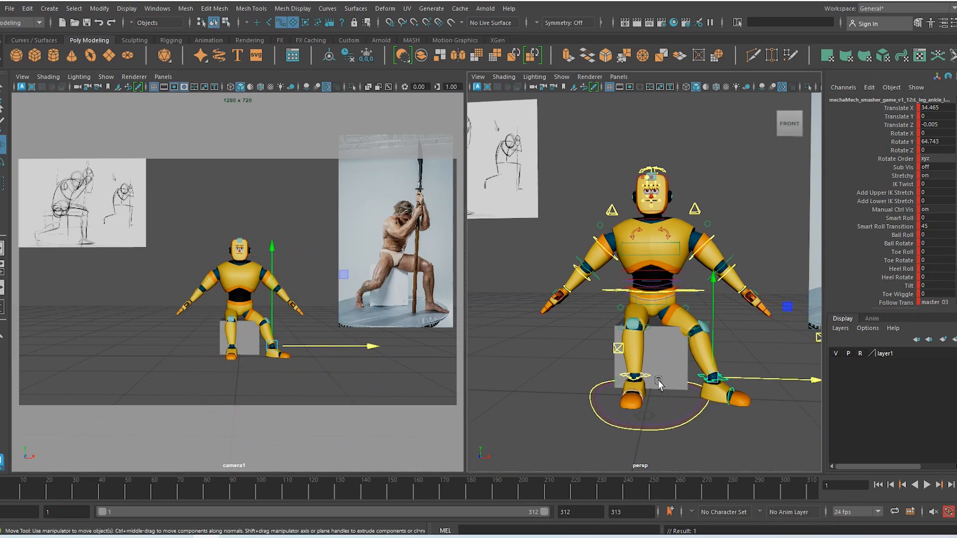
Slide the right ankle control outward, fine-tuning the right foot's placement
click(651, 375)
drag(678, 377, 629, 376)
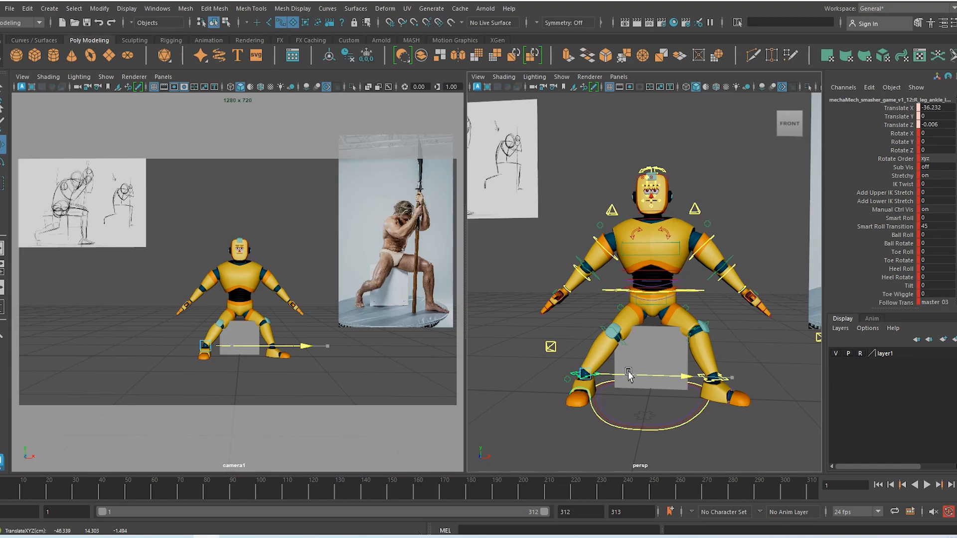
drag(629, 376, 629, 376)
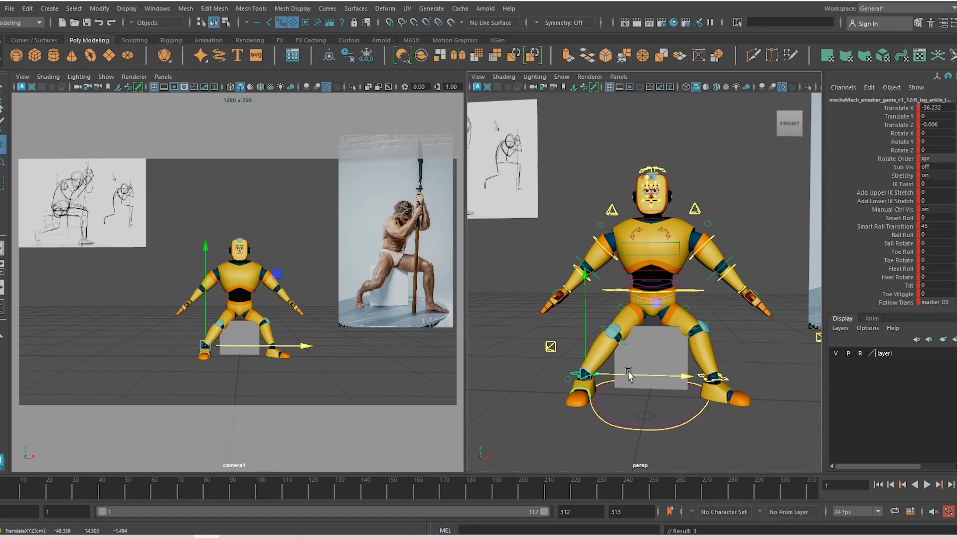
key(e)
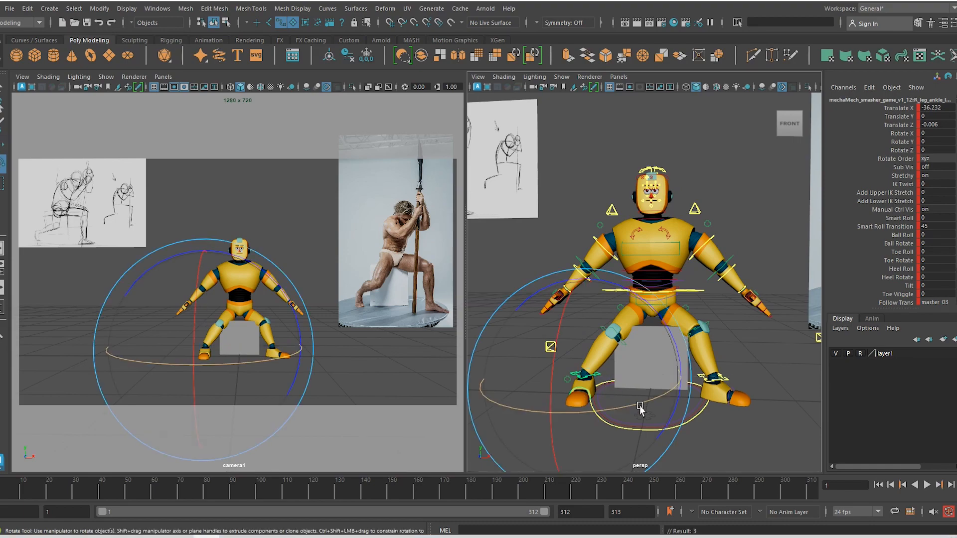
key(w)
drag(612, 383, 625, 385)
alt+drag(625, 385, 660, 411)
drag(654, 360, 648, 365)
alt+drag(617, 392, 708, 312)
Move spine_cog_CTRL forward and down to Y -30.238, Z -23.924
click(647, 295)
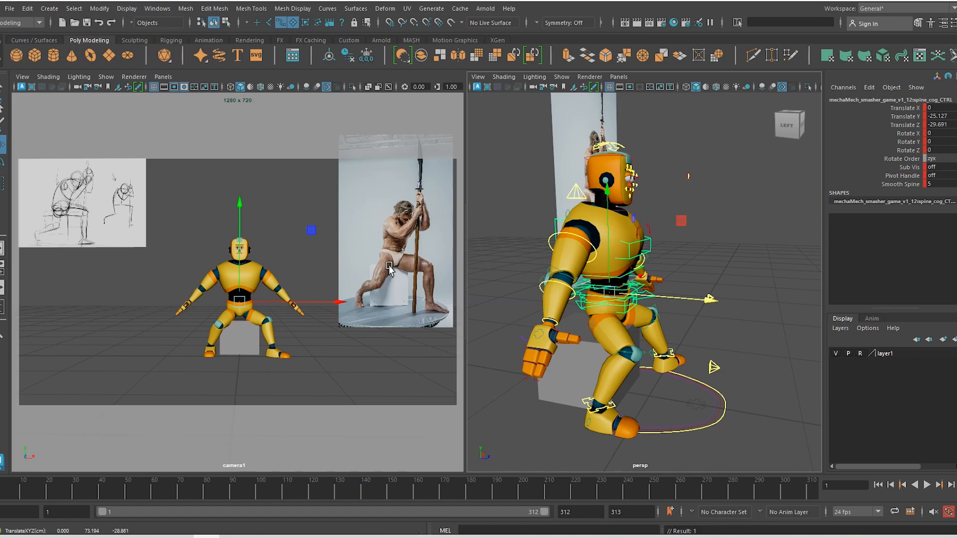
alt+drag(708, 353, 651, 330)
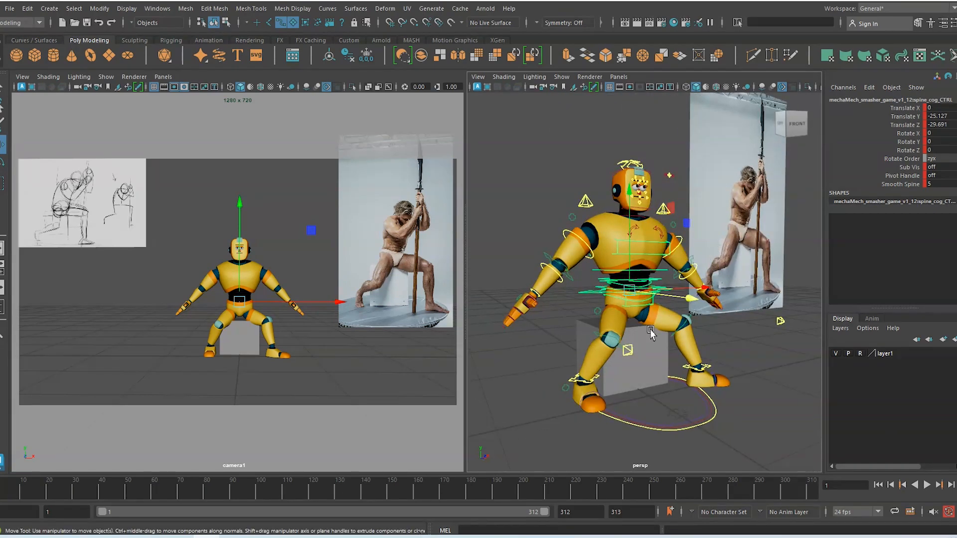
drag(691, 298, 697, 300)
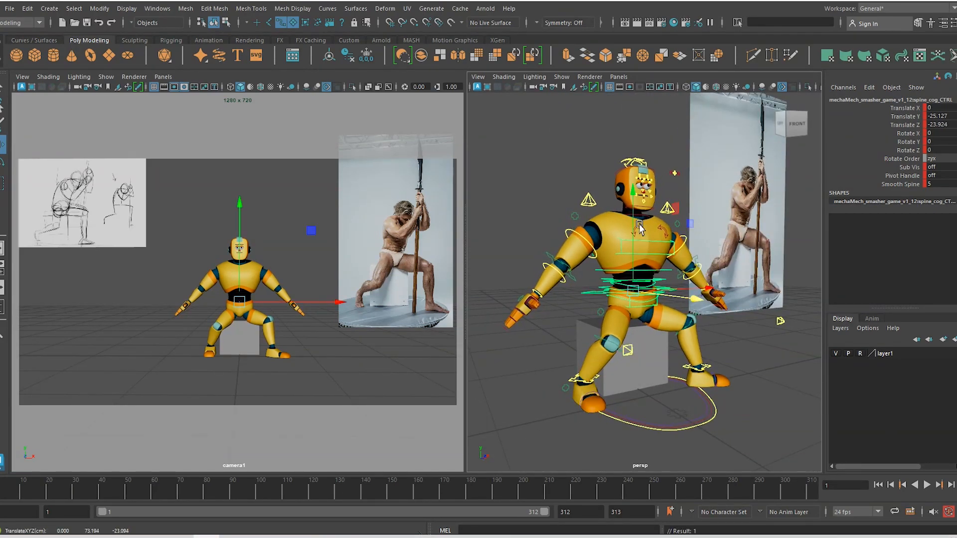
drag(640, 227, 640, 245)
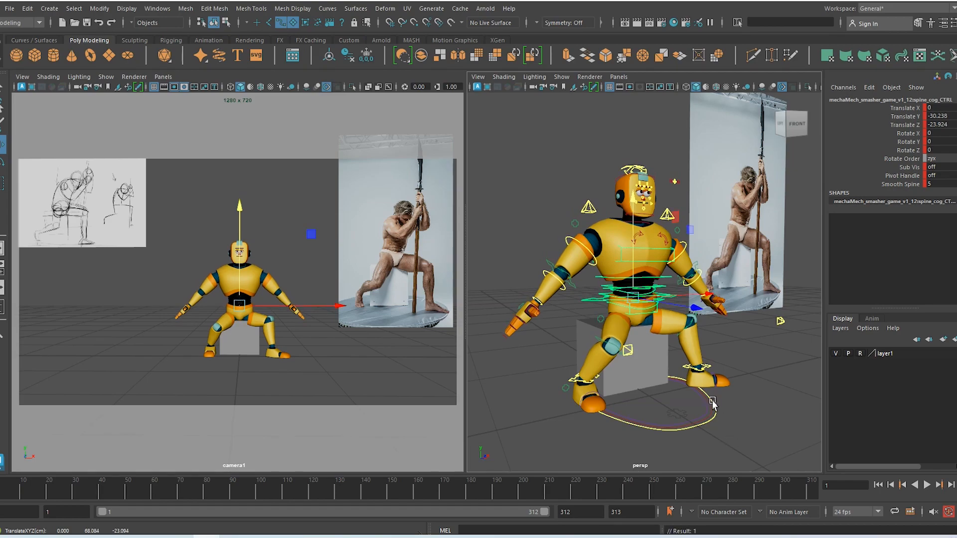
Move the left foot forward and set the left knee pole vector to Translate Z 34.636
click(711, 368)
alt+drag(702, 392, 761, 386)
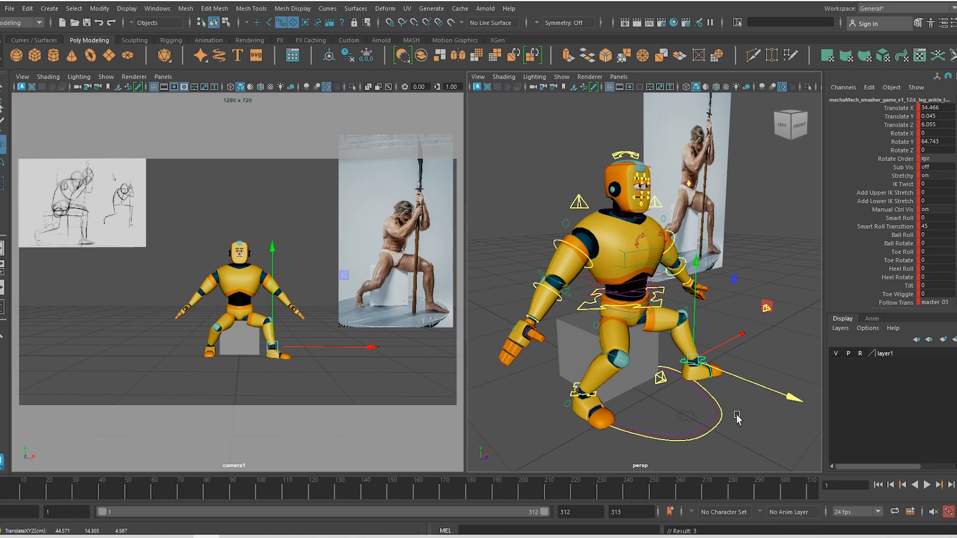
alt+drag(737, 418, 746, 426)
key(e)
key(w)
alt+drag(767, 365, 678, 372)
alt+middle_drag(678, 357, 652, 324)
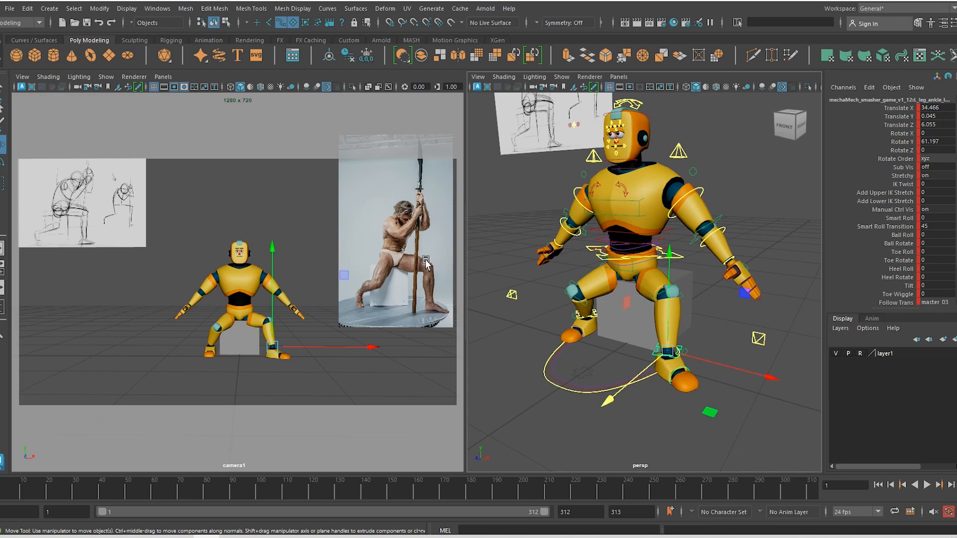
click(758, 339)
drag(744, 353, 657, 349)
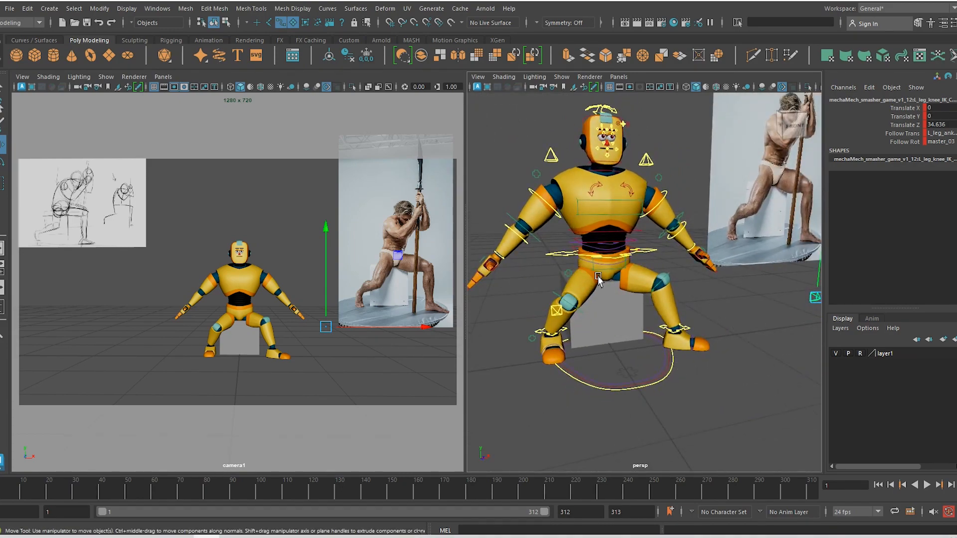
Shift the waist spine control slightly sideways and reselect the hip control
click(608, 257)
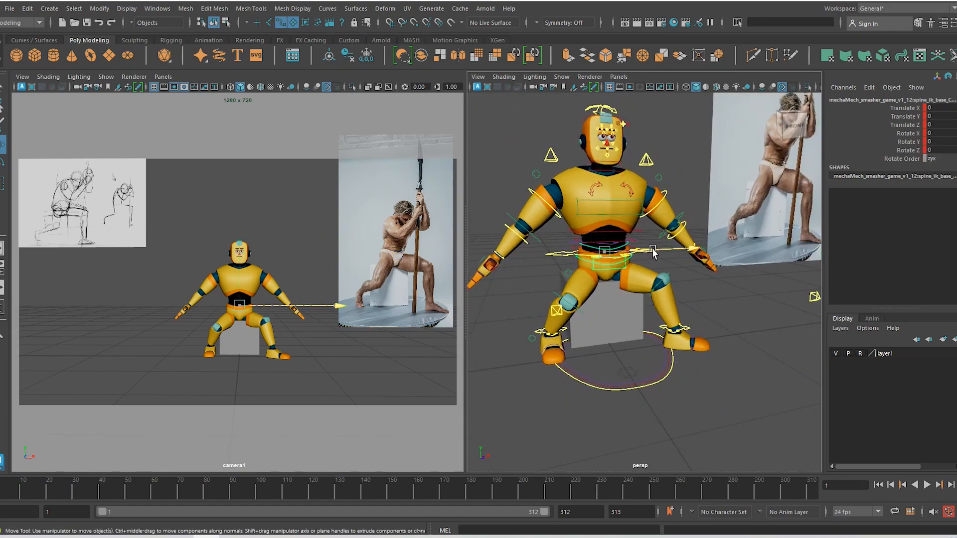
drag(654, 252, 659, 250)
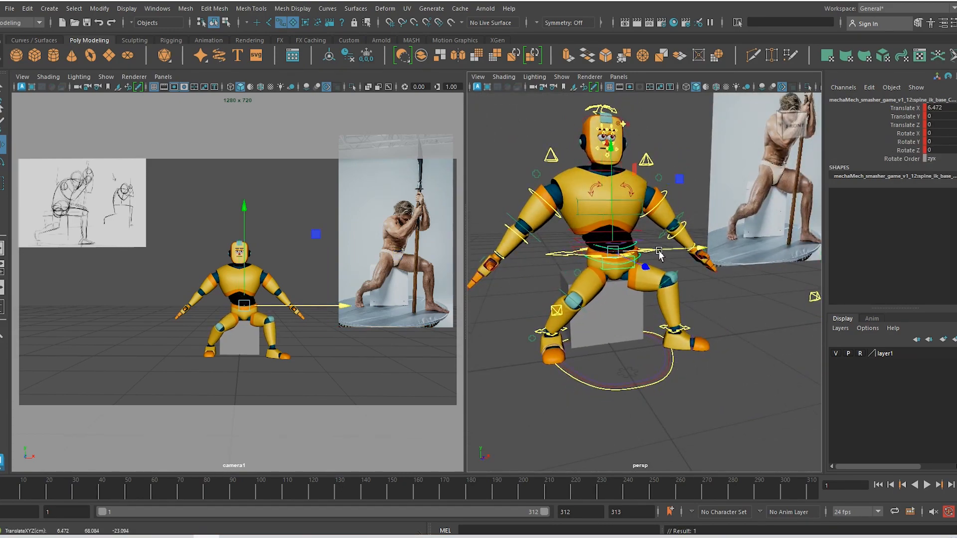
click(564, 256)
Shift the whole mech body slightly sideways from a top-down view
alt+drag(563, 258, 559, 272)
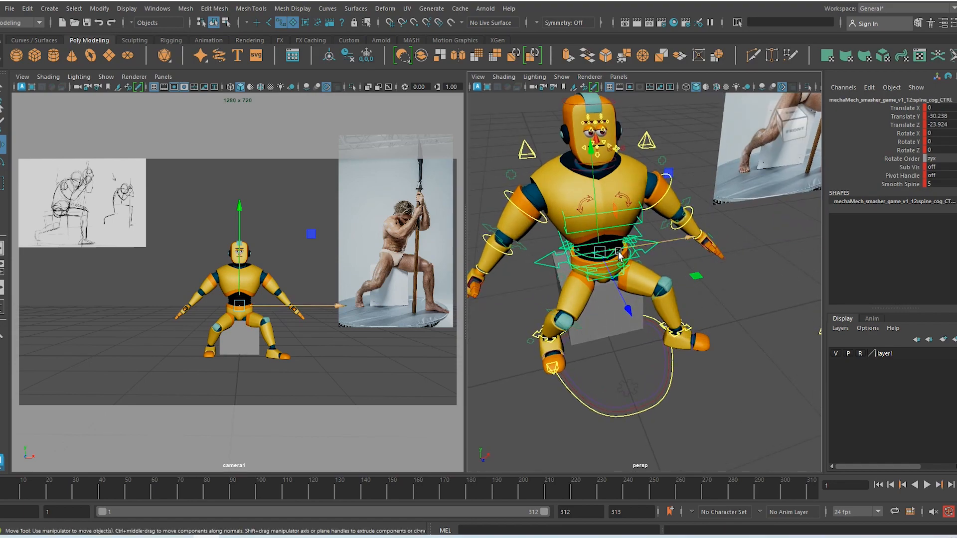
drag(625, 250, 636, 251)
key(e)
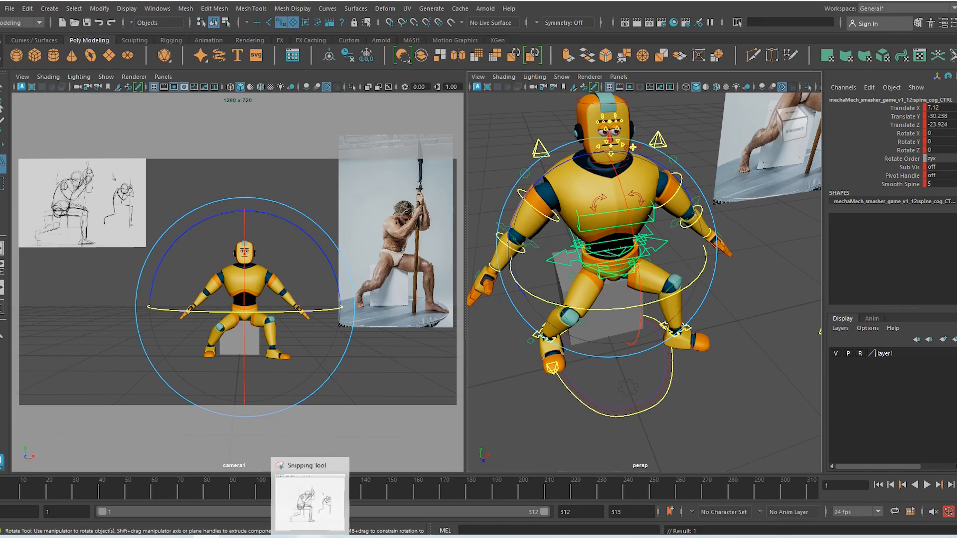
Check the reference sketch, then rotate spine_cog_CTRL to Rotate Y 20.324
click(310, 537)
click(309, 537)
click(310, 537)
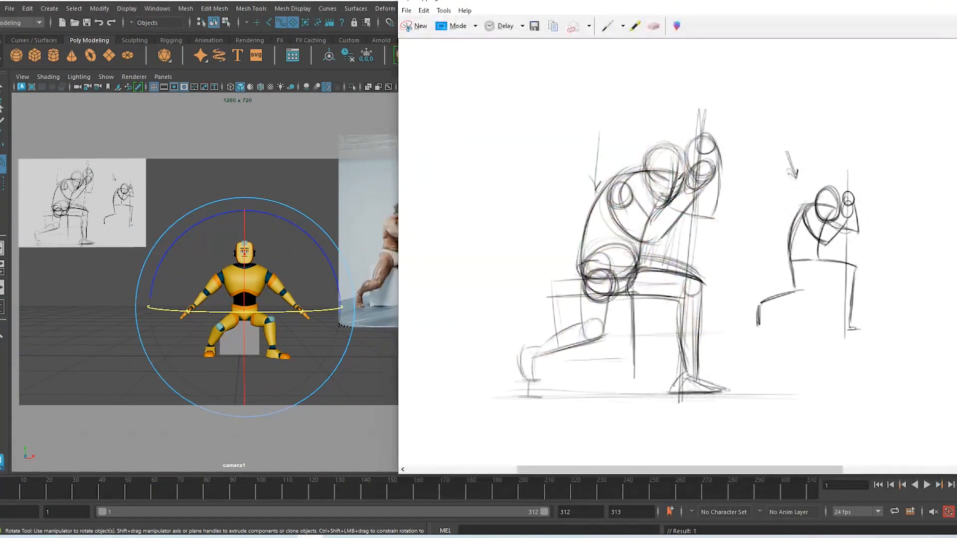
click(310, 537)
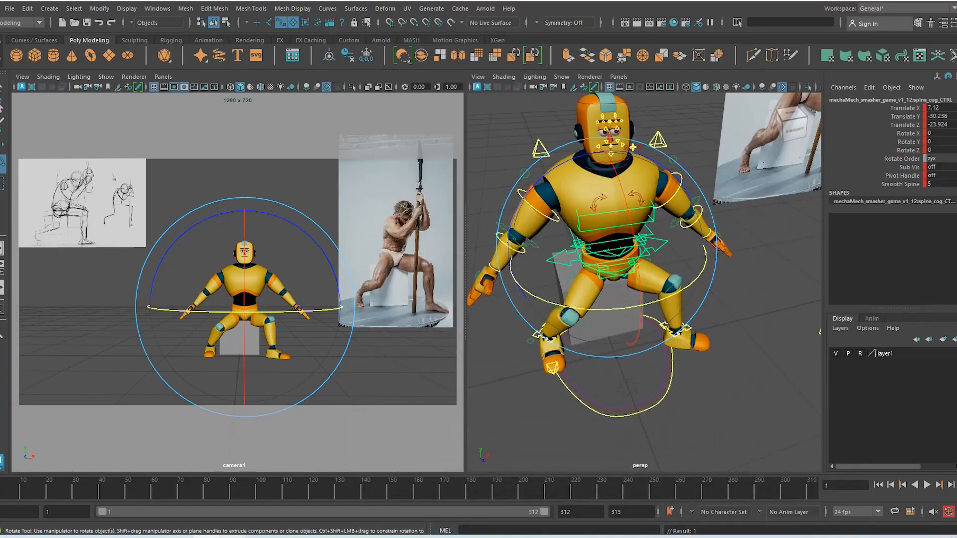
click(259, 537)
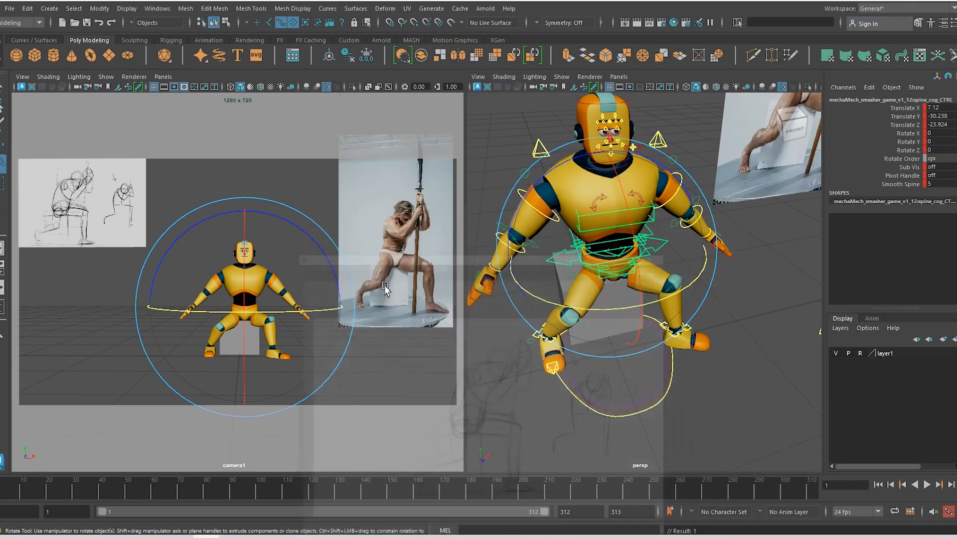
drag(282, 315, 317, 317)
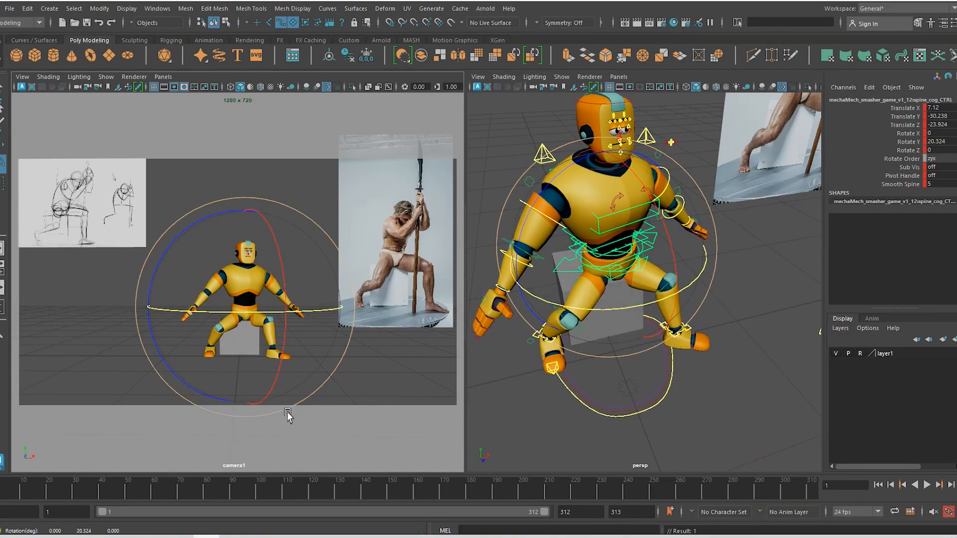
From a side view of the hips, try a forward hip tilt and undo it
alt+drag(521, 343, 594, 267)
alt+right_drag(594, 267, 635, 334)
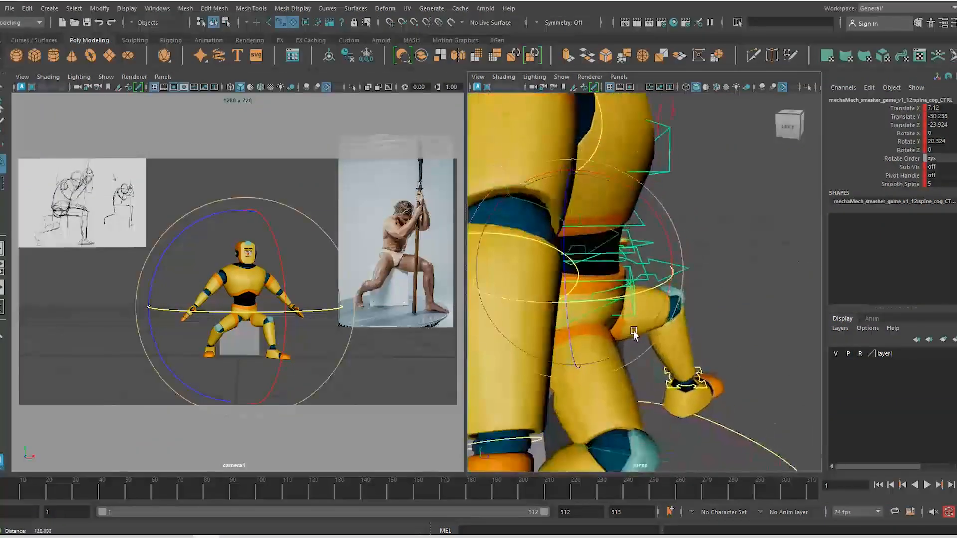
alt+drag(635, 334, 521, 319)
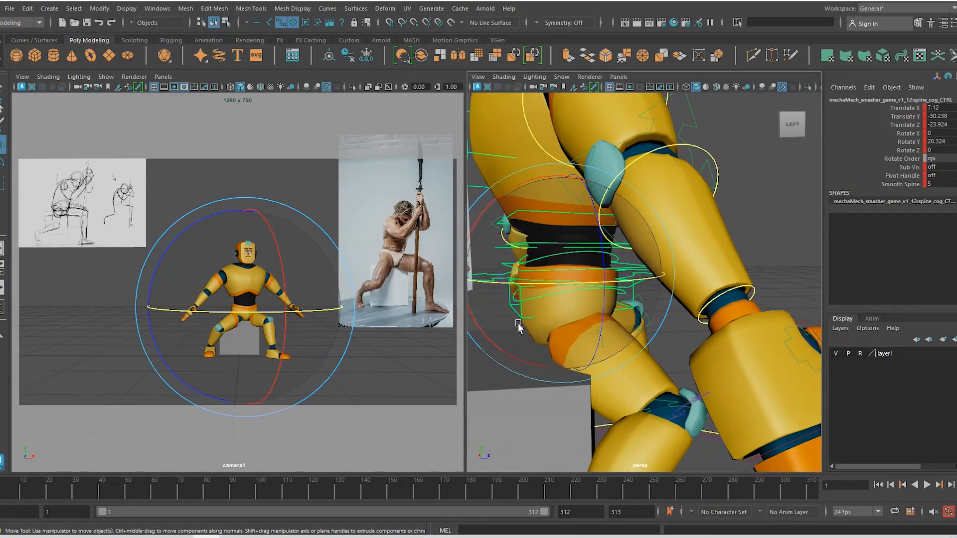
key(w)
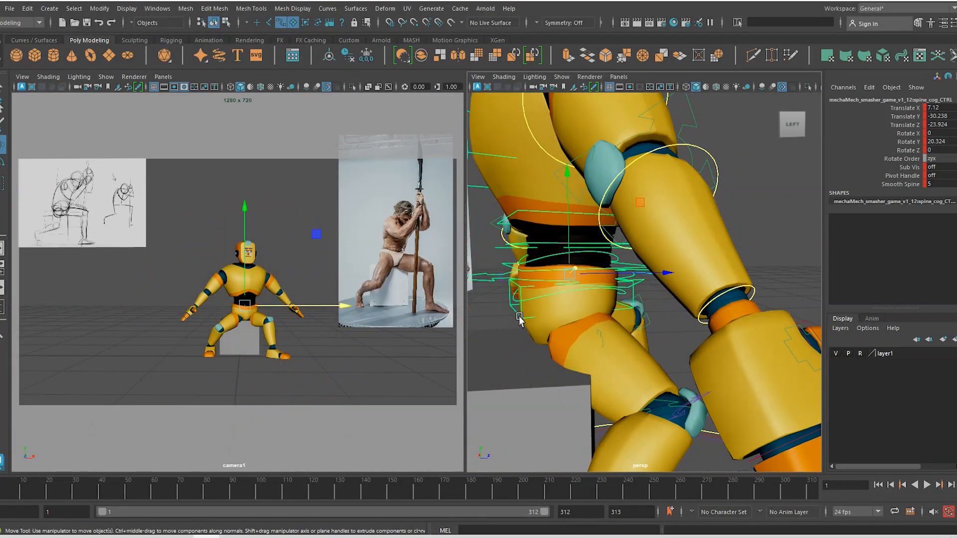
click(523, 267)
key(e)
drag(489, 174, 505, 159)
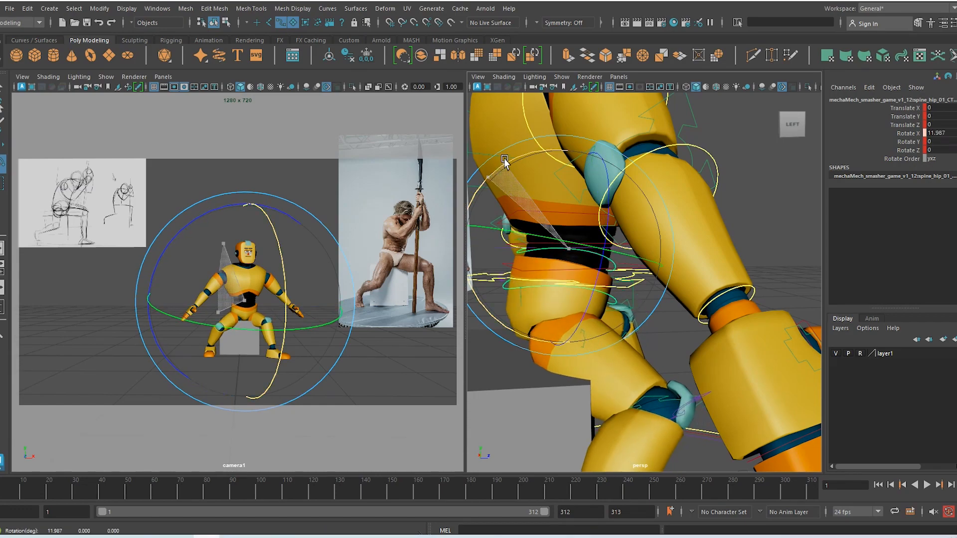
key(ctrl+z)
key(w)
Try selecting the lower, middle and upper spine controls to find the right one
click(524, 273)
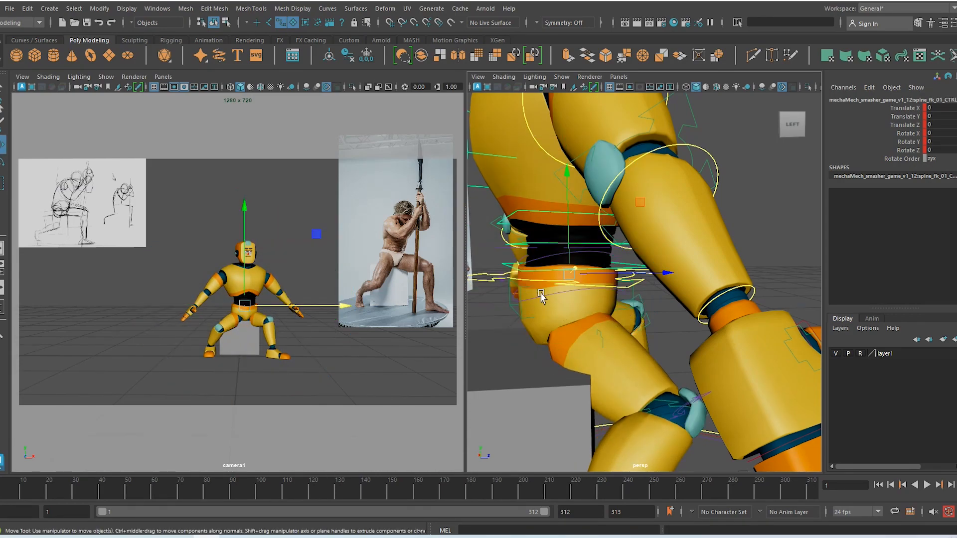
mouse_move(563, 291)
alt+mouse_down()
mouse_move(552, 295)
mouse_move(572, 295)
alt+mouse_up()
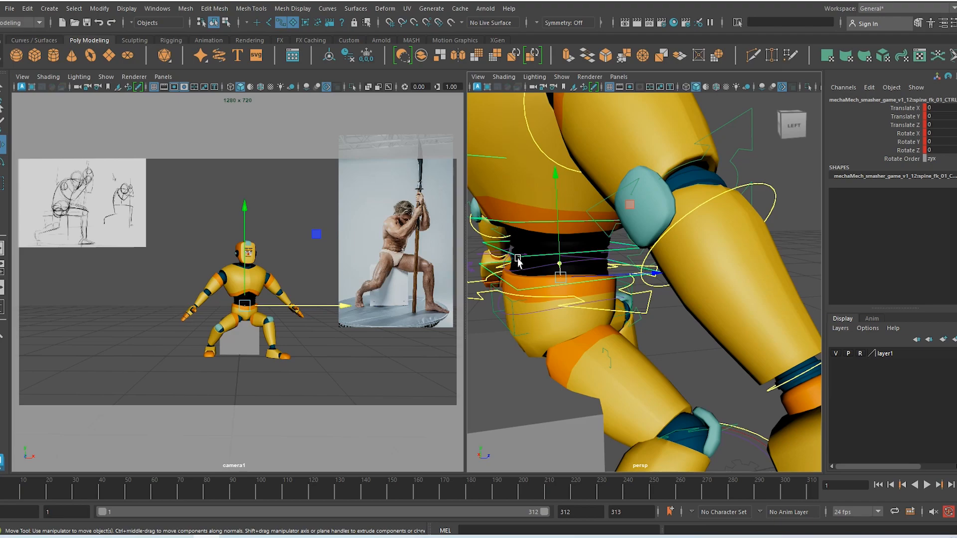
click(516, 228)
alt+drag(516, 226, 463, 231)
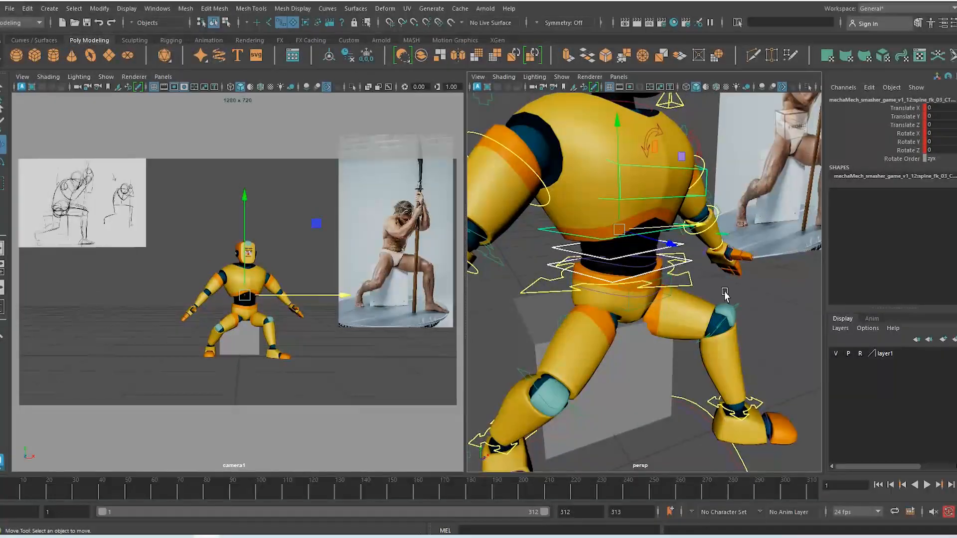
click(642, 251)
click(653, 267)
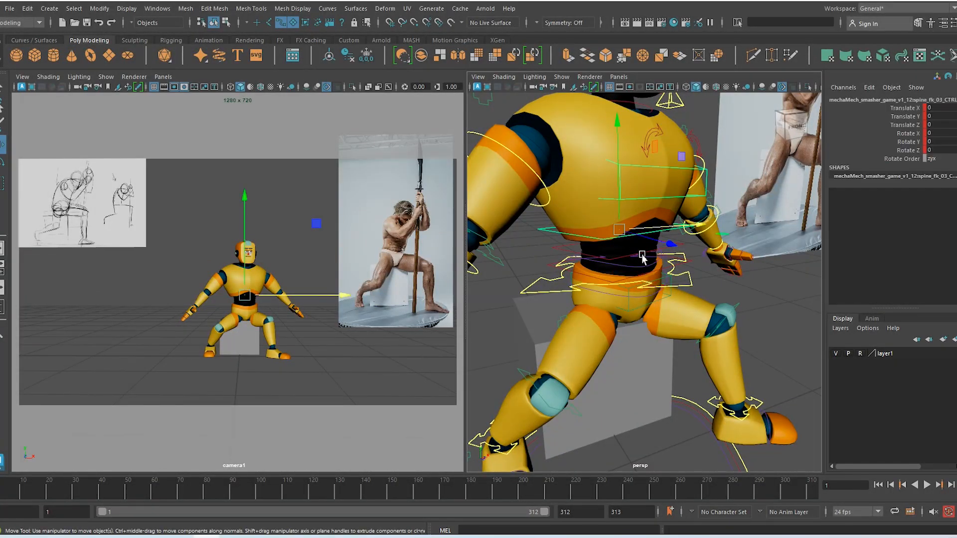
click(642, 257)
click(621, 249)
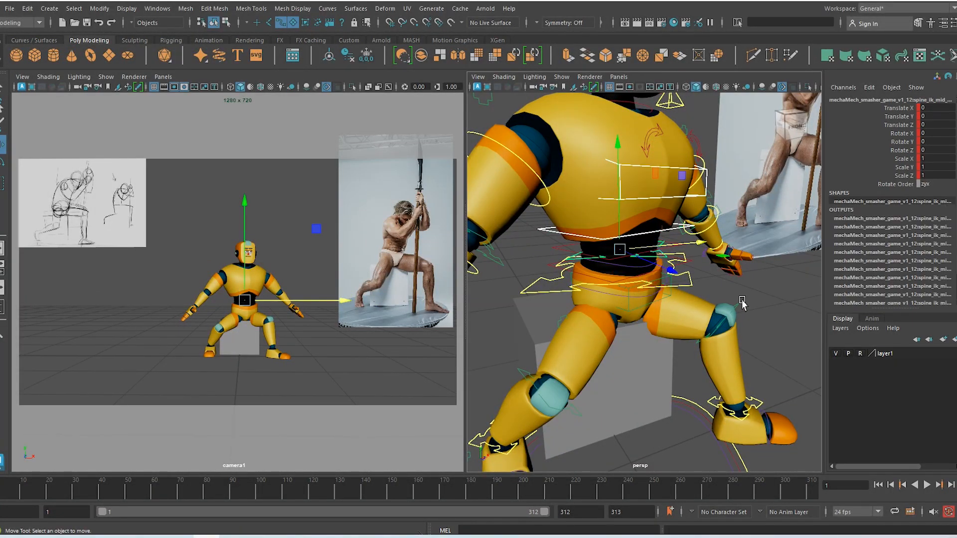
click(628, 266)
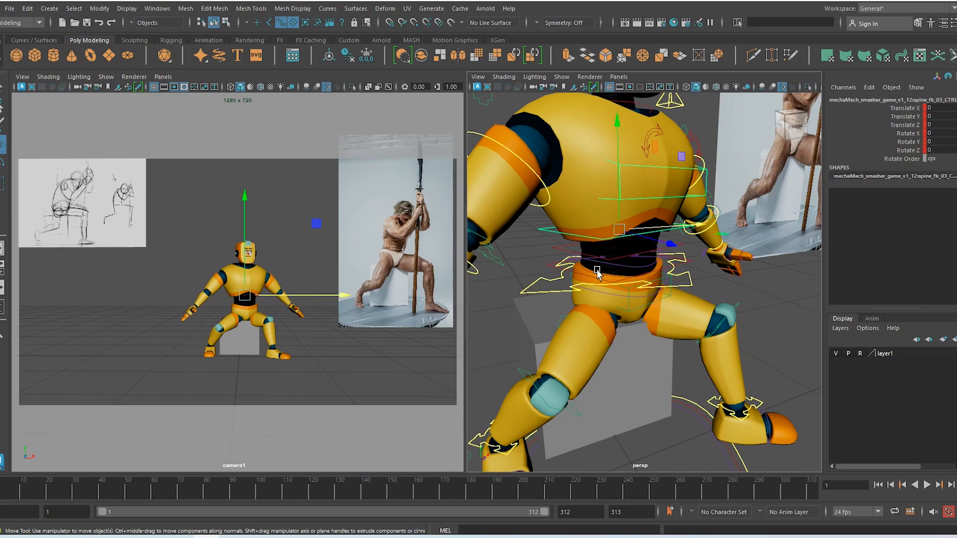
click(615, 263)
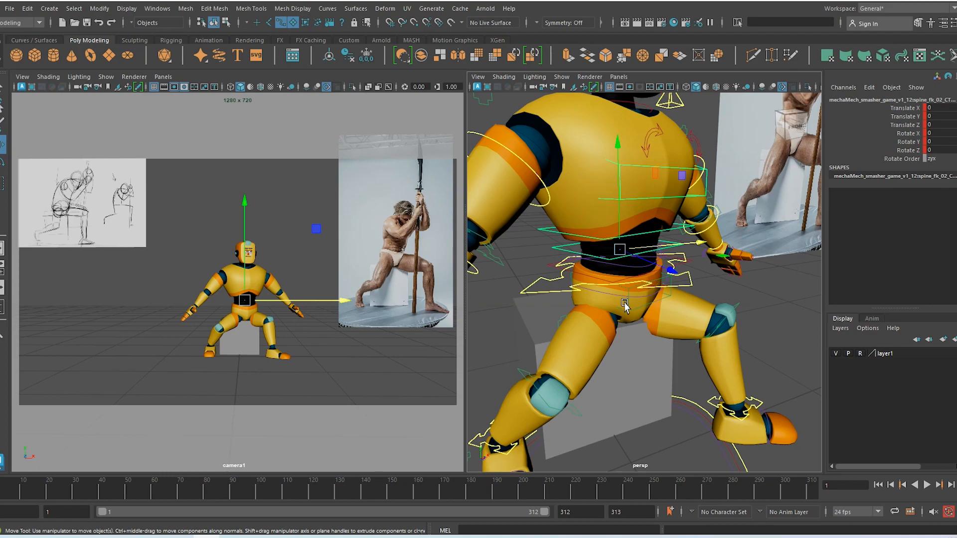
click(616, 283)
mouse_move(618, 307)
alt+mouse_down()
mouse_move(635, 303)
mouse_move(625, 304)
alt+mouse_up()
Tilt spine_fk_02_CTRL forward to Rotate X 8.885, with a twist to Rotate Y 10.29
click(764, 317)
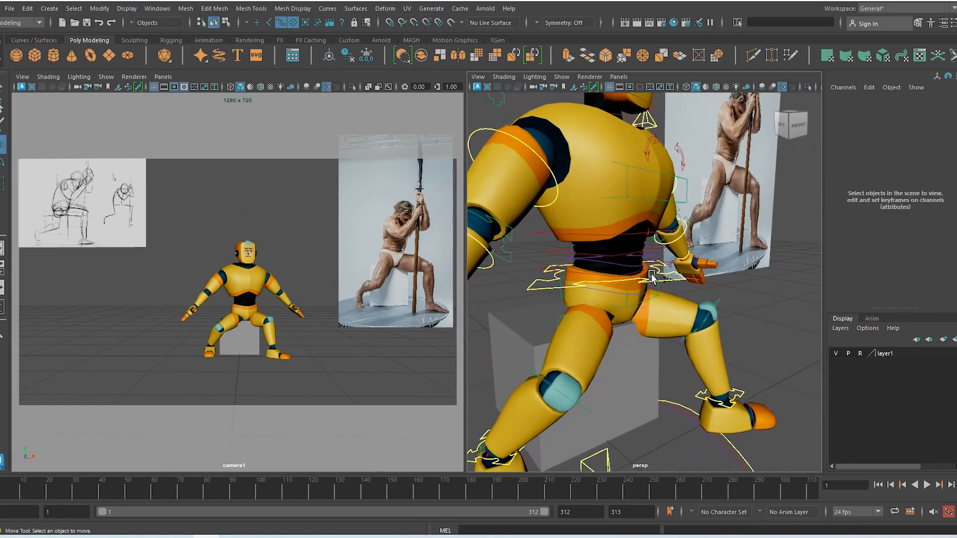
click(645, 200)
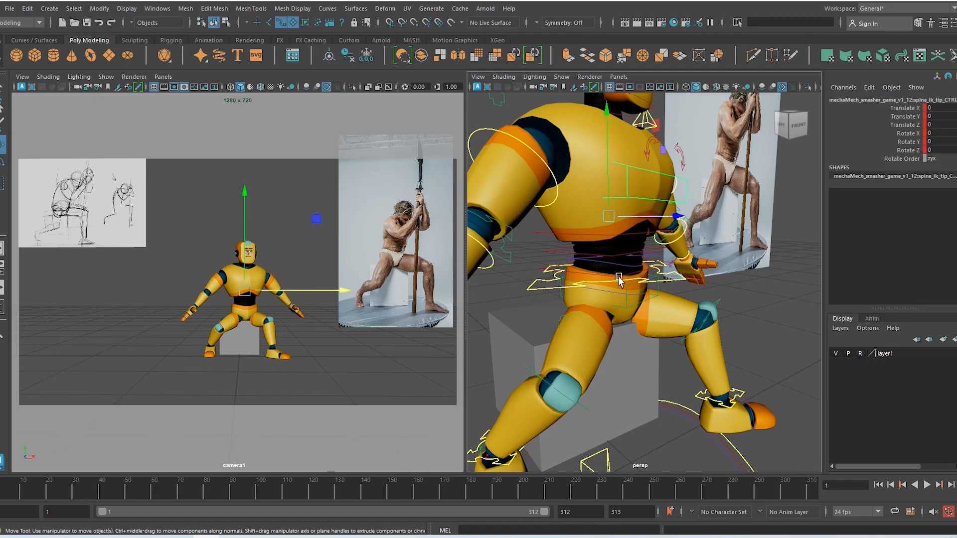
click(616, 283)
click(599, 257)
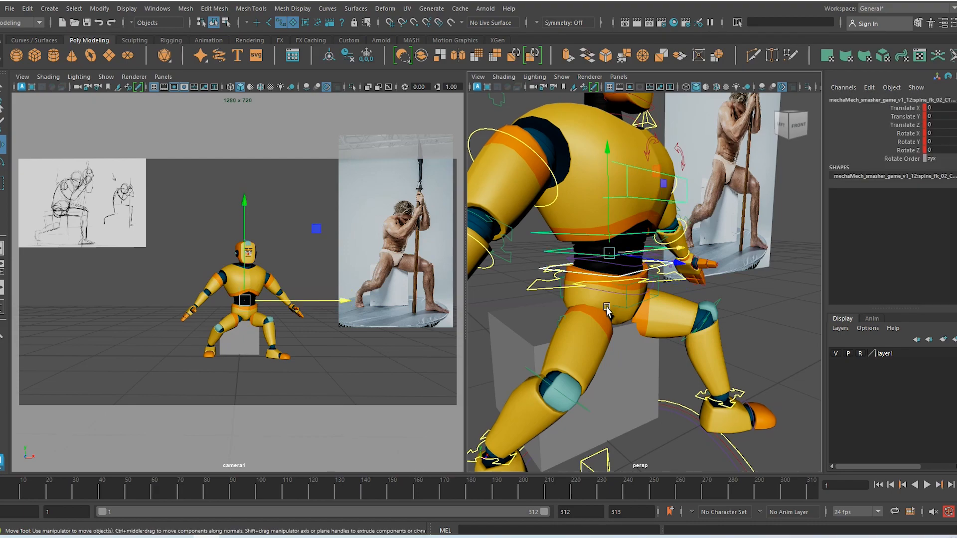
click(642, 199)
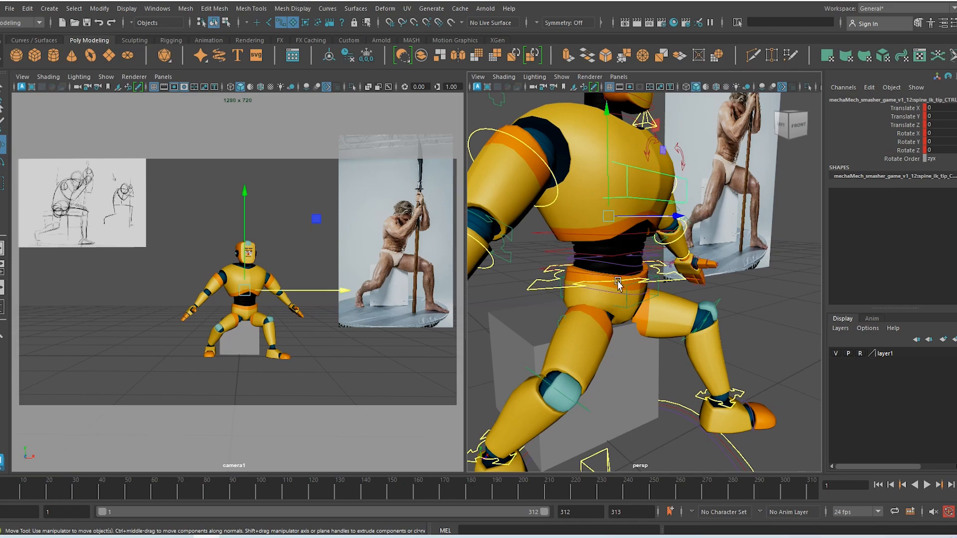
click(602, 264)
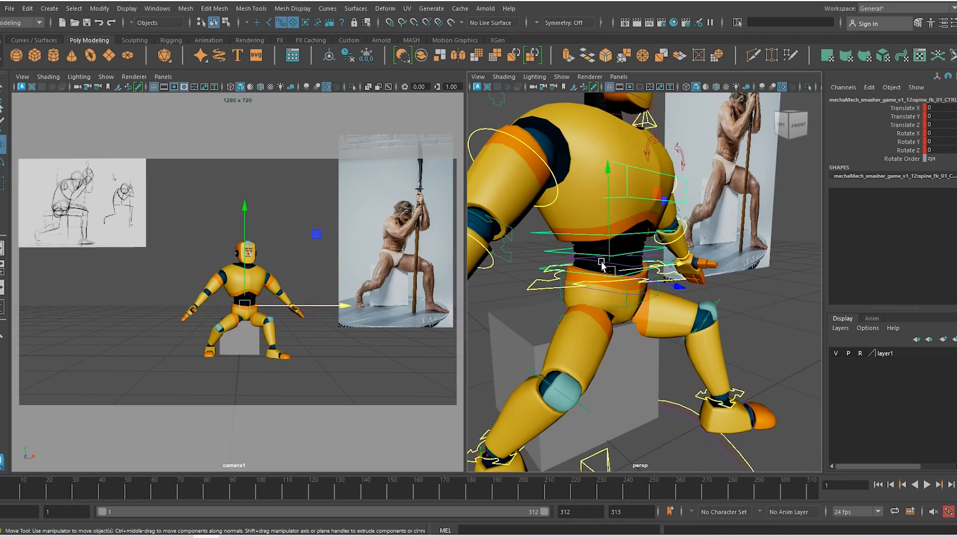
click(600, 256)
key(e)
drag(690, 225, 694, 248)
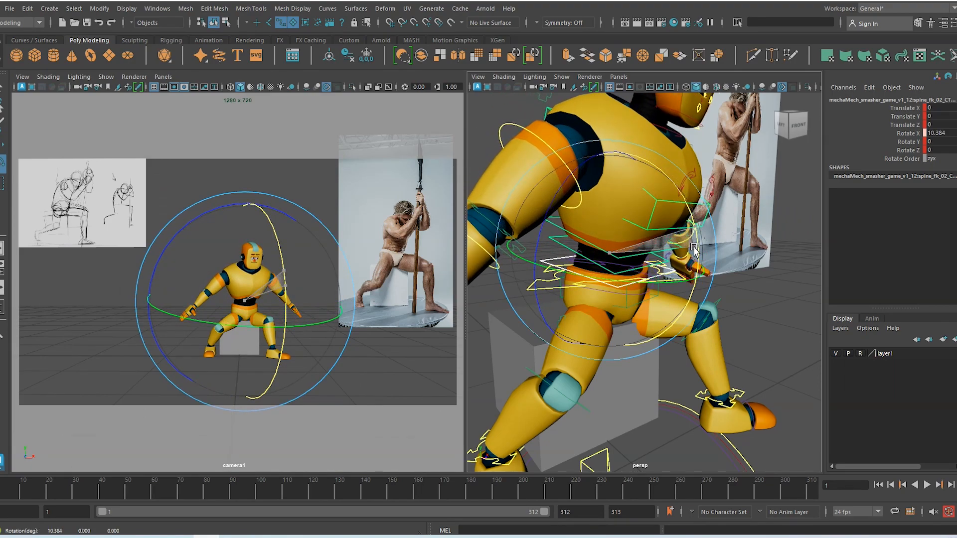
drag(693, 247, 694, 244)
alt+right_drag(700, 301, 641, 269)
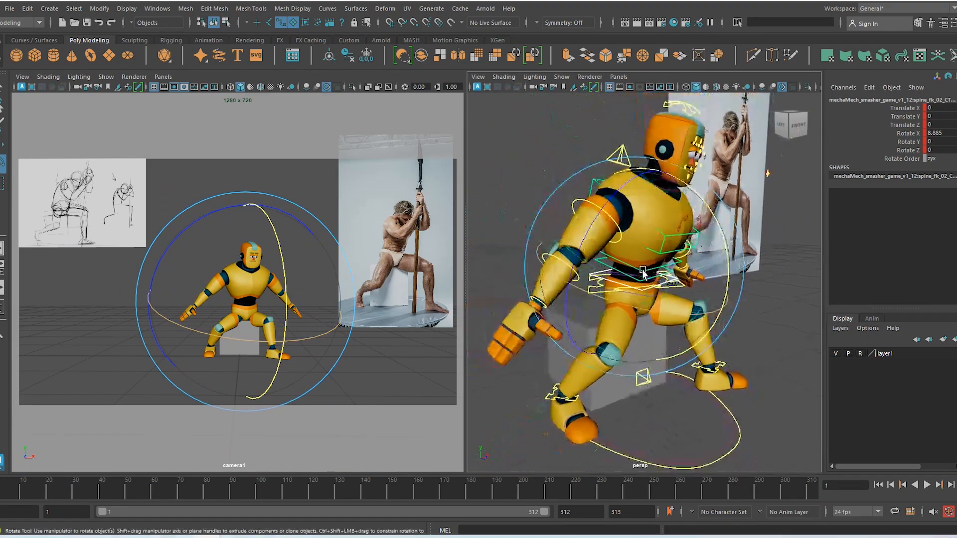
mouse_move(692, 302)
alt+mouse_down()
mouse_move(609, 302)
mouse_move(728, 313)
mouse_move(643, 304)
mouse_move(696, 309)
mouse_move(659, 294)
mouse_move(690, 294)
mouse_move(629, 190)
mouse_move(697, 322)
mouse_move(690, 319)
mouse_move(702, 318)
mouse_move(682, 312)
alt+mouse_up()
Undo the last torso twist on the Y axis
key(ctrl+z)
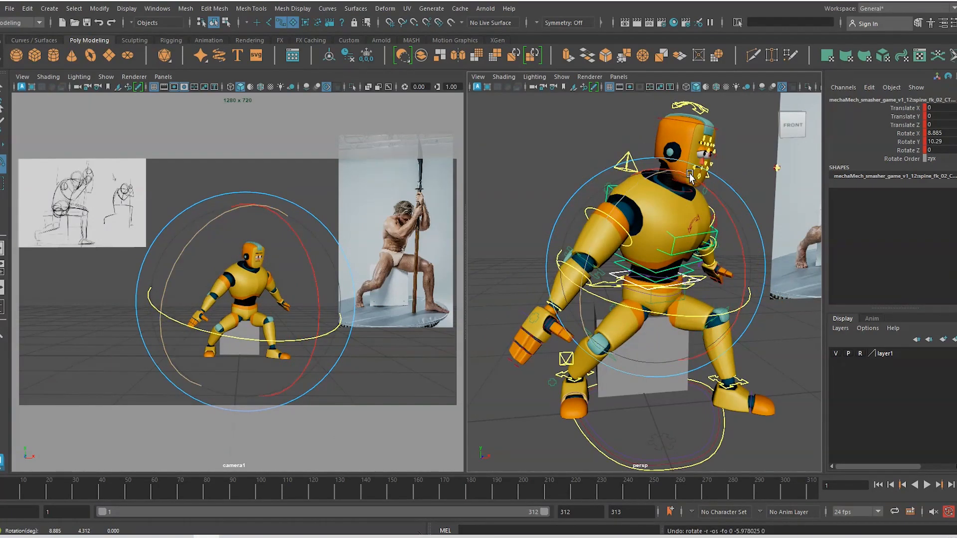
alt+drag(692, 196, 700, 124)
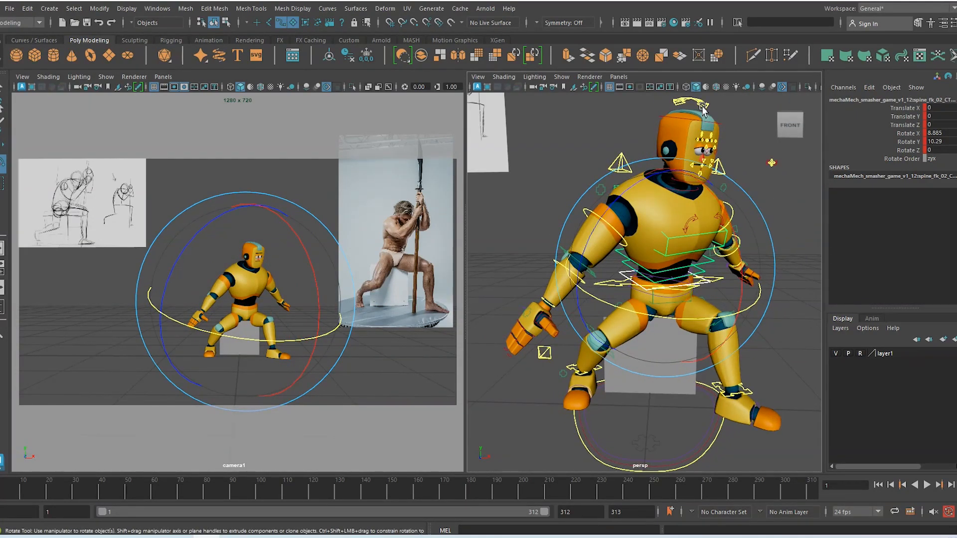
click(703, 108)
key(w)
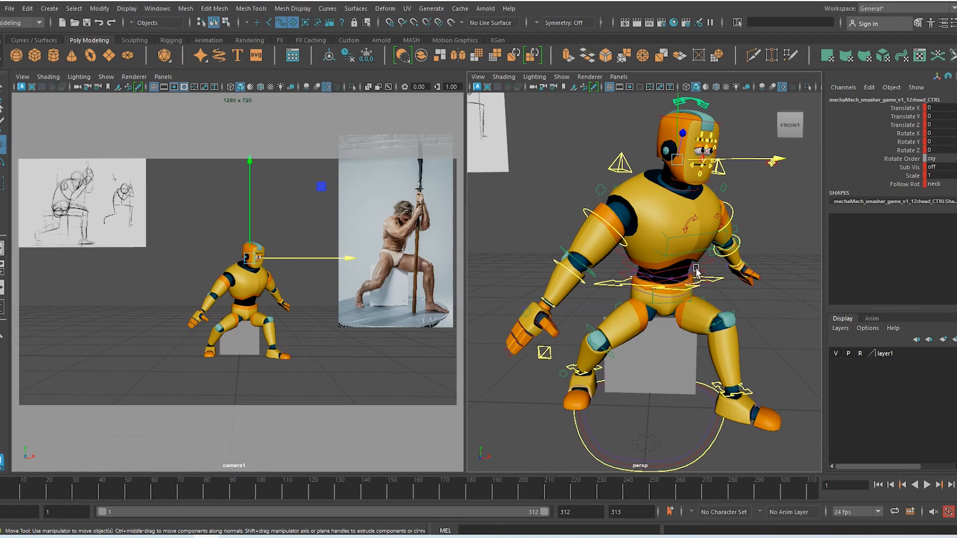
Tilt spine_fk_03_CTRL forward to about Rotate X 6.312, then select head_CTRL
click(697, 269)
key(e)
mouse_move(718, 259)
mouse_down()
mouse_move(717, 219)
mouse_move(725, 249)
mouse_up()
drag(718, 265, 738, 284)
key(ctrl+z)
key(ctrl+z)
key(ctrl+z)
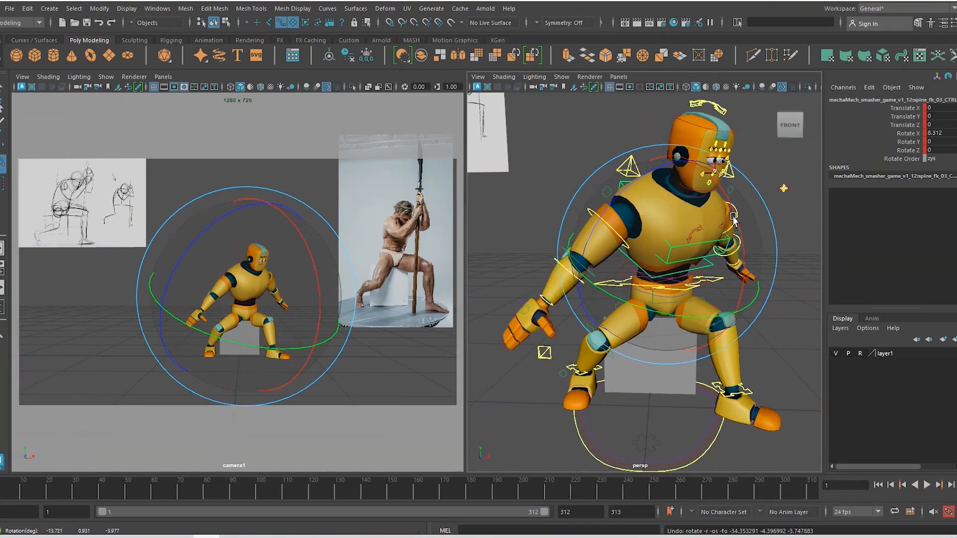
click(721, 108)
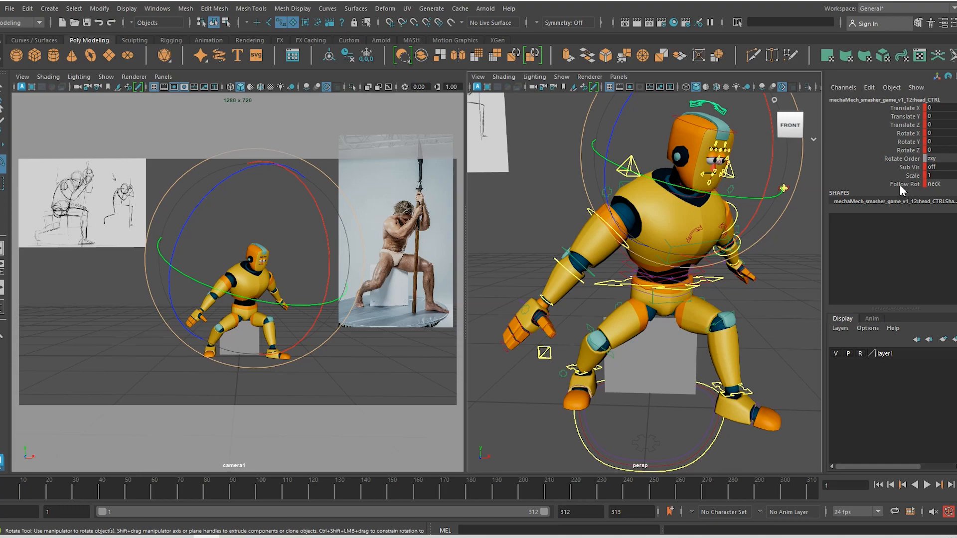
Set the head's Follow Rot to master_03 and turn the head sideways
click(945, 185)
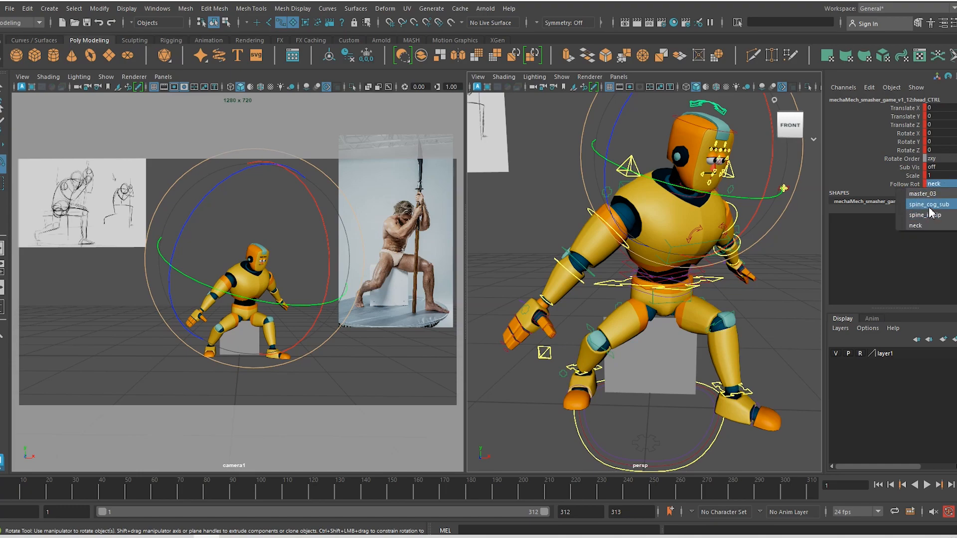
click(922, 194)
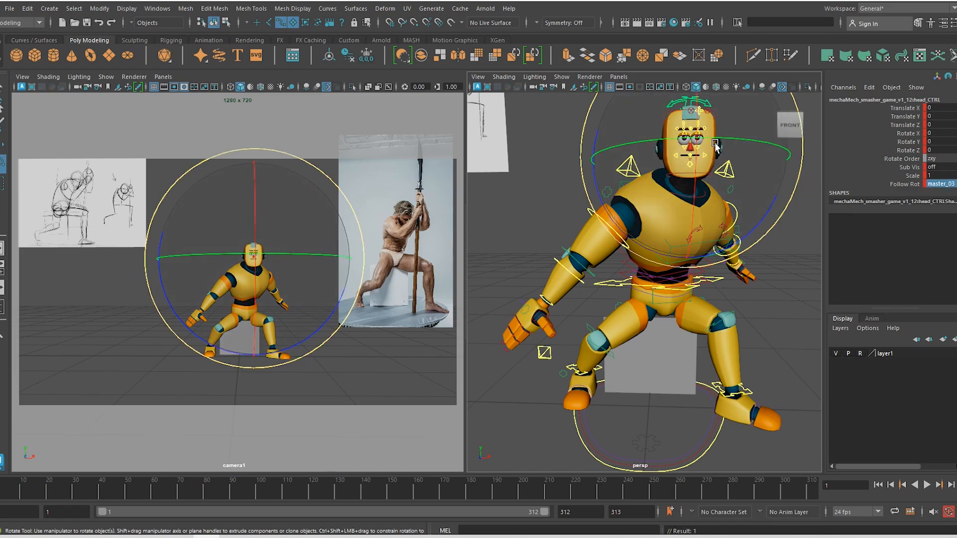
drag(715, 145, 735, 215)
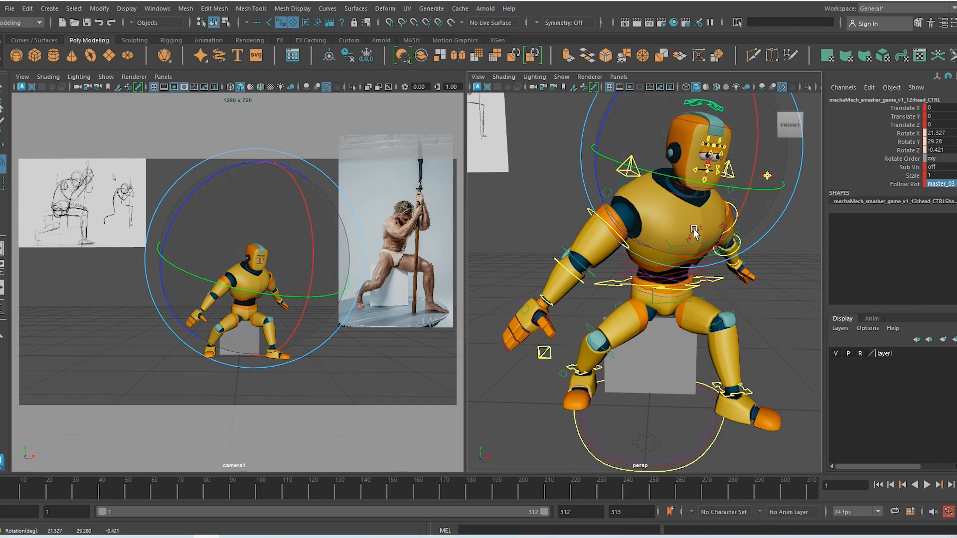
key(w)
Lean spine_fk_03_CTRL forward to Rotate X -10.907, Y 1.61, Z 0.831
click(675, 278)
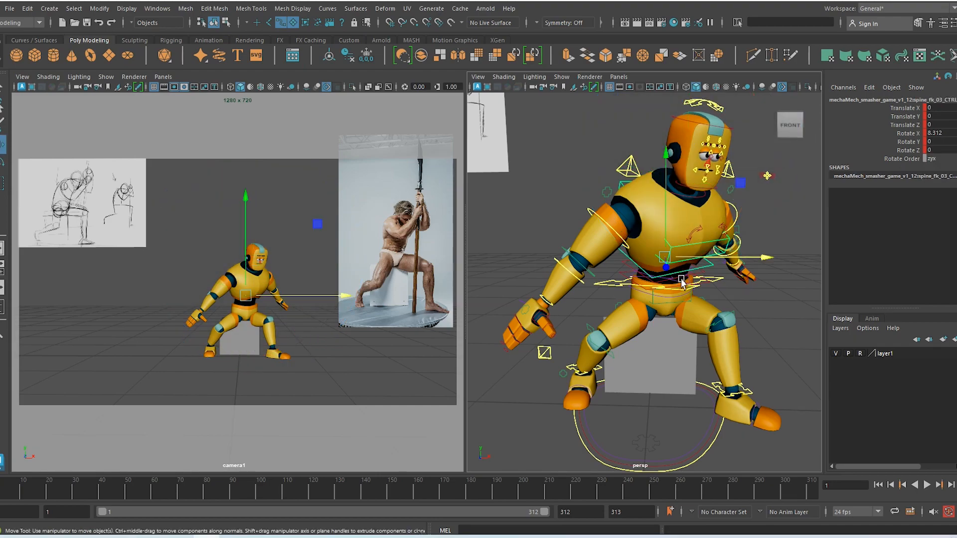
key(e)
drag(741, 229, 741, 271)
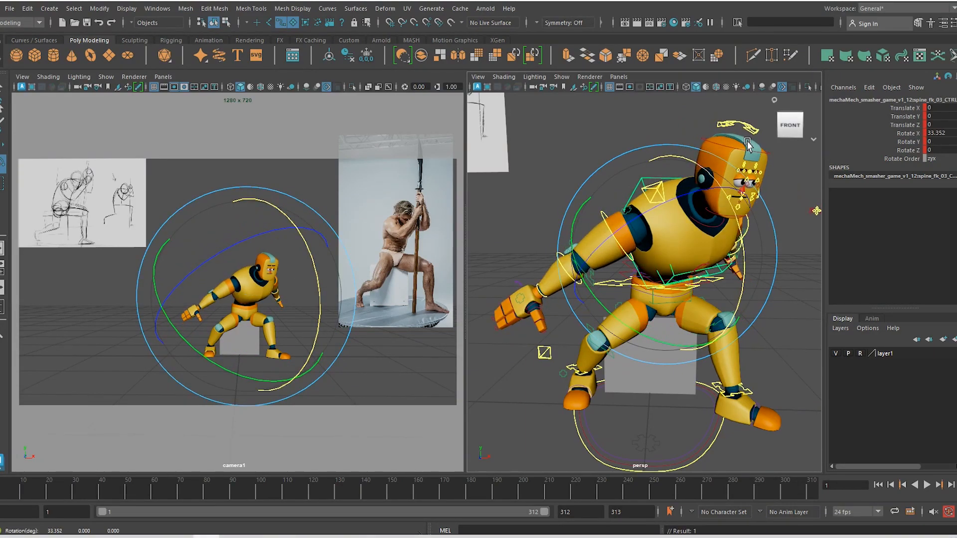
drag(749, 234, 699, 253)
key(ctrl+z)
key(ctrl+z)
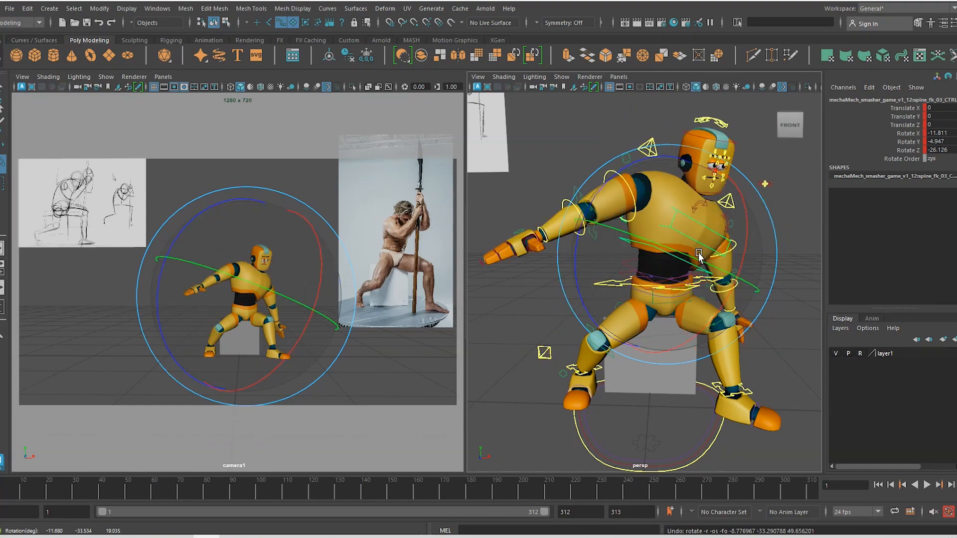
key(ctrl+z)
key(ctrl+z)
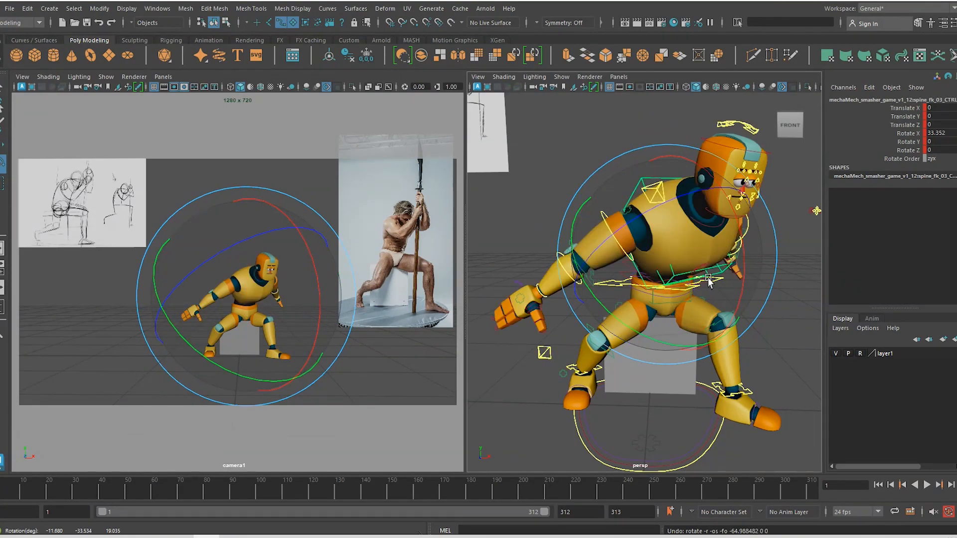
key(ctrl+z)
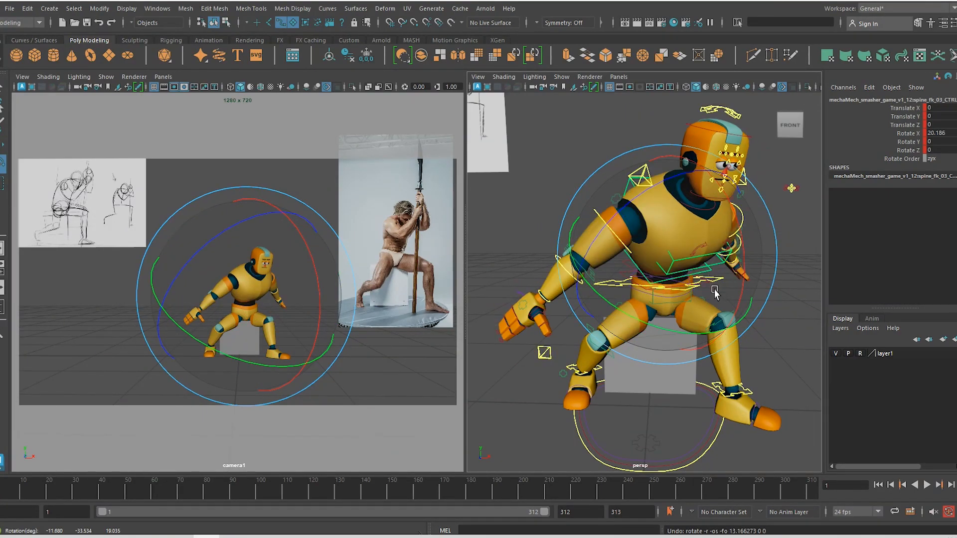
key(w)
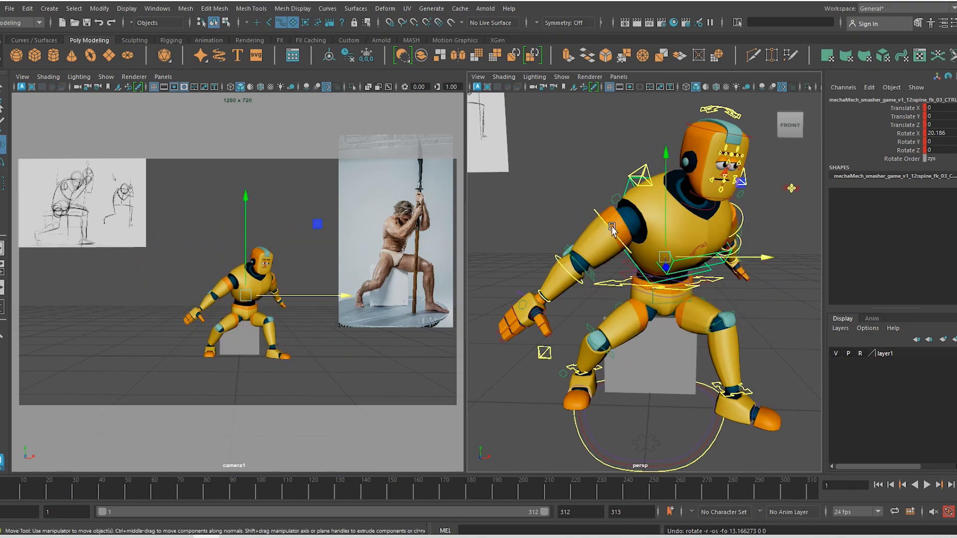
Set Follow Rot to master_03 on both the right and left shoulder FK controls
click(608, 228)
alt+drag(654, 302, 644, 306)
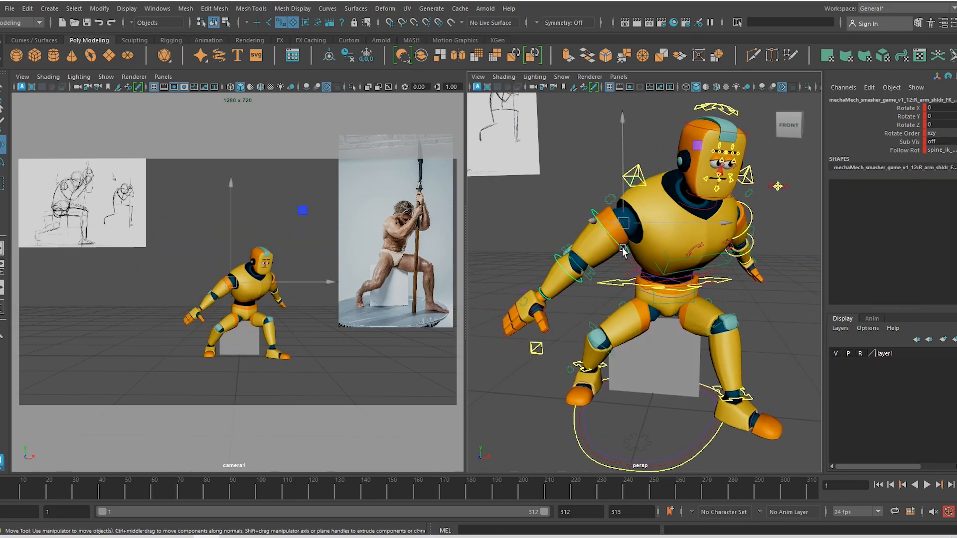
click(945, 150)
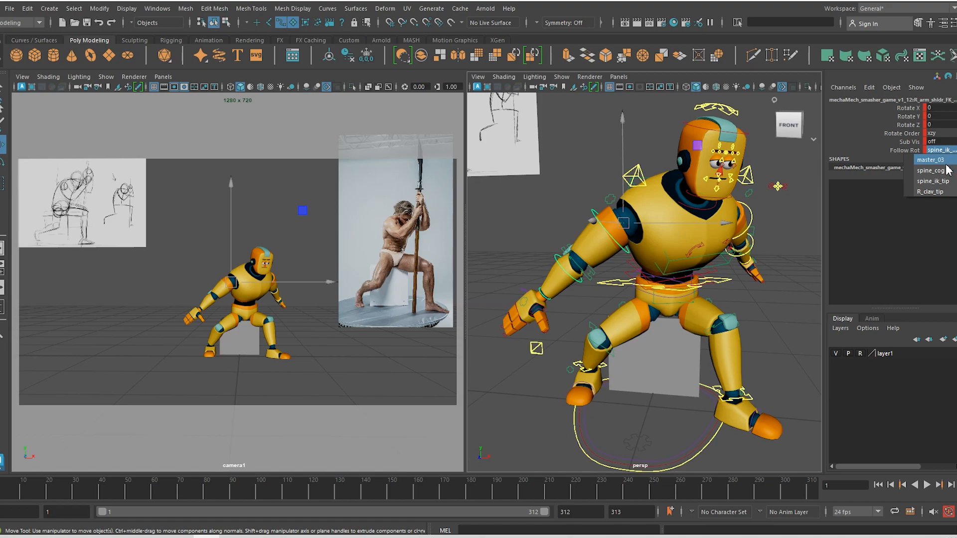
click(930, 160)
alt+drag(708, 234, 776, 232)
click(776, 235)
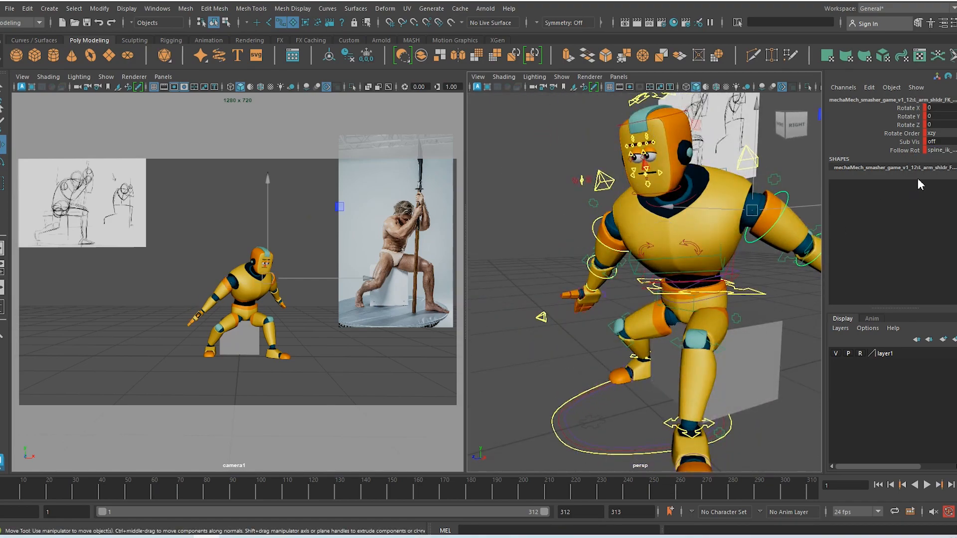
click(943, 150)
click(944, 161)
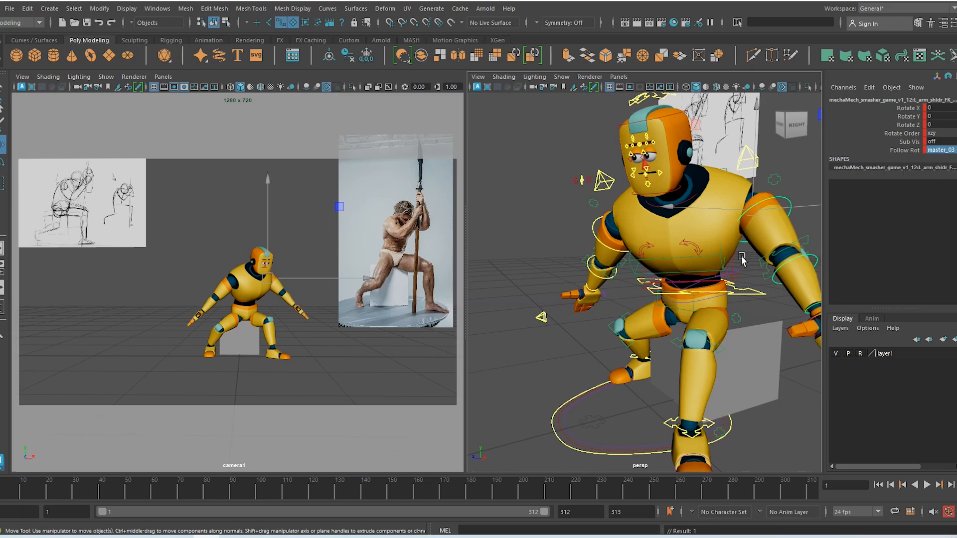
alt+drag(737, 279, 696, 226)
click(721, 277)
key(e)
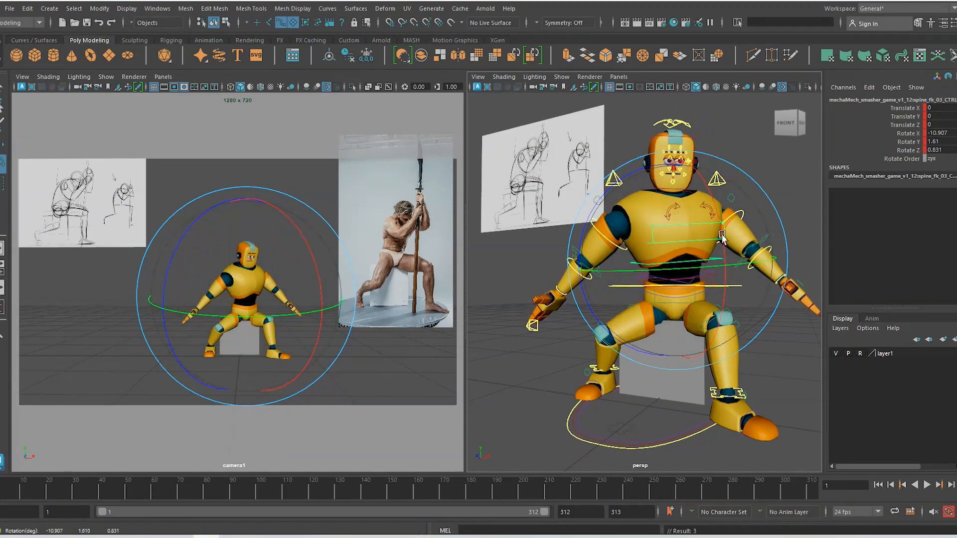
Undo the extra spine rotation and a trial sideways torso twist
key(ctrl+z)
drag(604, 207, 740, 262)
key(ctrl+z)
key(ctrl+z)
alt+drag(662, 311, 644, 290)
key(w)
key(e)
key(w)
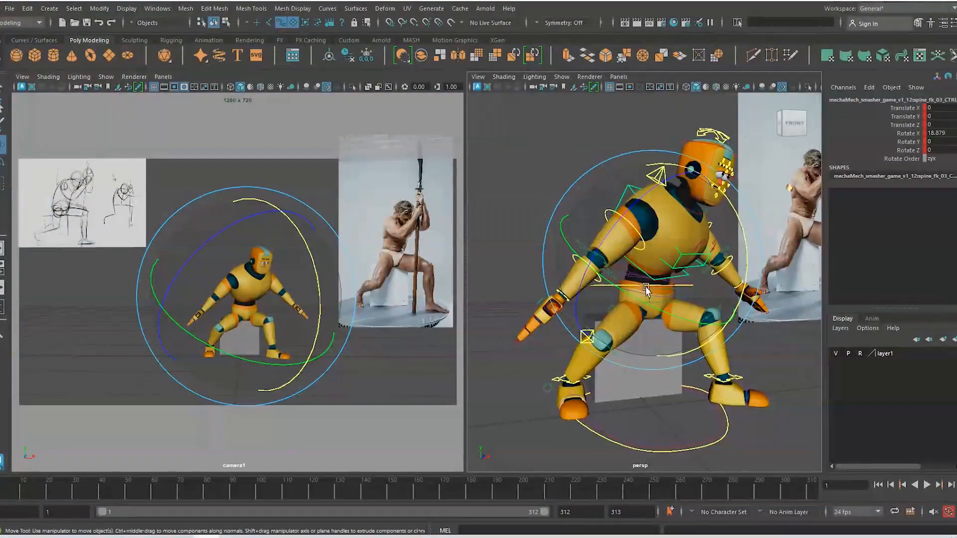
Rotate spine_fk_02_CTRL to X 1.611, Y 1.008, Z 0.284, then deselect everything
click(625, 272)
key(e)
drag(740, 267, 739, 257)
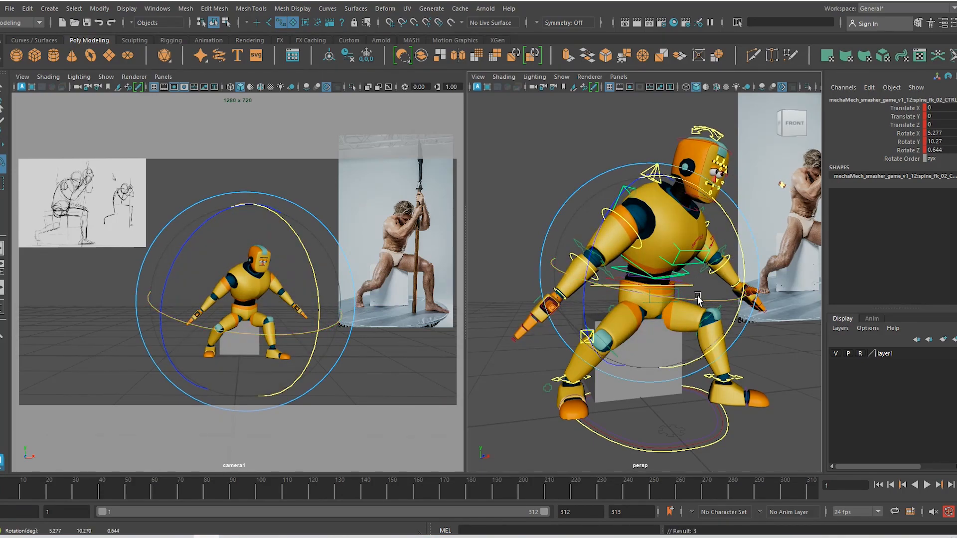
drag(697, 300, 683, 293)
drag(282, 312, 284, 300)
key(w)
alt+drag(566, 298, 578, 355)
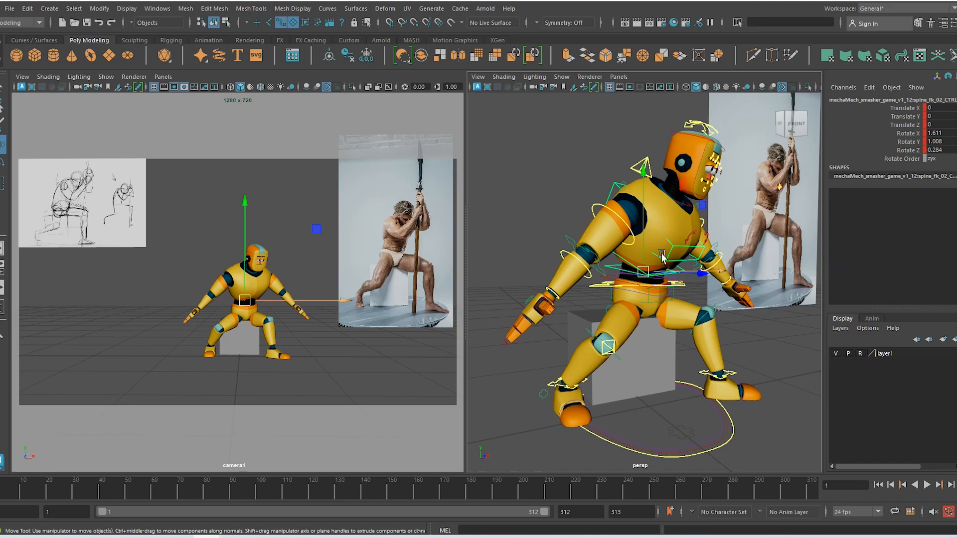
click(631, 233)
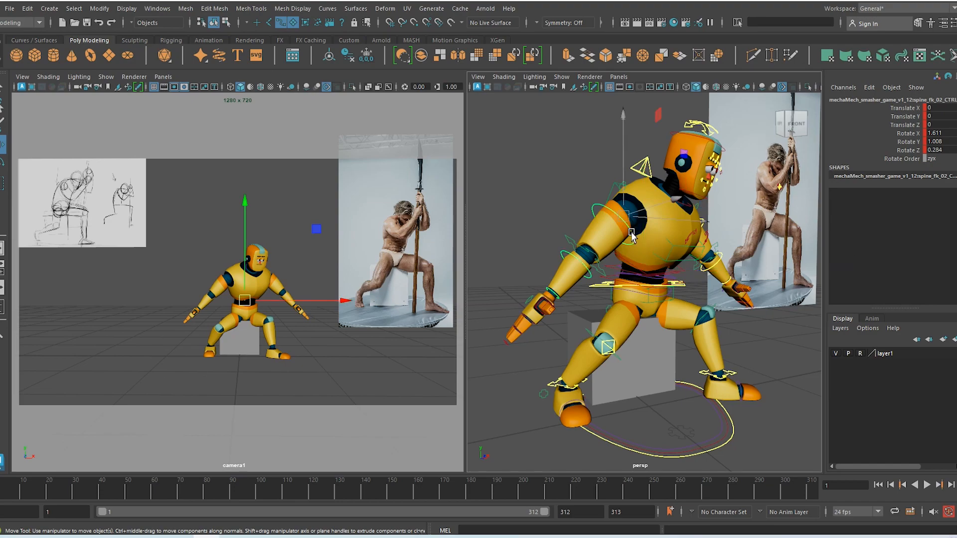
alt+drag(695, 319, 684, 315)
click(768, 334)
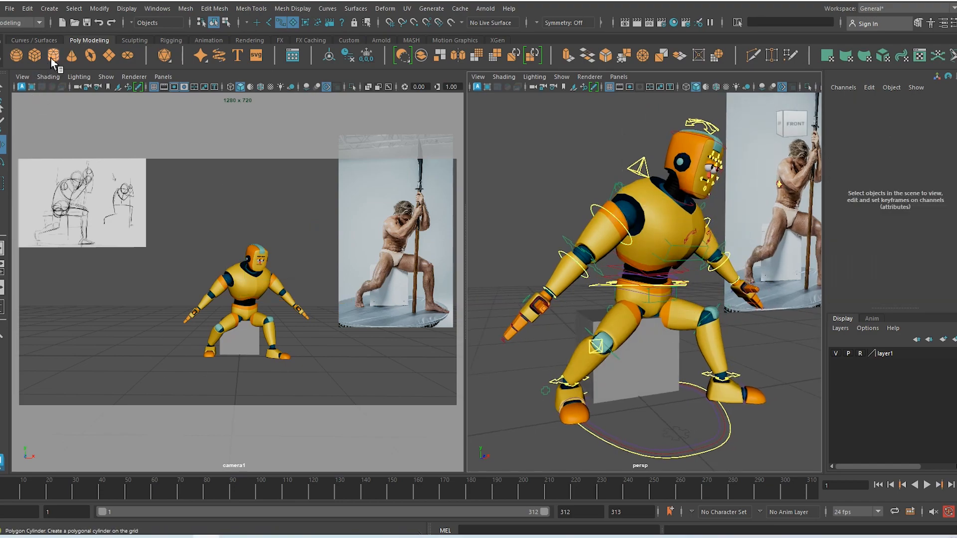
Create a polygon cylinder and scale it into a thin, tall pole (about 2.605 by 128.414)
click(334, 338)
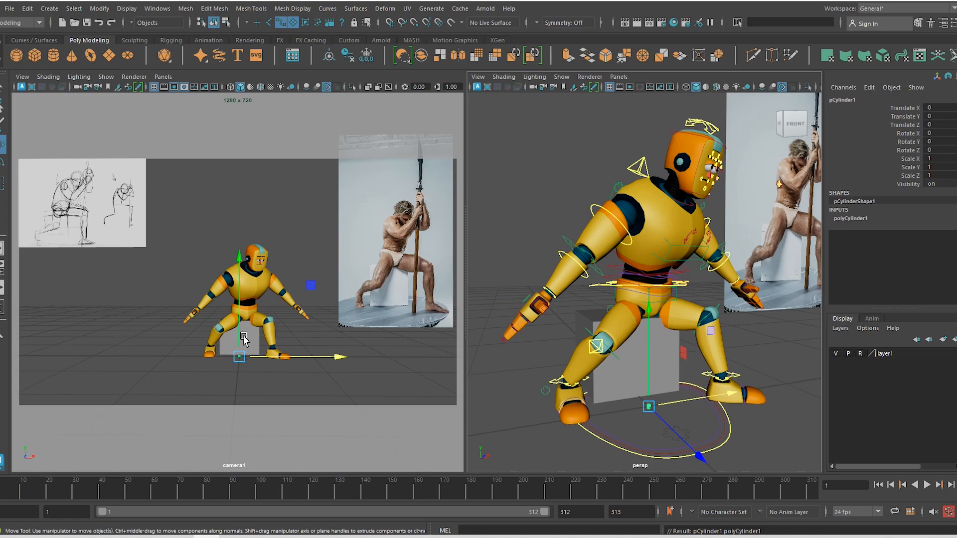
key(r)
drag(239, 358, 322, 412)
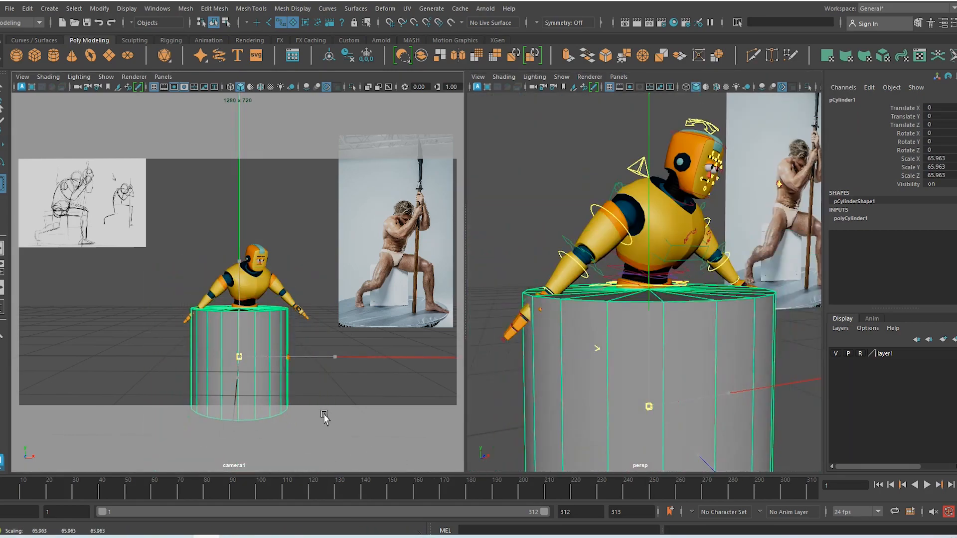
drag(234, 269, 235, 315)
drag(240, 359, 77, 263)
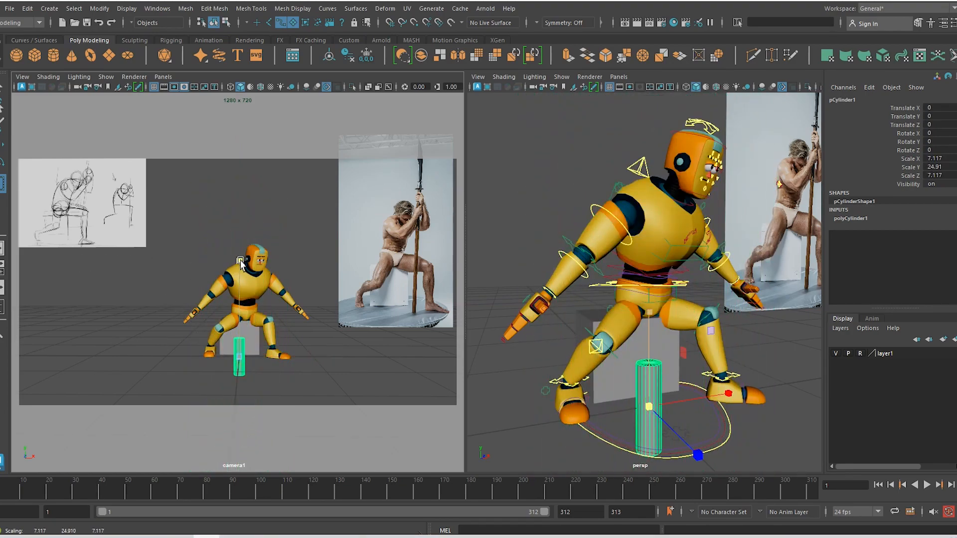
drag(240, 262, 227, 22)
drag(240, 358, 187, 314)
drag(239, 264, 235, 38)
drag(249, 264, 242, 250)
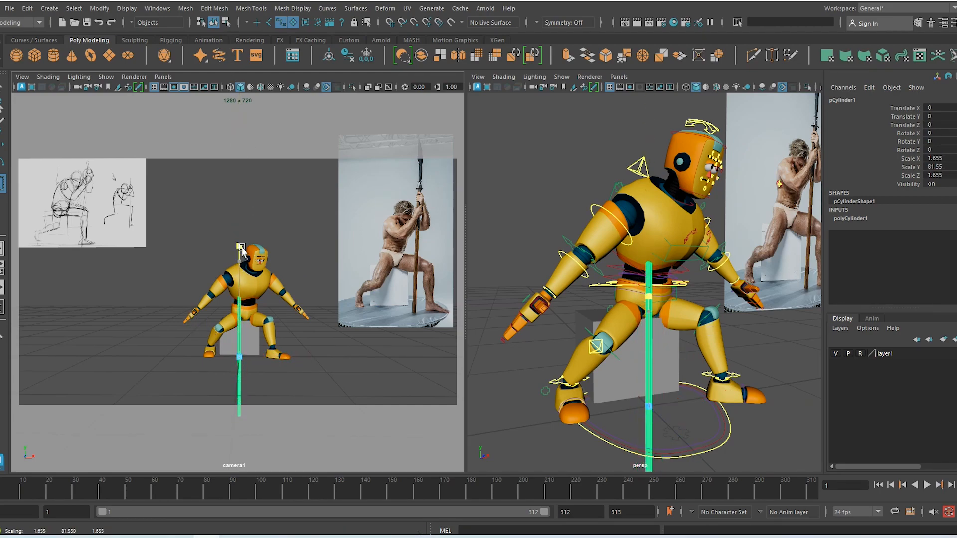
drag(238, 351, 252, 377)
Raise the pole so it stands on the ground, shifted to the robot's side
key(w)
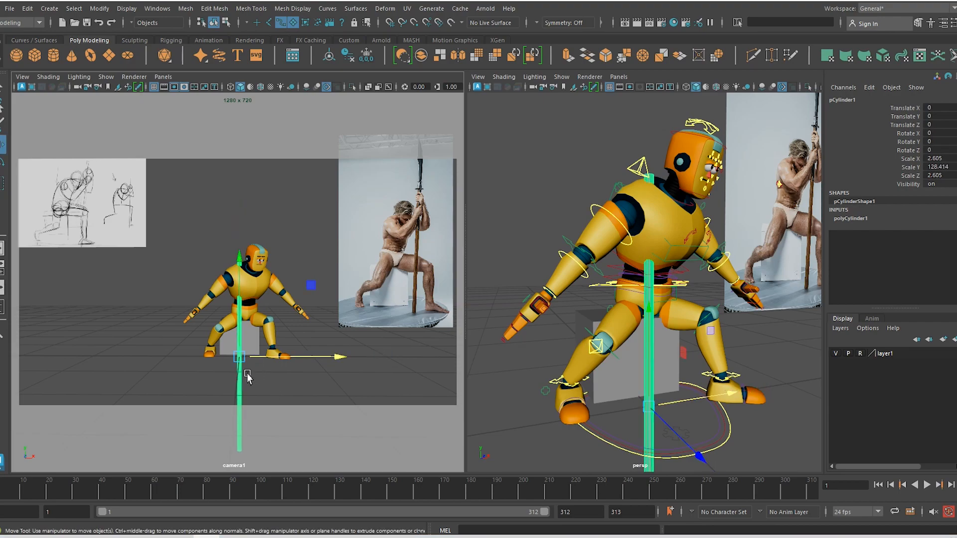
alt+middle_drag(672, 395, 630, 285)
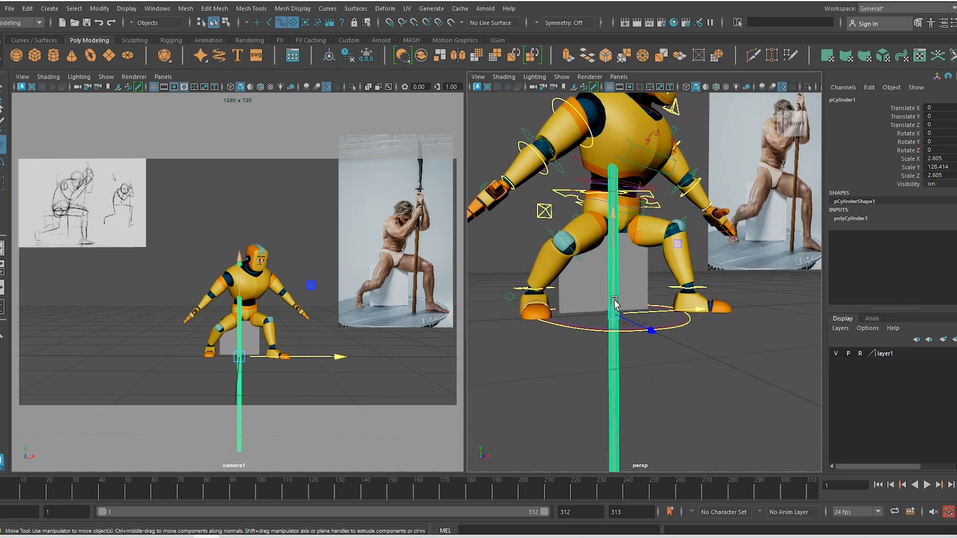
drag(614, 303, 624, 75)
drag(339, 274, 375, 274)
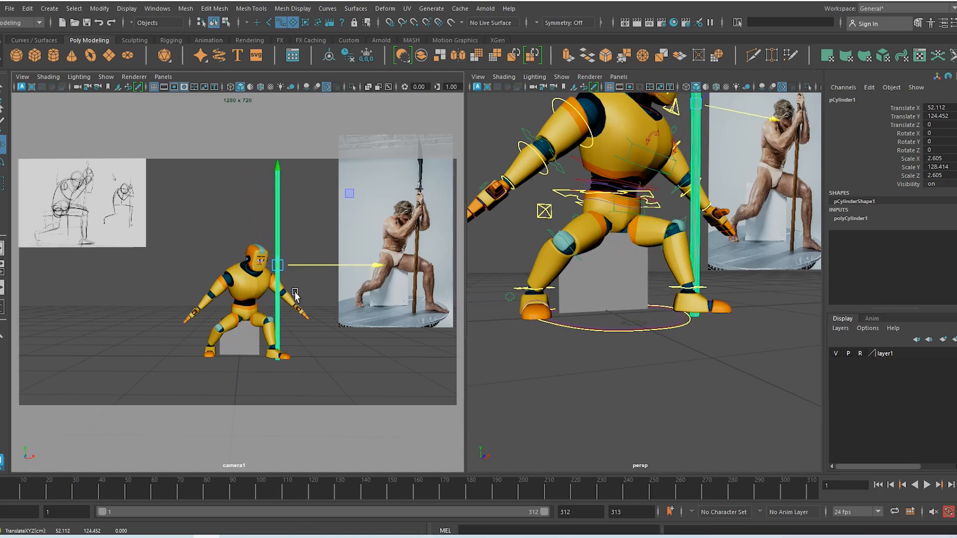
Push the pole forward in depth and nudge it sideways, checking from above and the front
alt+drag(685, 272, 653, 316)
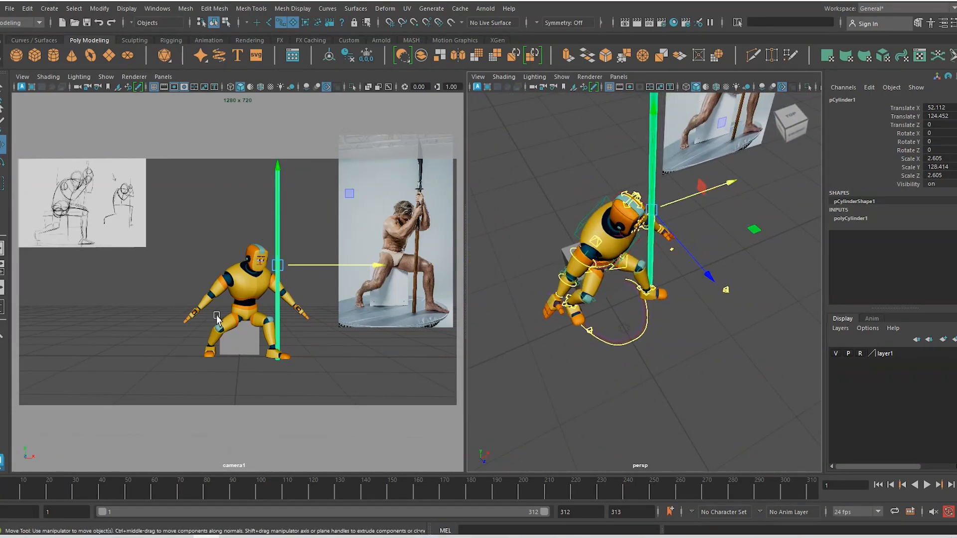
drag(711, 286, 554, 301)
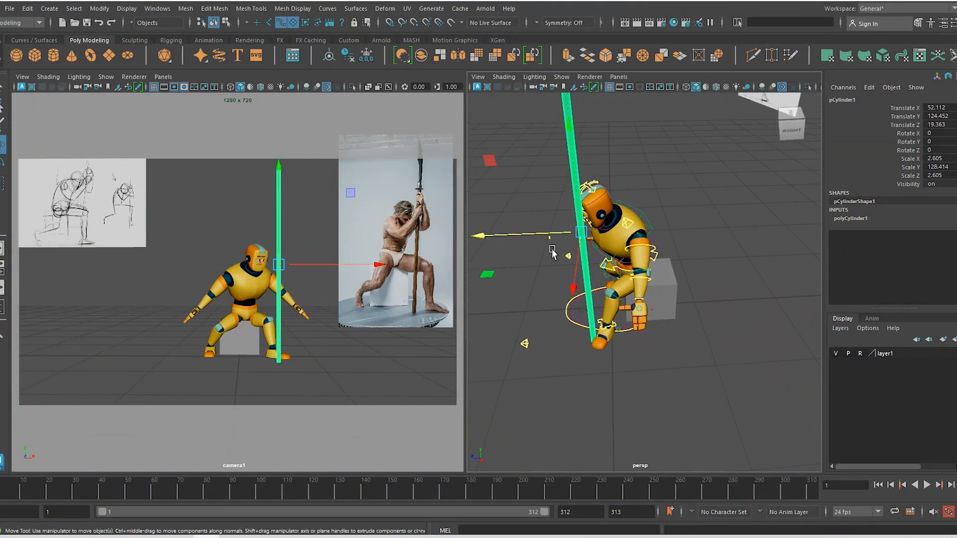
drag(552, 236, 545, 234)
alt+drag(521, 297, 617, 327)
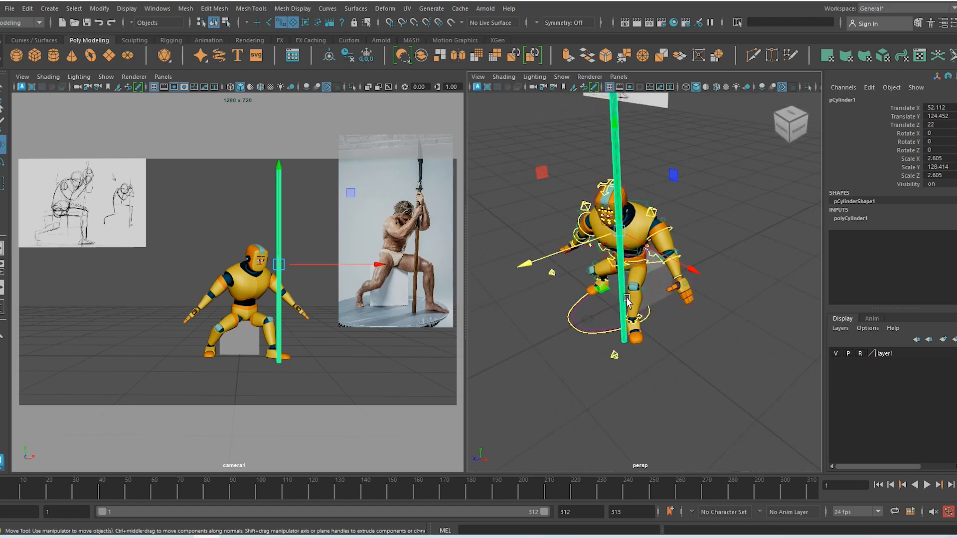
drag(689, 273, 691, 274)
alt+drag(612, 321, 629, 301)
alt+right_drag(597, 265, 683, 308)
Slide the pole closer to the robot's hand, ending at X 49.731, Z 22
click(697, 309)
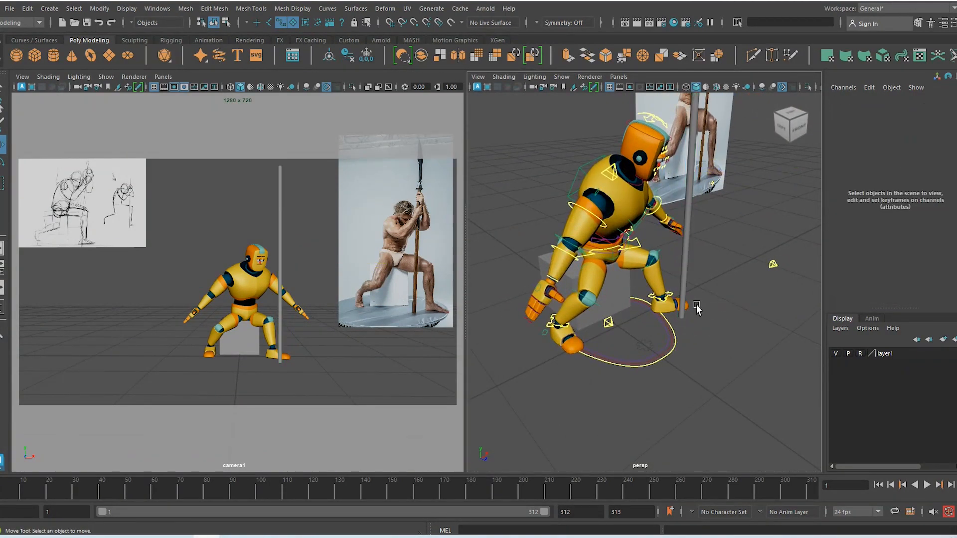
alt+drag(697, 268, 692, 237)
click(694, 235)
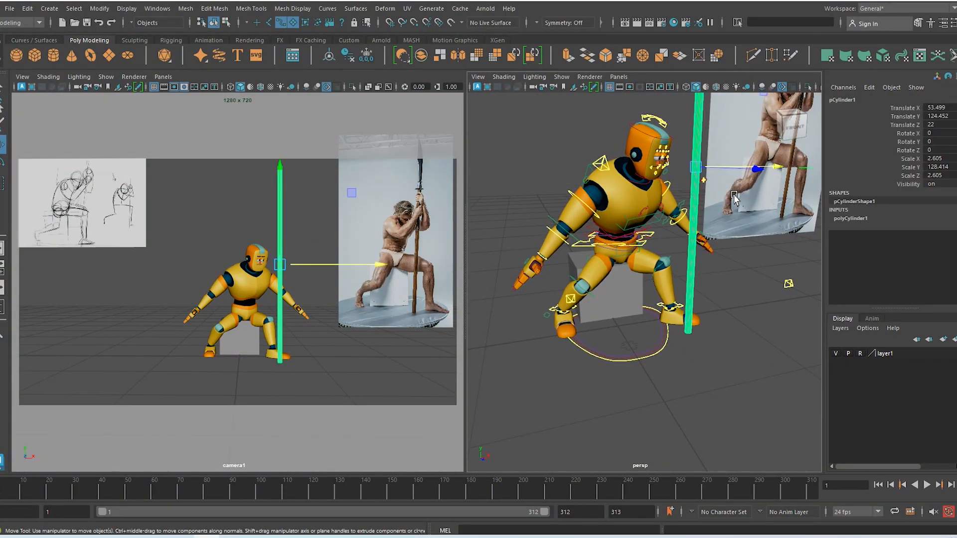
alt+drag(784, 193, 791, 187)
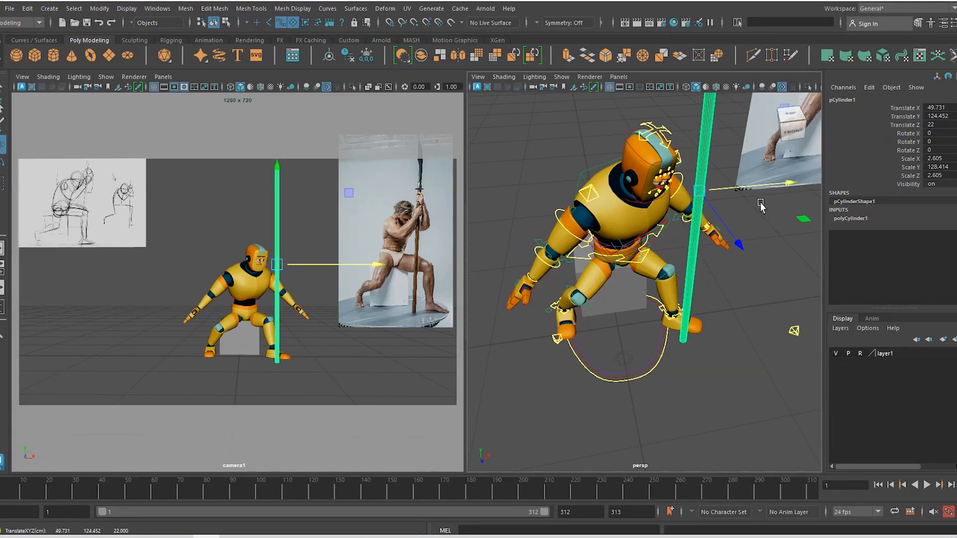
click(531, 160)
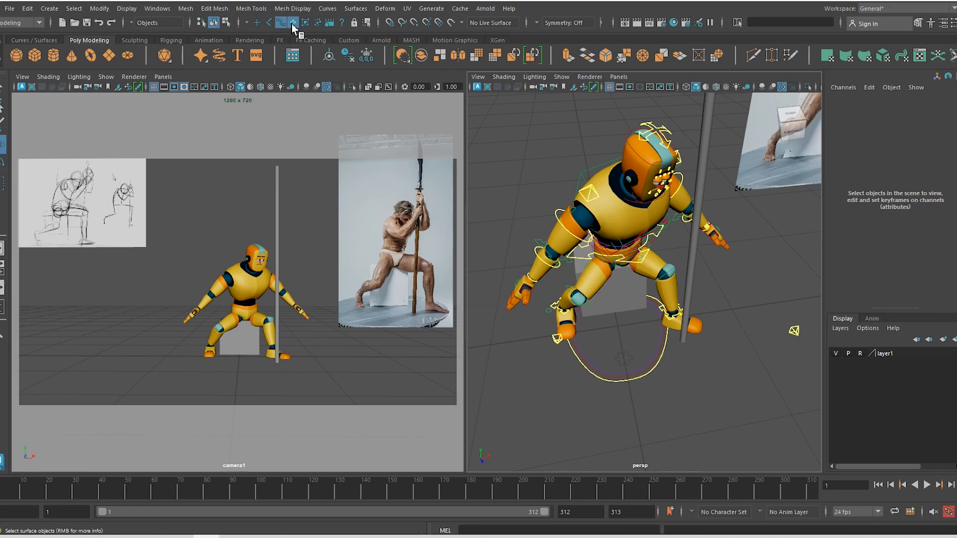
Rotate the right shoulder FK control to swing the upper arm forward
click(684, 242)
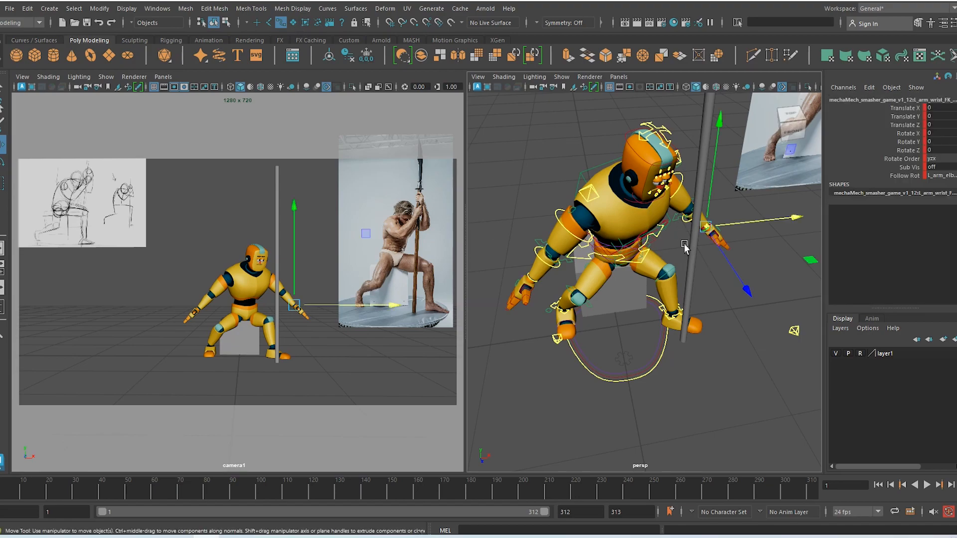
click(702, 262)
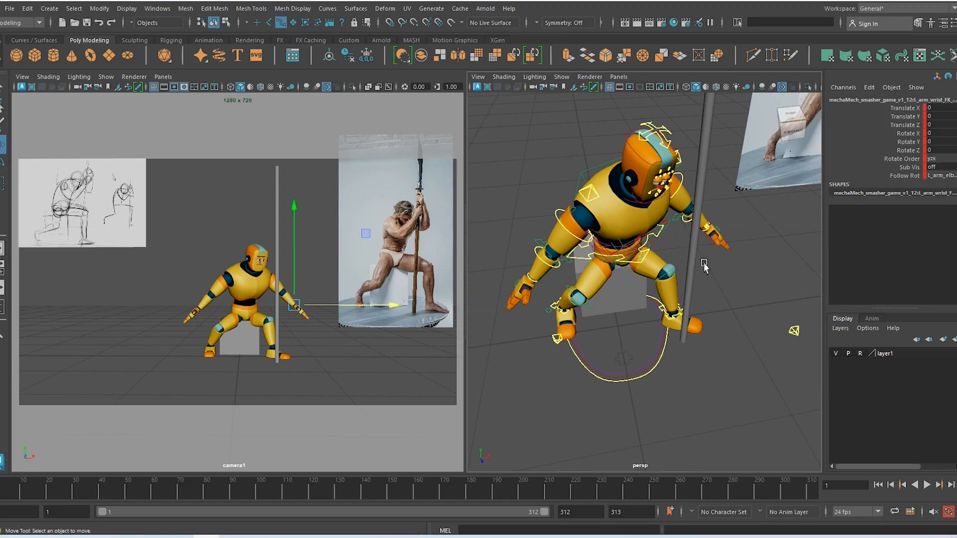
click(577, 242)
key(e)
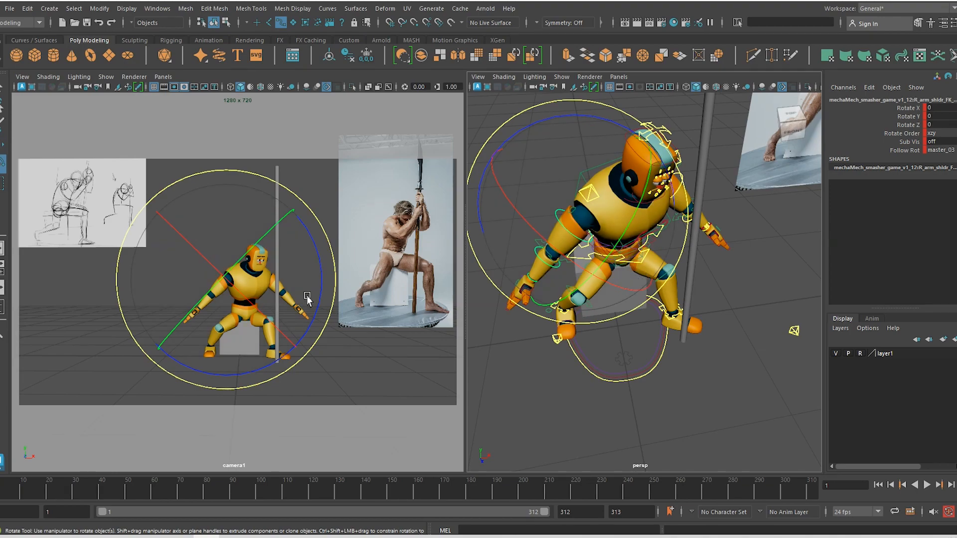
drag(319, 308, 305, 202)
Bend the right elbow to a Rotate Y of about -47.7, undoing a first bad try
key(w)
key(e)
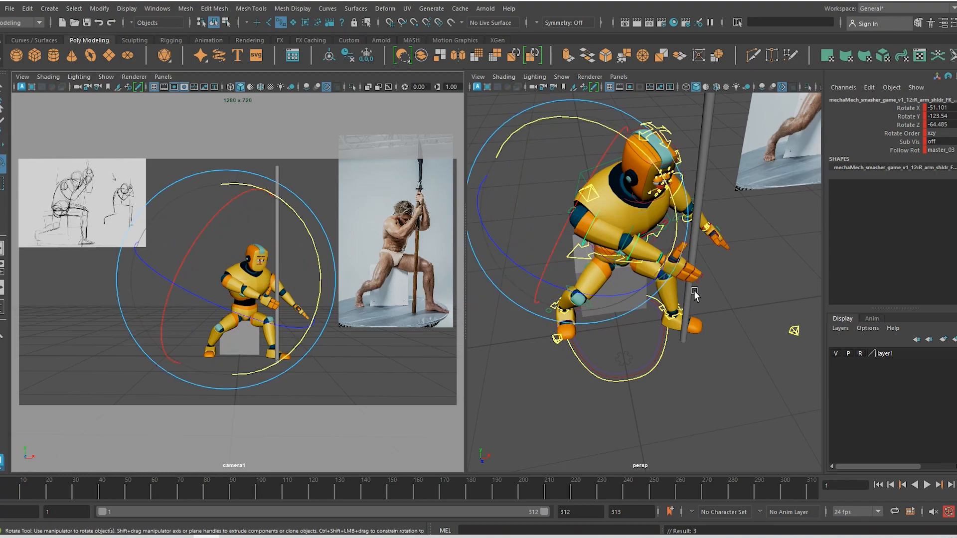
key(w)
click(647, 274)
key(e)
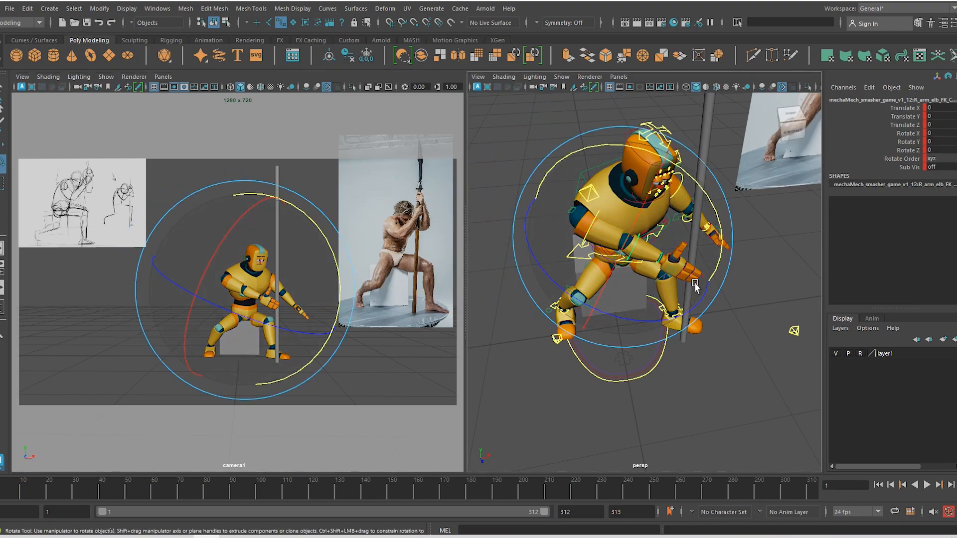
drag(714, 259, 660, 182)
key(ctrl+z)
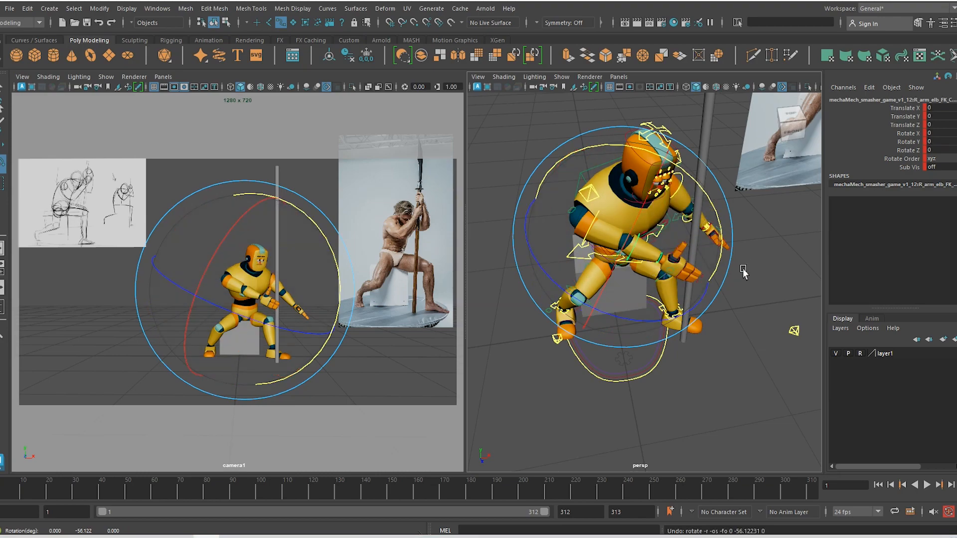
alt+drag(740, 261, 621, 201)
click(908, 143)
alt+drag(606, 297, 648, 315)
Rotate the right upper arm again and bend the elbow further to about -63.7
key(w)
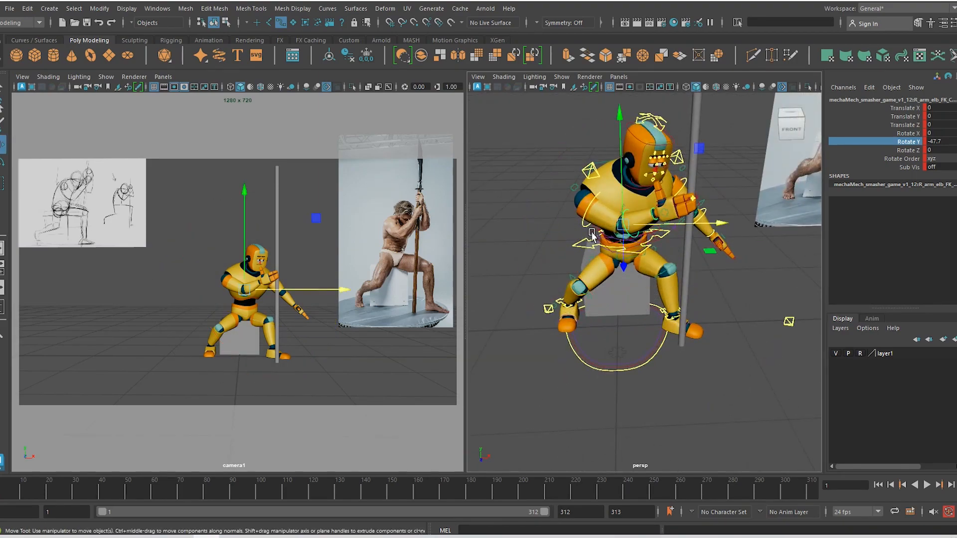
click(584, 215)
key(e)
drag(602, 290, 530, 270)
key(w)
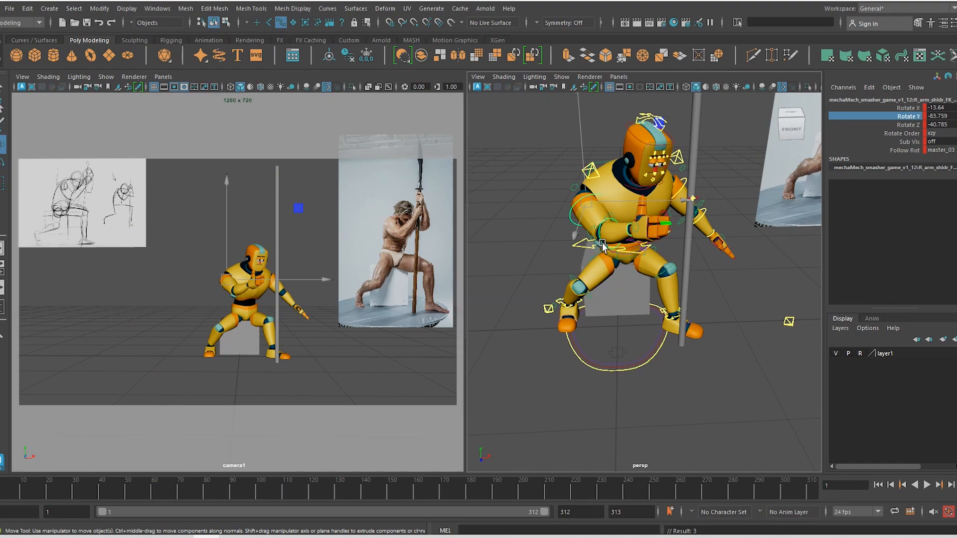
click(608, 196)
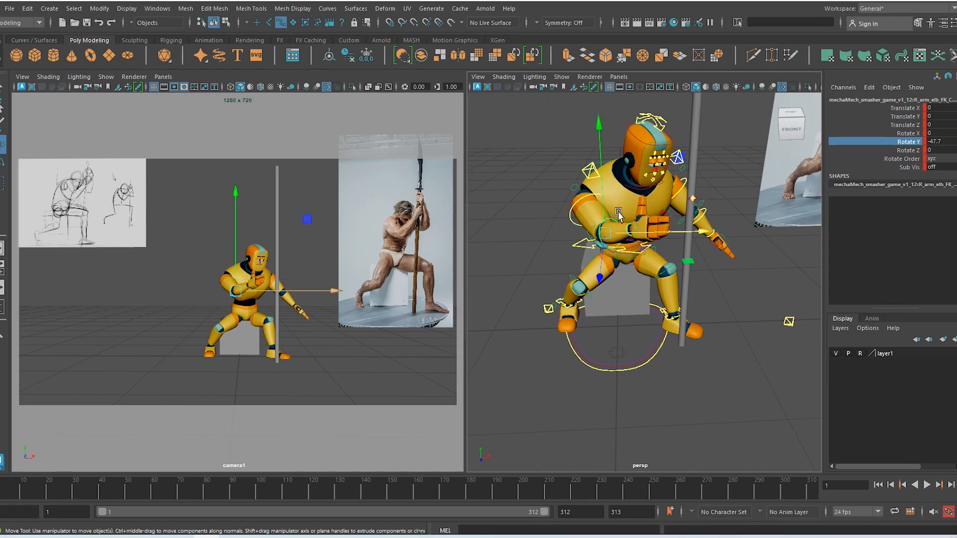
key(e)
drag(668, 268, 675, 237)
Turn the right shoulder in toward the chest, reaching Rotate X 19.905, Y -73.073, Z -53.002
key(w)
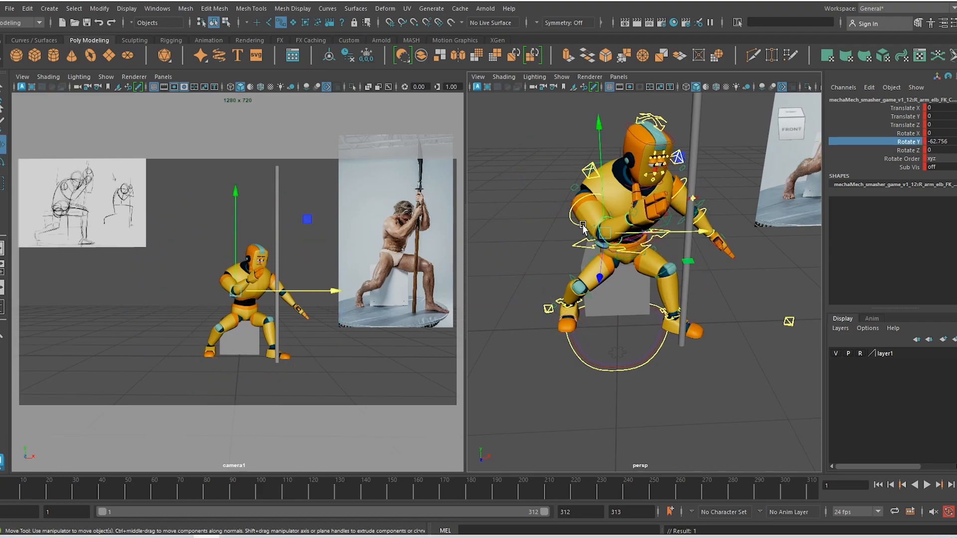
click(577, 201)
key(e)
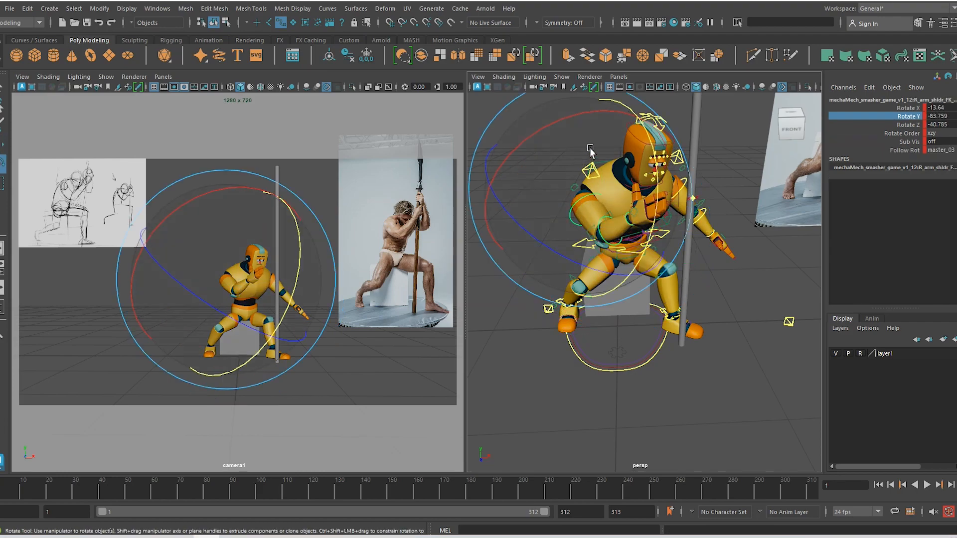
drag(581, 113, 620, 116)
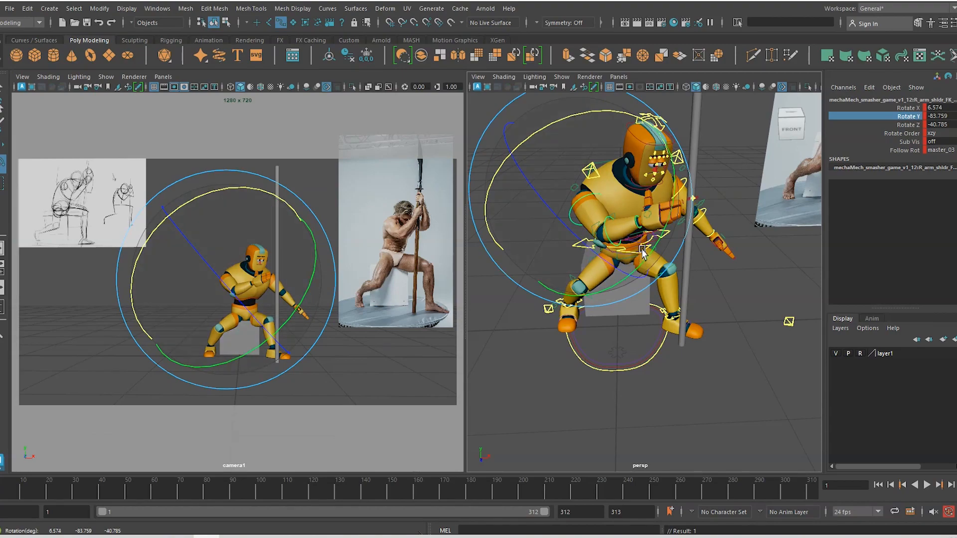
drag(635, 208, 648, 235)
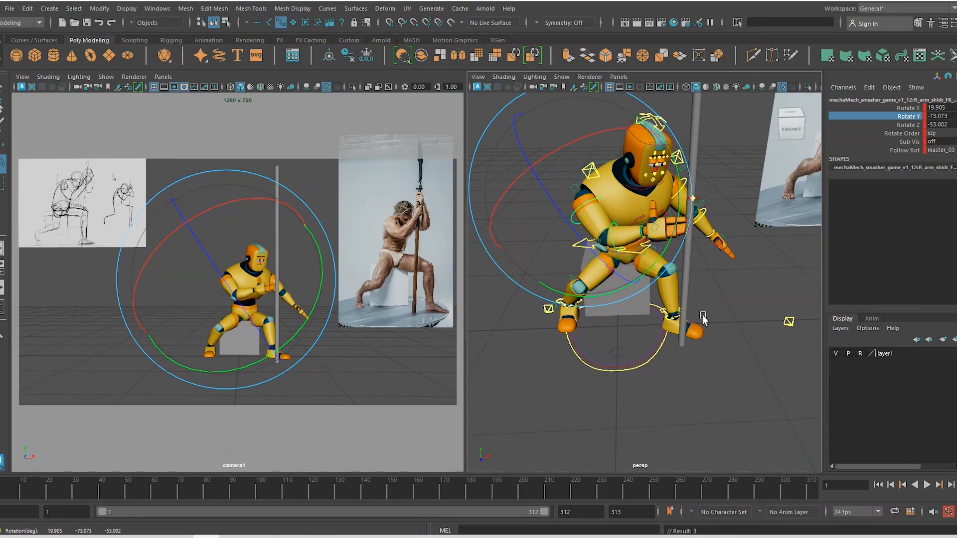
click(581, 251)
Select the right arm's settings control
click(750, 338)
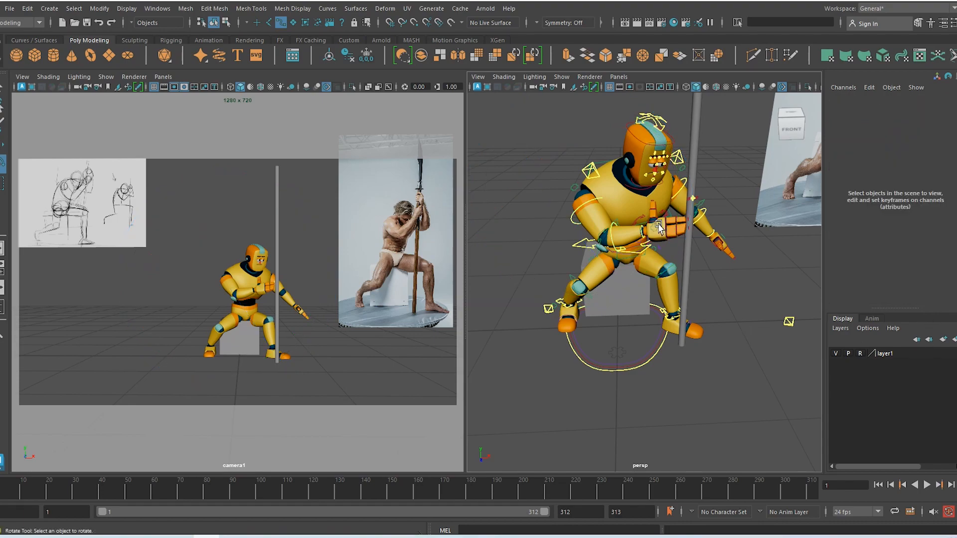
click(656, 231)
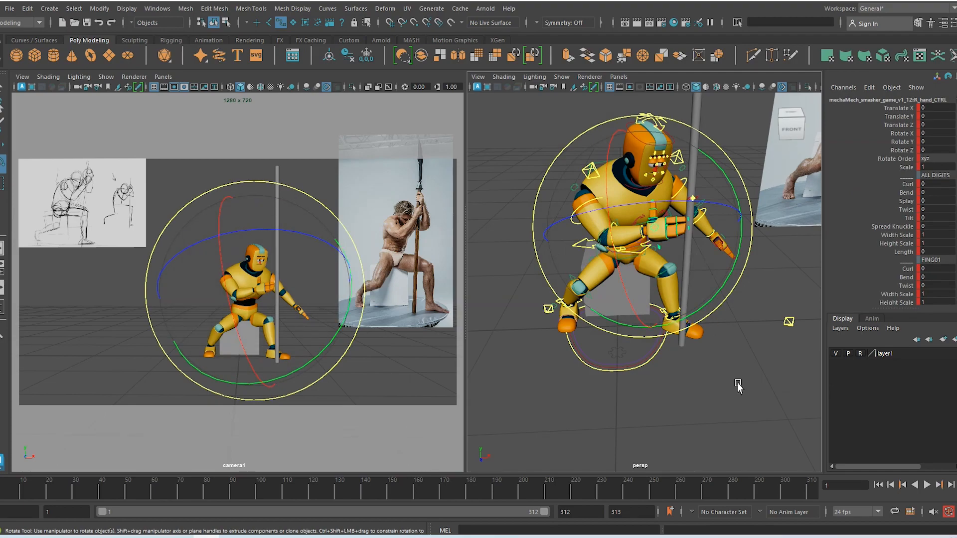
click(737, 385)
click(576, 212)
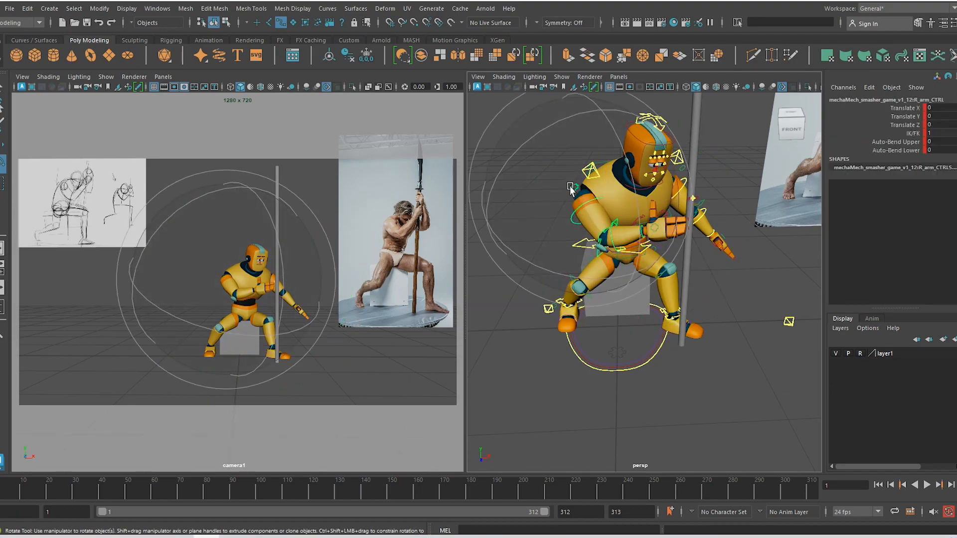
Set the right arm's IK/FK blend to 0, test wrist IK moves, then undo everything
click(913, 133)
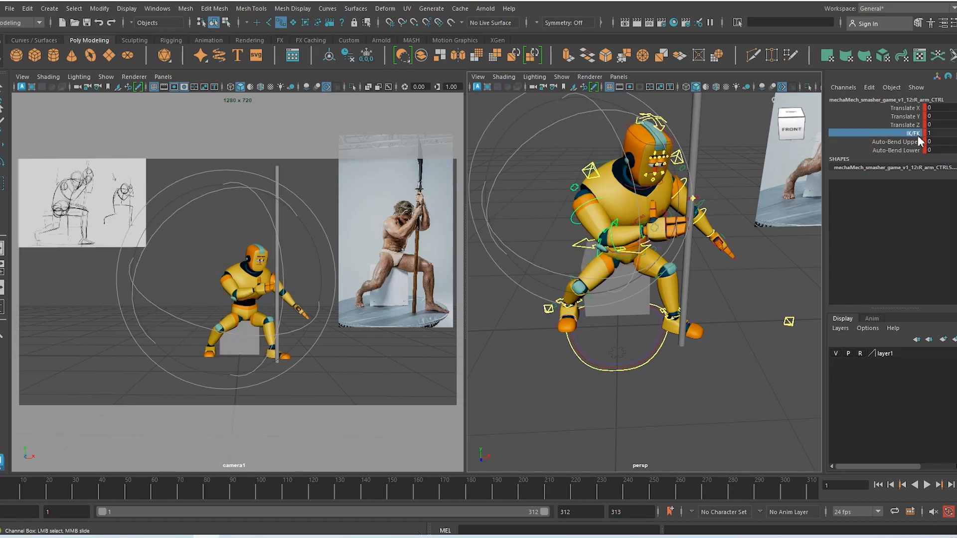
middle_drag(662, 395, 487, 396)
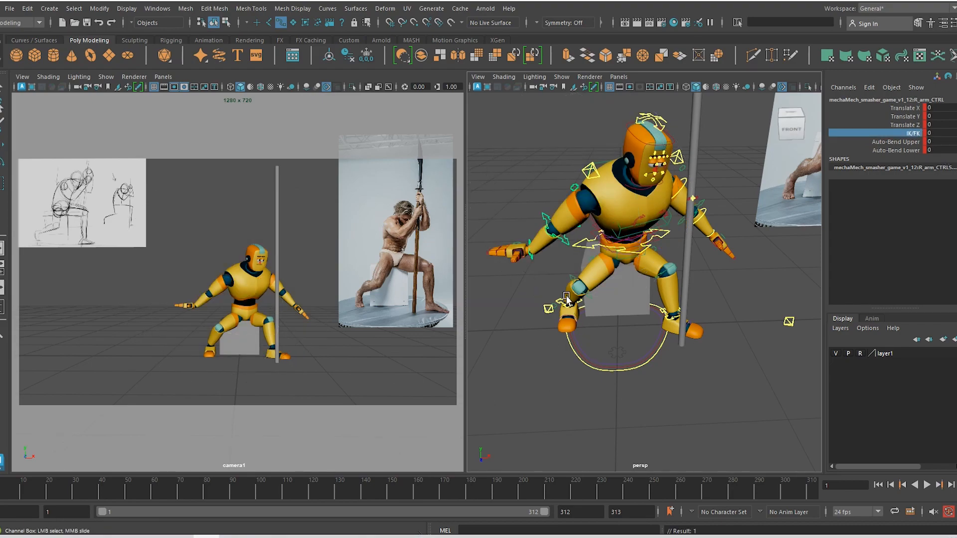
click(530, 256)
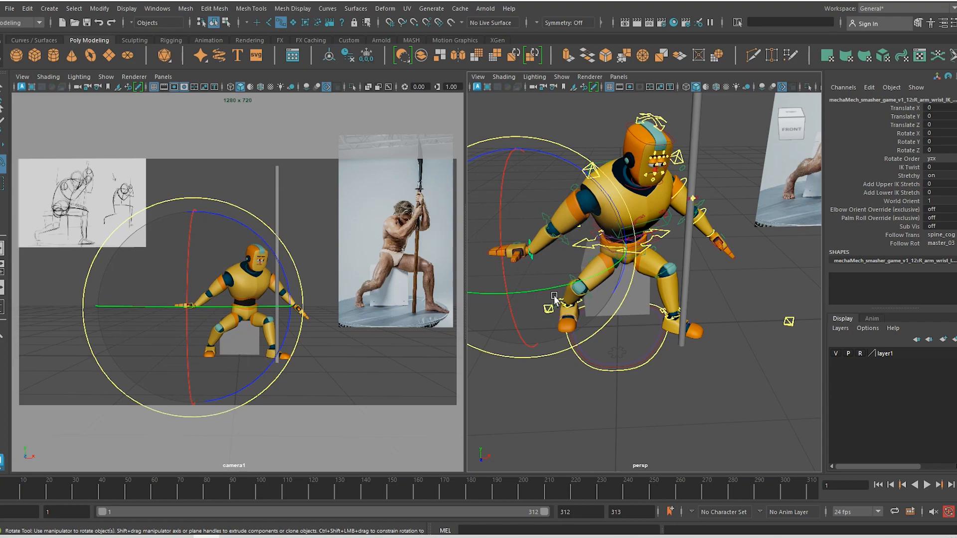
key(w)
middle_drag(551, 301, 541, 334)
click(561, 226)
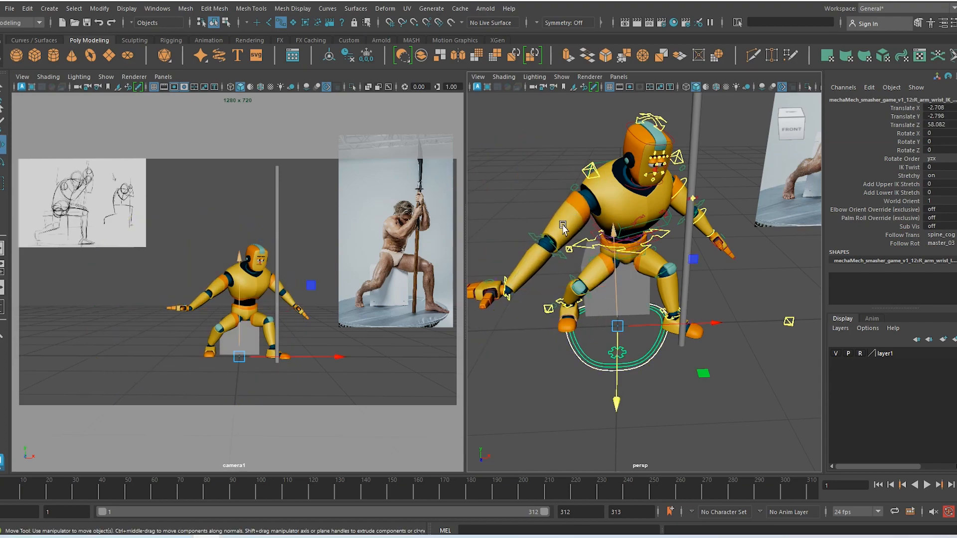
key(ctrl+z)
key(ctrl+z)
key(ctrl+z)
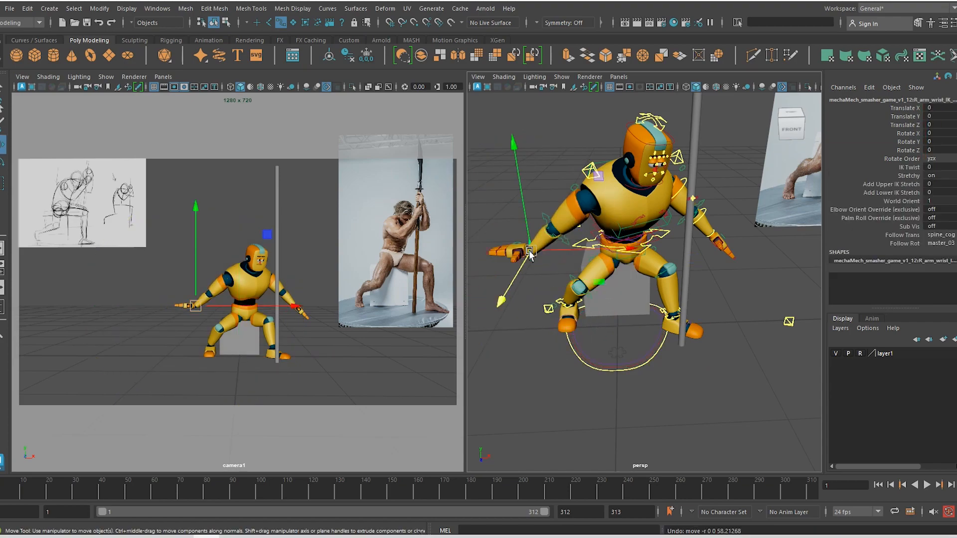
mouse_move(530, 255)
mouse_down()
mouse_move(548, 304)
mouse_move(489, 229)
mouse_move(519, 220)
mouse_move(532, 238)
mouse_up()
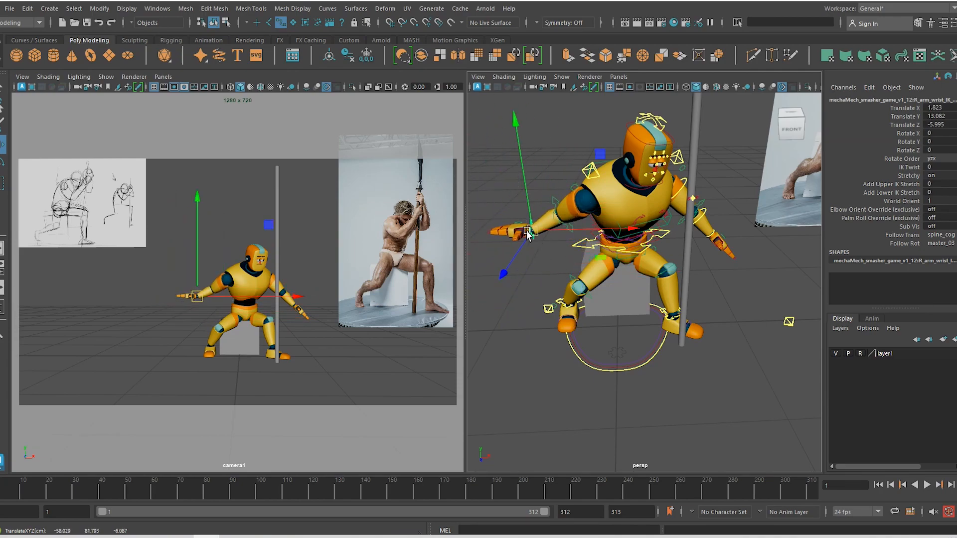
key(ctrl+z)
key(ctrl+z)
key(ctrl+z)
key(ctrl+z)
key(ctrl+z)
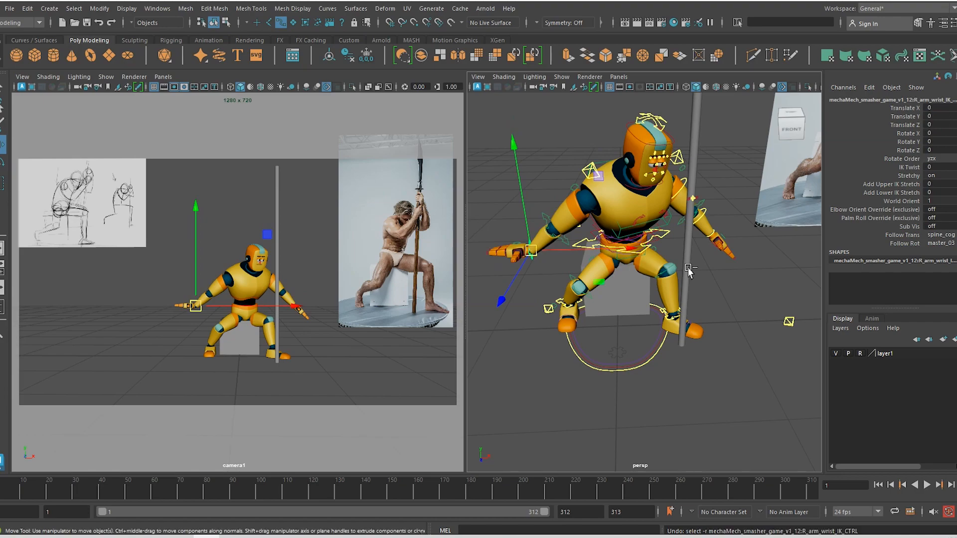
key(ctrl+z)
key(ctrl+z)
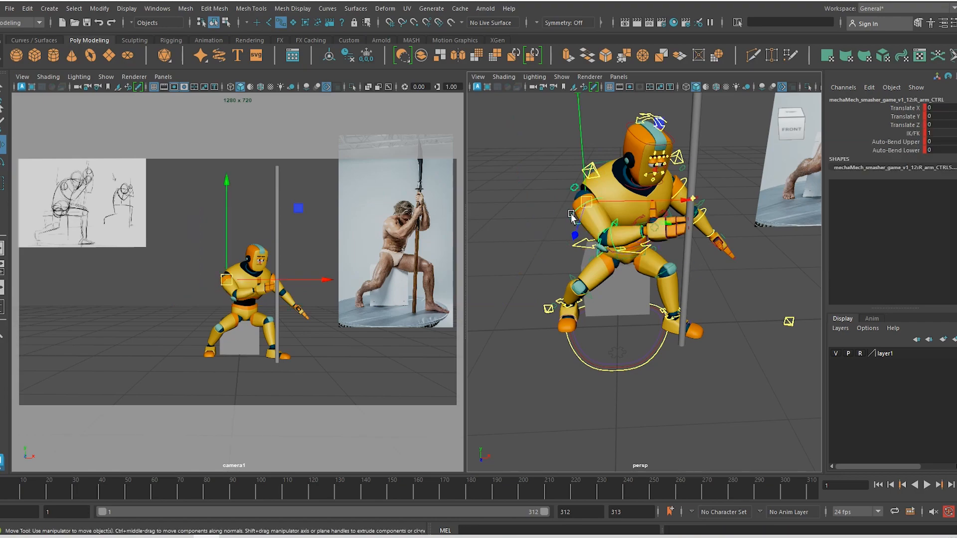
Test-rotate the right shoulder, elbow and wrist FK controls, undoing each attempt
click(573, 222)
key(e)
drag(638, 240, 610, 240)
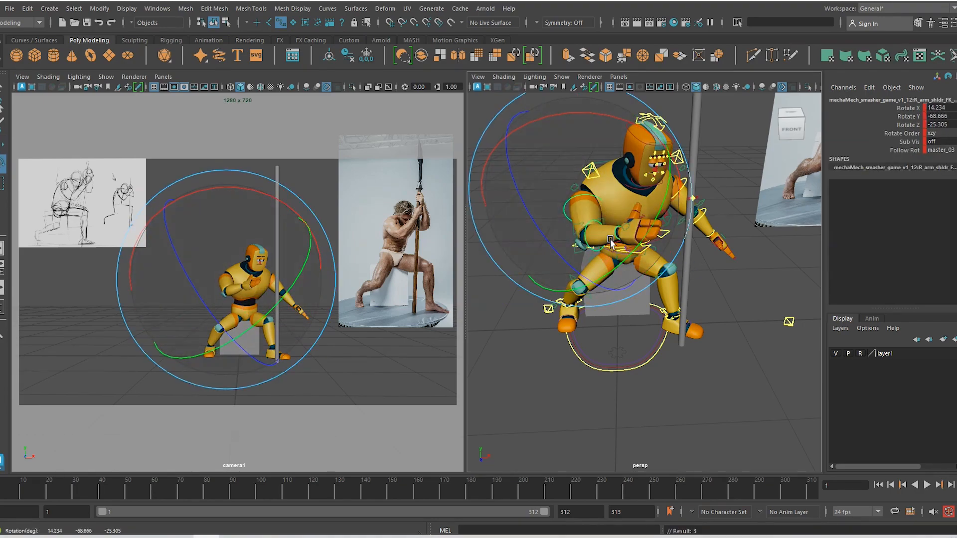
key(ctrl+z)
key(w)
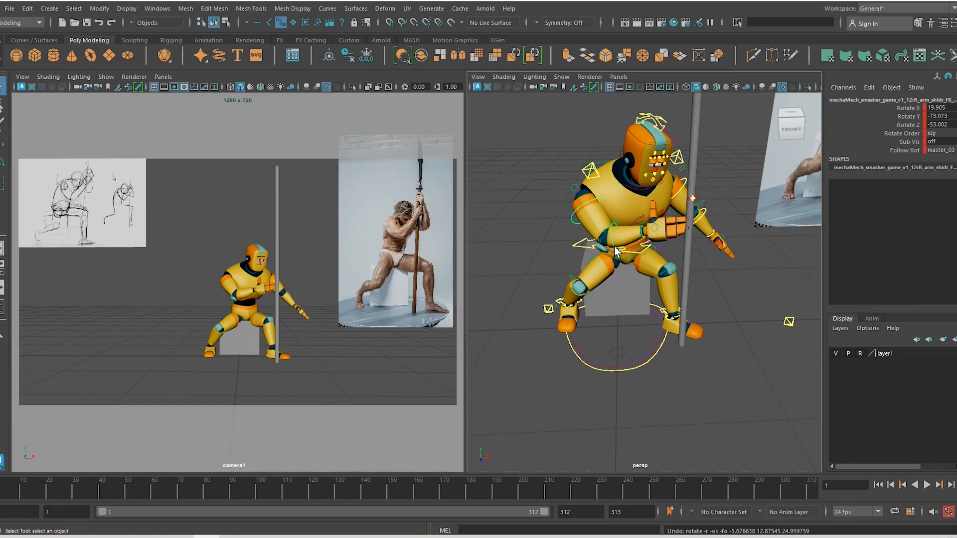
click(627, 267)
key(e)
drag(628, 266, 647, 241)
key(ctrl+z)
key(w)
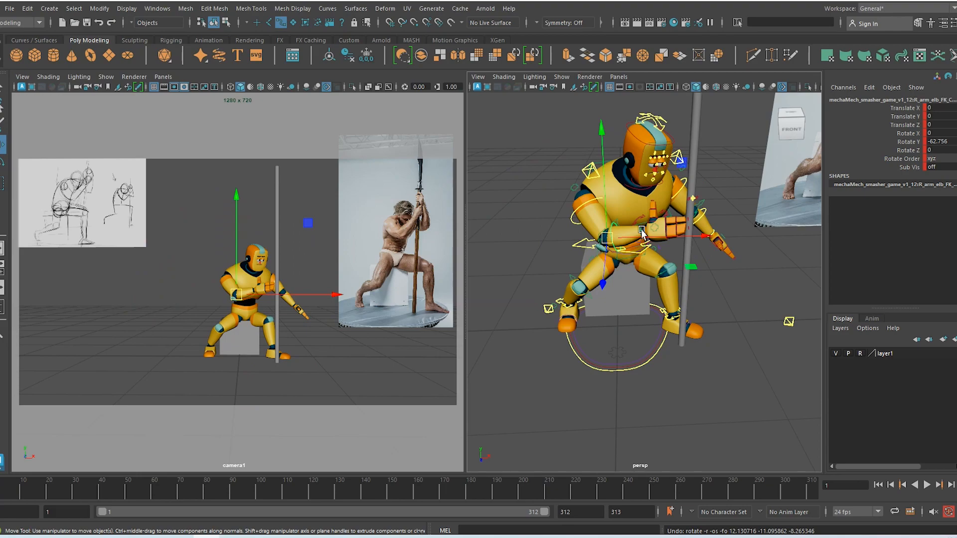
click(642, 231)
key(e)
drag(643, 233, 681, 244)
key(ctrl+z)
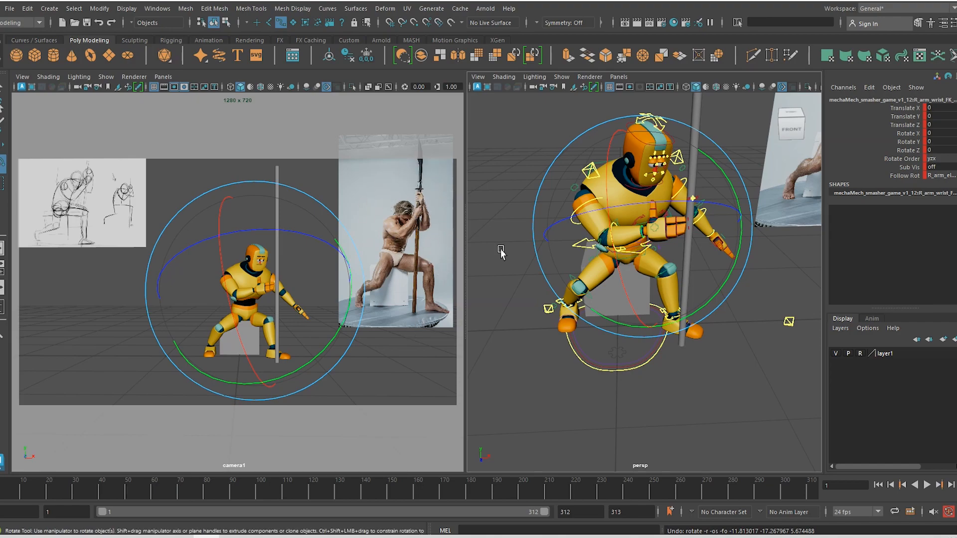
Reselect the right arm's main control and pick its IK/FK attribute
key(w)
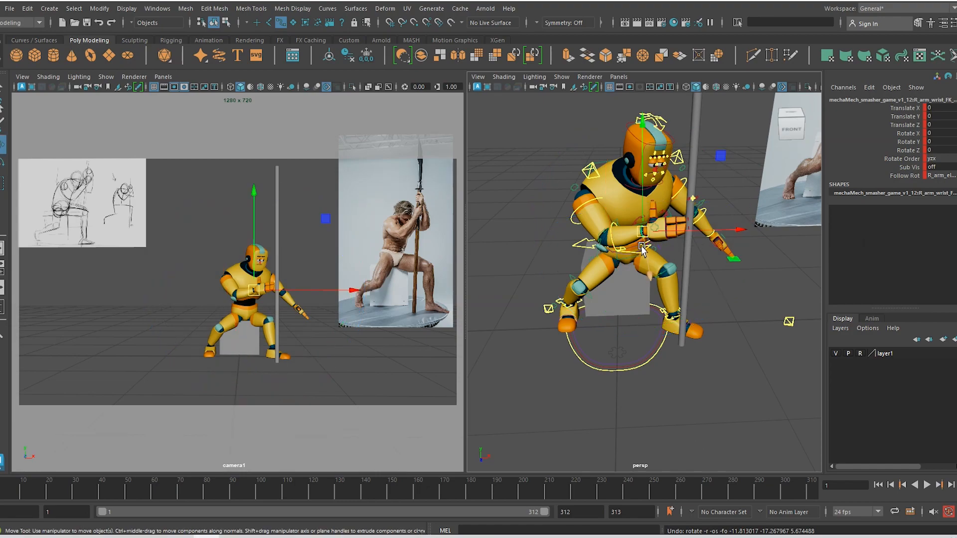
click(574, 189)
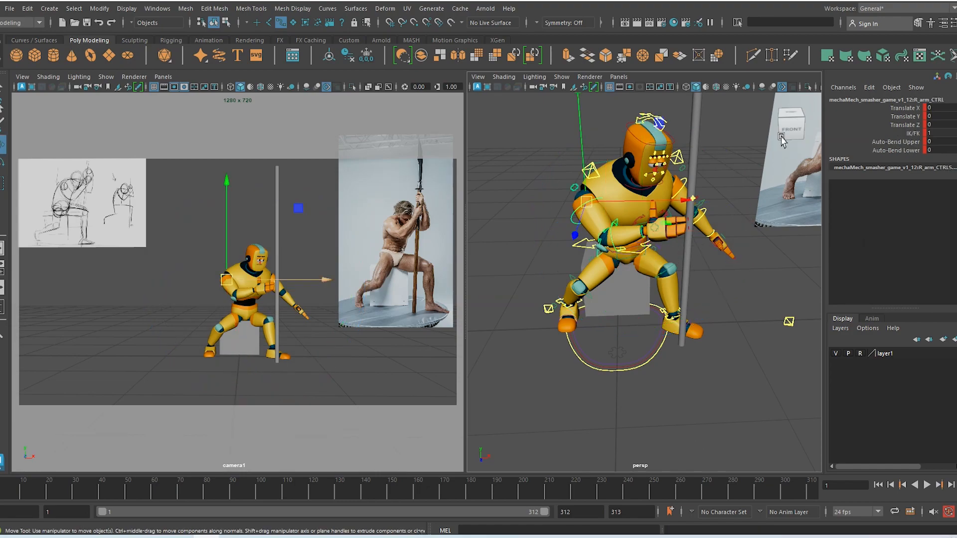
click(915, 133)
Set the right arm's IK/FK blend to 0 and raise the wrist IK control up and right
middle_drag(568, 381, 527, 380)
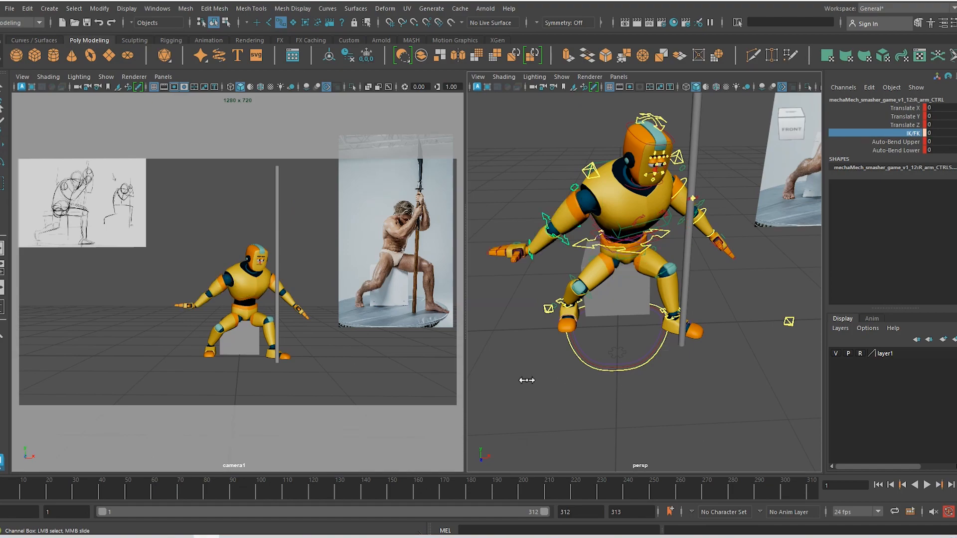
click(532, 259)
key(w)
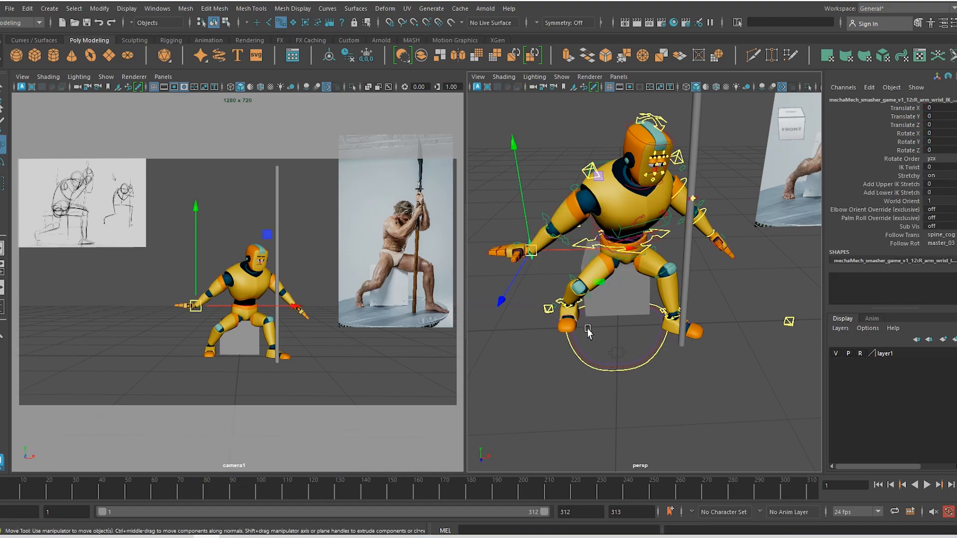
alt+drag(562, 329, 623, 334)
drag(537, 286, 642, 228)
alt+drag(676, 286, 578, 313)
Slide and lift the right hand toward the pole, turning the wrist around its vertical axis
key(e)
key(w)
drag(630, 247, 675, 248)
alt+drag(701, 283, 702, 227)
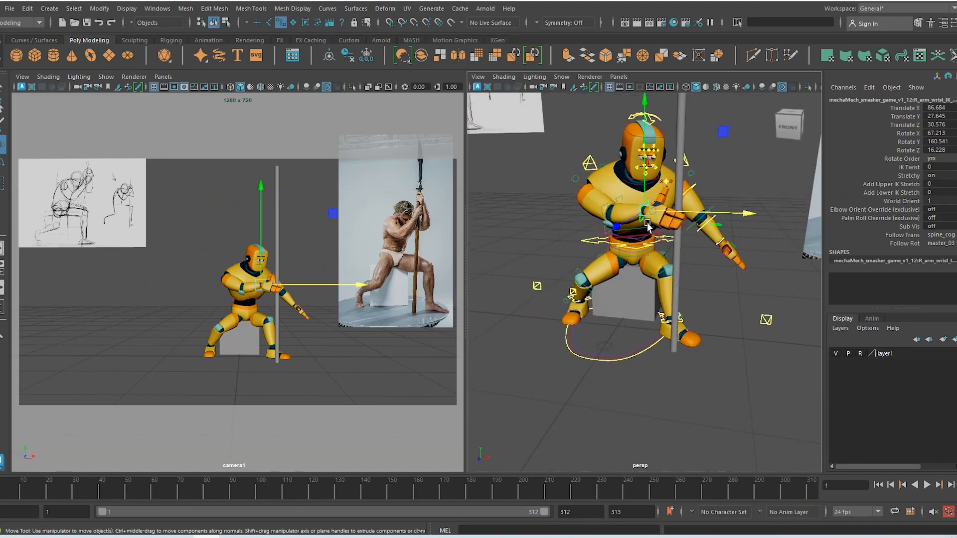
drag(645, 212, 647, 186)
key(e)
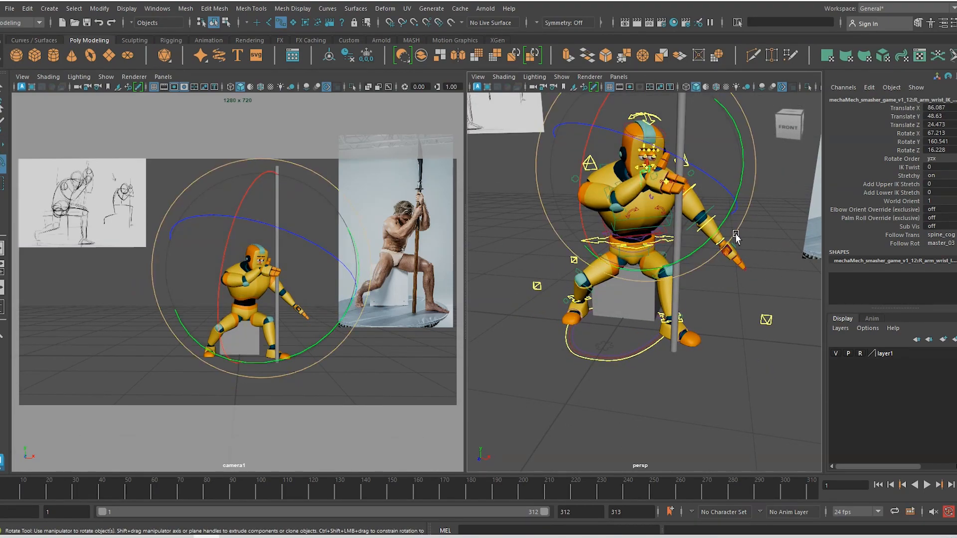
drag(737, 237, 647, 241)
key(w)
drag(583, 235, 571, 236)
alt+drag(582, 264, 667, 235)
drag(645, 183, 643, 264)
Turn the palm to face the pole, settling the wrist IK at Translate X 93.21, Rotate X 90.87
key(e)
alt+right_drag(643, 261, 662, 272)
alt+middle_drag(662, 272, 641, 304)
drag(563, 181, 553, 233)
alt+drag(620, 281, 596, 302)
key(w)
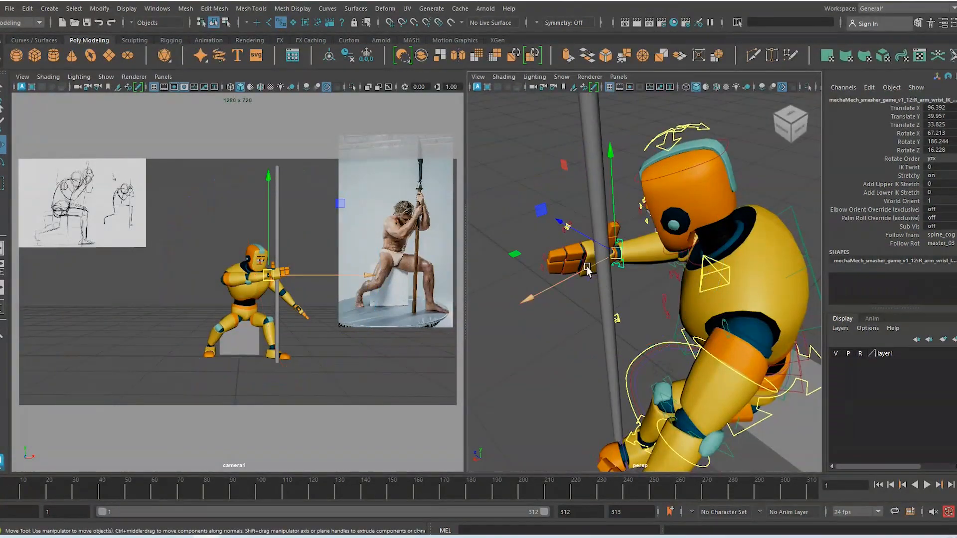
drag(584, 266, 650, 276)
key(e)
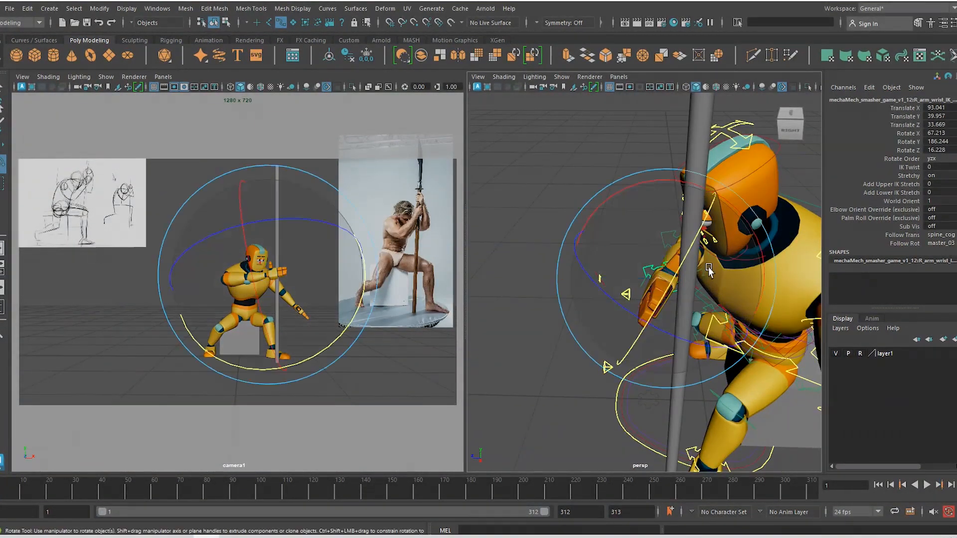
drag(741, 233, 600, 310)
key(w)
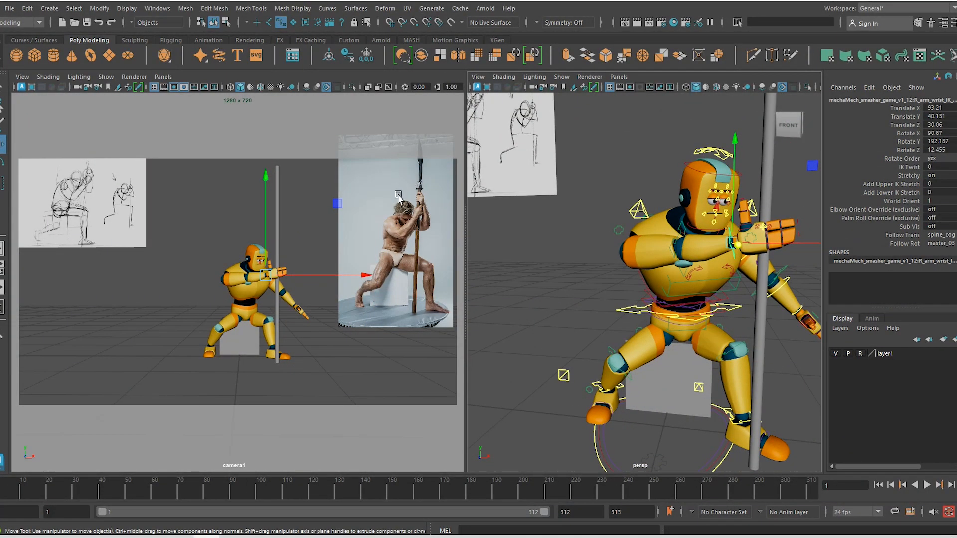
click(287, 537)
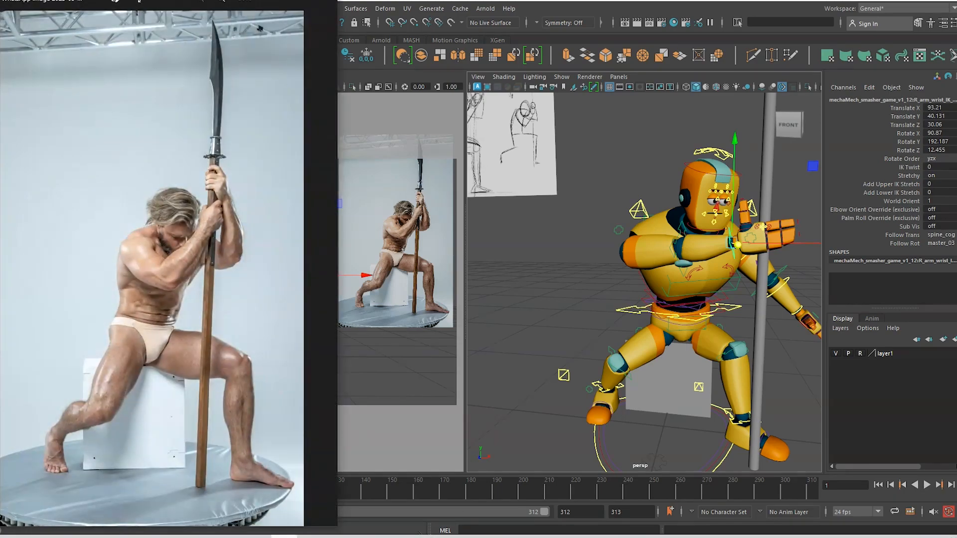
scroll(206, 283, up, 1)
scroll(206, 283, up, 4)
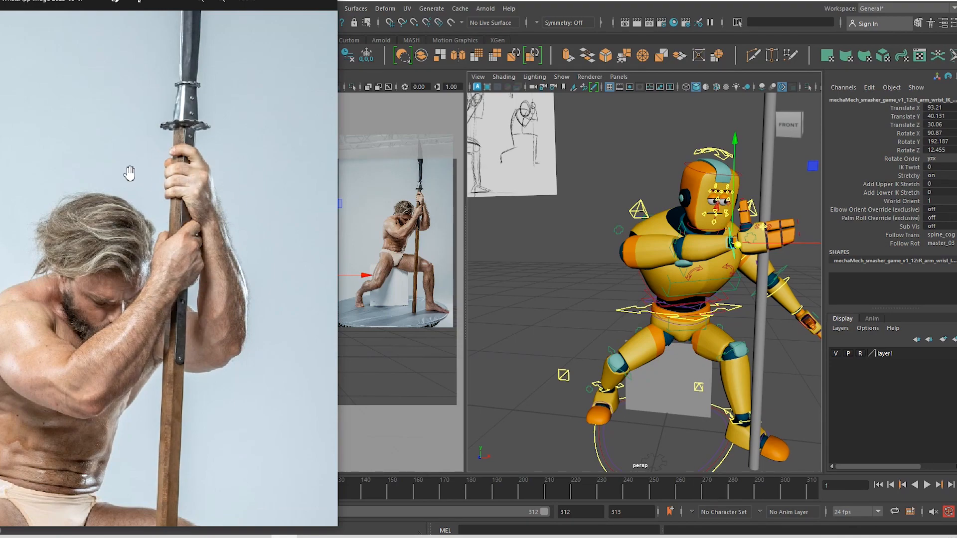
click(274, 5)
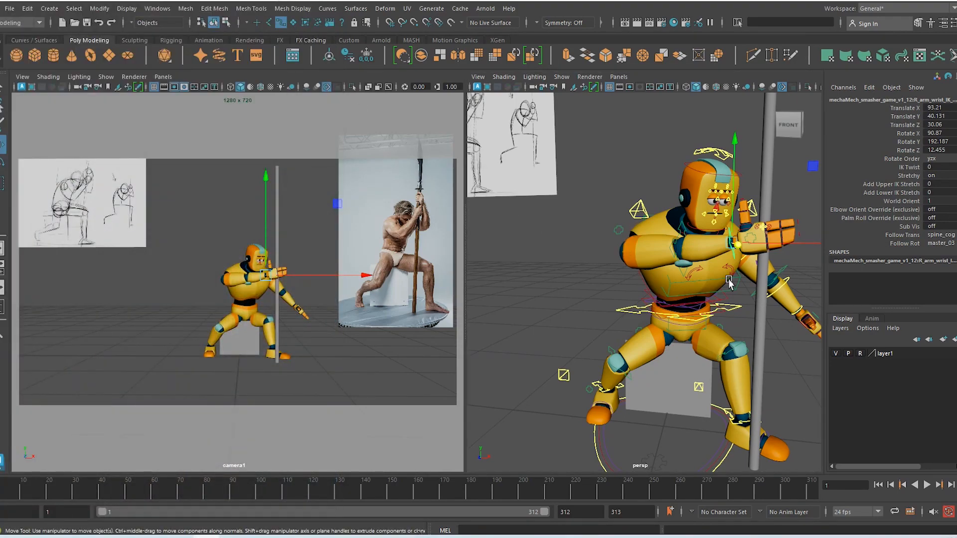
Move the right wrist IK control up onto the pole and push it further along X
drag(730, 243, 640, 349)
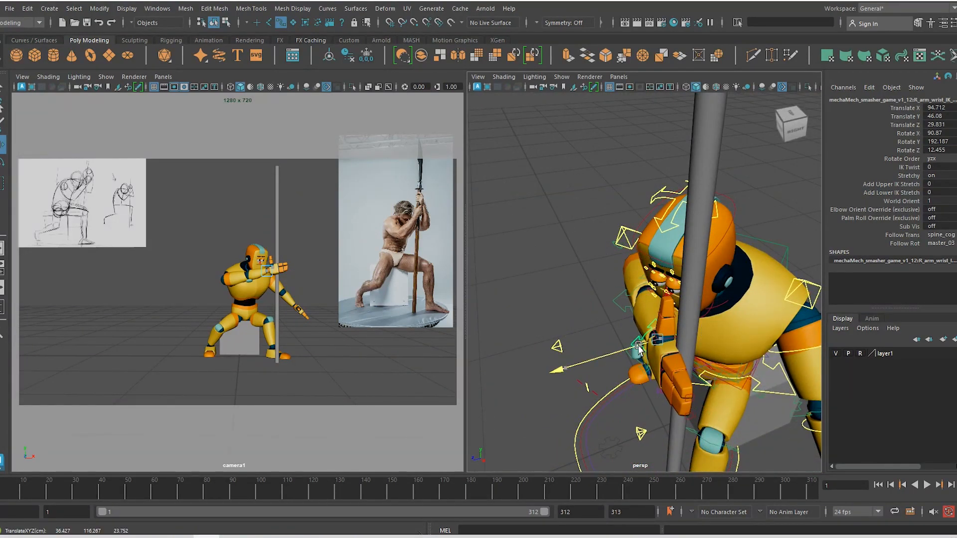
click(722, 377)
alt+drag(722, 377, 802, 344)
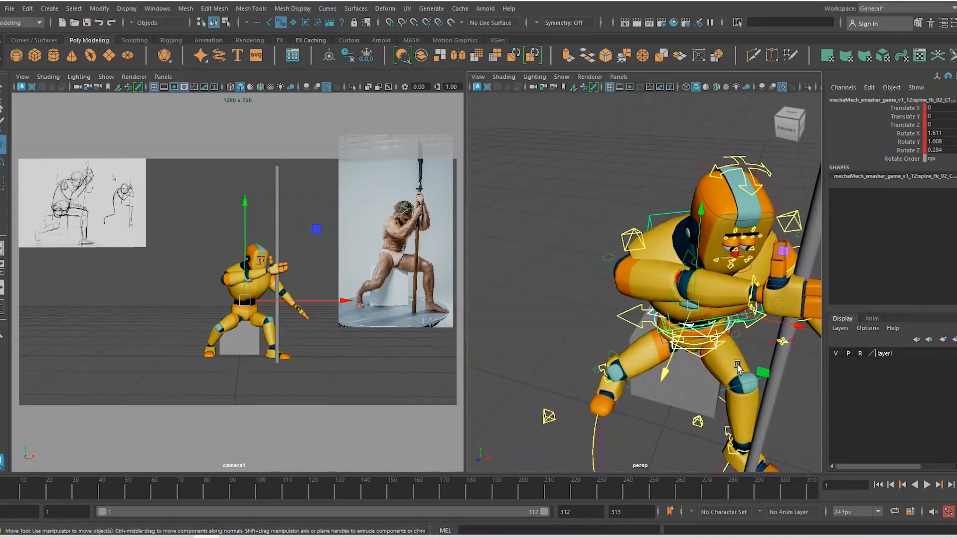
alt+middle_drag(783, 356, 594, 368)
alt+drag(594, 368, 614, 314)
alt+middle_drag(589, 307, 656, 302)
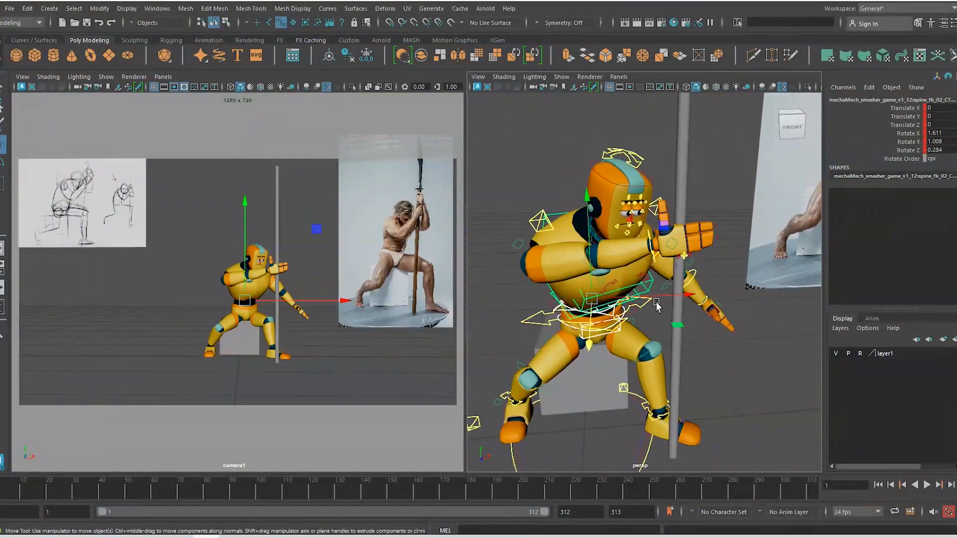
click(657, 259)
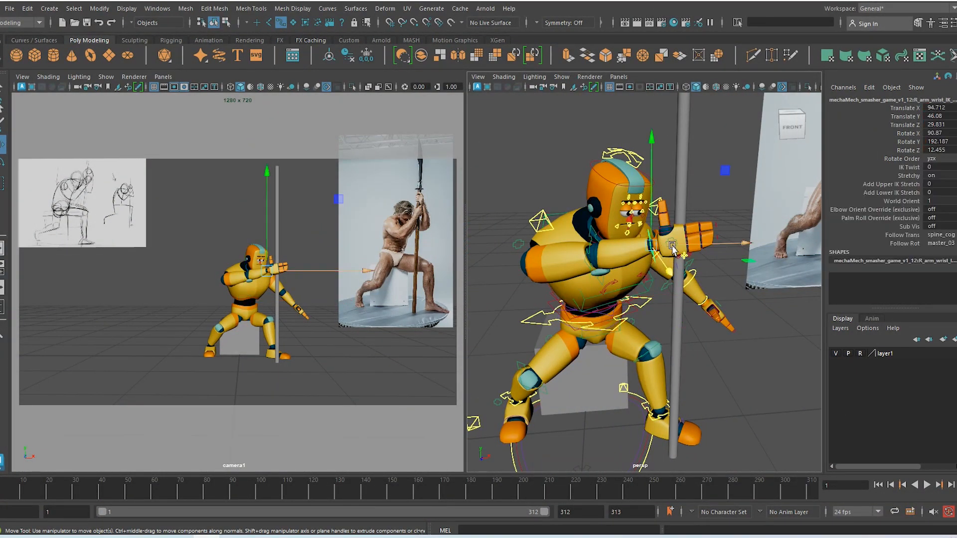
drag(672, 248, 681, 279)
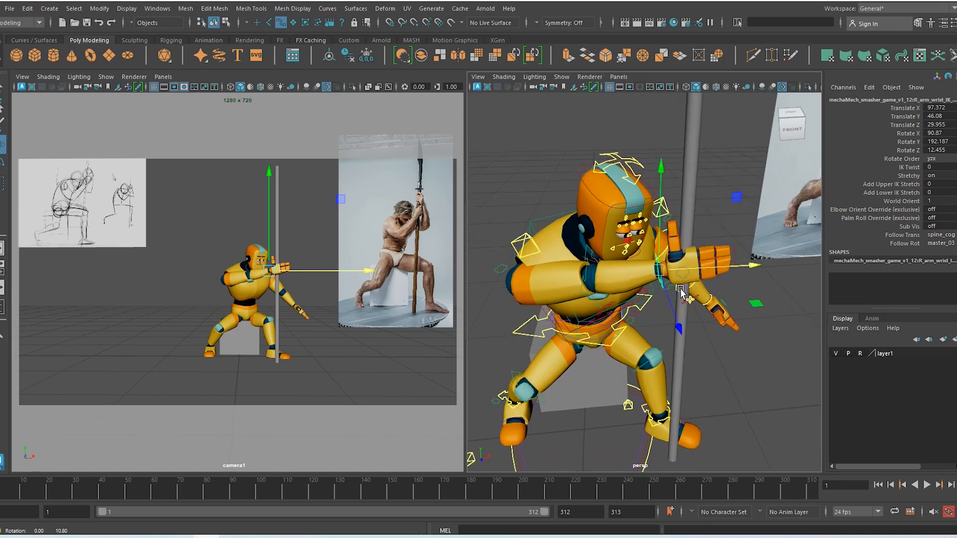
Curl the right thumb around the pole and reposition the hand along X and Z
key(e)
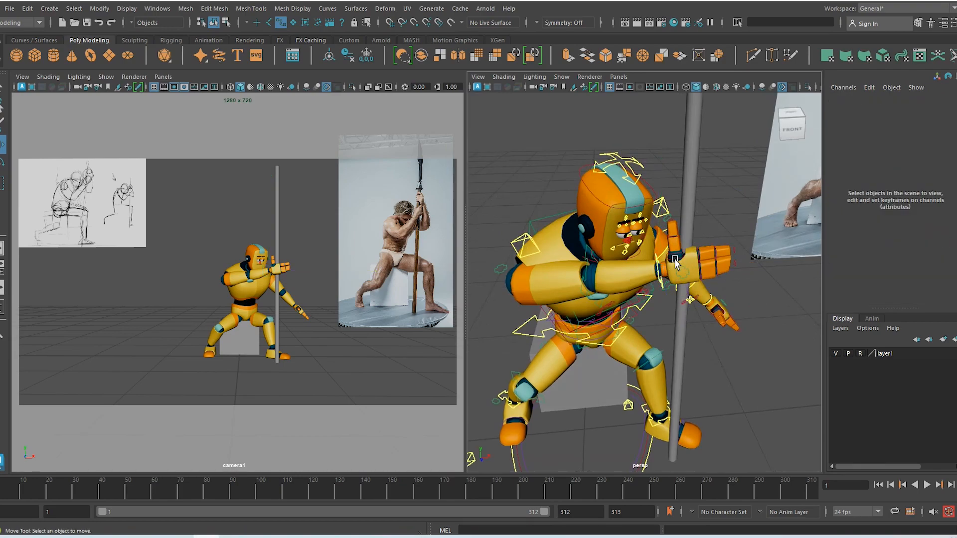
click(684, 288)
drag(678, 293, 704, 301)
key(w)
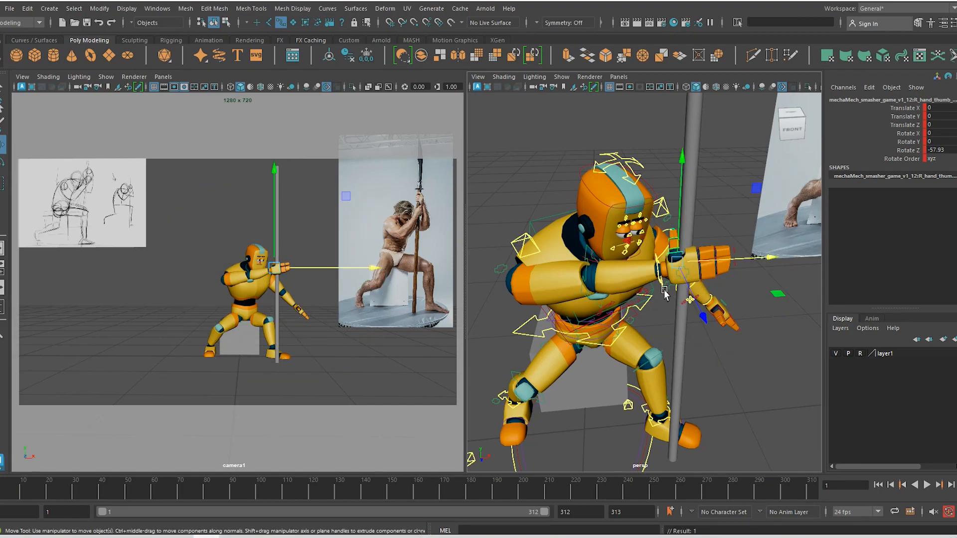
click(658, 280)
drag(659, 280, 668, 319)
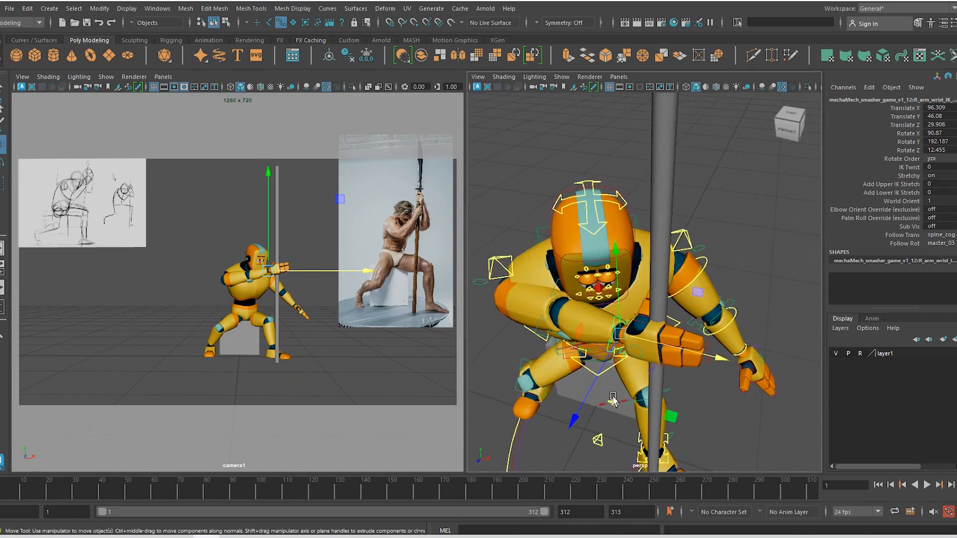
drag(602, 371, 590, 374)
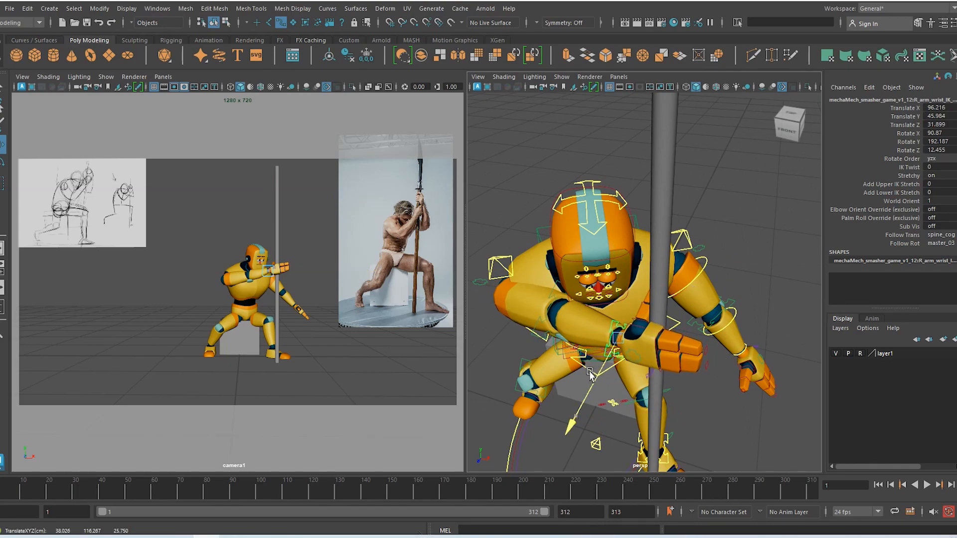
alt+drag(614, 328, 680, 282)
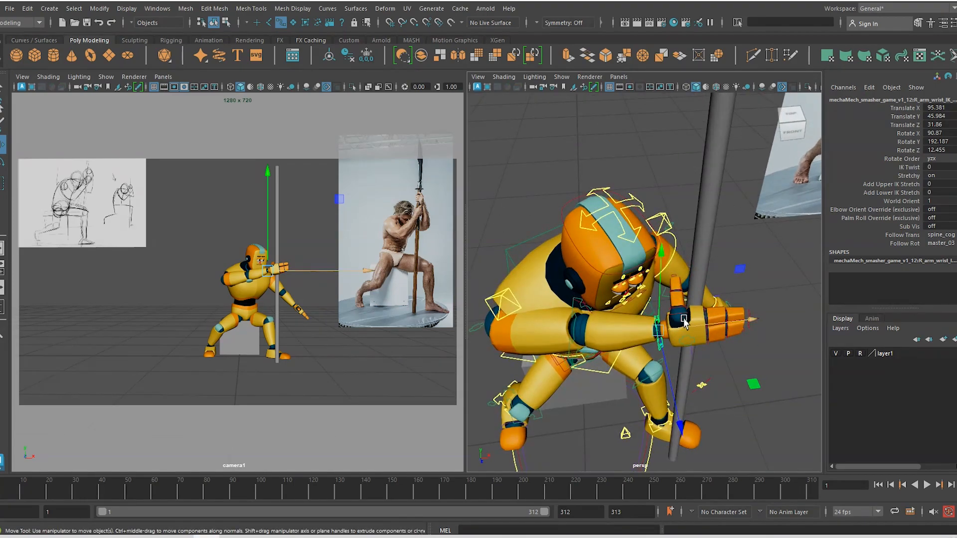
Rotate the thumb to X 42.357, Y 9.249, Z -49.39 and bring up the reference photo
click(676, 295)
key(e)
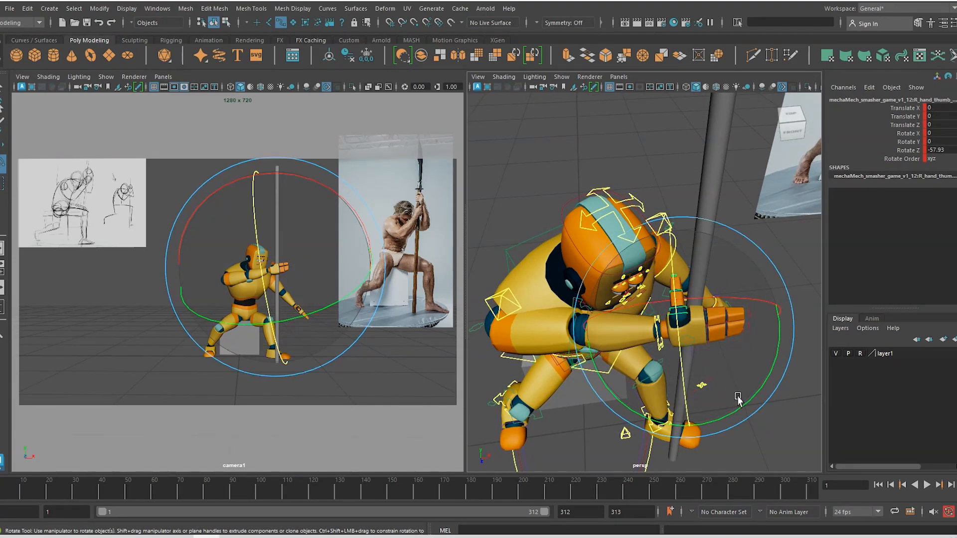
drag(747, 402, 653, 285)
alt+drag(670, 333, 725, 356)
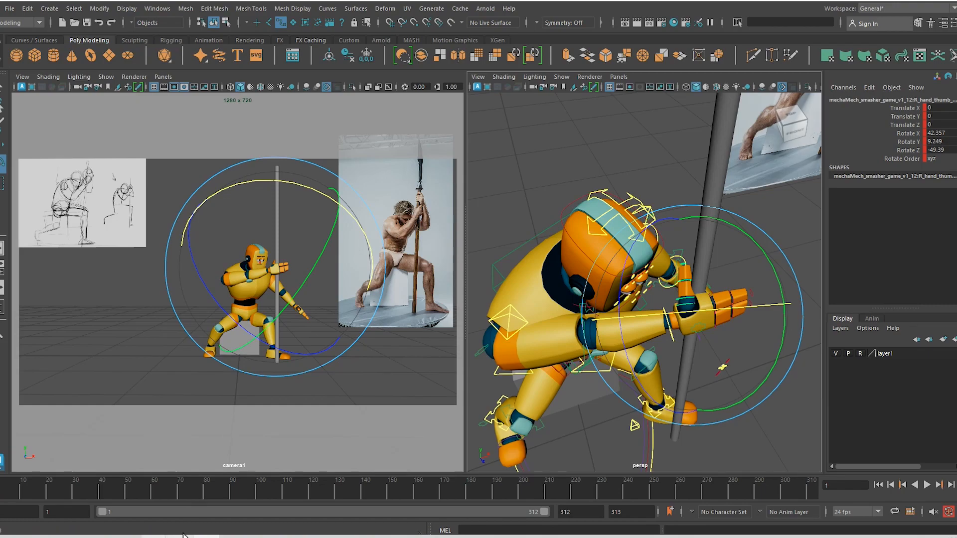
click(284, 537)
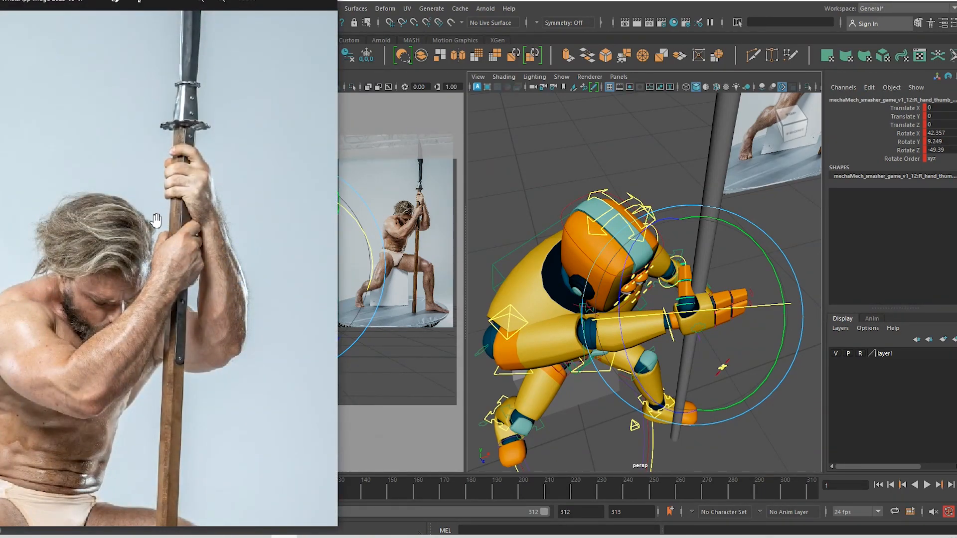
Minimize the reference photo and tilt the right thumb a little further around the pole
click(276, 3)
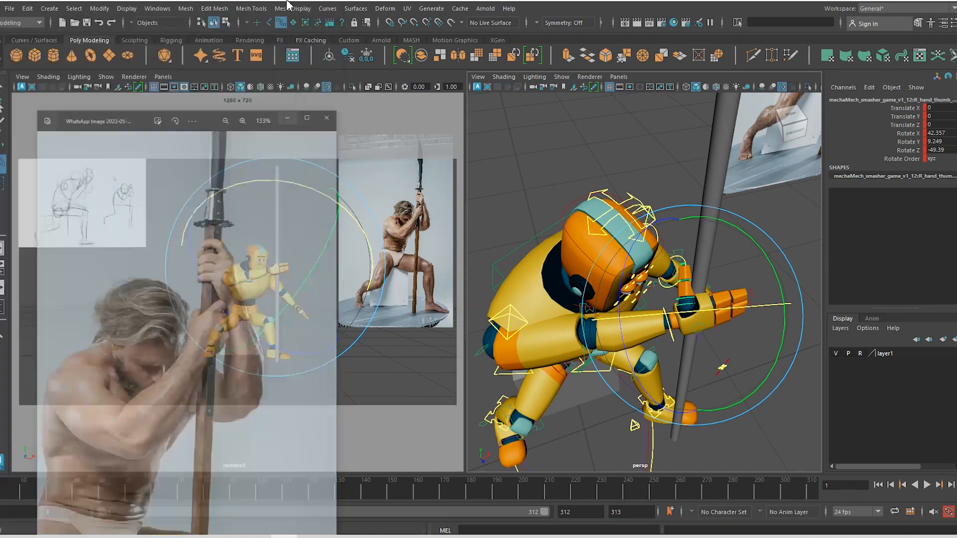
drag(728, 311, 709, 313)
key(w)
Rotate the current thumb control slightly further inward, then zoom and frame on the thumb
key(e)
drag(666, 335, 680, 323)
key(w)
alt+right_drag(674, 280, 711, 329)
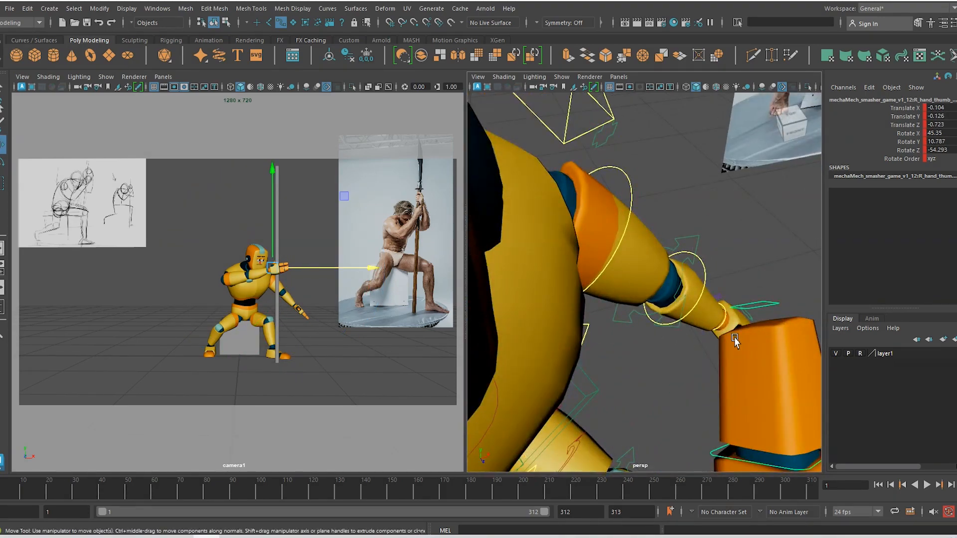
key(f)
Bend the upper thumb joint control inward around the pole
click(606, 112)
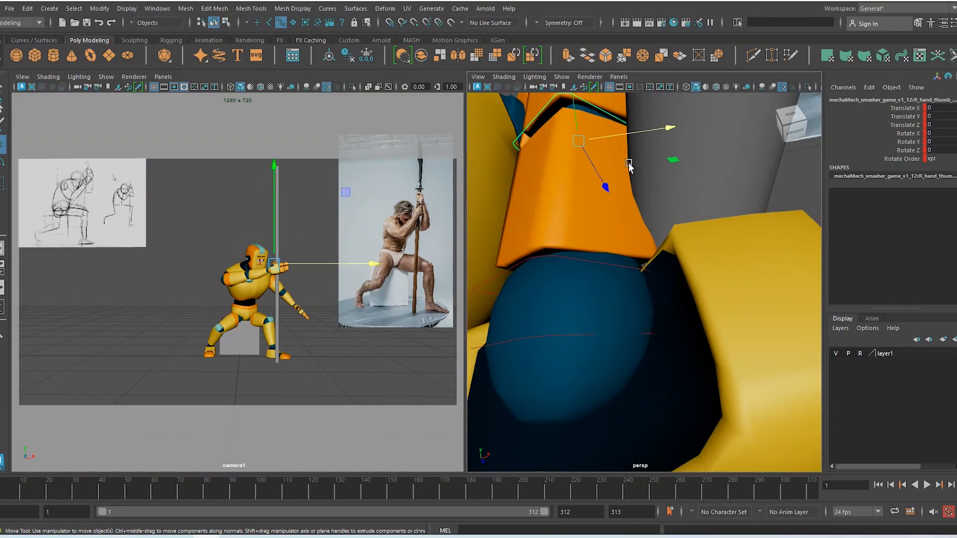
alt+drag(611, 214, 622, 211)
alt+right_drag(622, 211, 574, 239)
alt+drag(573, 239, 588, 260)
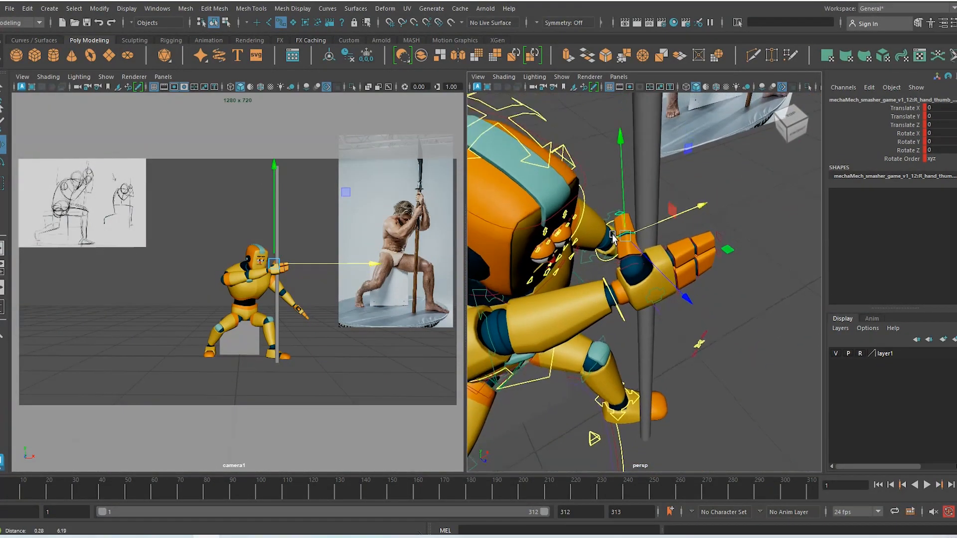
alt+right_drag(588, 259, 637, 283)
key(e)
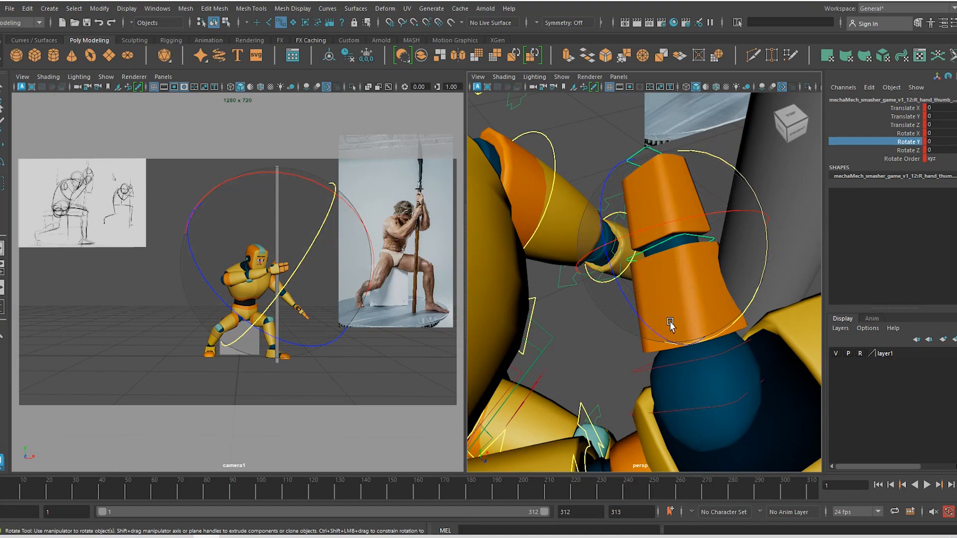
drag(652, 329, 579, 240)
Tilt the right thumb's base control forward about 13 degrees with a slight twist
scroll(704, 327, down, 5)
alt+drag(704, 326, 694, 277)
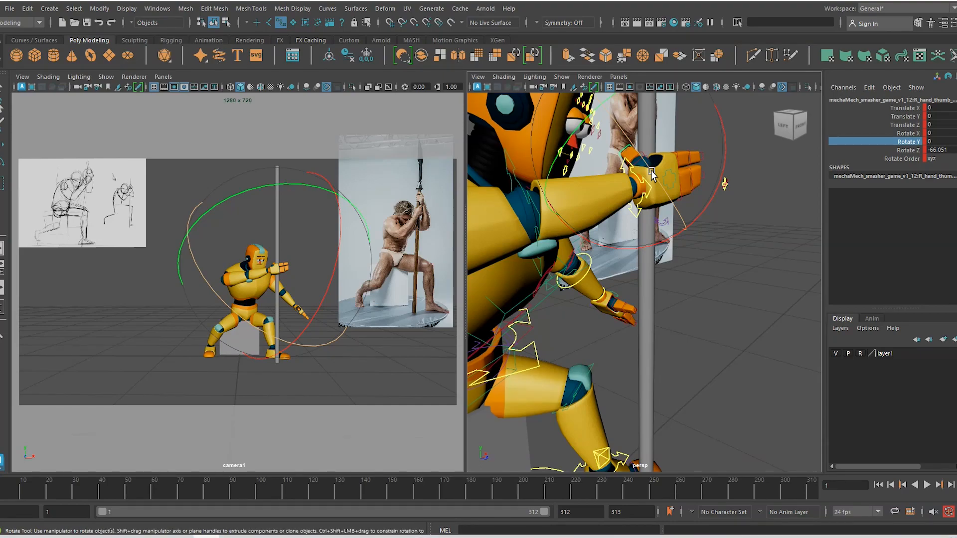
key(f)
scroll(654, 188, up, 2)
scroll(713, 336, down, 5)
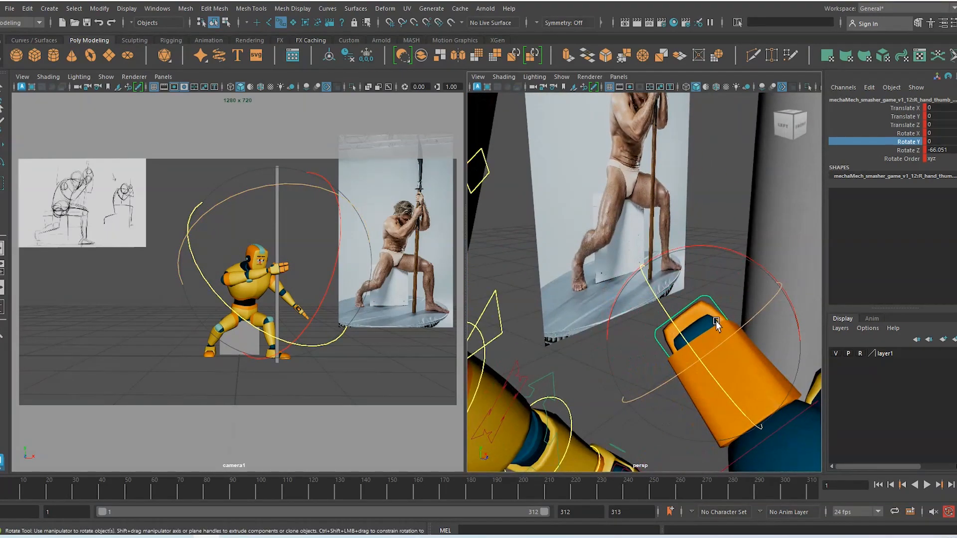
alt+drag(716, 324, 755, 419)
key(w)
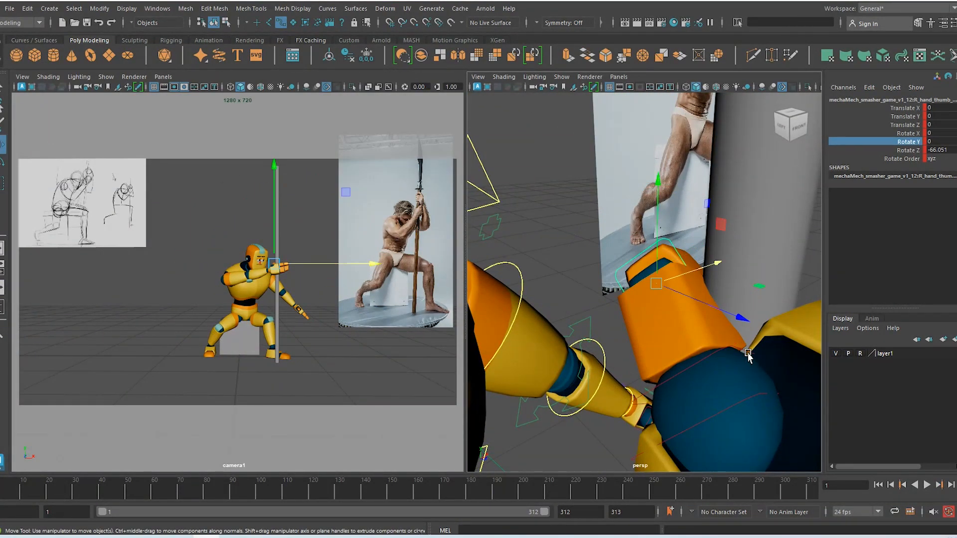
click(748, 353)
key(e)
drag(757, 379, 719, 391)
drag(649, 443, 655, 455)
Swing and roll the thumb base toward the pole to about X 18.9, Y 2.6, Z 8.7
drag(803, 388, 805, 410)
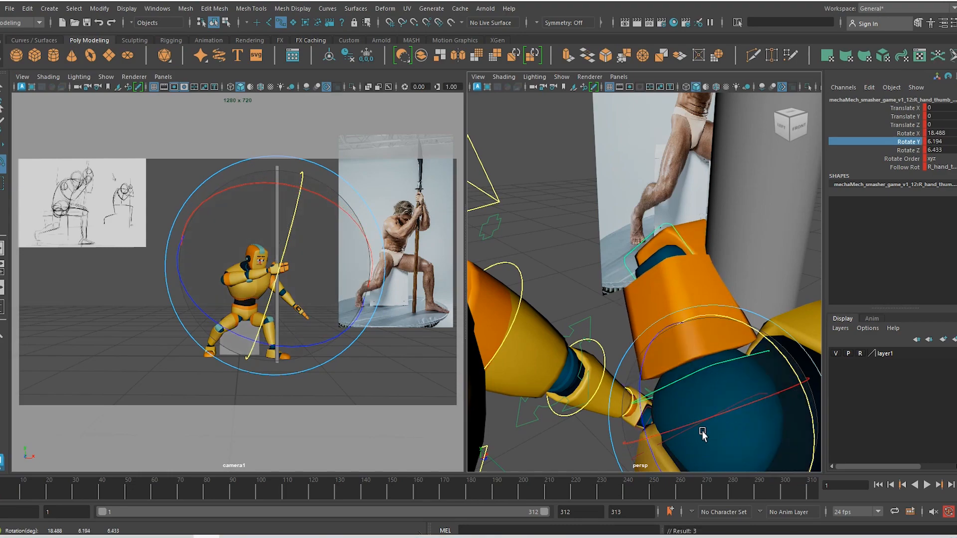
drag(641, 410, 642, 421)
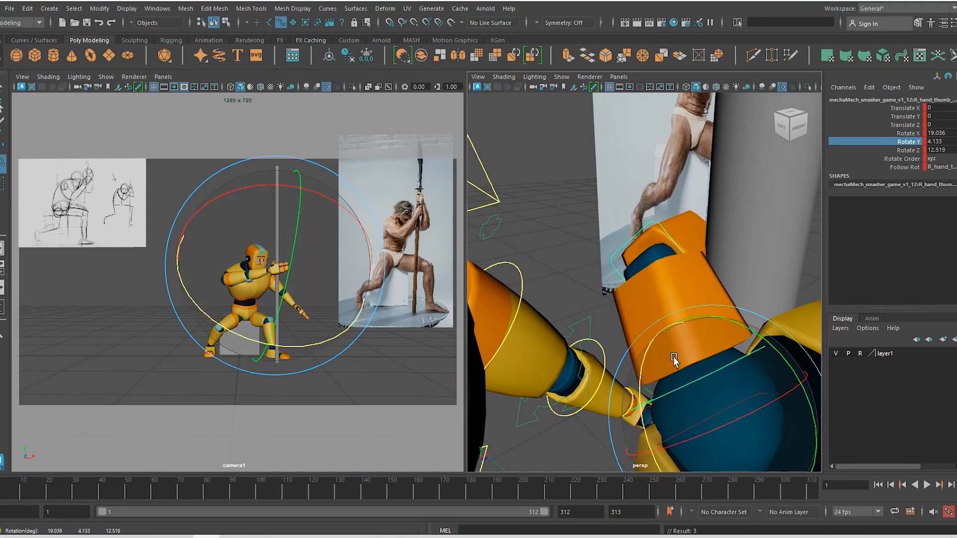
alt+middle_drag(728, 399, 716, 335)
drag(790, 338, 765, 344)
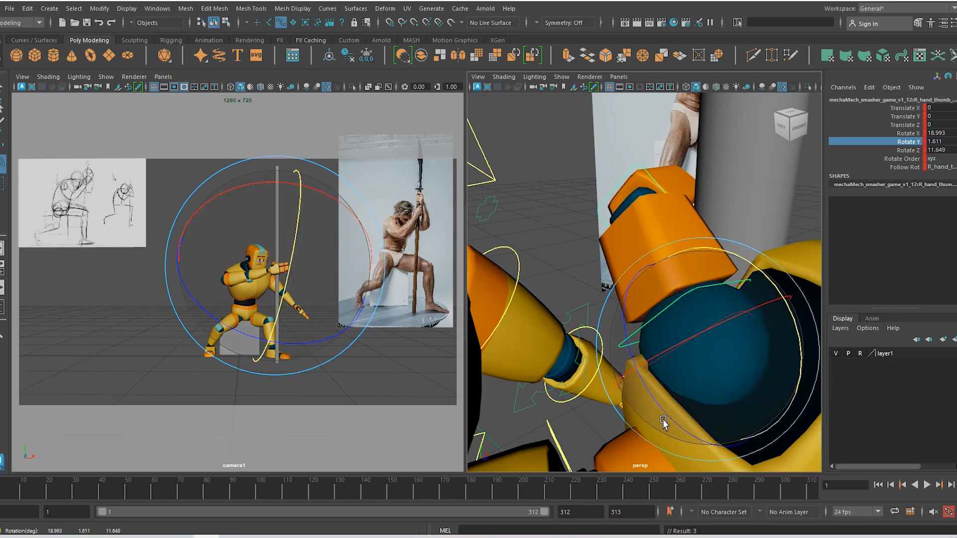
drag(663, 422, 647, 374)
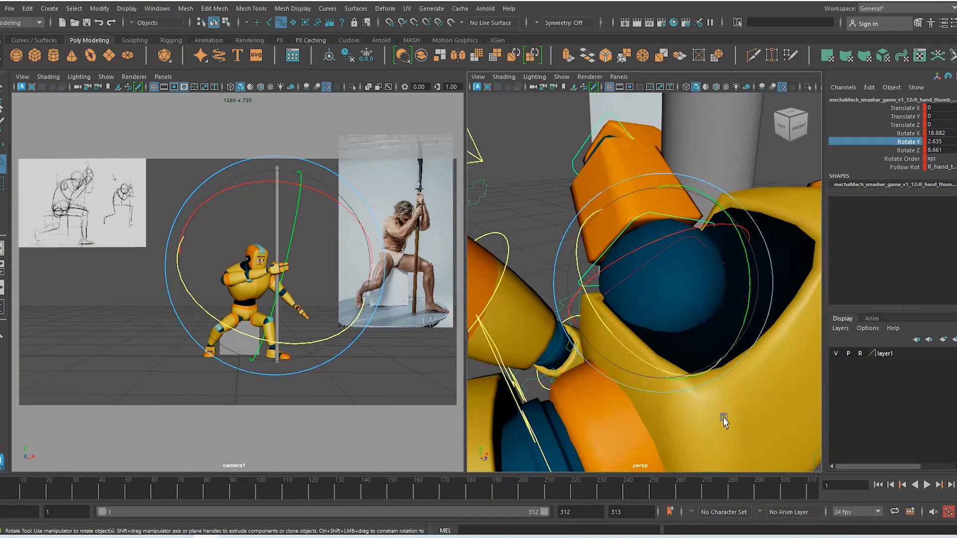
alt+drag(723, 418, 683, 404)
scroll(683, 404, down, 6)
alt+middle_drag(685, 403, 646, 373)
Curl the R_hand_fing02 finger control to about -66.5 degrees
key(w)
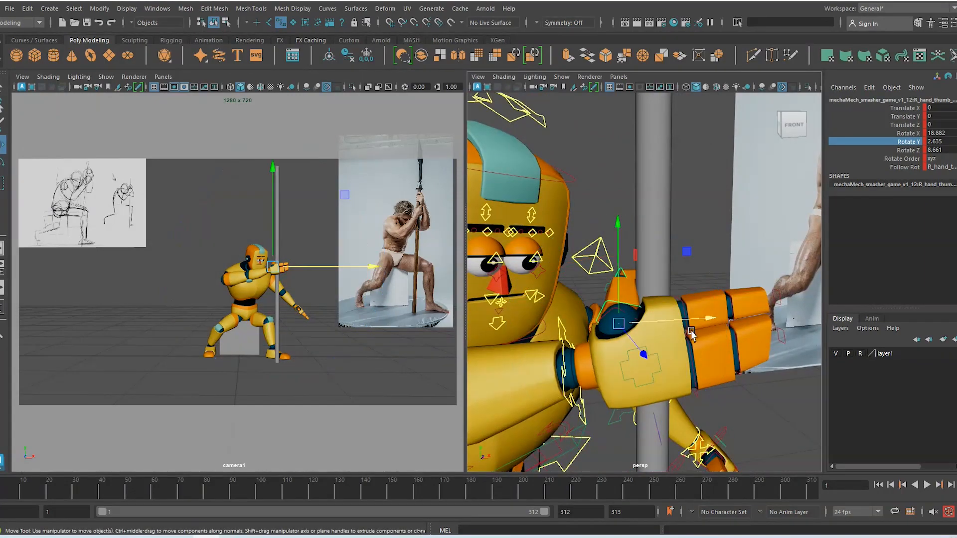
alt+drag(702, 376, 774, 376)
click(661, 381)
key(e)
alt+drag(743, 390, 649, 383)
Curl the next finger control to about -70 degrees and tilt it about -12 degrees
key(w)
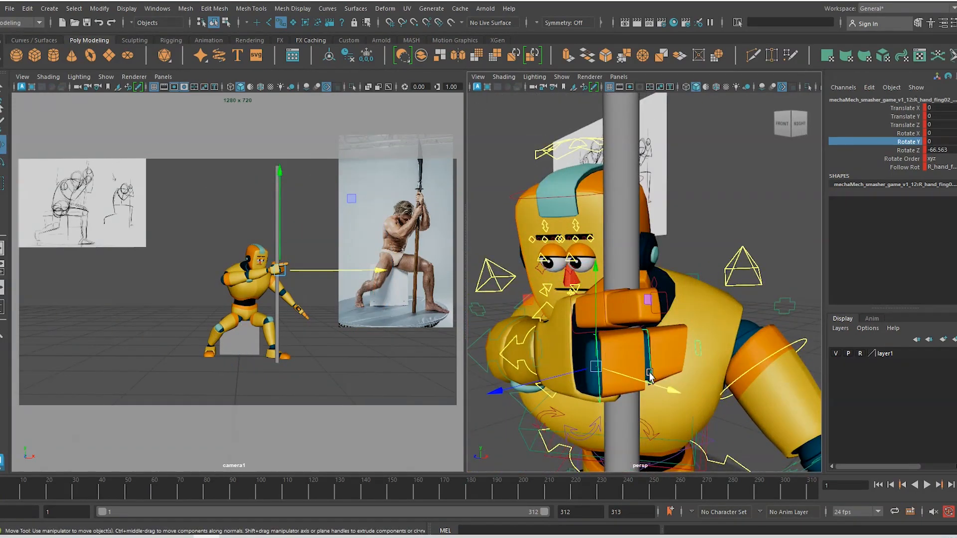
click(629, 371)
key(e)
mouse_move(701, 373)
mouse_down()
mouse_move(610, 367)
mouse_move(687, 380)
mouse_up()
key(w)
key(e)
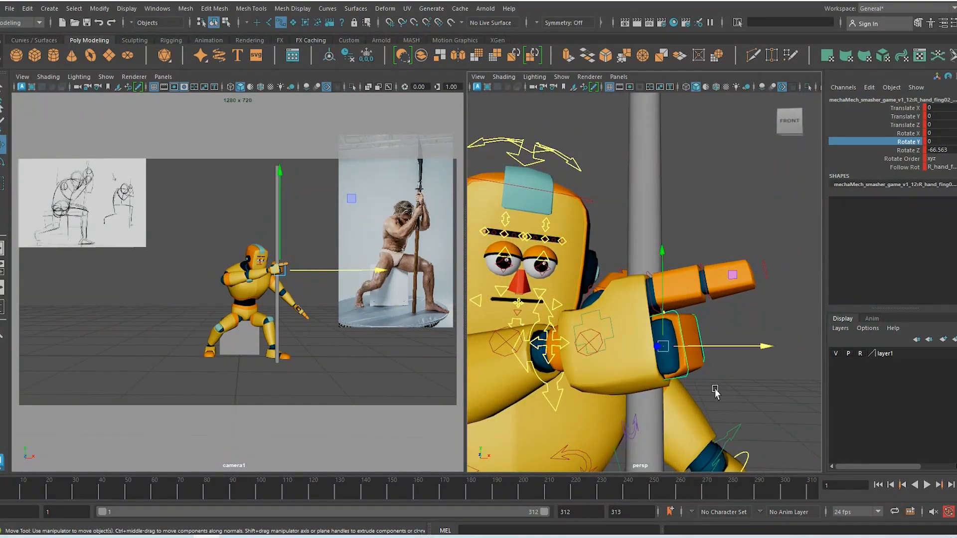
drag(757, 350, 755, 381)
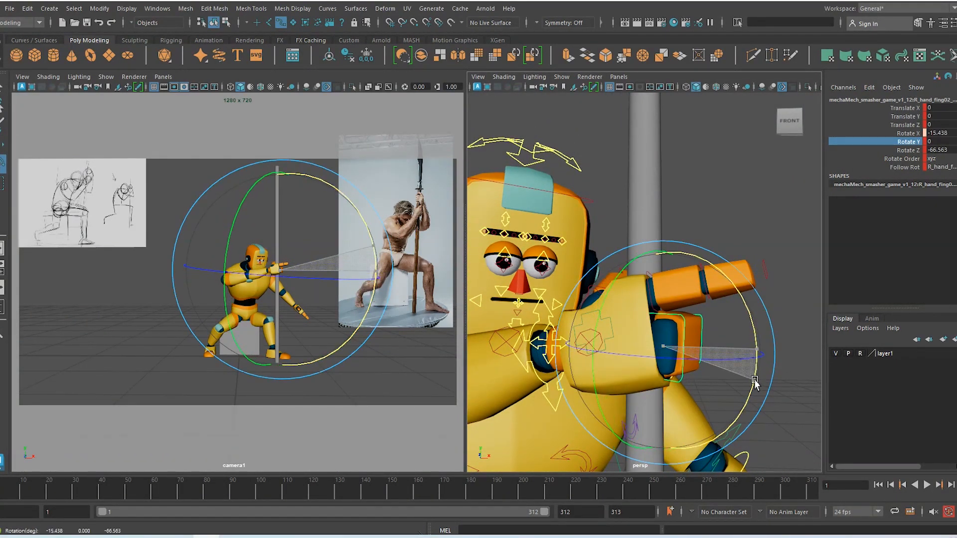
alt+drag(694, 399, 576, 374)
alt+drag(591, 415, 657, 419)
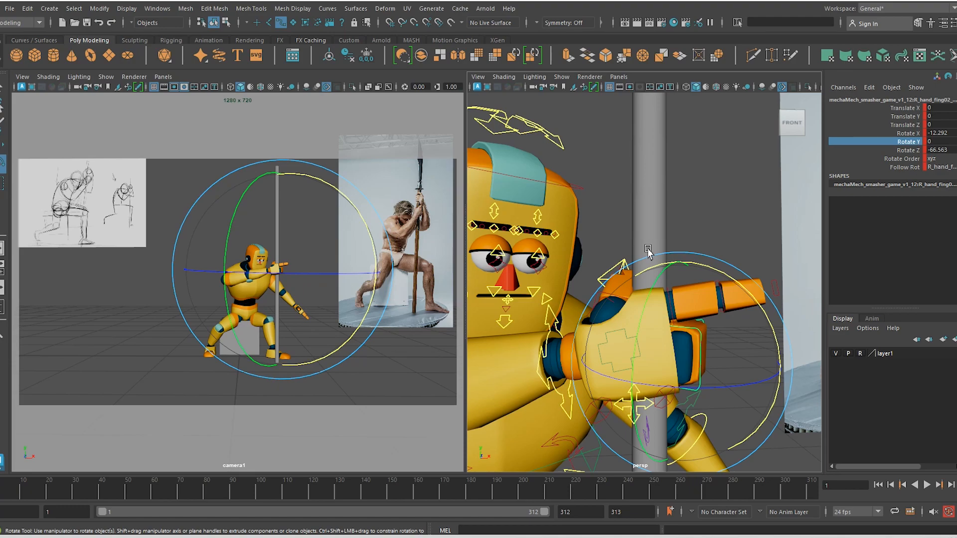
Curl the upper finger to about -40 degrees with a slight sideways swing
alt+drag(712, 337, 693, 333)
key(w)
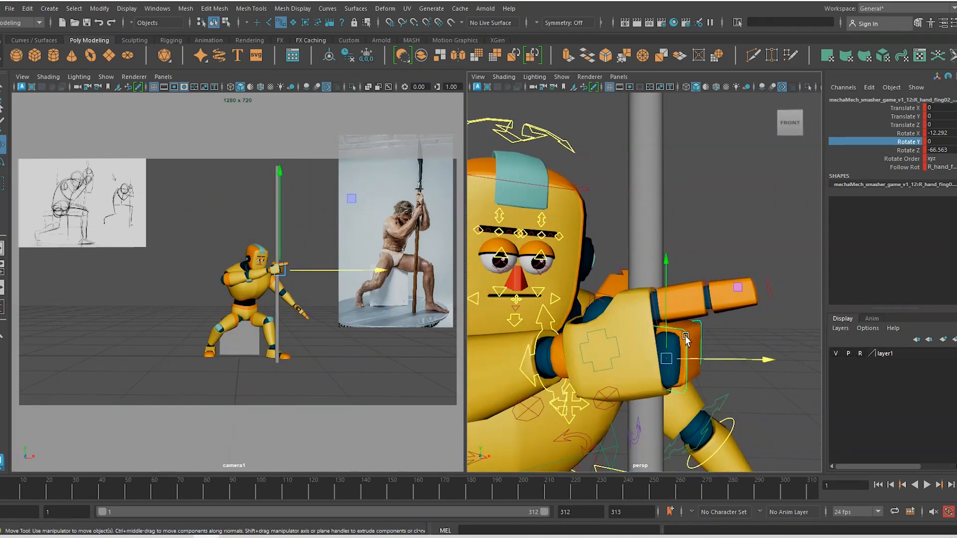
click(646, 314)
key(e)
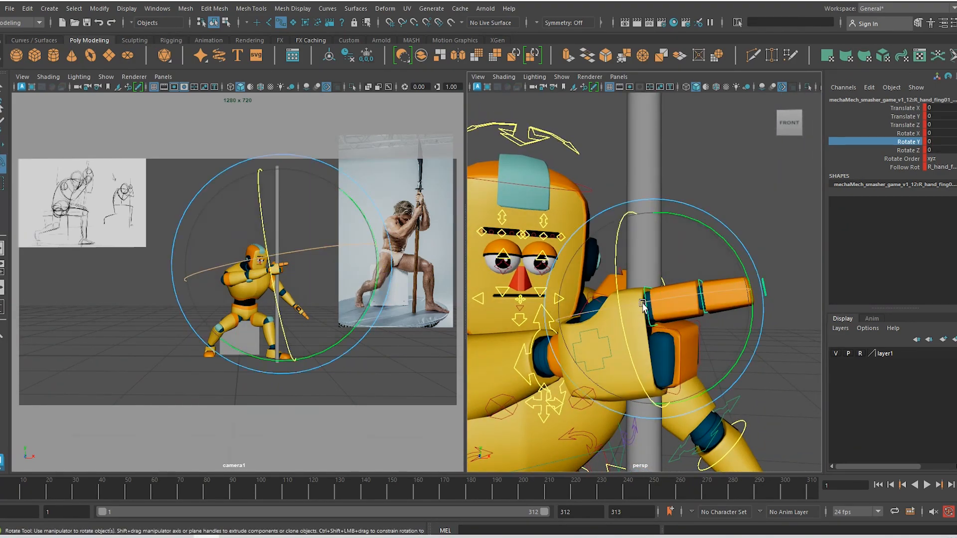
drag(653, 303, 732, 305)
drag(573, 379, 598, 394)
Rotate R_arm_wrist_IK to X 102.78, Y 194.481, Z 9.675, then deselect
key(w)
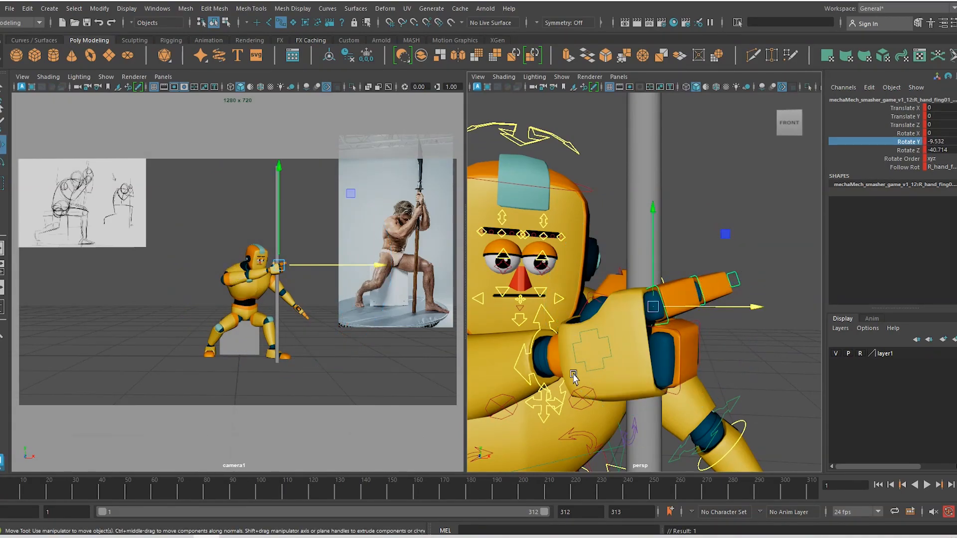
click(524, 378)
key(e)
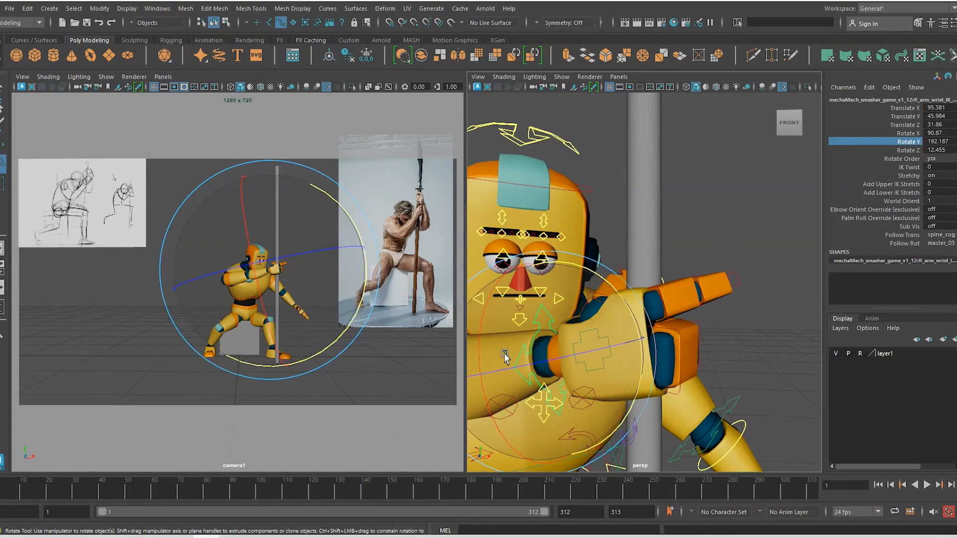
drag(478, 348, 486, 368)
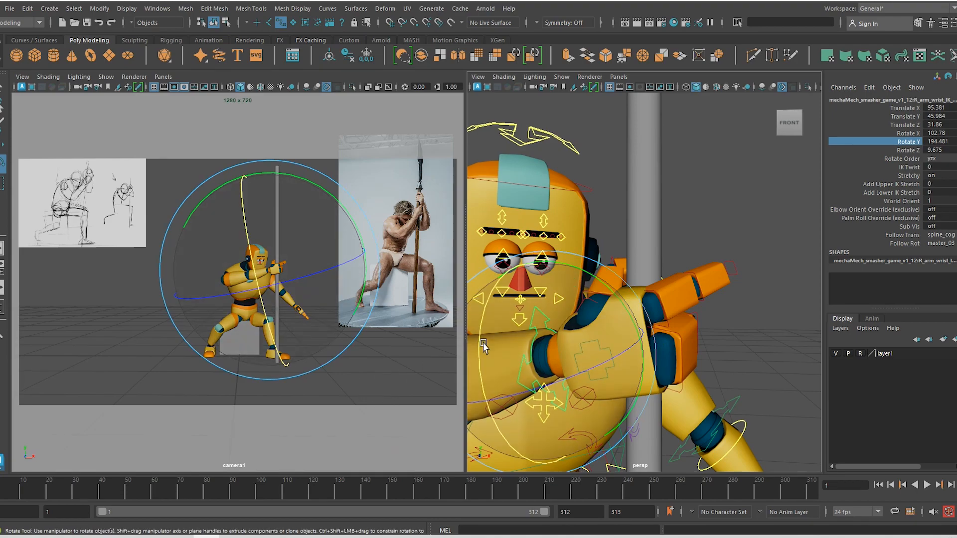
click(80, 309)
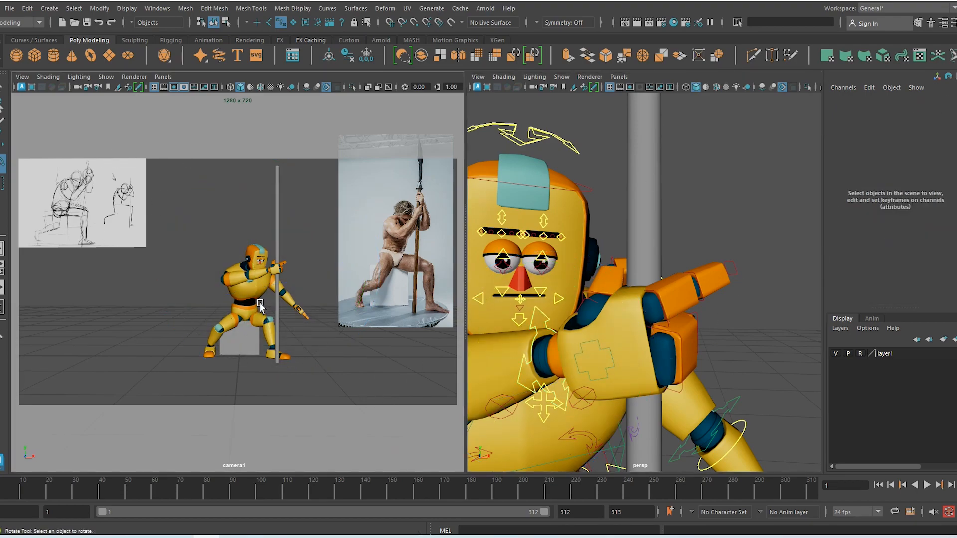
Use 2D Pan/Zoom to fill camera1 with the robot and reference photo, then show Blue Pencil
key(backslash)
right_drag(261, 285, 388, 373)
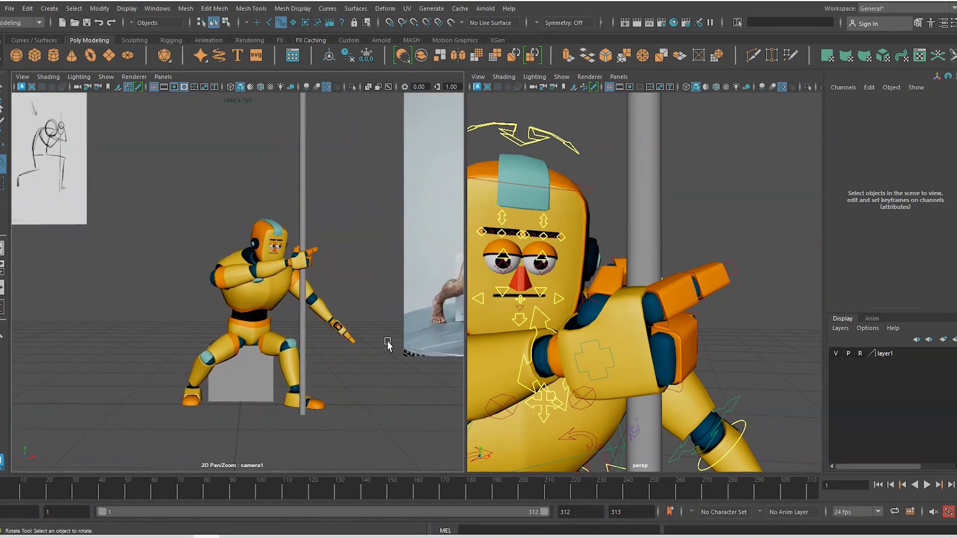
middle_drag(387, 342, 258, 380)
right_drag(258, 381, 256, 337)
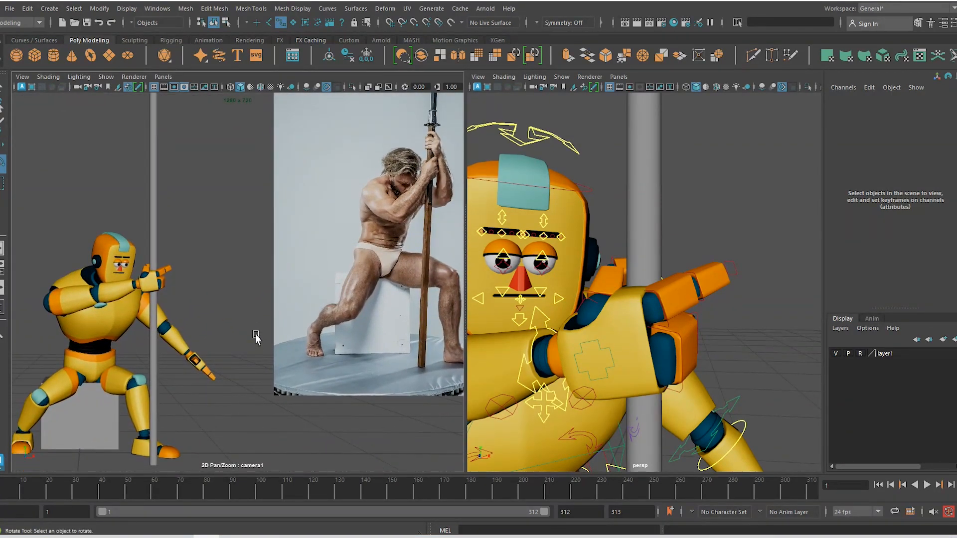
click(139, 87)
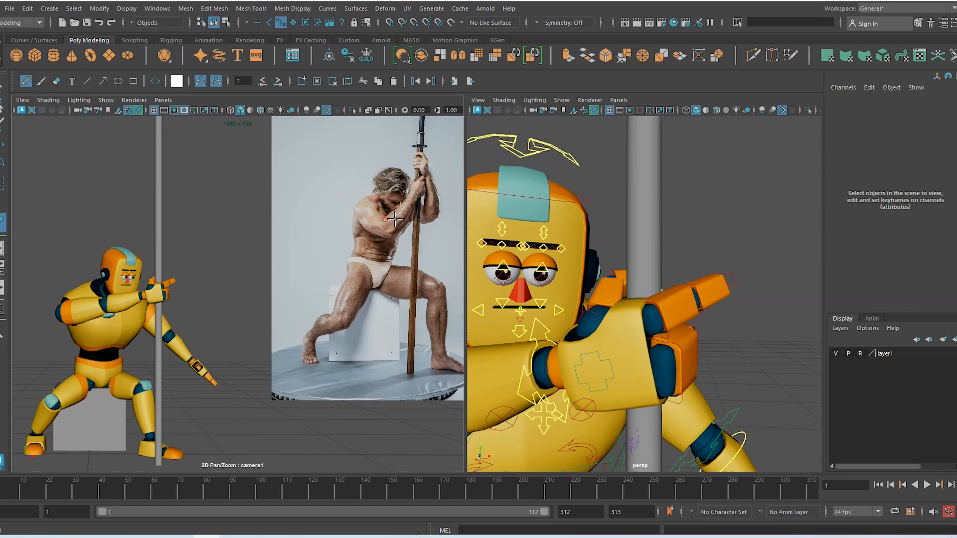
Show Blue Pencil drawings in the camera view, undo the last stroke, and set the pencil colour to red
click(106, 100)
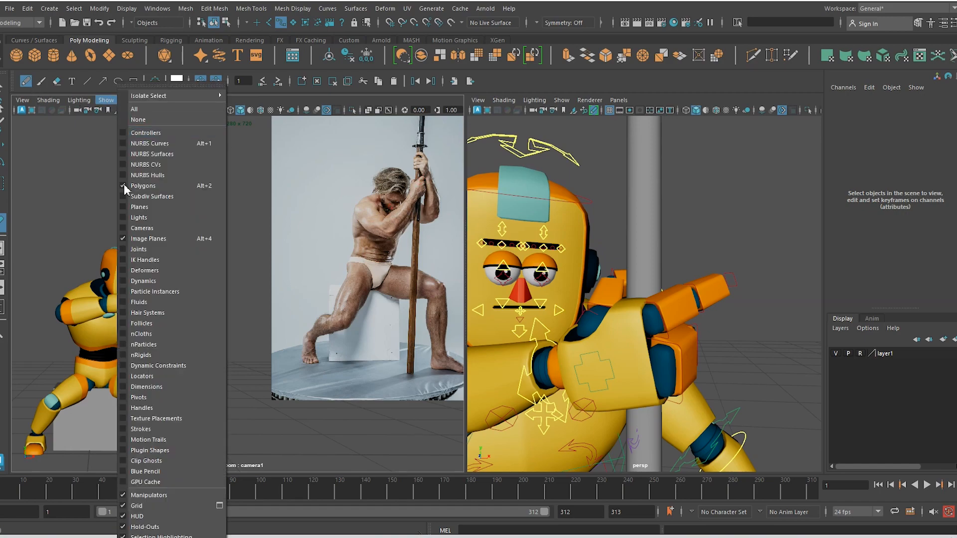
click(146, 471)
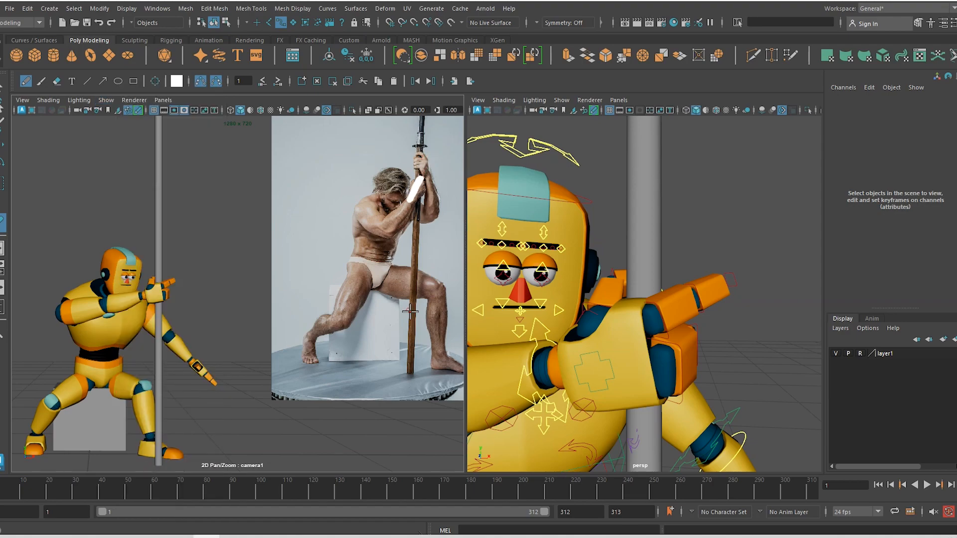
key(ctrl+z)
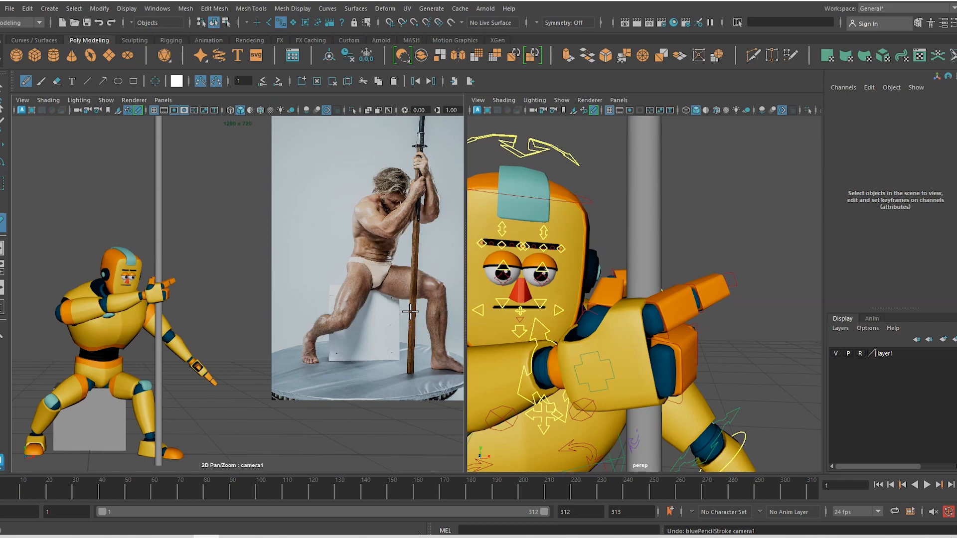
click(176, 82)
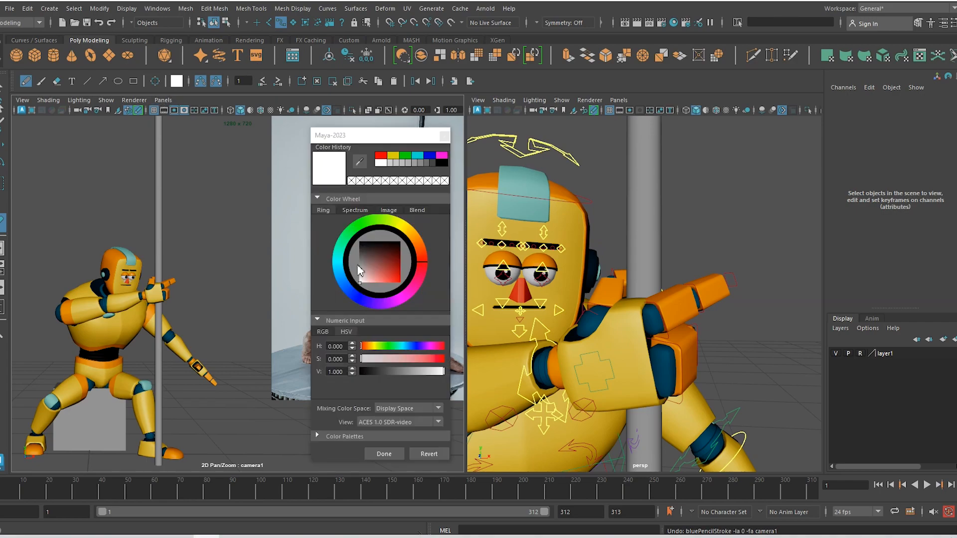
drag(394, 273, 421, 311)
click(381, 156)
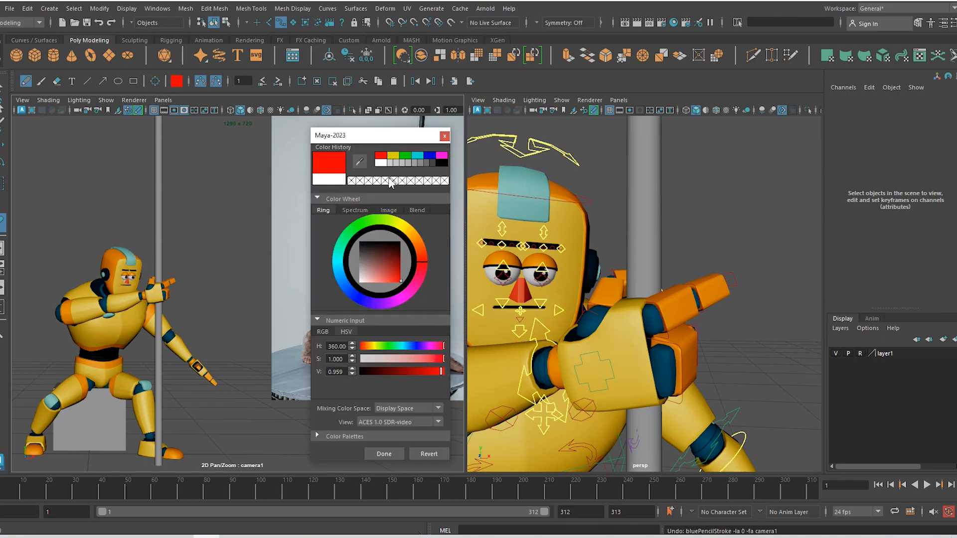
click(385, 453)
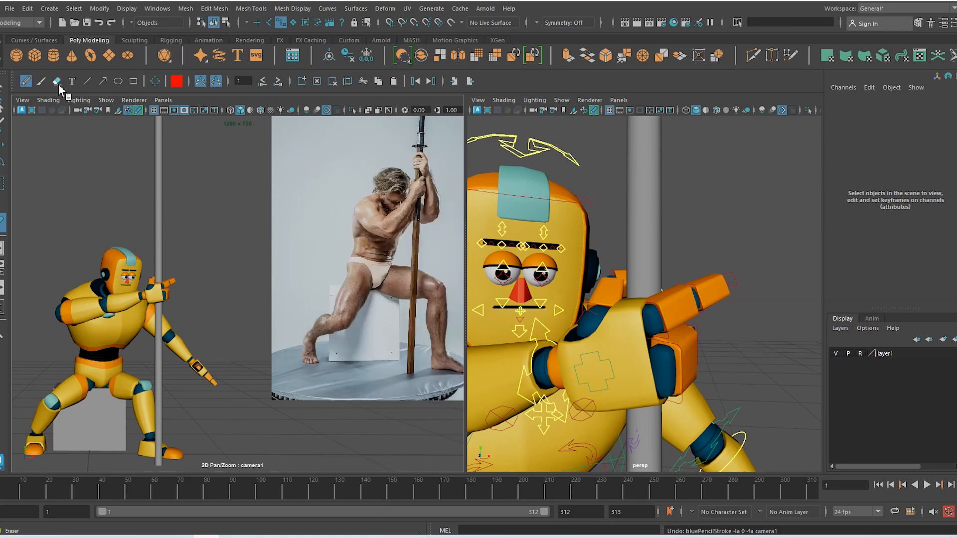
Set the Blue Pencil size to 4, undoing a red test stroke
double_click(27, 83)
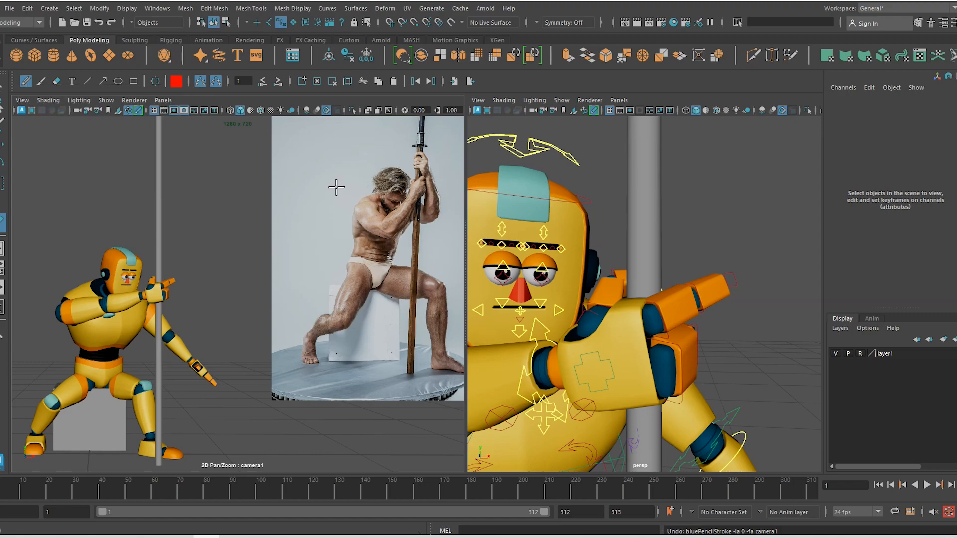
drag(336, 186, 347, 220)
key(ctrl+z)
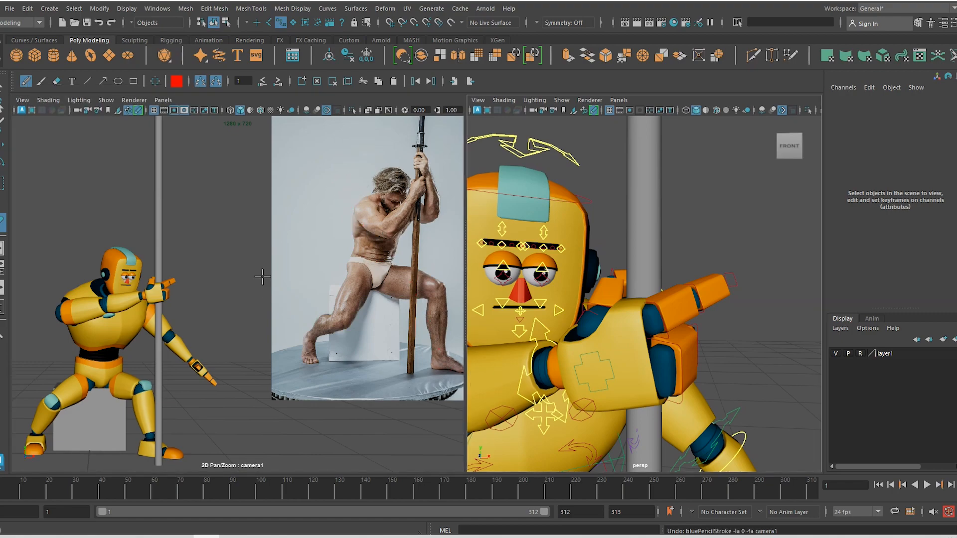
double_click(27, 83)
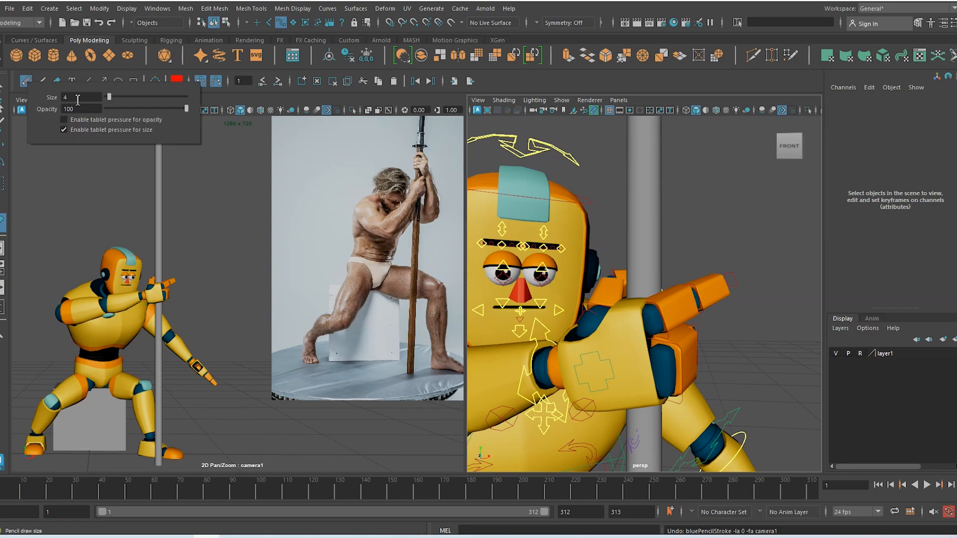
text(4)
click(217, 250)
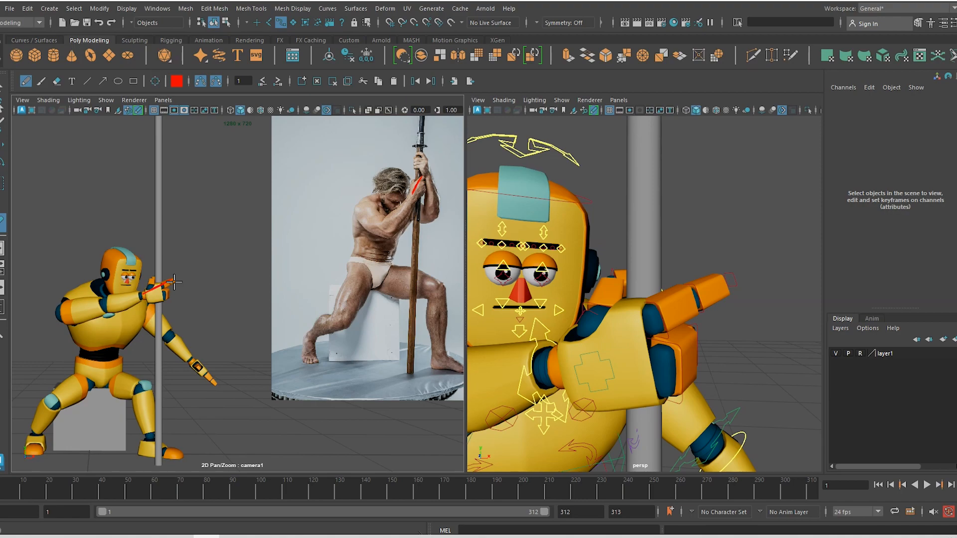
Switch the pencil colour to blue, clear this frame's sketch strokes, and return to the Select Tool
click(176, 80)
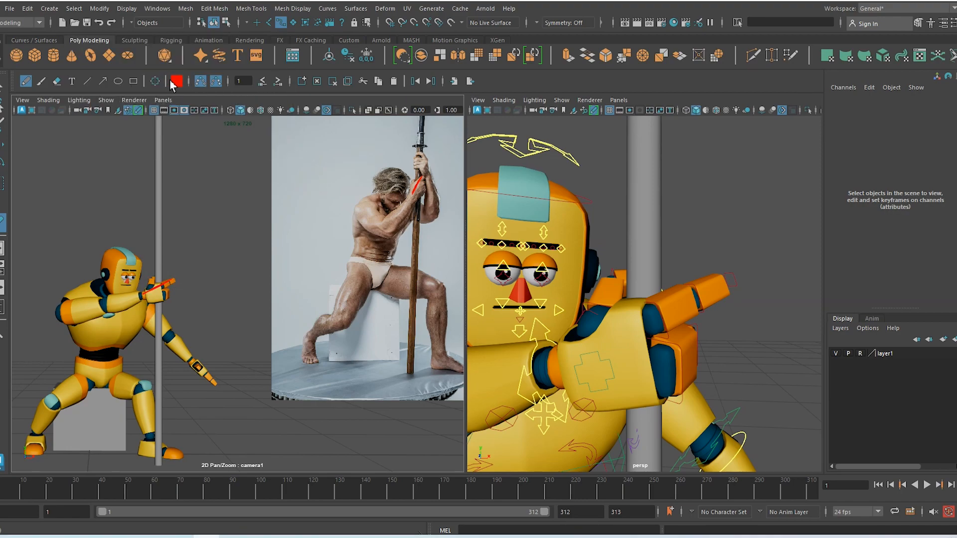
click(177, 81)
click(231, 60)
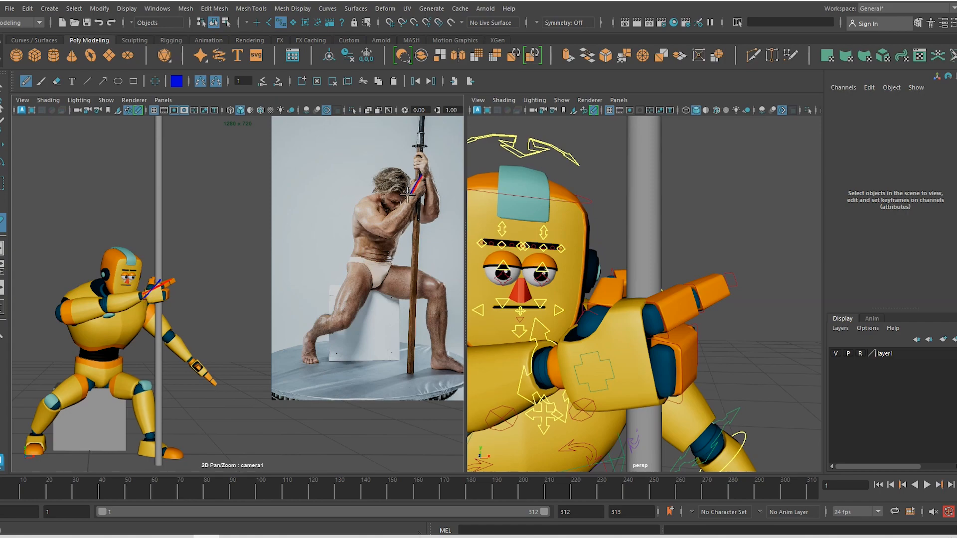
click(319, 82)
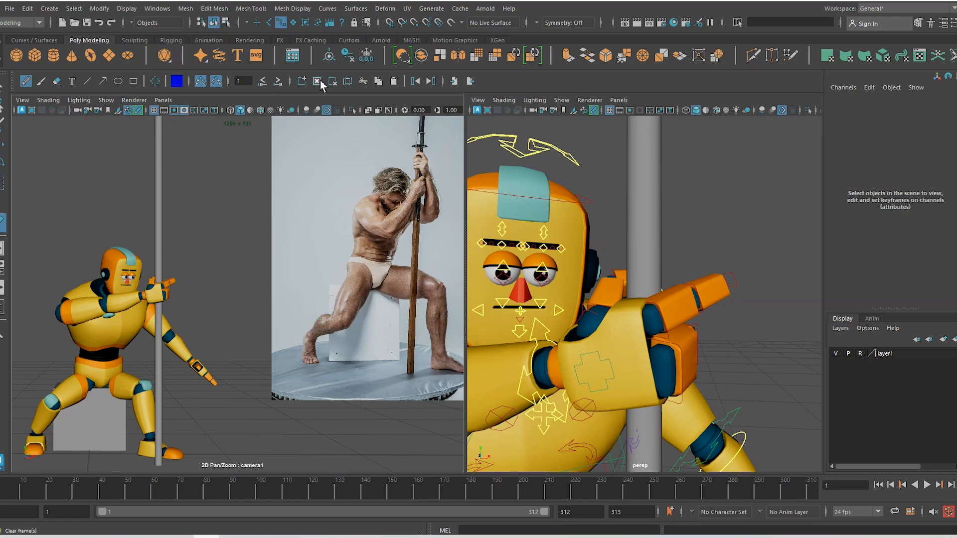
click(3, 88)
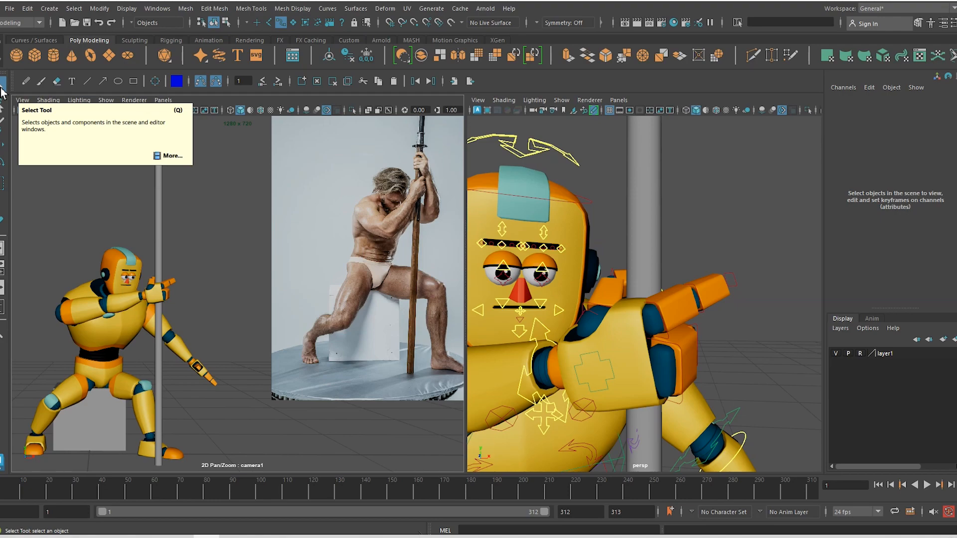
Rotate R_arm_wrist_IK around Y, tilt it on X, and roll it by reducing Z
click(536, 351)
key(e)
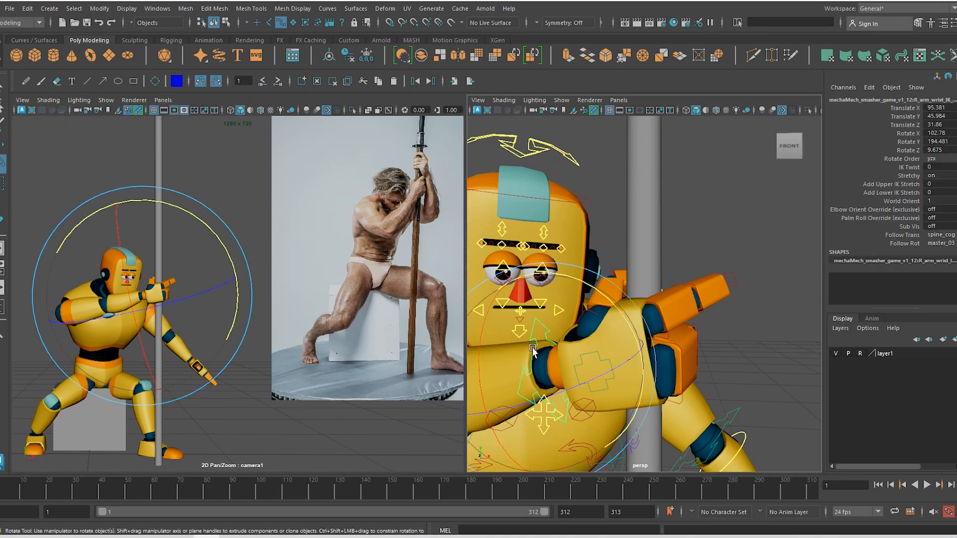
drag(629, 362, 614, 308)
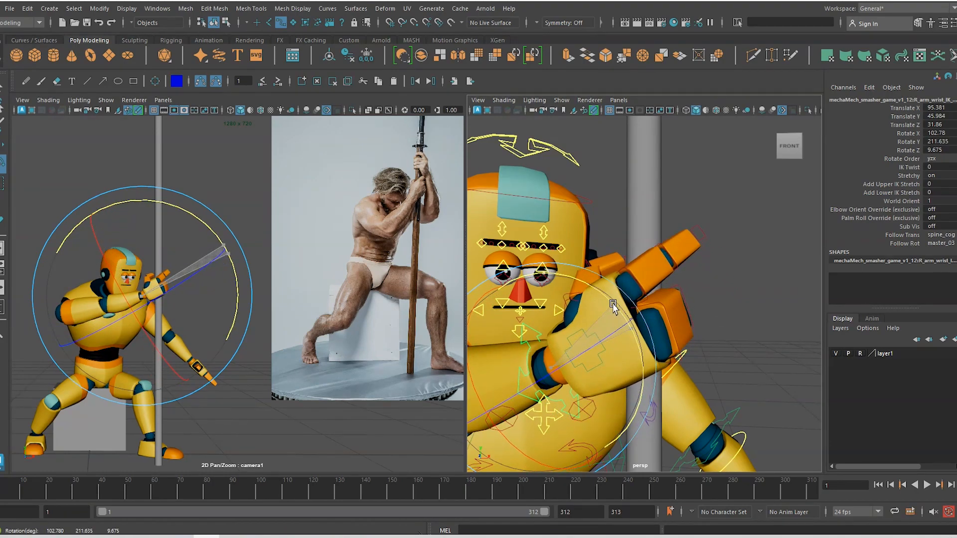
drag(154, 351, 147, 336)
alt+drag(657, 372, 566, 371)
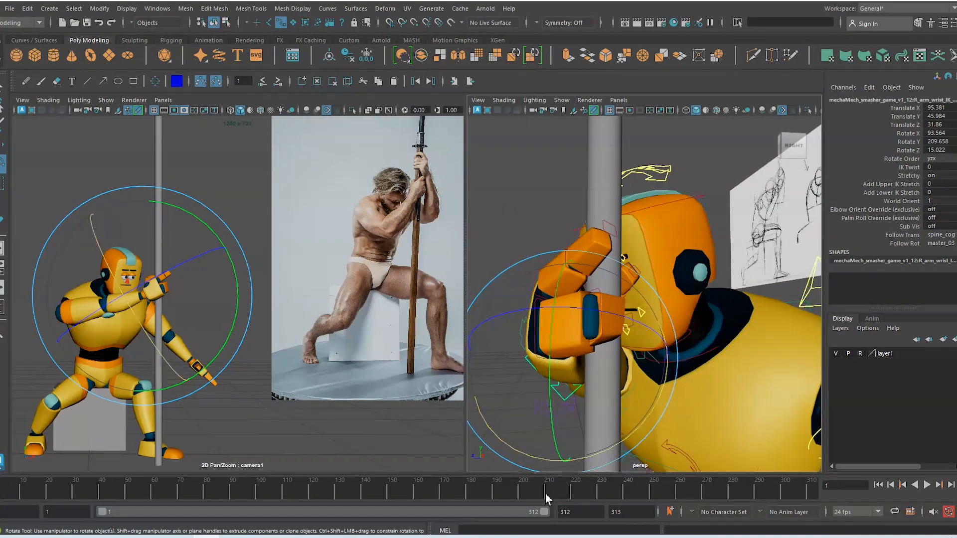
drag(628, 439, 620, 437)
alt+drag(617, 363, 606, 392)
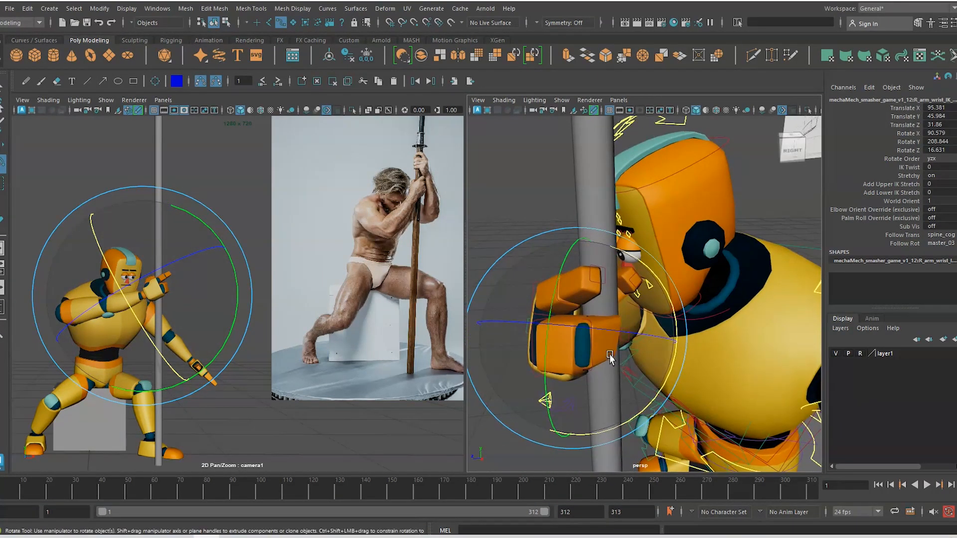
drag(611, 331, 668, 383)
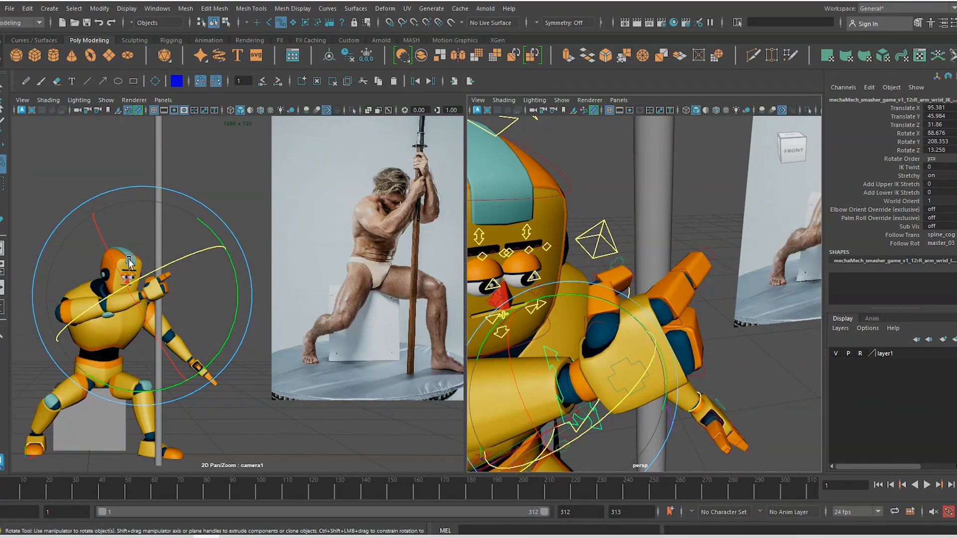
Rotate the wrist to bring the hand toward the pole and shift it slightly along X
key(w)
scroll(733, 391, down, 5)
alt+middle_drag(601, 366, 622, 332)
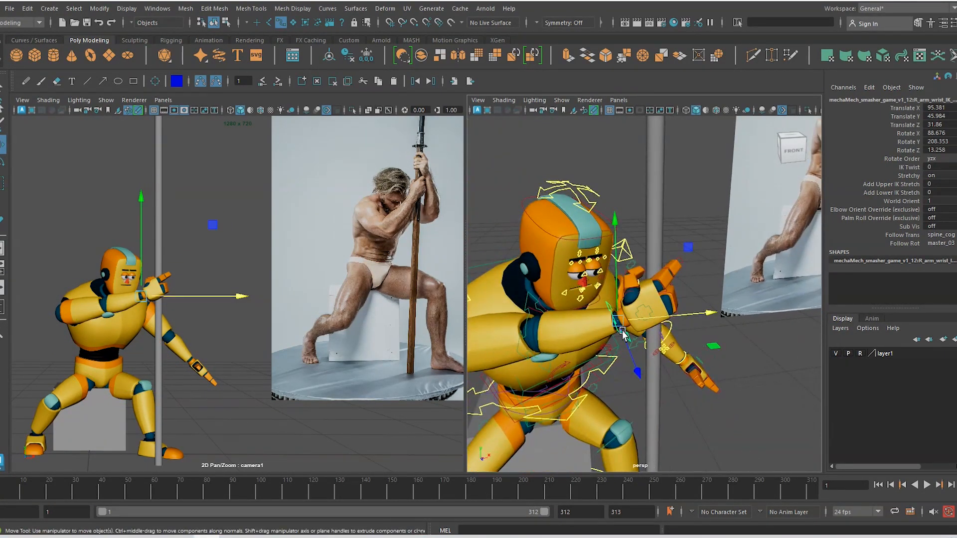
alt+drag(622, 332, 671, 312)
key(e)
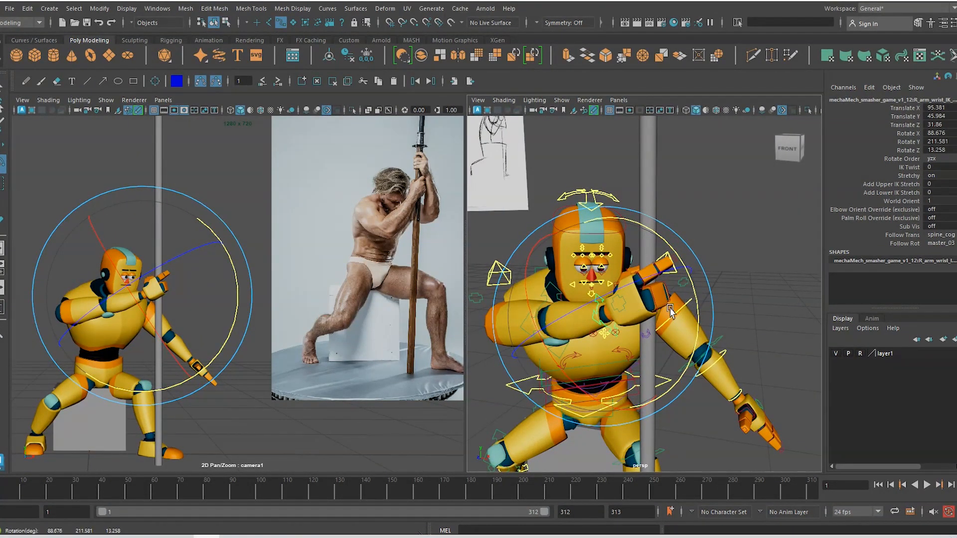
drag(167, 359, 161, 339)
key(w)
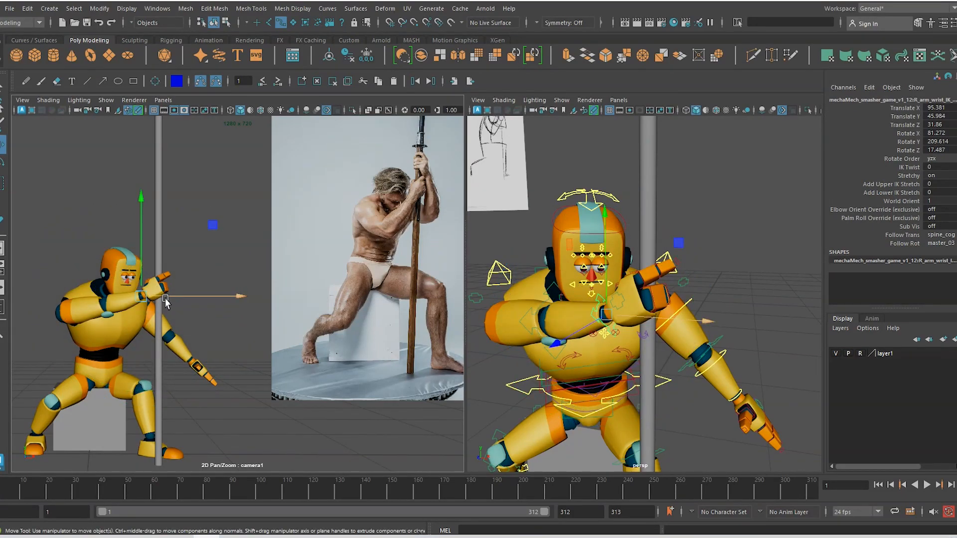
drag(162, 298, 171, 302)
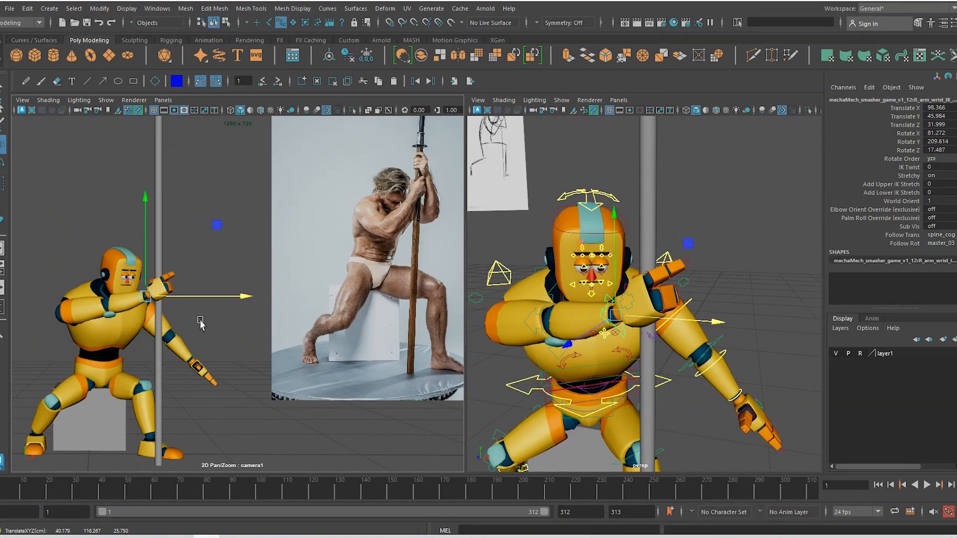
Curl R_hand_fing01 slightly and turn the wrist further toward the pole
click(649, 289)
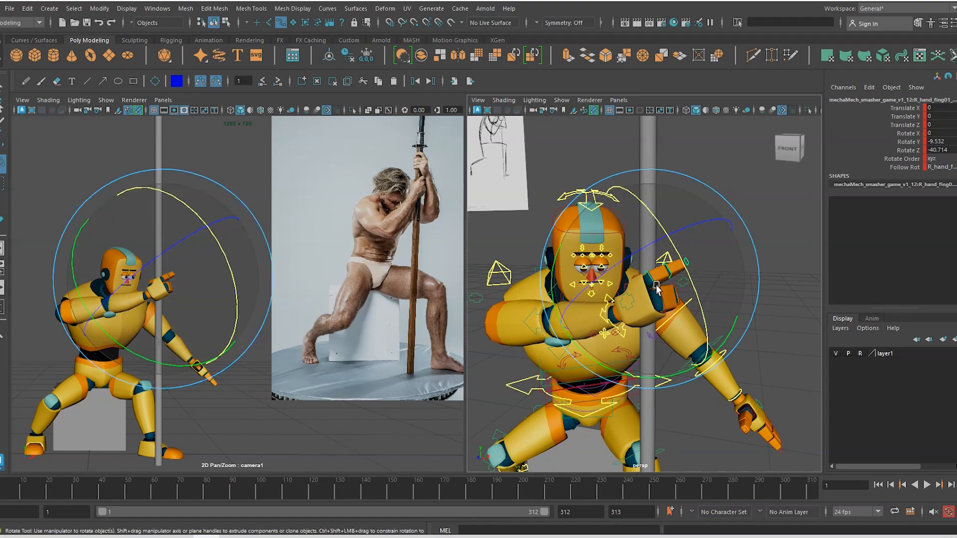
key(e)
drag(663, 254, 650, 250)
key(w)
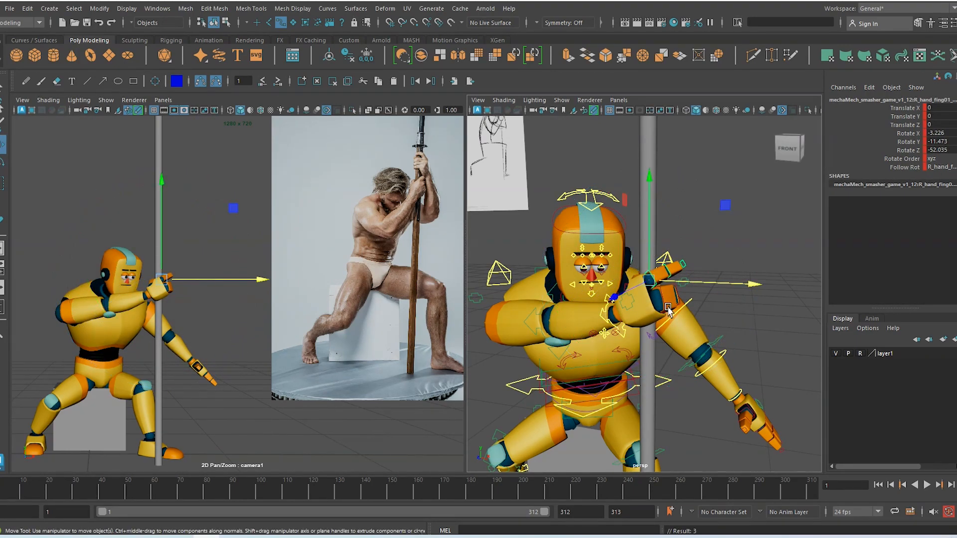
click(624, 339)
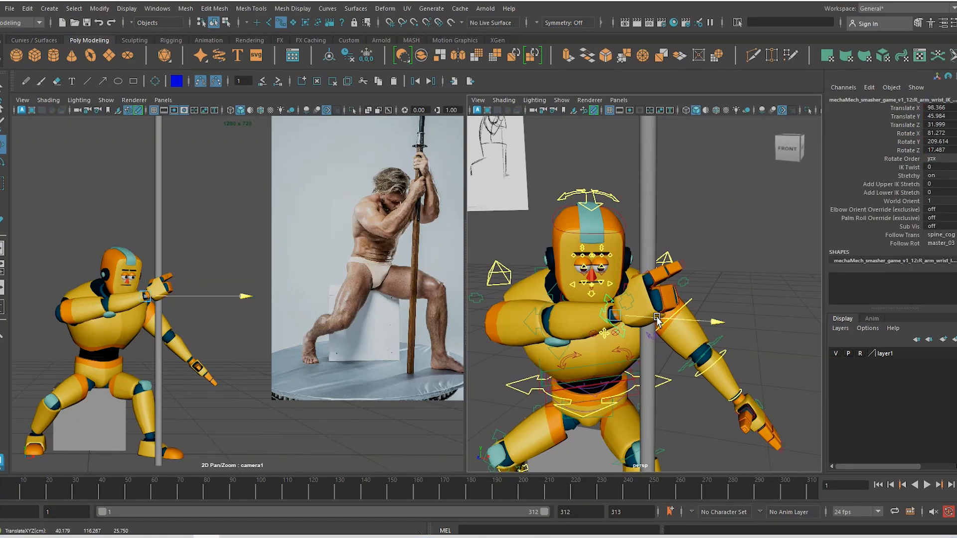
key(e)
drag(631, 296, 606, 327)
drag(586, 365, 594, 372)
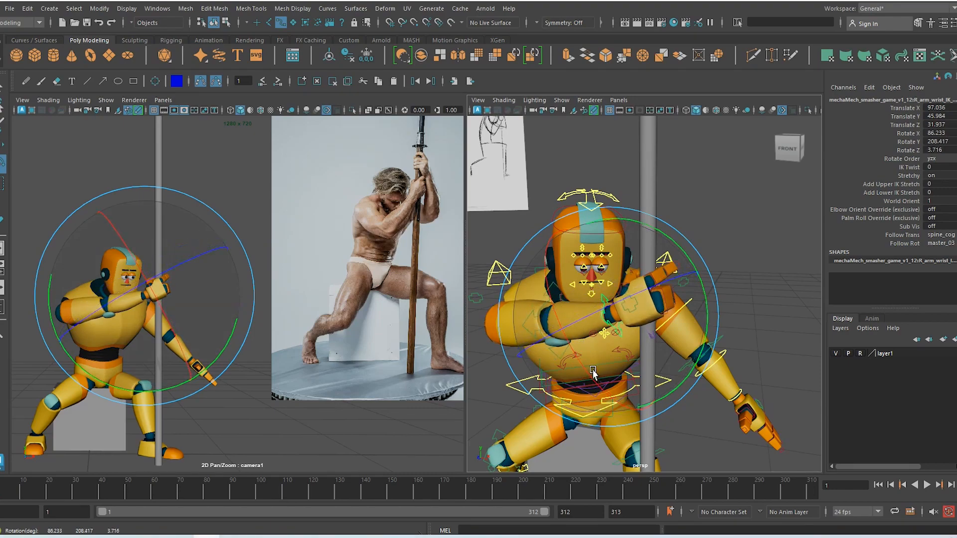
Curl R_hand_fing01 around the pole to about X -5.97, Y -10.327, Z -37.598
key(w)
click(671, 271)
key(e)
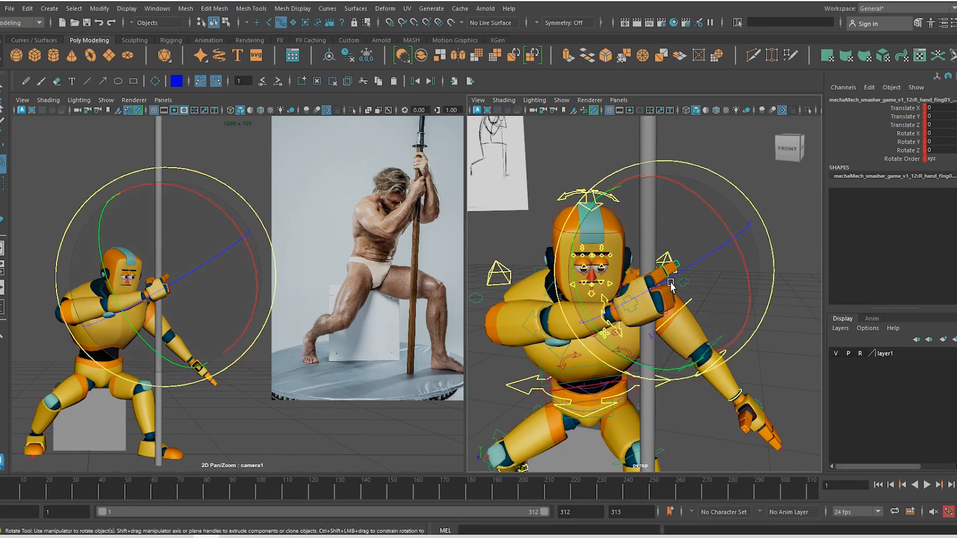
drag(671, 272, 733, 248)
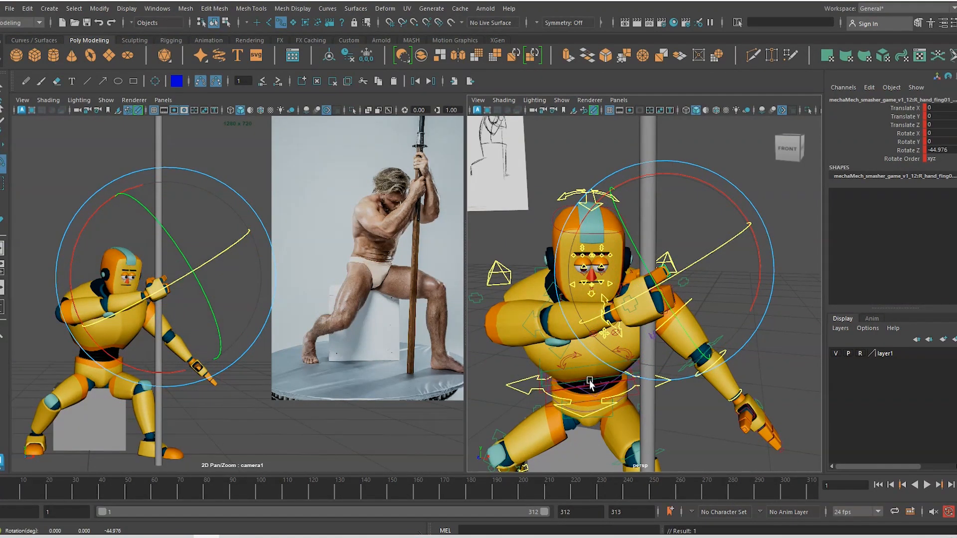
key(w)
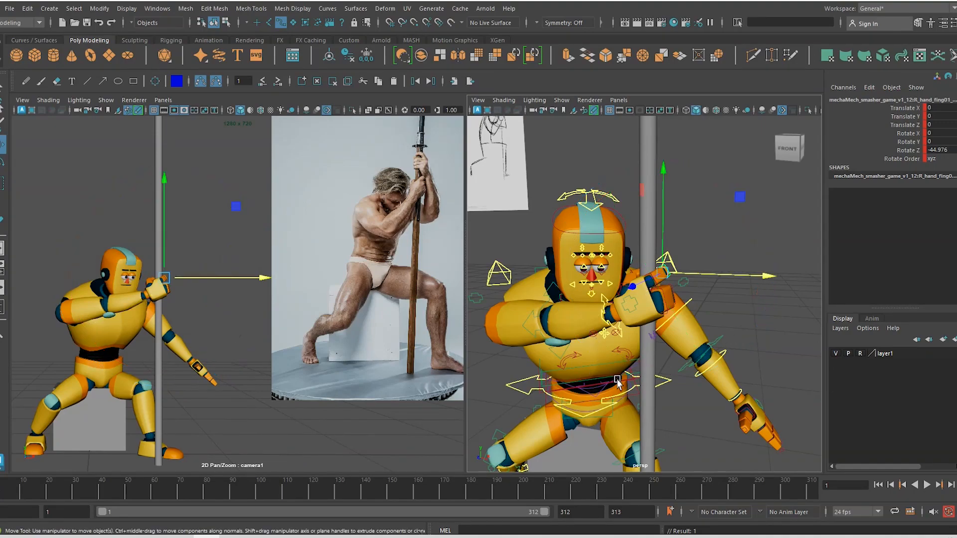
scroll(608, 359, up, 3)
Nudge the wrist IK along its own X axis toward the pole, to Translate X 95.72
click(628, 331)
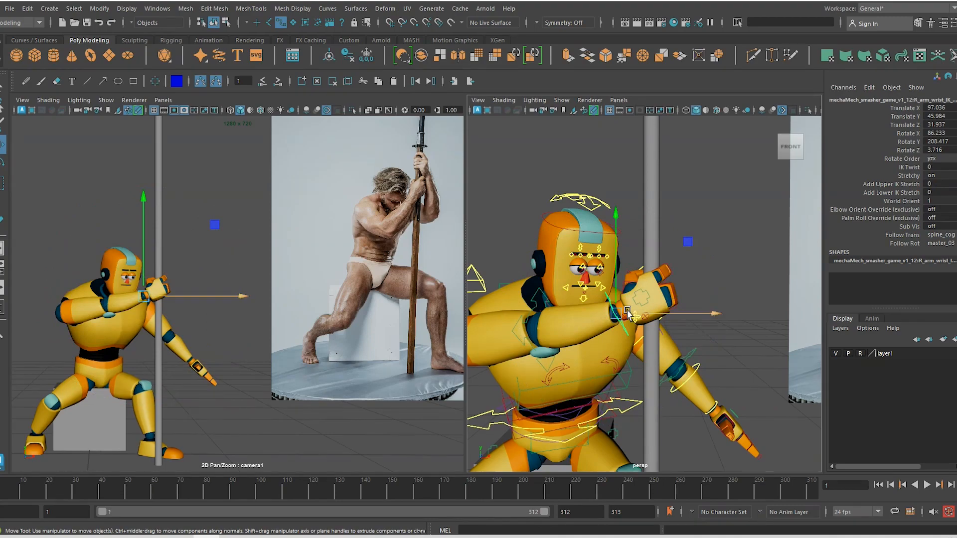
mouse_move(627, 310)
mouse_down()
mouse_move(616, 304)
mouse_move(640, 331)
mouse_move(629, 310)
mouse_up()
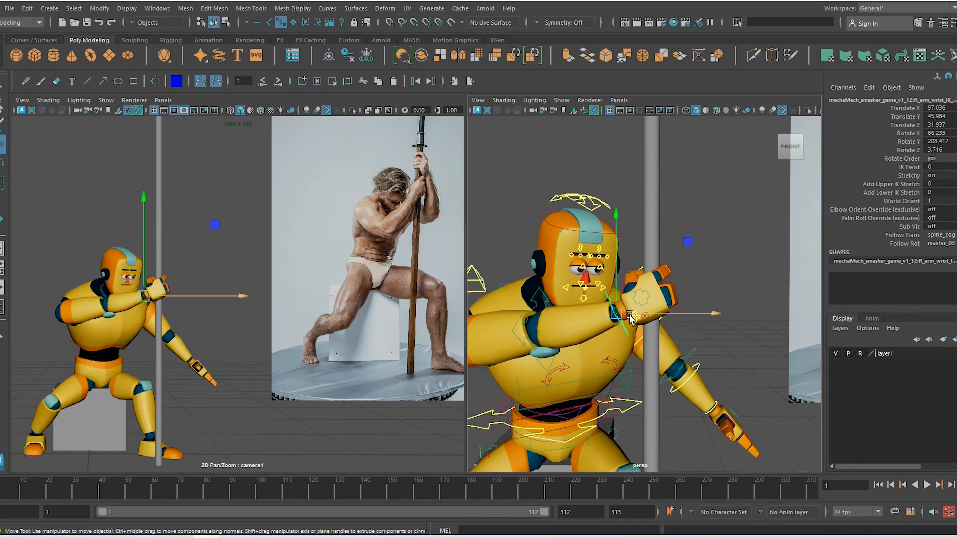
click(628, 314)
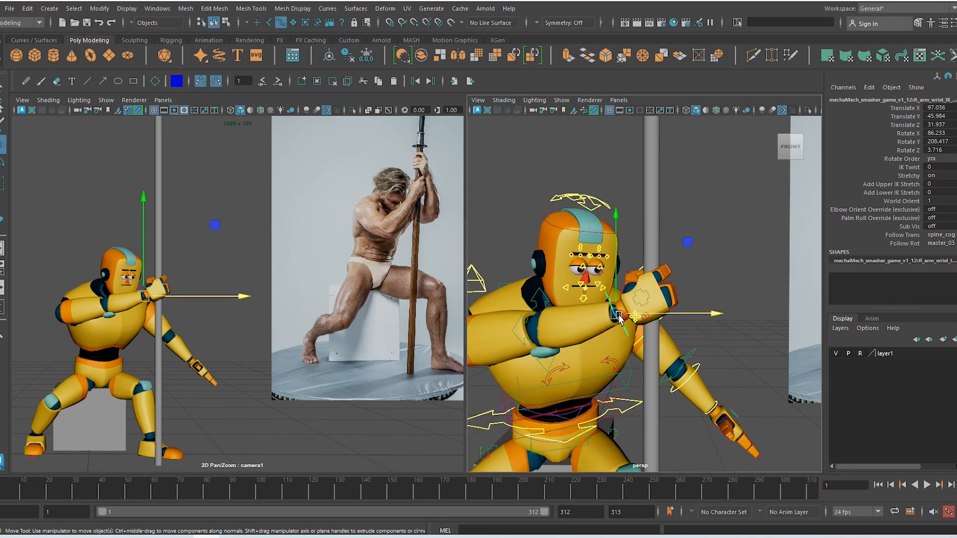
drag(618, 318, 581, 332)
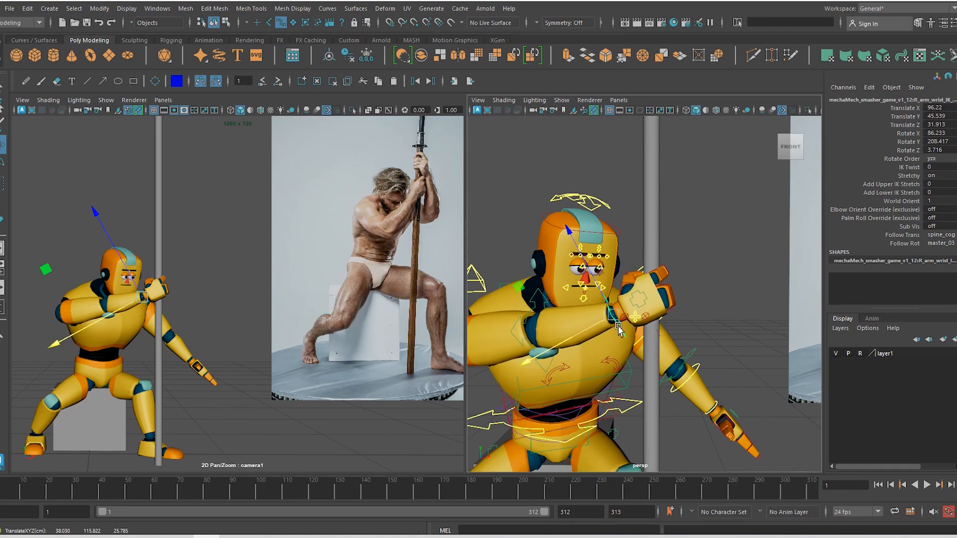
drag(586, 331, 584, 332)
Rotate the wrist slightly around Y and reselect R_hand_fing01 for rotating
key(e)
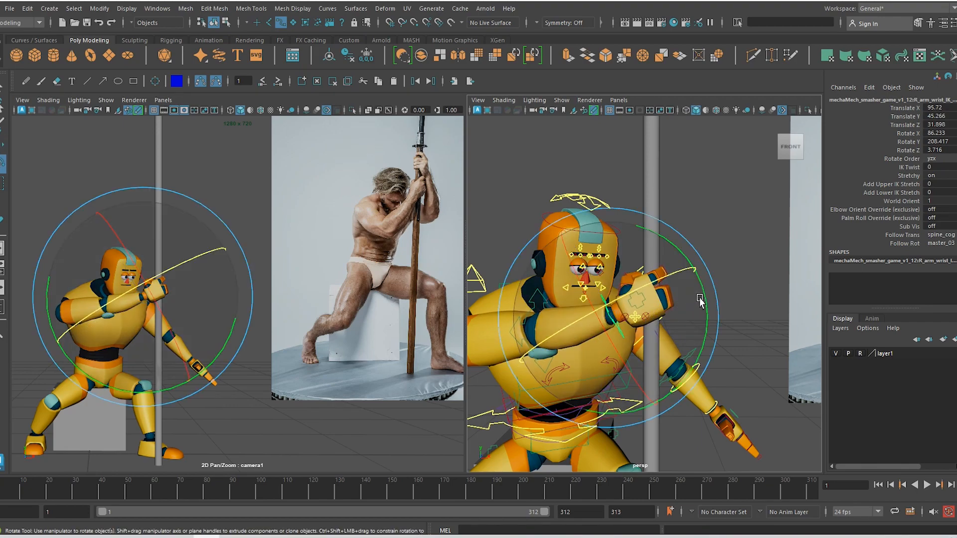
drag(700, 300, 633, 279)
key(w)
click(661, 280)
key(e)
Curl two of the right hand's finger controls toward the pole
key(w)
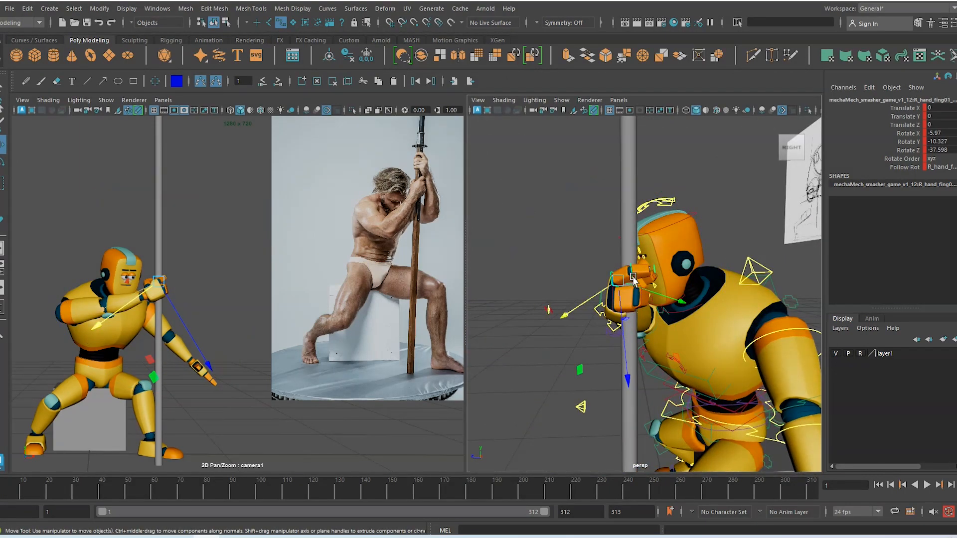
click(631, 274)
key(e)
drag(682, 212, 653, 215)
key(w)
alt+drag(581, 304, 635, 310)
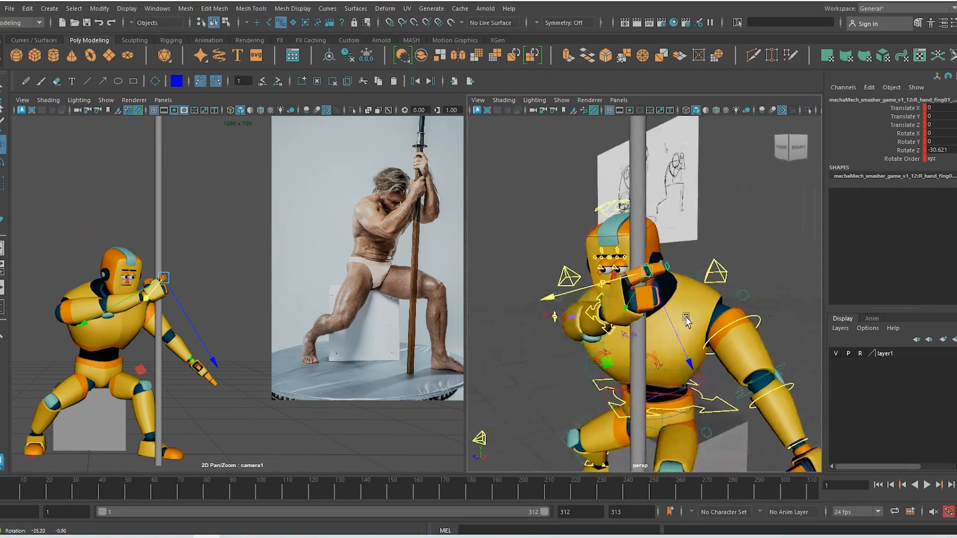
click(639, 310)
key(e)
alt+drag(616, 348, 642, 342)
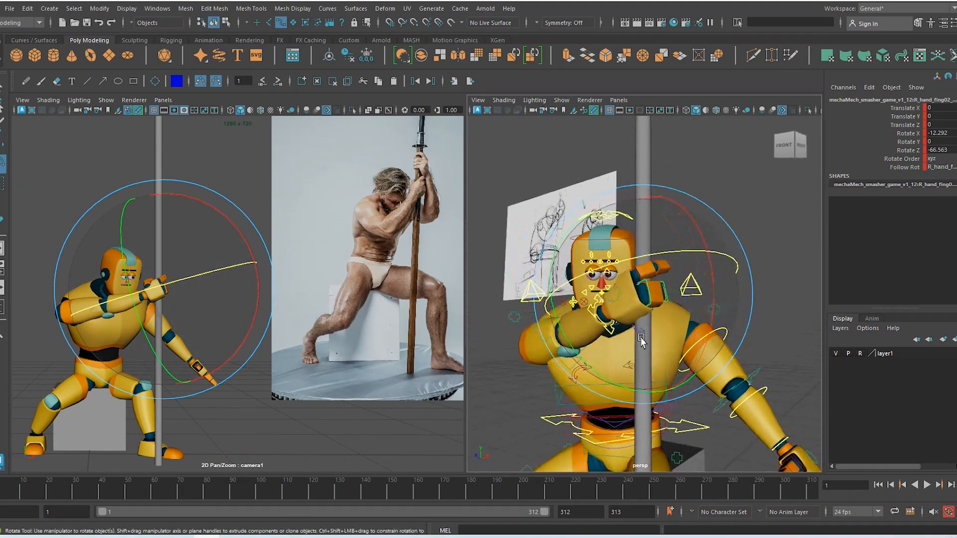
Tilt the right hand cup control on X and turn it on Y, undoing the extra turn
key(w)
click(647, 365)
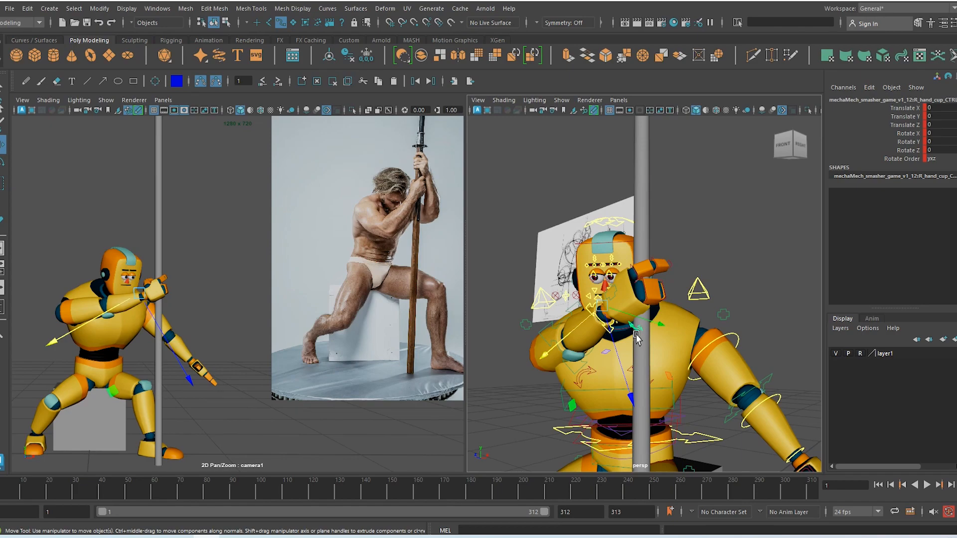
key(e)
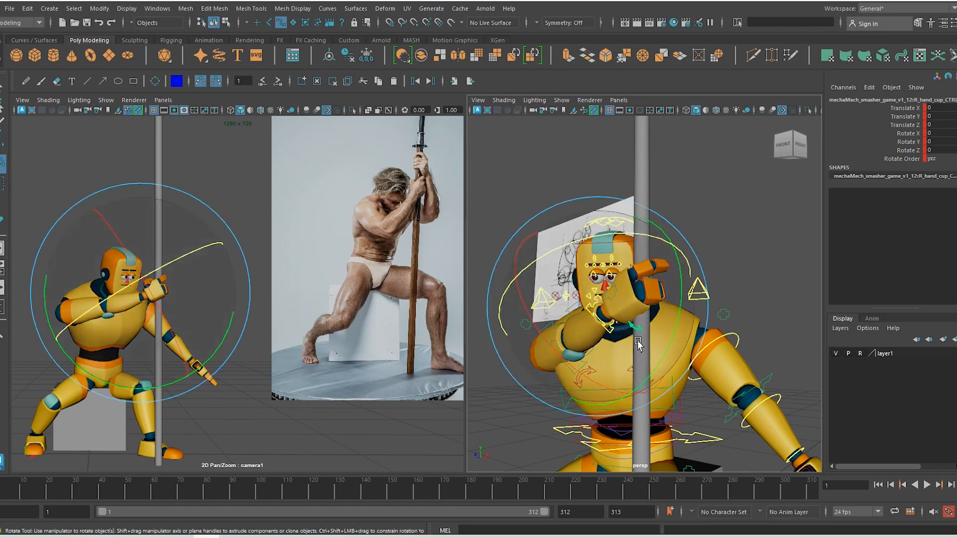
mouse_move(561, 347)
mouse_down()
mouse_move(567, 369)
mouse_move(564, 361)
mouse_up()
drag(681, 333, 585, 323)
key(w)
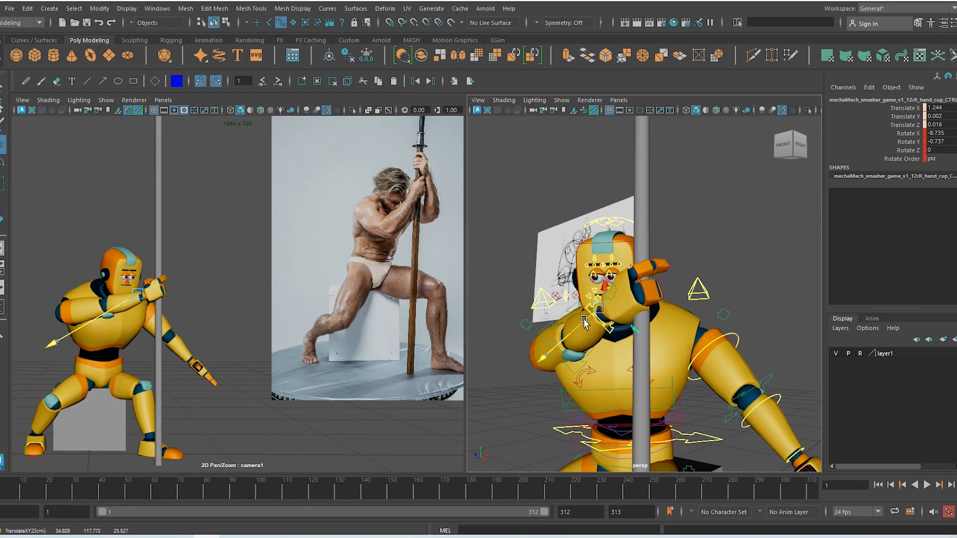
key(e)
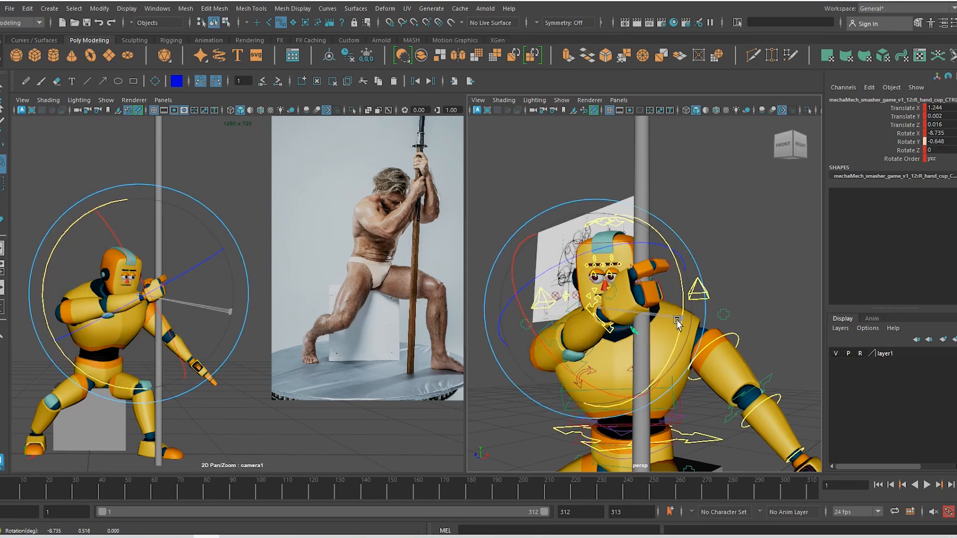
drag(672, 321, 674, 314)
key(ctrl+z)
Nudge R_hand_fing02 toward the pole and curl it to Rotate X -15.209, Y 0.514, Z -64.201
key(w)
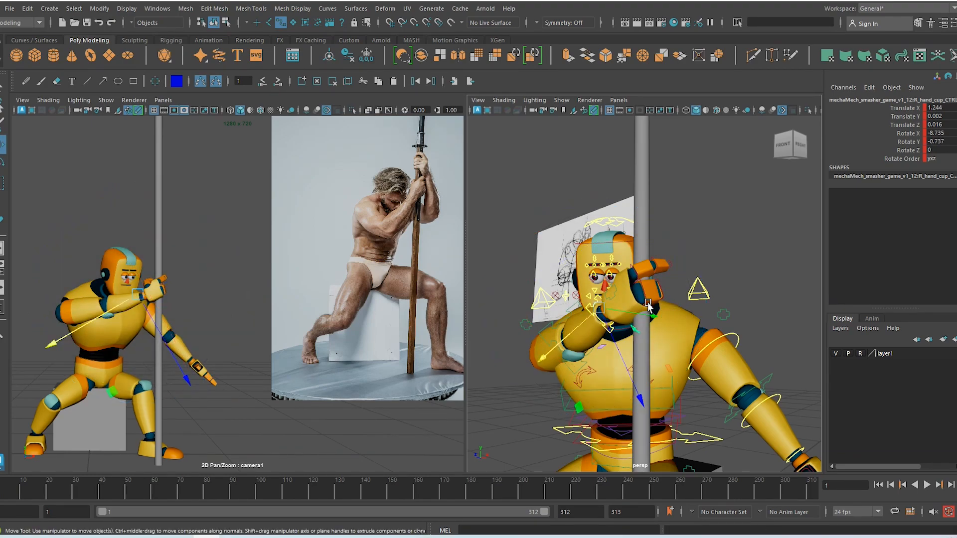
click(652, 303)
key(e)
key(w)
drag(613, 319, 615, 317)
key(e)
drag(191, 301, 244, 259)
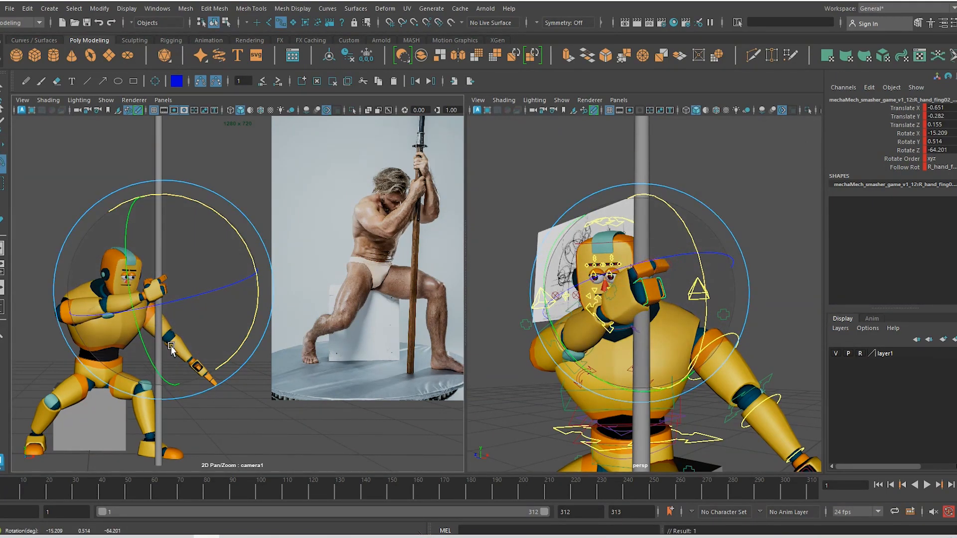
View the hand side-on and select the right wrist IK control
key(w)
alt+drag(749, 306, 594, 334)
click(667, 308)
click(622, 331)
Curl the first finger joint further around the pole
click(664, 287)
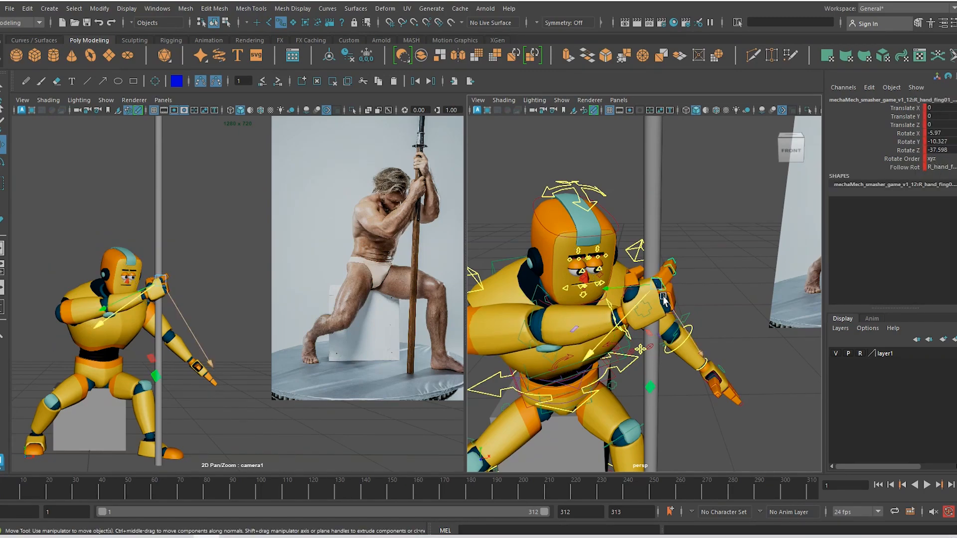
key(e)
drag(676, 317, 701, 316)
key(w)
click(673, 274)
key(e)
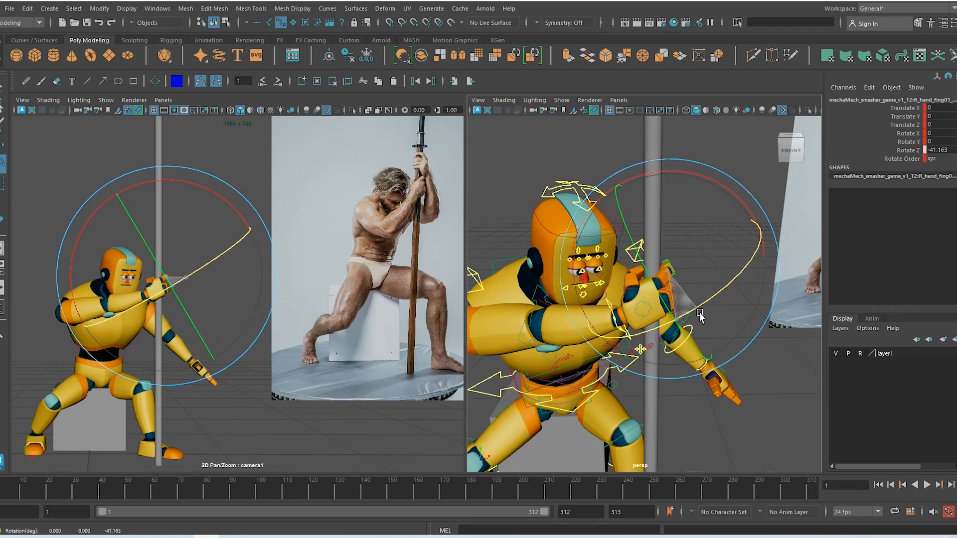
key(w)
click(631, 294)
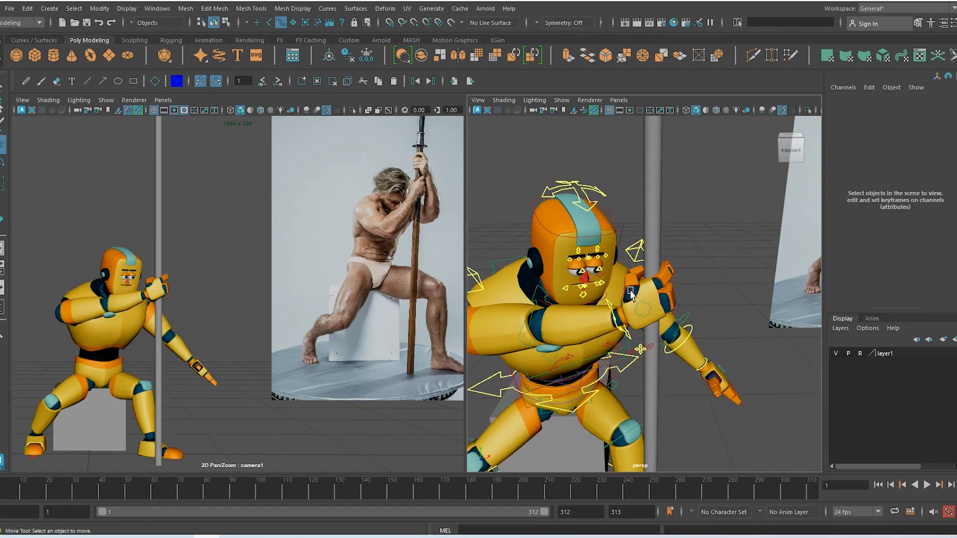
Rotate the thumb around the pole and fine-tune its angle
click(661, 273)
key(e)
drag(693, 234, 718, 254)
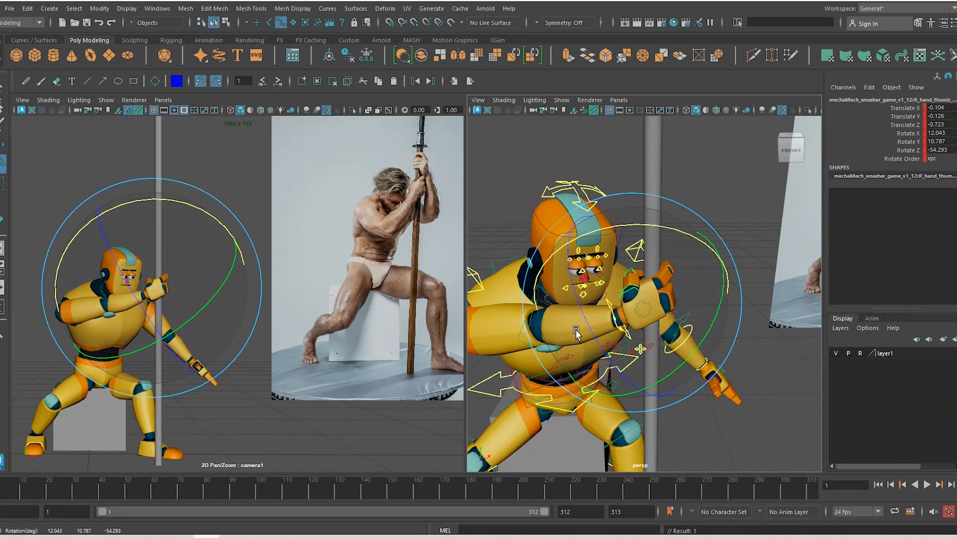
drag(590, 336, 667, 283)
click(625, 343)
Tighten the finger joints, bringing R_hand_fing02 to Rotate X -8.901, Y 0.02, Z -69.882
click(667, 286)
key(e)
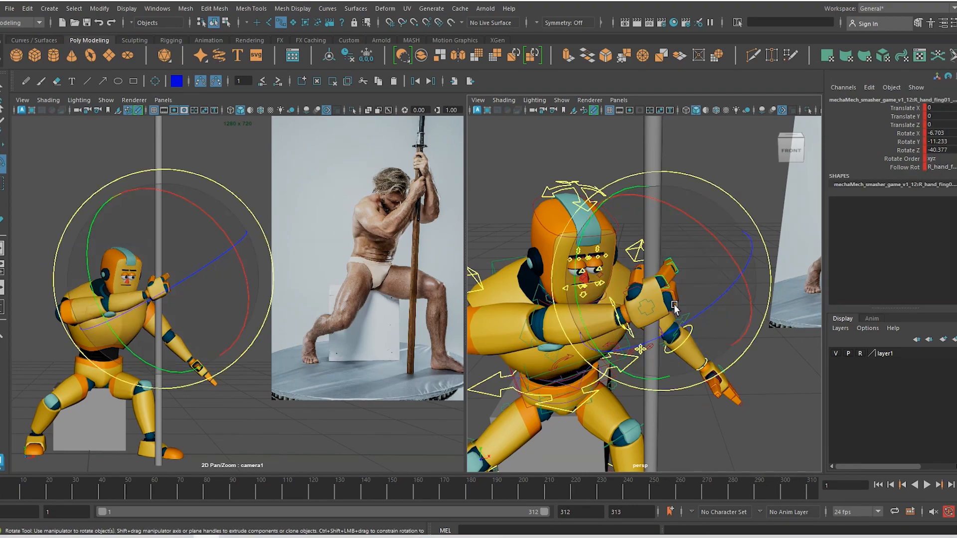
mouse_move(700, 317)
mouse_down()
mouse_move(707, 325)
mouse_move(701, 317)
mouse_up()
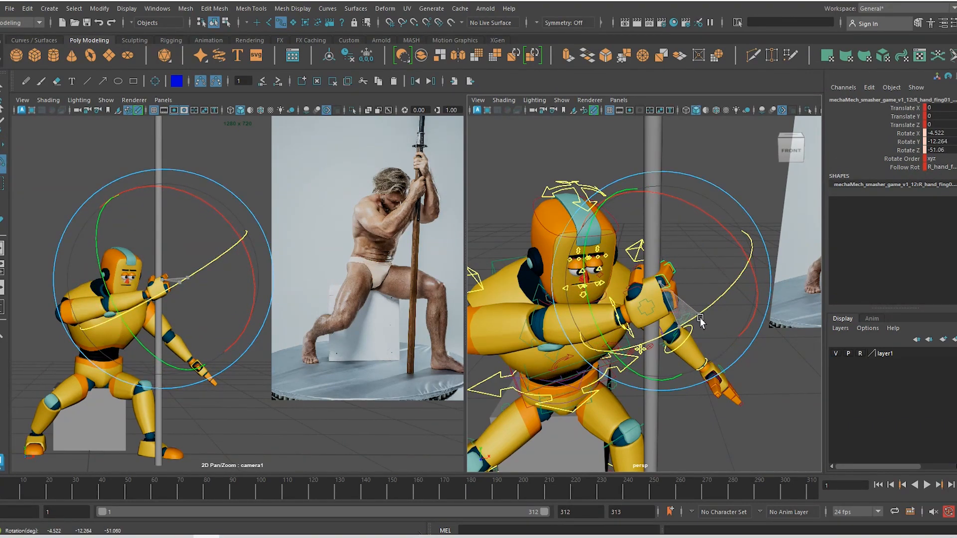
key(w)
click(671, 294)
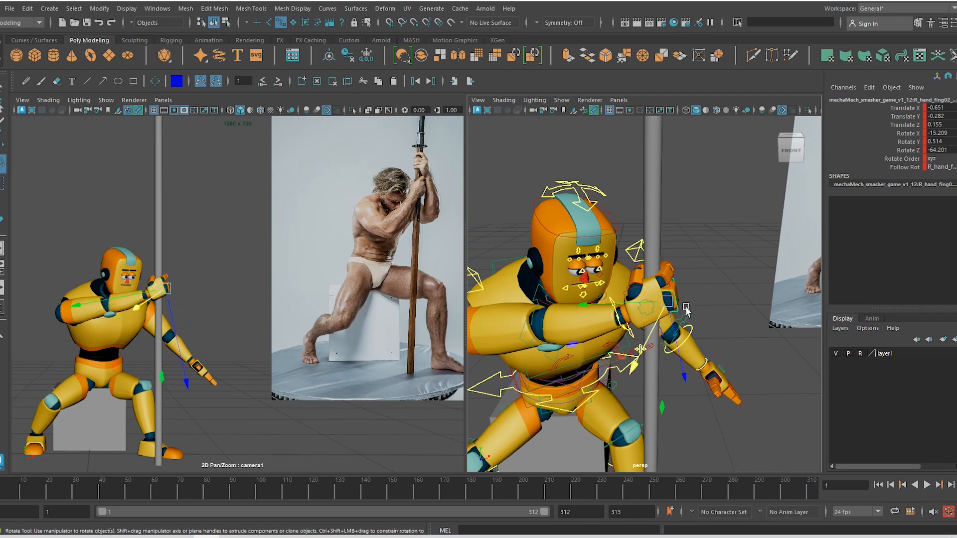
key(e)
drag(718, 242, 714, 343)
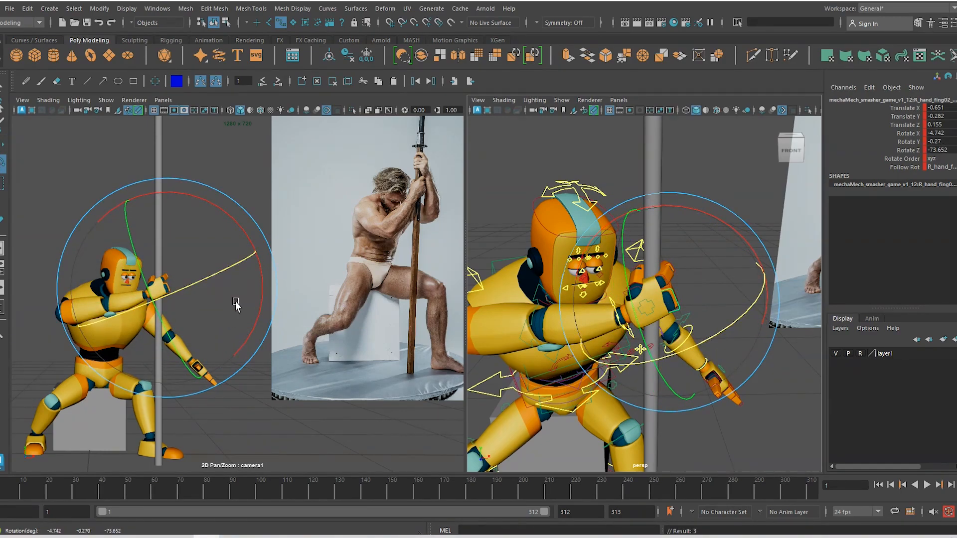
drag(236, 321, 236, 328)
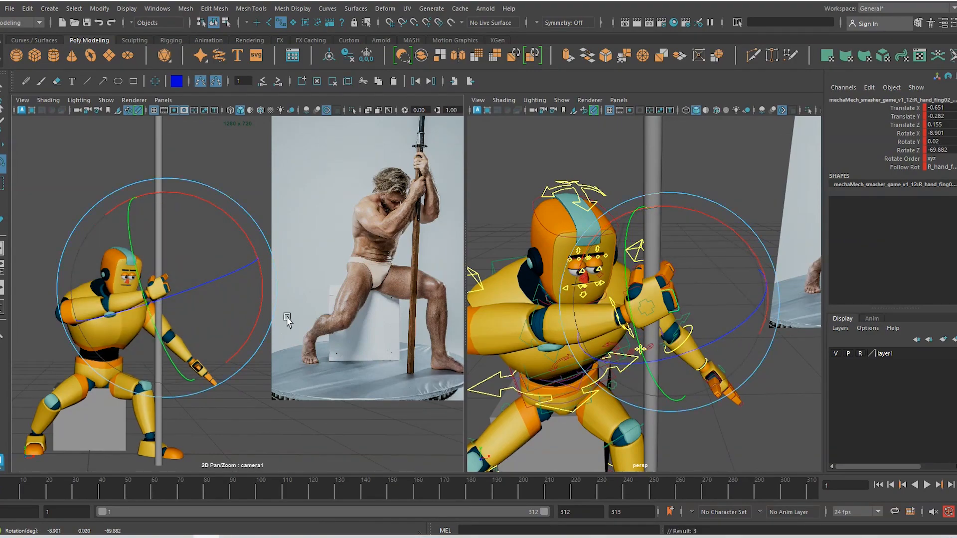
Check the thumb's grip from above, then return the view to the front
key(w)
alt+drag(634, 261, 641, 299)
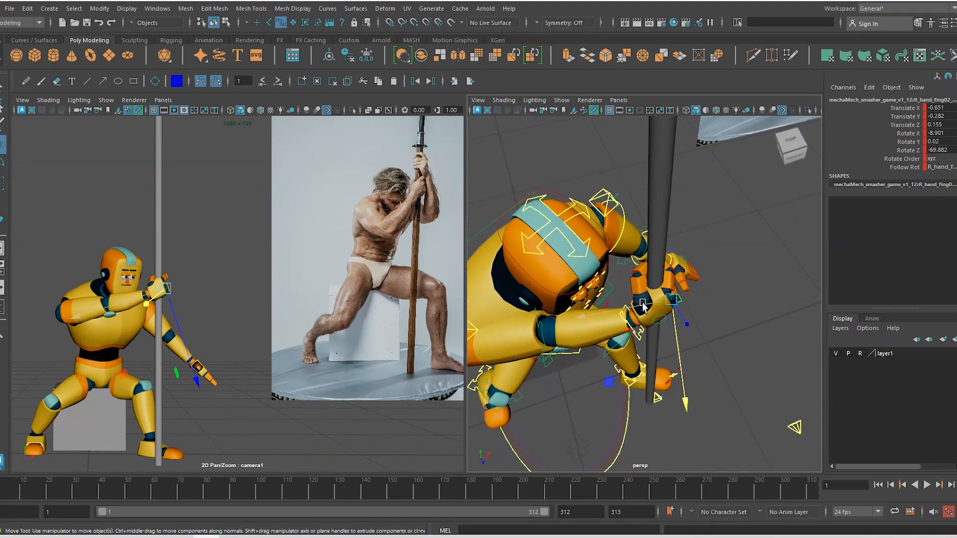
click(643, 299)
key(e)
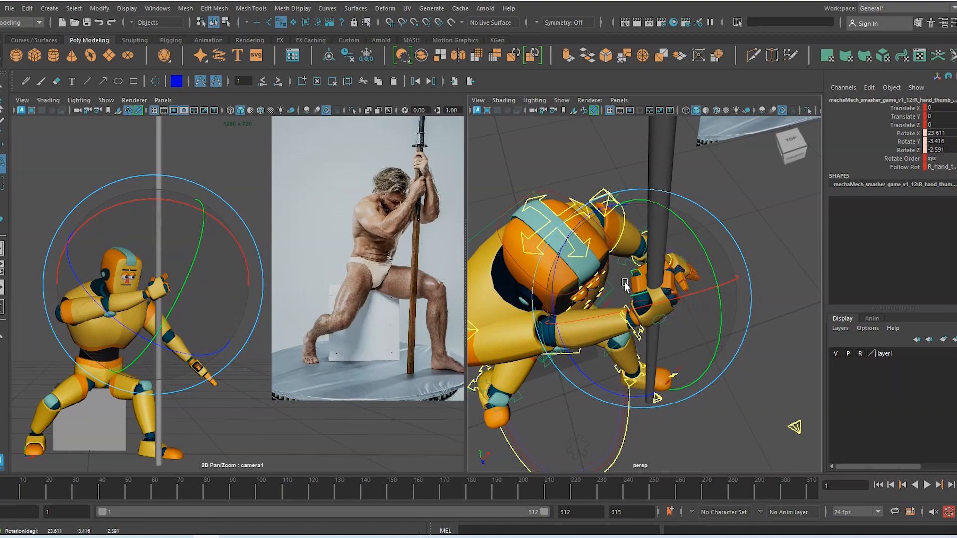
key(w)
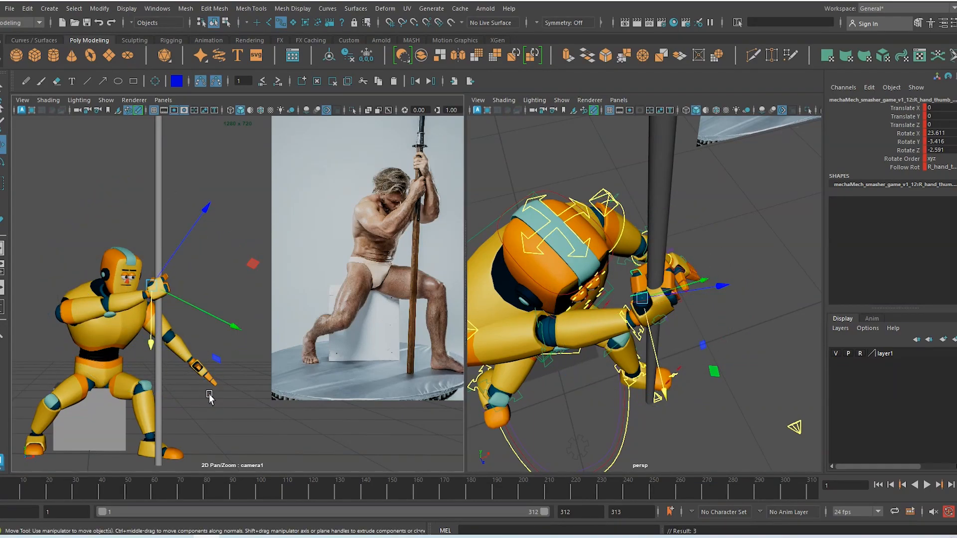
alt+drag(643, 334, 585, 281)
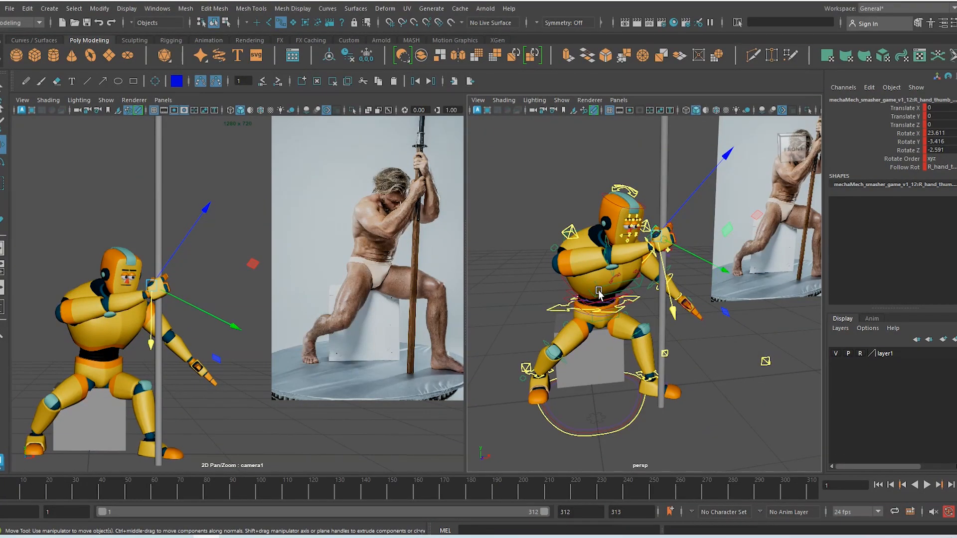
Twist the spine tip control on Y and lean it sideways on Z
click(599, 291)
key(e)
drag(580, 351, 609, 354)
drag(43, 318, 53, 297)
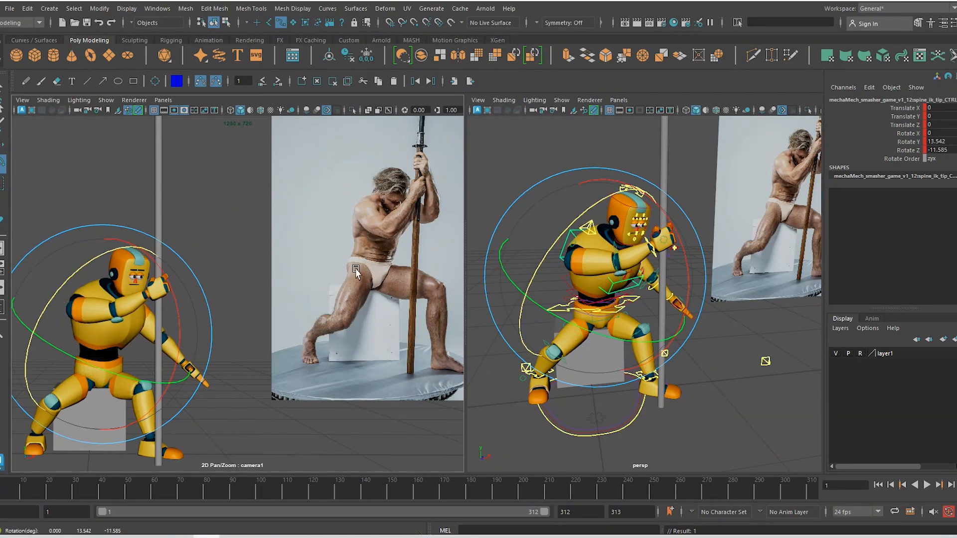
click(277, 339)
Use 2D Pan/Zoom to frame the robot and photo in camera1, then enable Blue Pencil
key(backslash)
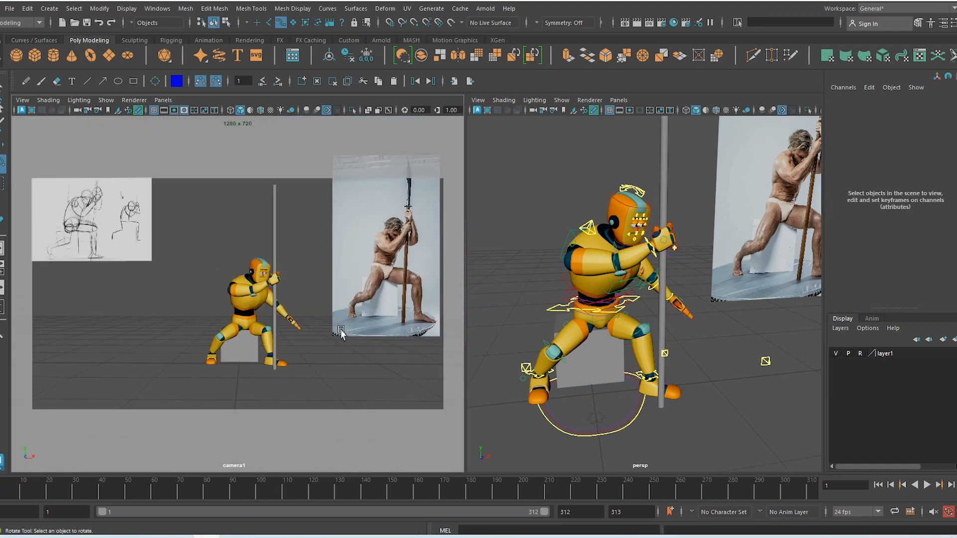
key(backslash)
right_drag(278, 389, 219, 286)
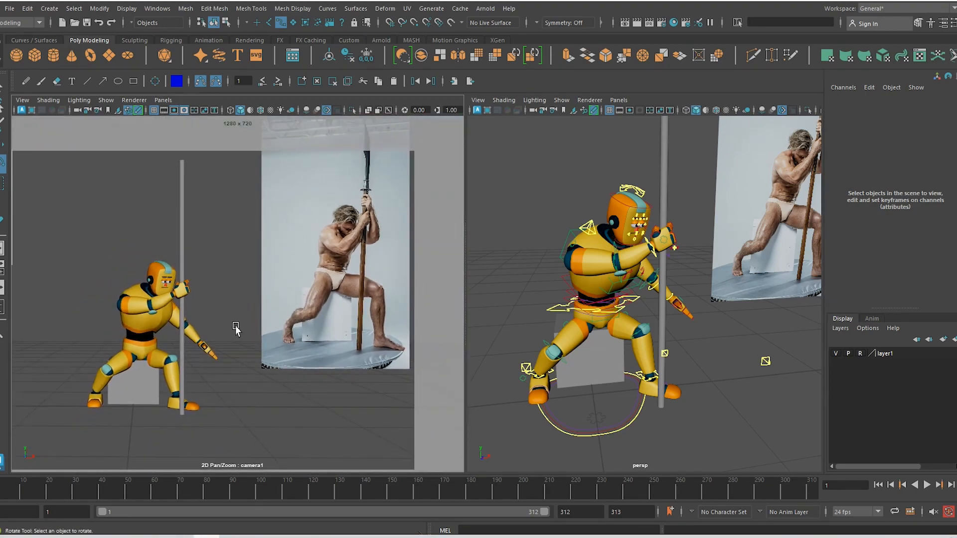
middle_drag(241, 326, 273, 313)
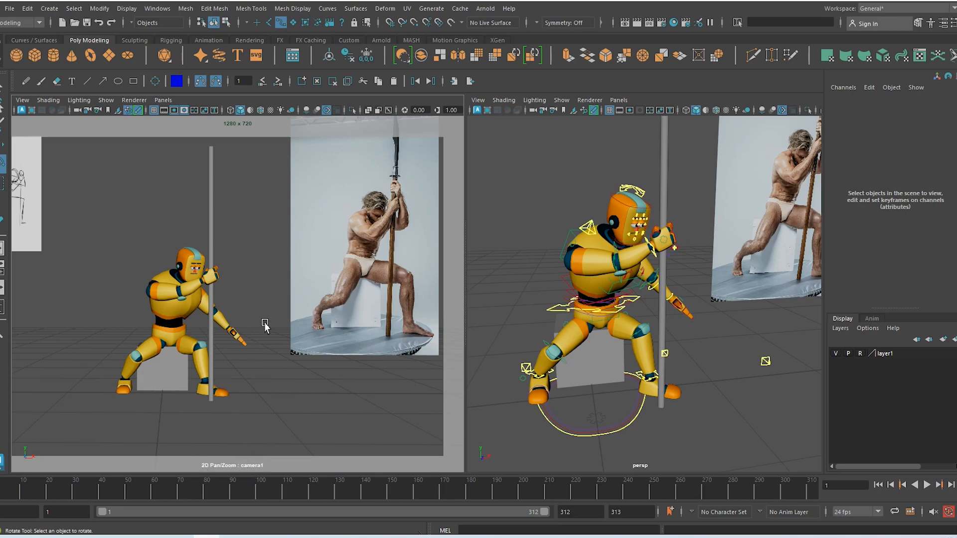
click(138, 110)
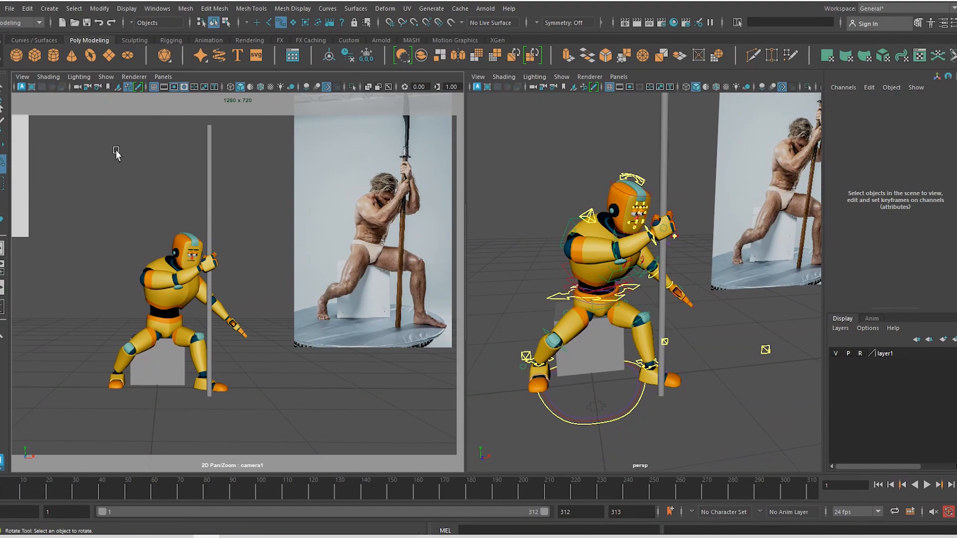
click(139, 88)
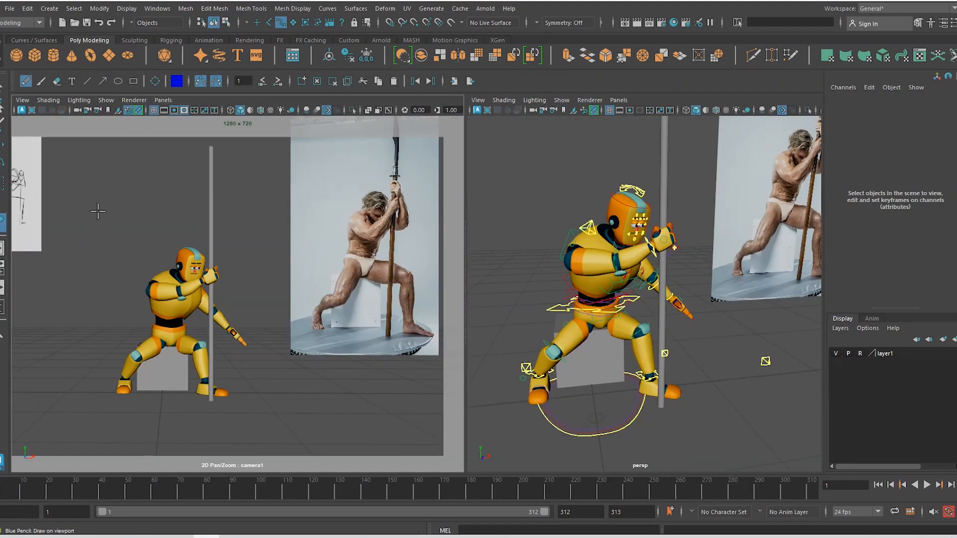
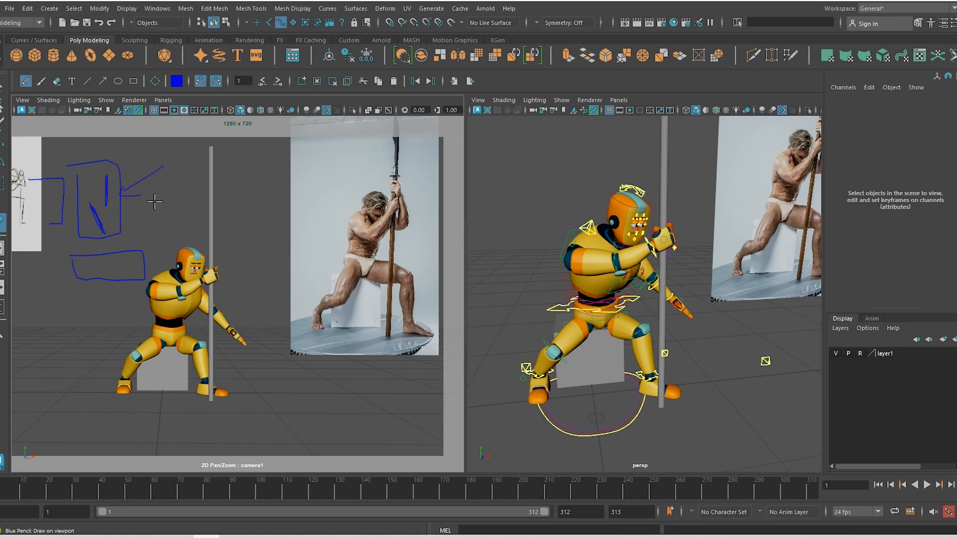
Clear the Blue Pencil marks and 2D pan/zoom camera1 to frame the robot and photo
click(317, 81)
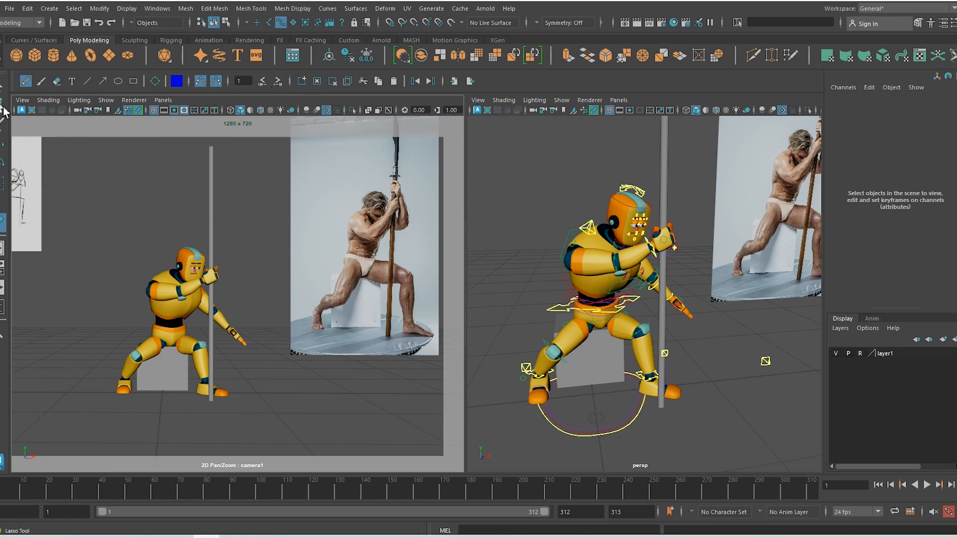
click(3, 87)
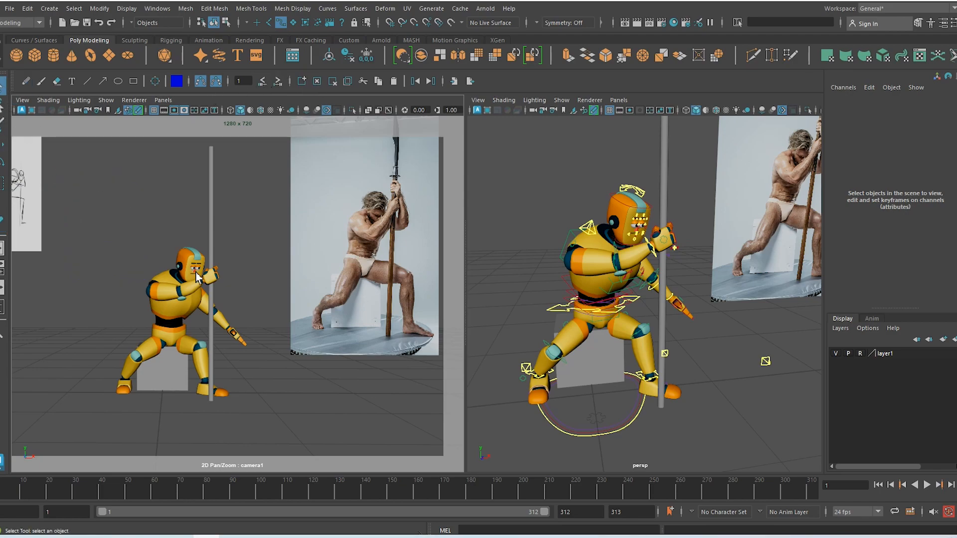
right_drag(225, 293, 244, 302)
middle_drag(248, 304, 254, 325)
right_drag(254, 331, 263, 317)
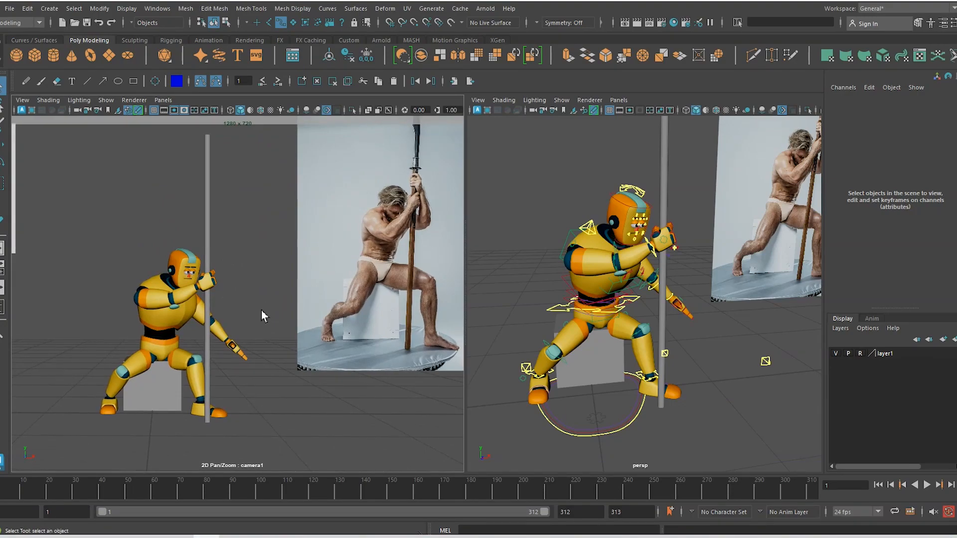
Rotate the spine tip control to turn the torso toward the pole
click(623, 305)
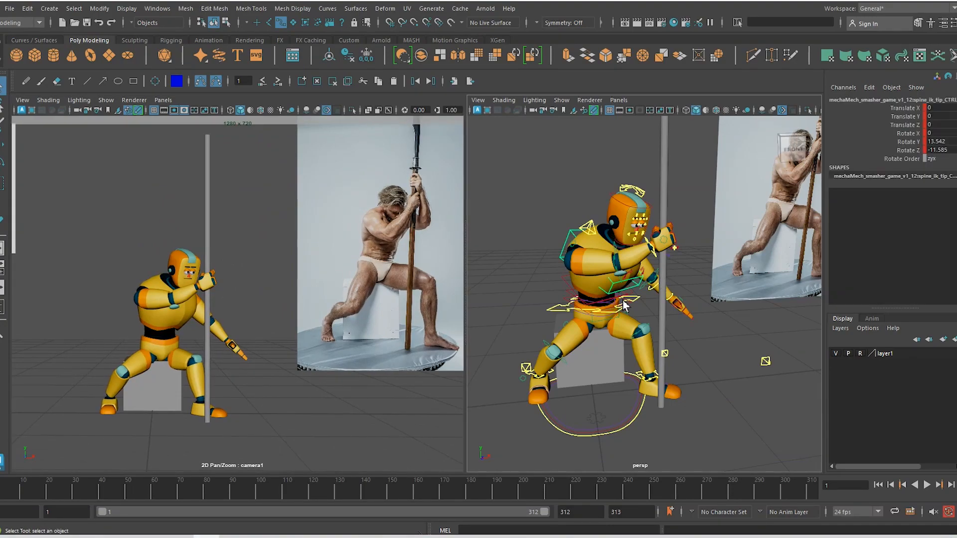
key(e)
drag(183, 288, 180, 263)
key(w)
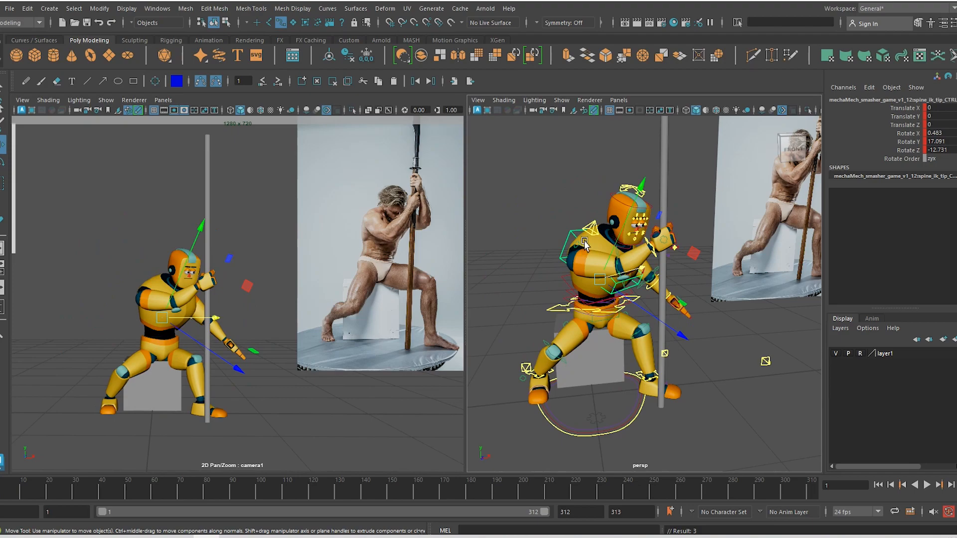
Rotate the right clavicle base control on Y to -11.49
click(593, 237)
alt+drag(593, 238, 649, 306)
click(641, 284)
key(e)
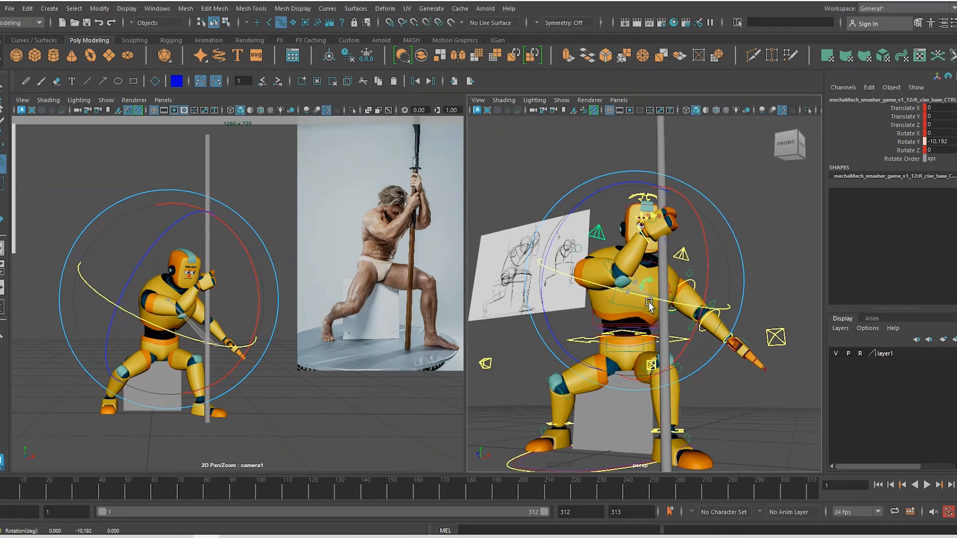
drag(258, 283, 253, 263)
key(ctrl+z)
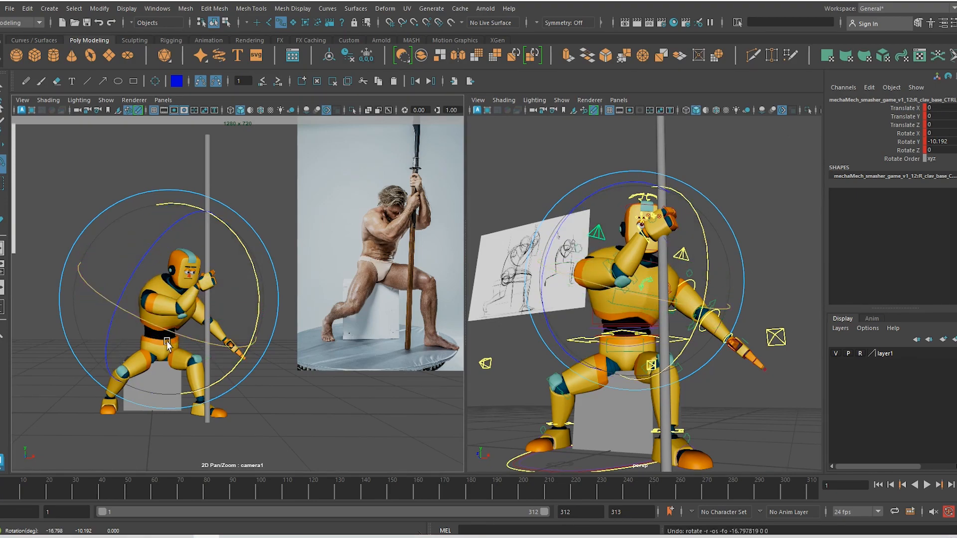
drag(167, 344, 169, 337)
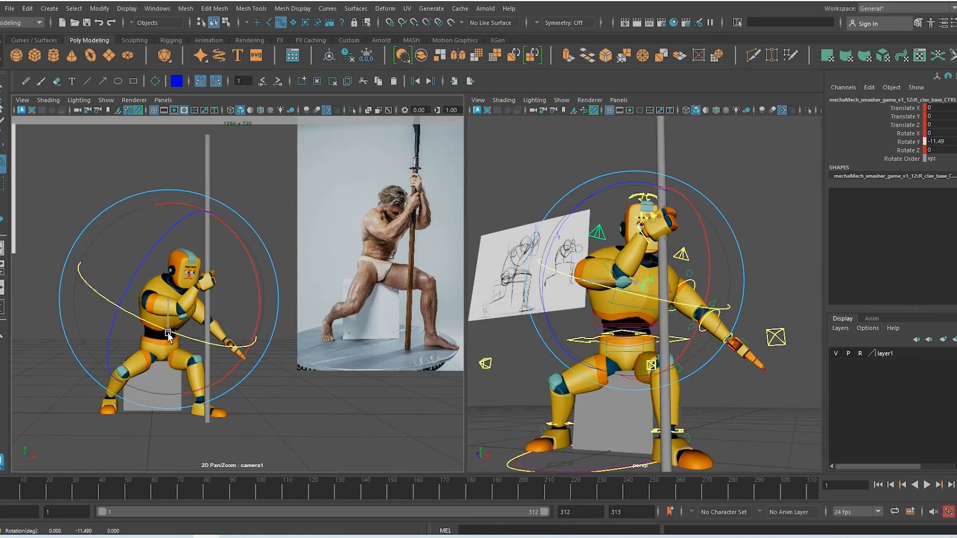
key(w)
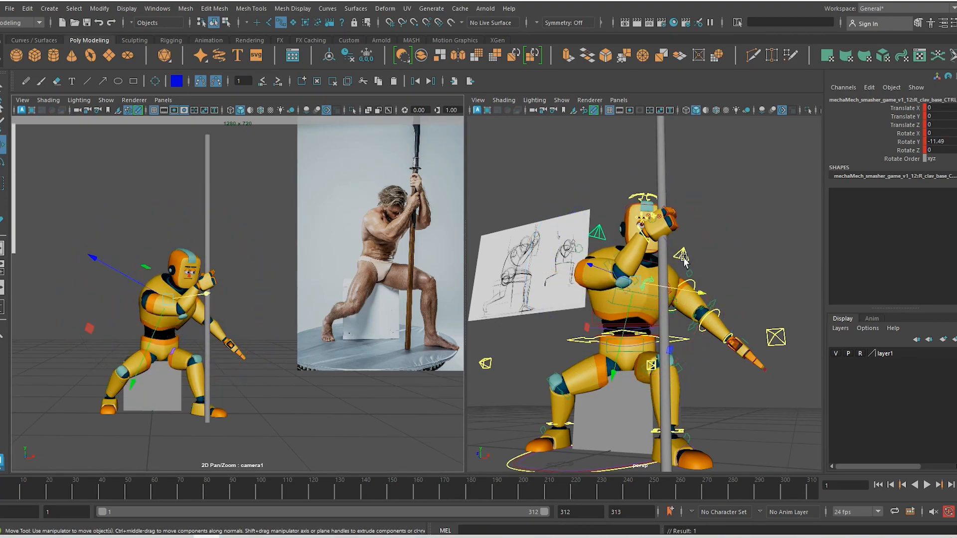
Tilt and turn the head control toward the pole
click(643, 194)
key(e)
drag(184, 285, 244, 261)
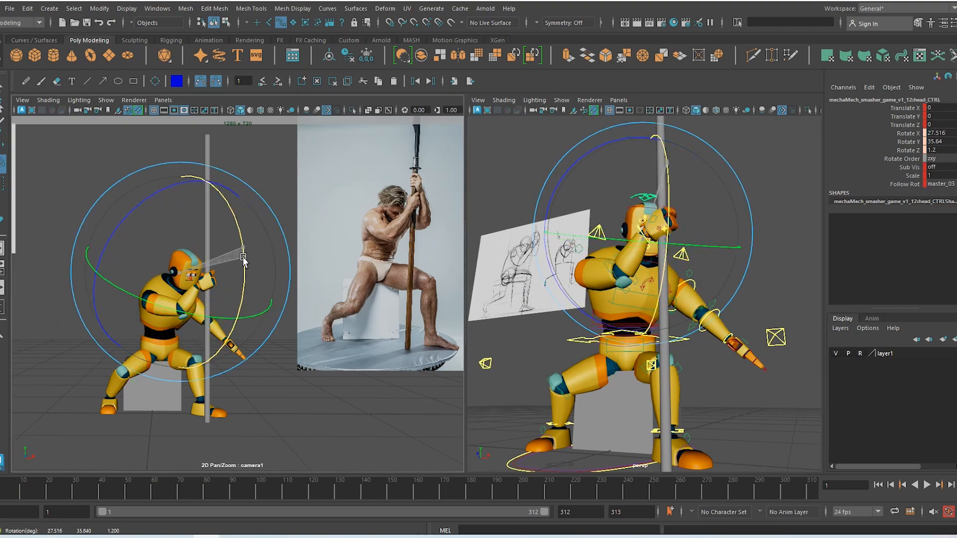
key(w)
Bend the neck control forward to X 21.107, then reframe the robot and reference
alt+drag(601, 305, 701, 310)
alt+right_drag(598, 277, 680, 278)
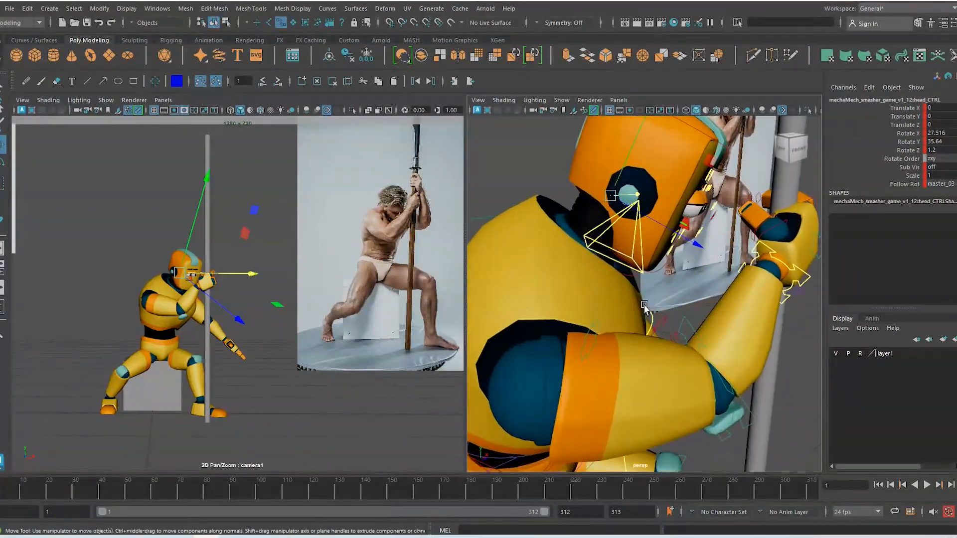
alt+drag(673, 277, 631, 278)
click(640, 274)
key(e)
drag(680, 249, 696, 272)
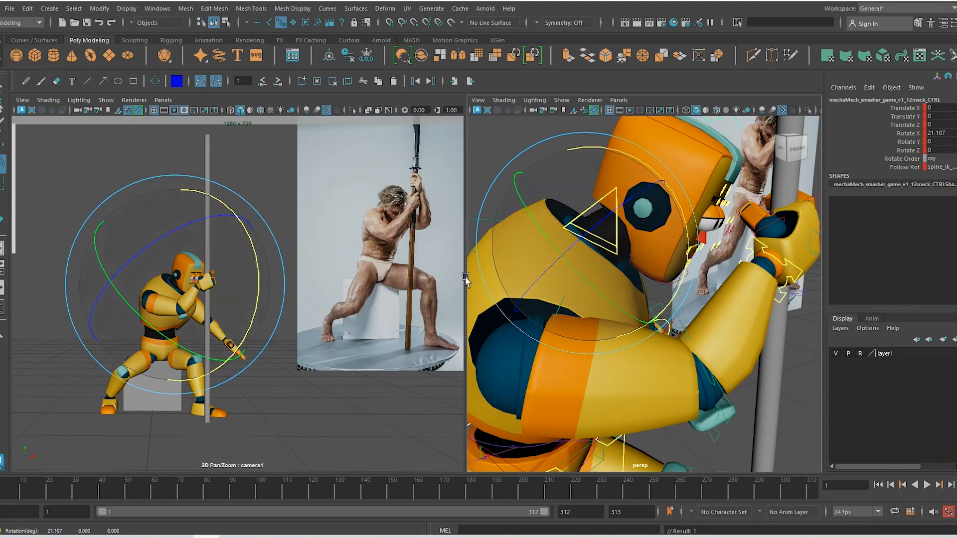
key(w)
alt+right_drag(705, 223, 716, 308)
alt+middle_drag(715, 308, 708, 227)
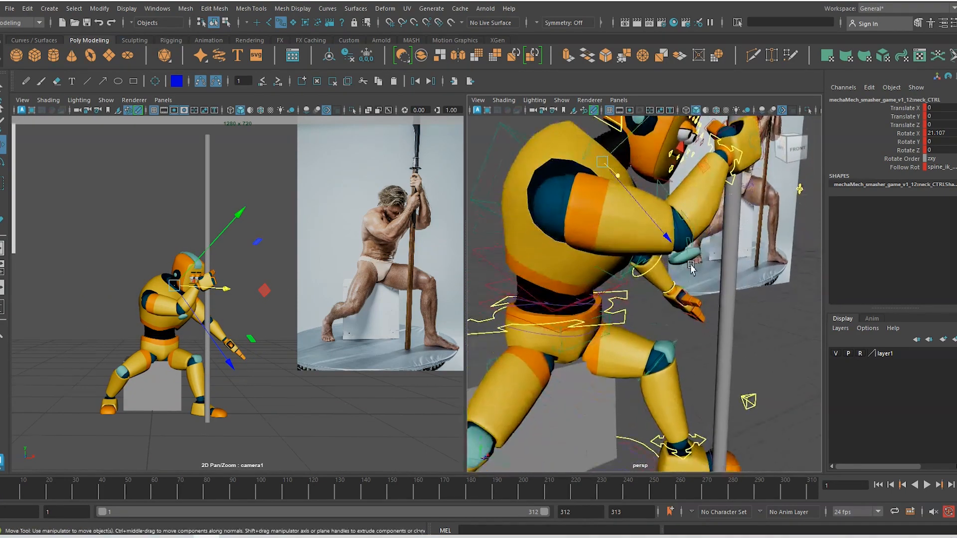
alt+right_drag(707, 227, 588, 243)
alt+drag(588, 243, 605, 248)
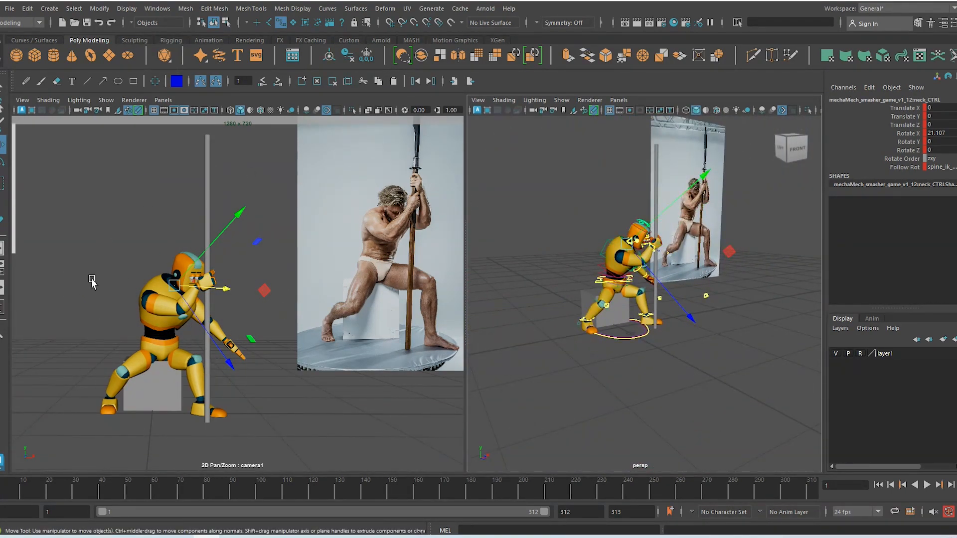
Set options_CTRL's Geo Style from Mech to Human
click(630, 333)
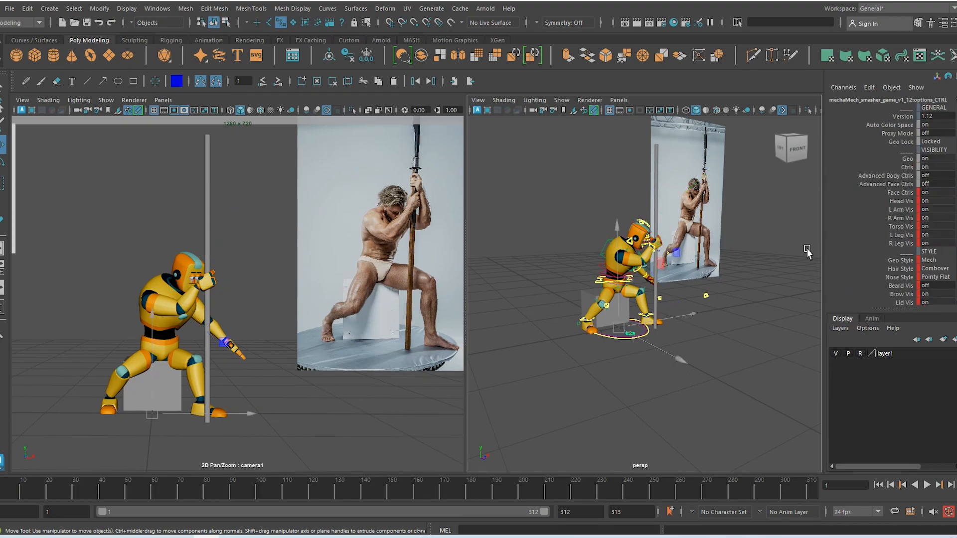
click(931, 260)
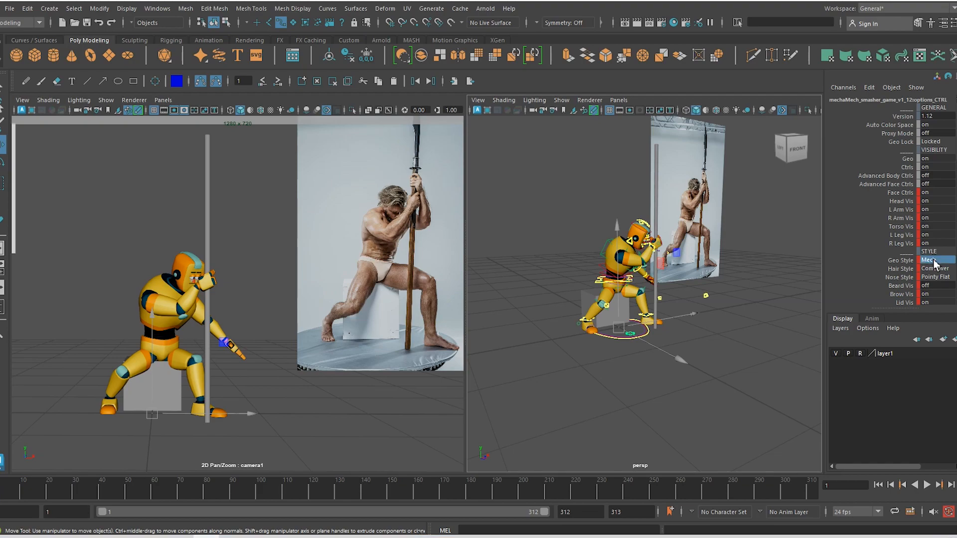
click(939, 284)
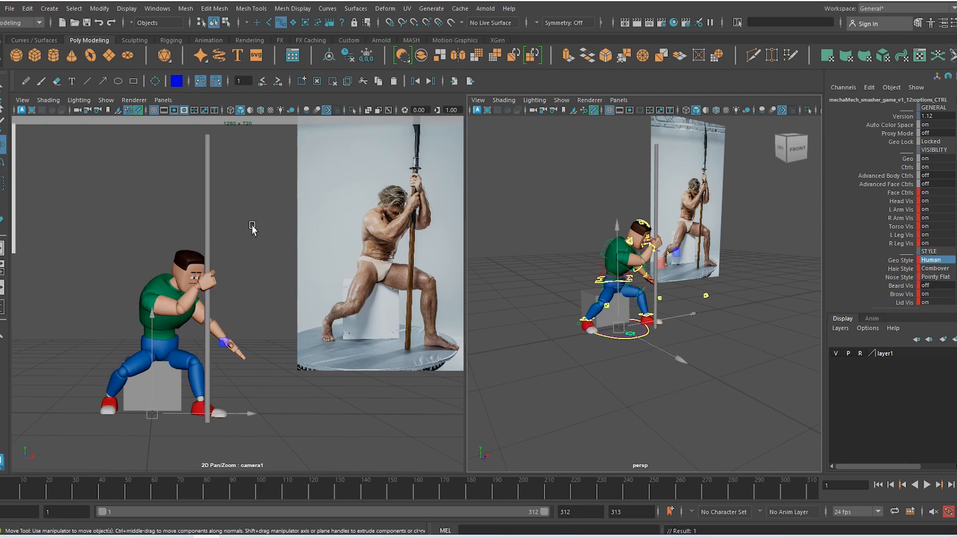
Try lowering the right clavicle tip control, then undo the move
click(632, 244)
drag(643, 211, 639, 222)
key(ctrl+z)
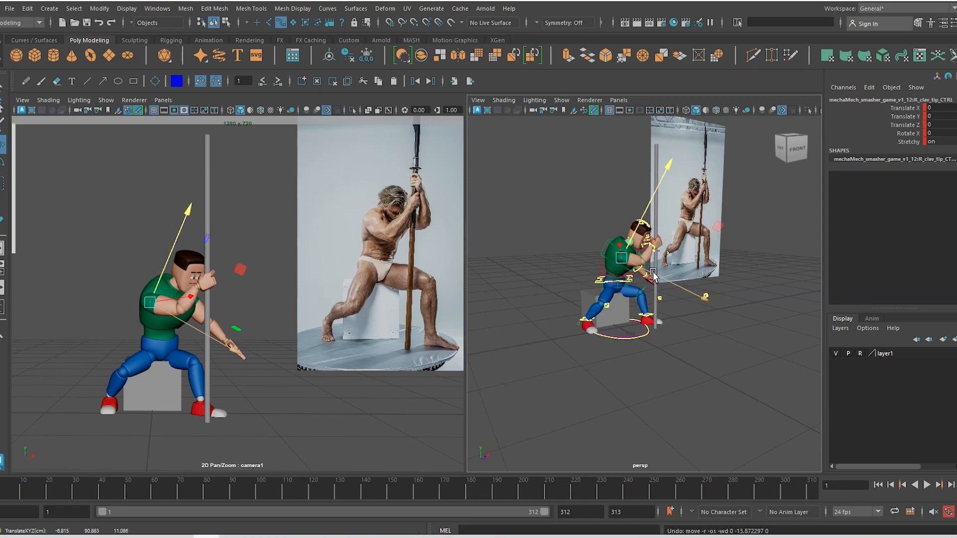
Try pushing the right shoulder forward, undo it, and reframe the perspective view
drag(643, 268, 656, 281)
key(ctrl+z)
scroll(665, 262, up, 5)
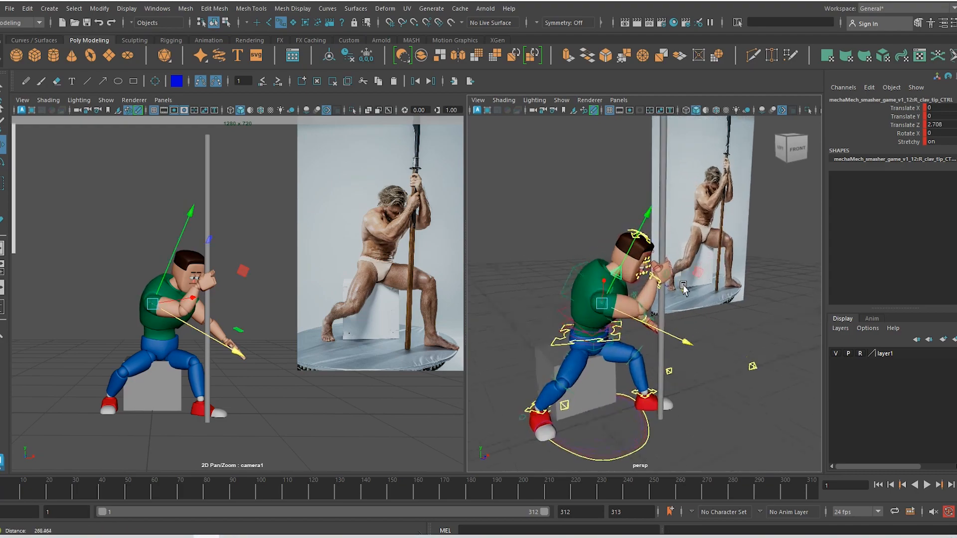
scroll(669, 266, up, 4)
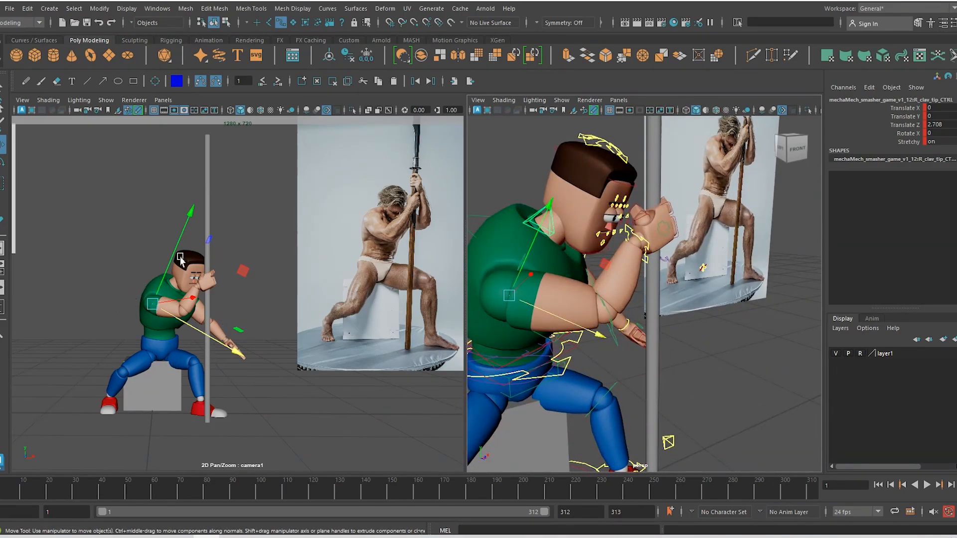
alt+drag(653, 352, 593, 325)
Rotate the right clavicle base control on Y to -11.653
click(618, 300)
key(e)
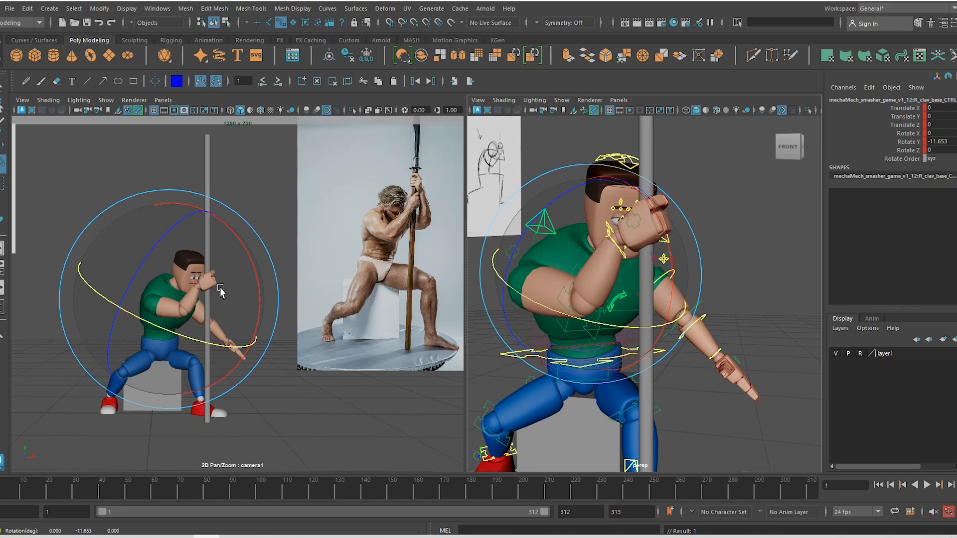
scroll(188, 306, up, 5)
scroll(188, 306, down, 6)
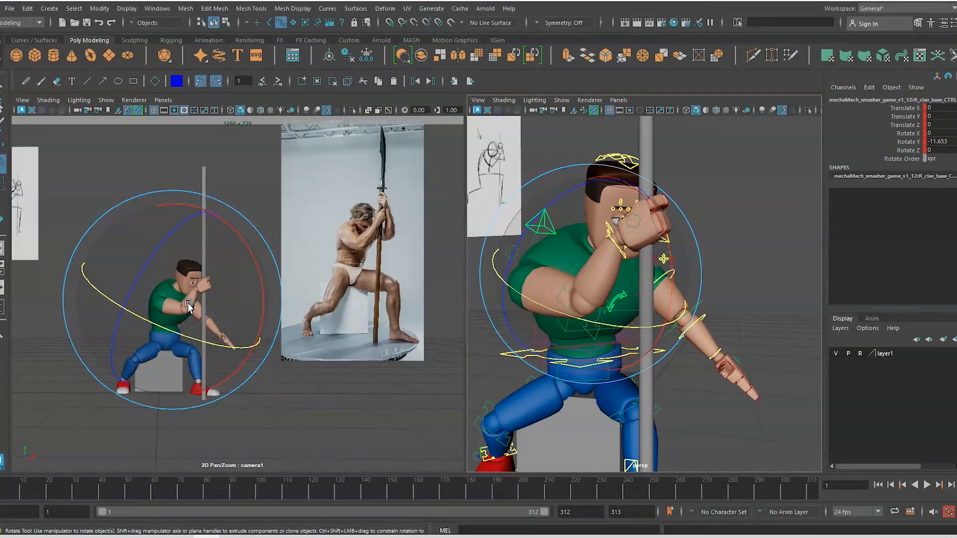
scroll(290, 312, up, 2)
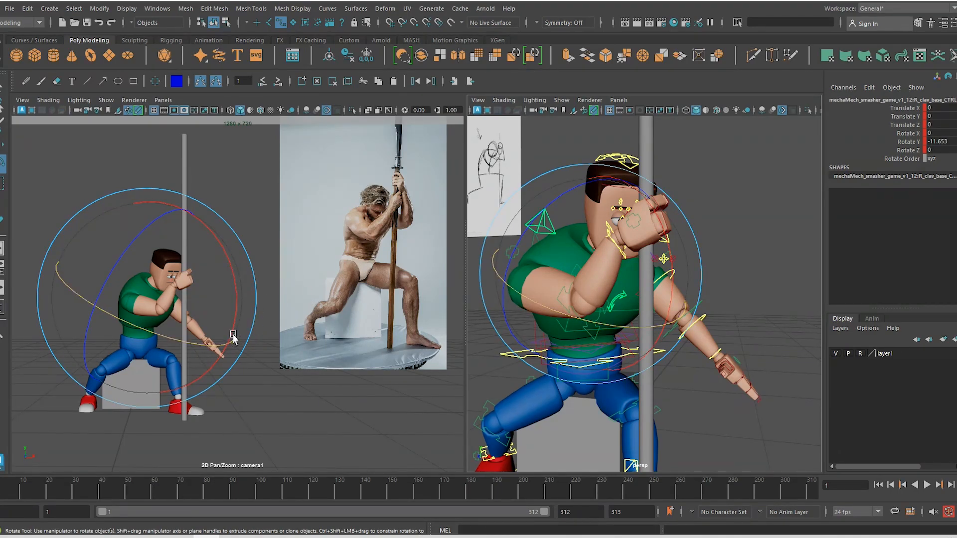
scroll(229, 361, down, 1)
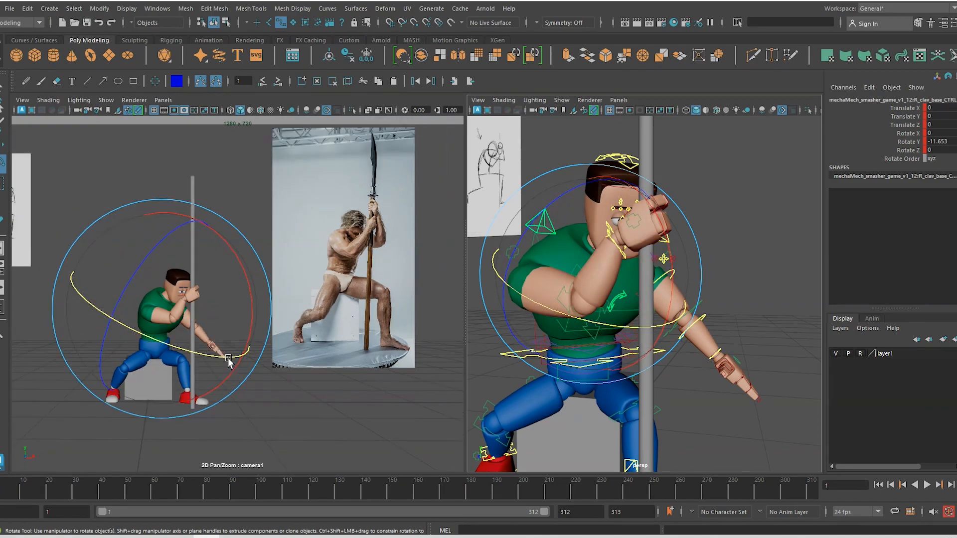
scroll(228, 361, up, 1)
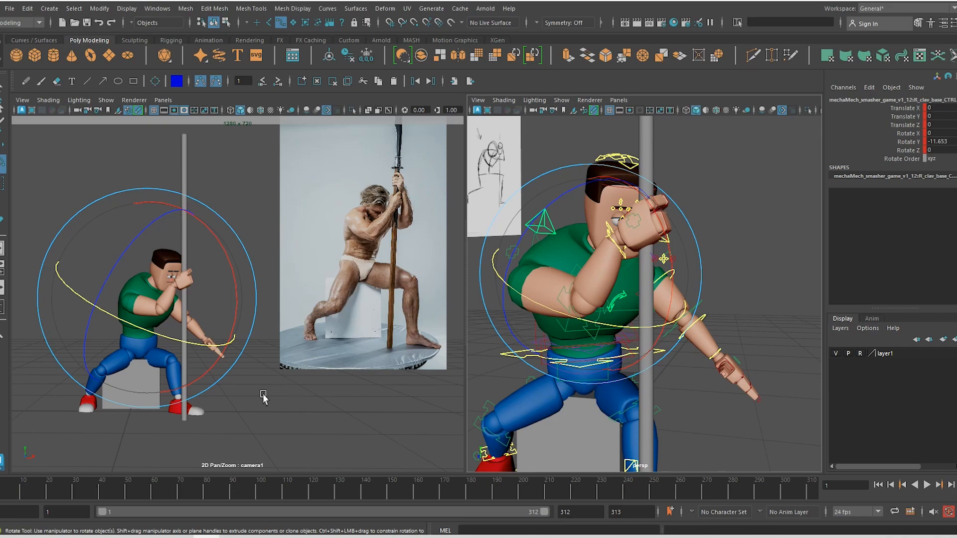
alt+drag(263, 394, 258, 394)
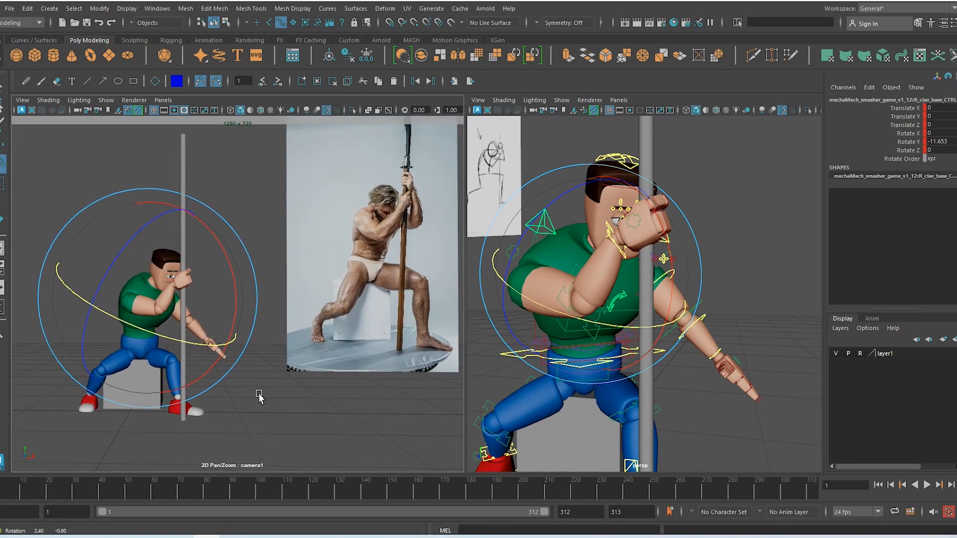
click(22, 100)
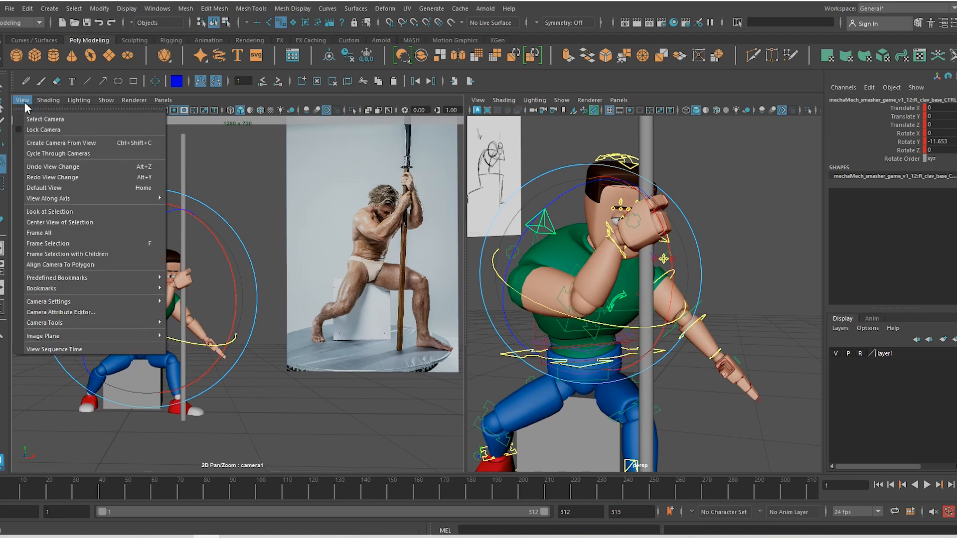
Lock camera1 so it stays put and deselect the shoulder control
click(36, 131)
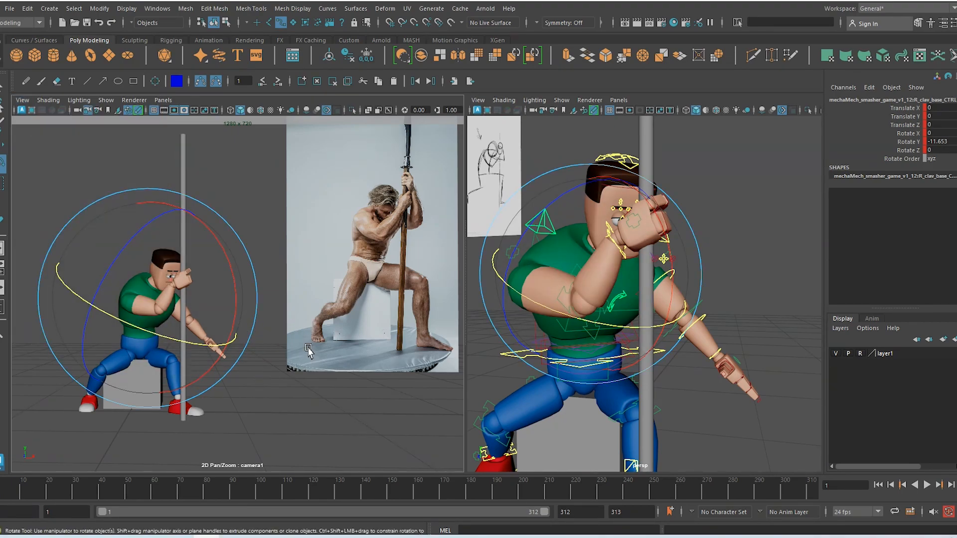
mouse_move(318, 368)
alt+mouse_down()
mouse_move(302, 335)
mouse_move(321, 363)
alt+mouse_up()
click(206, 168)
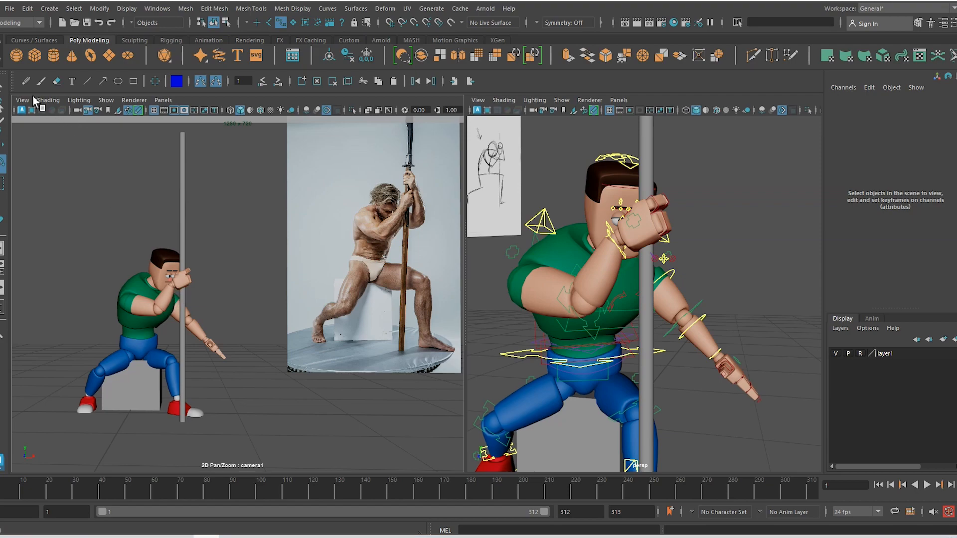
Sketch Blue Pencil guide lines along the arms, then clear all strokes
click(26, 81)
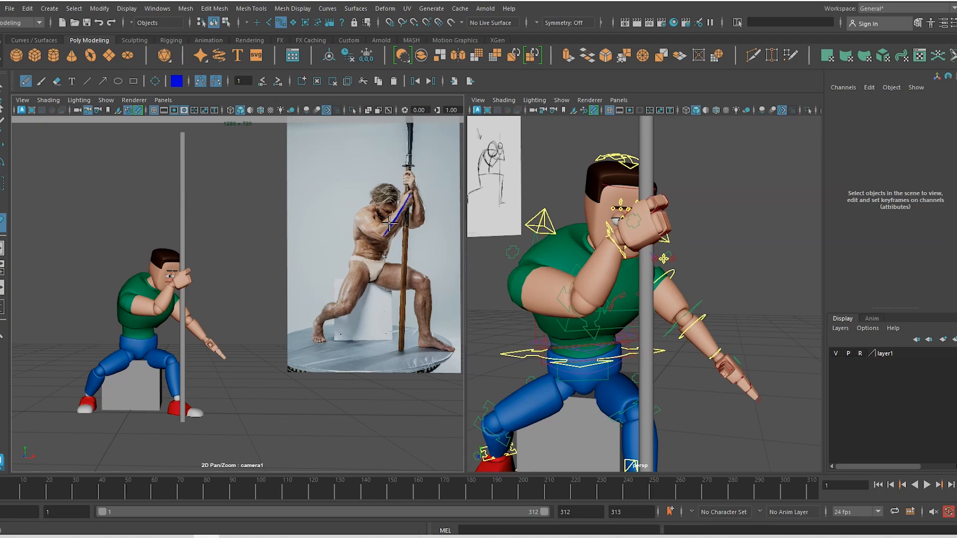
drag(376, 234, 378, 237)
drag(131, 307, 157, 310)
click(322, 84)
Select the right wrist IK control and rotate it to angle the fist
key(q)
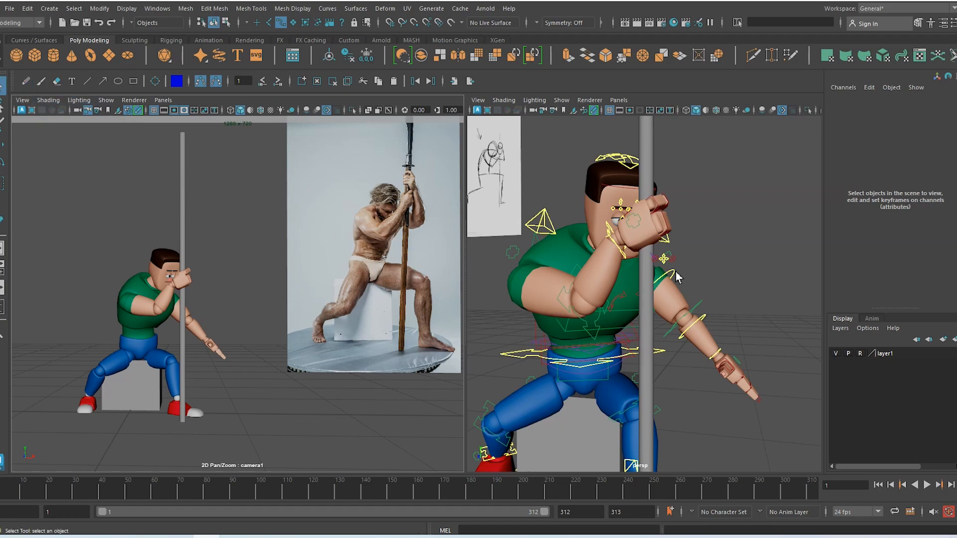
click(626, 264)
key(e)
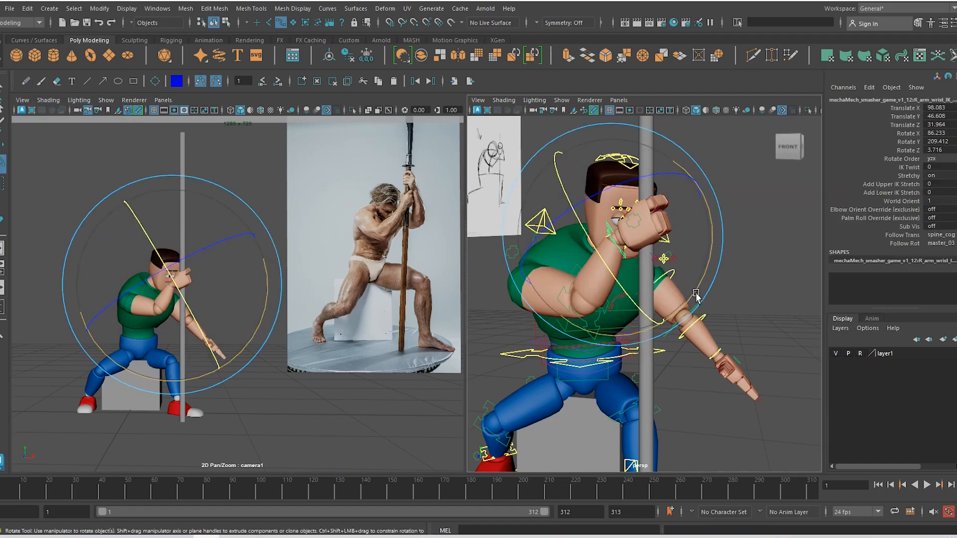
drag(707, 278, 693, 299)
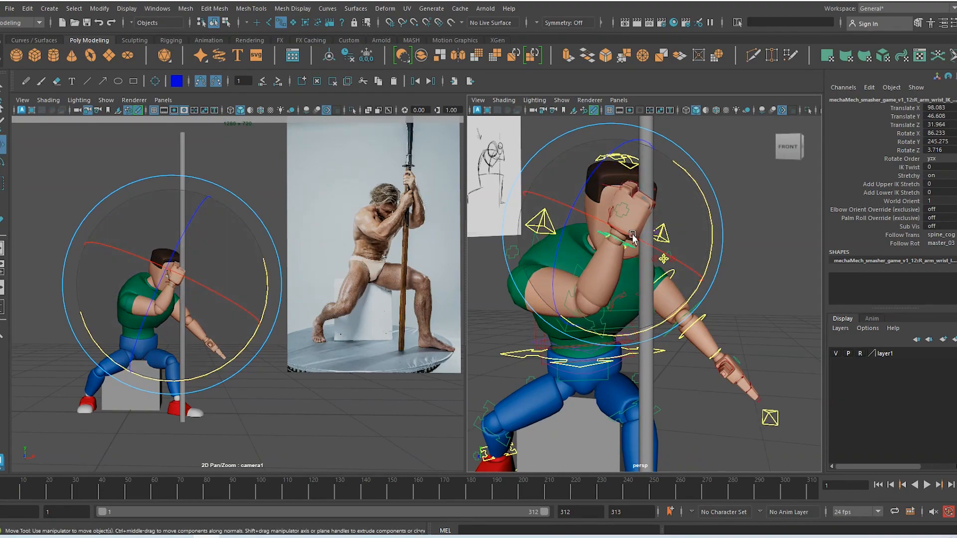
key(w)
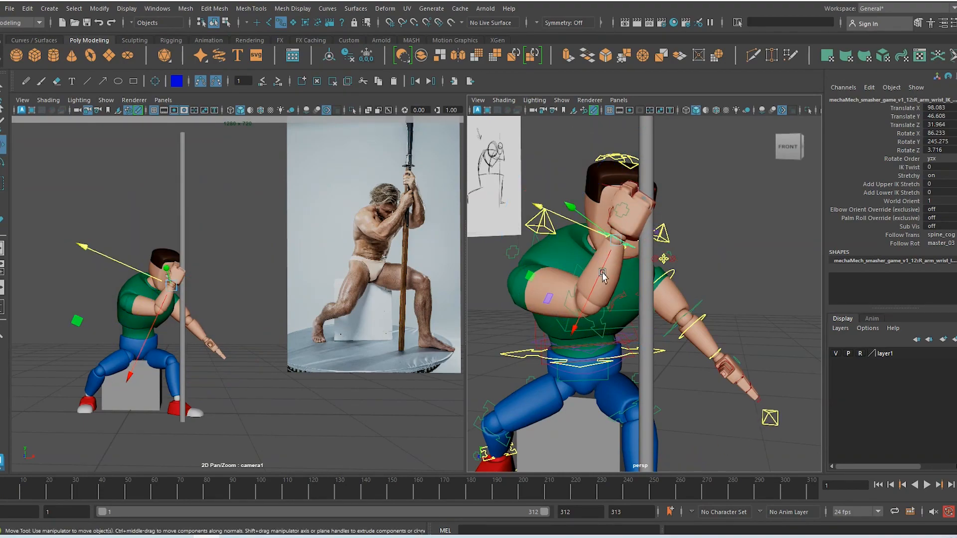
mouse_move(602, 272)
alt+mouse_down()
mouse_move(622, 289)
mouse_move(608, 275)
alt+mouse_up()
key(e)
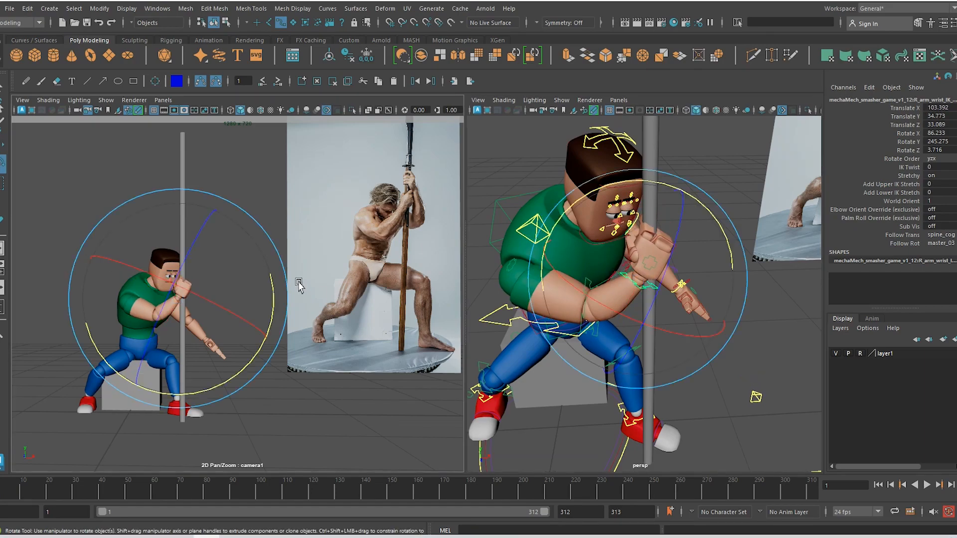
drag(279, 297, 274, 309)
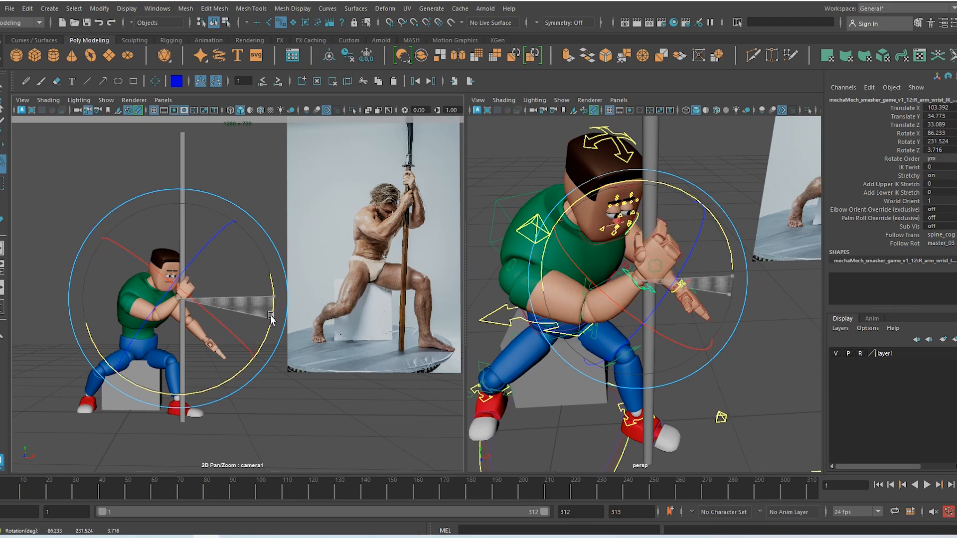
key(w)
Raise the right wrist to 86.216, 227.676, 11.327 and tilt the fist along the pole
drag(170, 297, 213, 302)
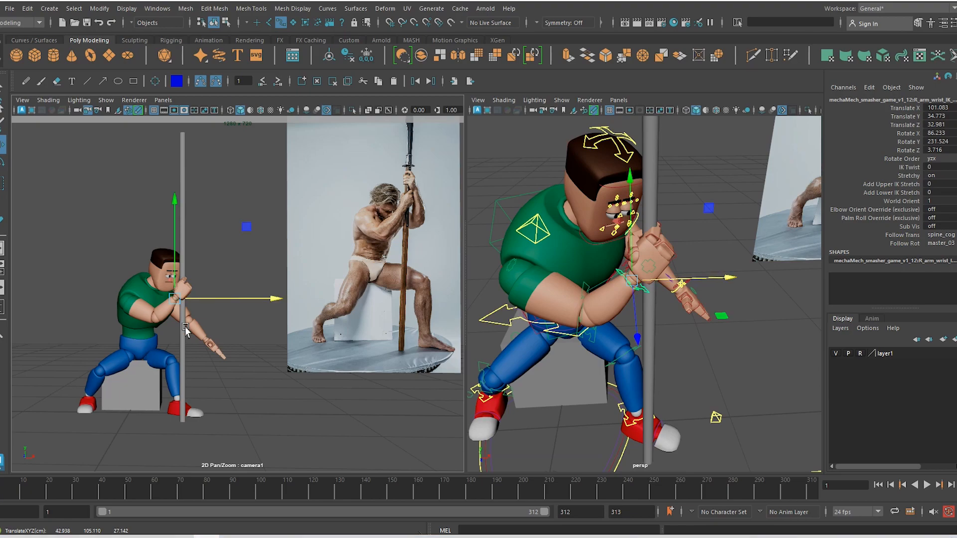
drag(173, 253, 173, 236)
key(e)
drag(262, 328, 265, 324)
key(w)
key(e)
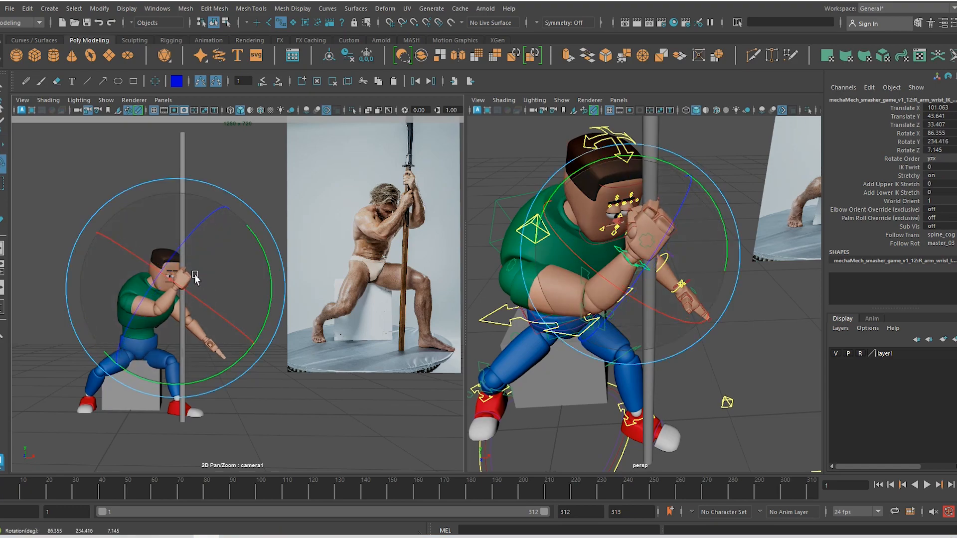
drag(268, 271, 268, 280)
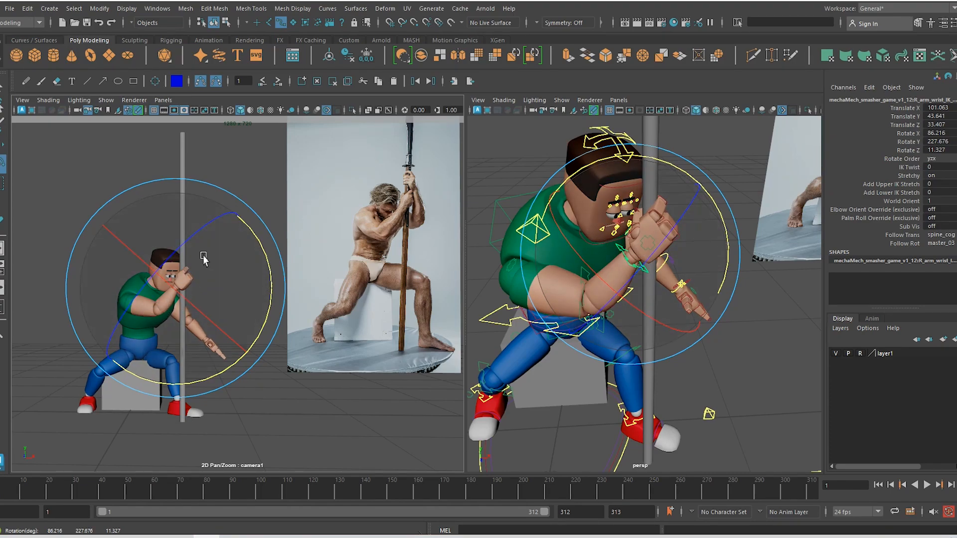
key(w)
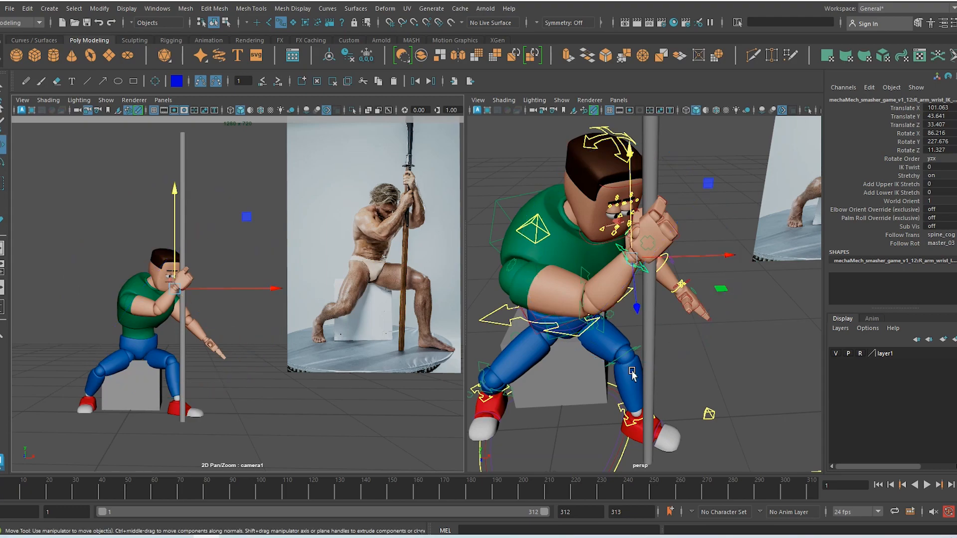
alt+drag(632, 374, 616, 299)
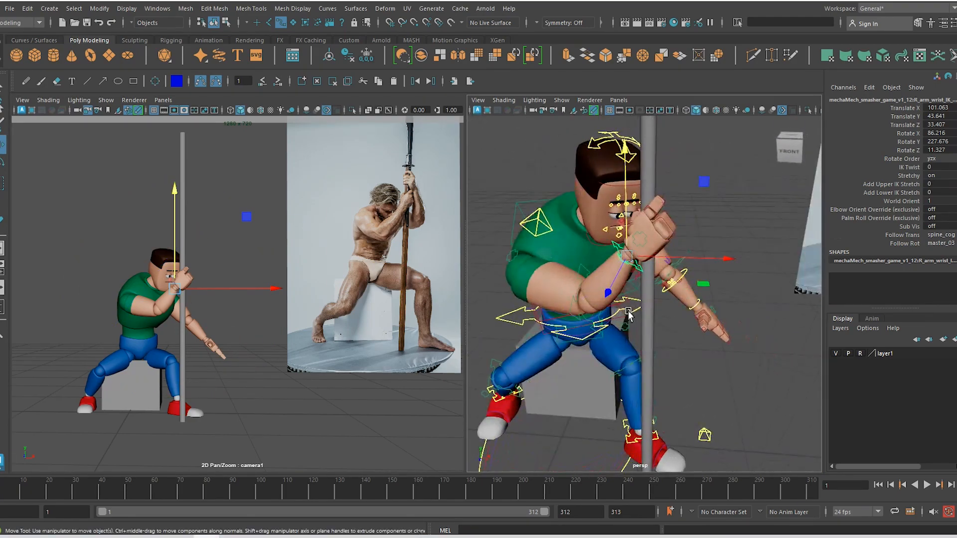
alt+right_drag(616, 299, 651, 293)
alt+drag(652, 293, 663, 310)
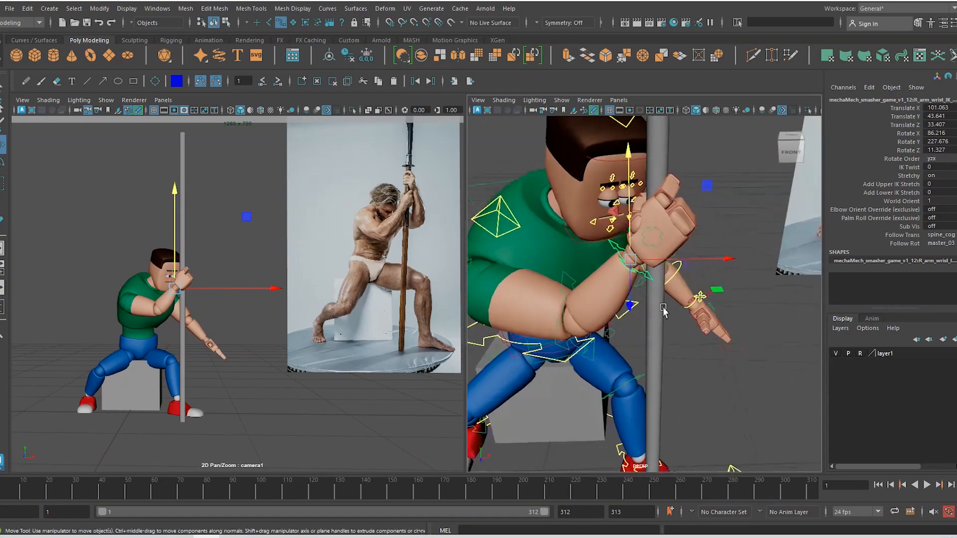
Curl one right-hand finger and slide the wrist IK down-left along its own axis
click(691, 218)
key(e)
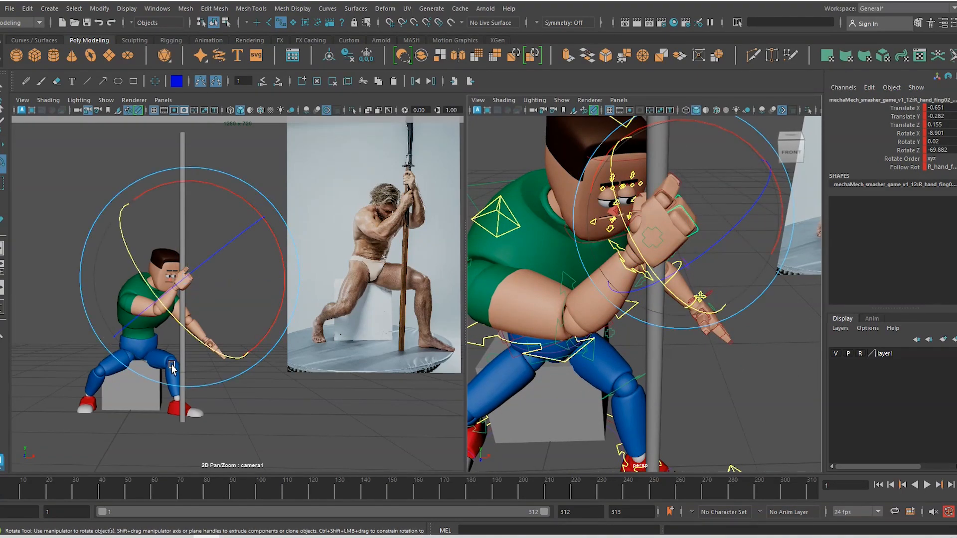
drag(190, 277, 251, 310)
key(w)
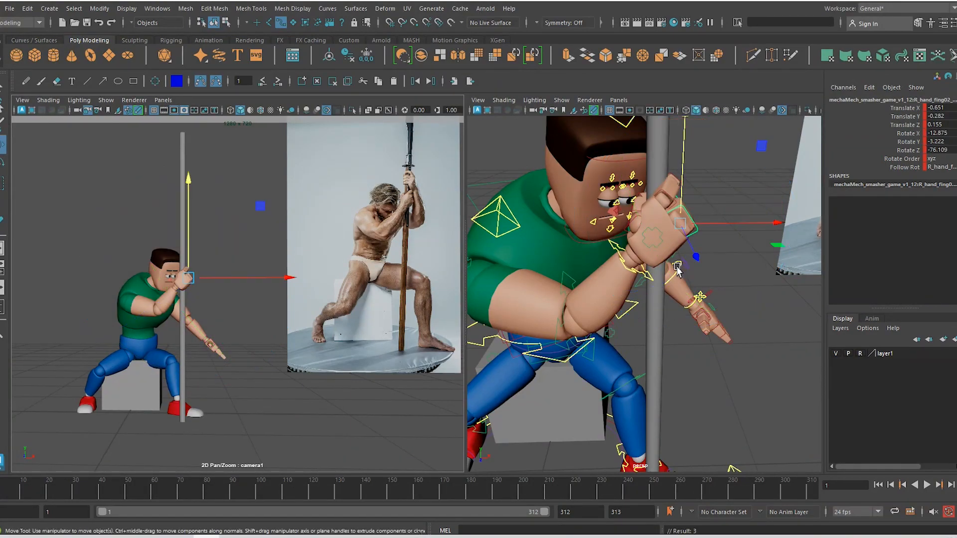
click(645, 273)
drag(632, 264, 600, 249)
mouse_move(590, 301)
mouse_down()
mouse_move(583, 308)
mouse_move(601, 288)
mouse_up()
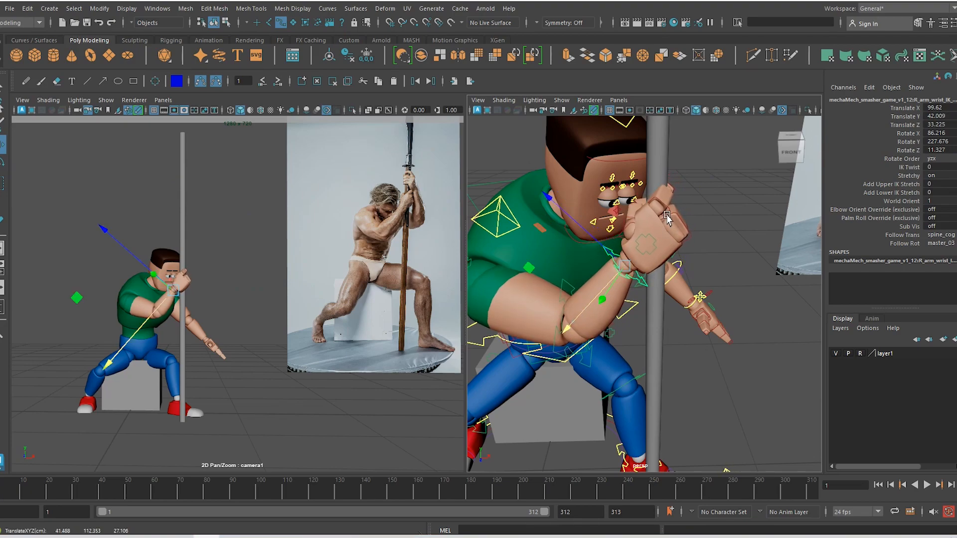
Curl the first finger control around the pole
click(669, 209)
key(e)
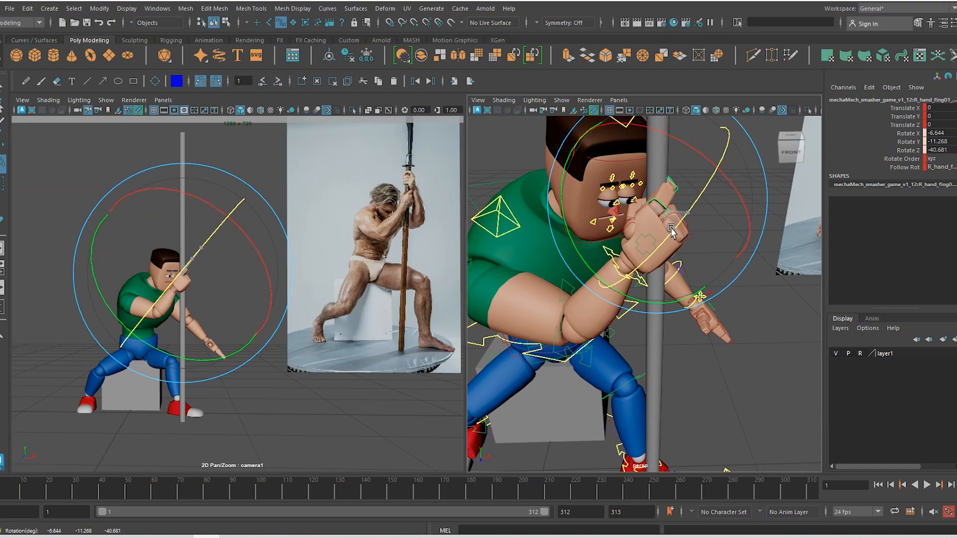
drag(721, 296, 704, 301)
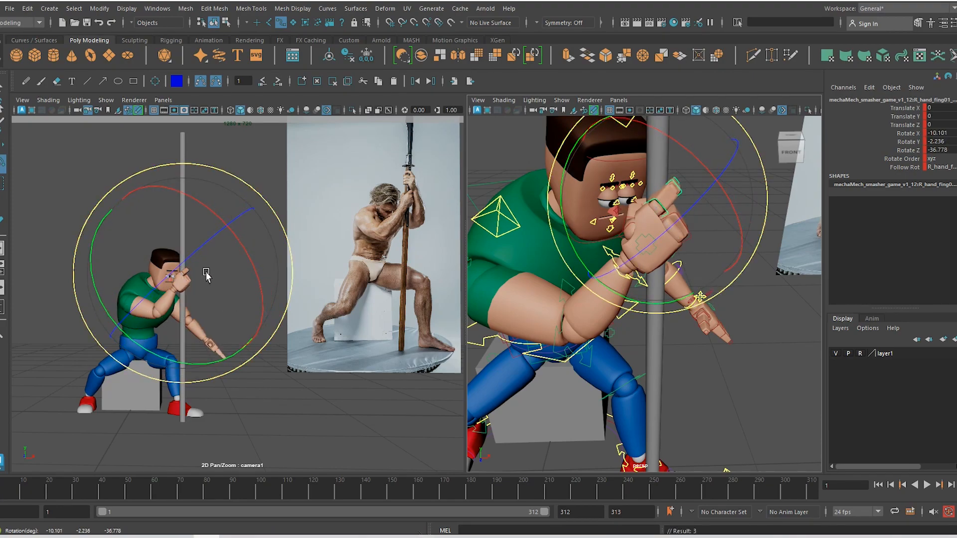
drag(185, 301, 277, 290)
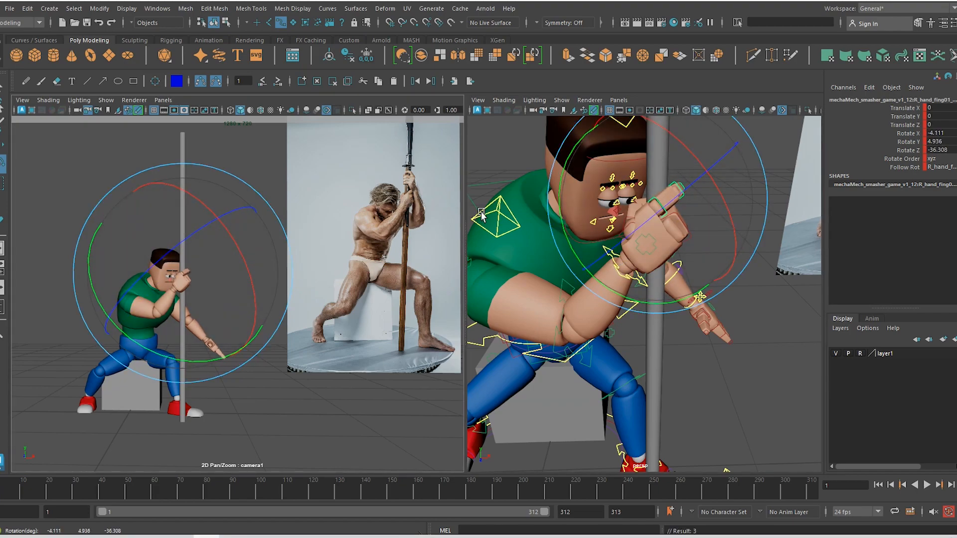
key(w)
Curl the remaining right-hand fingers around the pole and key their rotation
alt+drag(697, 240, 618, 123)
click(656, 185)
key(e)
key(w)
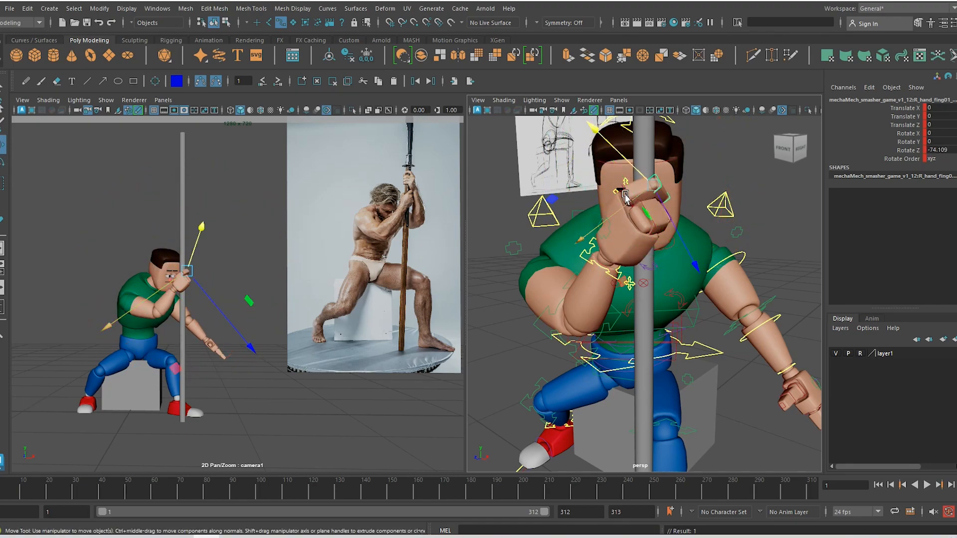
click(625, 195)
key(e)
drag(575, 136, 560, 149)
drag(236, 275, 222, 276)
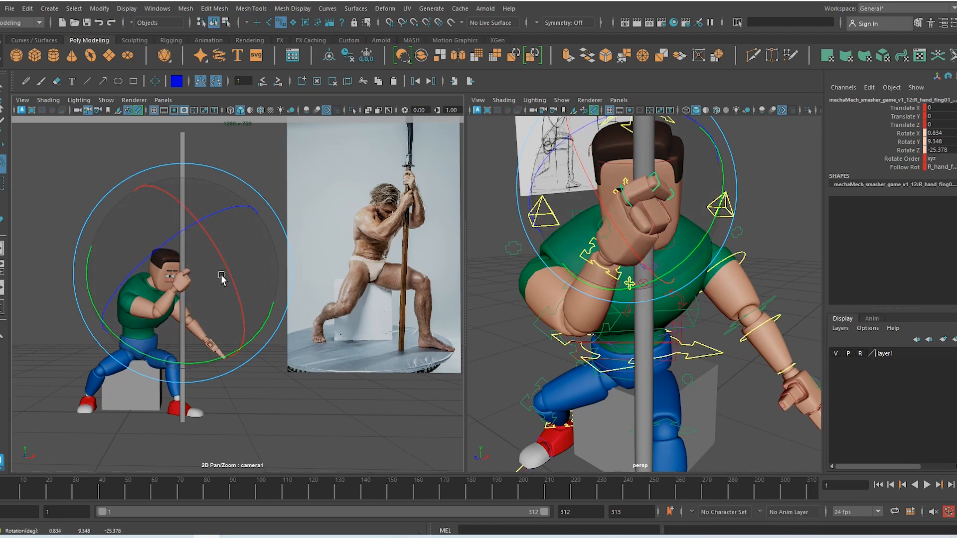
key(s)
key(w)
Rotate the right thumb control to 13.021, 9.448, 5.833 to close the grip
alt+drag(731, 220, 795, 229)
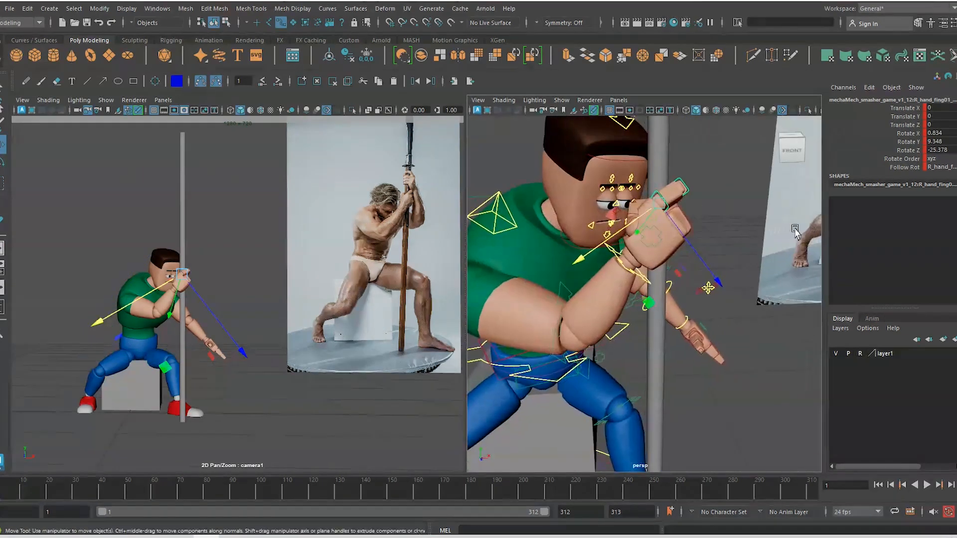
alt+drag(657, 247, 615, 242)
click(634, 249)
key(e)
key(w)
Rotate the right clavicle base to -2.544, -11.375, 12.697, easing the shoulder down
click(616, 246)
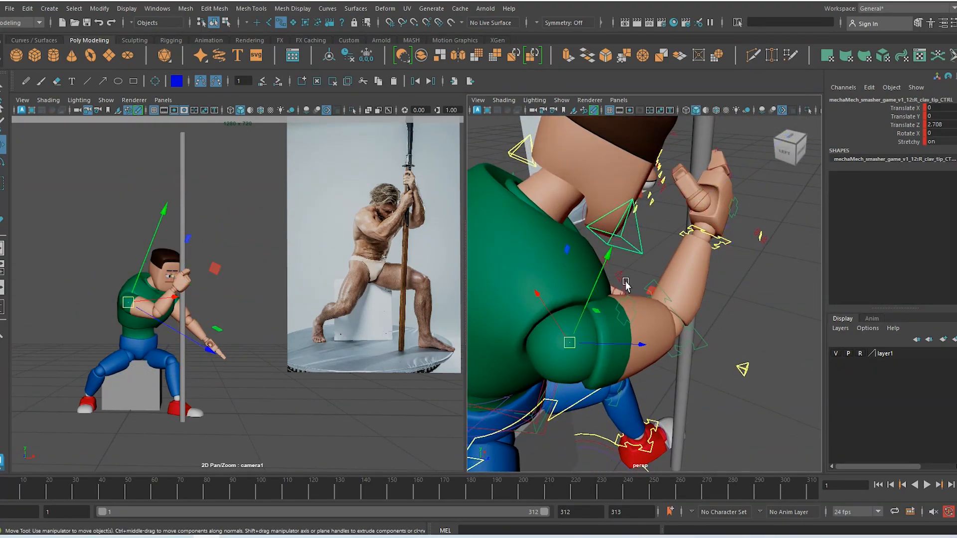
click(622, 279)
key(e)
drag(550, 273, 556, 249)
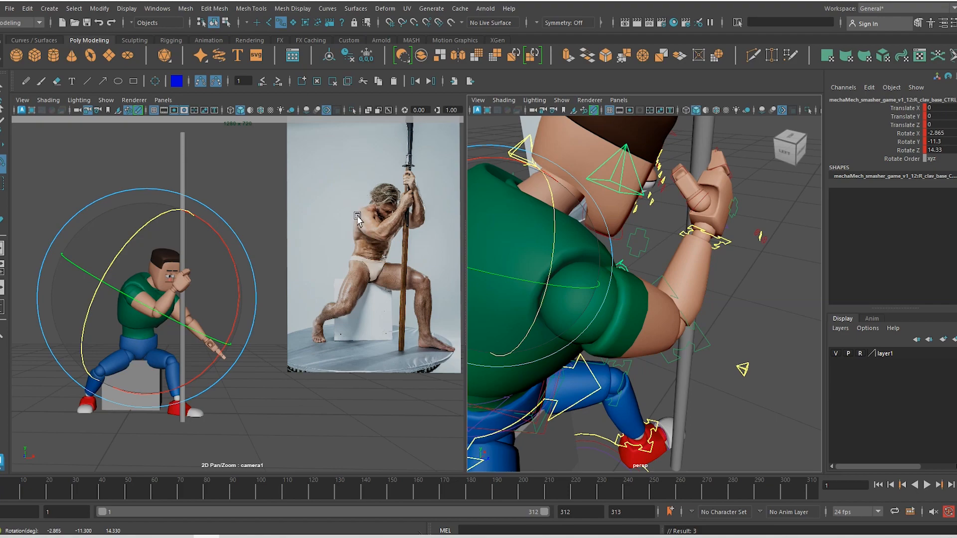
mouse_move(133, 243)
mouse_down()
mouse_move(138, 227)
mouse_move(131, 241)
mouse_up()
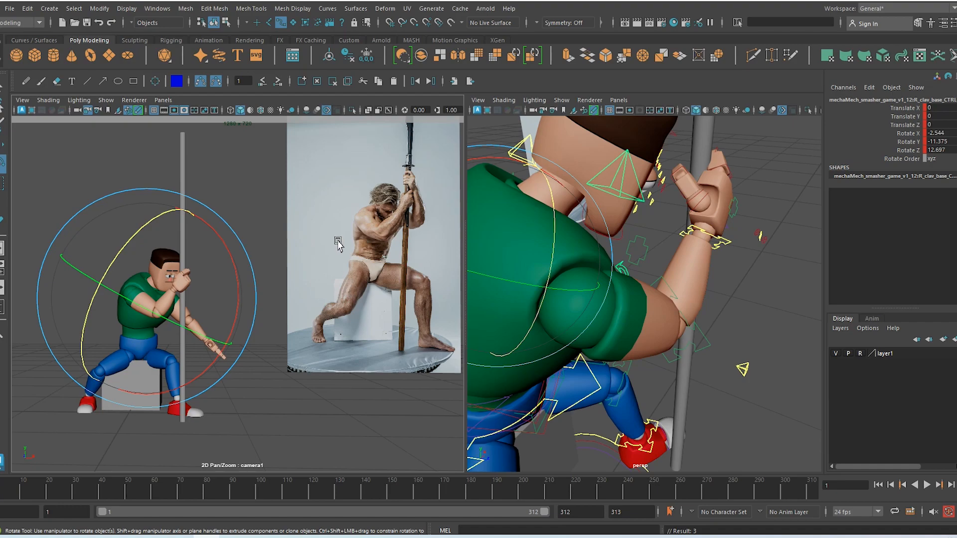
scroll(722, 293, down, 6)
alt+drag(722, 369, 649, 352)
alt+middle_drag(649, 352, 645, 314)
Select the spine IK base control and tilt the pelvis forward
key(w)
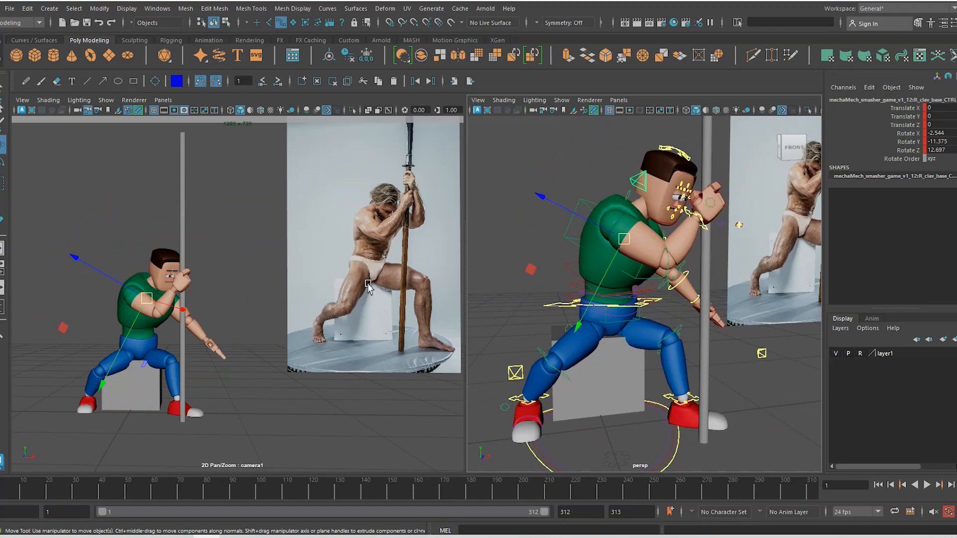
click(614, 327)
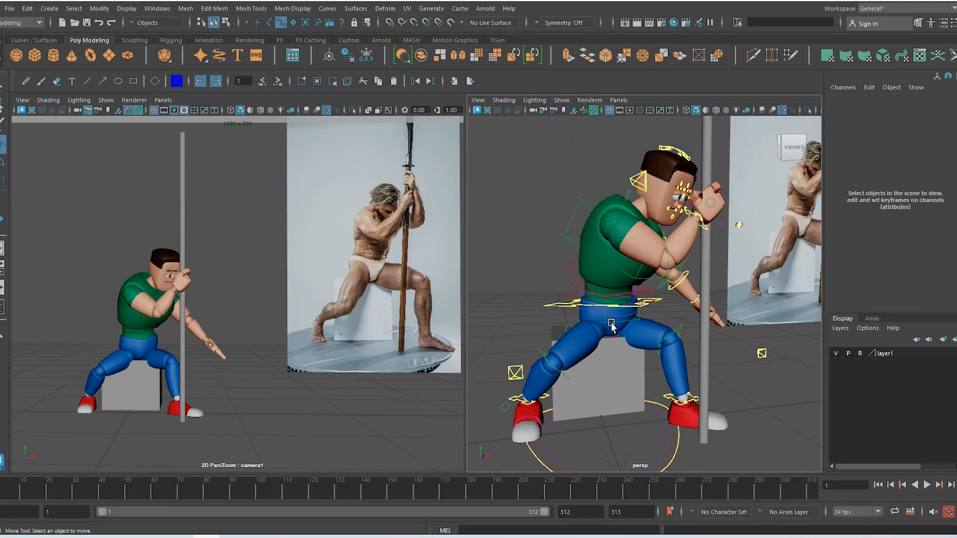
click(612, 324)
key(e)
mouse_move(667, 282)
mouse_down()
mouse_move(669, 303)
mouse_move(669, 283)
mouse_move(669, 293)
mouse_up()
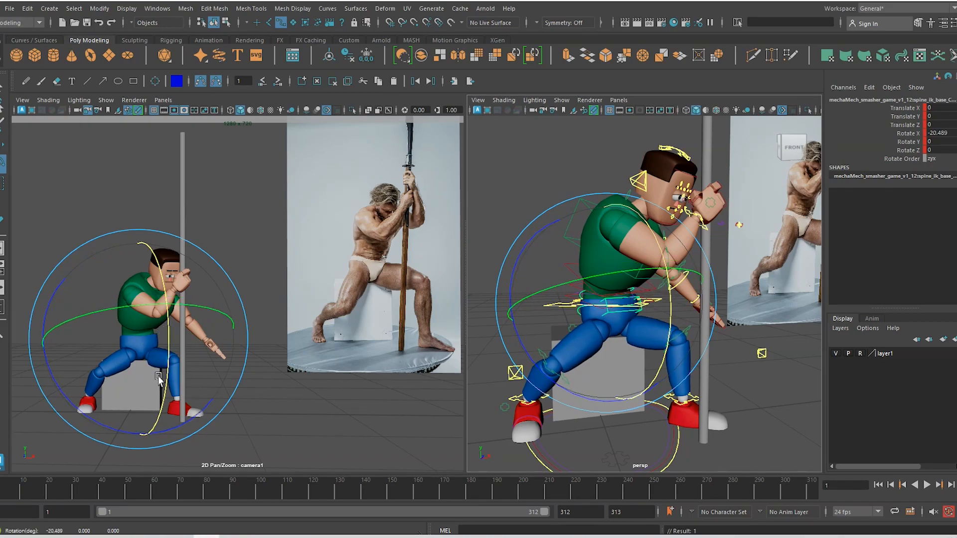
drag(120, 357, 146, 358)
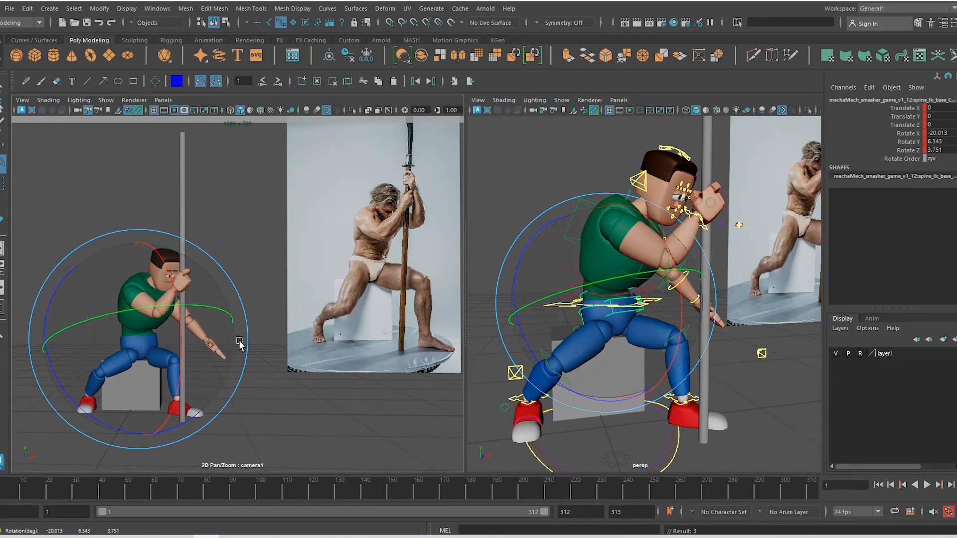
drag(240, 345, 243, 347)
key(w)
Twist the torso around the spine and tilt it sideways toward the pole
alt+drag(558, 361, 584, 344)
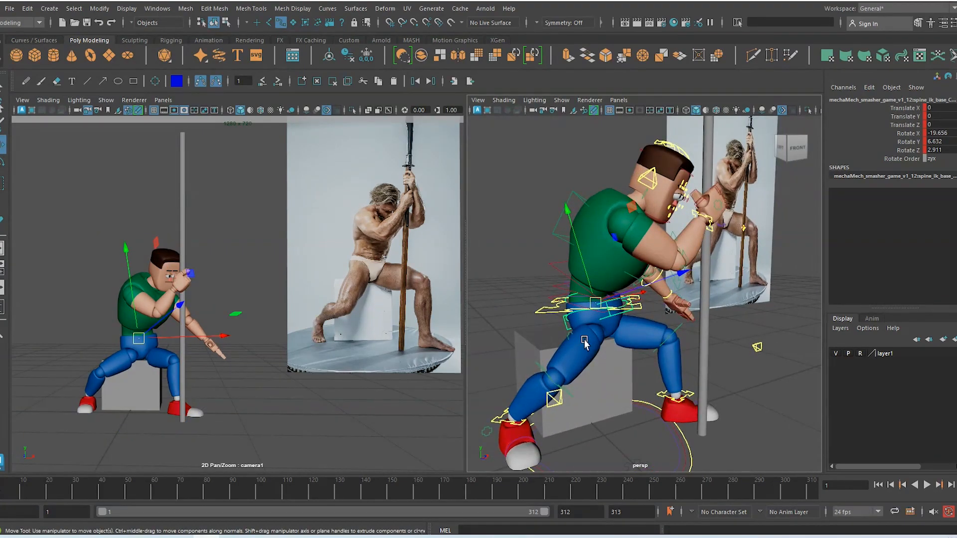
key(e)
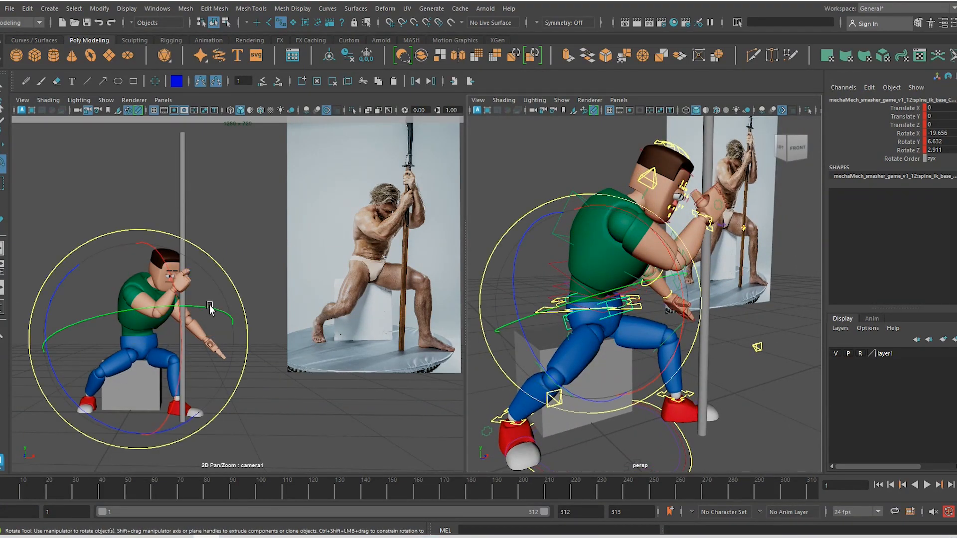
drag(209, 306, 188, 308)
mouse_move(123, 432)
mouse_down()
mouse_move(106, 416)
mouse_move(127, 432)
mouse_up()
drag(216, 323, 224, 338)
drag(132, 406, 126, 364)
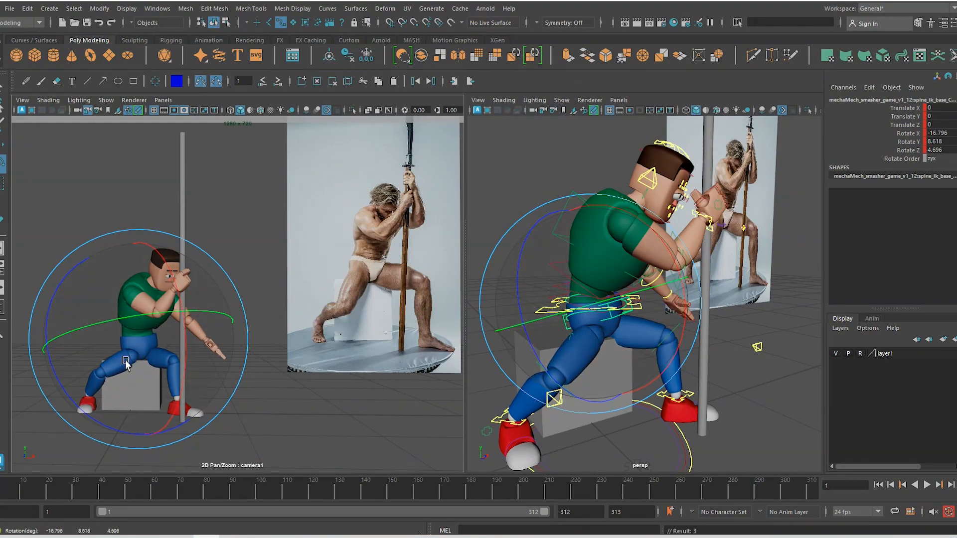
alt+drag(642, 337, 666, 348)
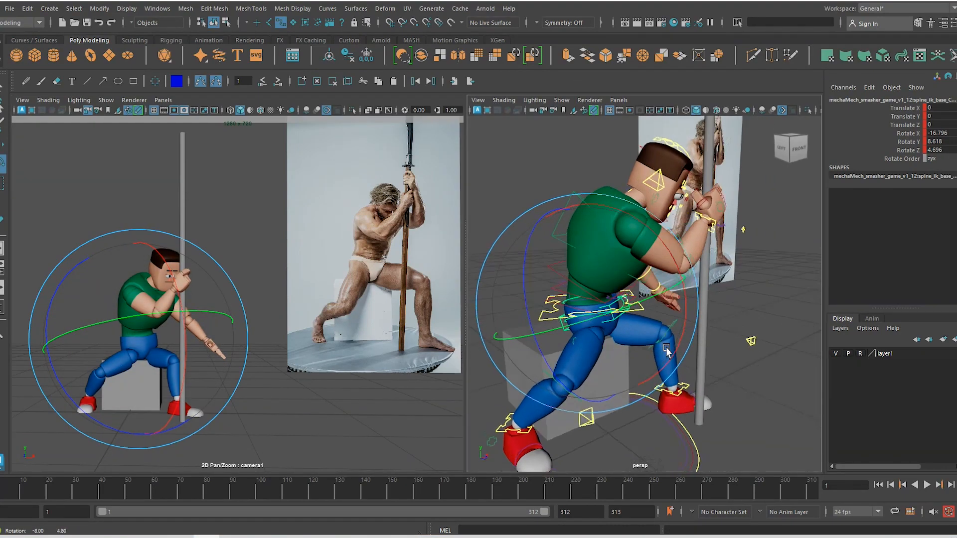
alt+middle_drag(667, 348, 667, 310)
key(w)
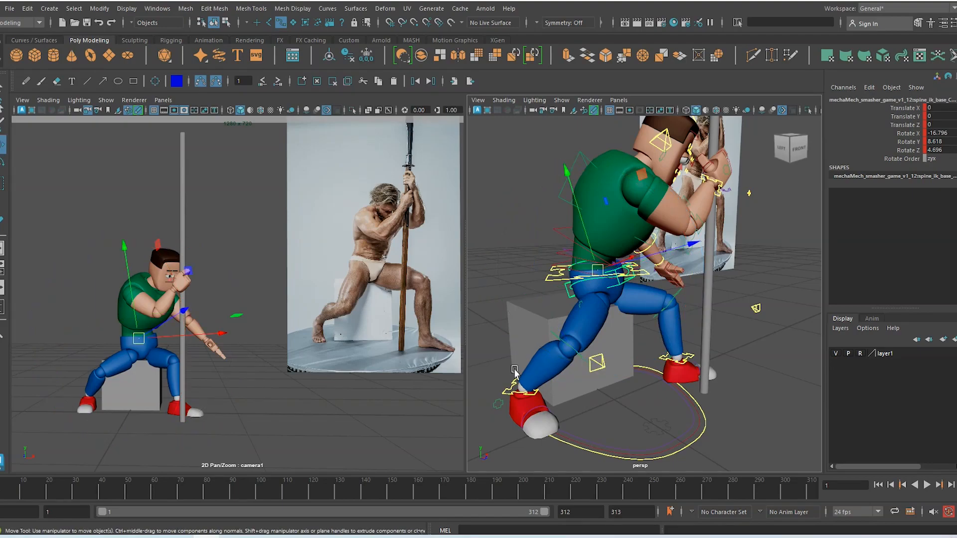
key(e)
Lean the spine base further forward to rotation -8.617, 10.206, 1.436
click(681, 283)
click(643, 297)
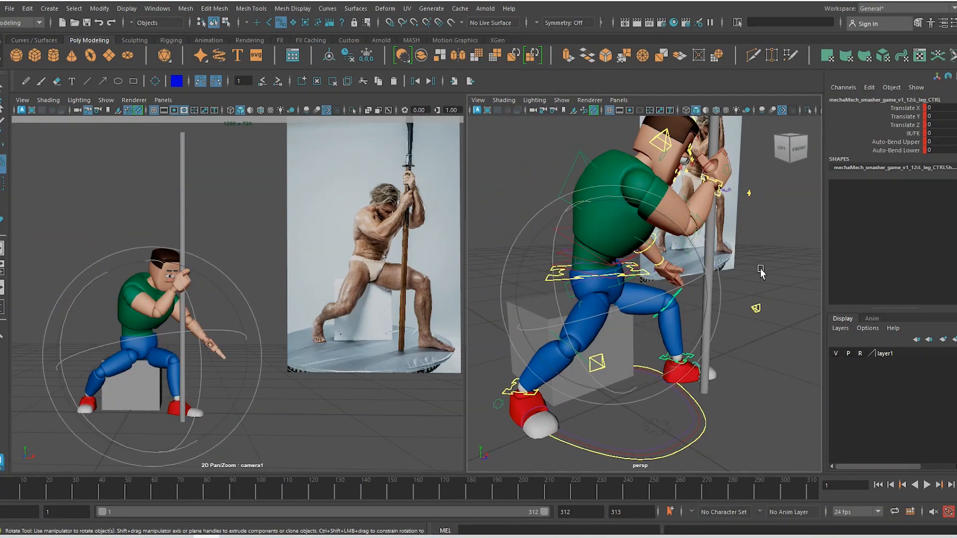
click(618, 288)
drag(694, 263, 691, 280)
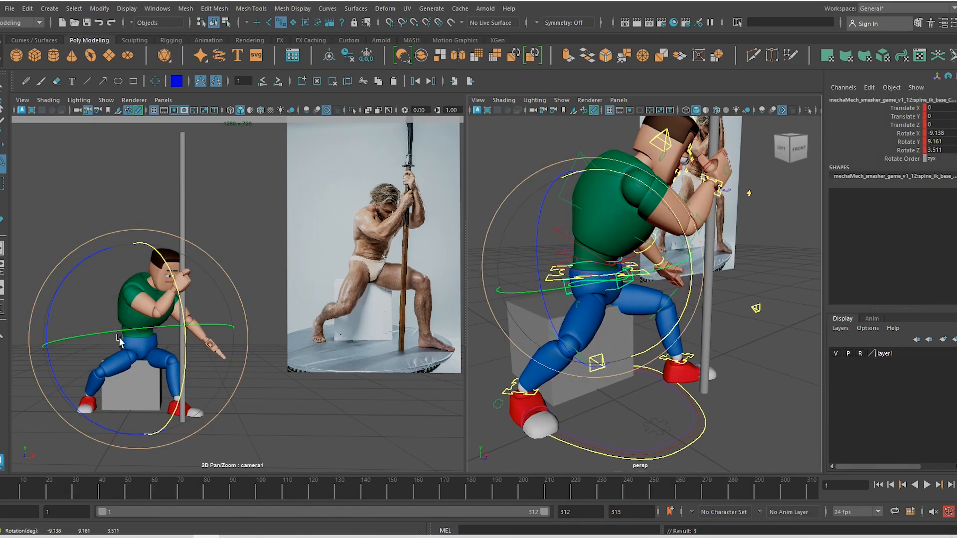
key(w)
key(e)
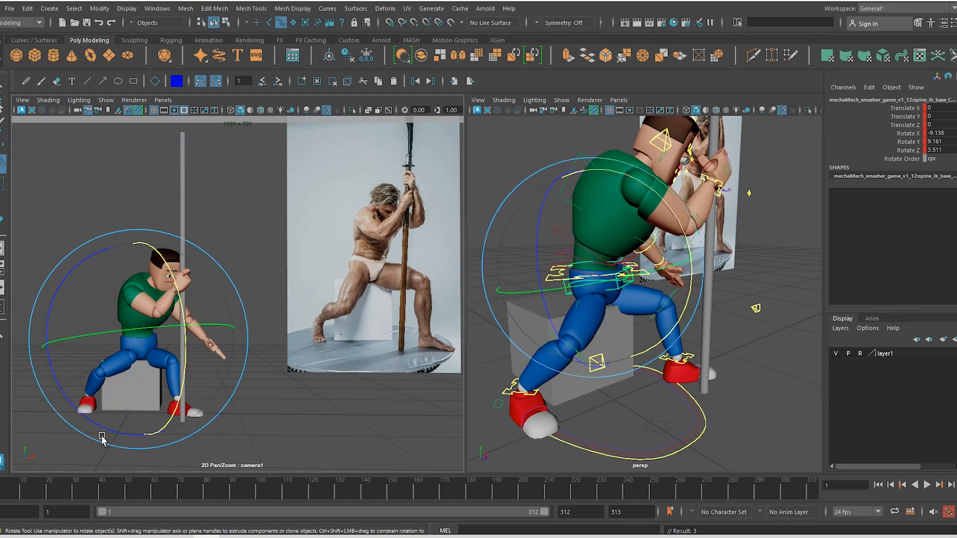
drag(99, 429, 143, 323)
key(w)
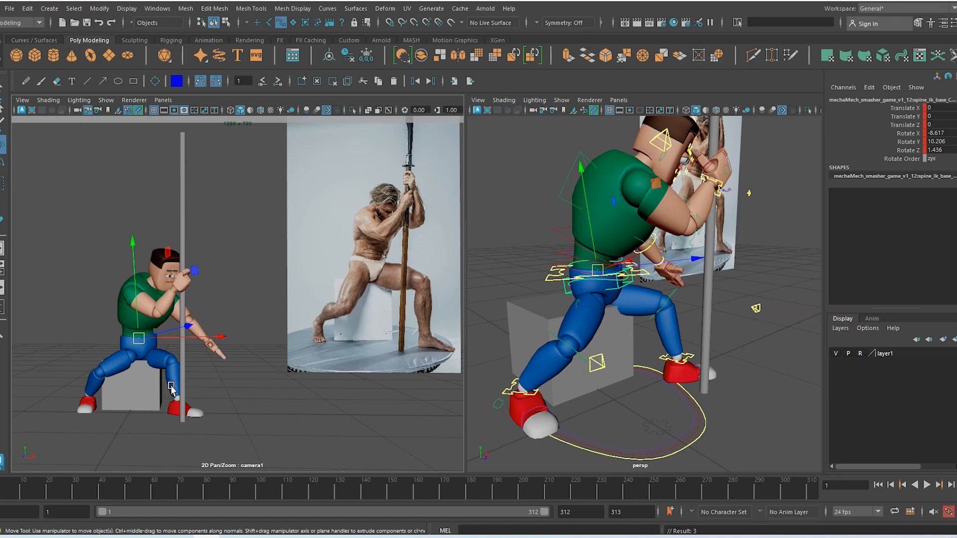
Switch the left arm's IK/FK blend from 1 to 0 on L_arm_CTRL
alt+drag(737, 283, 679, 296)
click(732, 182)
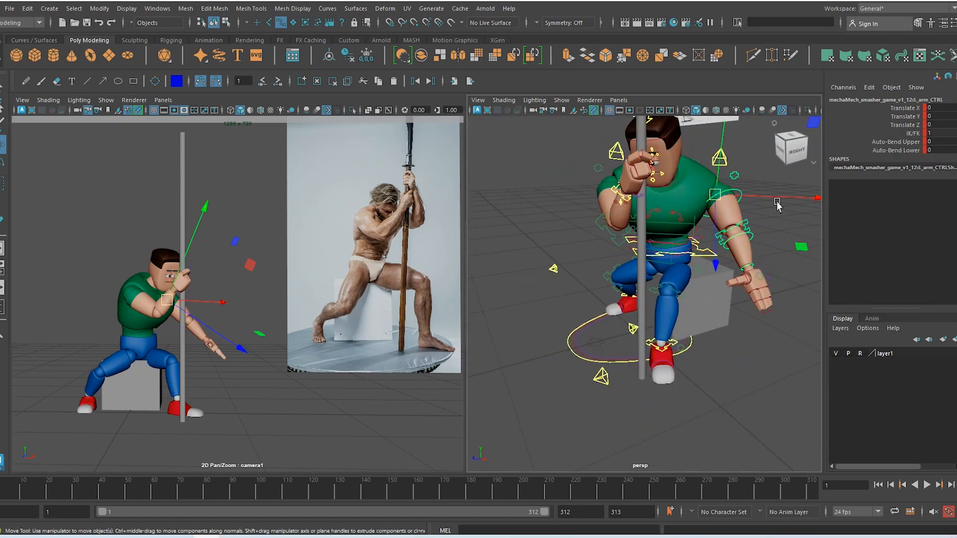
click(911, 135)
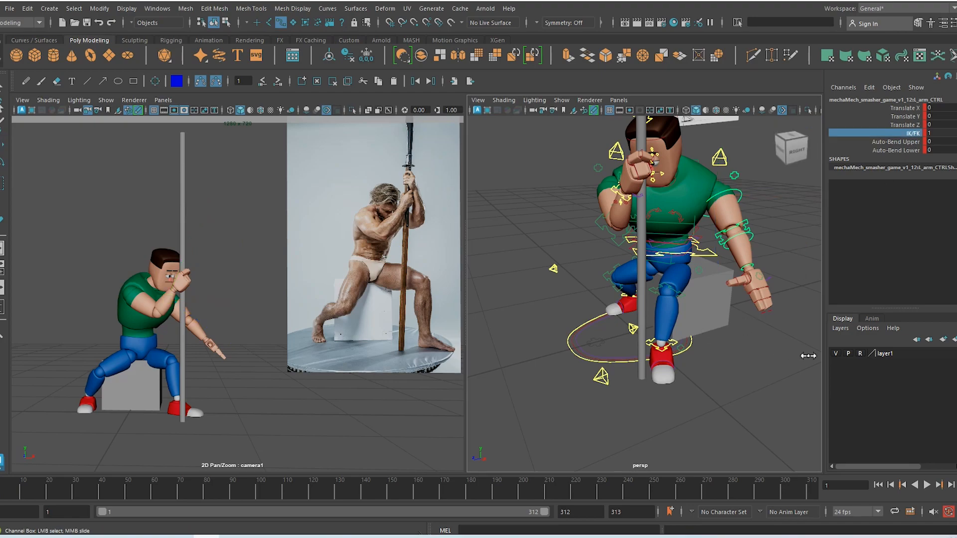
middle_drag(808, 356, 375, 383)
Lift the left wrist control up and turn the wrist toward the pole
click(765, 254)
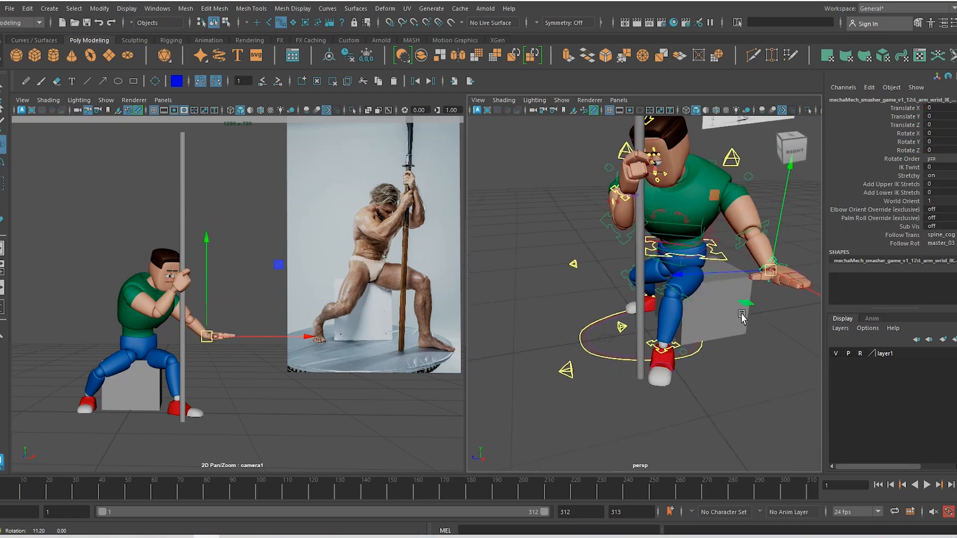
drag(765, 254, 669, 187)
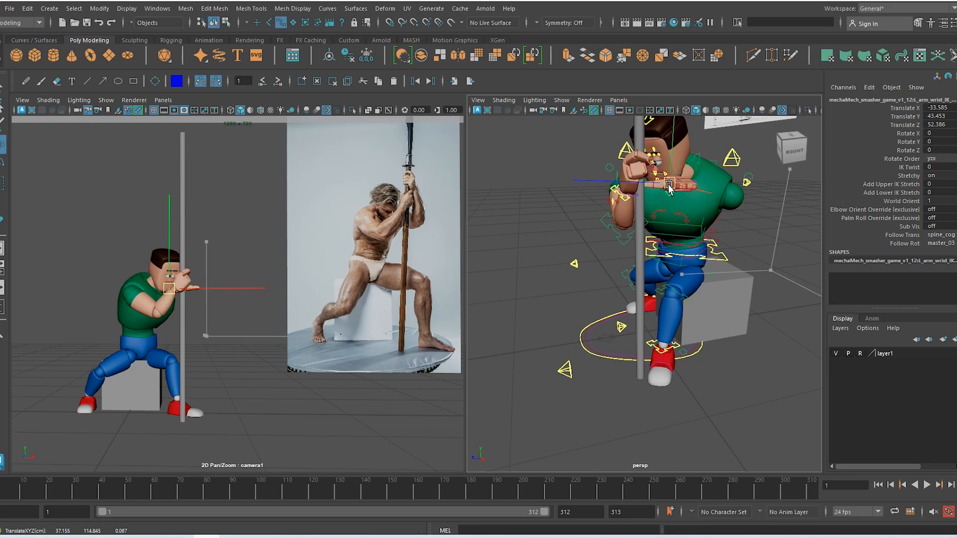
key(e)
drag(674, 221, 569, 154)
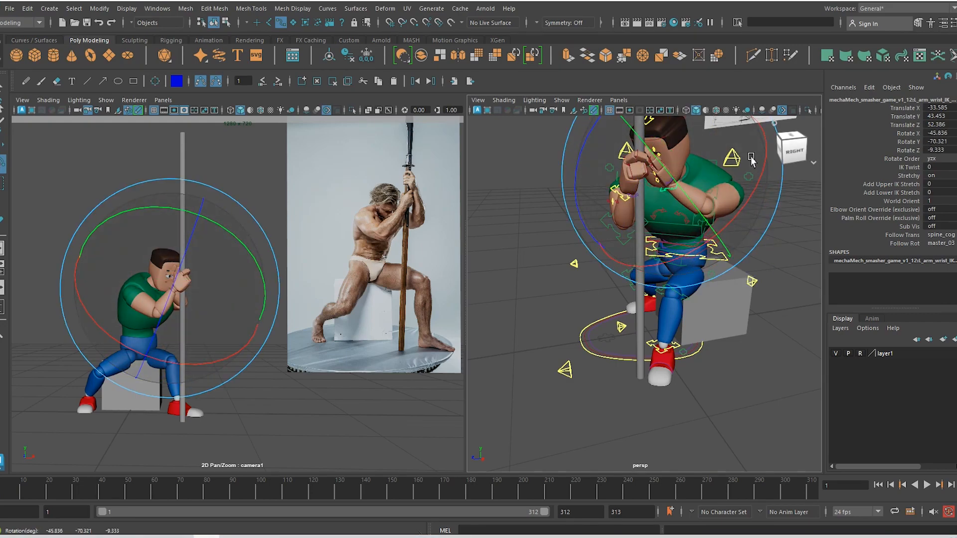
drag(699, 216, 636, 262)
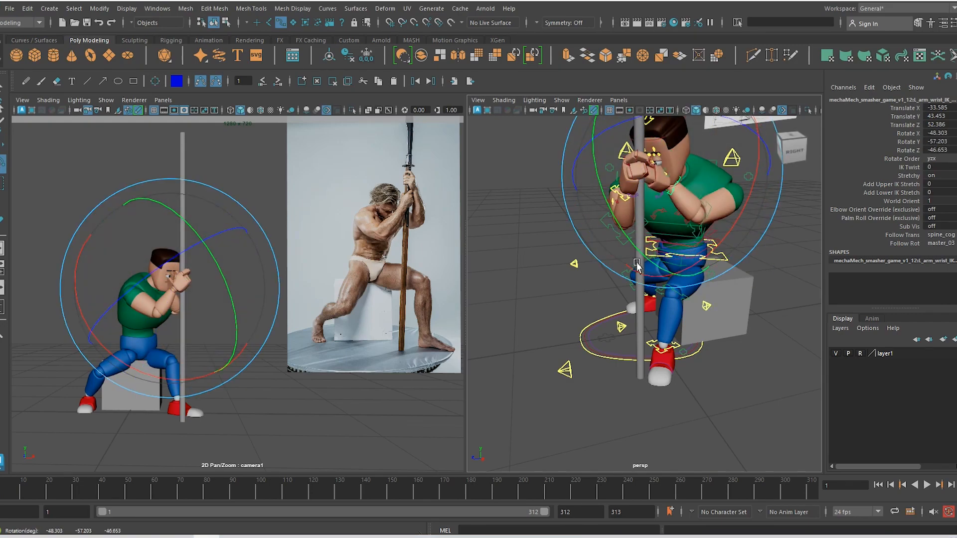
alt+drag(621, 228, 632, 158)
Raise the left hand higher and slide the wrist along the pole
key(w)
alt+drag(653, 215, 701, 151)
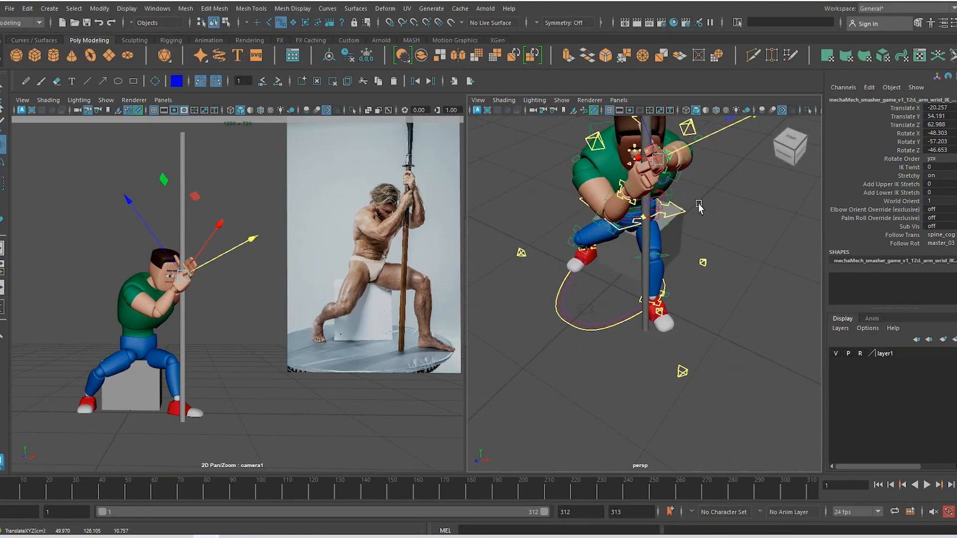
alt+drag(699, 207, 634, 131)
key(w)
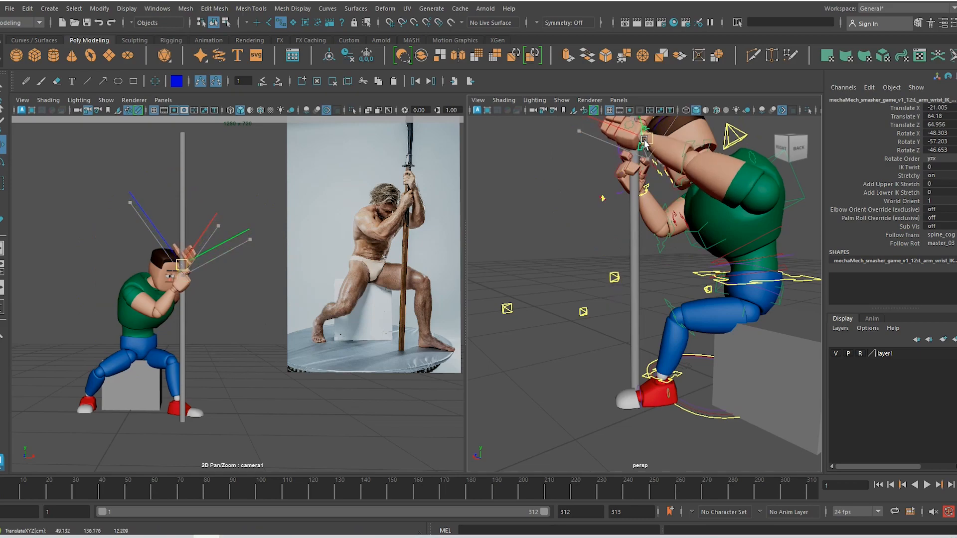
key(e)
alt+drag(598, 159, 633, 195)
scroll(691, 180, down, 5)
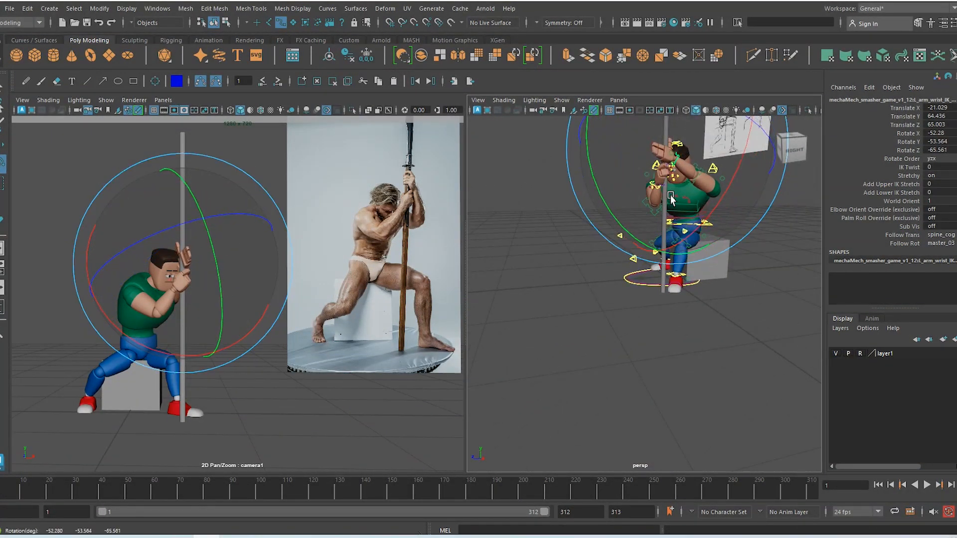
key(w)
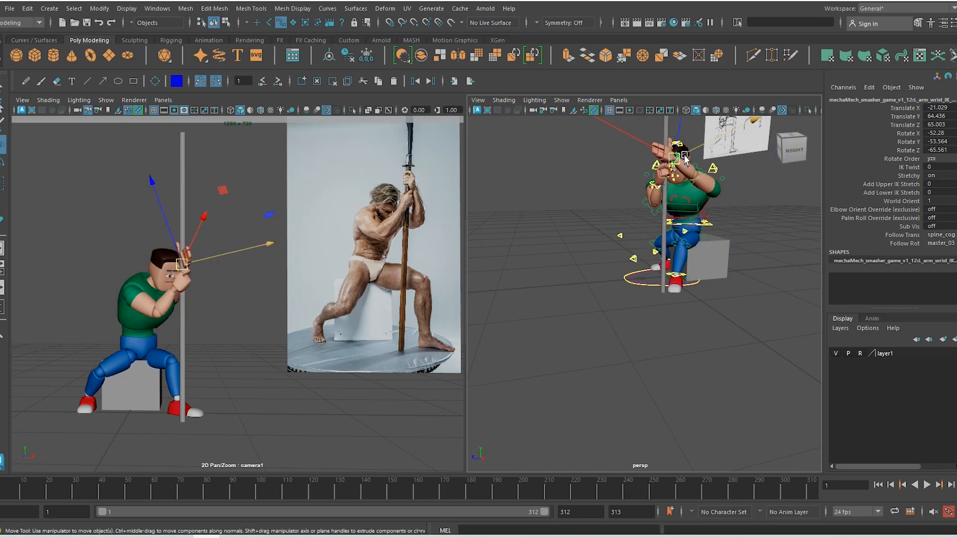
drag(684, 157, 693, 151)
Rotate the left wrist to 87.48, -212.674, -72.877 so the hand wraps the pole
alt+drag(688, 193, 641, 184)
alt+middle_drag(678, 178, 678, 214)
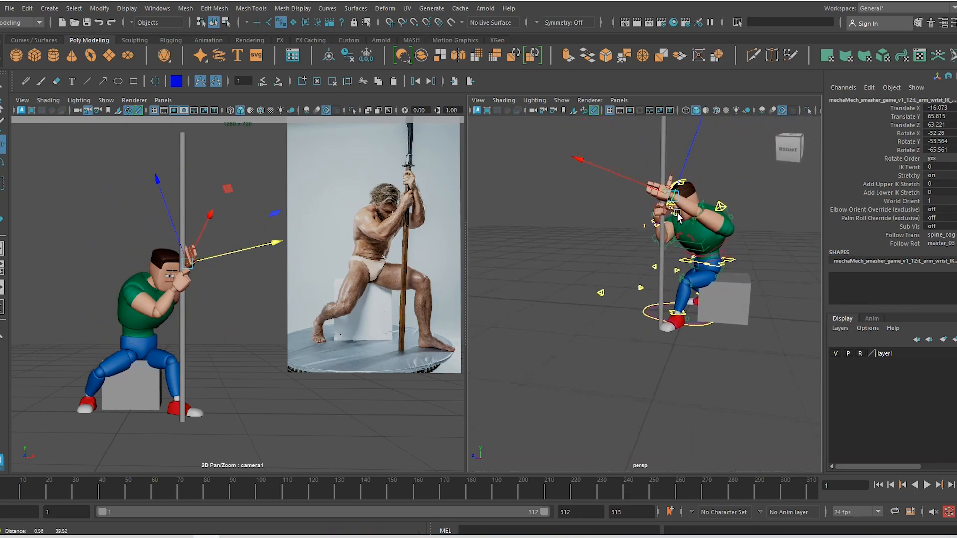
key(e)
mouse_move(687, 219)
mouse_down()
mouse_move(716, 224)
mouse_move(696, 217)
mouse_up()
drag(216, 312, 215, 271)
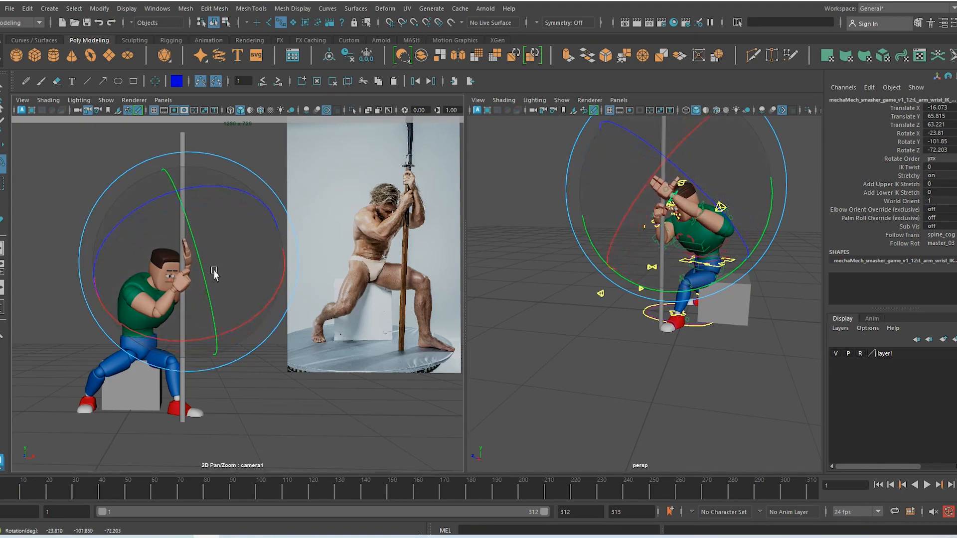
drag(226, 196, 181, 297)
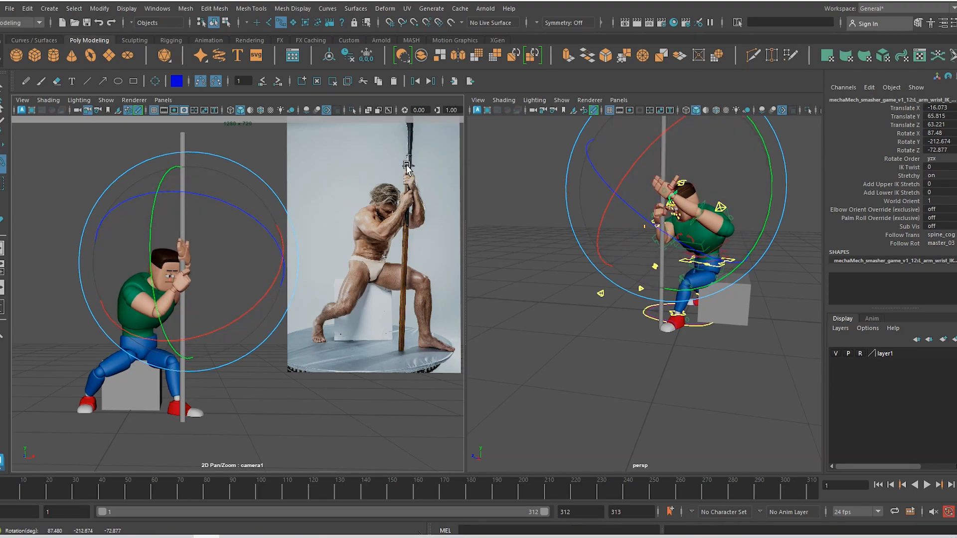
key(w)
alt+drag(710, 228, 648, 230)
Zoom in on the hands and curl the first left-hand finger toward the pole
alt+right_drag(647, 229, 682, 307)
key(w)
click(682, 309)
key(e)
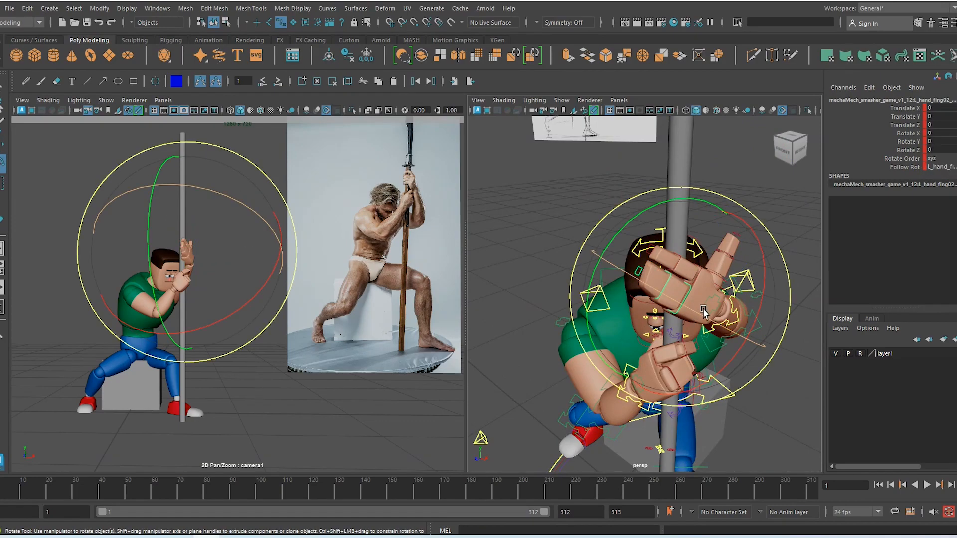
drag(703, 312, 607, 269)
key(w)
alt+drag(670, 305, 628, 297)
Try tilting the first finger control sideways, then undo the tilt
click(681, 279)
key(e)
alt+drag(702, 348, 695, 279)
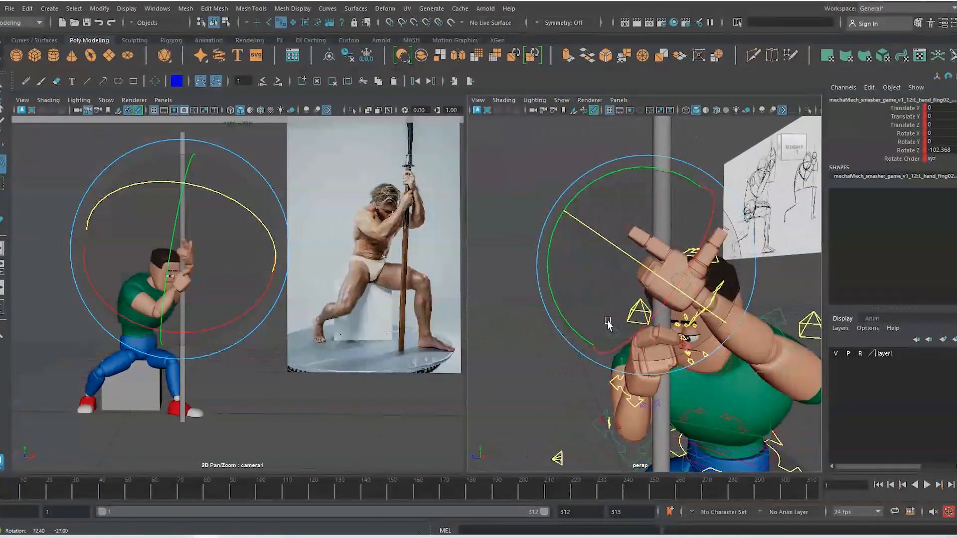
key(w)
click(668, 253)
key(e)
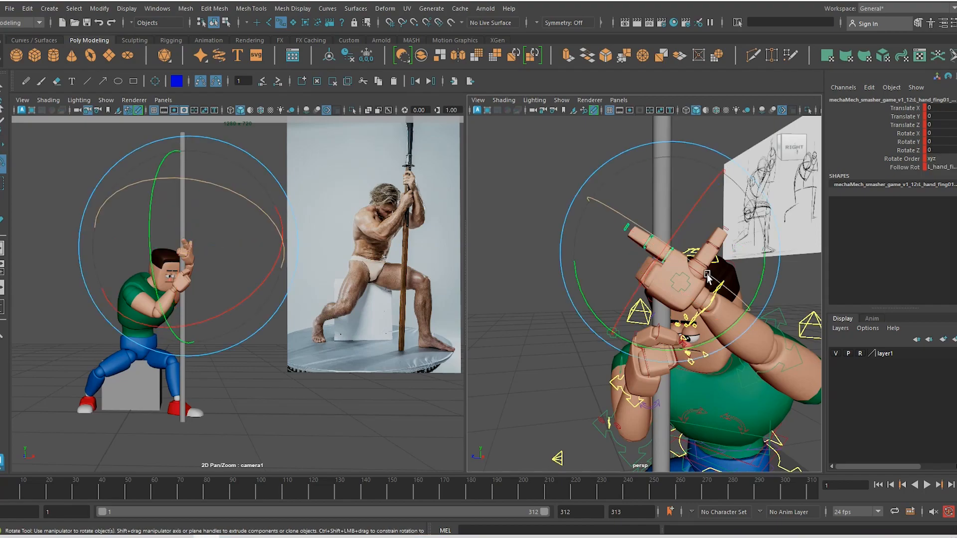
drag(698, 348, 683, 325)
key(ctrl+z)
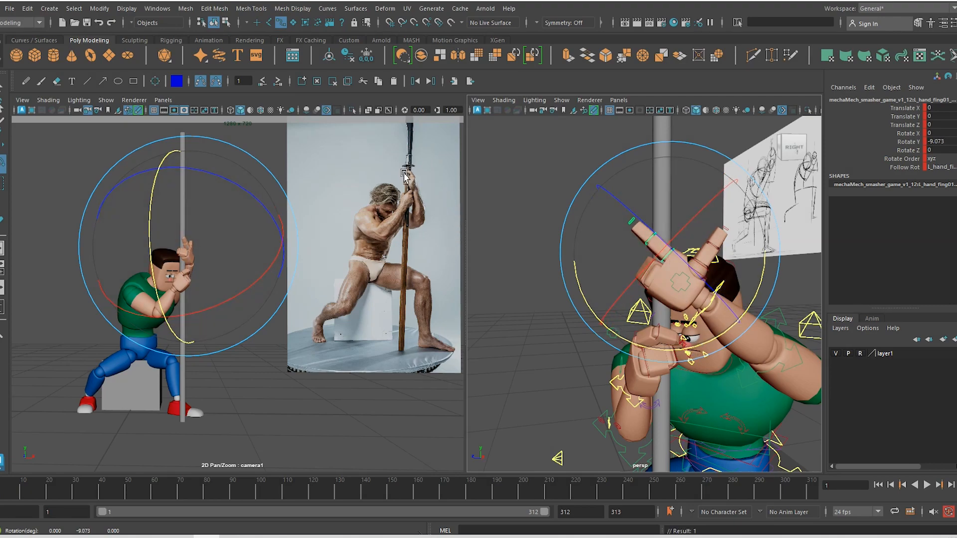
Bend the next finger and the finger base so they curl around the pole
key(w)
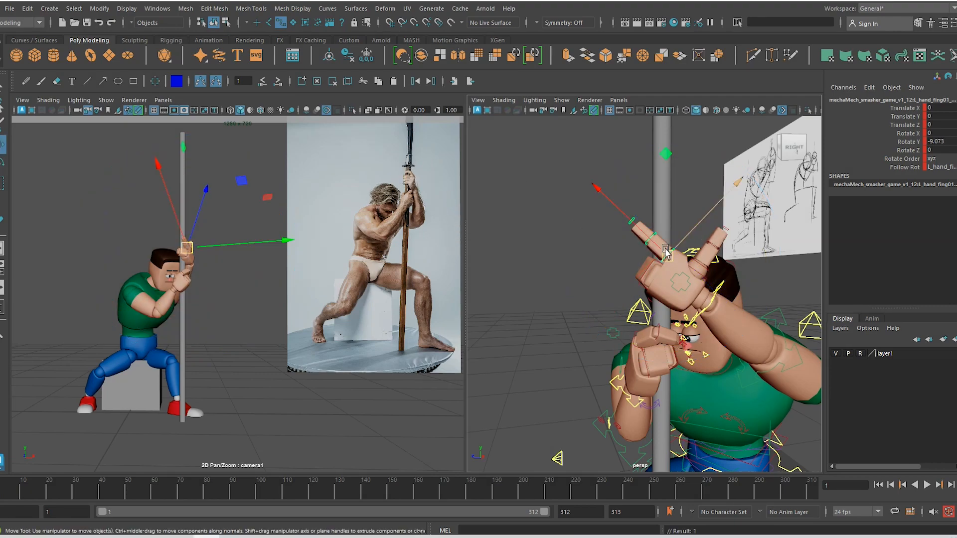
click(654, 234)
key(e)
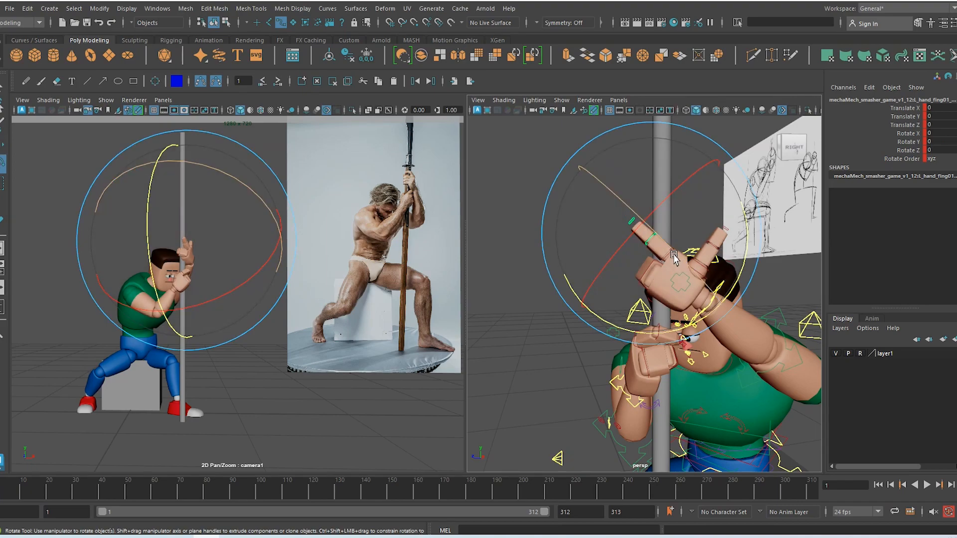
drag(655, 235, 578, 170)
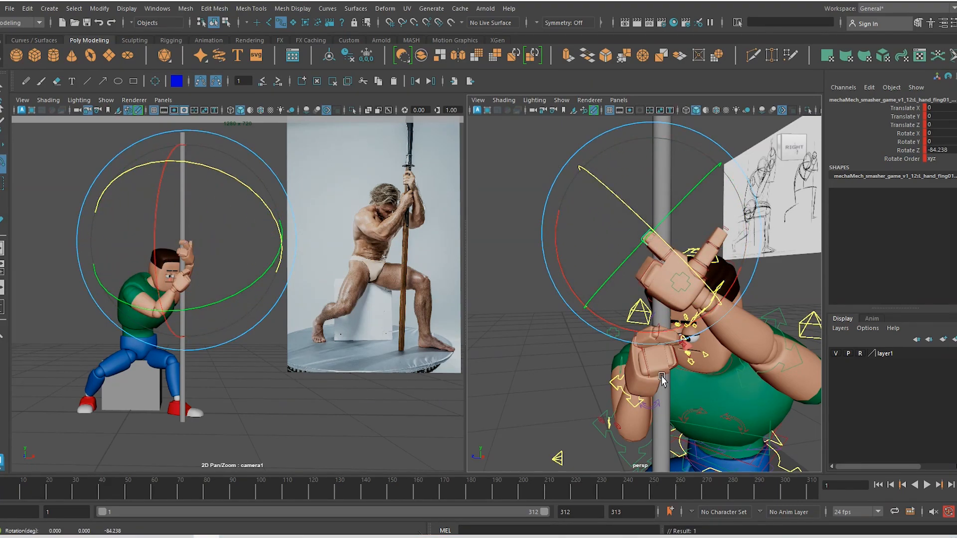
alt+drag(640, 369, 622, 370)
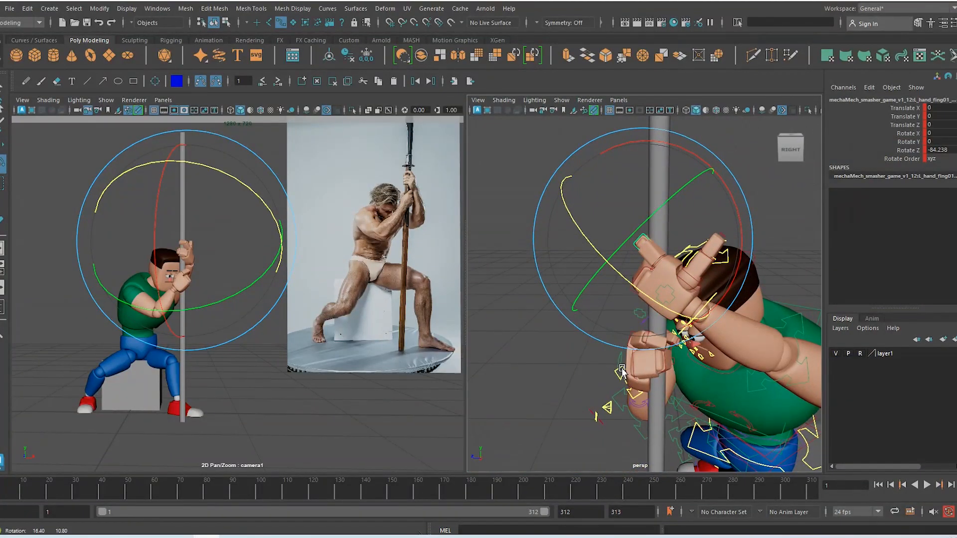
key(w)
click(661, 262)
key(e)
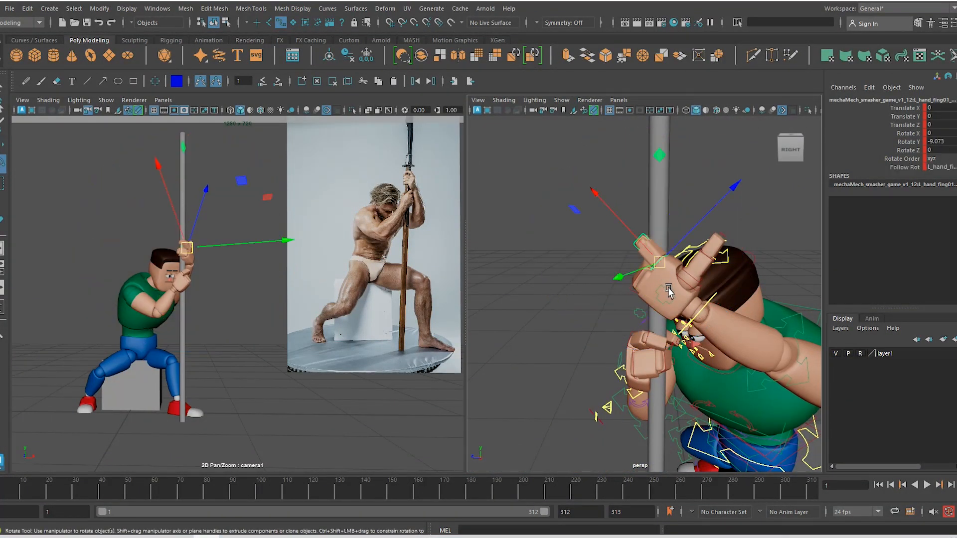
drag(668, 290, 661, 323)
key(w)
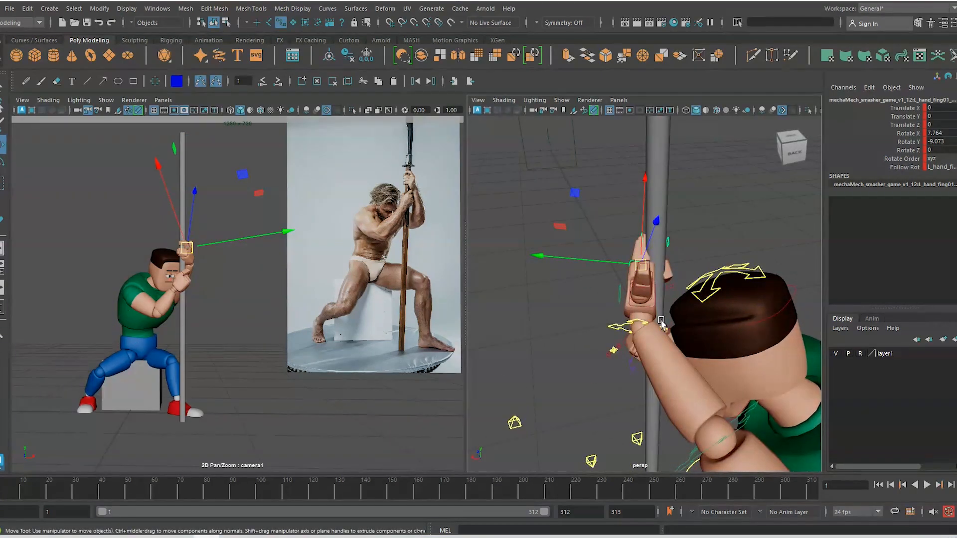
Swing the thumb inward and bend its joint toward the pole
click(652, 306)
key(e)
drag(664, 249, 722, 300)
key(w)
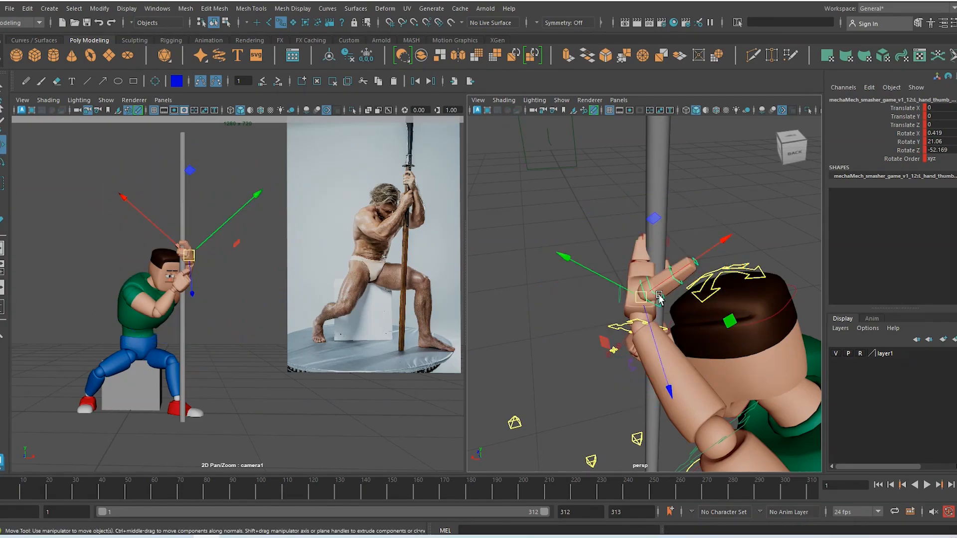
click(654, 291)
key(e)
drag(648, 270, 731, 361)
key(w)
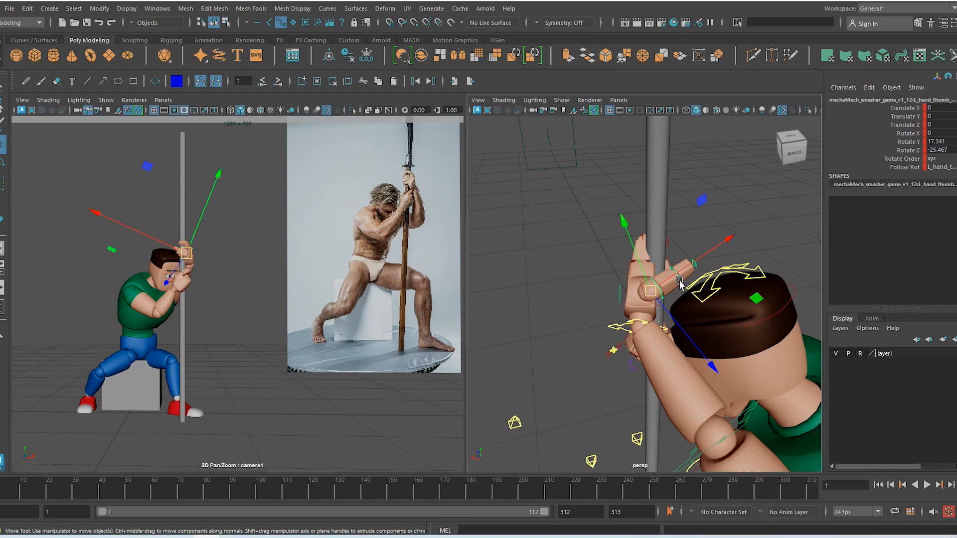
Rotate another thumb control to close around the pole, undoing two failed tries
click(680, 282)
key(e)
drag(626, 234, 736, 196)
key(ctrl+z)
drag(658, 348, 741, 339)
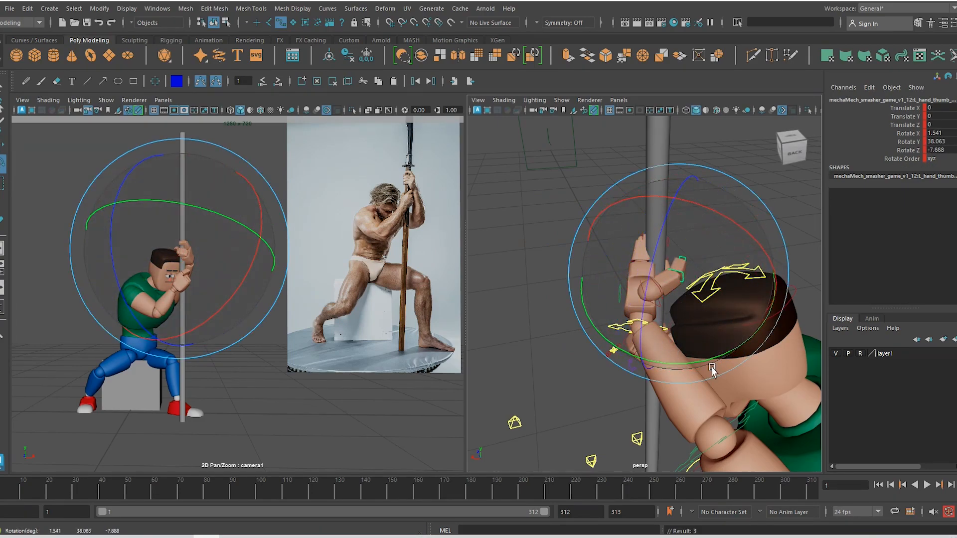
key(ctrl+z)
drag(629, 249, 687, 191)
Bend the remaining thumb joint and refine the thumb to 19.819, 22.725, -44.171
key(w)
click(675, 308)
key(e)
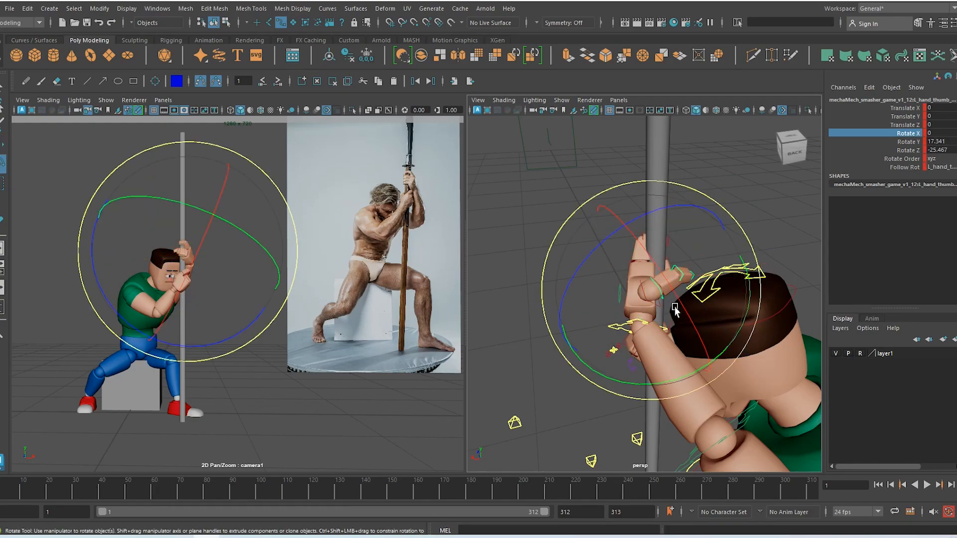
drag(685, 319, 729, 354)
key(w)
key(e)
drag(660, 379, 692, 380)
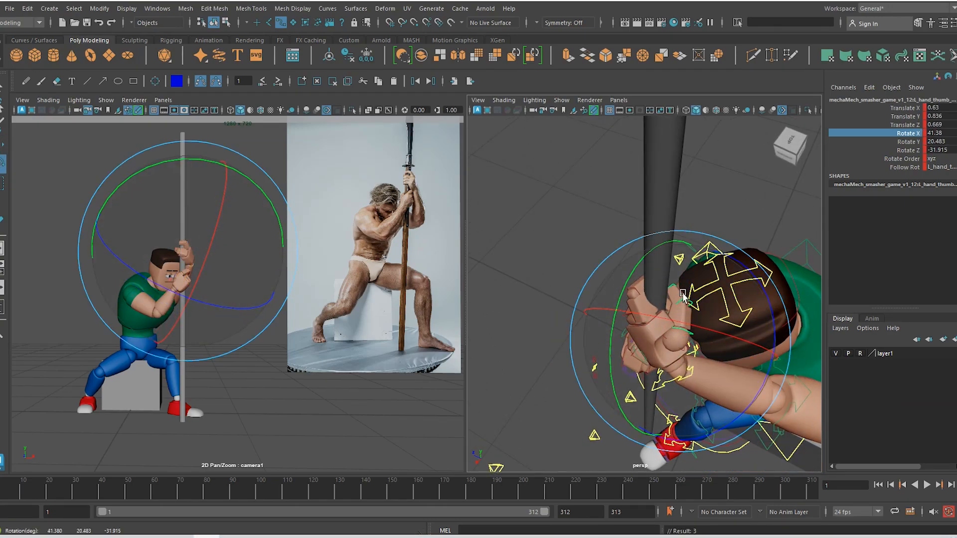
drag(681, 267, 694, 256)
Inspect the hand from behind and the side, then ease back a finger's bend
mouse_move(661, 356)
alt+mouse_down()
mouse_move(533, 317)
mouse_move(558, 334)
mouse_move(624, 344)
mouse_move(537, 344)
mouse_move(614, 330)
alt+mouse_up()
mouse_move(542, 326)
alt+mouse_down()
mouse_move(681, 360)
mouse_move(744, 394)
mouse_move(696, 397)
mouse_move(726, 333)
mouse_move(672, 339)
mouse_move(665, 237)
alt+mouse_up()
alt+drag(719, 323, 689, 258)
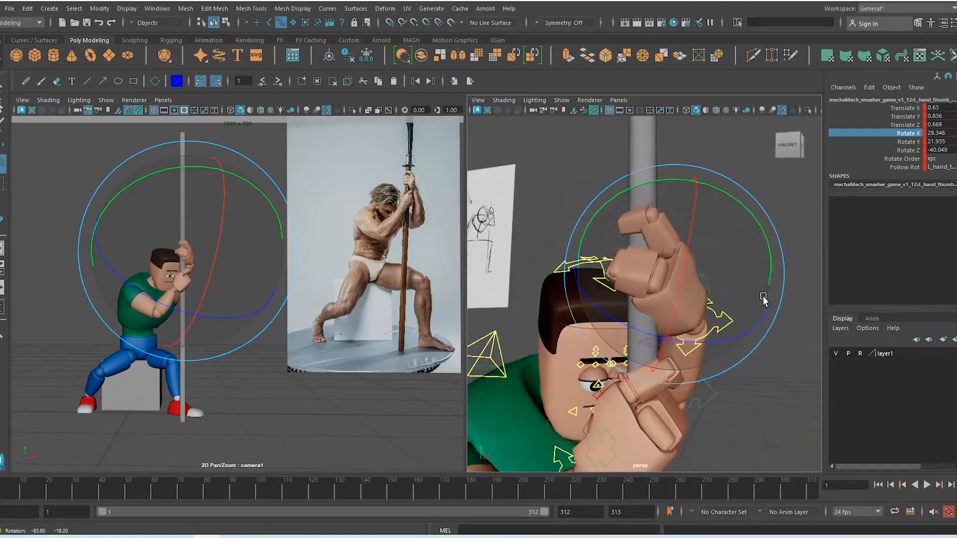
click(681, 252)
key(w)
key(e)
drag(641, 226, 636, 242)
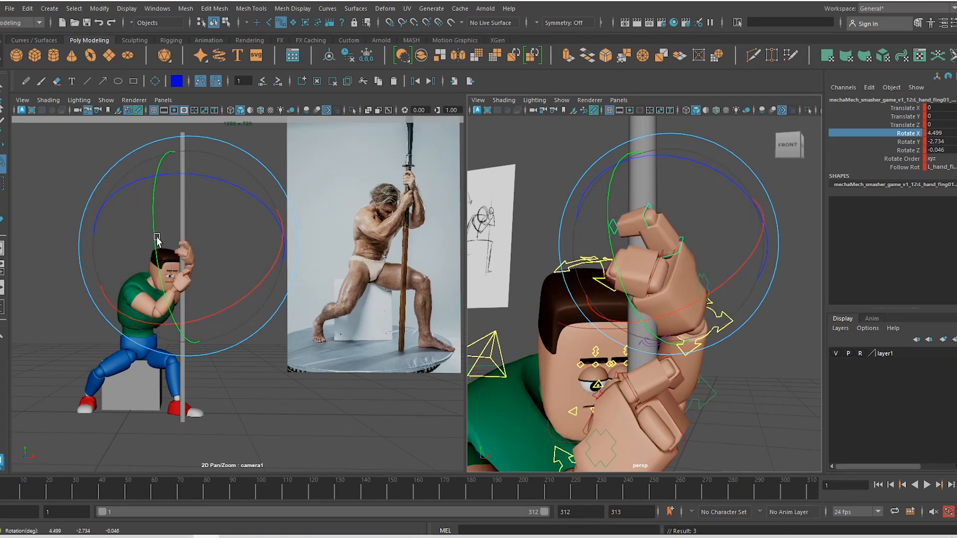
key(w)
Check the grip, undo a thumb rotation, and zoom out toward the legs
alt+drag(688, 299, 729, 299)
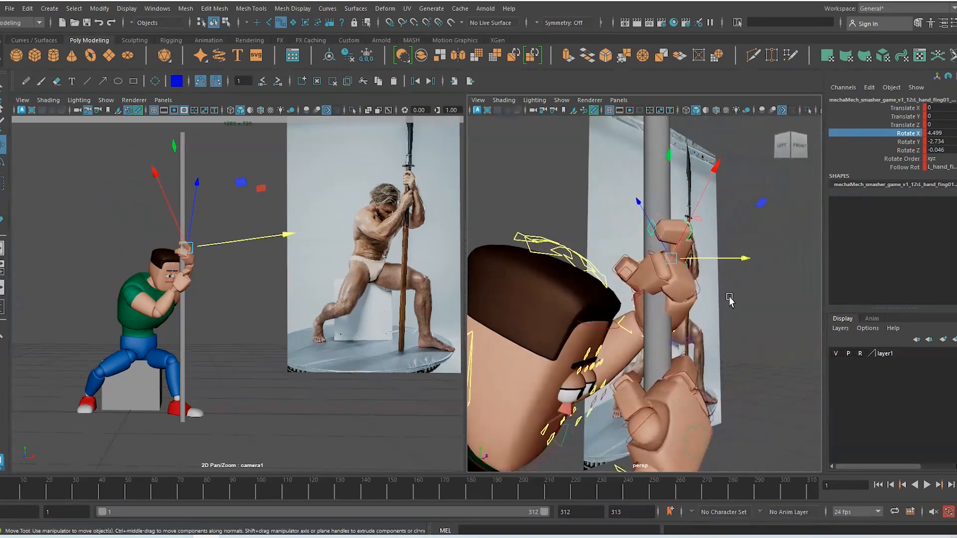
alt+drag(626, 302, 672, 264)
click(632, 302)
key(e)
key(ctrl+z)
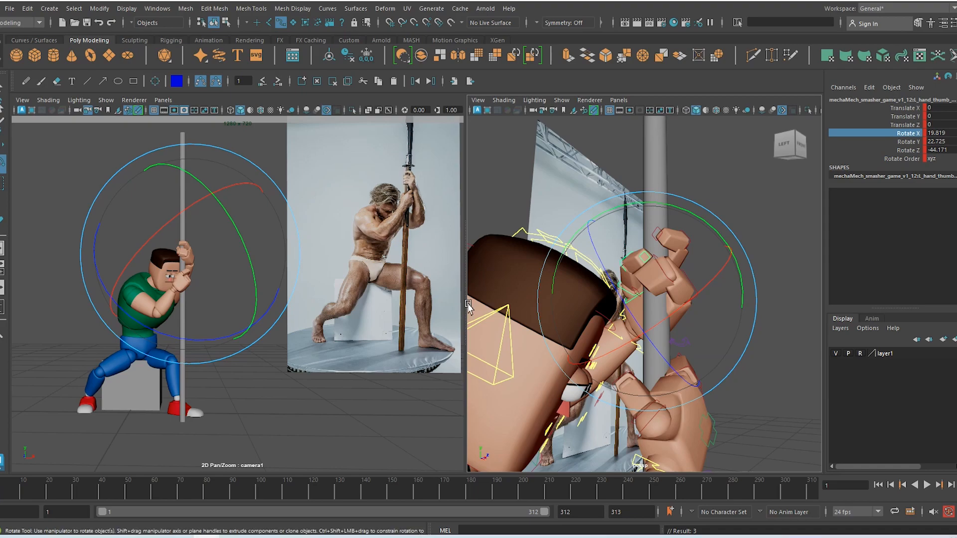
key(w)
scroll(623, 328, down, 5)
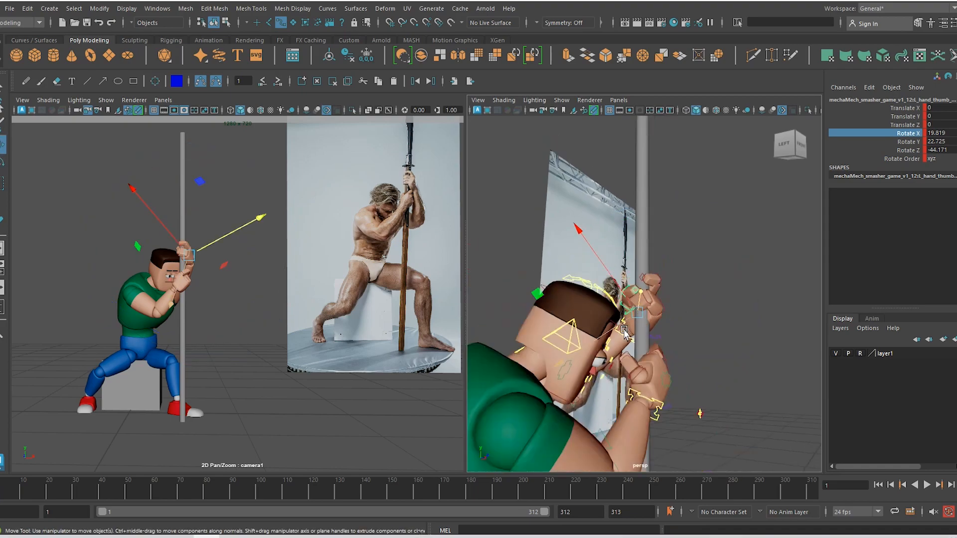
alt+middle_drag(641, 419, 673, 280)
scroll(673, 280, down, 3)
alt+middle_drag(657, 438, 685, 351)
scroll(686, 353, down, 6)
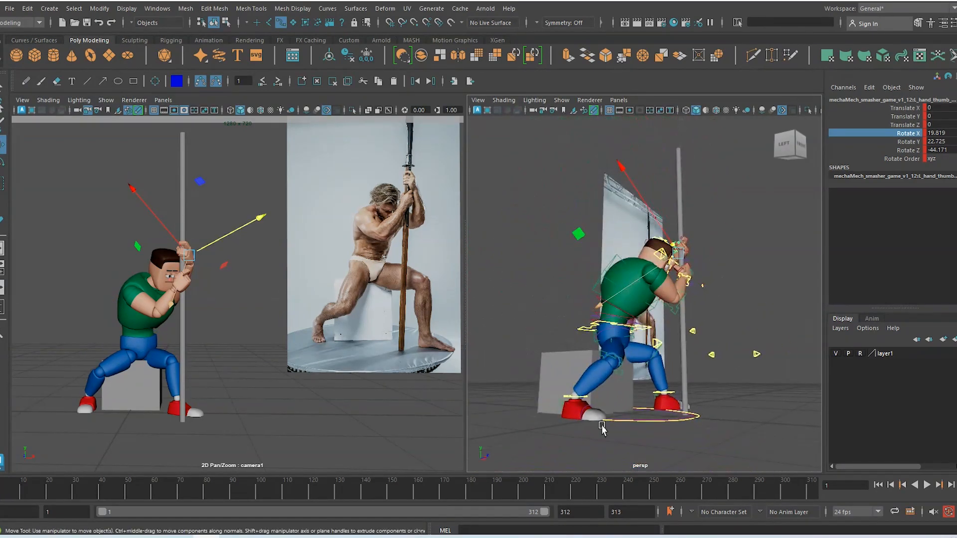
Roll the right foot onto its ball by setting Ball Roll to 65
click(589, 414)
alt+drag(598, 423, 558, 418)
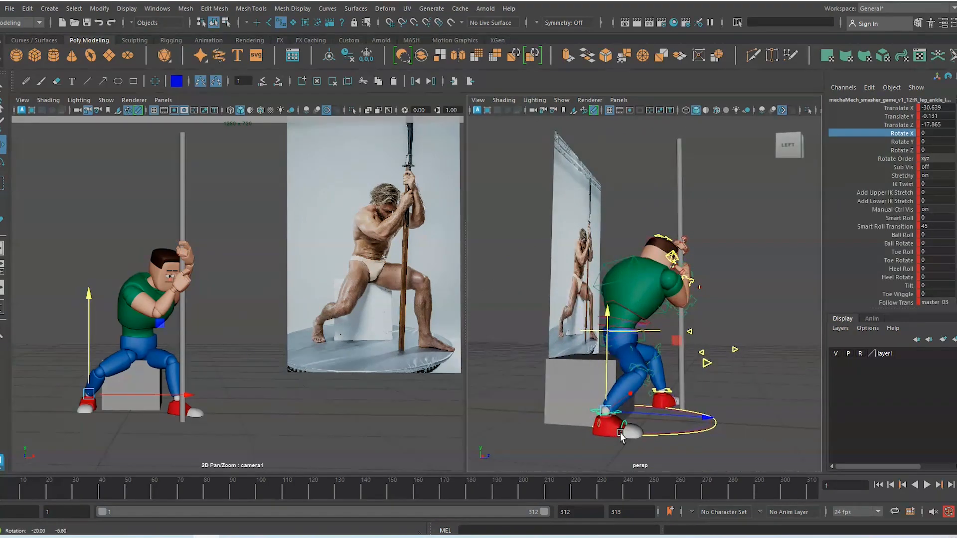
click(902, 235)
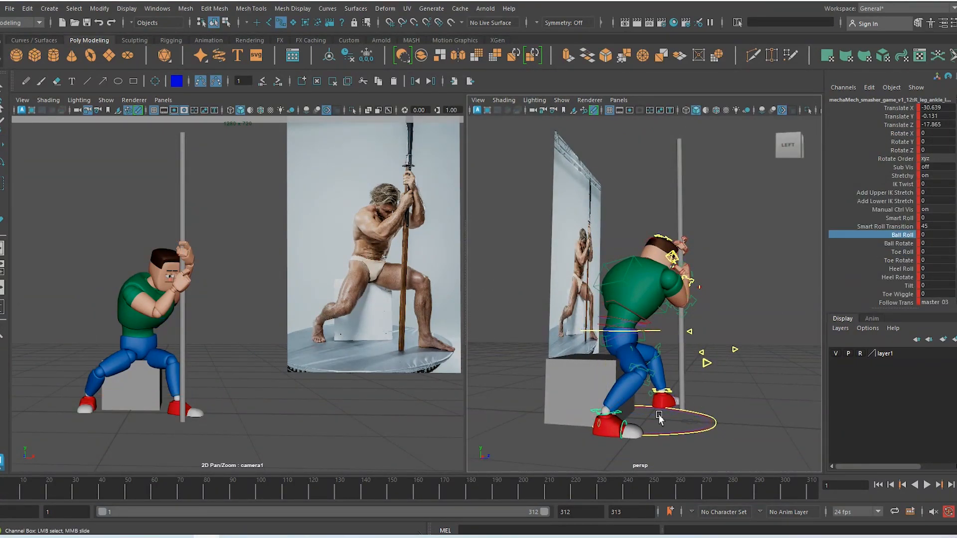
middle_drag(653, 418, 846, 430)
middle_drag(720, 410, 821, 425)
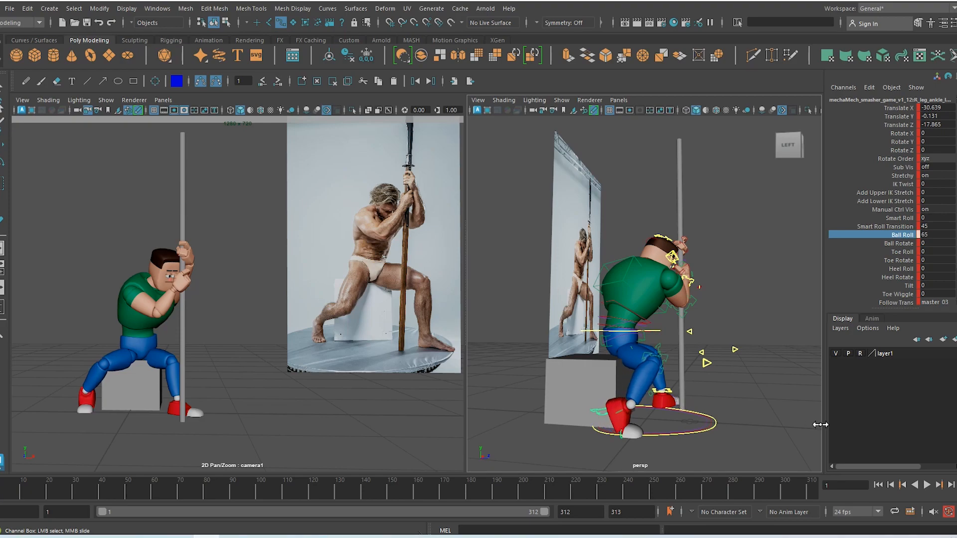
Turn the right foot about its vertical axis and push the right knee down and forward
key(e)
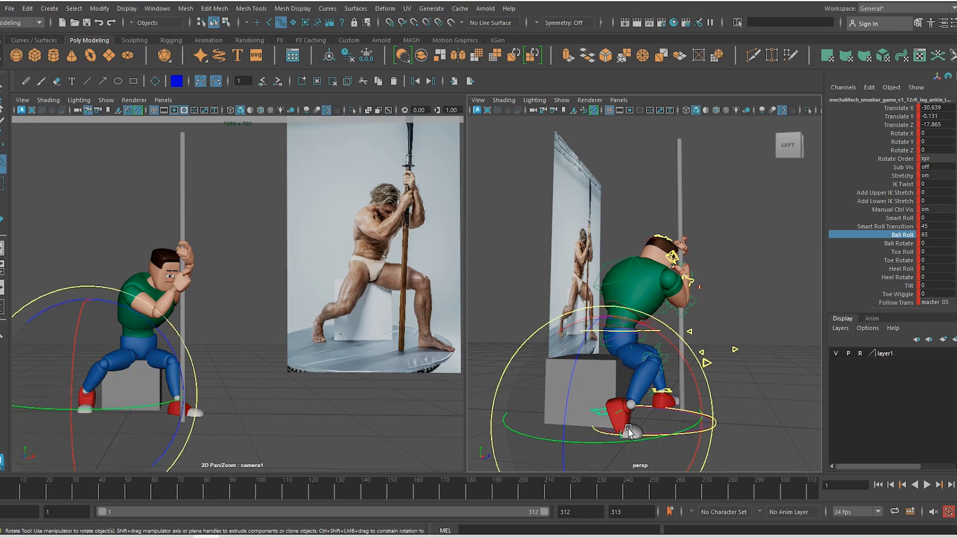
drag(630, 444, 653, 448)
drag(649, 447, 657, 445)
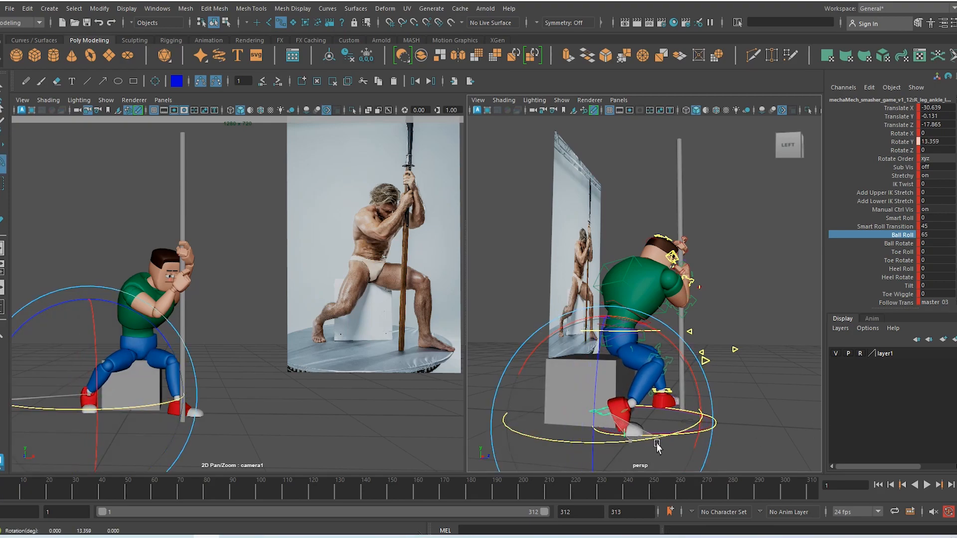
key(w)
alt+drag(718, 389, 618, 409)
click(678, 361)
drag(589, 355, 564, 397)
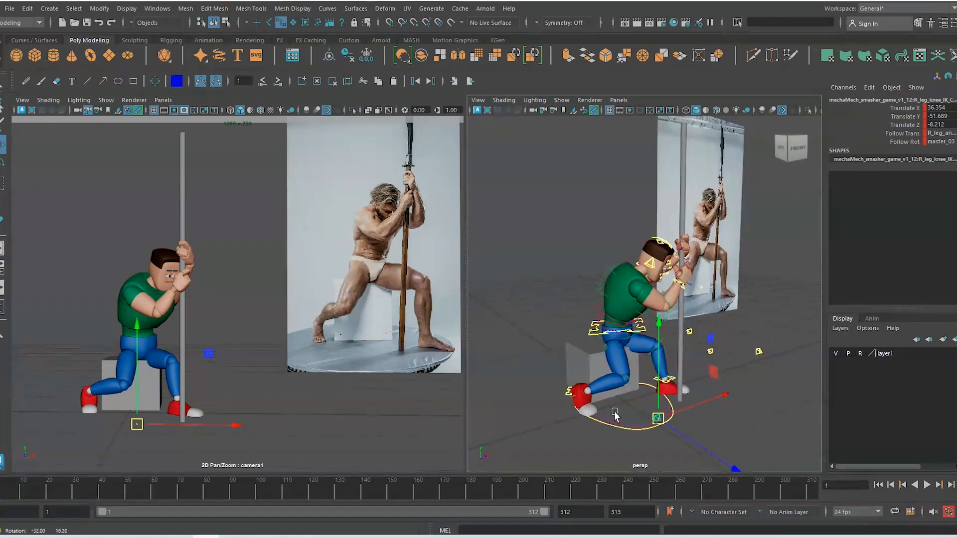
Set the right foot's Tilt to -17.5 after undoing heel tries, then slide it back
click(564, 396)
scroll(578, 419, up, 3)
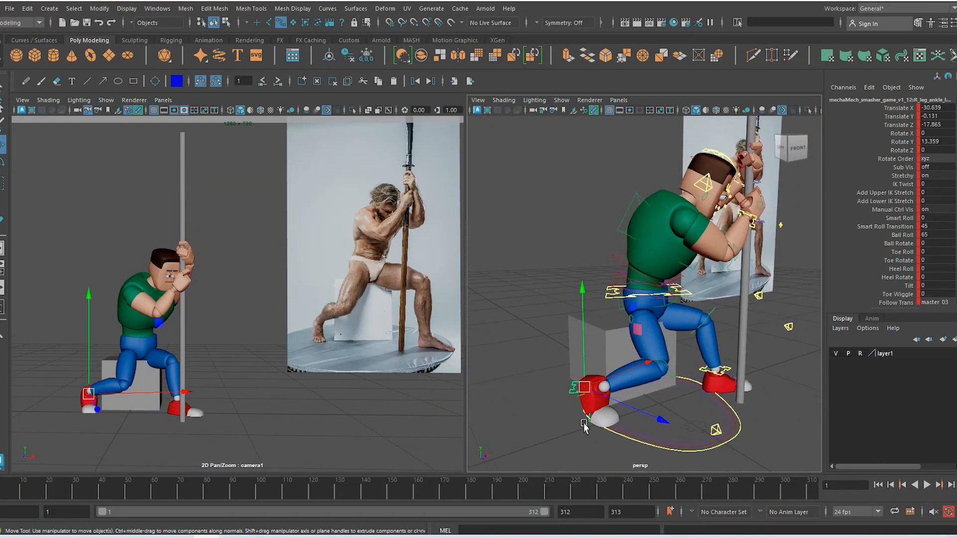
click(901, 252)
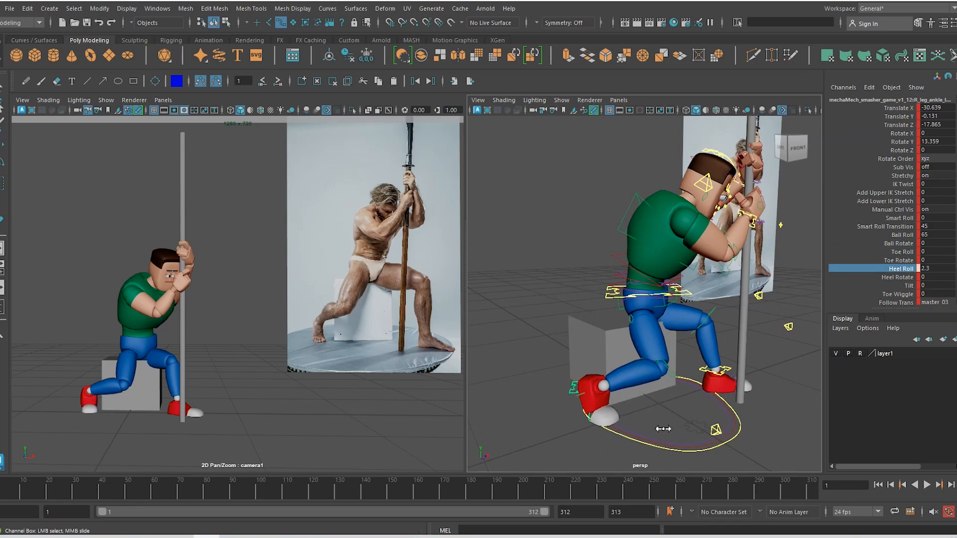
middle_drag(664, 429, 629, 421)
key(ctrl+z)
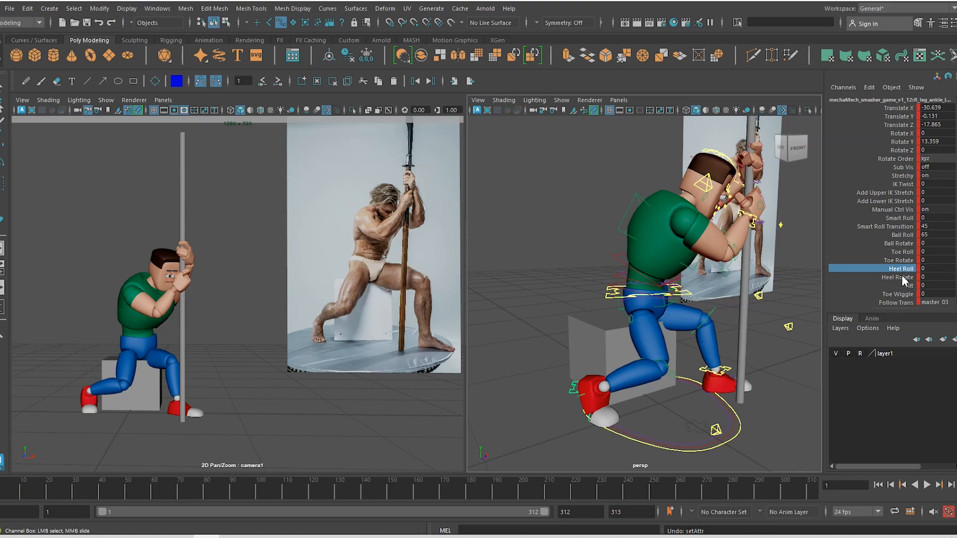
middle_drag(683, 394, 524, 420)
key(ctrl+z)
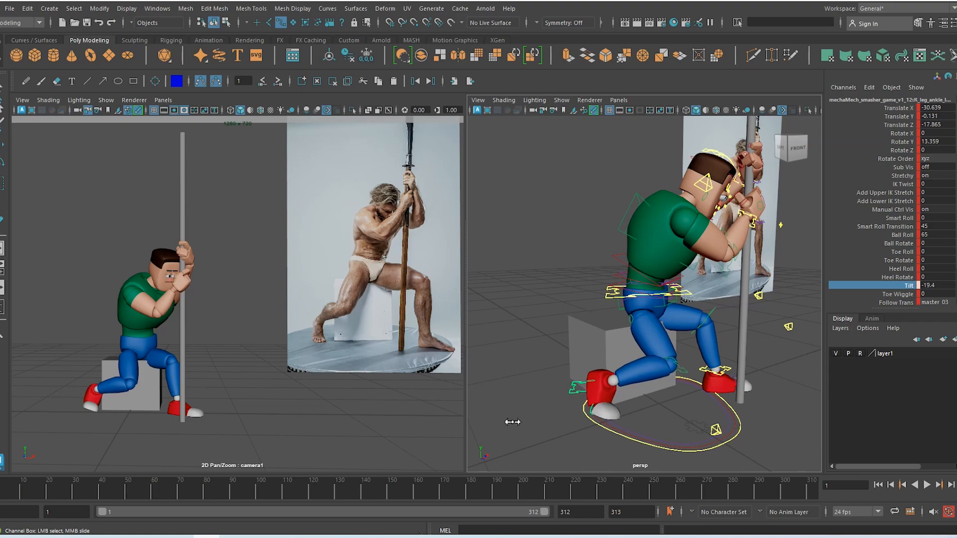
middle_drag(522, 429, 554, 420)
alt+drag(553, 420, 604, 388)
key(w)
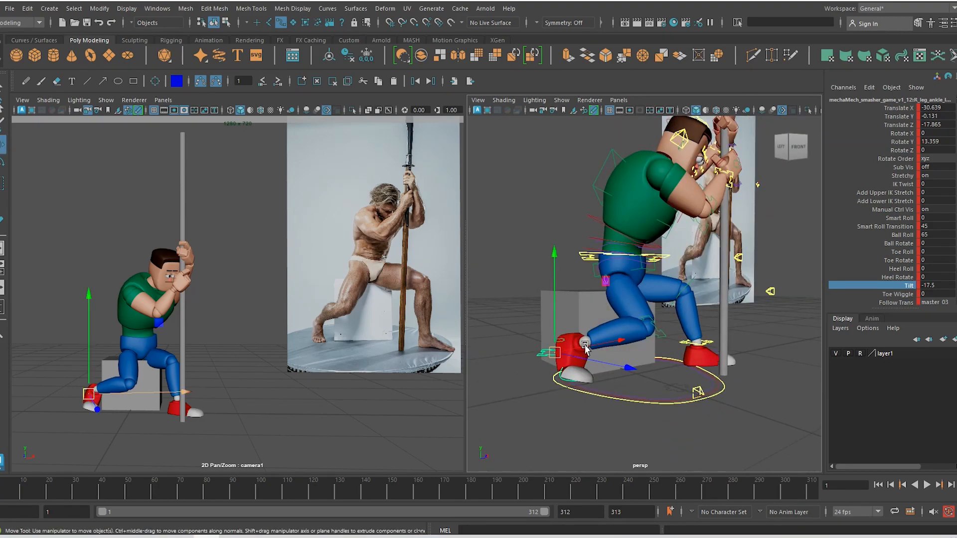
middle_drag(620, 343, 607, 343)
Twist and tilt spine_ik_base to -8.682, 12.738, 5.159
alt+drag(618, 333, 635, 314)
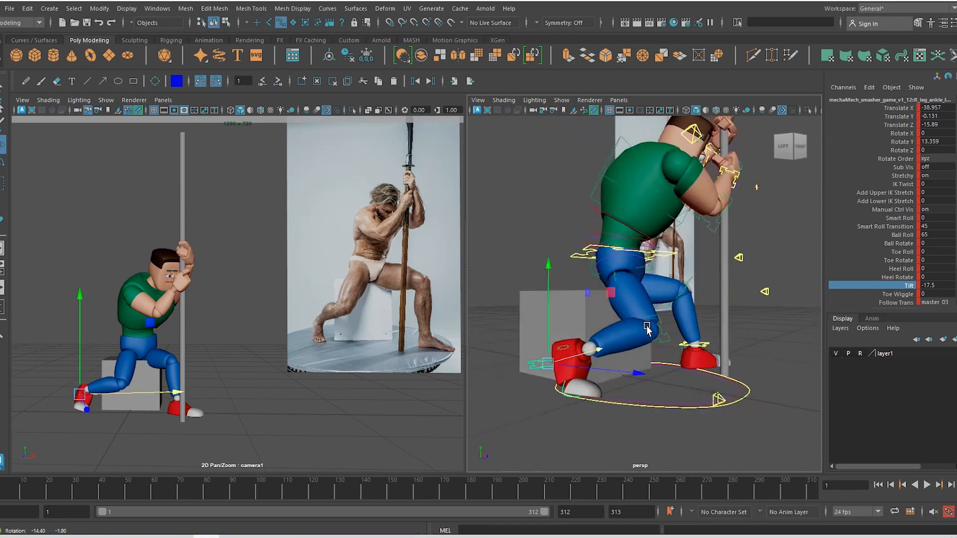
key(e)
click(651, 261)
drag(653, 263, 659, 235)
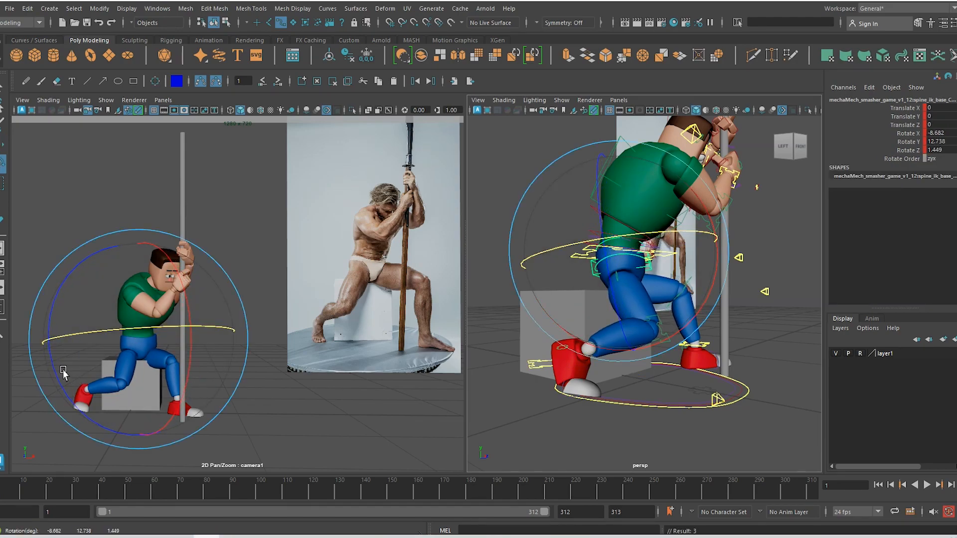
drag(51, 371, 76, 392)
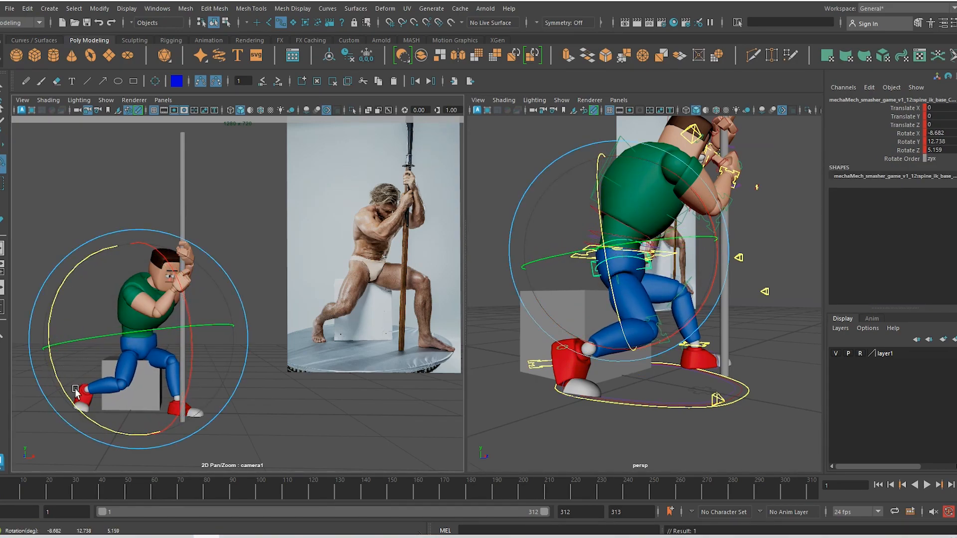
Reposition the right knee and test moving the right elbow control, undoing that move
key(w)
alt+drag(564, 404, 760, 362)
click(643, 392)
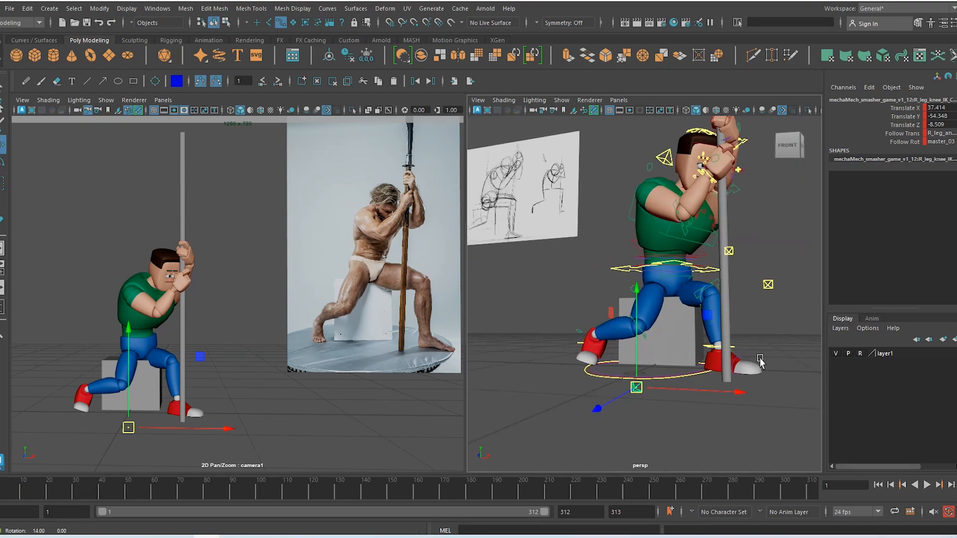
click(771, 285)
alt+drag(779, 311, 634, 329)
key(ctrl+z)
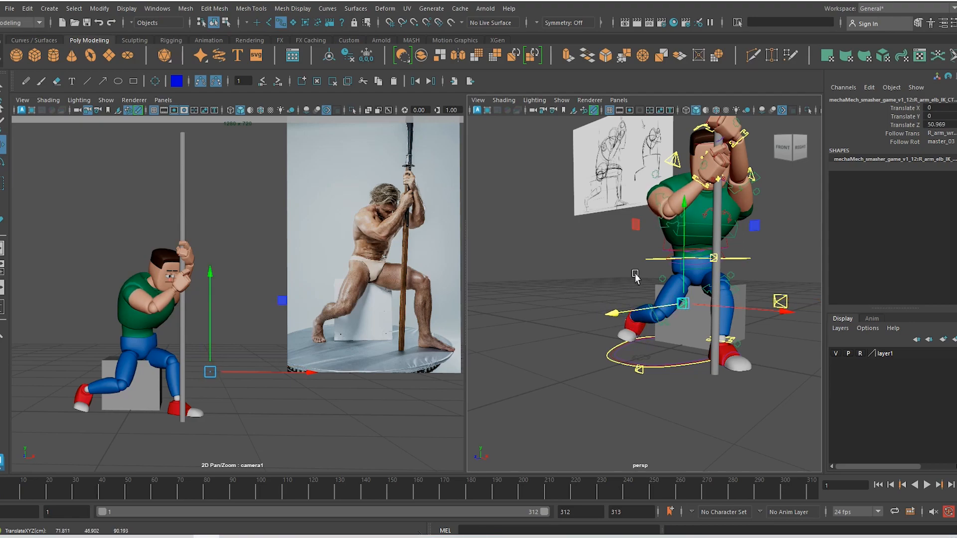
Slide the right wrist control along the pole and tilt the hand to follow it
alt+drag(635, 274, 761, 311)
click(724, 194)
key(e)
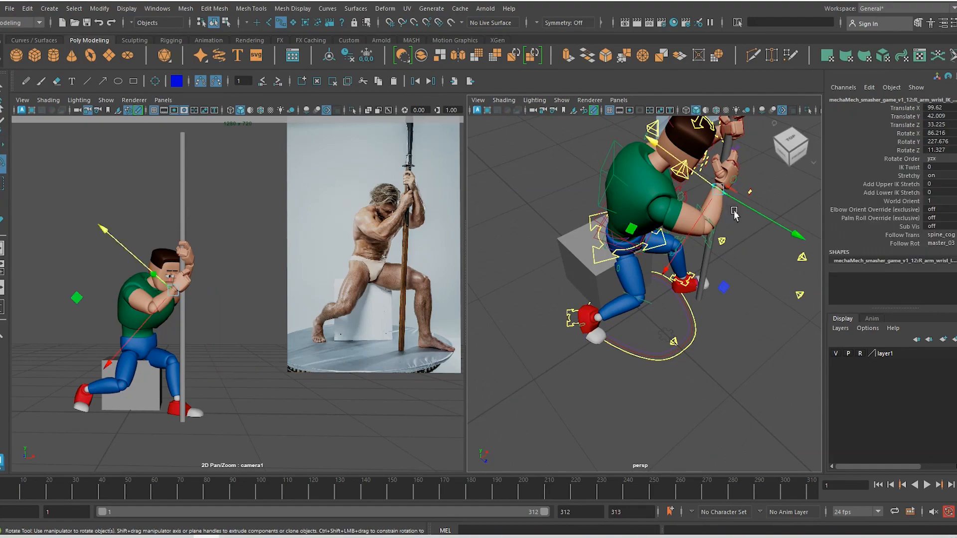
key(w)
drag(745, 207, 750, 210)
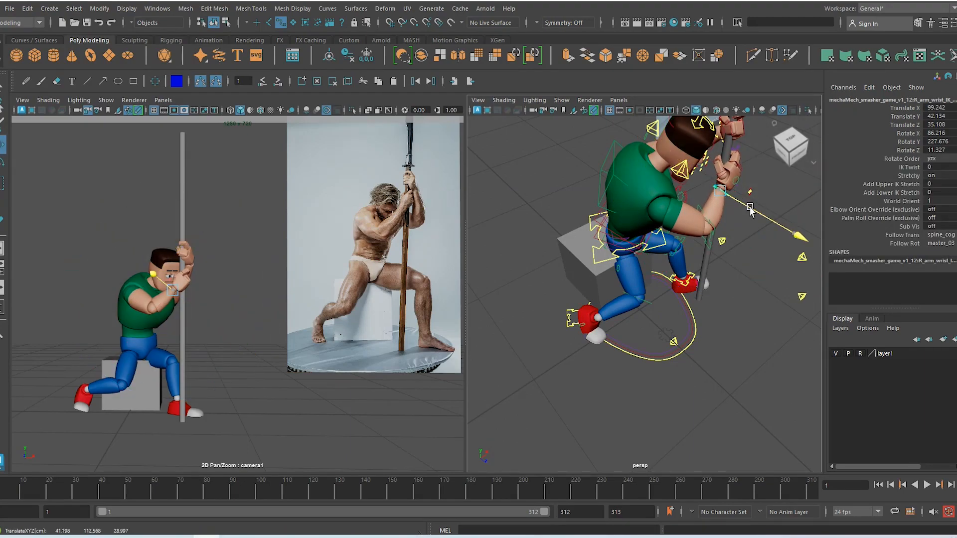
key(e)
drag(775, 252, 786, 263)
key(w)
drag(759, 211, 766, 215)
key(e)
drag(767, 271, 771, 269)
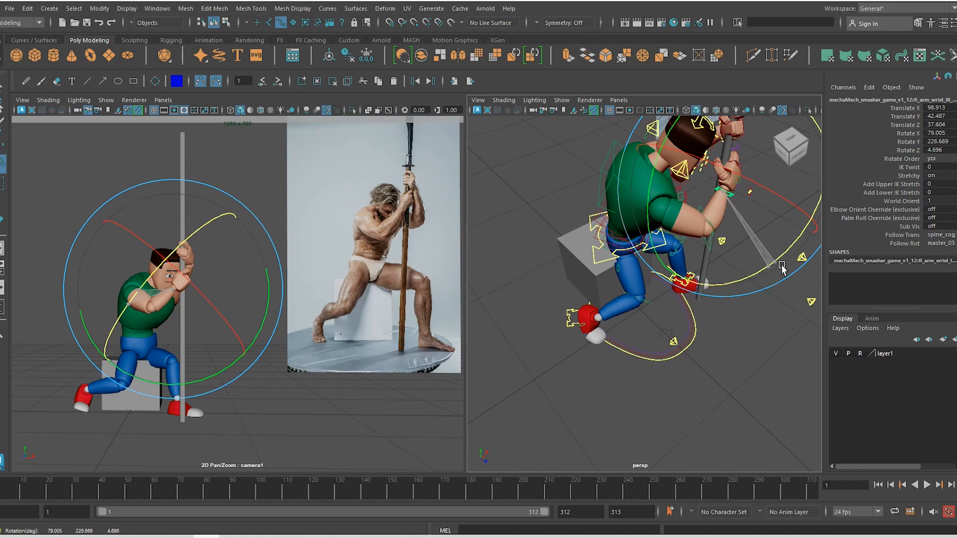
Push the right hand further along and rotate the wrist to 74.177, 226.465, 0.125 around the pole
key(w)
drag(753, 205, 756, 207)
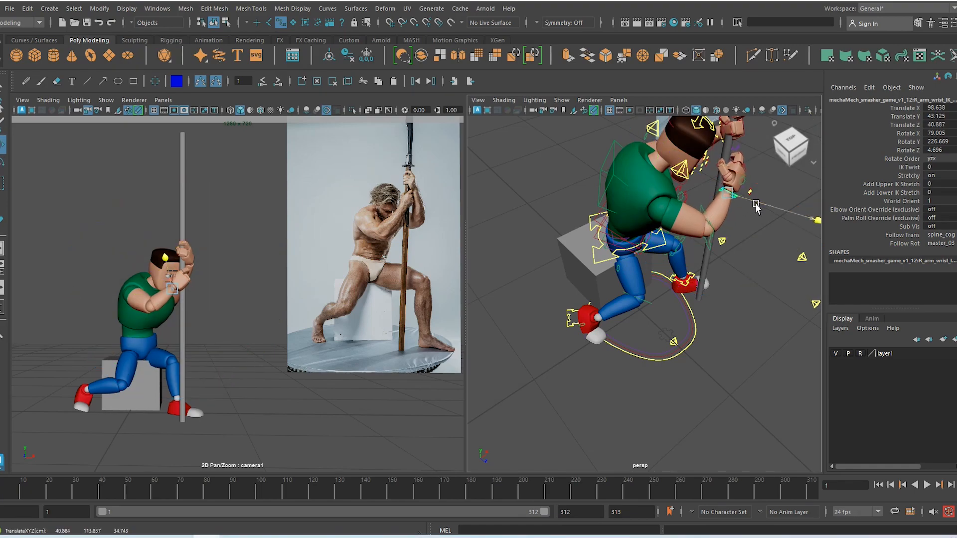
key(e)
drag(781, 264, 798, 254)
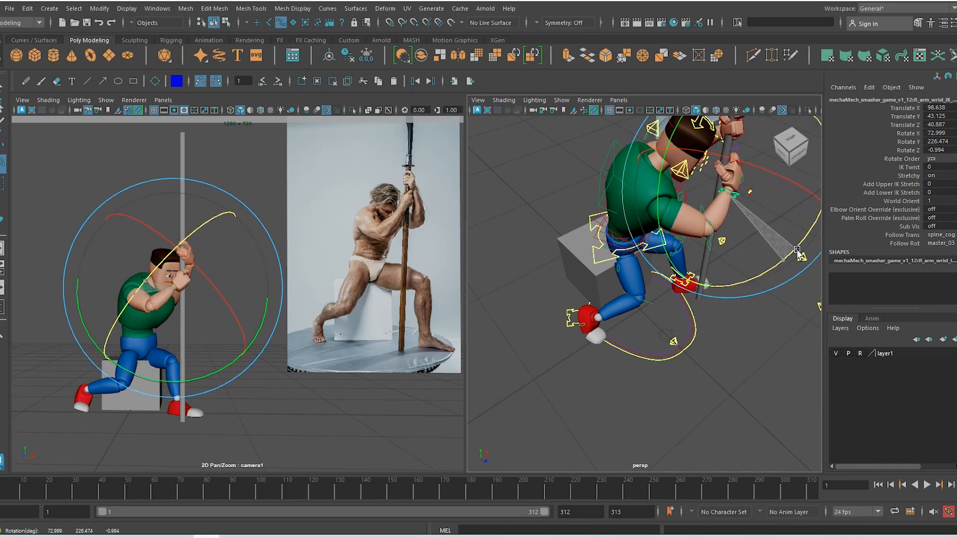
key(w)
drag(767, 195, 770, 197)
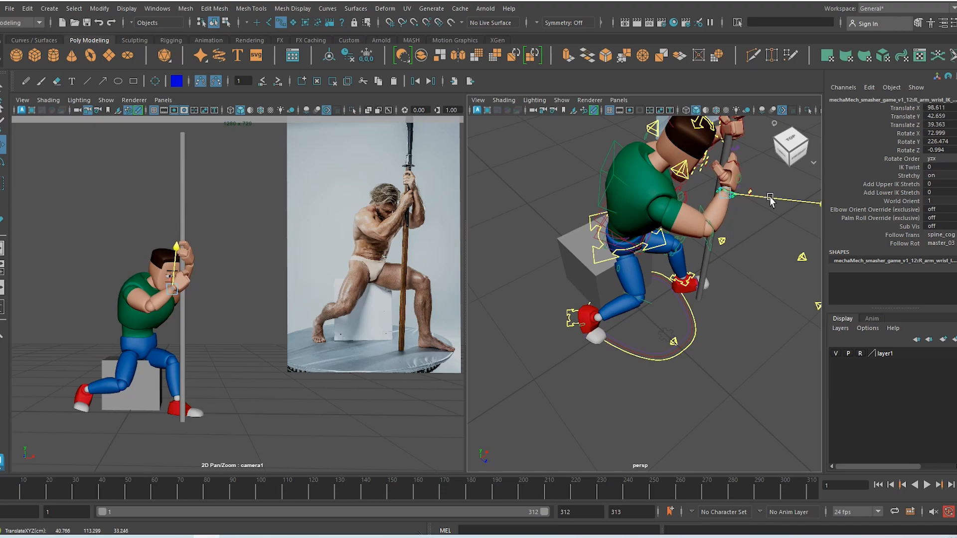
key(e)
drag(783, 243, 681, 248)
key(w)
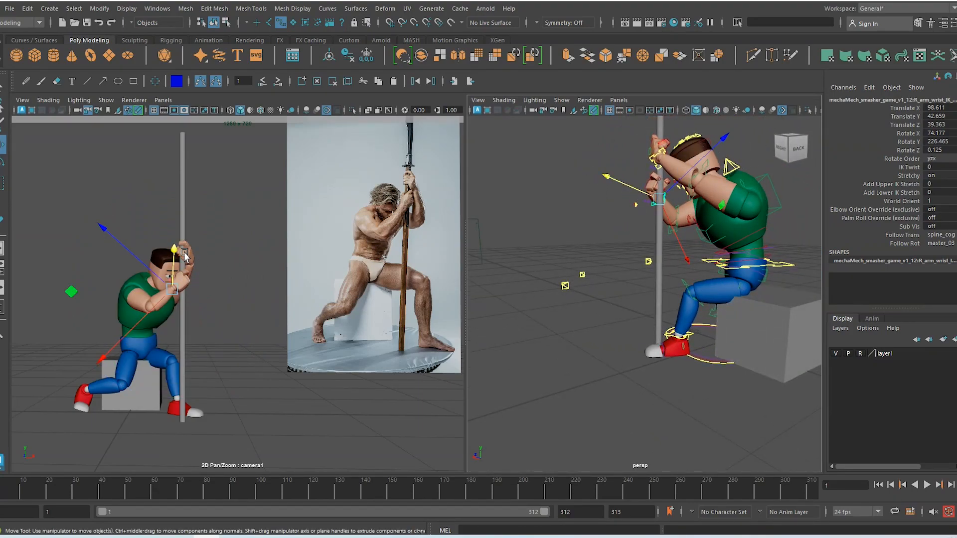
alt+drag(719, 176, 692, 274)
Rotate the left shoulder control forward and up, then ease back its twist
click(743, 183)
key(e)
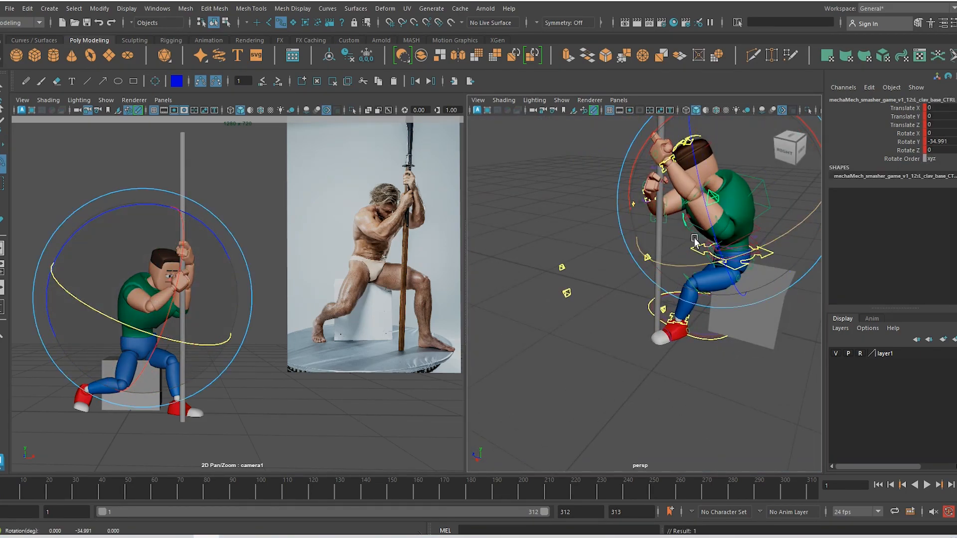
drag(696, 224, 583, 219)
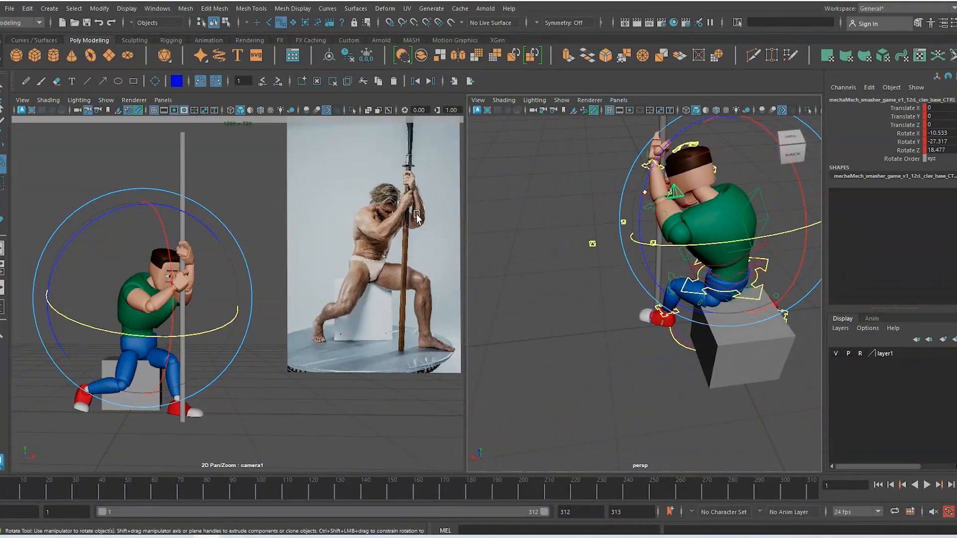
alt+drag(664, 194, 820, 230)
alt+drag(725, 237, 660, 250)
key(w)
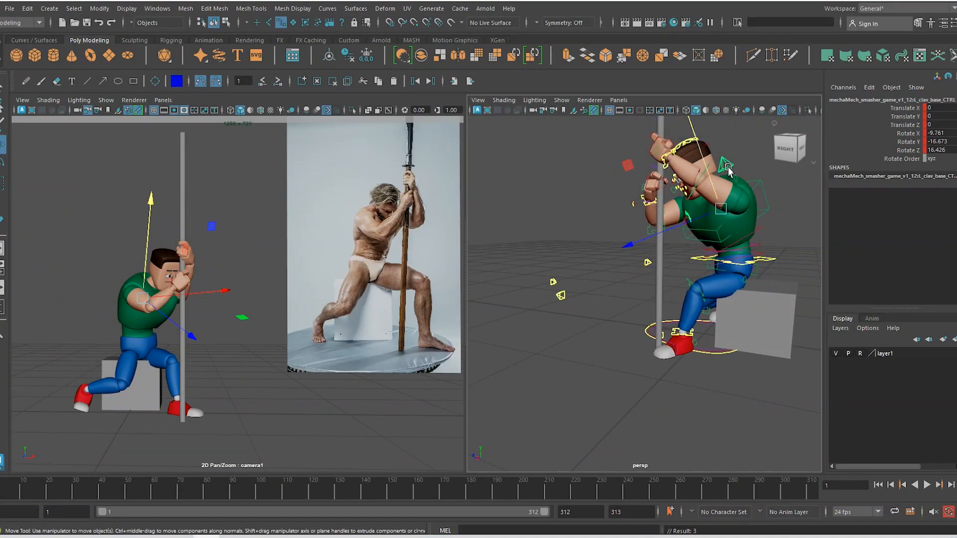
Push the left clavicle tip control forward to translate Z 5.515
click(726, 166)
key(e)
key(w)
drag(716, 221, 716, 252)
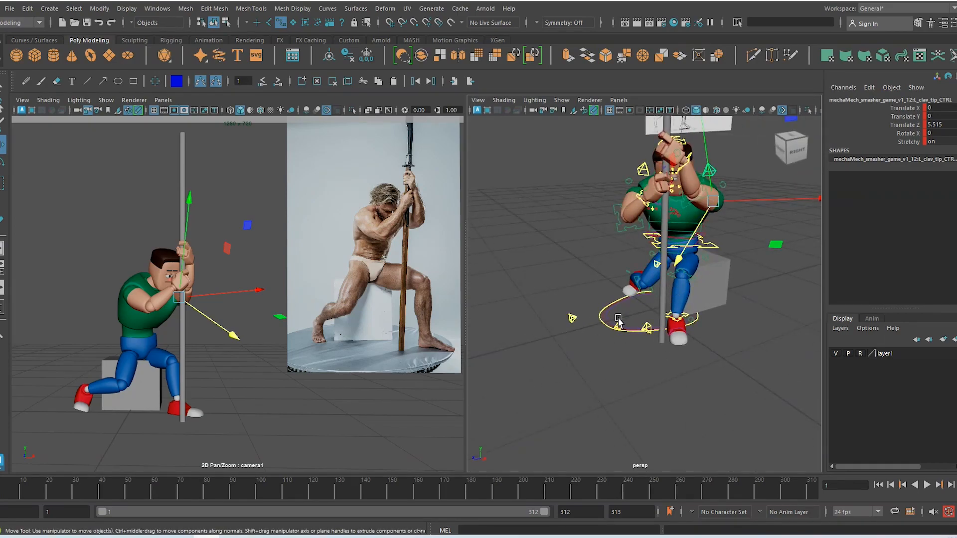
Swing the left elbow control outward and up to 41.145, 14.532, -45.721
alt+drag(618, 322, 669, 324)
click(662, 267)
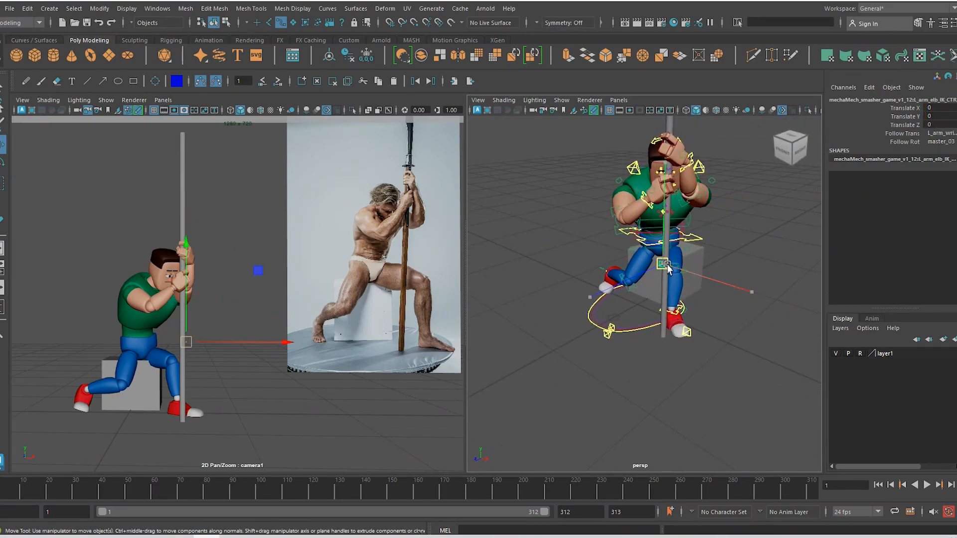
drag(662, 265, 747, 247)
Switch the move axes to World and lower the left wrist control down the pole
click(697, 165)
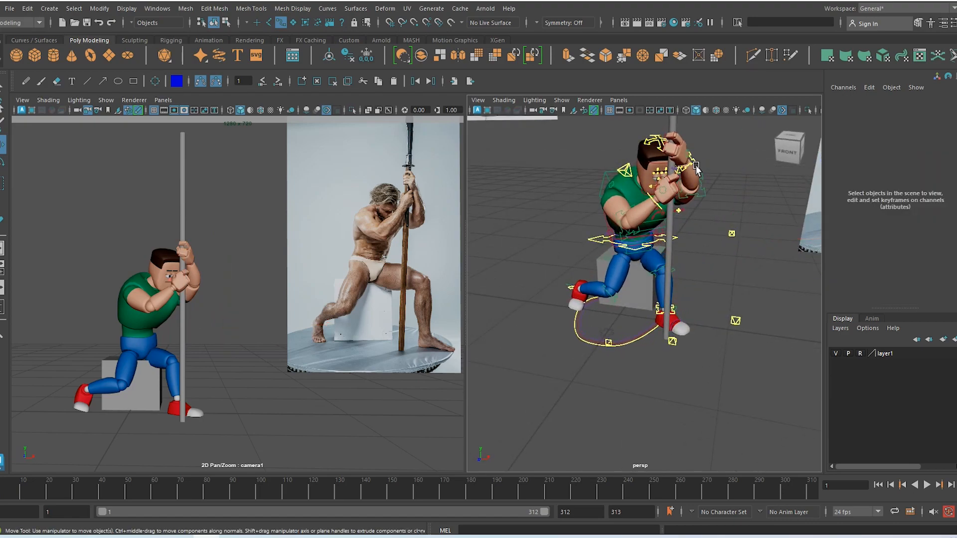
click(696, 165)
alt+middle_drag(686, 158, 678, 190)
key(w)
click(678, 189)
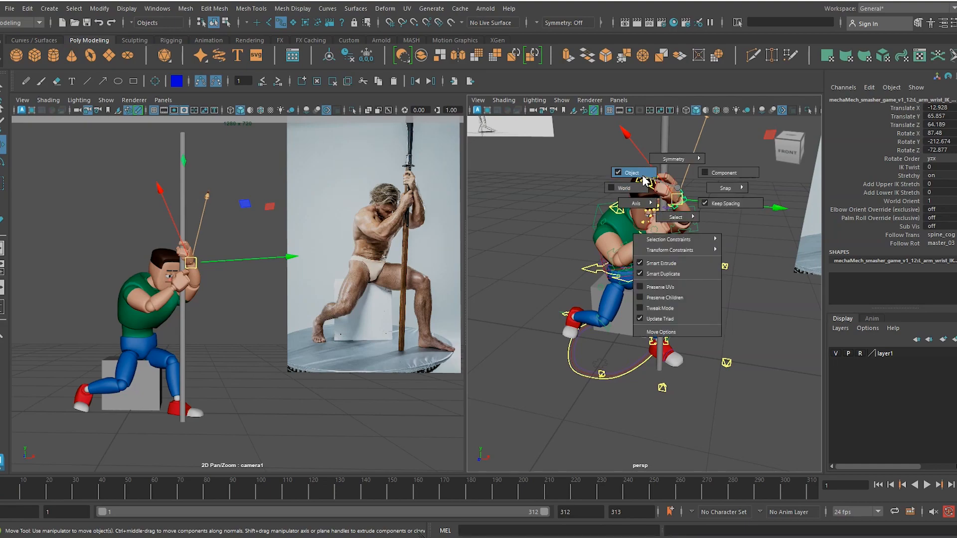
drag(645, 181, 631, 187)
alt+middle_drag(670, 131, 672, 167)
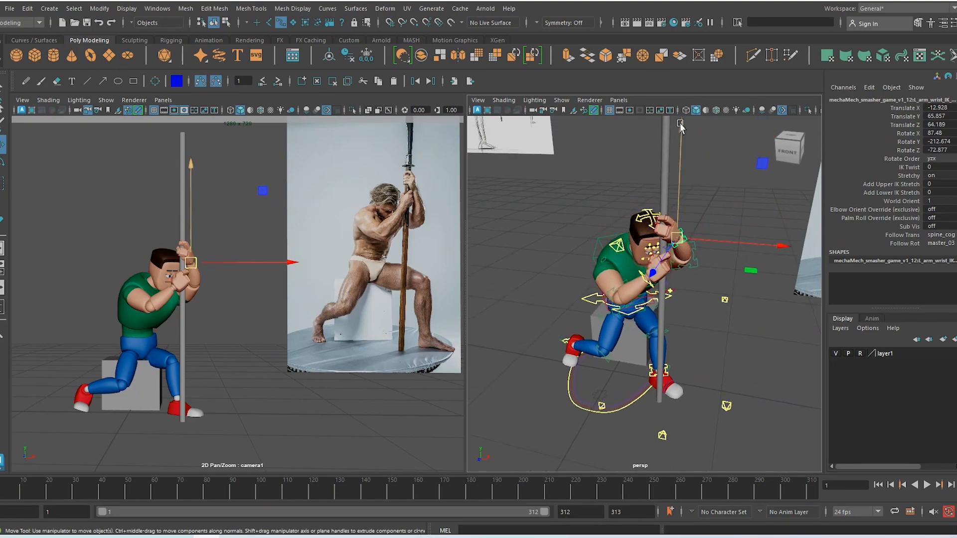
drag(681, 128, 683, 140)
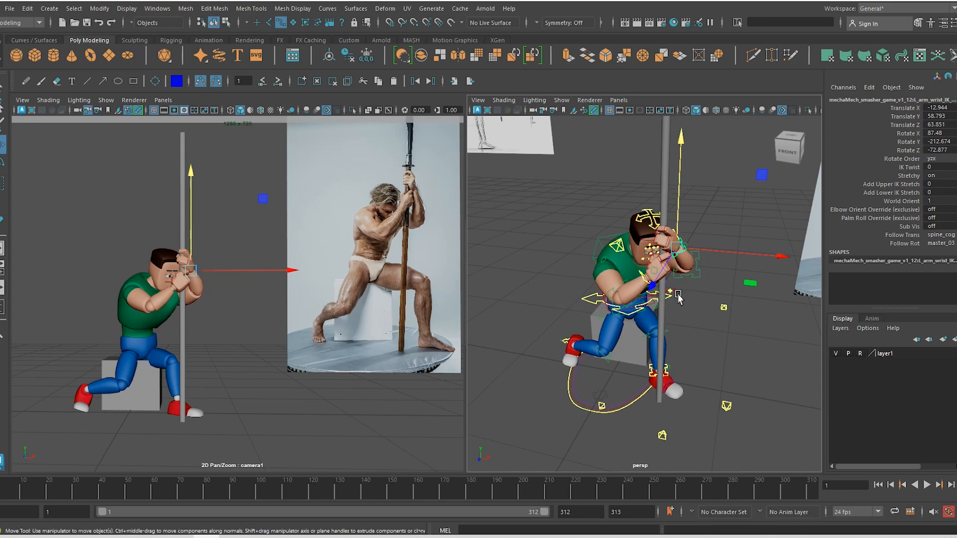
Roll the left clavicle base control to -2.199, -3.706, 25.818
alt+drag(677, 297, 526, 286)
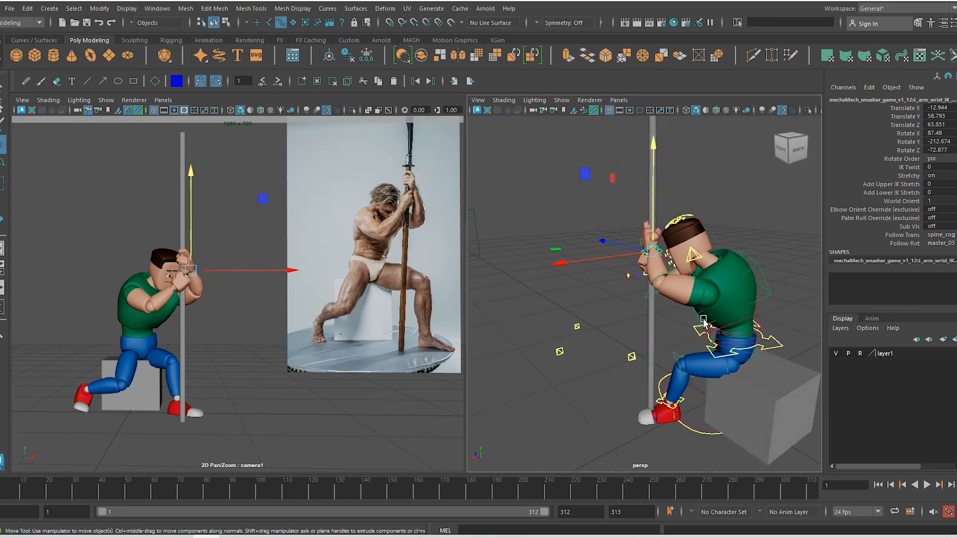
alt+drag(703, 321, 742, 268)
click(680, 295)
key(e)
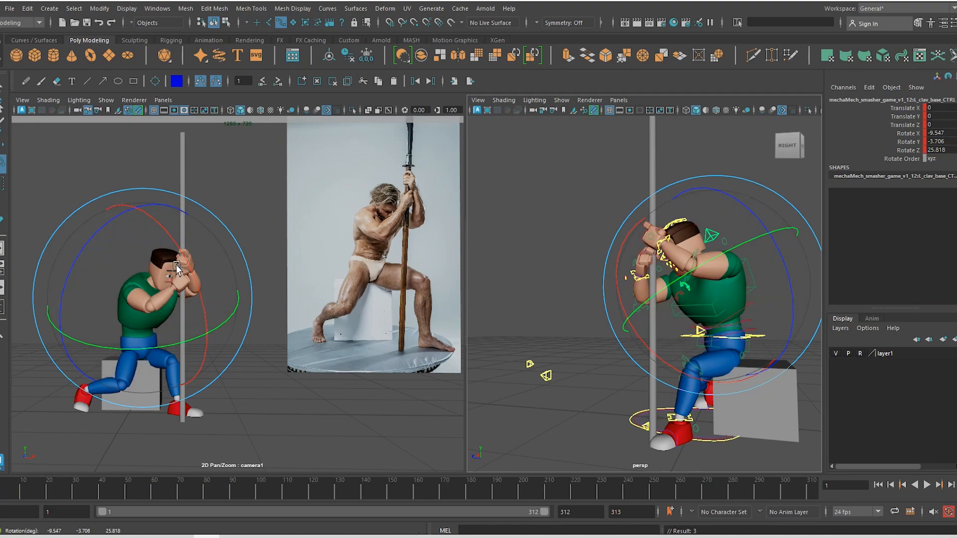
drag(196, 273, 195, 268)
key(w)
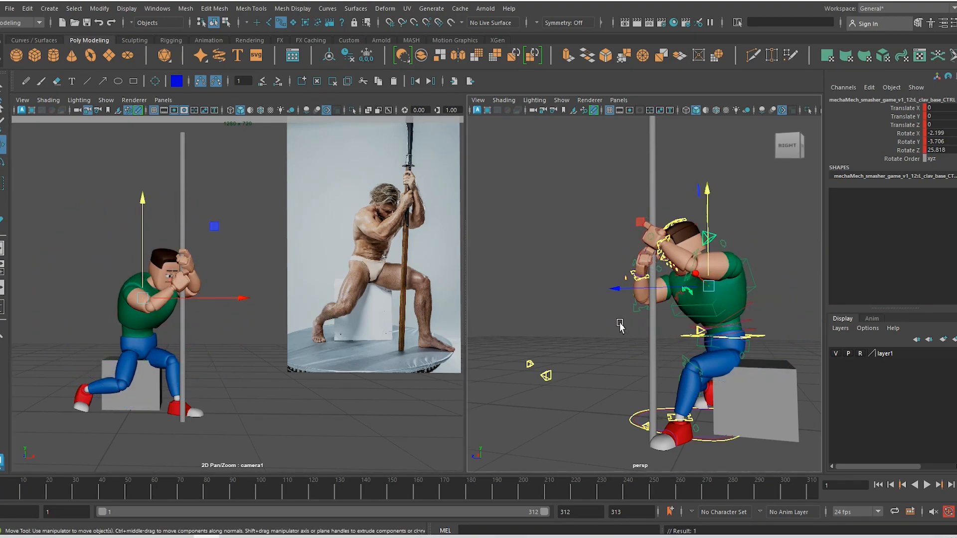
Zoom the view in to frame the character's face
alt+drag(618, 321, 739, 324)
alt+right_drag(617, 218, 698, 319)
mouse_move(686, 314)
alt+middle_down()
mouse_move(684, 325)
mouse_move(685, 297)
alt+middle_up()
alt+right_drag(644, 221, 722, 313)
alt+middle_drag(722, 313, 705, 294)
alt+right_drag(677, 220, 732, 295)
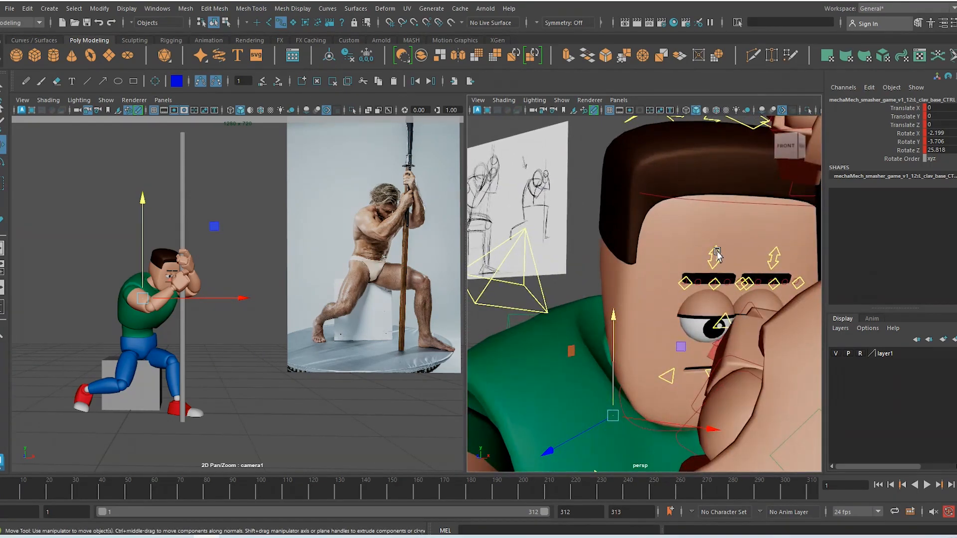
Rotate both eyebrow root controls to Z -20.663 to form a frown
click(717, 255)
key(e)
drag(629, 233, 647, 215)
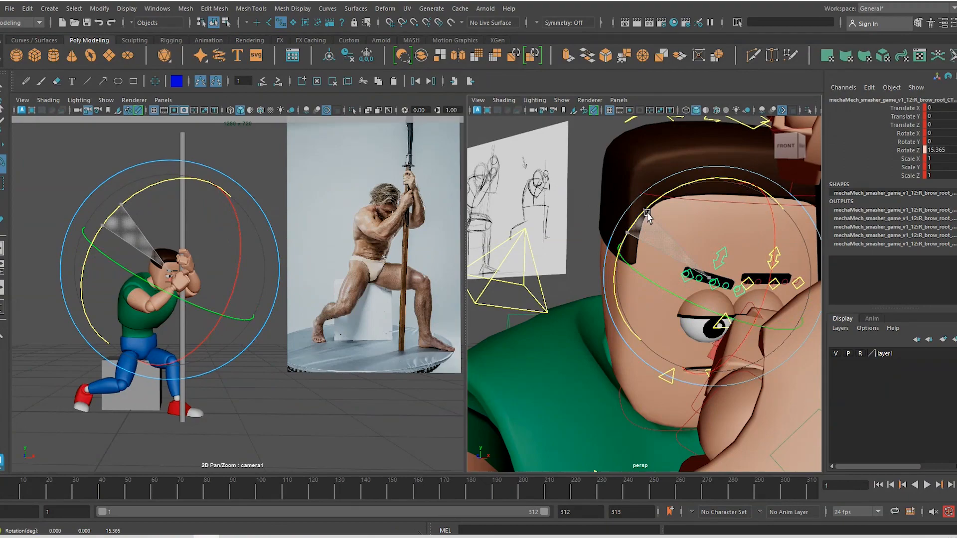
key(ctrl+z)
key(w)
shift+click(776, 254)
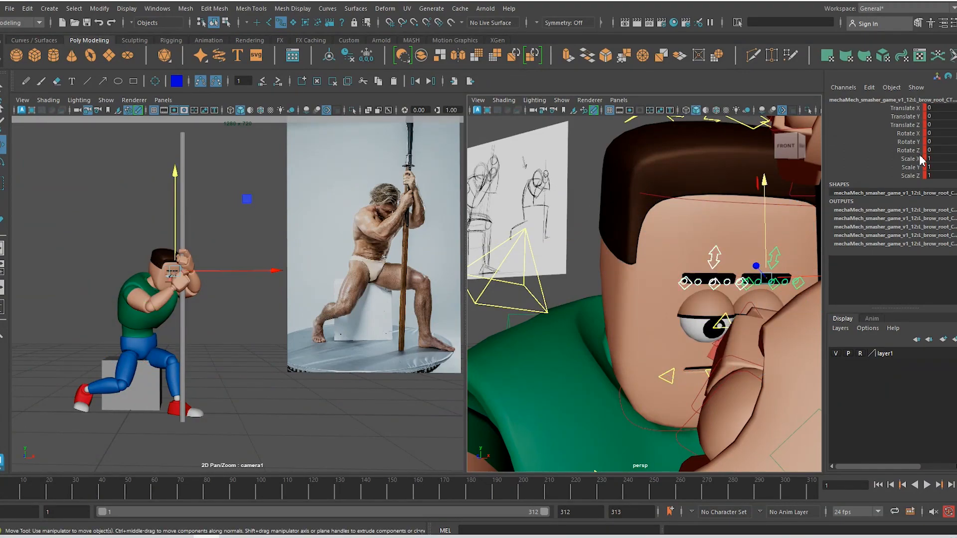
click(907, 142)
key(e)
drag(727, 198, 711, 374)
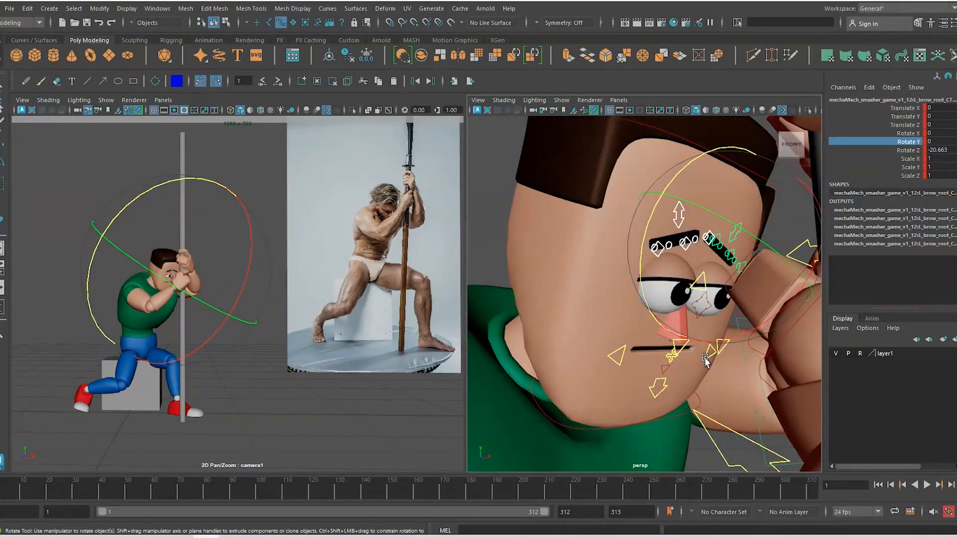
Lower the right mouth corner control to translate Y -0.816
click(710, 354)
key(w)
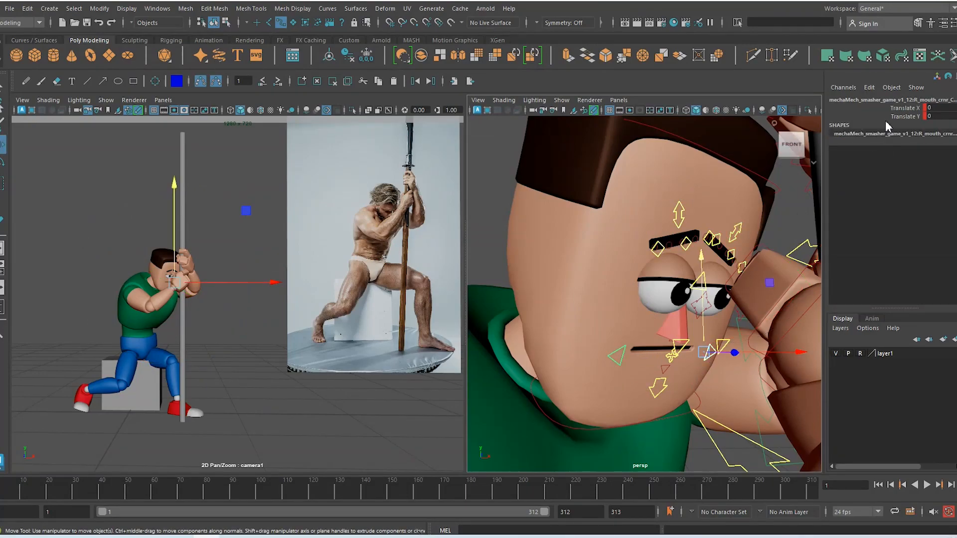
click(905, 109)
drag(736, 258, 732, 268)
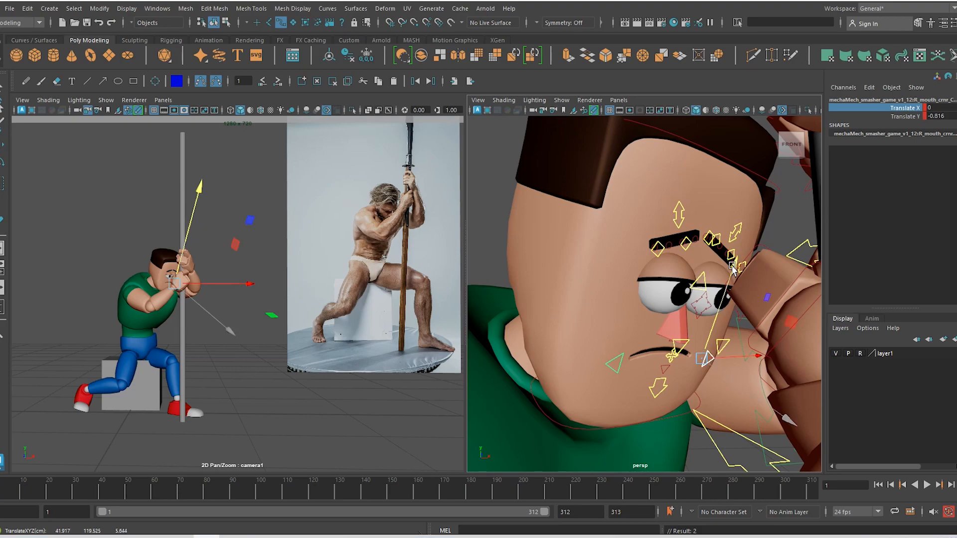
alt+drag(708, 355, 728, 272)
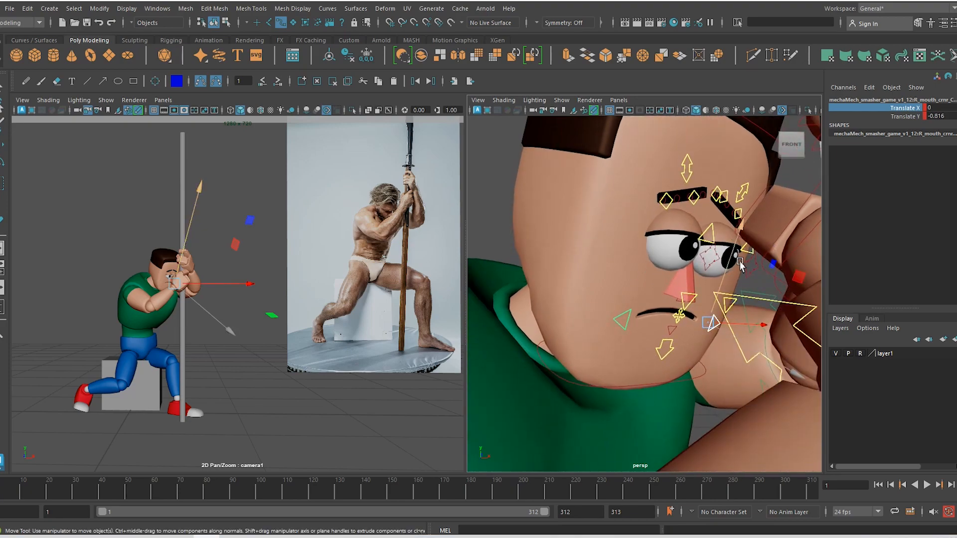
alt+right_drag(712, 324, 740, 305)
alt+right_drag(736, 366, 613, 160)
alt+drag(651, 294, 626, 230)
click(778, 442)
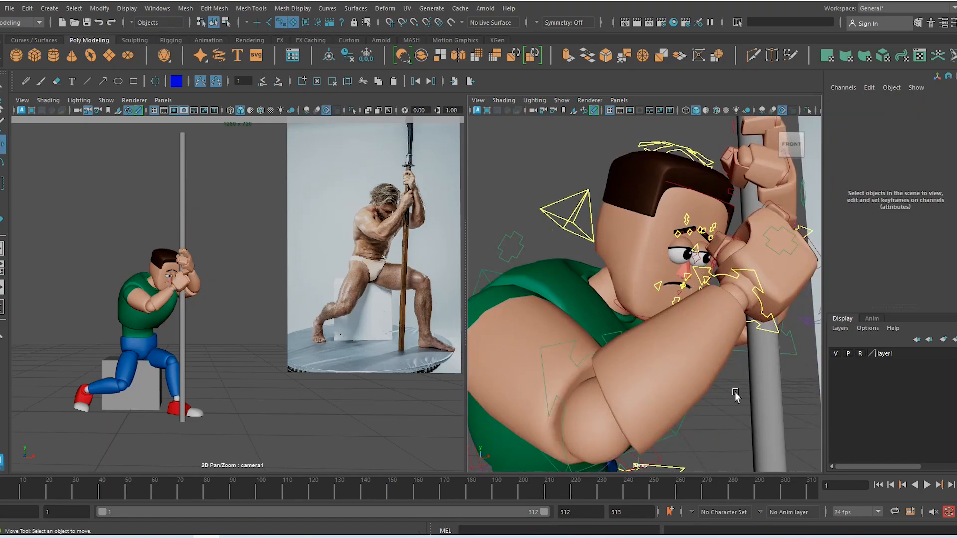
Frame the pole and tilt it slightly
click(776, 393)
key(f)
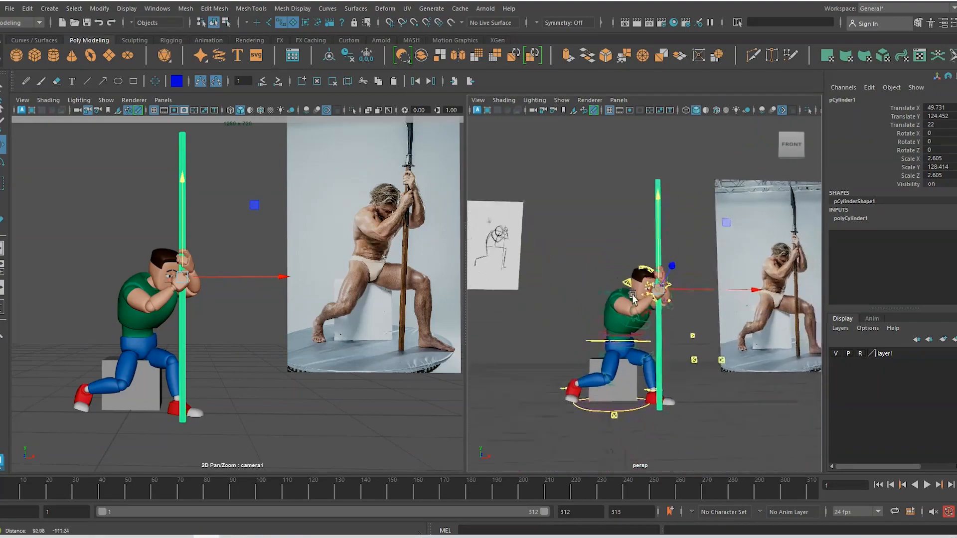
key(e)
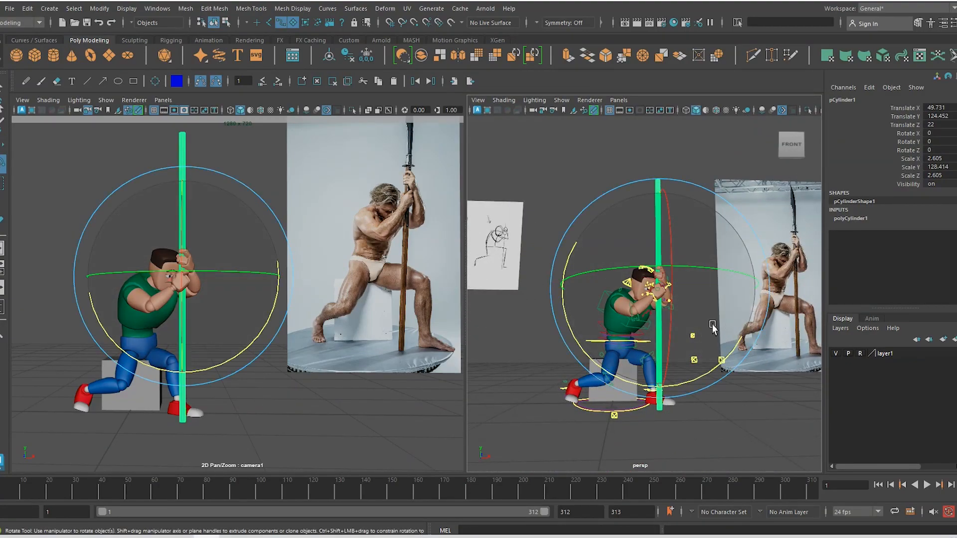
drag(246, 294, 245, 305)
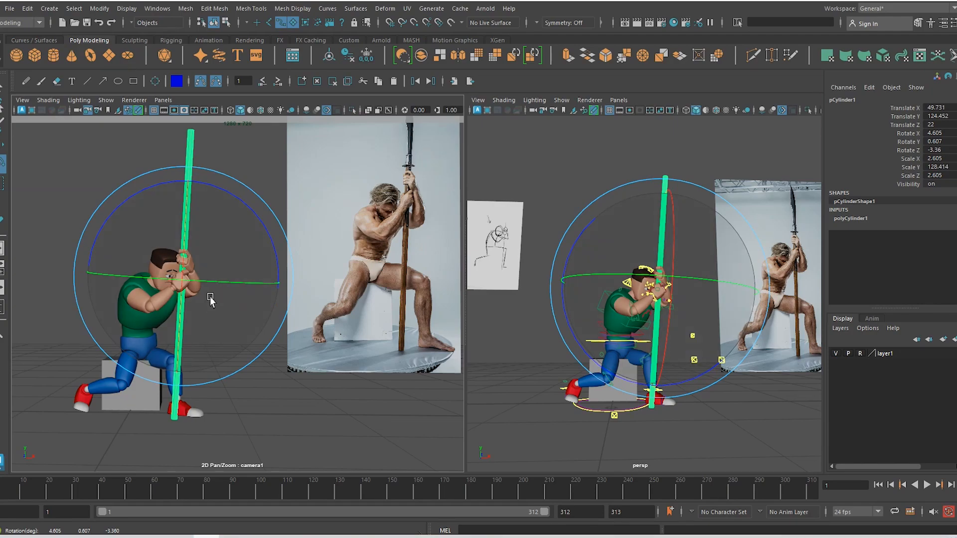
key(w)
Nudge the pole slightly along X, then select the leg ankle IK control
alt+drag(663, 269, 686, 272)
alt+middle_drag(686, 271, 657, 302)
alt+right_drag(657, 302, 765, 421)
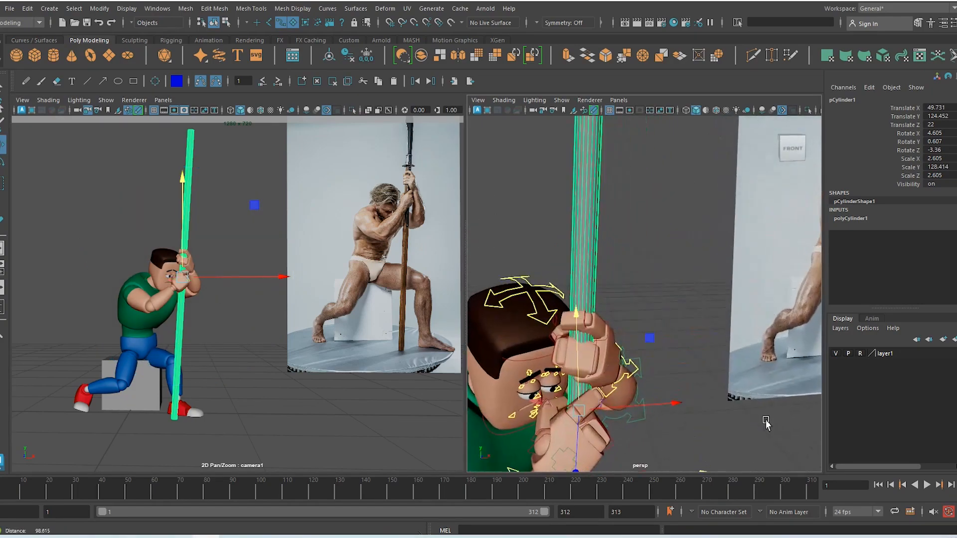
drag(674, 407, 591, 371)
scroll(661, 412, down, 6)
alt+middle_drag(652, 426, 656, 286)
click(230, 404)
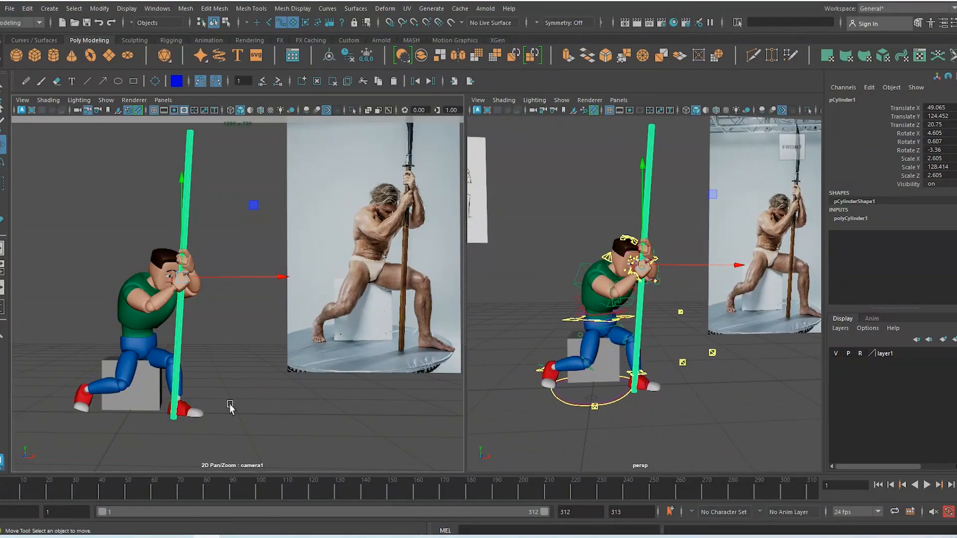
mouse_move(641, 351)
alt+mouse_down()
mouse_move(613, 369)
mouse_move(635, 396)
mouse_move(640, 389)
mouse_move(742, 397)
mouse_move(754, 372)
alt+mouse_up()
click(658, 381)
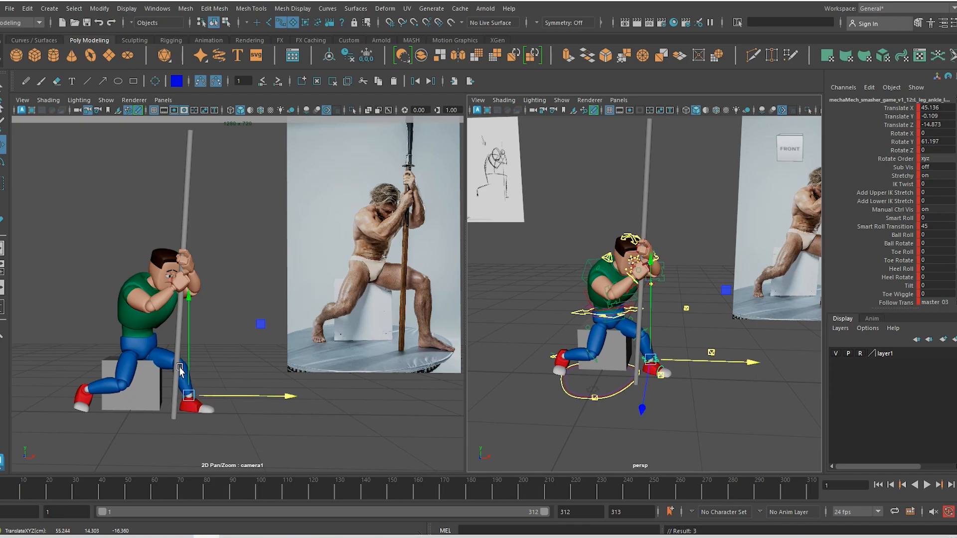
Undo the foot move and slide the ankle IK control forward along X toward the pole
key(ctrl+z)
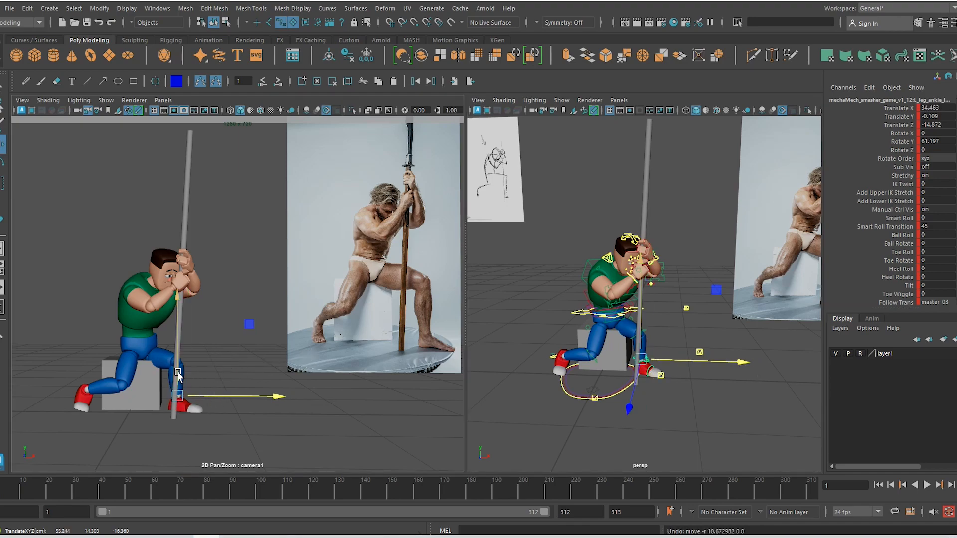
drag(174, 371, 177, 369)
drag(197, 404, 210, 403)
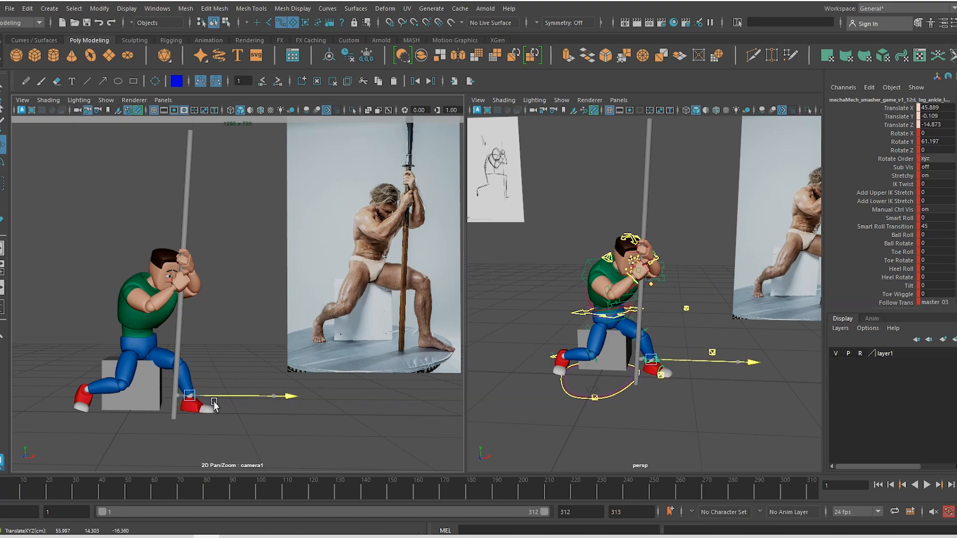
Shift the seat cube pCube1 along X
click(141, 379)
alt+drag(629, 326, 619, 323)
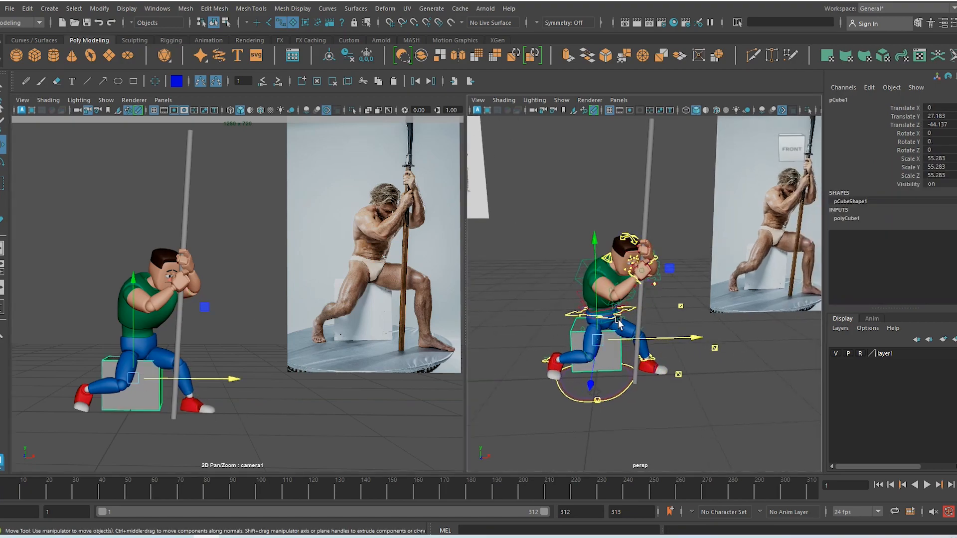
drag(697, 338, 673, 316)
Rotate the hip control to -13.59, 11.764, 6.437 so the body leans toward the pole
click(592, 319)
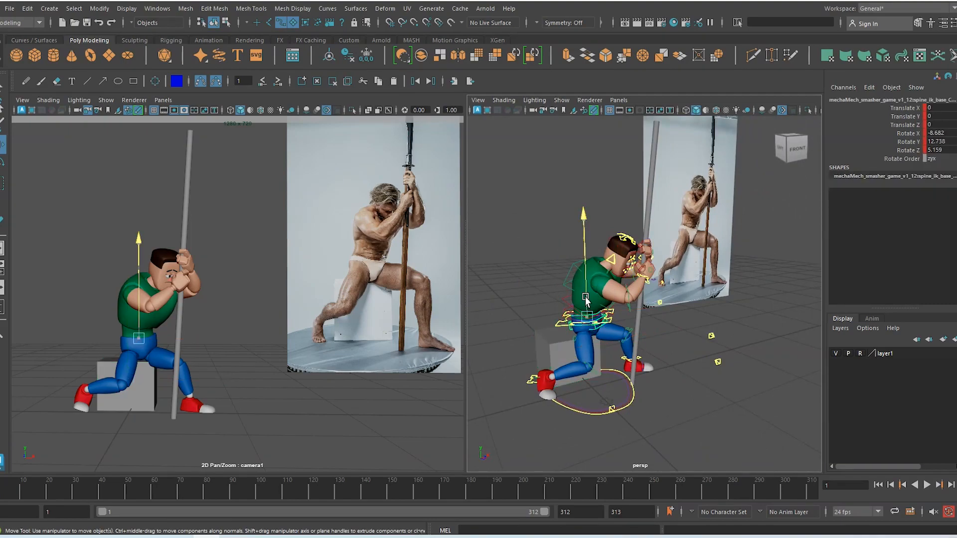
key(e)
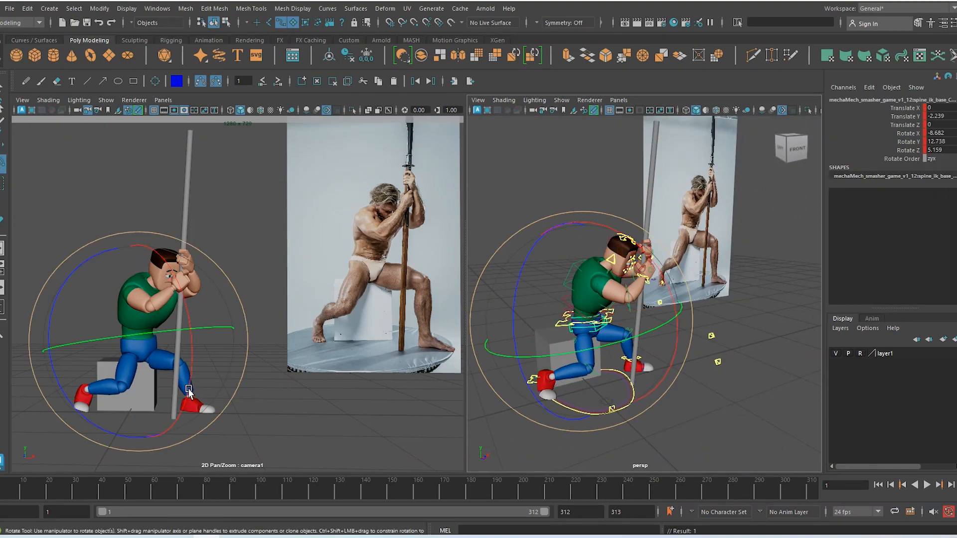
mouse_move(190, 393)
mouse_down()
mouse_move(192, 362)
mouse_move(193, 378)
mouse_up()
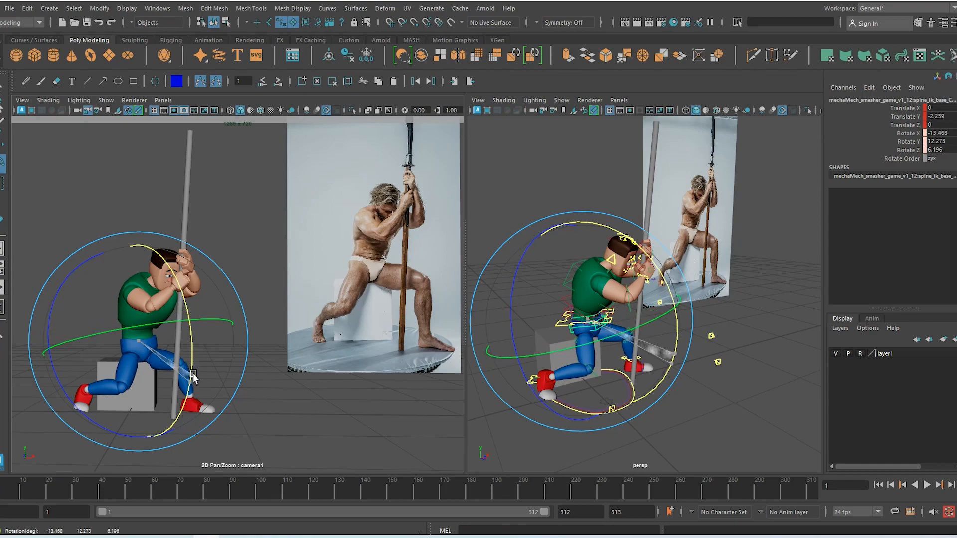
drag(143, 295, 145, 297)
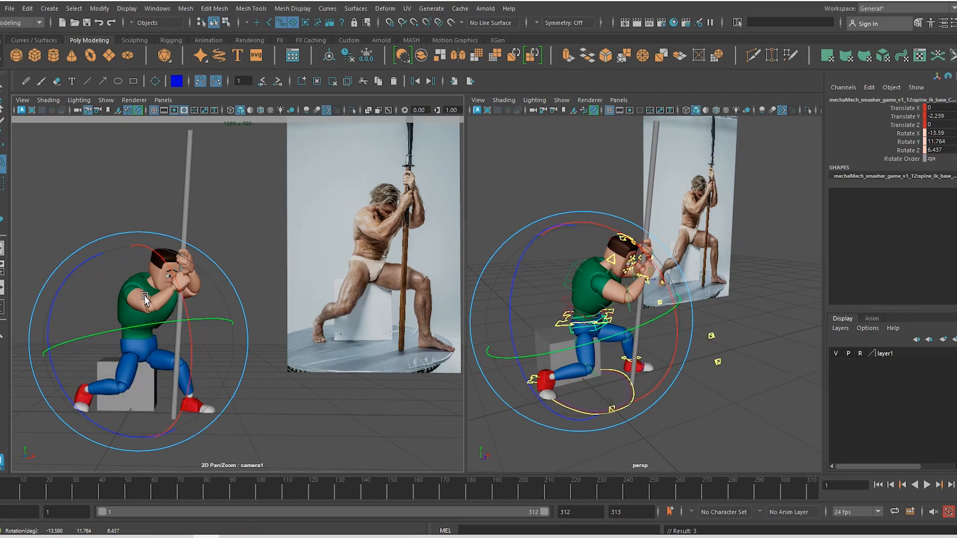
click(286, 396)
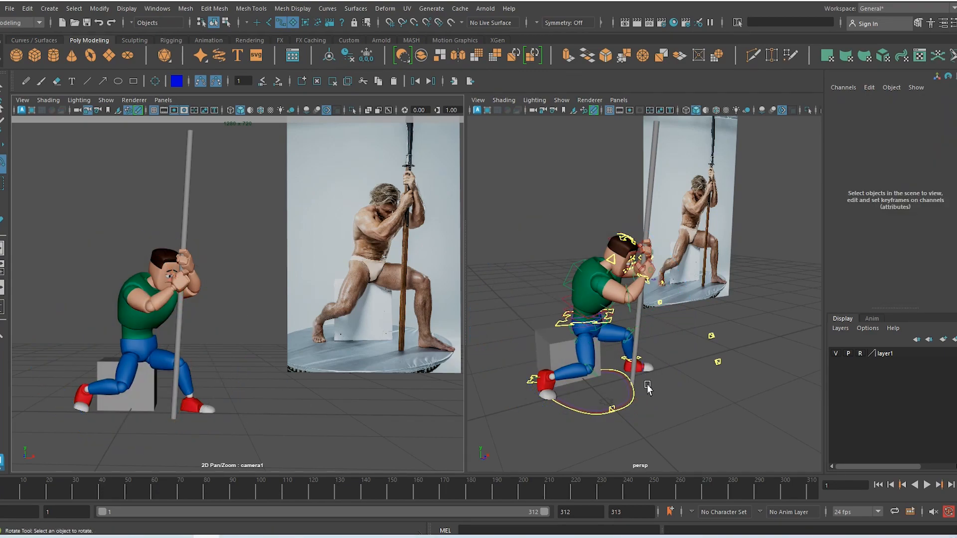
alt+drag(610, 383, 670, 309)
scroll(673, 319, up, 3)
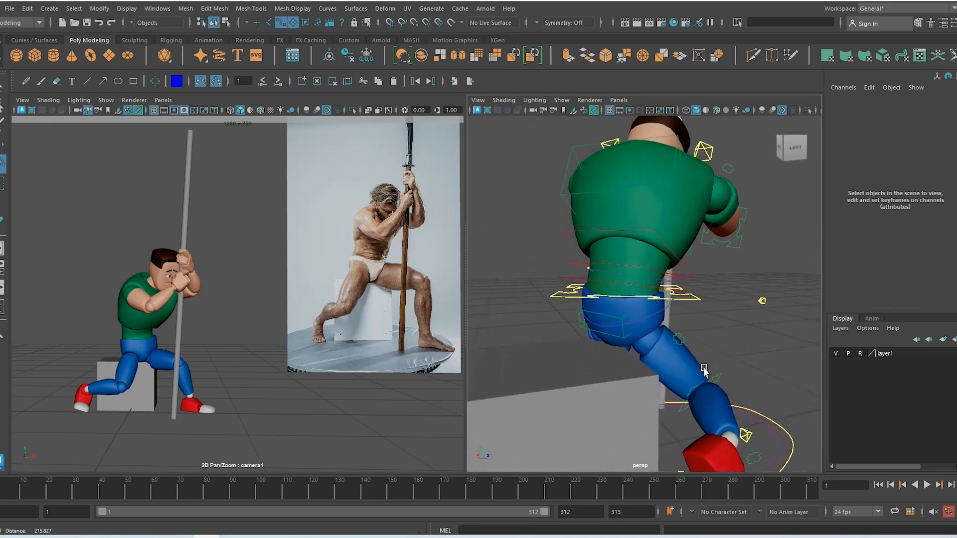
Rotate the hip control slightly to refine the lean
click(629, 339)
click(692, 392)
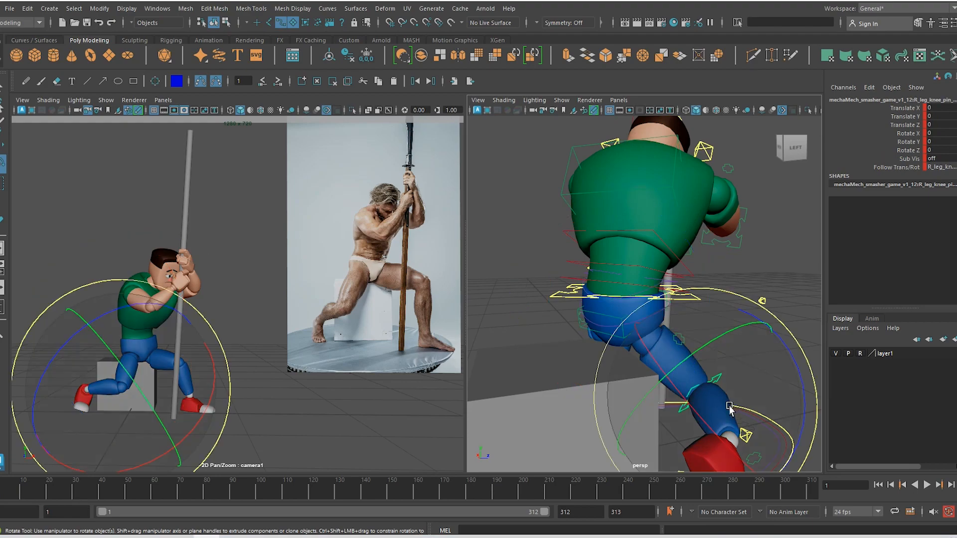
alt+drag(692, 392, 588, 376)
key(w)
scroll(667, 330, up, 5)
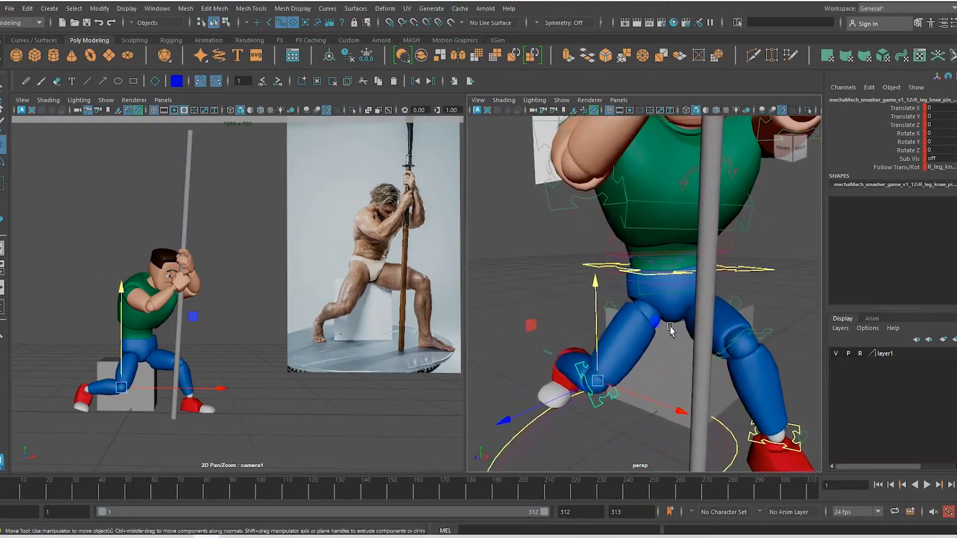
click(660, 288)
key(e)
drag(779, 298, 779, 305)
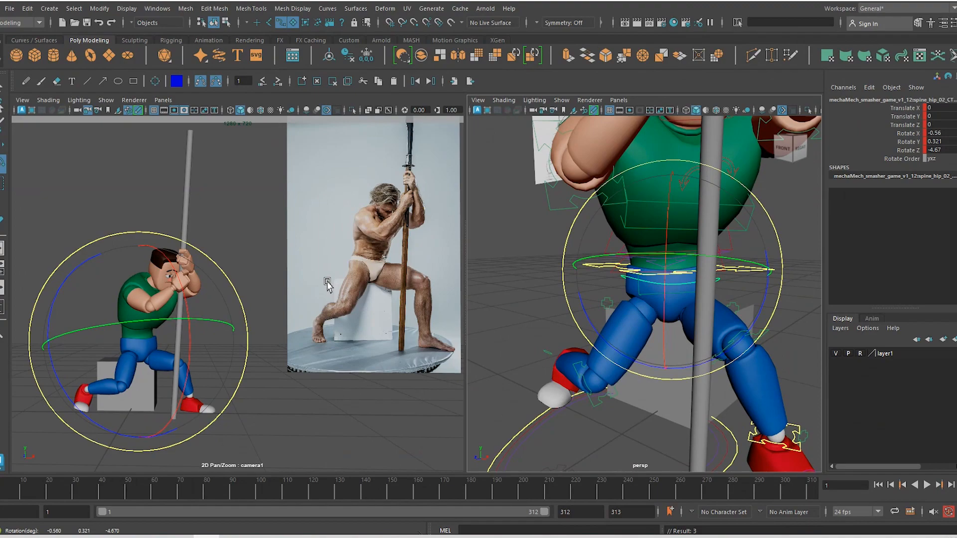
click(351, 307)
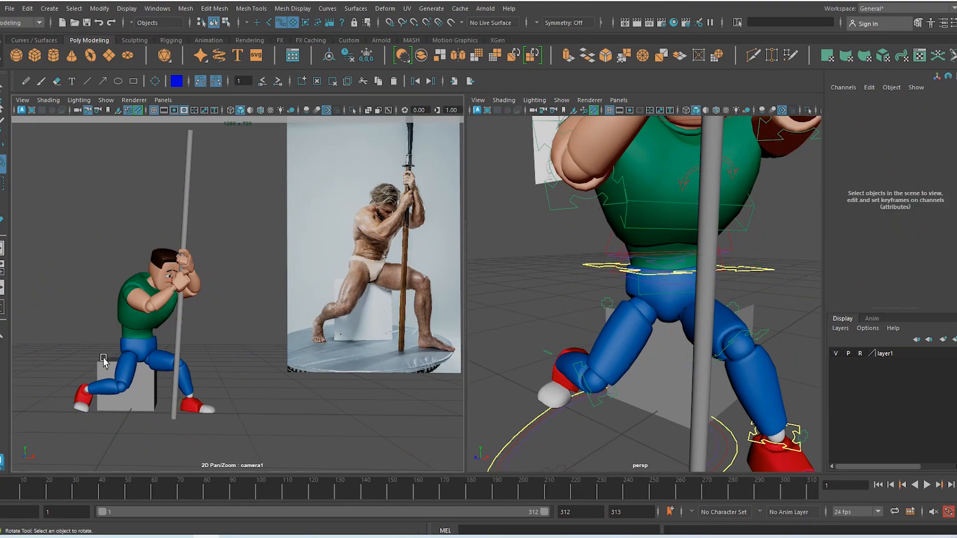
Frame the legs and select the master and inner ring controls
alt+drag(597, 353, 624, 390)
alt+right_drag(624, 390, 596, 365)
alt+middle_drag(596, 366, 615, 292)
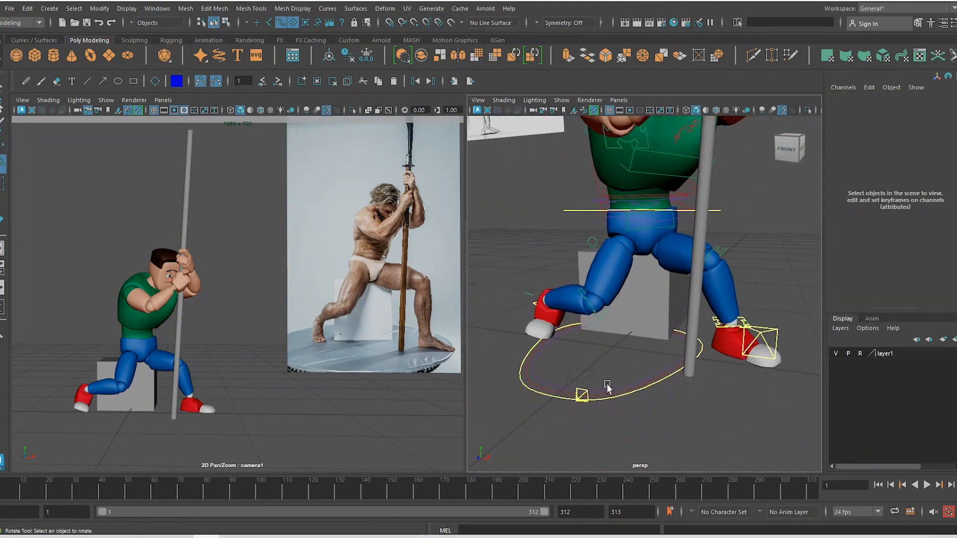
click(582, 397)
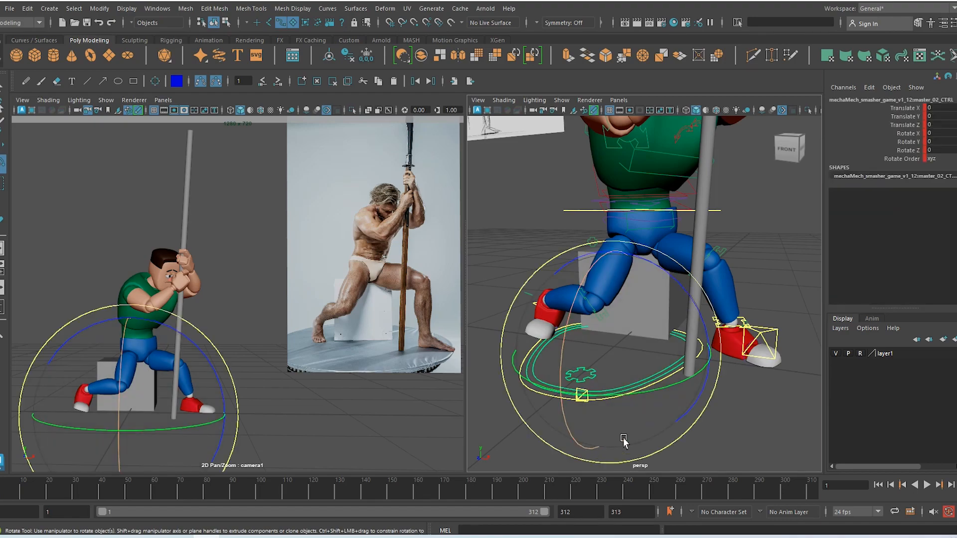
click(622, 414)
click(585, 401)
key(w)
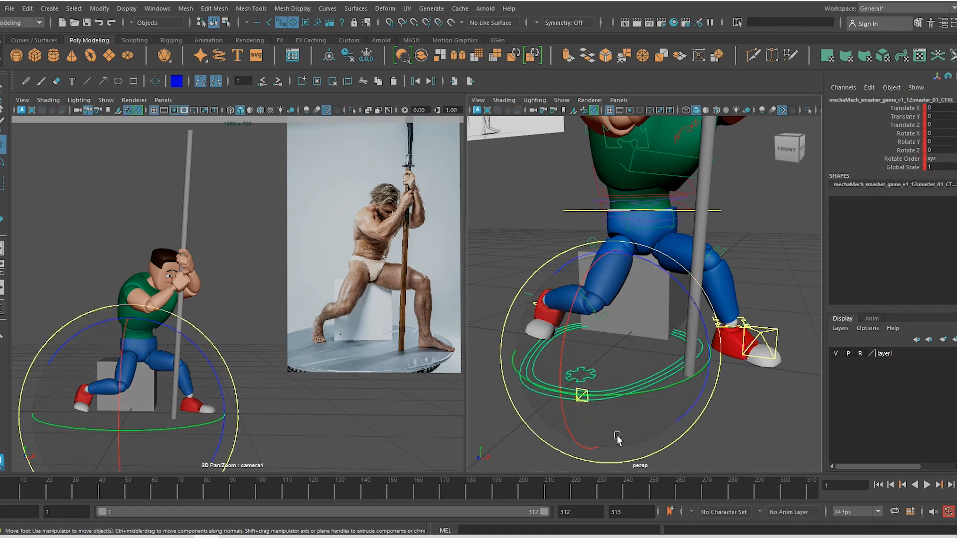
alt+drag(547, 401, 568, 424)
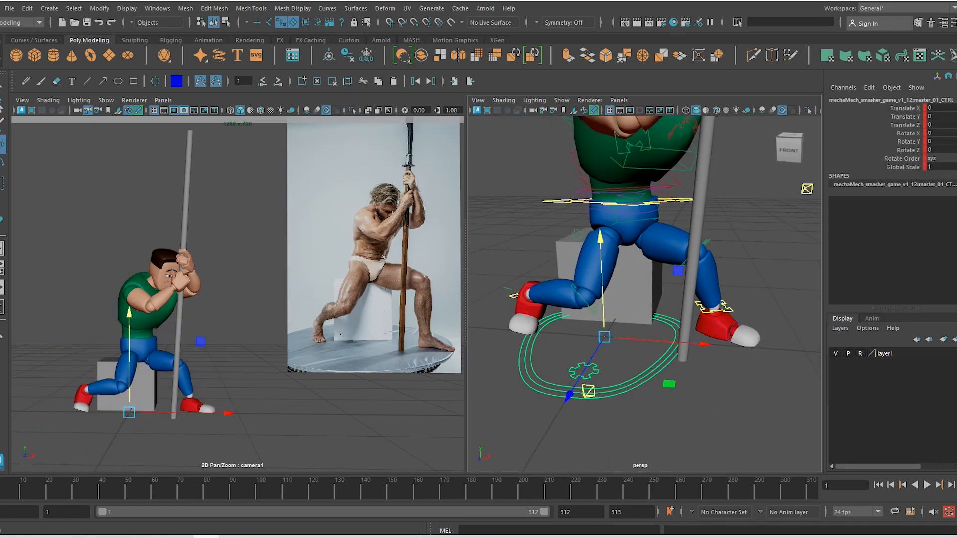
click(593, 393)
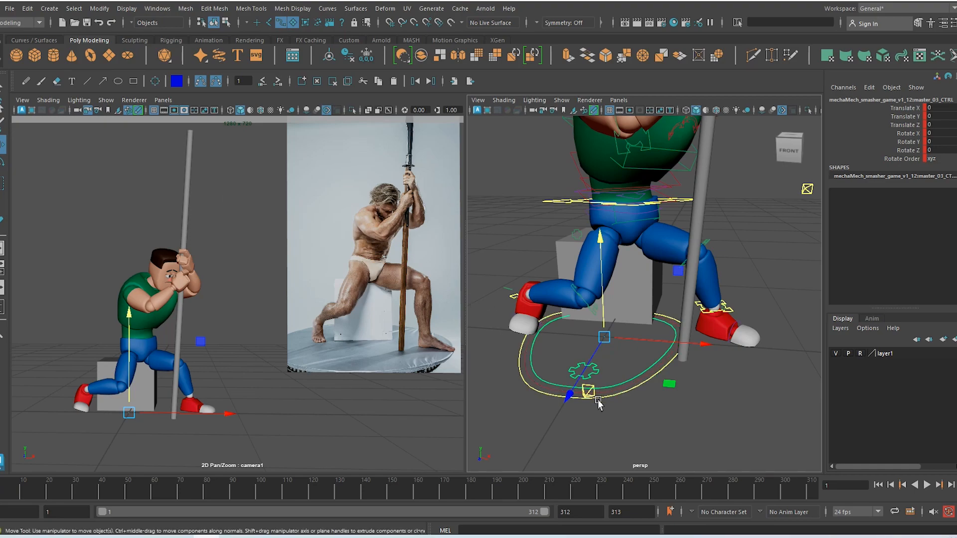
alt+drag(600, 406, 680, 417)
click(708, 417)
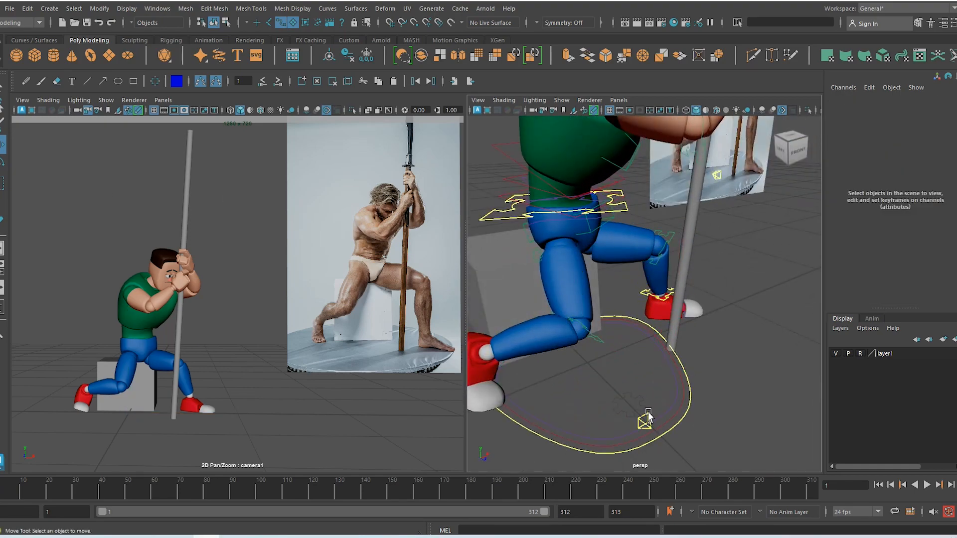
Move the right knee IK control along Z
click(648, 415)
drag(646, 425, 581, 405)
key(ctrl+z)
scroll(666, 372, down, 3)
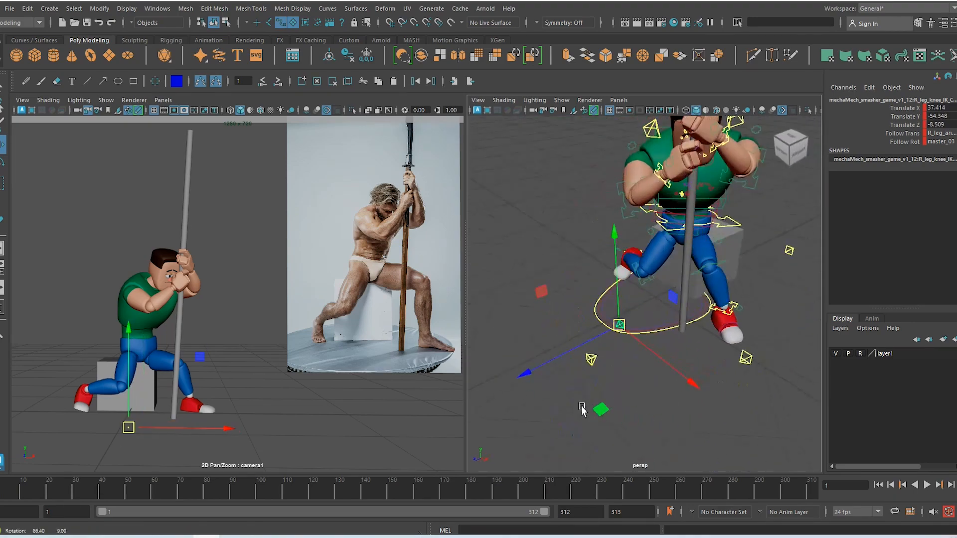
mouse_move(574, 360)
mouse_down()
mouse_move(571, 349)
mouse_move(591, 355)
mouse_up()
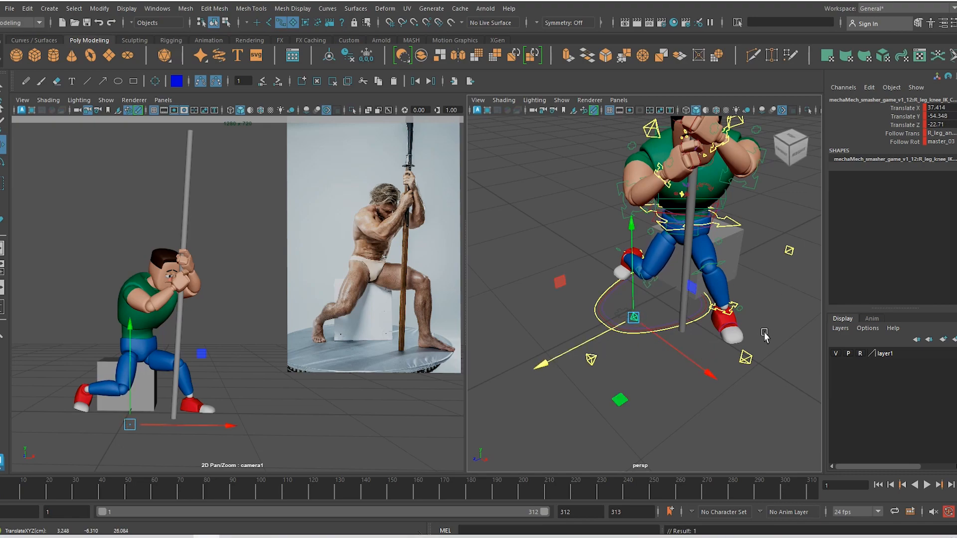
Move the left knee IK control to 20.081, 2.735, 4.722 beside the pole
click(752, 357)
drag(751, 357, 801, 355)
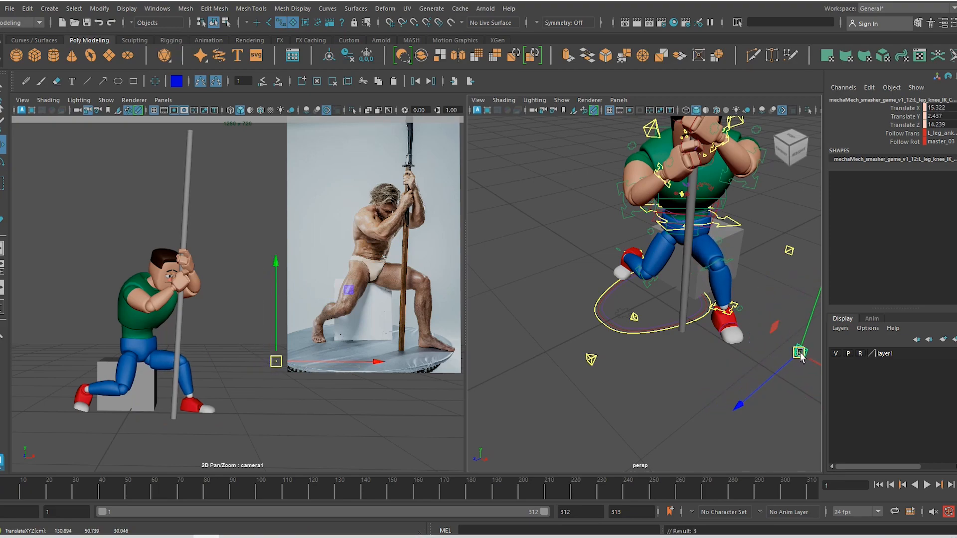
alt+right_drag(774, 374, 723, 369)
alt+middle_drag(723, 370, 603, 371)
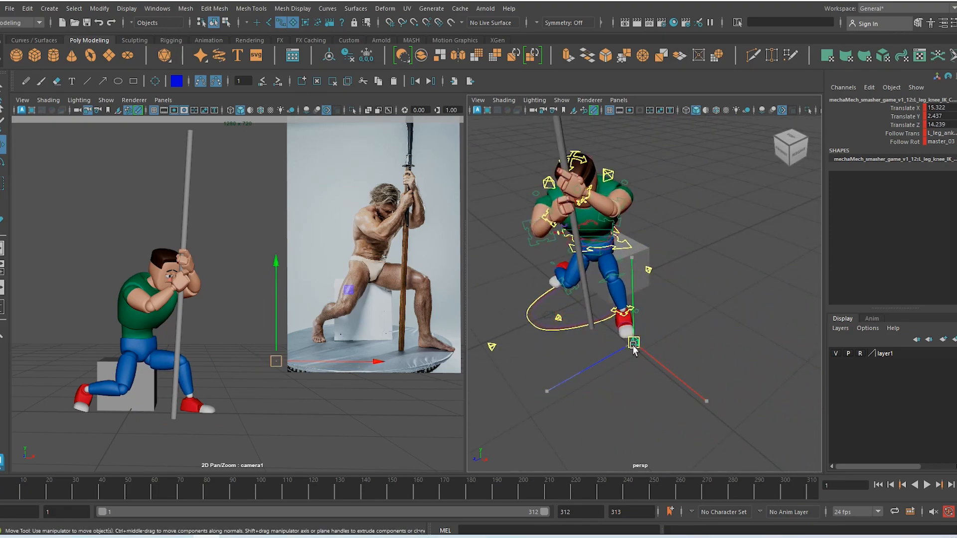
drag(632, 348, 643, 349)
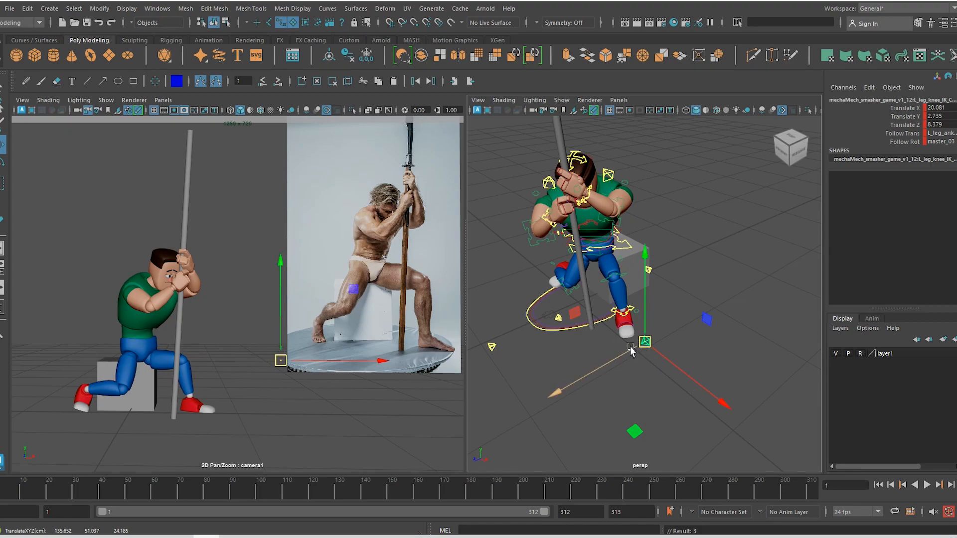
drag(630, 351, 637, 347)
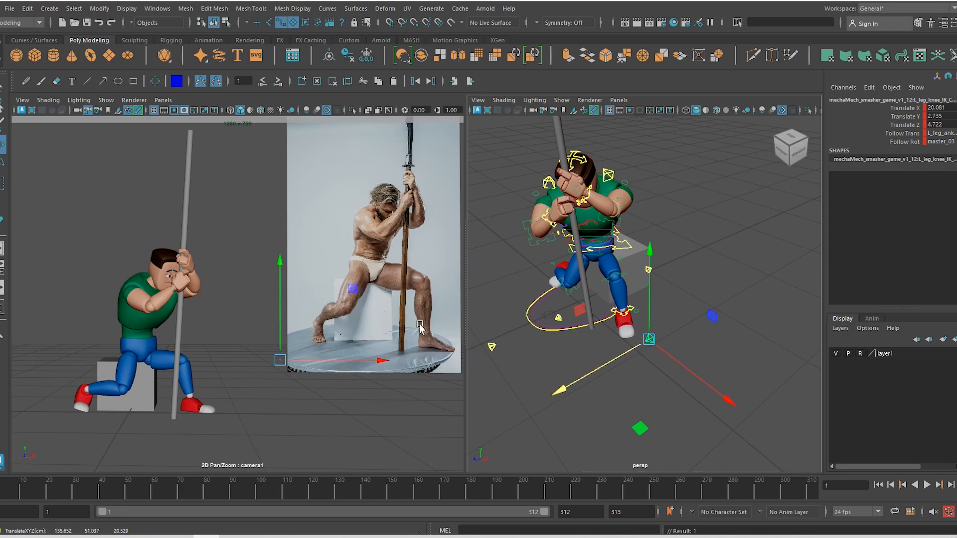
Orbit to a lower front-left view to check the leg pose
alt+drag(546, 282, 632, 265)
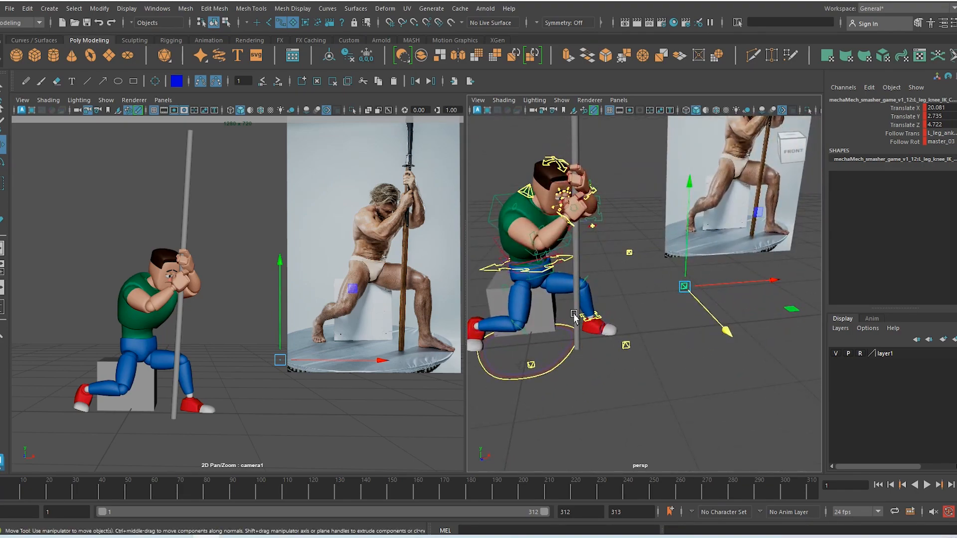
alt+drag(576, 172, 566, 214)
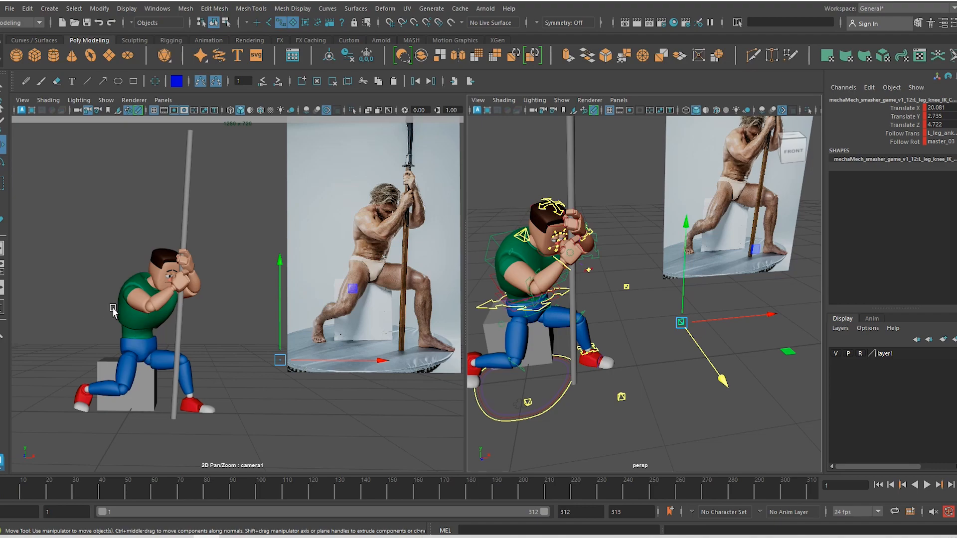
alt+drag(518, 299, 566, 278)
alt+middle_drag(533, 338, 621, 326)
alt+right_drag(553, 333, 591, 340)
alt+drag(592, 341, 598, 335)
Raise the hips slightly by moving the spine_ik_base control up, then easing it back
click(593, 326)
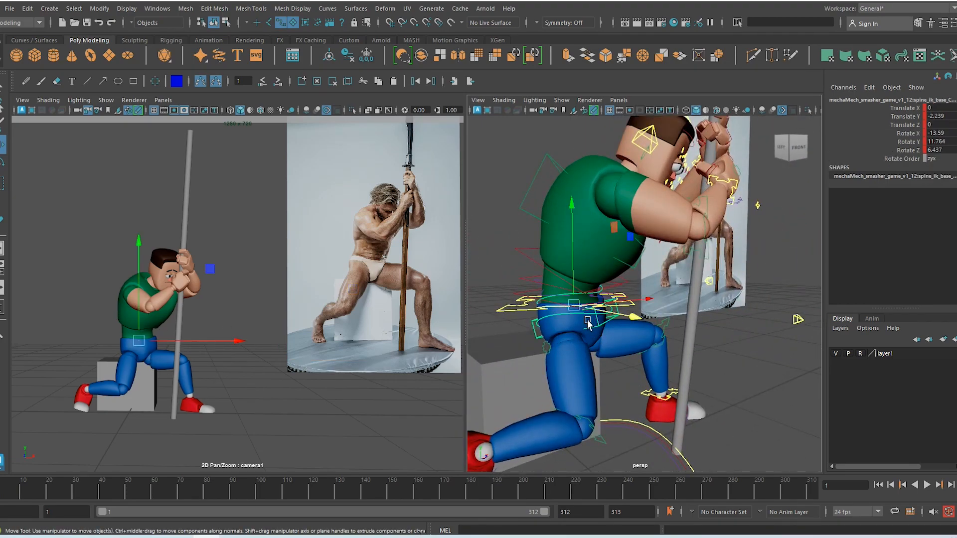
drag(571, 289, 572, 288)
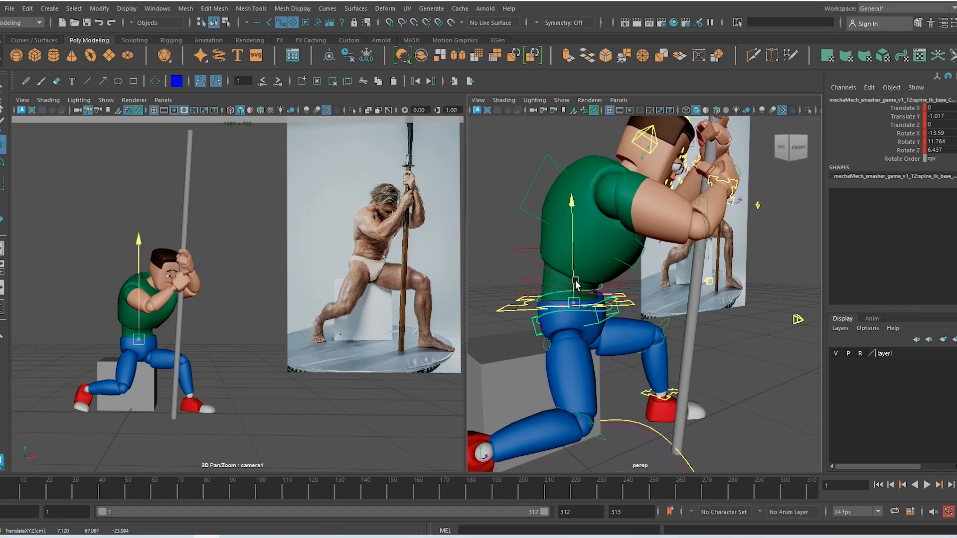
drag(572, 292, 575, 283)
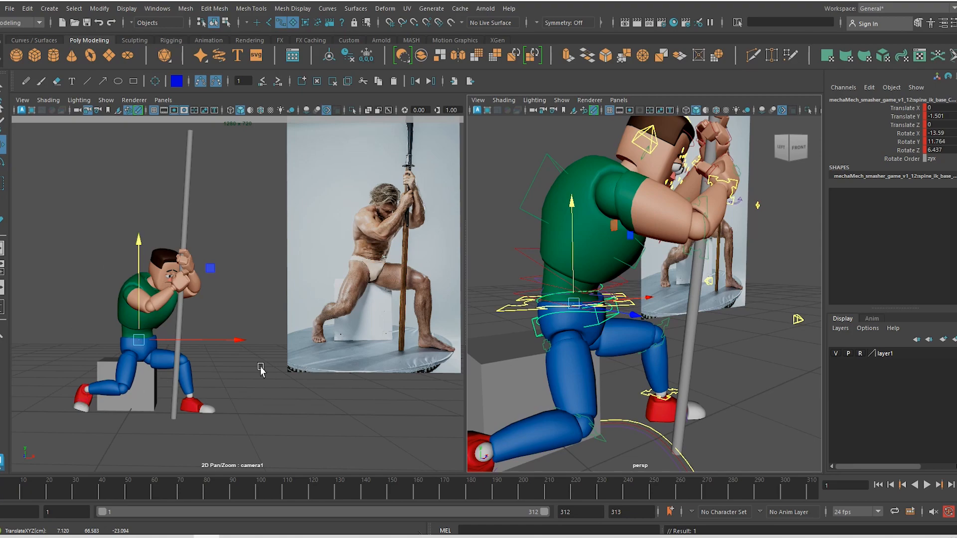
Twist the spine_ik_base control toward the pole, undoing an extra tilt
alt+drag(597, 365, 701, 363)
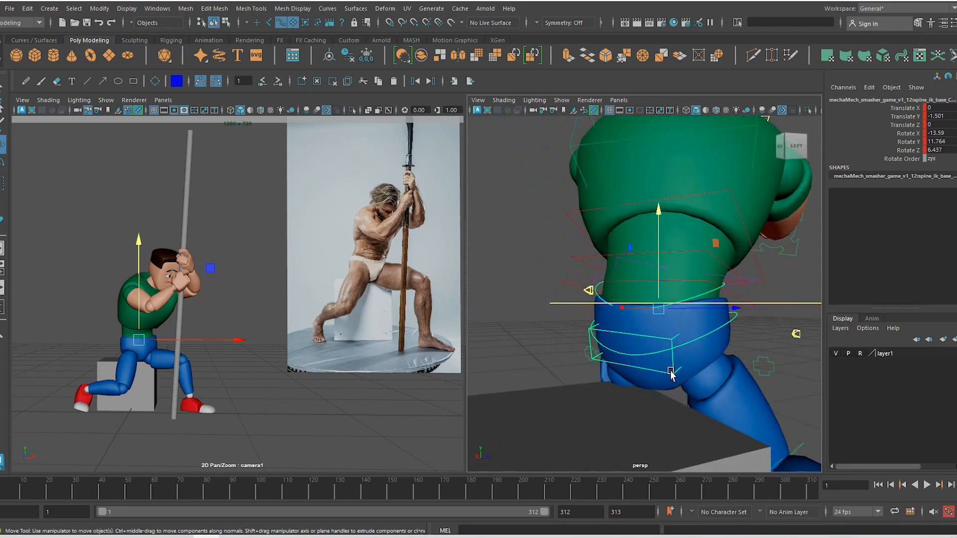
key(e)
click(671, 392)
click(674, 374)
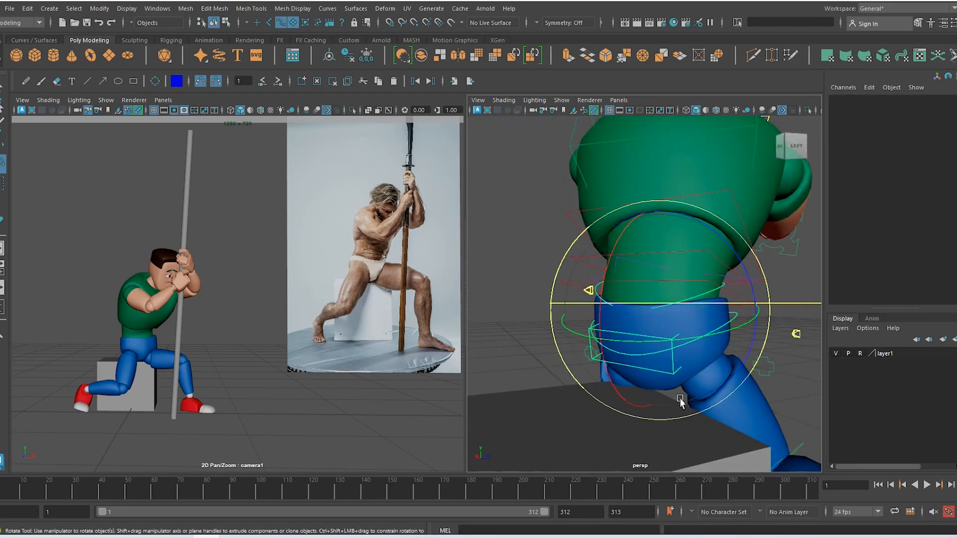
drag(701, 342, 714, 338)
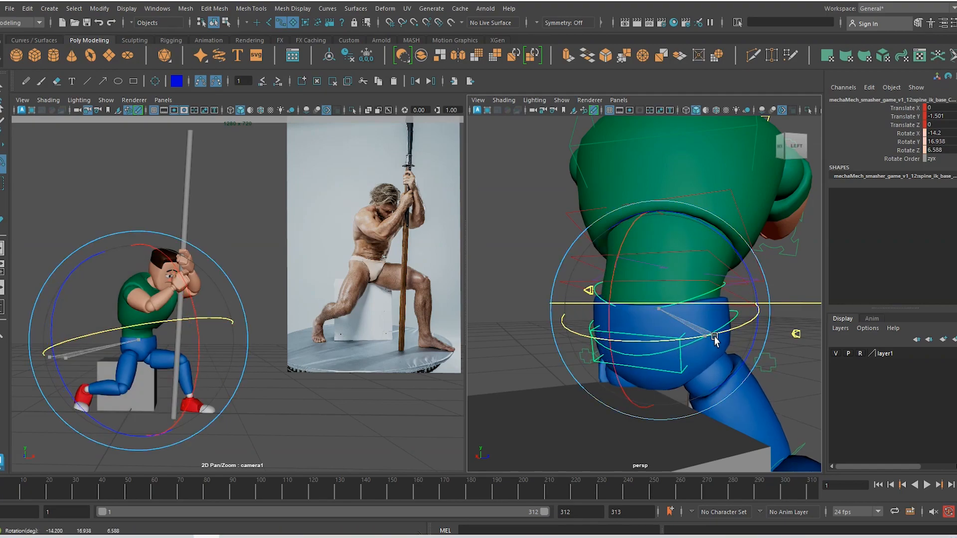
mouse_move(96, 422)
mouse_down()
mouse_move(89, 416)
mouse_move(99, 429)
mouse_up()
key(ctrl+z)
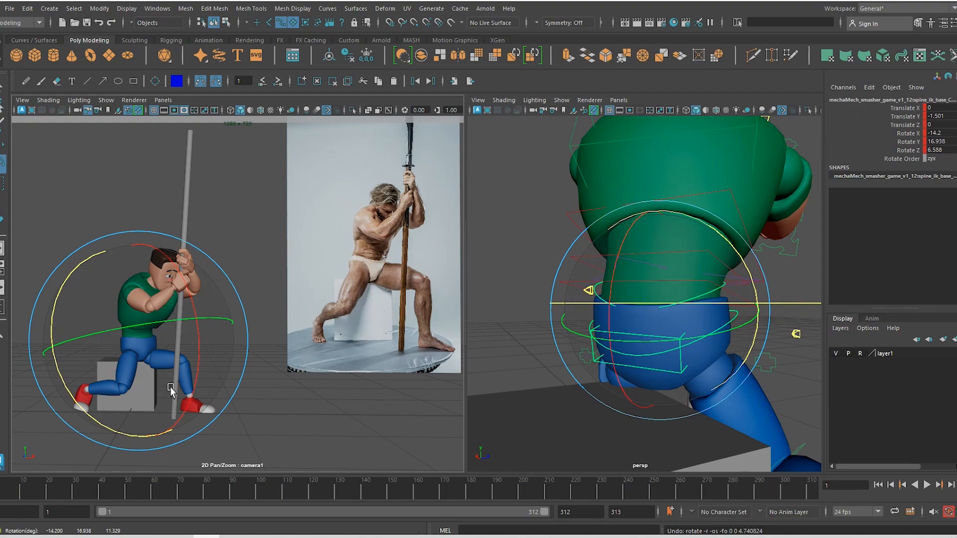
Slide the spine base sideways to about translate -1.031, -1.501, -0.382
key(w)
alt+drag(719, 377, 742, 378)
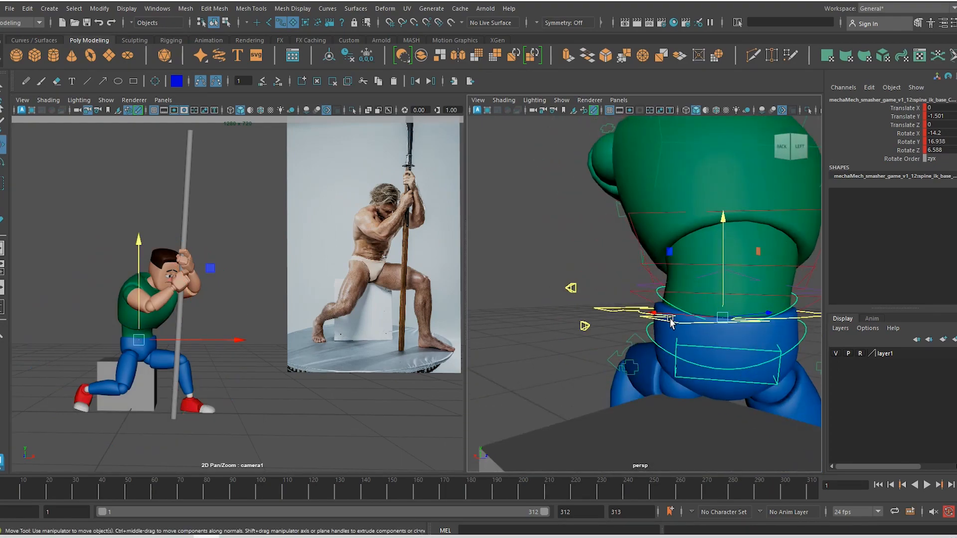
drag(668, 315, 675, 318)
alt+drag(706, 358, 583, 365)
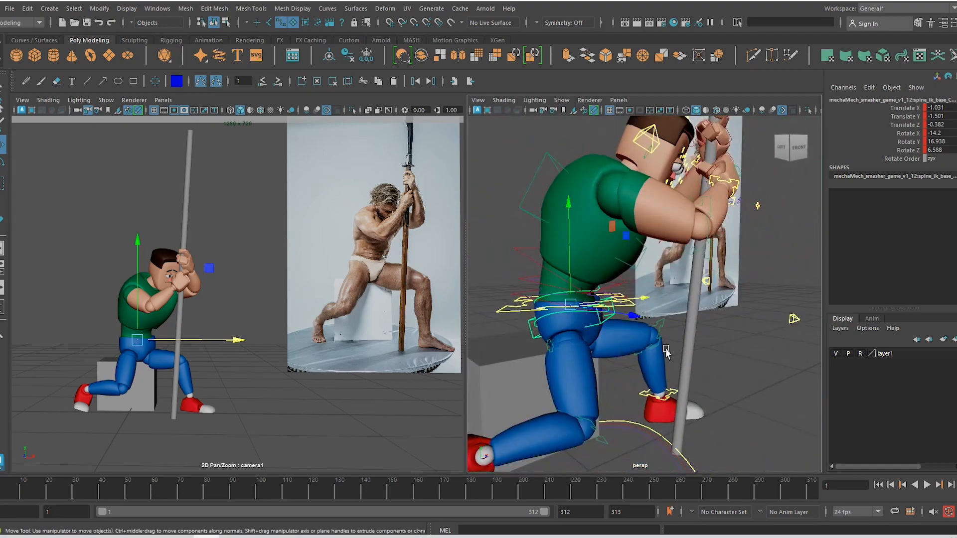
alt+drag(666, 351, 614, 411)
Check the hip pose from the front and right, briefly selecting the seat box
click(633, 388)
click(551, 330)
scroll(654, 384, down, 3)
scroll(655, 384, down, 3)
alt+drag(697, 417, 723, 309)
scroll(734, 336, up, 5)
Raise the left shoulder by moving L_clav_tip_CTRL along Z
click(701, 284)
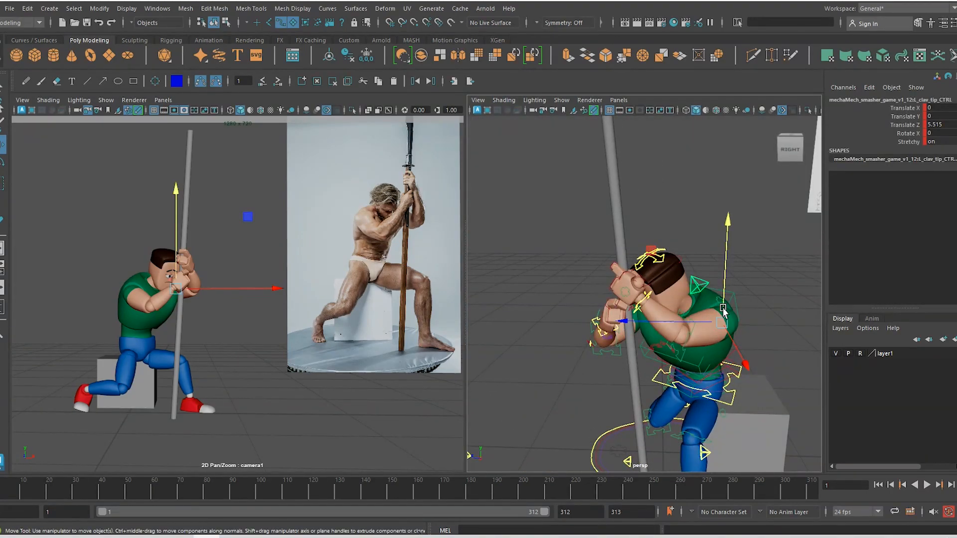
key(e)
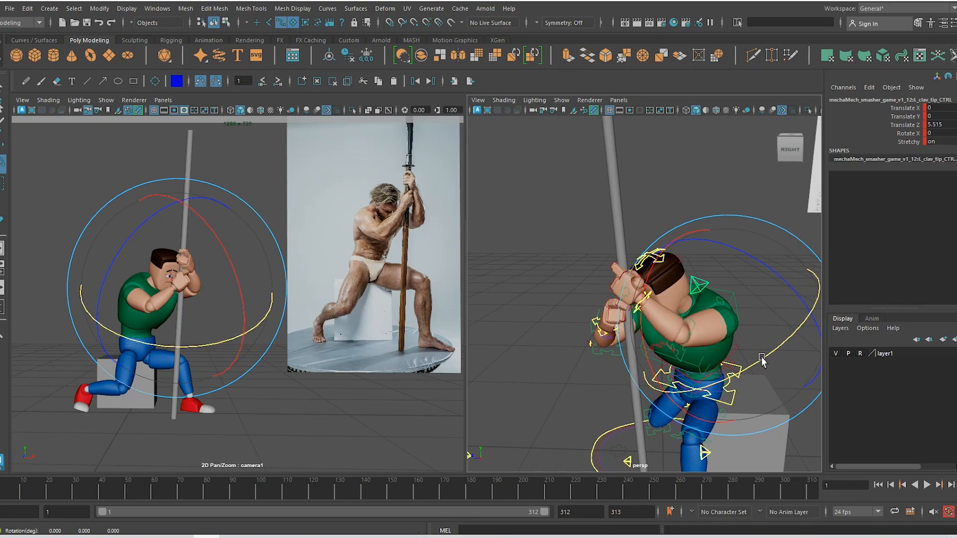
drag(761, 357, 761, 357)
click(725, 289)
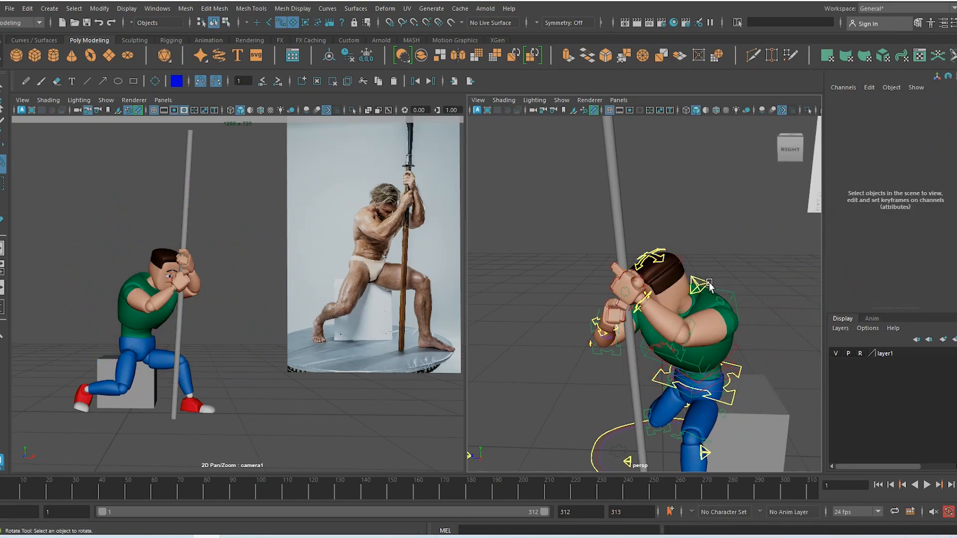
click(710, 285)
key(w)
mouse_move(717, 327)
mouse_down()
mouse_move(696, 318)
mouse_move(709, 342)
mouse_move(676, 335)
mouse_move(750, 324)
mouse_up()
Tilt head_CTRL down toward the hands and shift it toward the pole
alt+drag(629, 302, 653, 299)
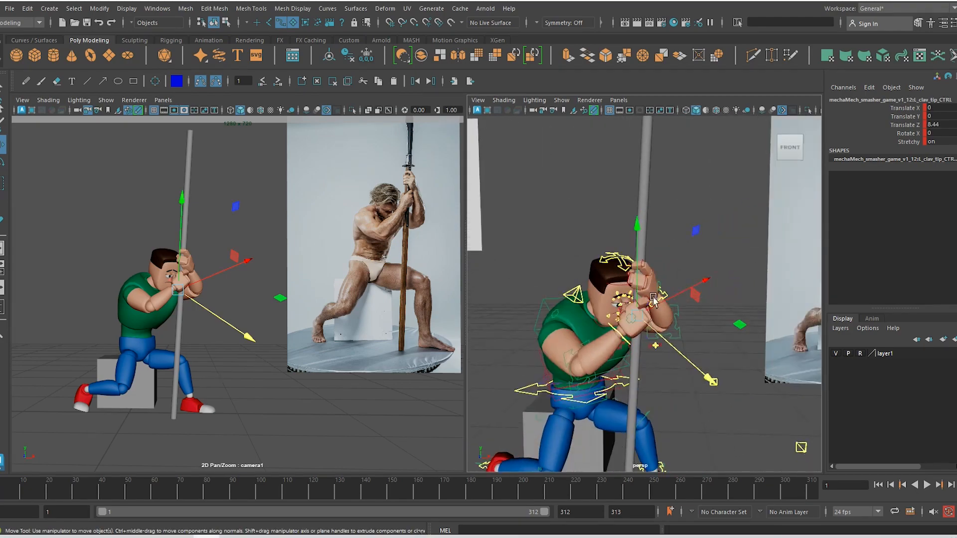
click(621, 261)
key(e)
drag(540, 239, 527, 276)
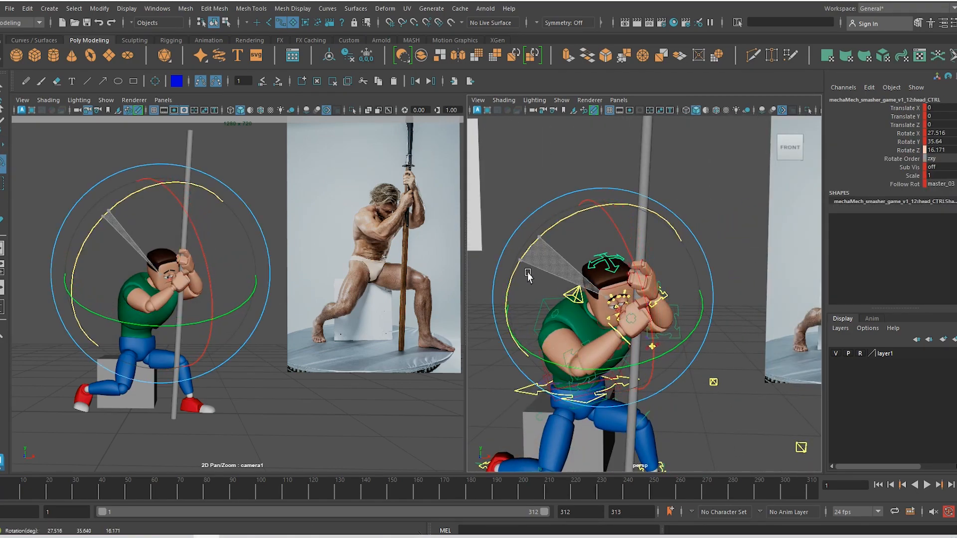
drag(183, 259, 156, 312)
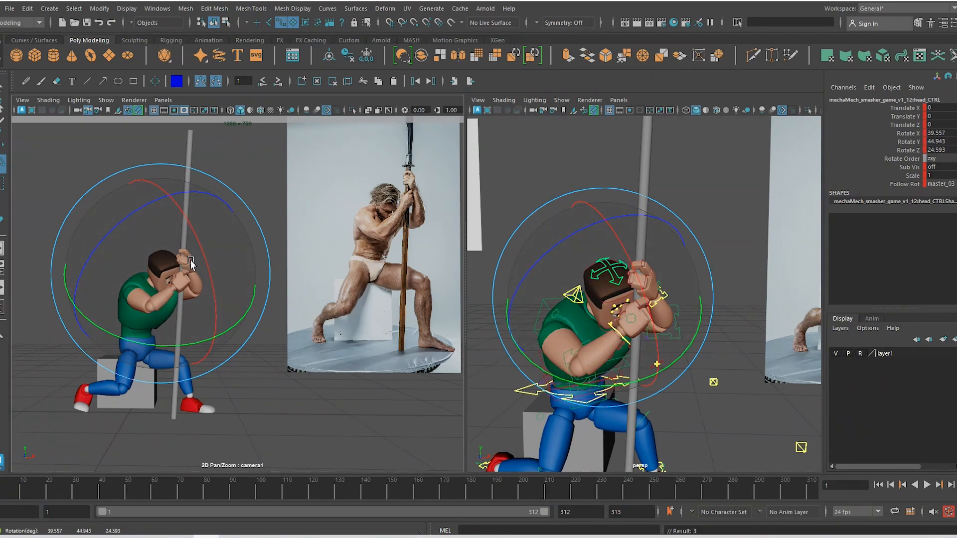
drag(188, 262, 182, 238)
key(w)
drag(179, 292, 183, 302)
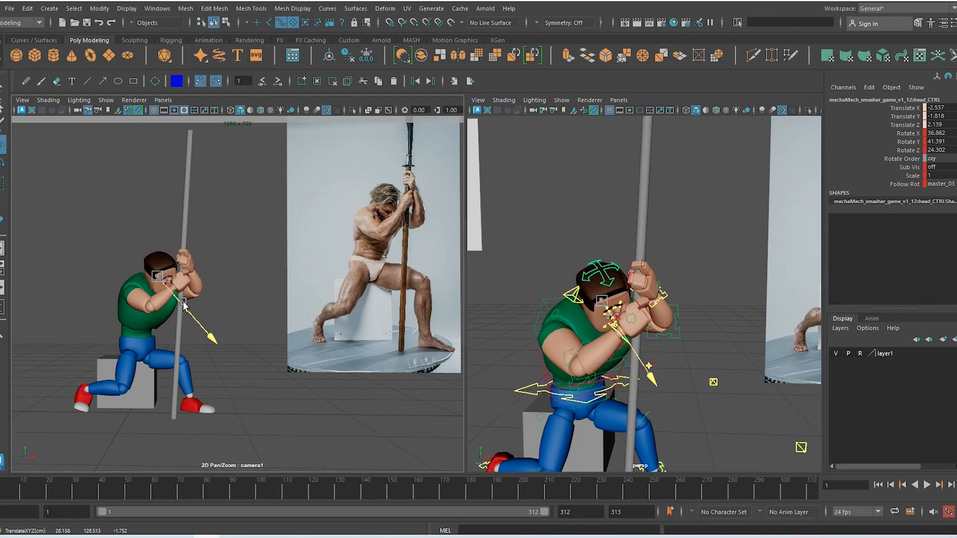
Move spine_ik_tip_CTRL so the chest leans forward toward the pole
alt+drag(661, 329, 701, 375)
alt+middle_drag(701, 374, 712, 292)
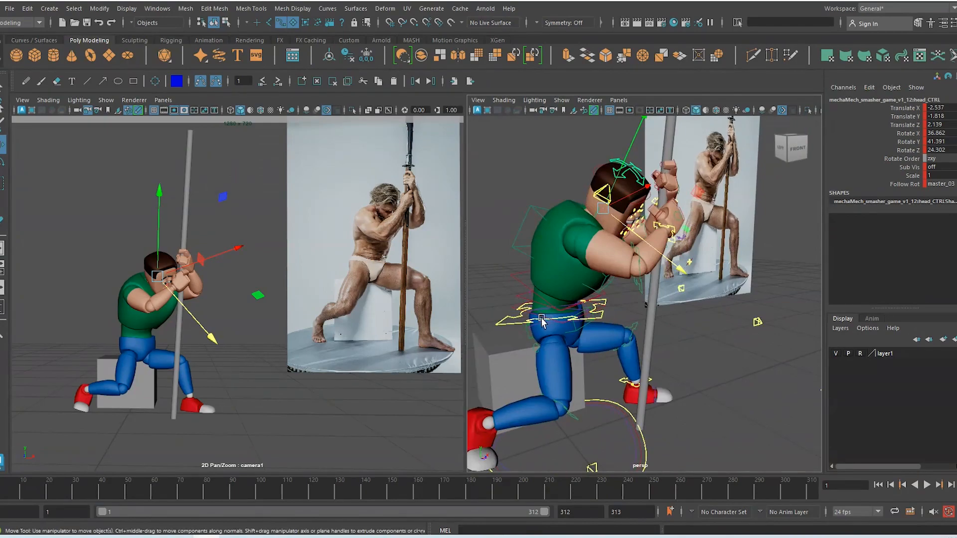
click(532, 259)
drag(620, 314, 613, 312)
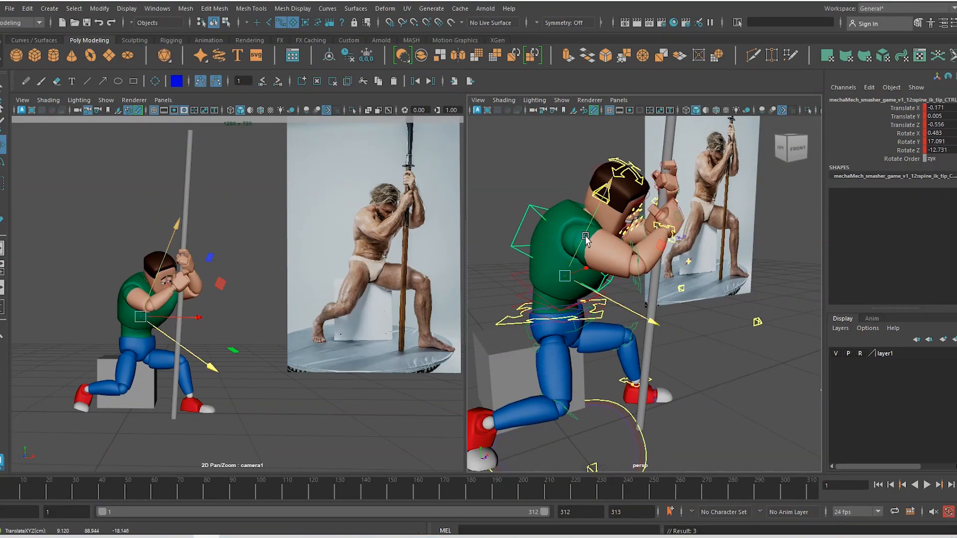
drag(586, 236, 584, 240)
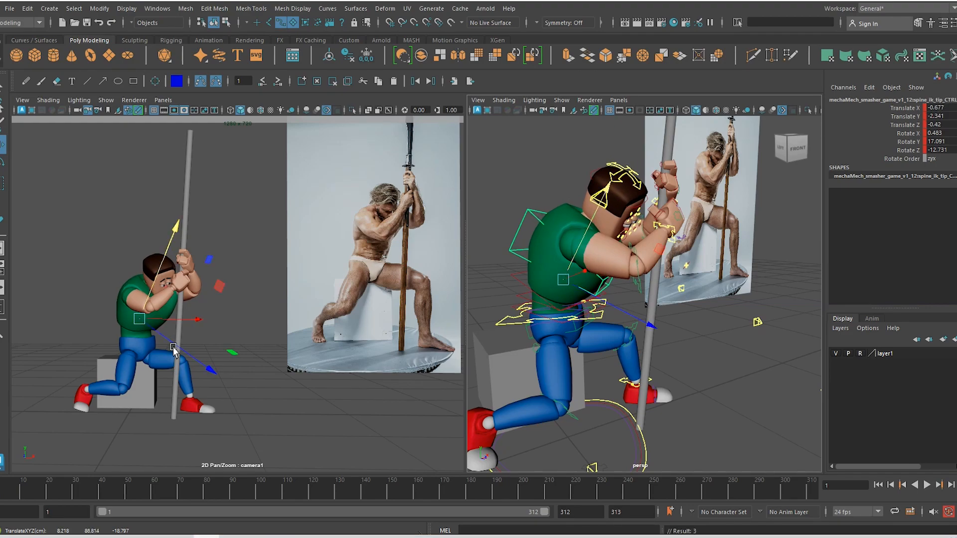
drag(173, 349, 184, 352)
key(ctrl+z)
key(ctrl+z)
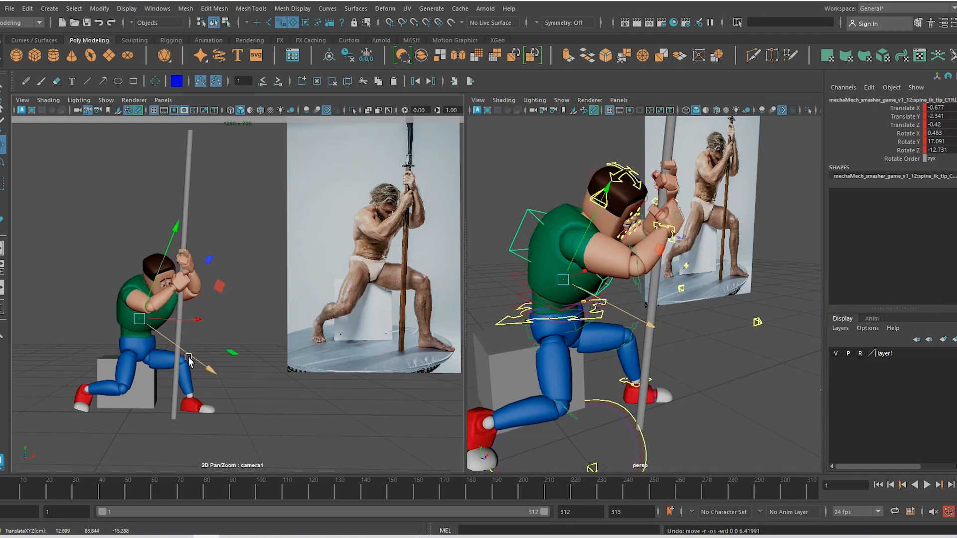
drag(188, 356, 191, 357)
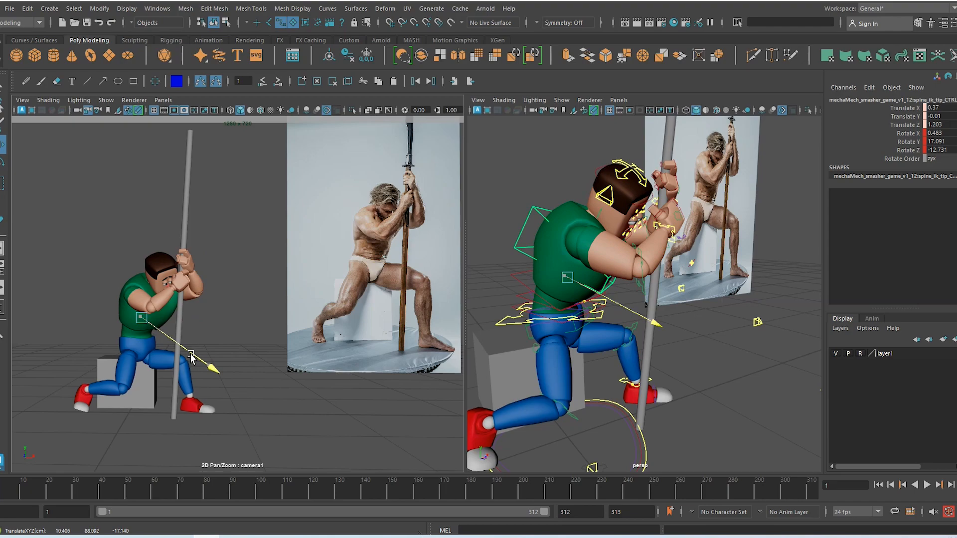
Try rotating the upper spine forward, undoing the attempts to keep rotation 1.434, 16.883, -13.009
key(e)
drag(220, 319, 213, 297)
key(ctrl+z)
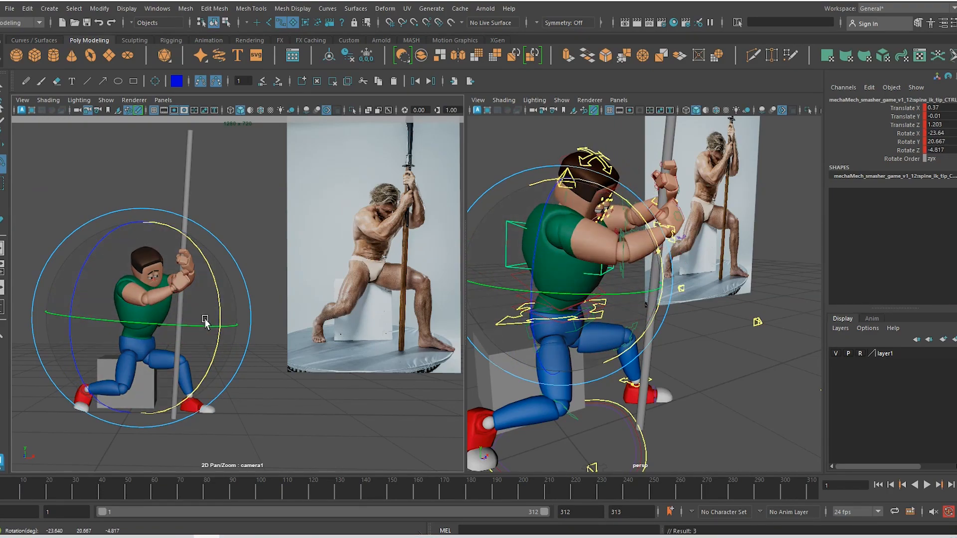
drag(214, 298, 218, 337)
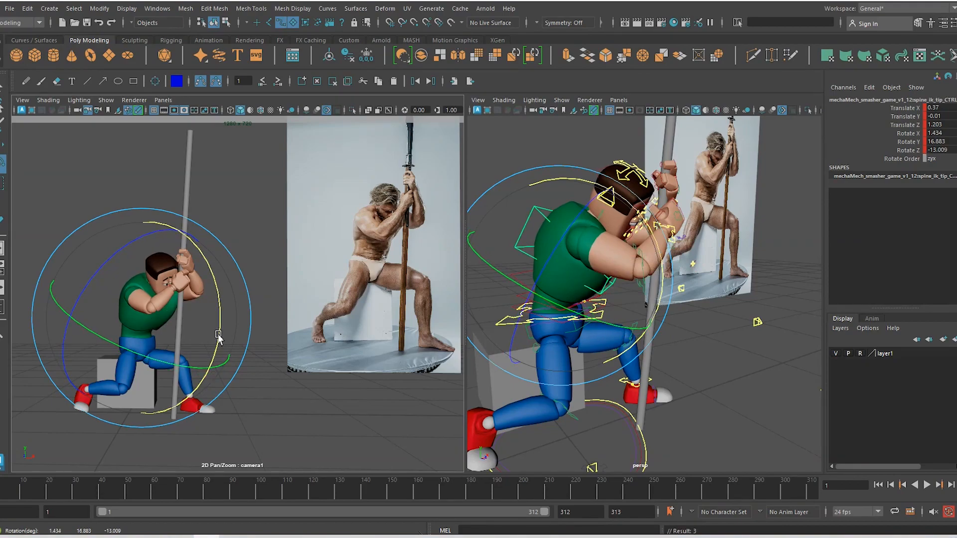
key(ctrl+z)
key(ctrl+z)
key(ctrl+z)
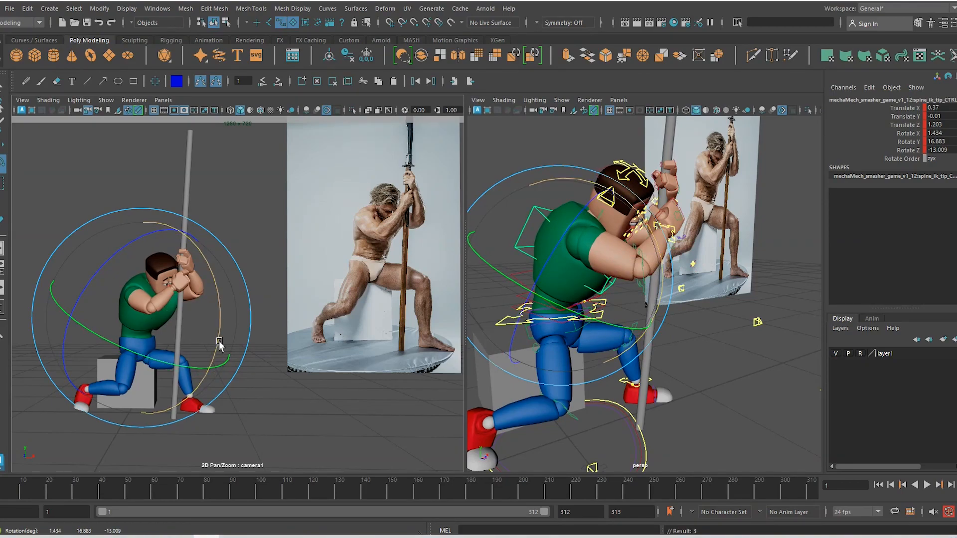
key(ctrl+z)
key(ctrl+z)
key(ctrl+z)
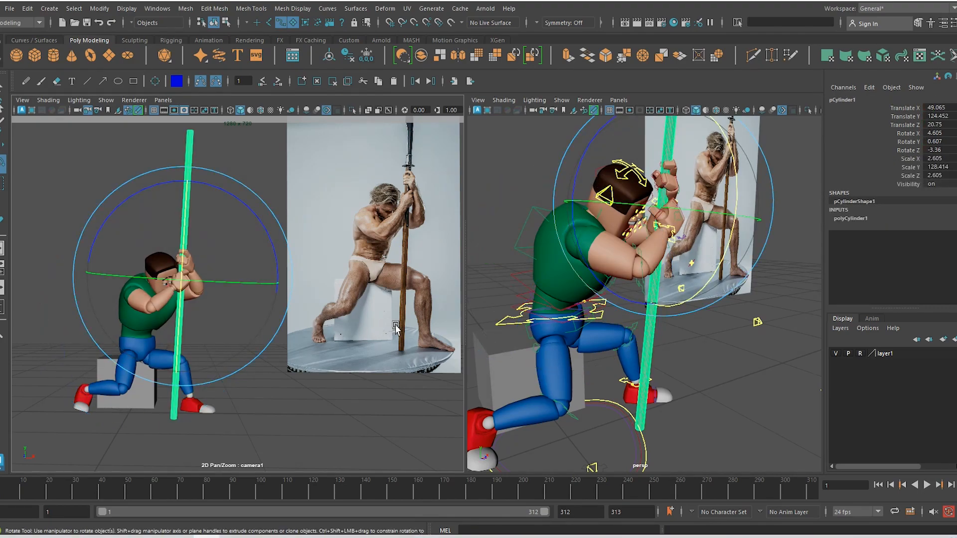
Parent-constrain the right wrist control to pCylinder1 using default Constrain > Parent options
key(w)
alt+drag(598, 319, 634, 269)
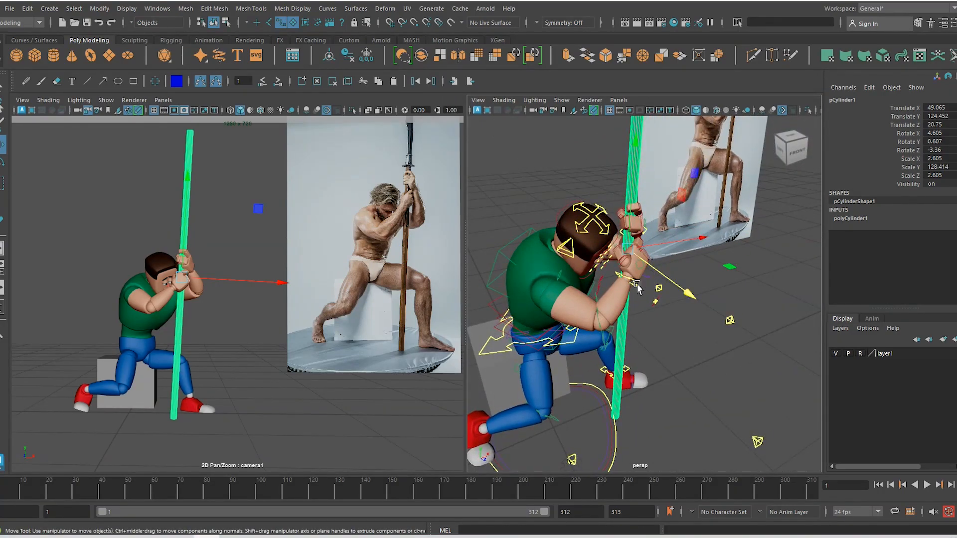
click(637, 292)
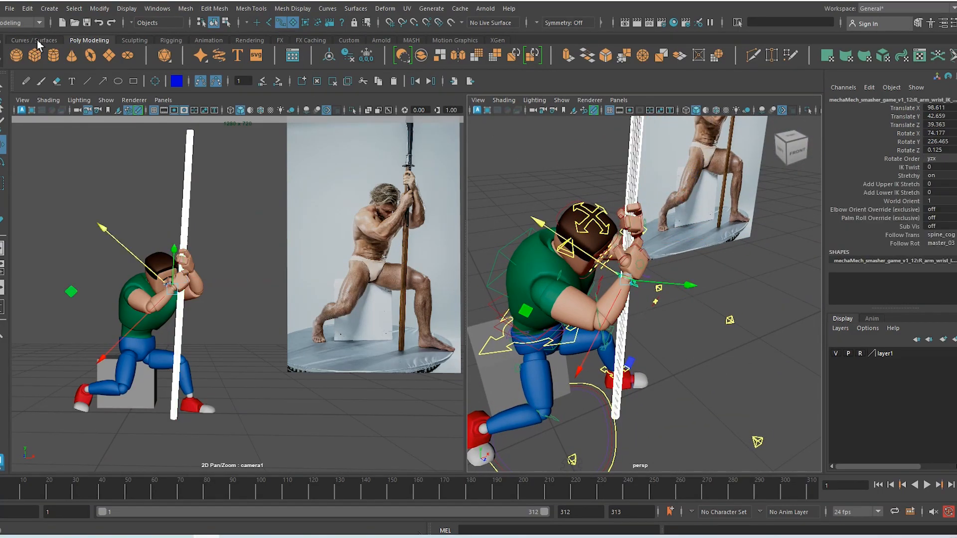
click(37, 23)
click(30, 56)
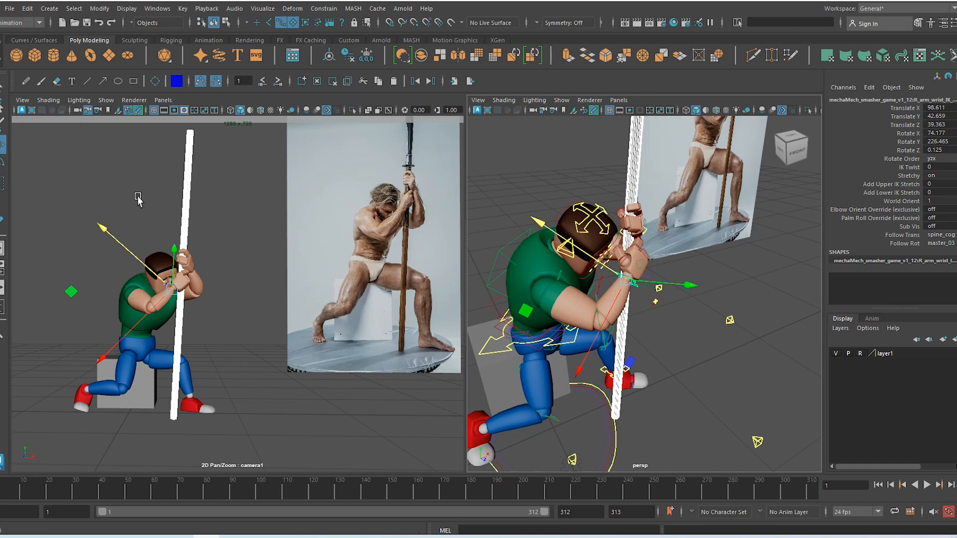
click(334, 14)
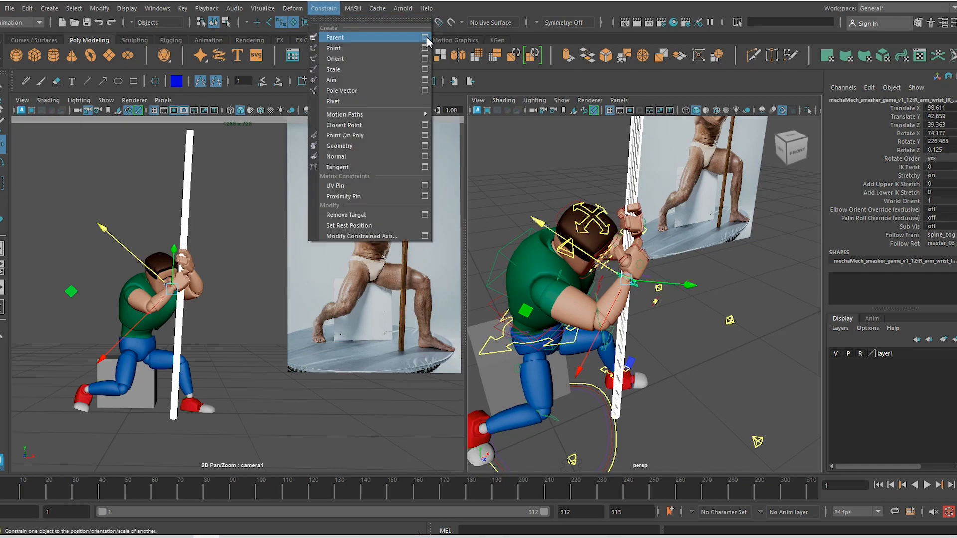
click(425, 38)
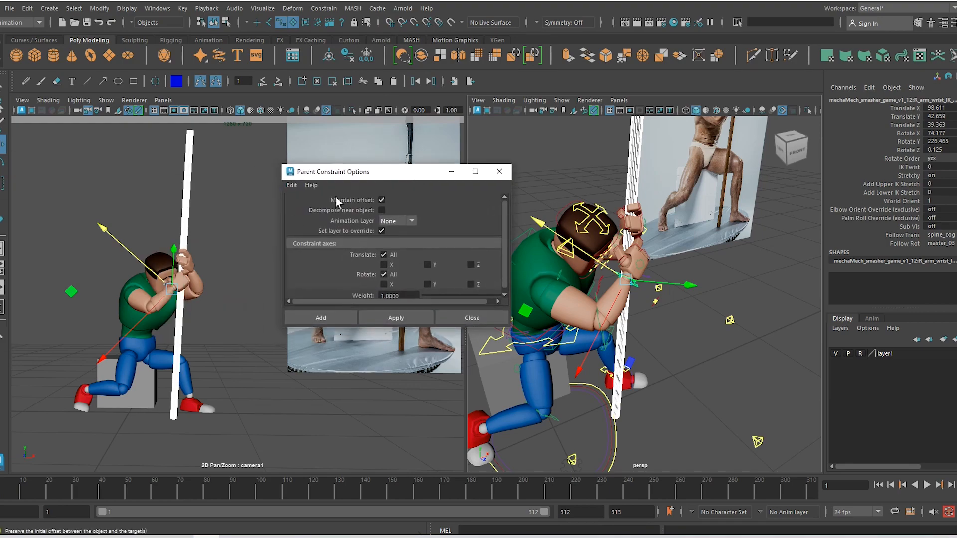
click(292, 185)
click(303, 206)
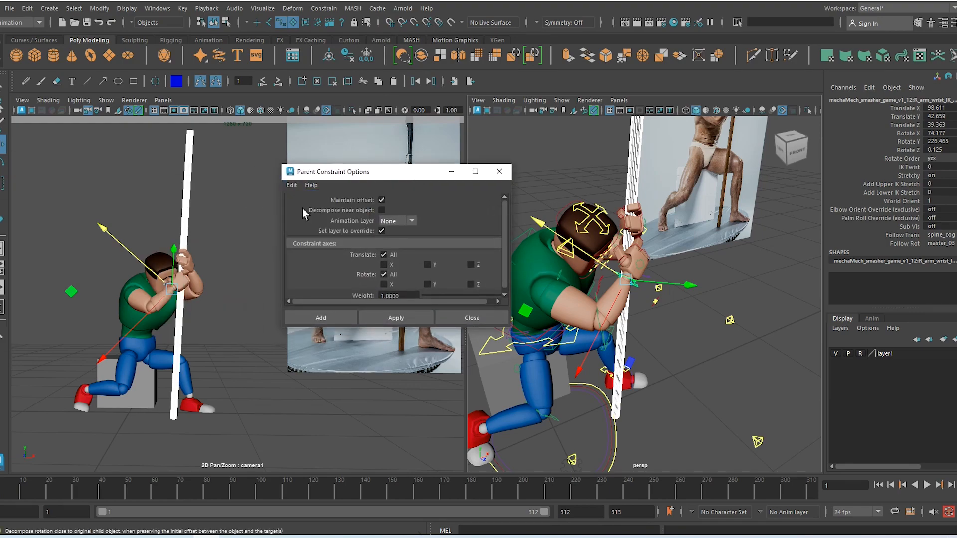
click(332, 320)
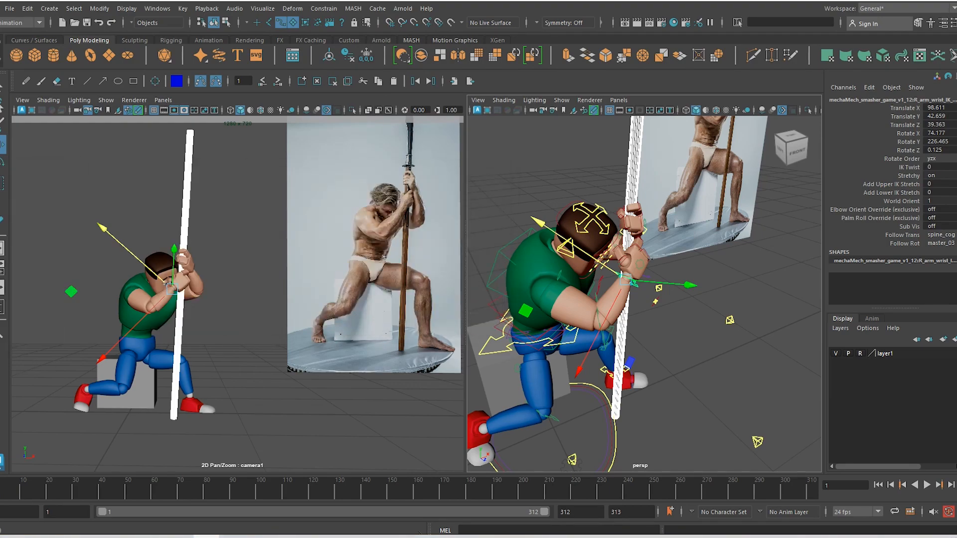
Confirm the right hand follows the pole, then parent-constrain the left wrist control to it
click(624, 360)
drag(631, 259, 589, 282)
key(ctrl+z)
key(ctrl+z)
key(ctrl+z)
key(ctrl+z)
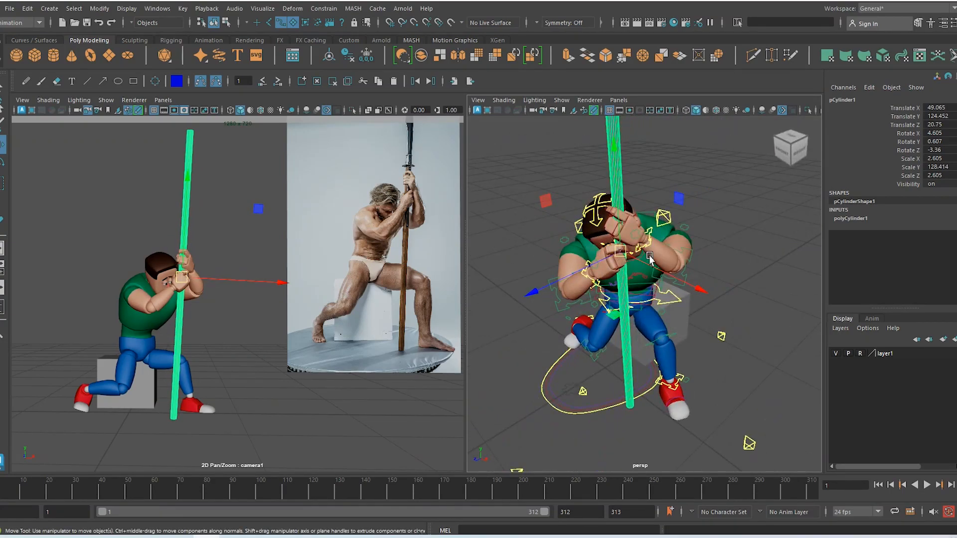
click(649, 244)
alt+drag(646, 305, 634, 288)
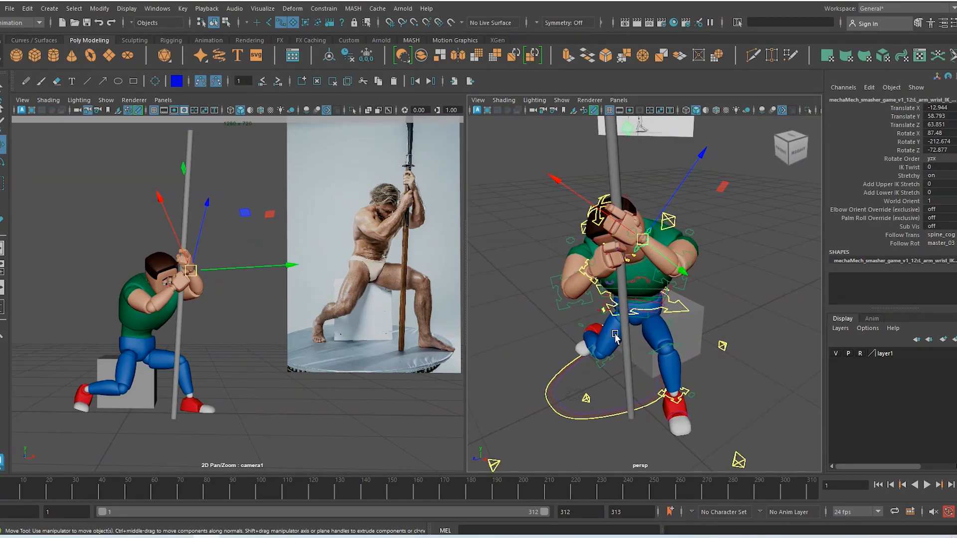
click(625, 309)
shift+click(647, 244)
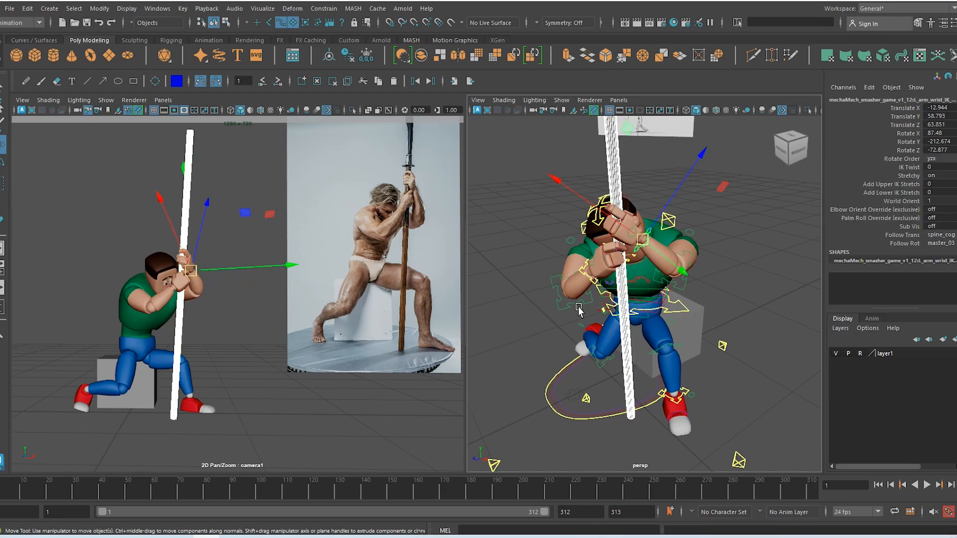
click(333, 7)
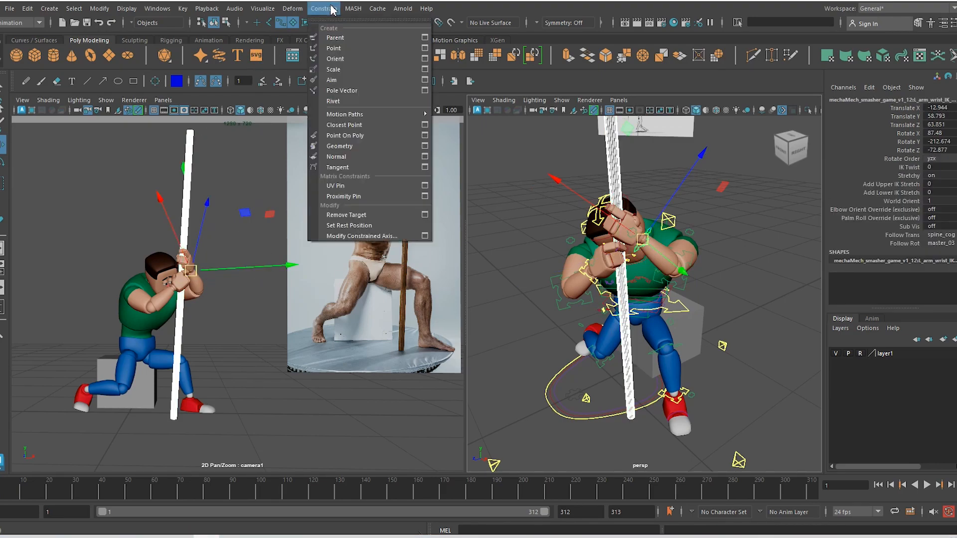
click(343, 37)
Shift and tilt the pole to translate 55.197, 123.92, 24.127, rotate -0.509, -4.964, -4.234
alt+drag(598, 270, 638, 266)
click(622, 325)
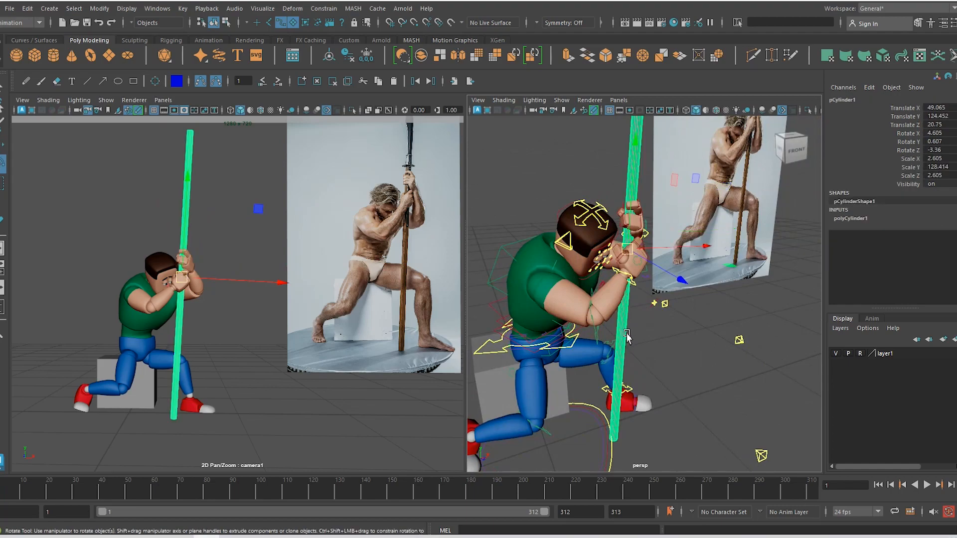
key(e)
drag(728, 205, 700, 162)
key(ctrl+z)
key(w)
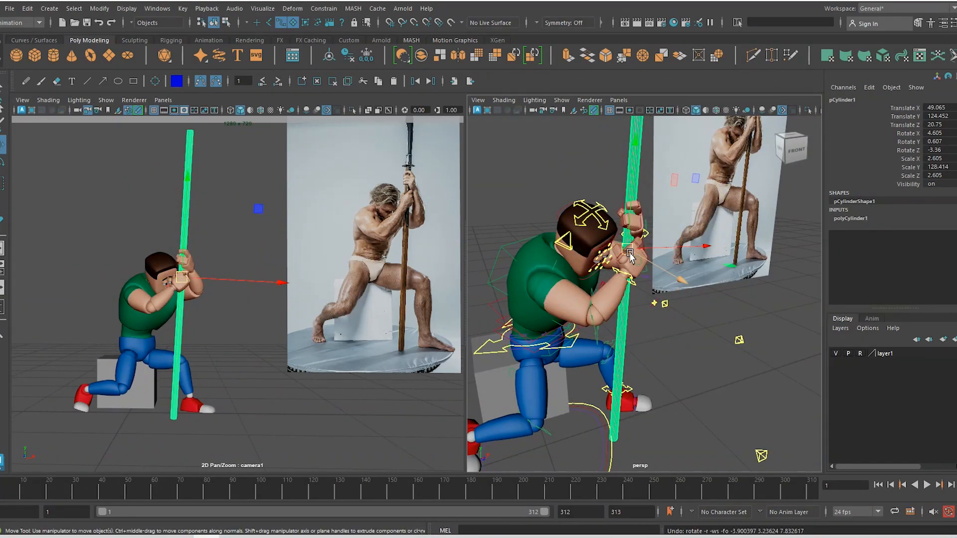
drag(634, 247, 644, 256)
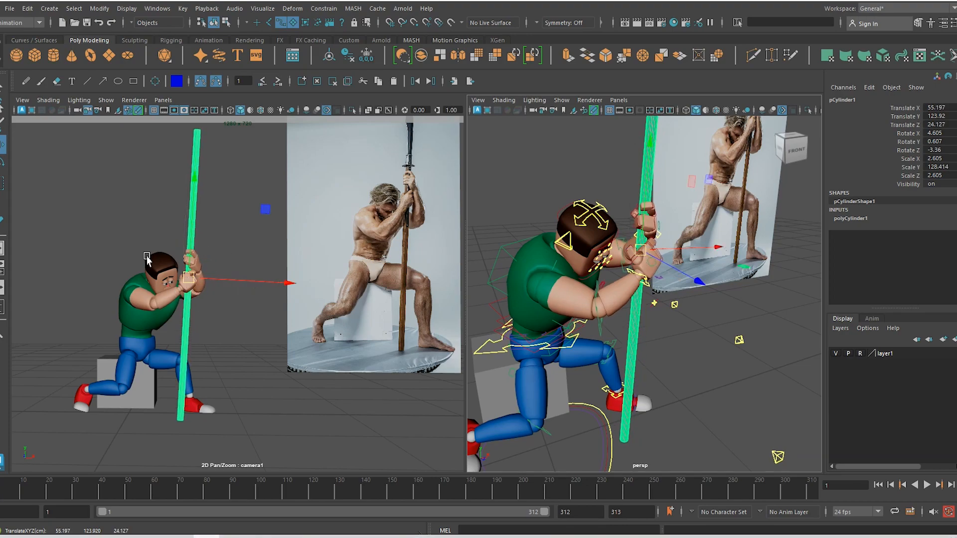
key(e)
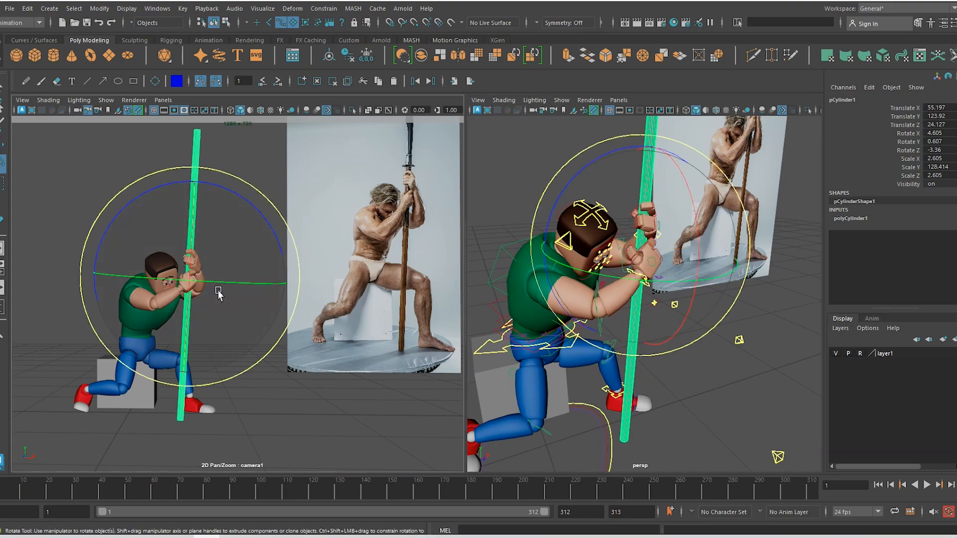
mouse_move(246, 249)
mouse_down()
mouse_move(246, 280)
mouse_move(234, 242)
mouse_move(234, 257)
mouse_up()
Tilt the pole to 8.032 on X and nudge it along X to about 56.113
drag(177, 321, 182, 304)
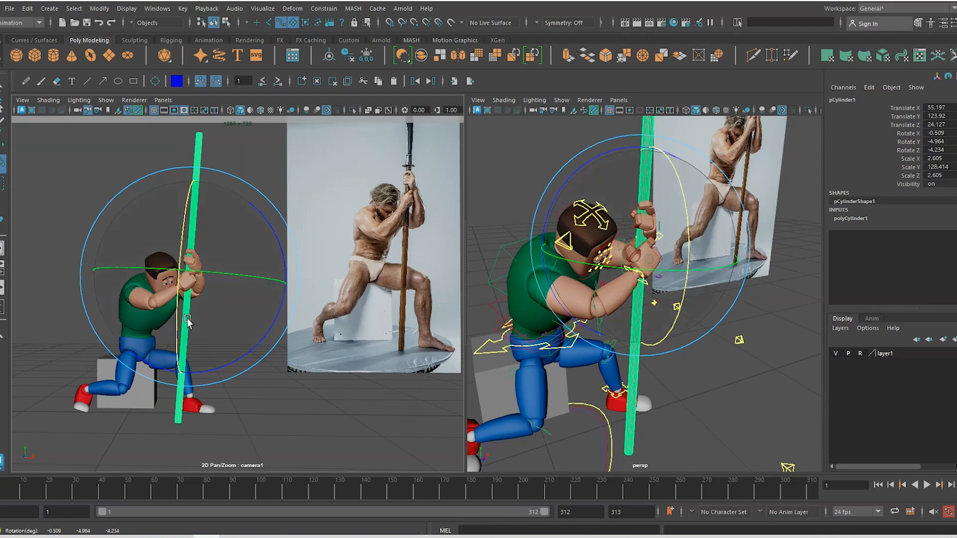
key(ctrl+z)
drag(263, 294, 247, 309)
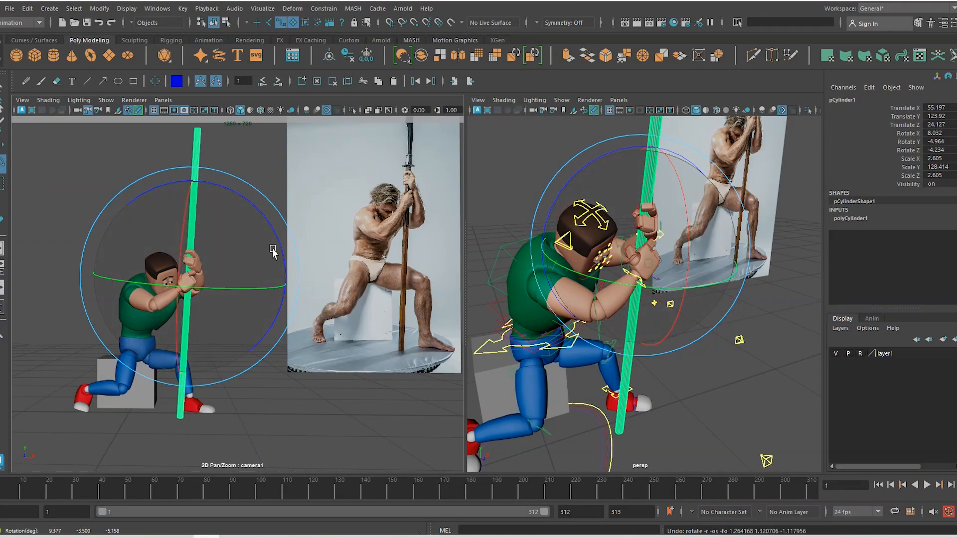
drag(272, 252, 251, 279)
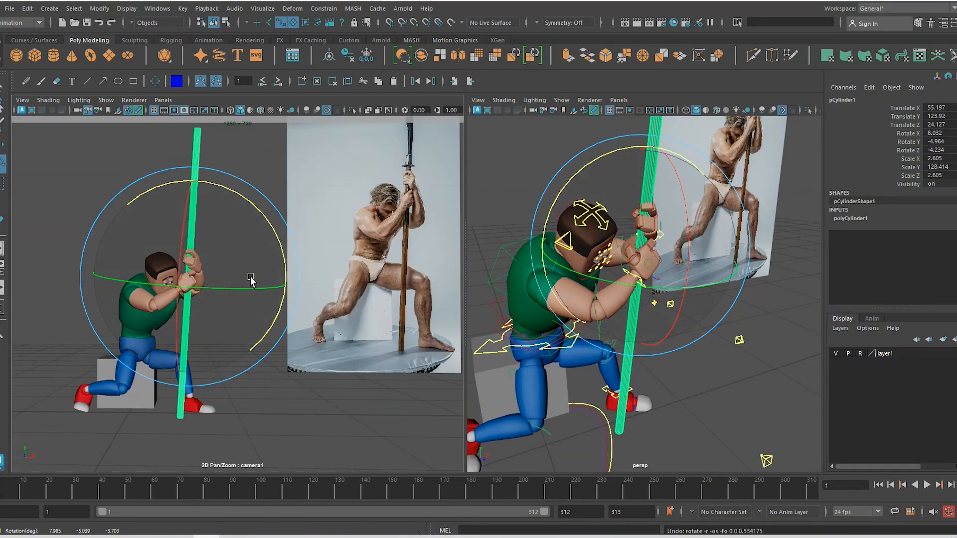
key(w)
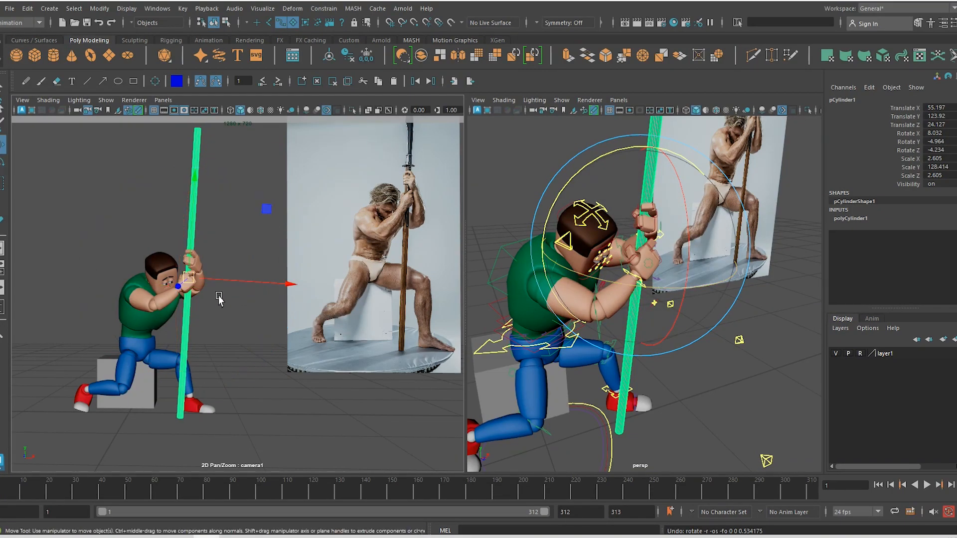
drag(226, 281, 221, 284)
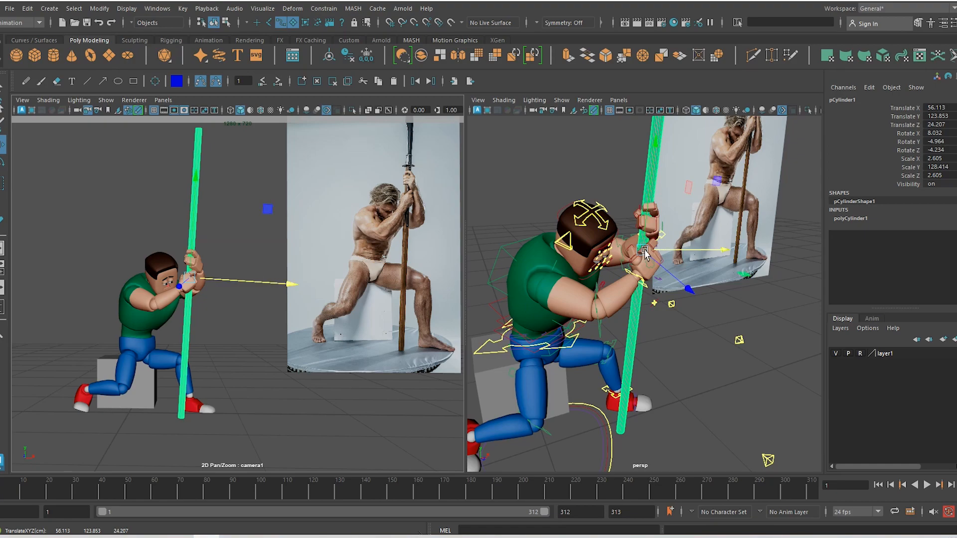
Try repositioning the pole's pivot to slide the hands, undoing each edit
key(d)
drag(655, 148, 646, 232)
key(ctrl+z)
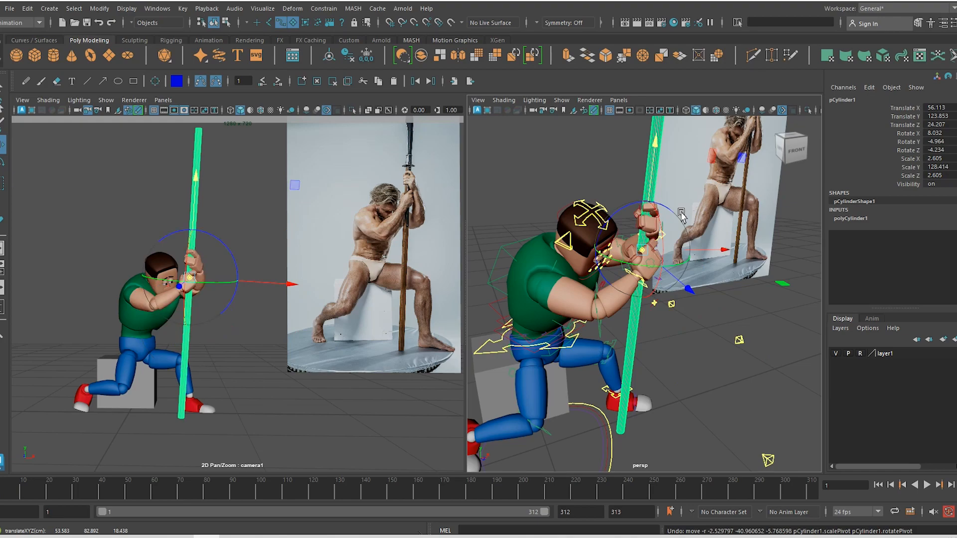
click(736, 305)
click(636, 323)
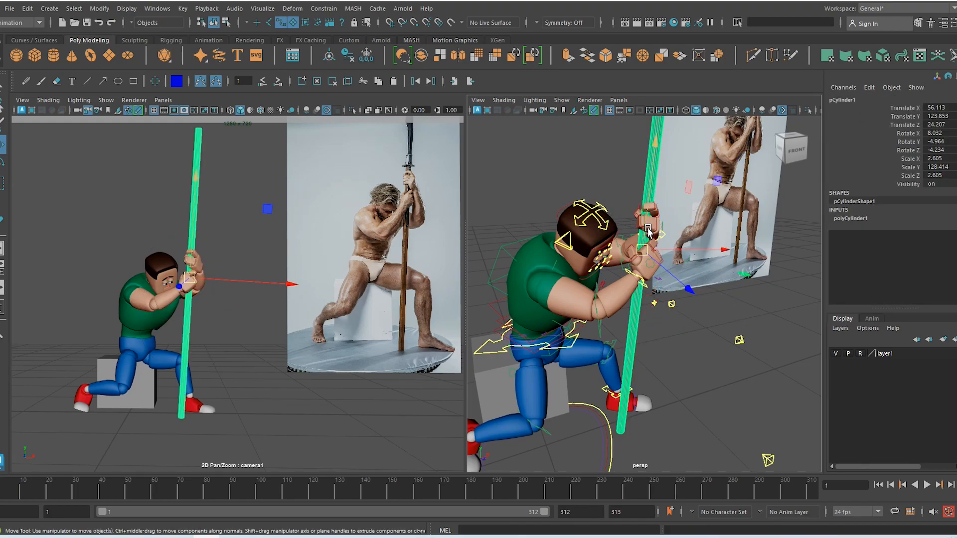
key(d)
mouse_move(654, 141)
mouse_down()
mouse_move(655, 170)
mouse_move(654, 137)
mouse_up()
key(ctrl+z)
mouse_move(690, 301)
alt+mouse_down()
mouse_move(484, 303)
mouse_move(688, 294)
alt+mouse_up()
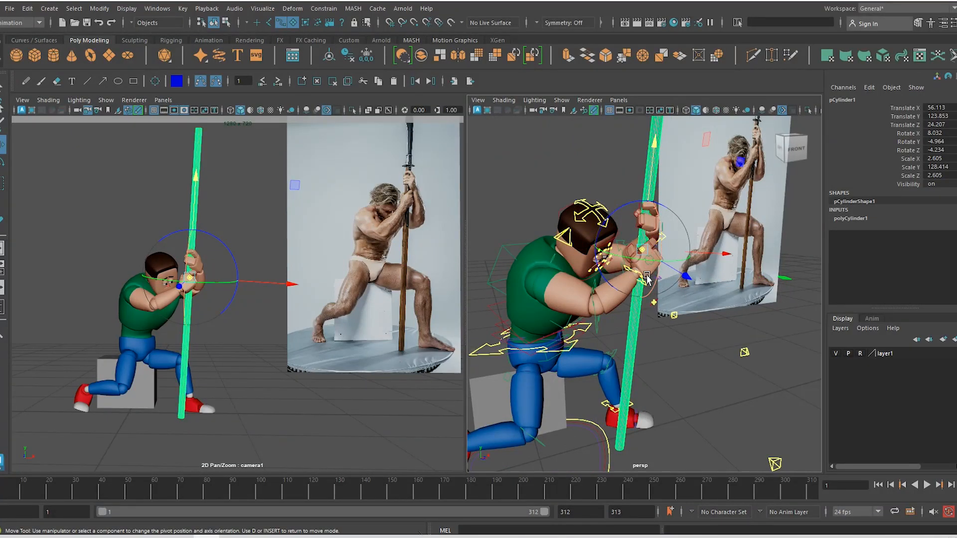
alt+drag(683, 327, 661, 269)
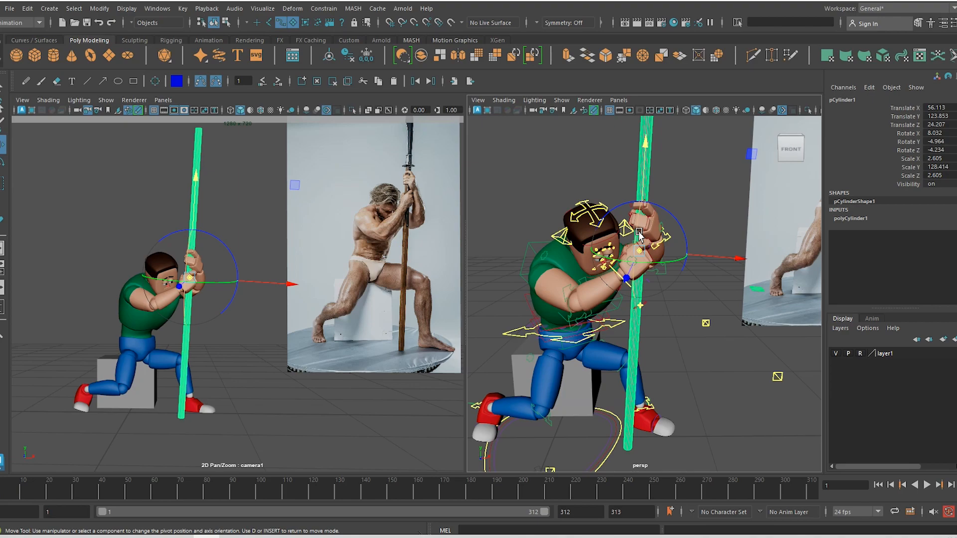
alt+drag(639, 234, 681, 355)
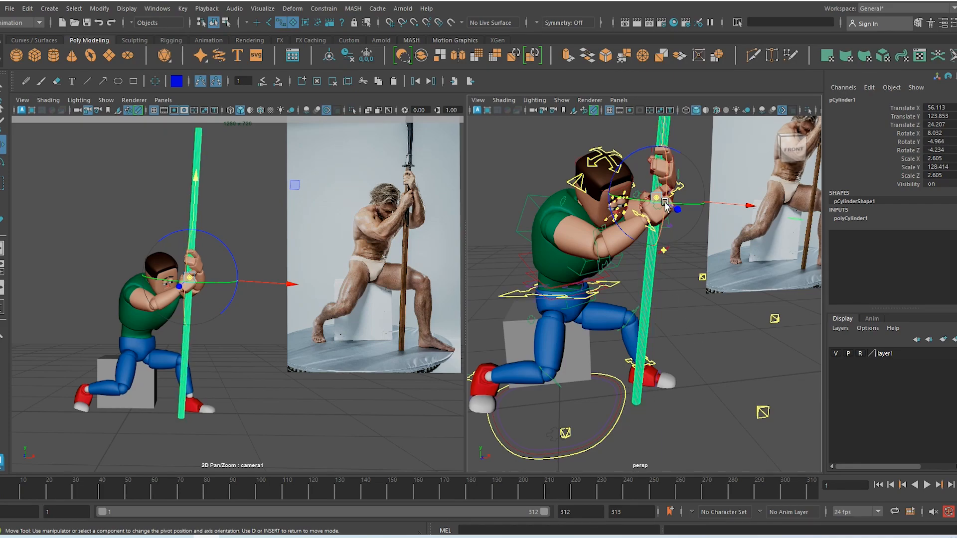
mouse_move(664, 201)
right_down()
mouse_move(702, 179)
mouse_move(668, 203)
right_up()
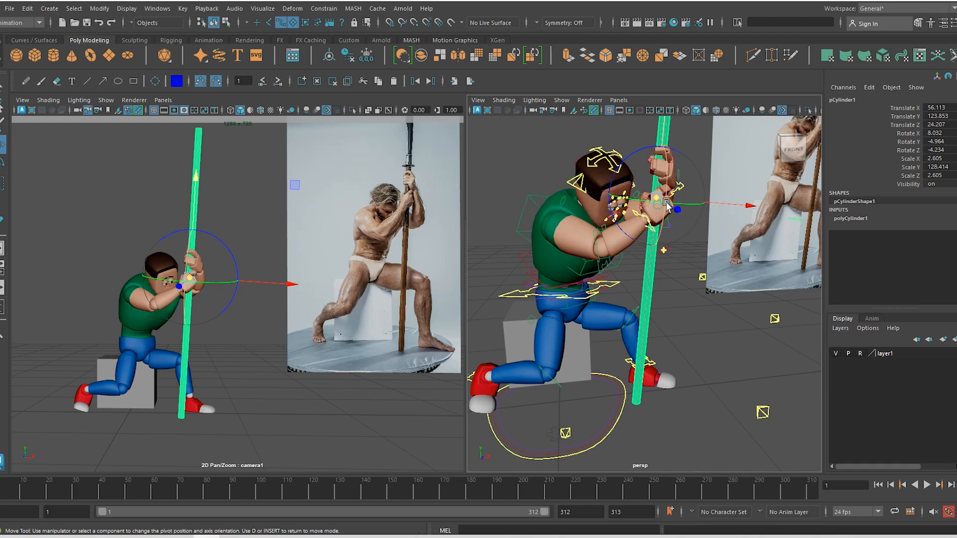
key(d)
Undo a trial pole tilt, then start moving head_CTRL toward the pole
scroll(679, 319, down, 8)
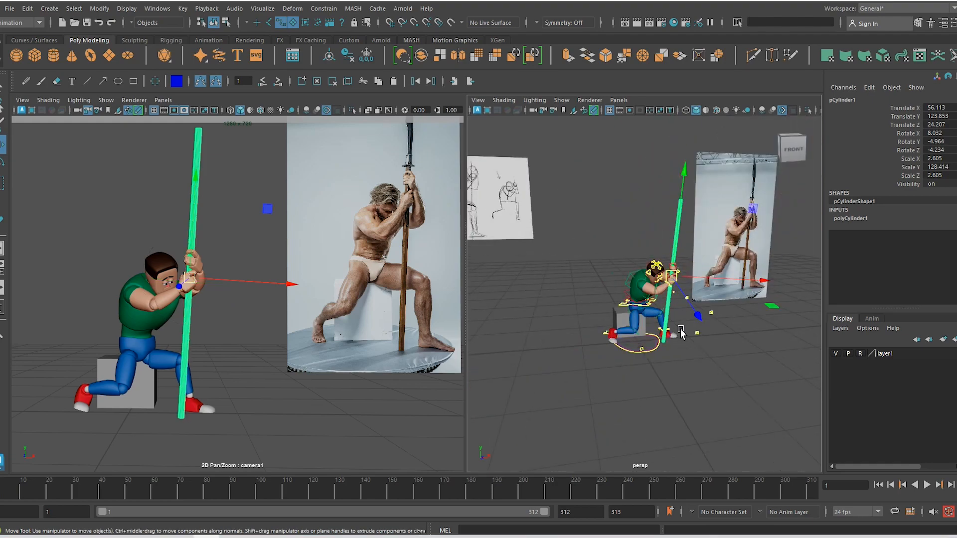
alt+drag(681, 331, 660, 327)
scroll(712, 397, up, 8)
alt+drag(713, 399, 685, 305)
key(e)
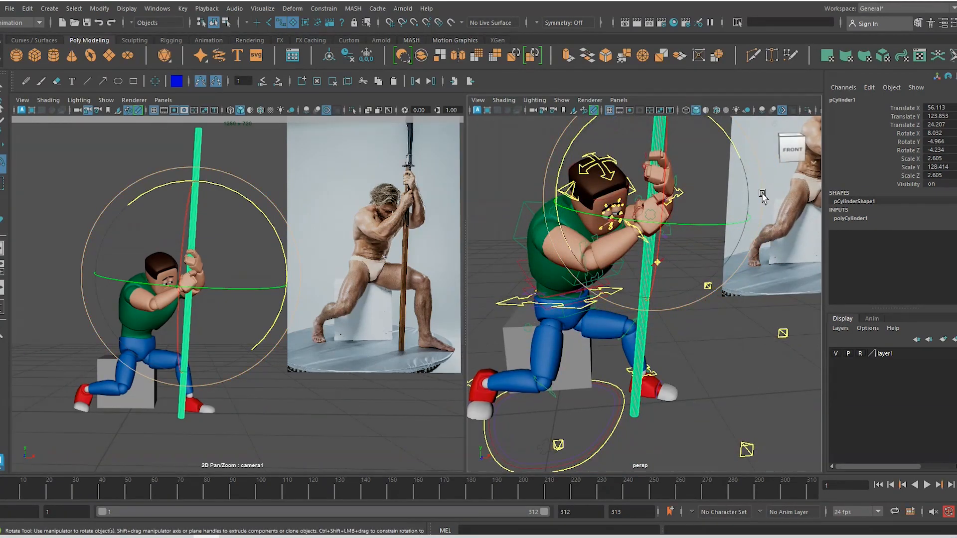
drag(762, 196, 586, 184)
key(w)
key(ctrl+z)
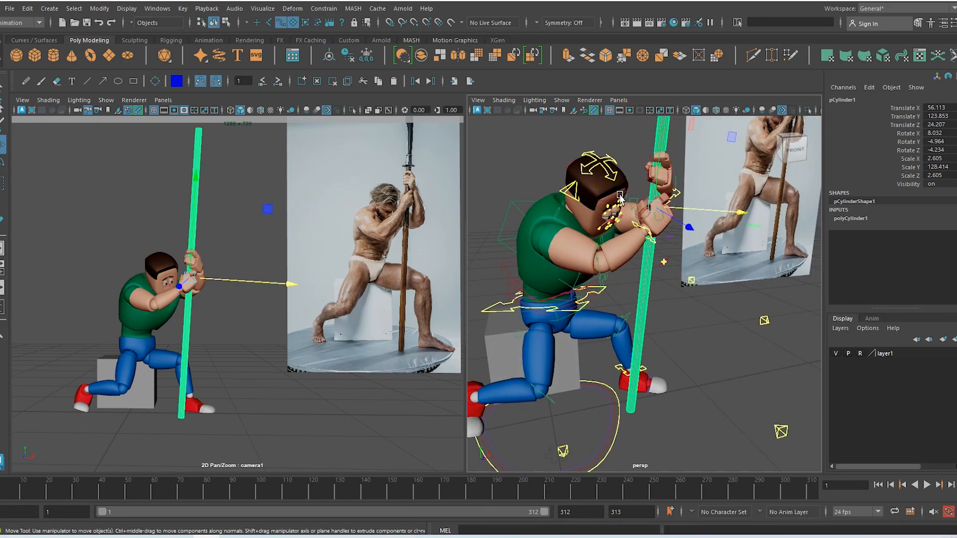
click(612, 179)
drag(607, 224, 613, 228)
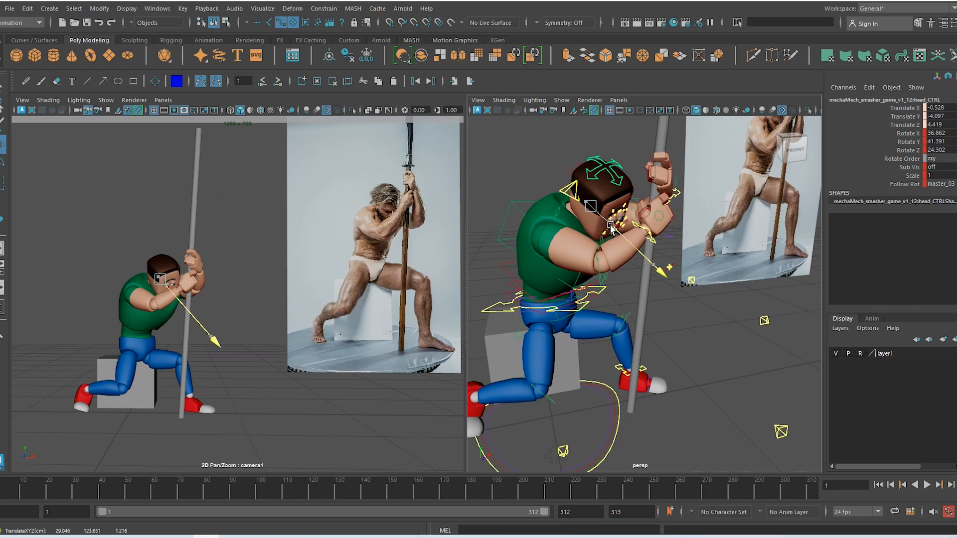
Turn the head slightly and lean the spine tip control forward toward the pole
key(e)
drag(127, 254, 125, 254)
key(w)
click(570, 289)
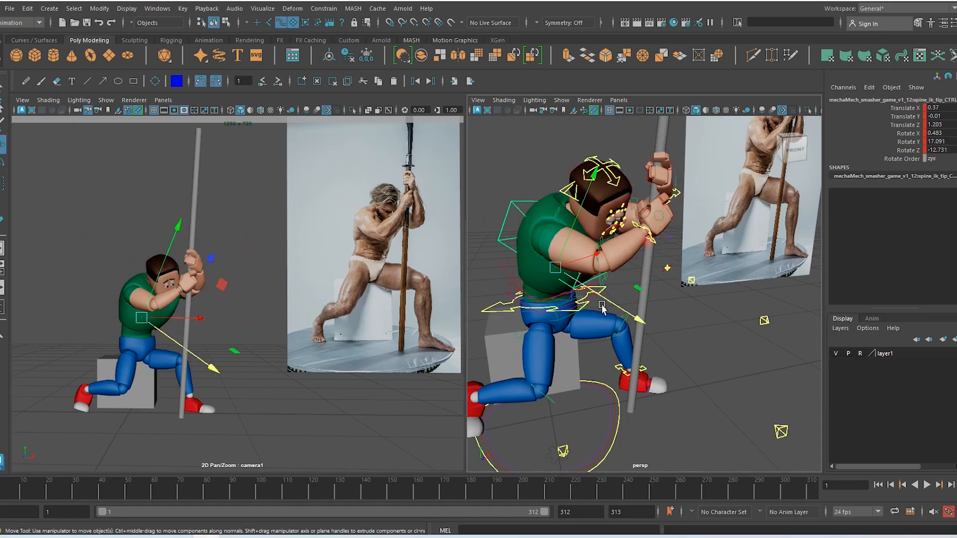
key(e)
drag(639, 234, 645, 262)
key(w)
drag(634, 331, 618, 256)
key(e)
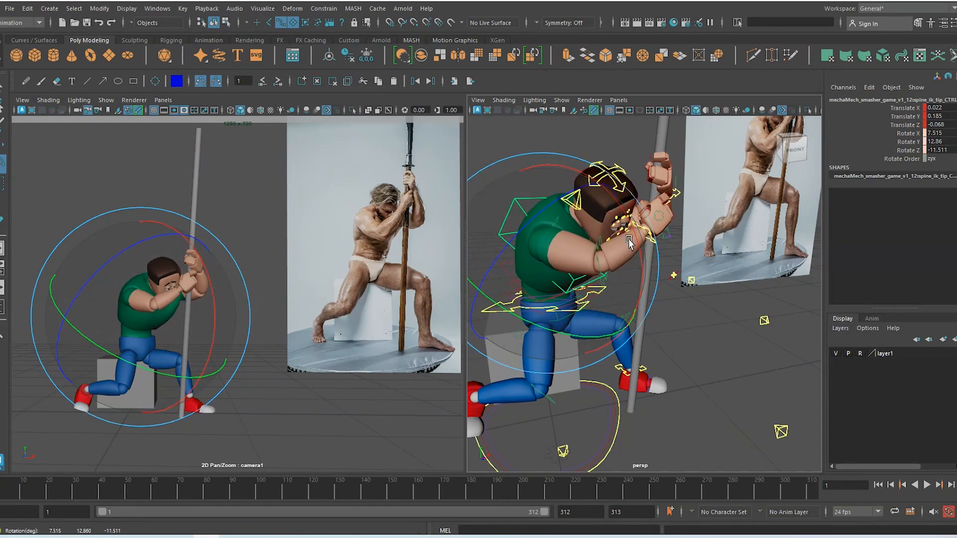
drag(97, 324, 121, 308)
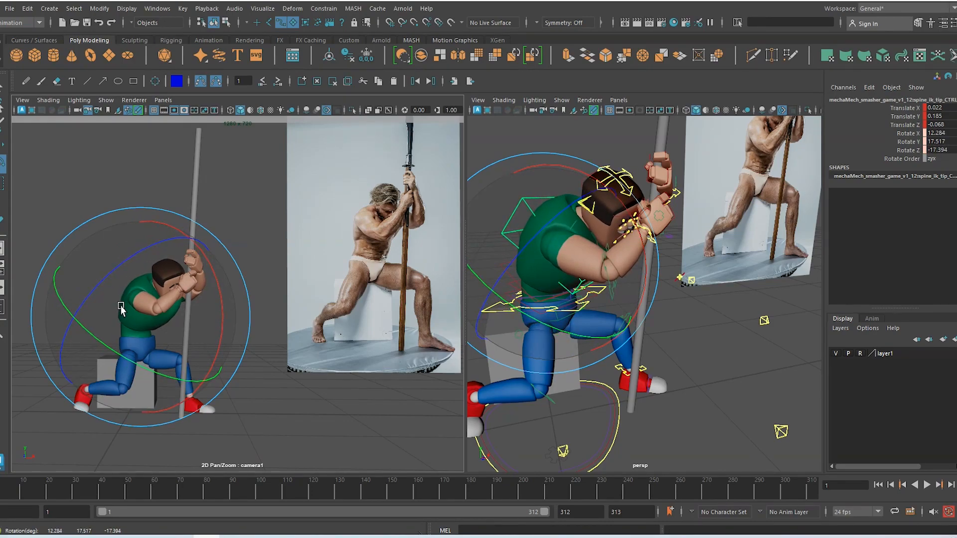
Turn, move and tilt the head control toward the hands and pole
key(w)
alt+drag(593, 354, 581, 360)
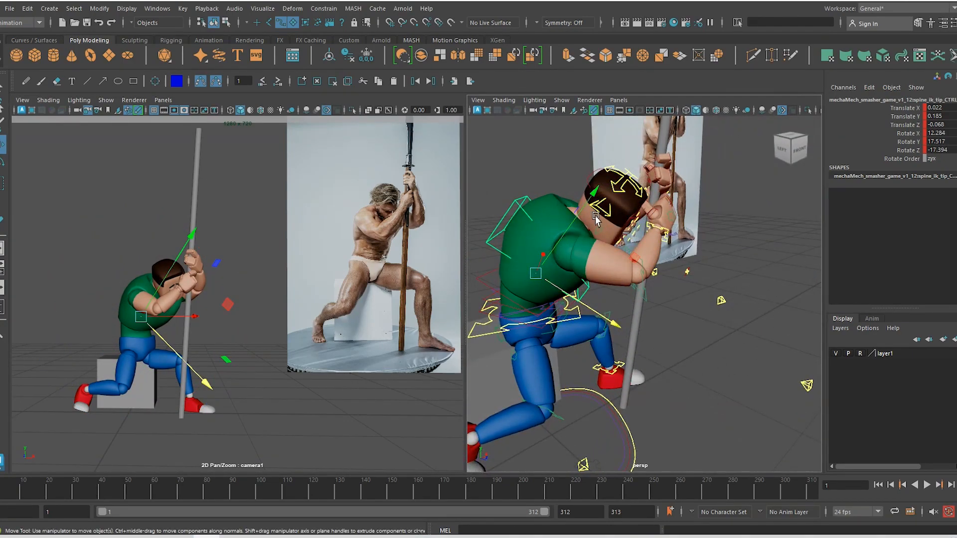
click(633, 197)
key(e)
drag(680, 212, 664, 170)
key(w)
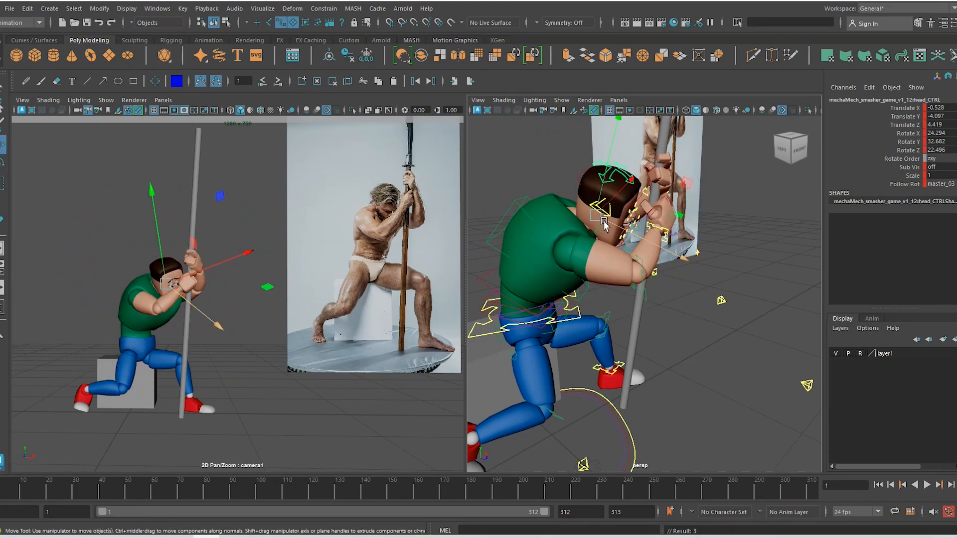
drag(597, 219, 601, 226)
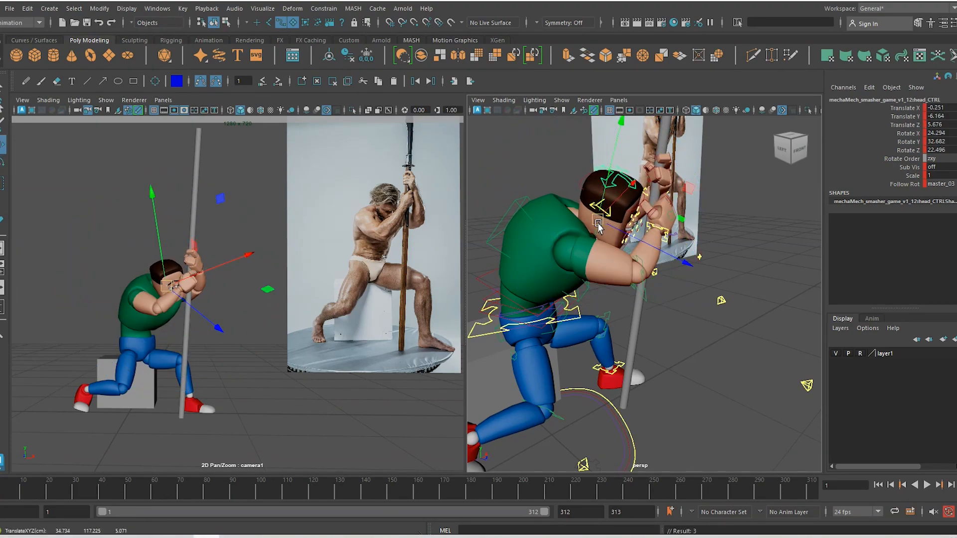
key(e)
drag(147, 272, 100, 284)
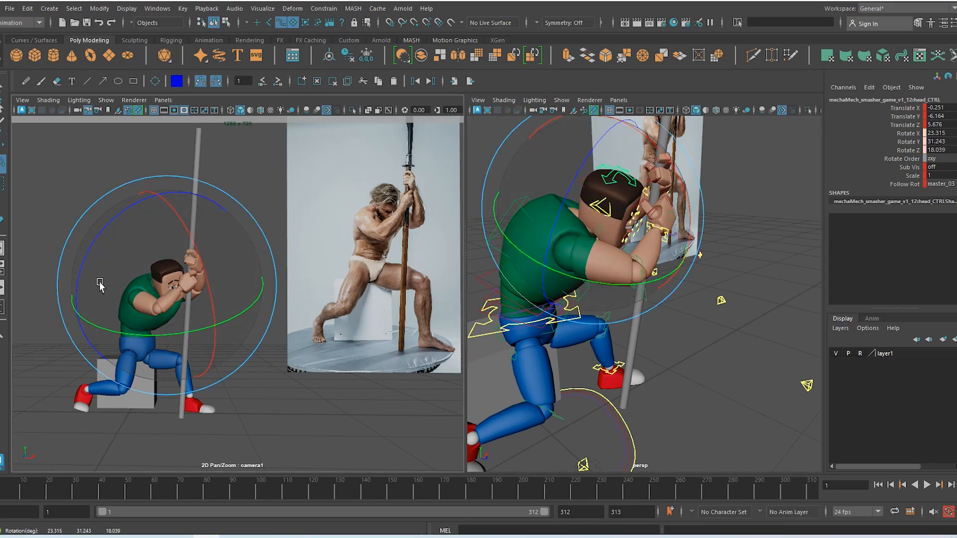
Undo the recent head and spine adjustments back to the earlier pose
key(ctrl+z)
key(ctrl+z)
key(ctrl+z)
key(ctrl+z)
key(ctrl+z)
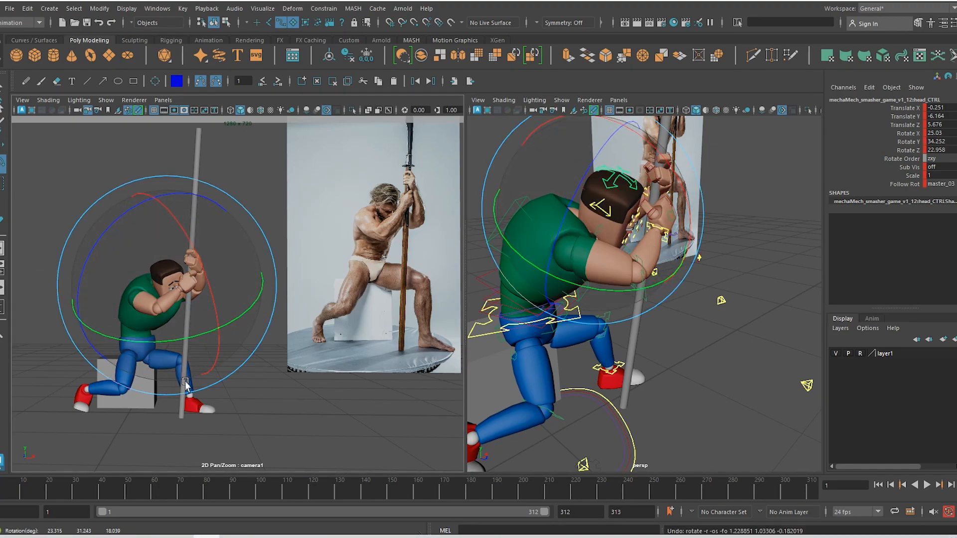
key(ctrl+z)
key(ctrl+z)
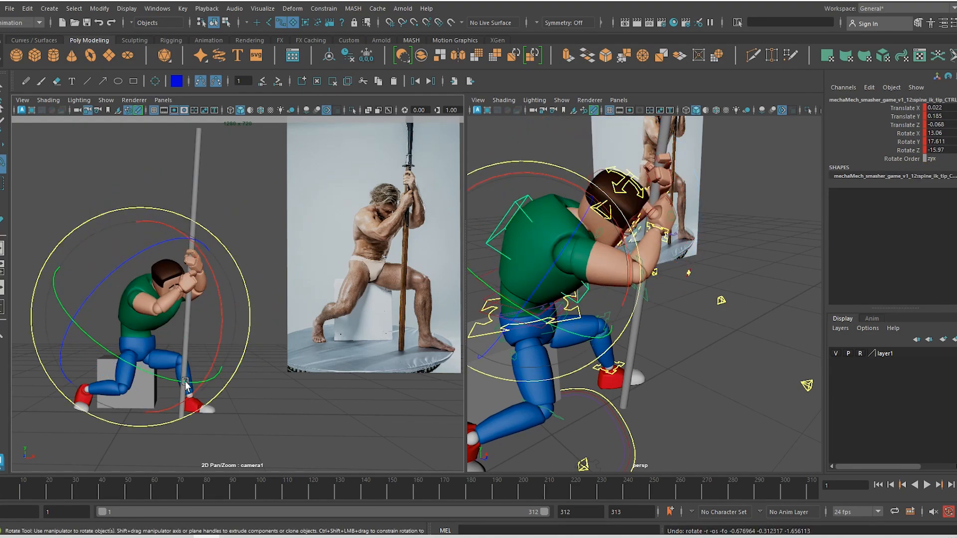
key(ctrl+z)
key(ctrl+z)
key(ctrl+z)
key(ctrl+z)
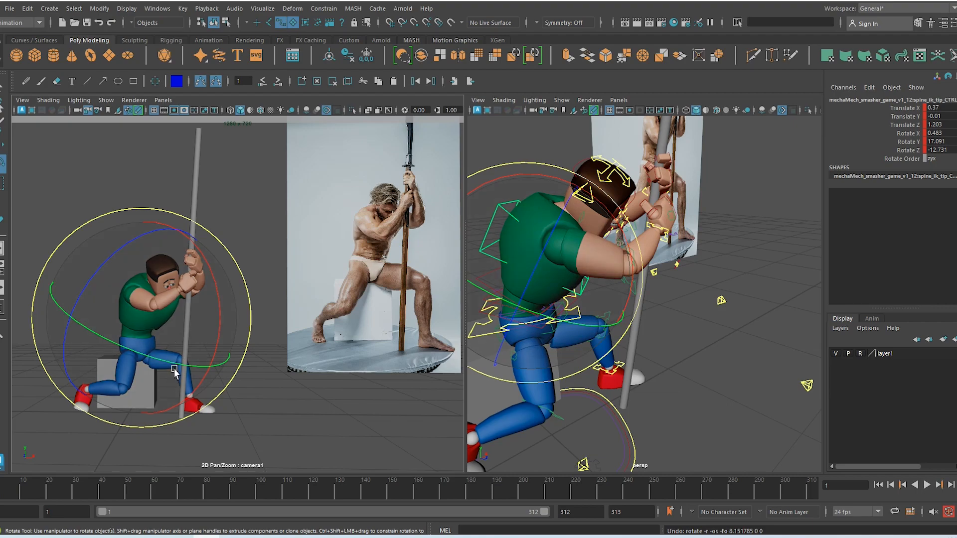
key(ctrl+z)
Key all the rig controls on frame 1 and set the playback range end to 75
key(w)
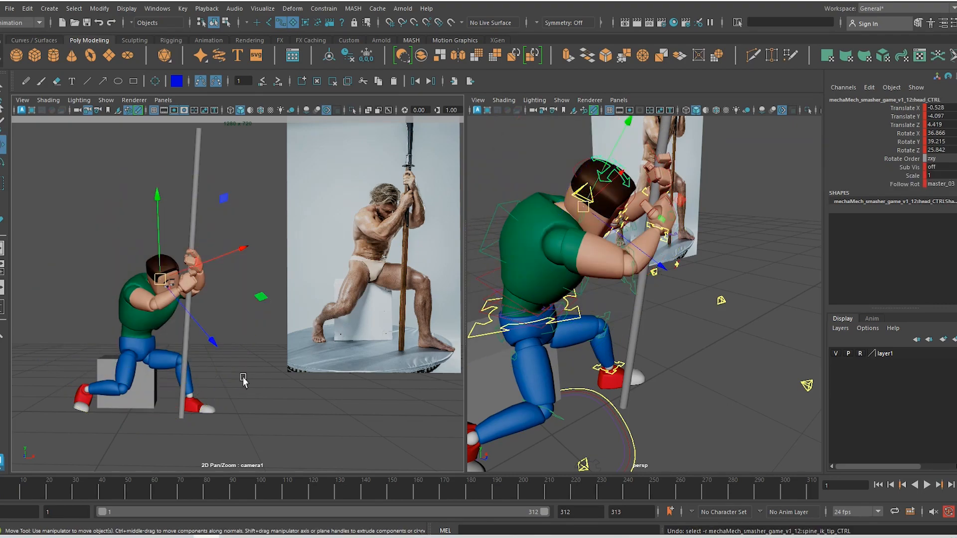
scroll(670, 316, down, 5)
alt+drag(670, 315, 684, 373)
click(587, 275)
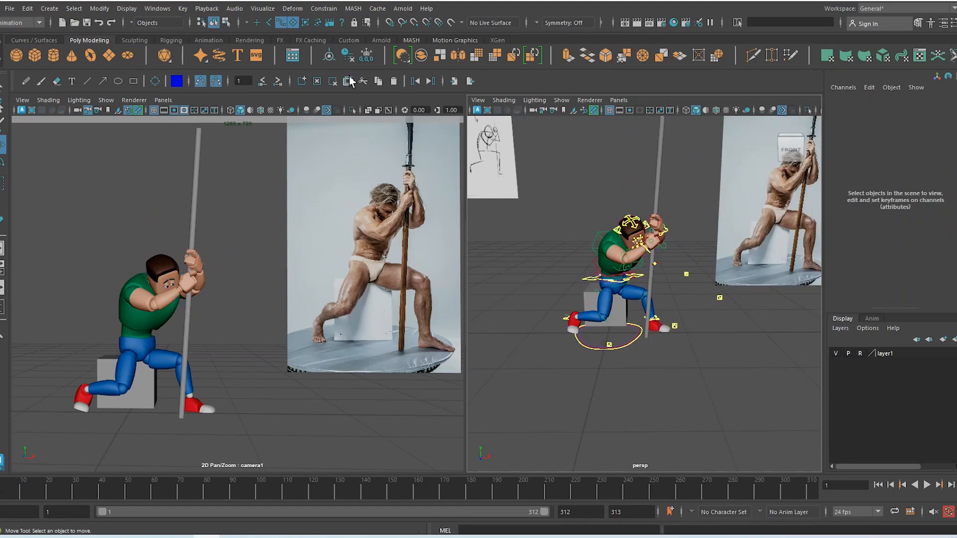
drag(528, 187, 724, 386)
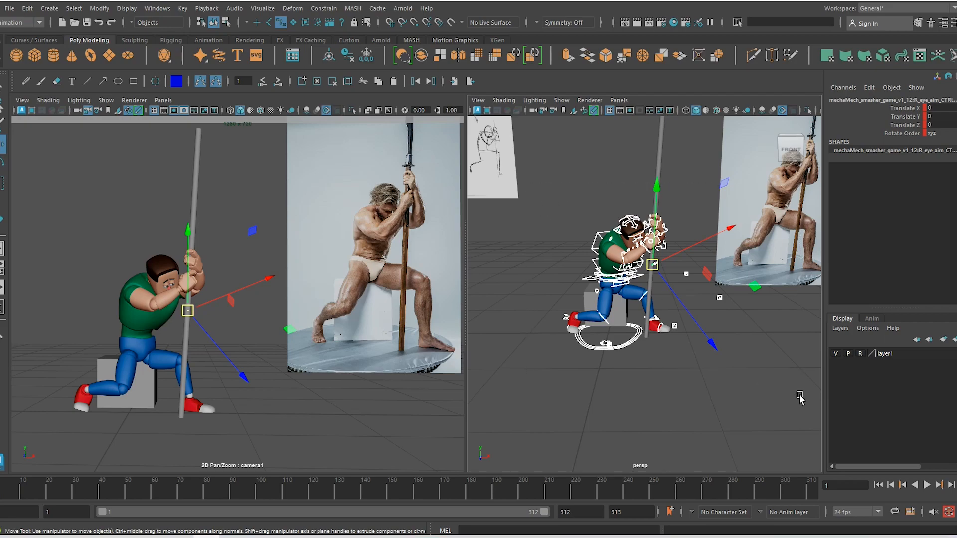
key(s)
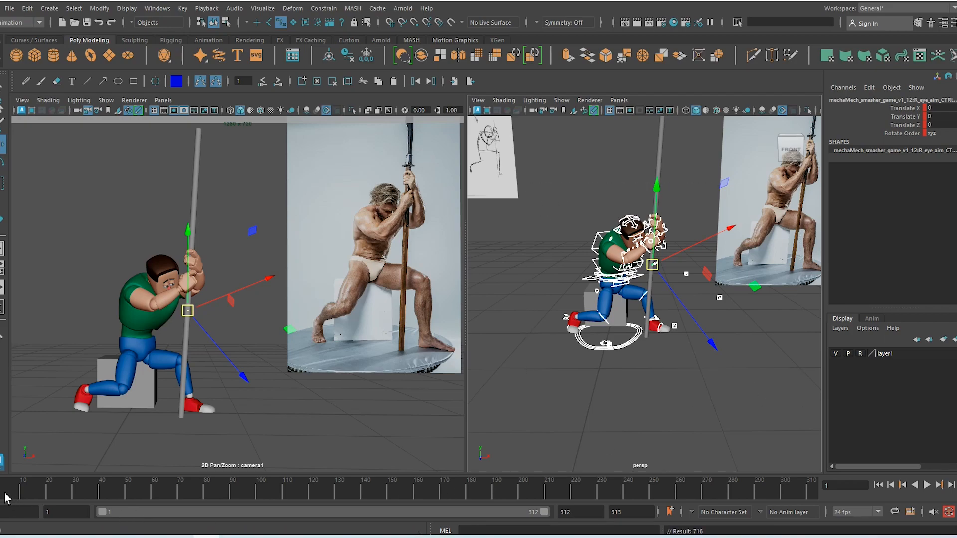
drag(542, 516, 210, 514)
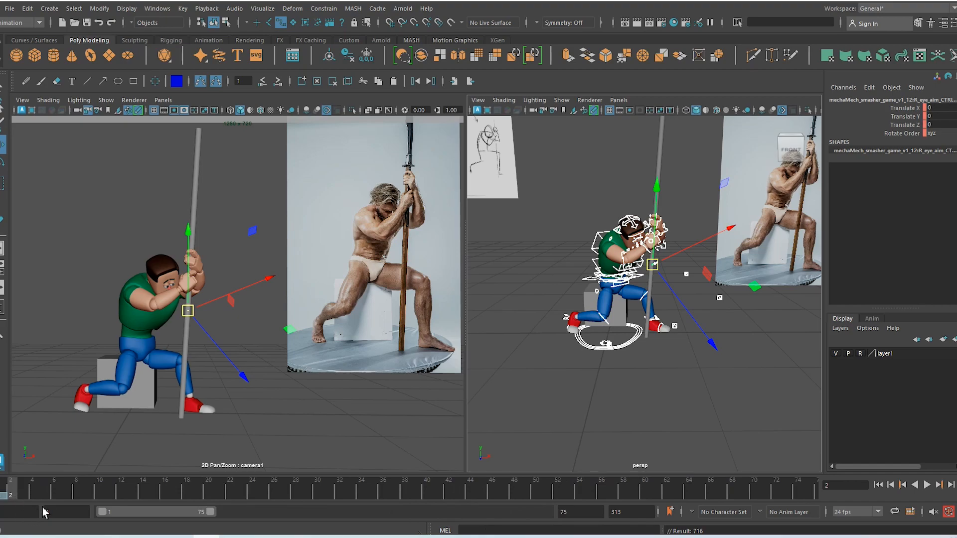
Rotate spine_ik_tip_CTRL so the torso leans further forward and sideways toward the pole
scroll(619, 247, up, 5)
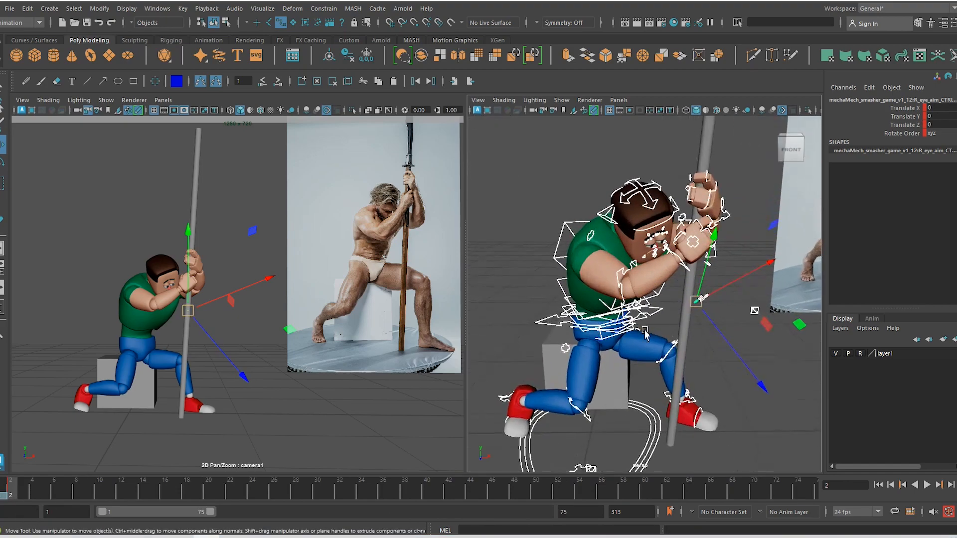
alt+drag(618, 250, 593, 299)
click(562, 236)
key(e)
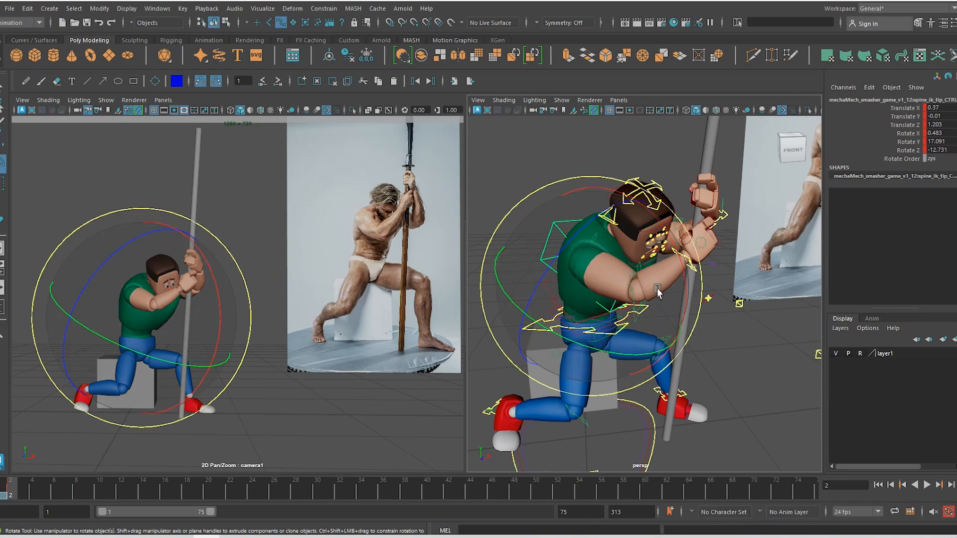
drag(661, 286, 661, 293)
drag(101, 271, 213, 306)
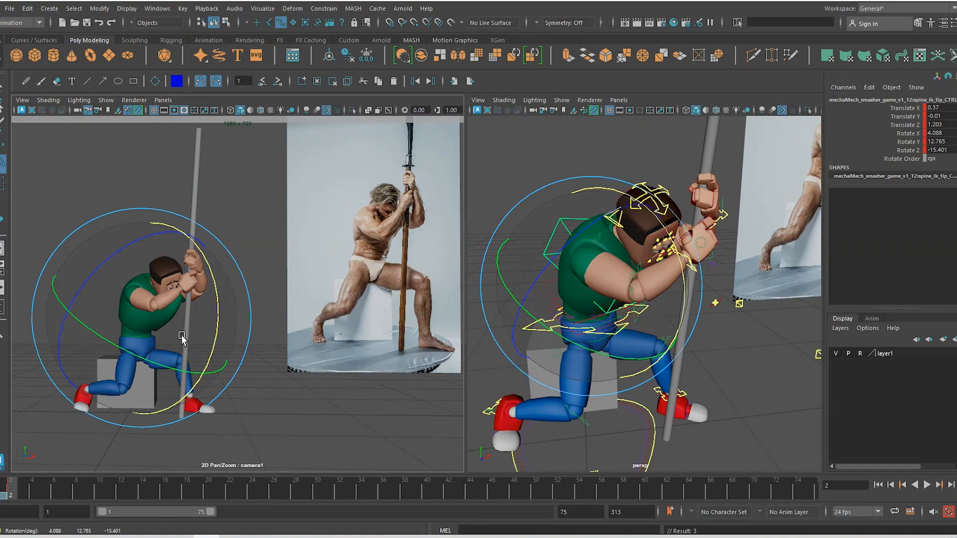
drag(182, 336, 182, 333)
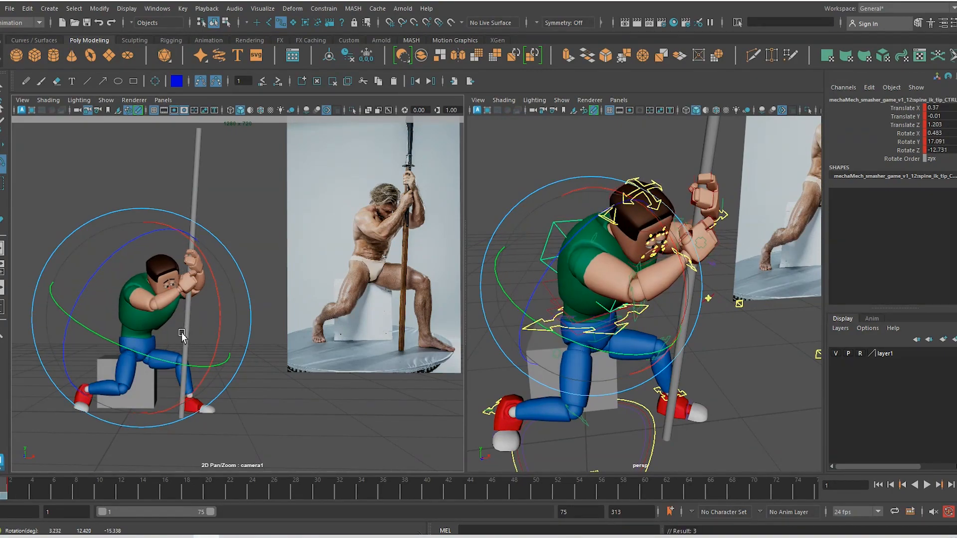
Compare frames 1 and 2, then rotate head_CTRL to 33.973, 36.481, 17.349 toward the pole
key(comma)
key(period)
key(comma)
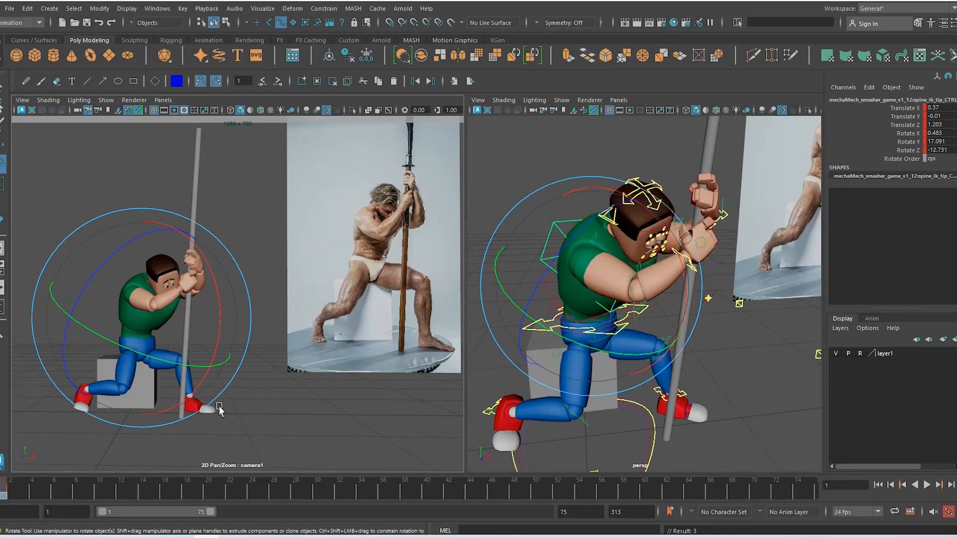
key(period)
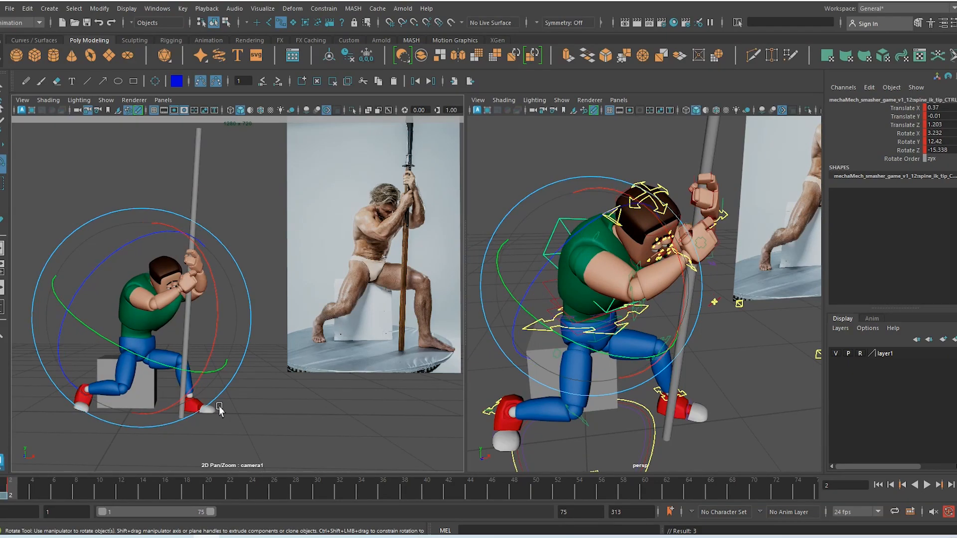
key(comma)
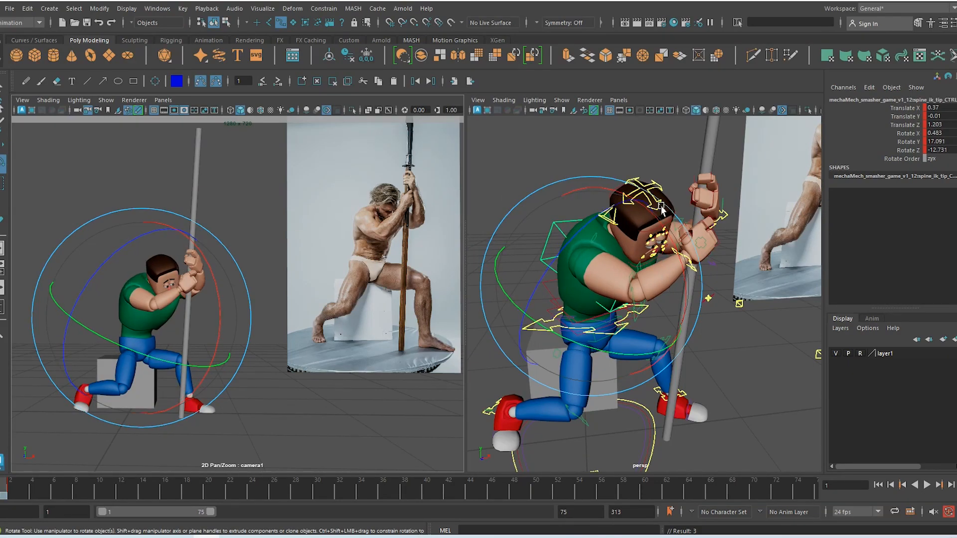
click(658, 188)
drag(110, 265, 116, 262)
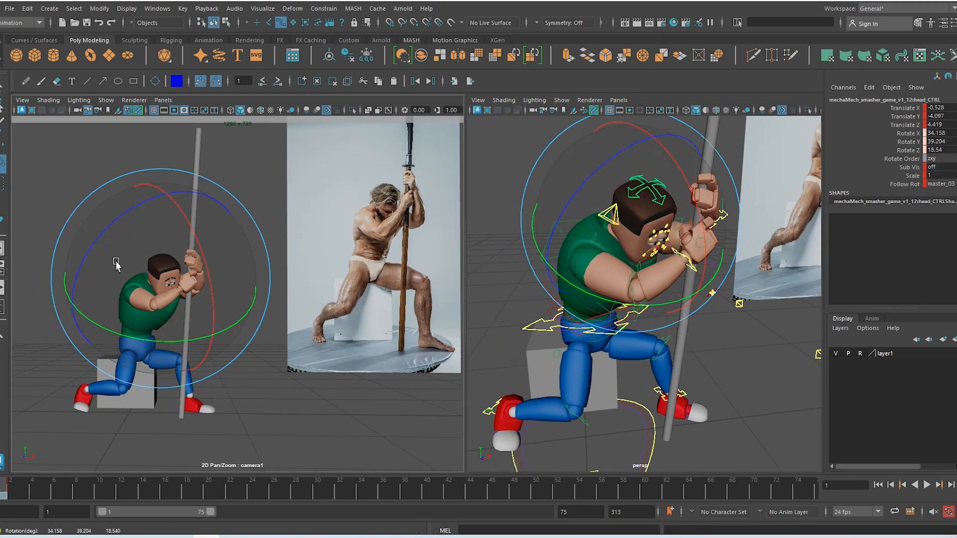
drag(205, 258, 204, 261)
Lower R_eye_lidUpr_CTRL to translate Y 0.154, key it, and restore the full camera shot
key(w)
key(f)
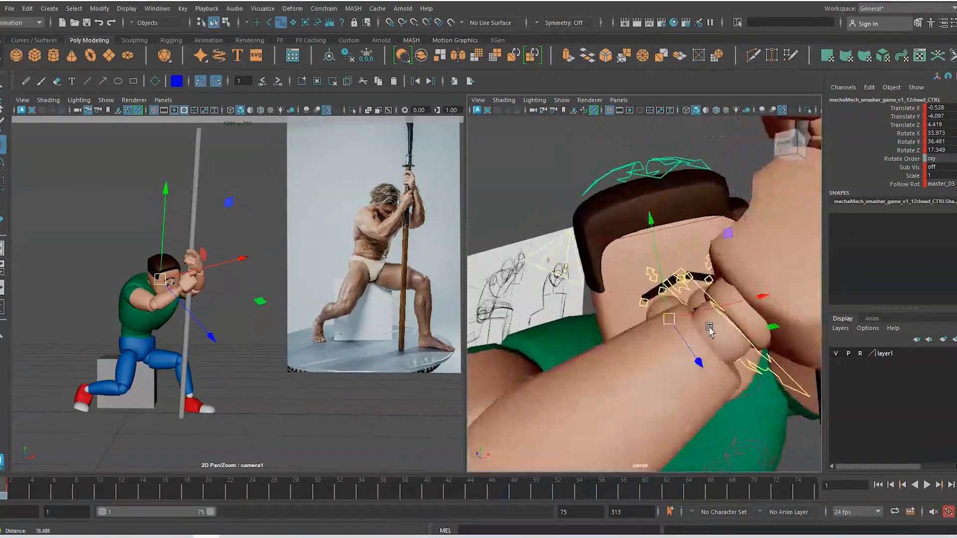
alt+right_drag(710, 329, 721, 363)
alt+drag(721, 363, 692, 311)
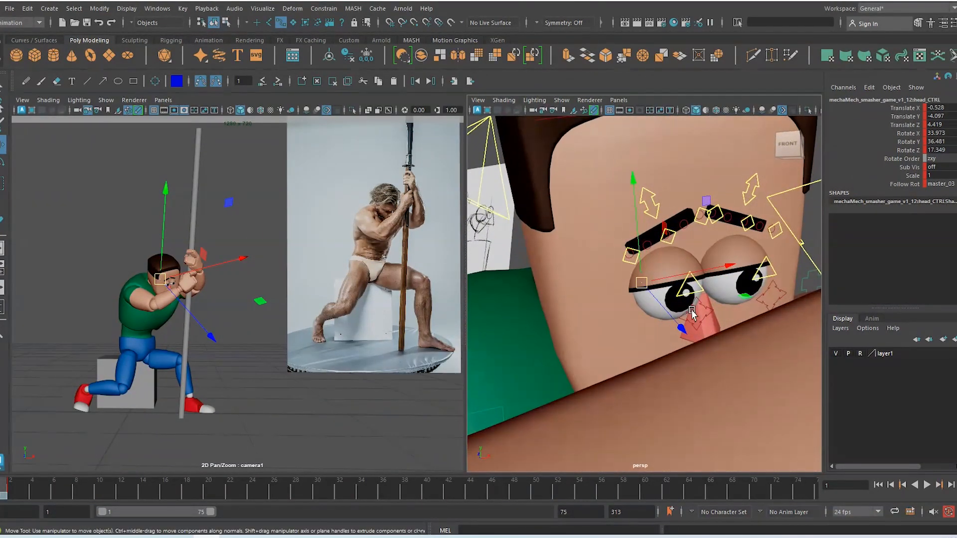
click(704, 292)
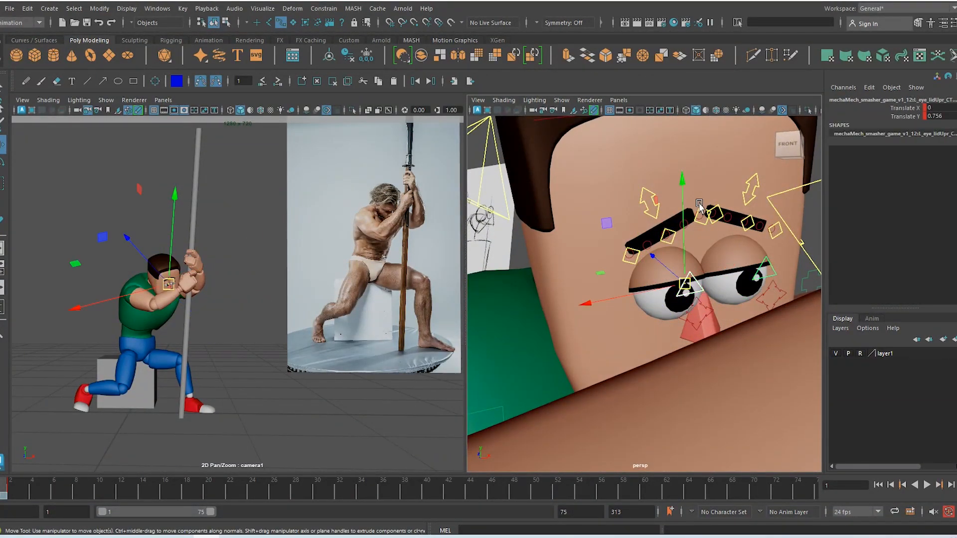
mouse_move(683, 181)
mouse_down()
mouse_move(683, 199)
mouse_move(683, 186)
mouse_up()
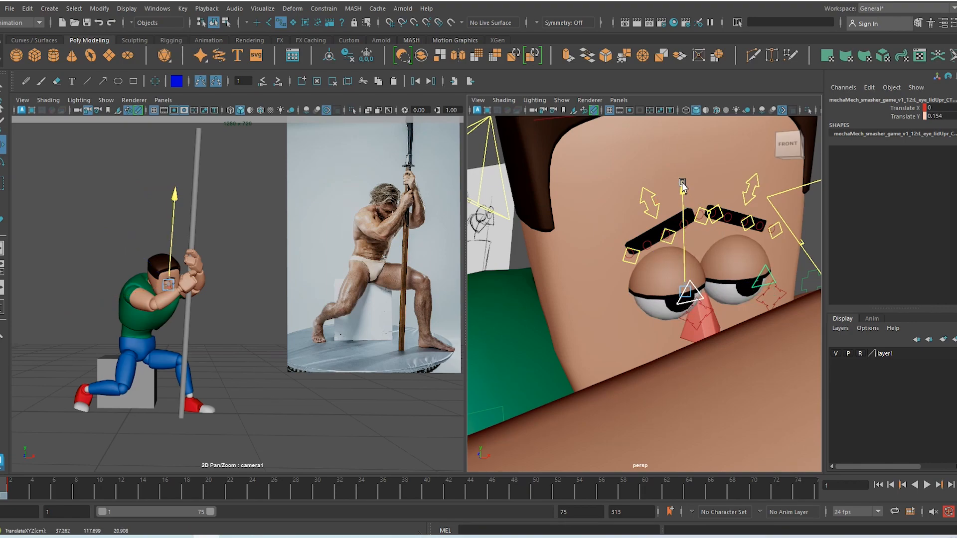
key(s)
click(242, 394)
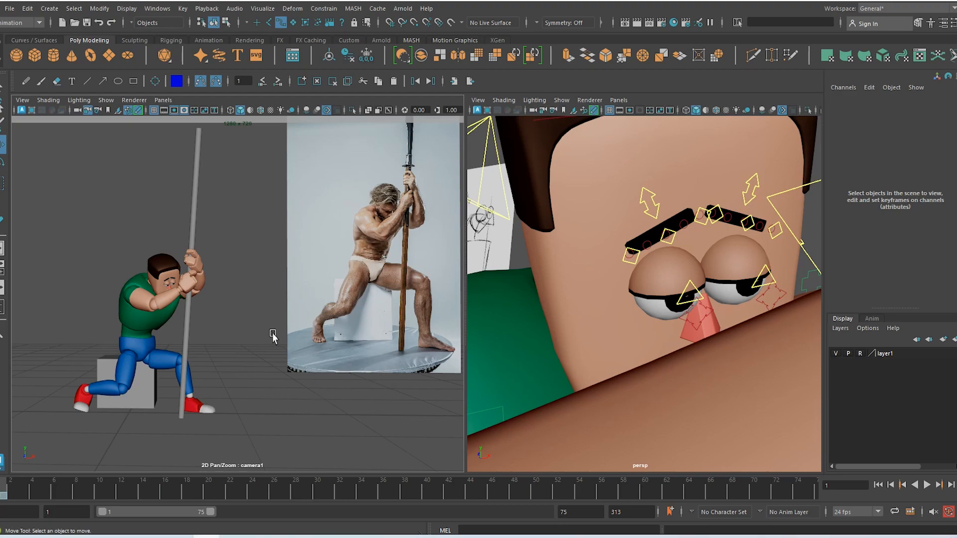
key(backslash)
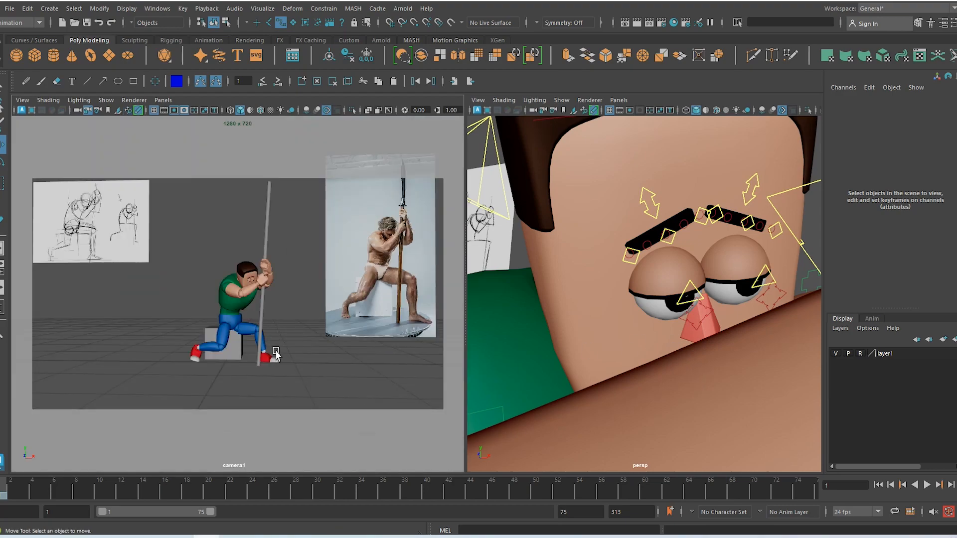